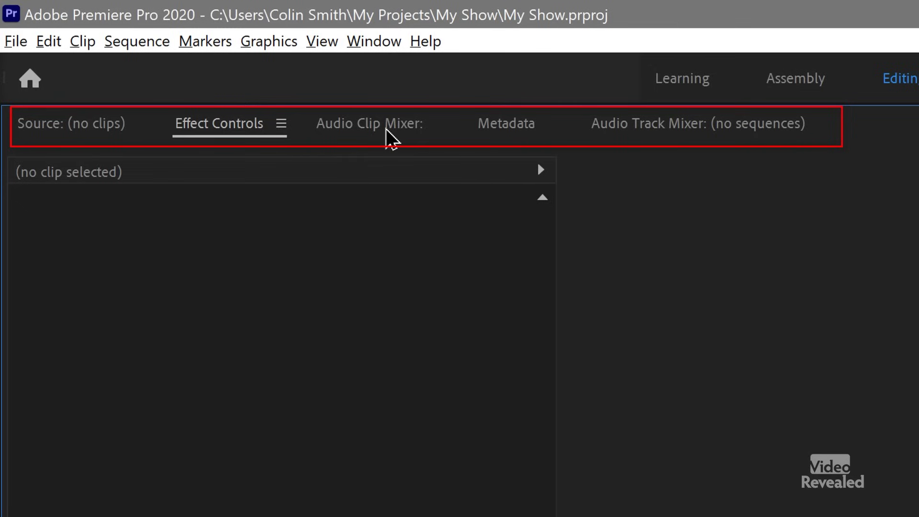
# Step: View the Audio Track Mixer panel, and close the Metadata panel in the Source panel group
pyautogui.click(509, 137)
pyautogui.click(646, 132)
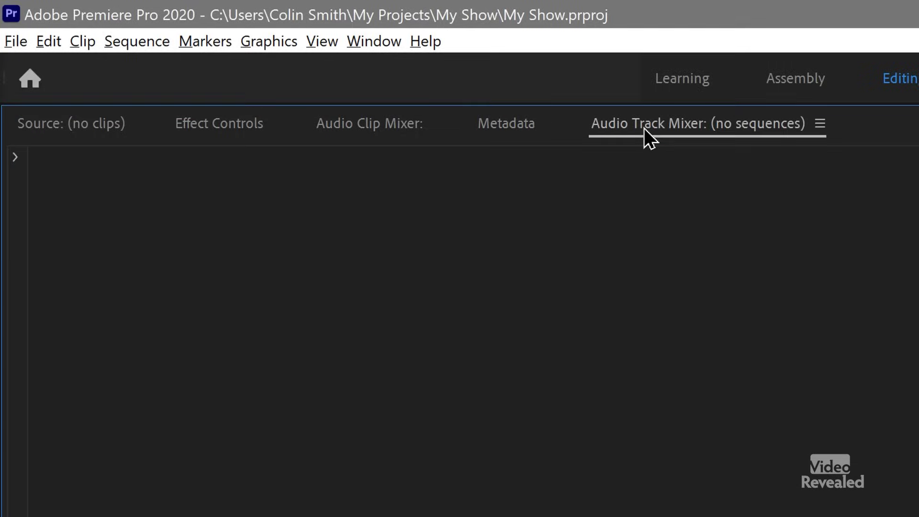
pyautogui.click(511, 125)
pyautogui.click(556, 124)
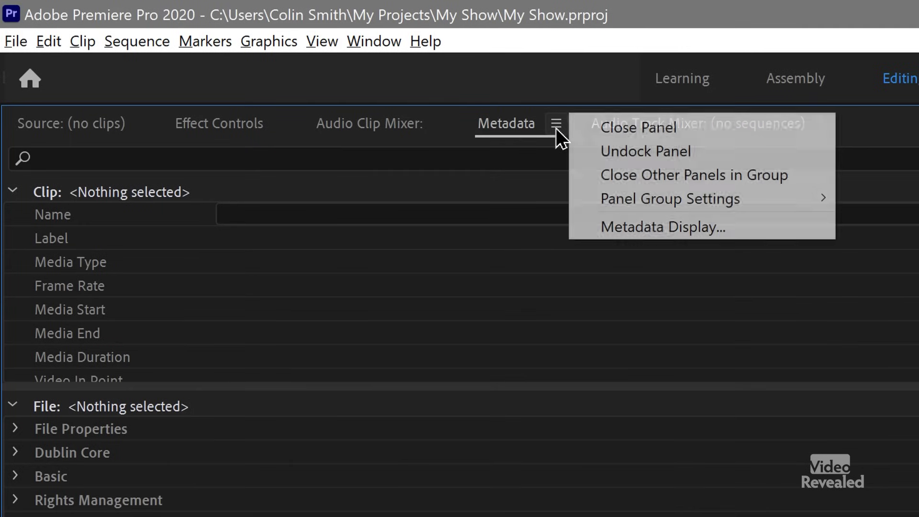
pyautogui.click(643, 129)
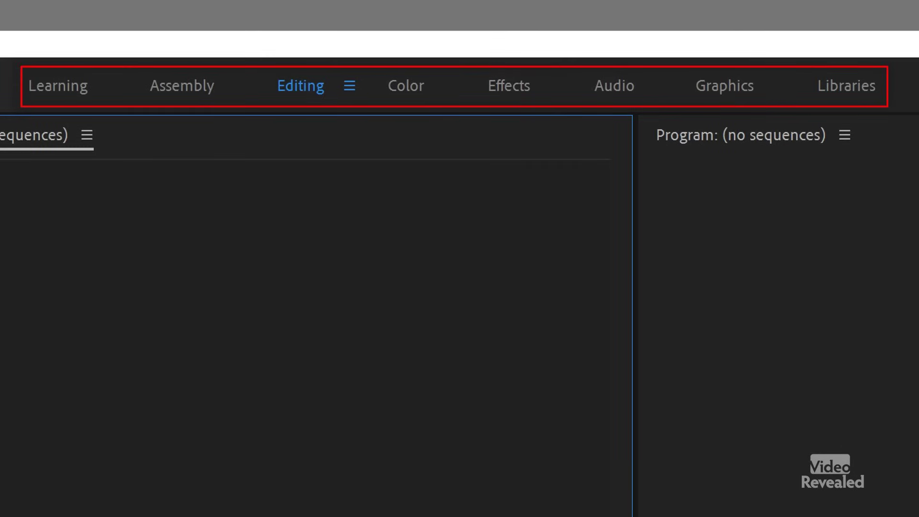
# Step: View the Learning workspace, and return to the Editing workspace
pyautogui.click(77, 89)
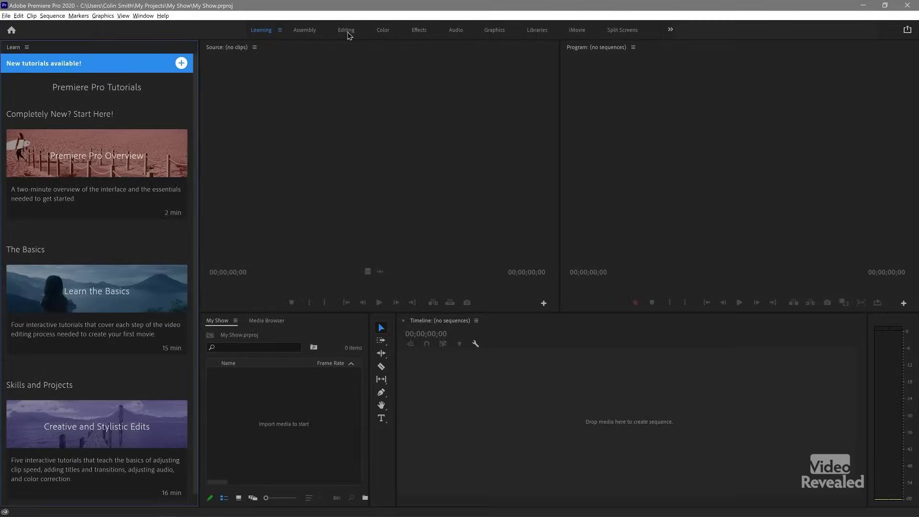
pyautogui.click(348, 31)
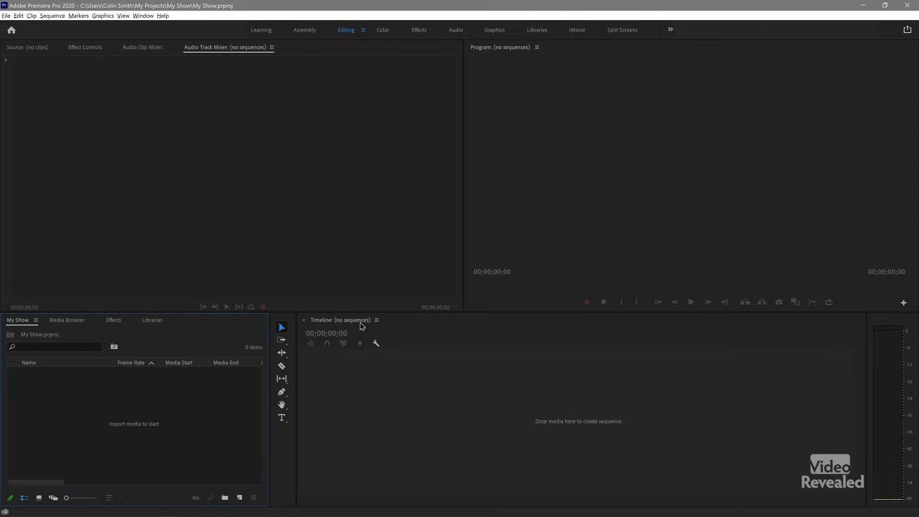
# Step: Dock the Timeline panel into the Source panel group and the Program Monitor into the My Show project panel group
pyautogui.moveTo(360, 325); pyautogui.dragTo(346, 225)
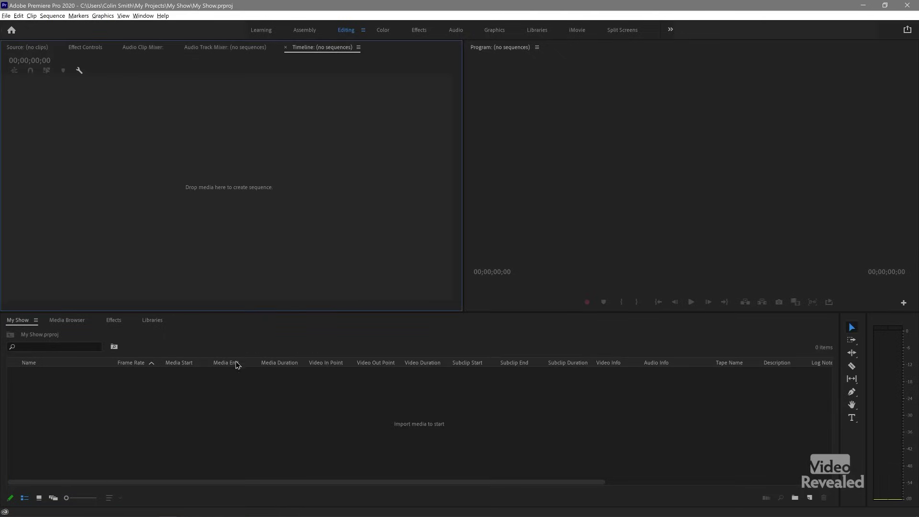
pyautogui.moveTo(495, 52); pyautogui.dragTo(225, 409)
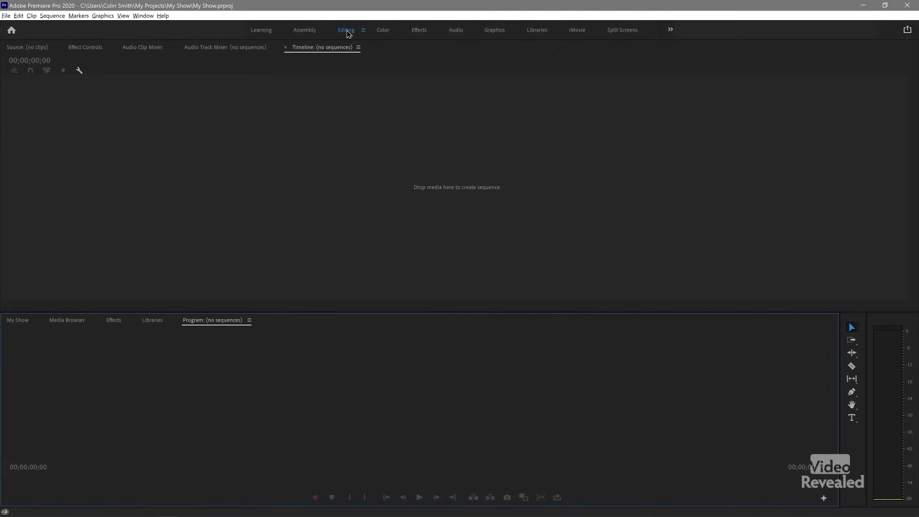
# Step: Reset the Editing workspace to its saved layout and look over the list of available workspaces
pyautogui.hotkey('alt', 'shift', '0')
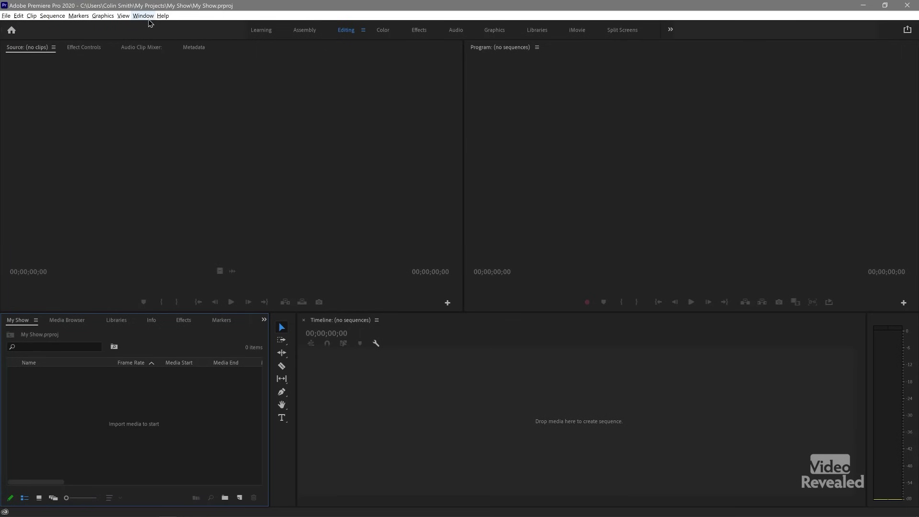
pyautogui.click(146, 16)
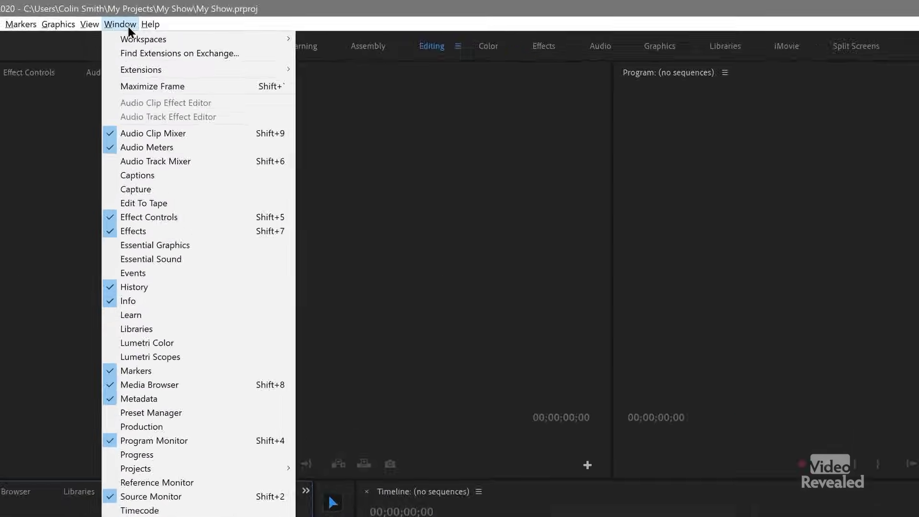
pyautogui.moveTo(147, 25)
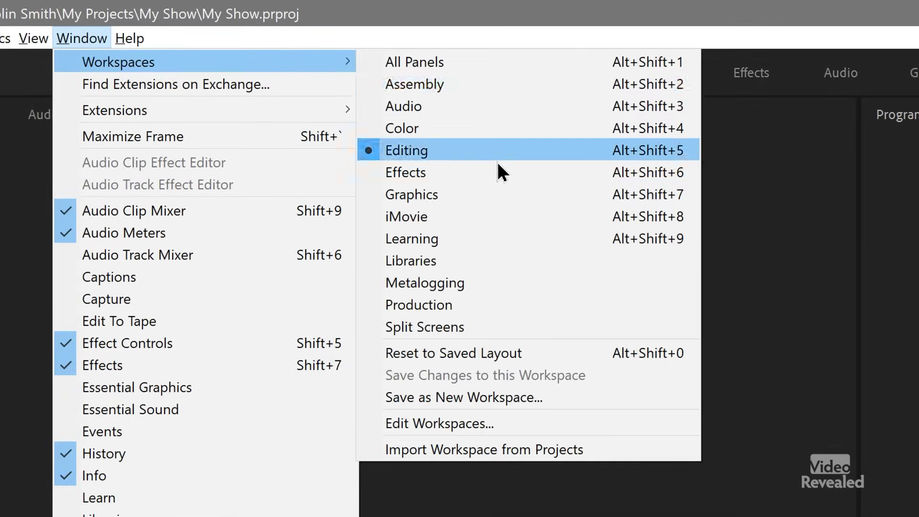
pyautogui.click(496, 222)
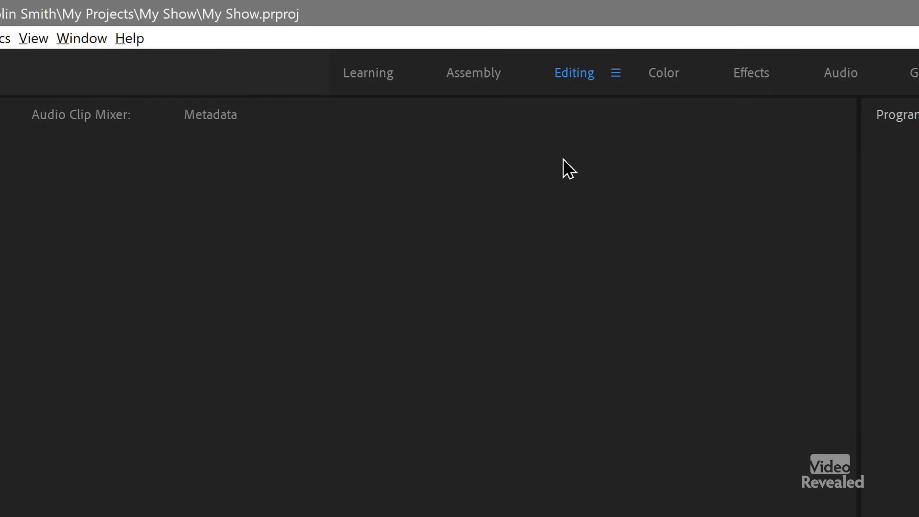
# Step: Edit the workspaces so that iMovie is moved from the bar to the Do Not Show group
pyautogui.click(73, 41)
pyautogui.moveTo(79, 63)
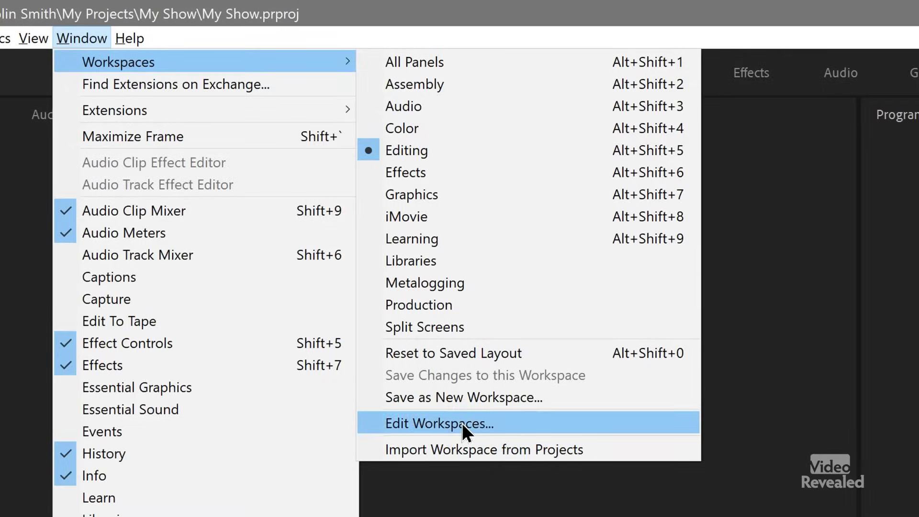
pyautogui.click(461, 423)
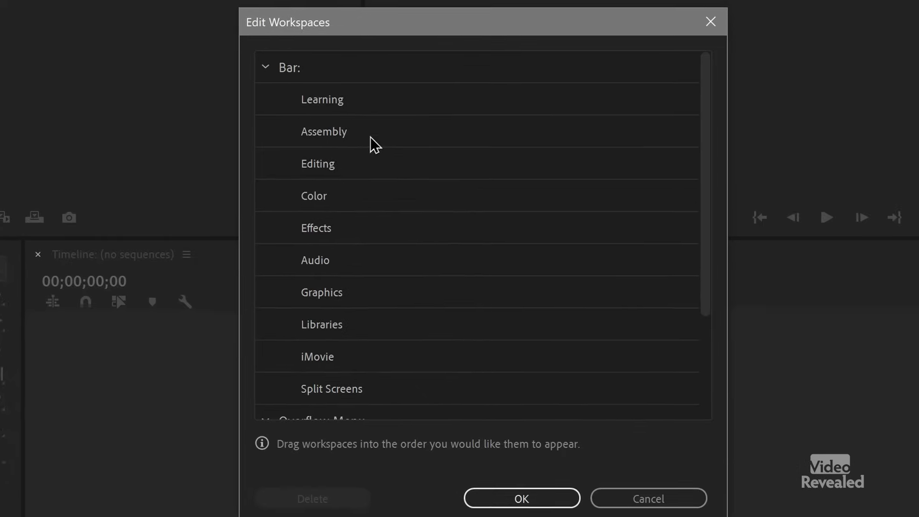
pyautogui.scroll(-3, 387, 199)
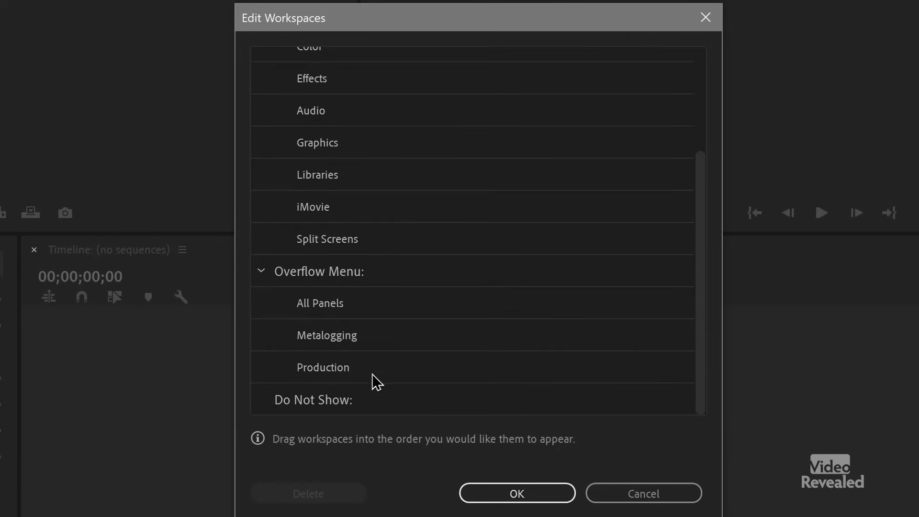
pyautogui.moveTo(356, 206); pyautogui.dragTo(358, 395)
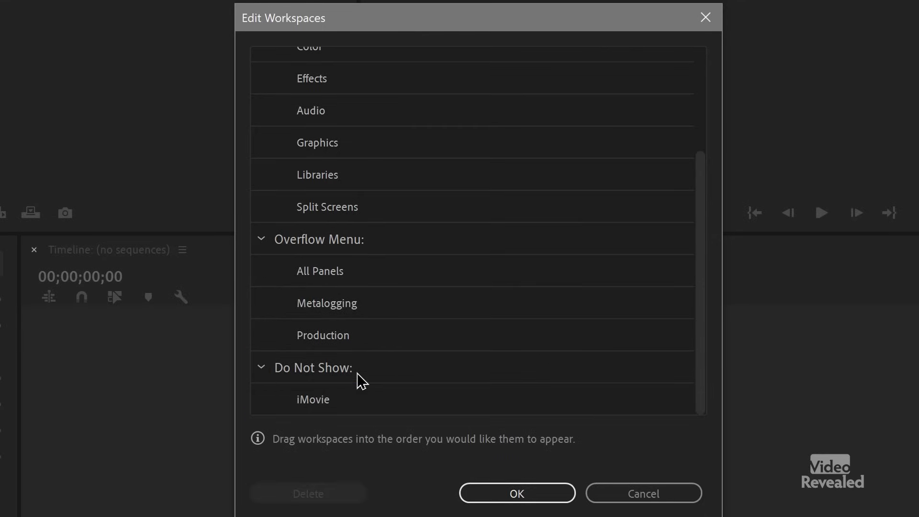
pyautogui.click(515, 496)
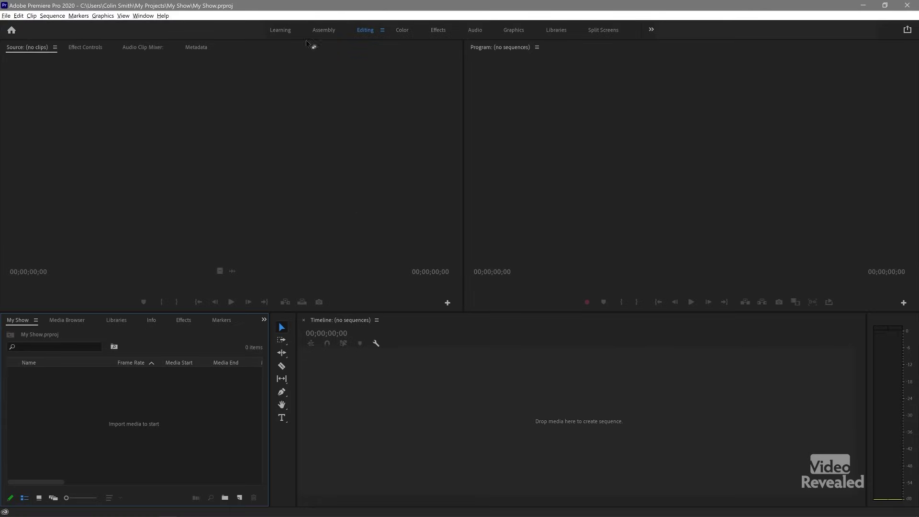
# Step: Check which additional workspaces are listed in the workspace bar's overflow, staying in the Editing workspace
pyautogui.click(652, 31)
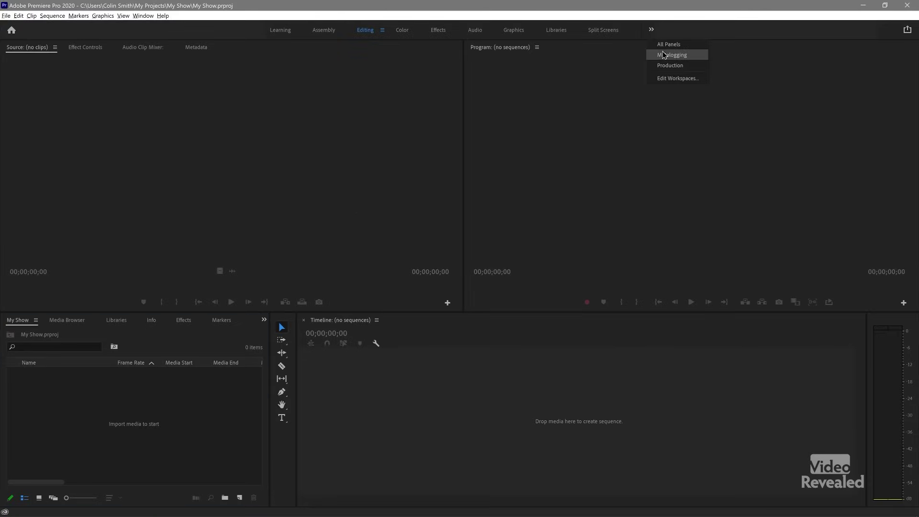
pyautogui.click(618, 78)
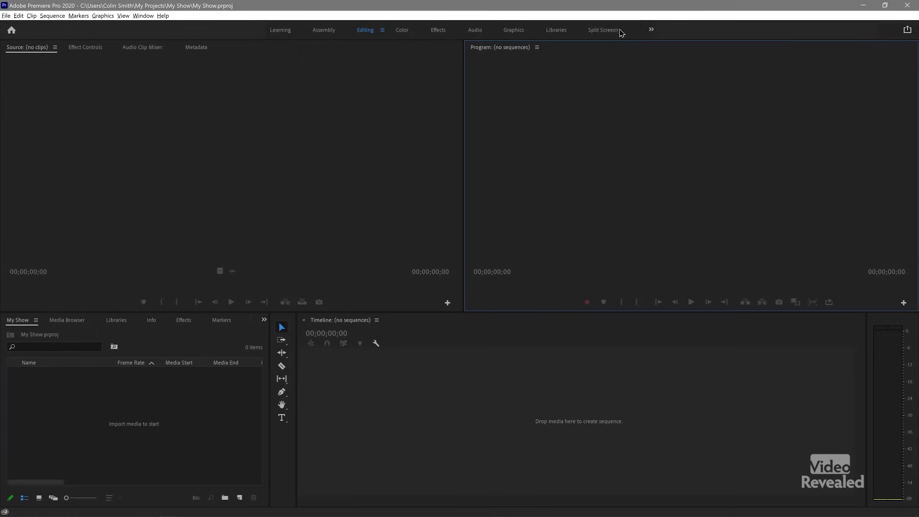
pyautogui.click(652, 30)
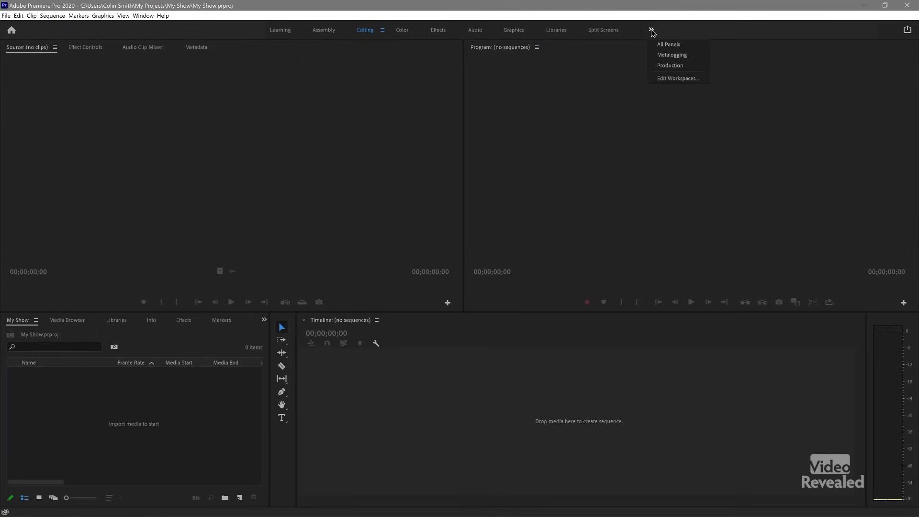
pyautogui.click(627, 56)
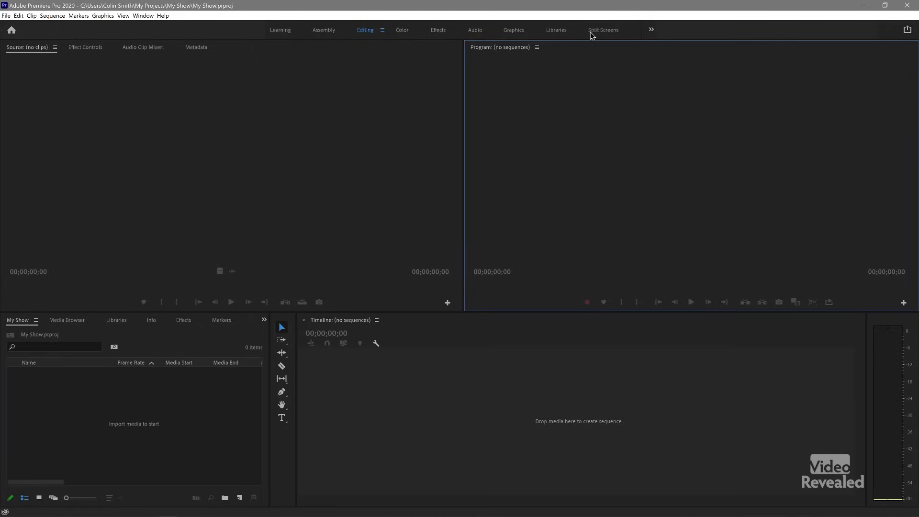
pyautogui.click(370, 34)
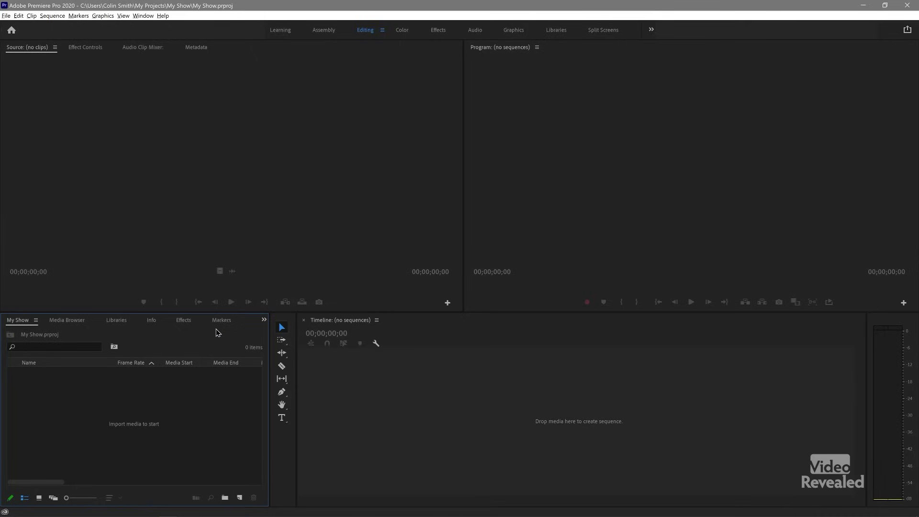
# Step: Close the Info and History panels in the My Show project panel group
pyautogui.click(151, 321)
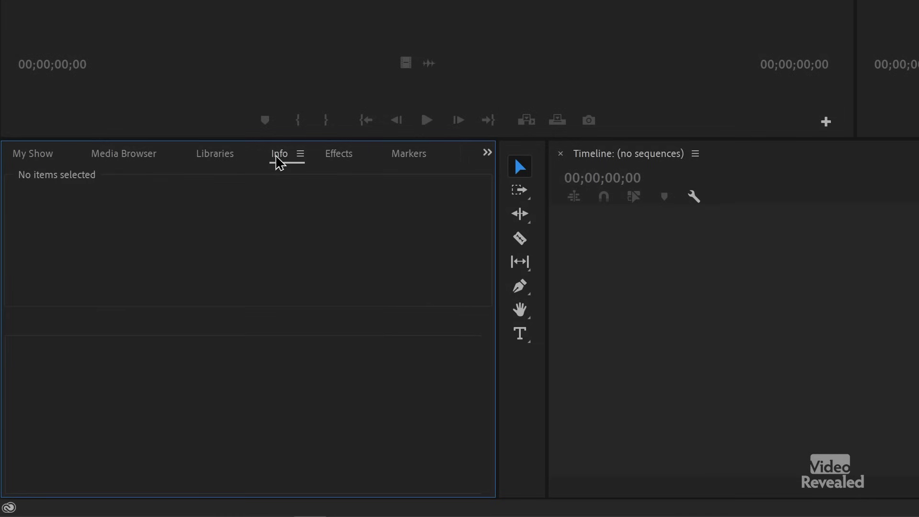
pyautogui.click(300, 154)
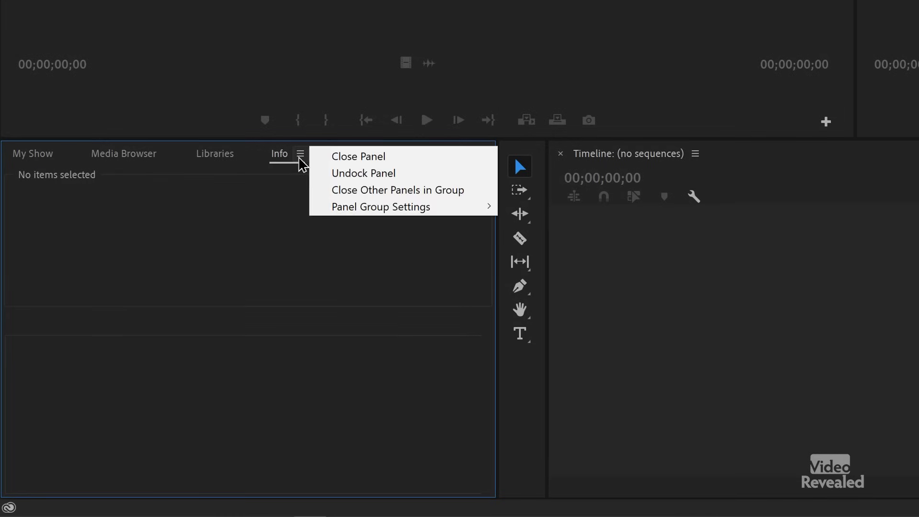
pyautogui.click(335, 160)
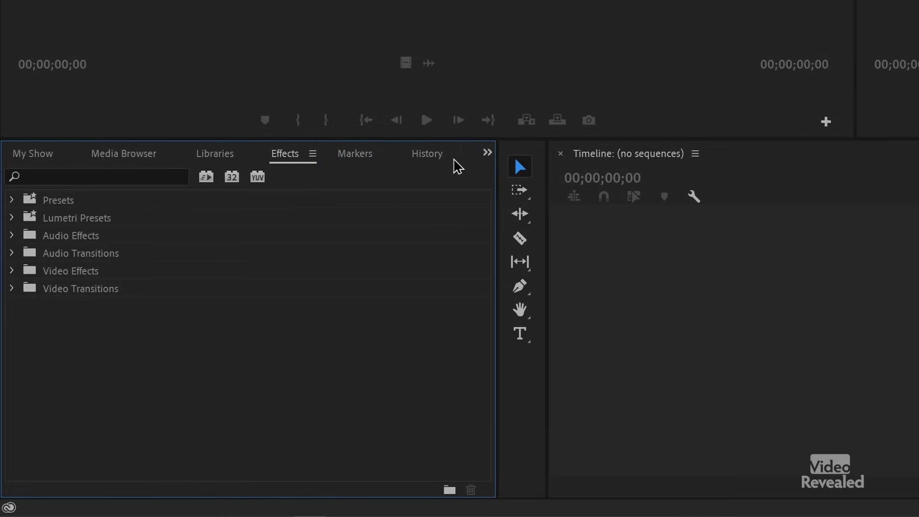
pyautogui.click(434, 155)
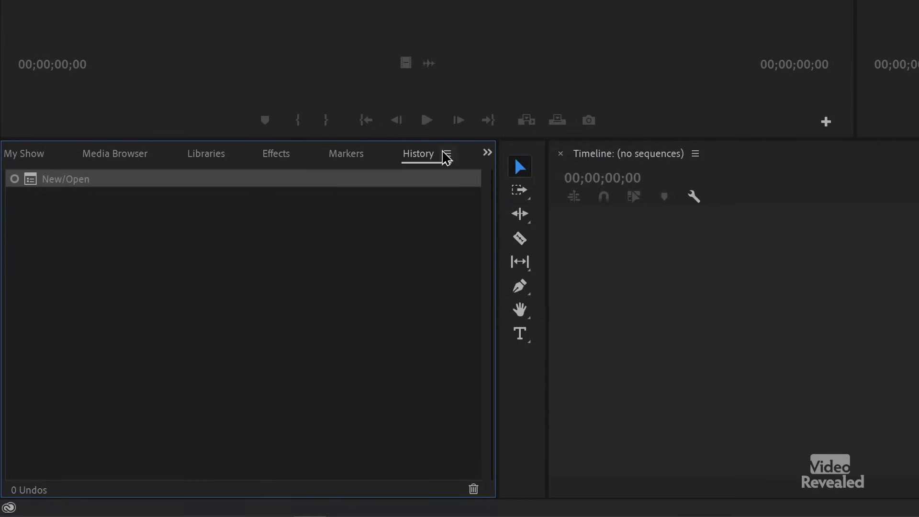
pyautogui.click(446, 154)
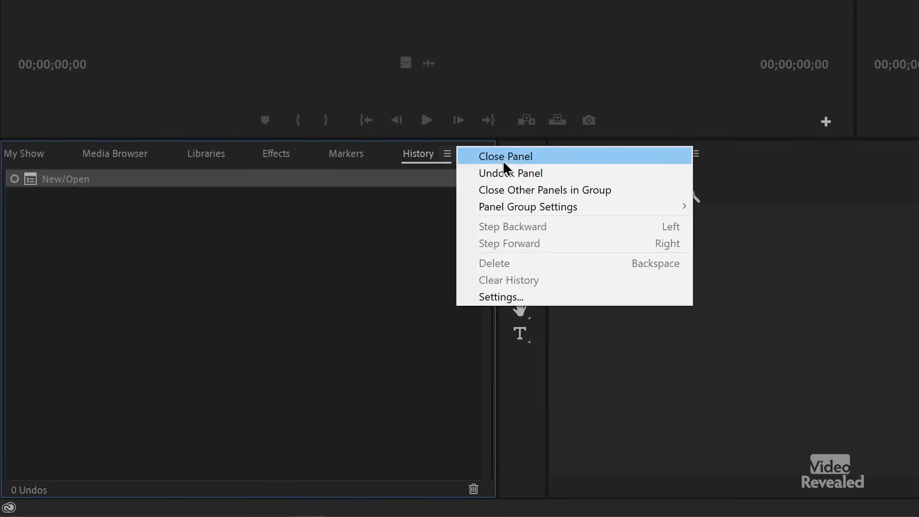
pyautogui.click(502, 160)
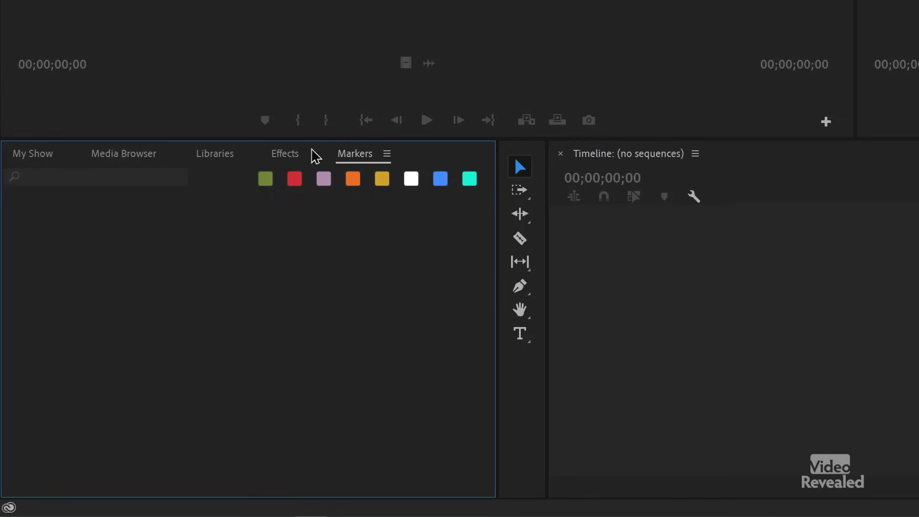
# Step: Bring the My Show project panel to the front of its panel group
pyautogui.click(43, 158)
pyautogui.moveTo(285, 160); pyautogui.dragTo(252, 167)
pyautogui.moveTo(37, 153)
pyautogui.mouseDown()
pyautogui.moveTo(400, 170)
pyautogui.moveTo(379, 151)
pyautogui.moveTo(21, 150)
pyautogui.moveTo(31, 164)
pyautogui.mouseUp()
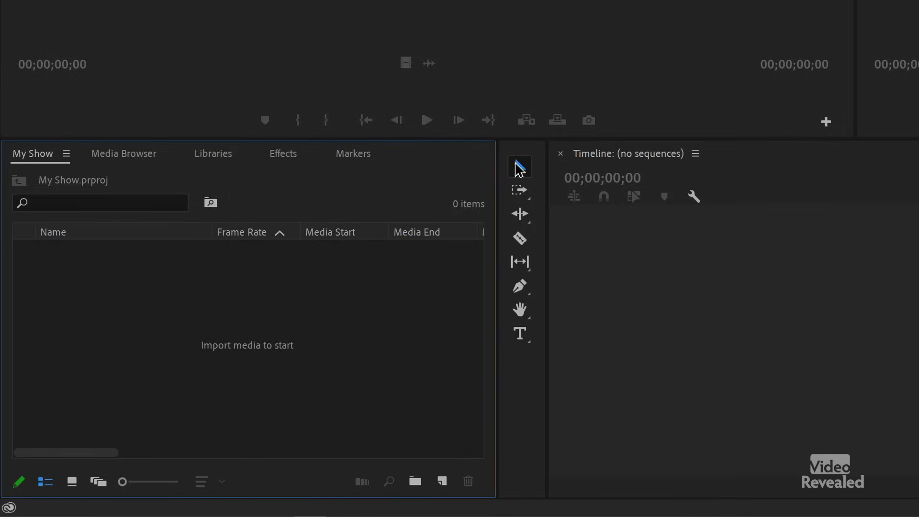
pyautogui.moveTo(74, 165); pyautogui.dragTo(108, 155)
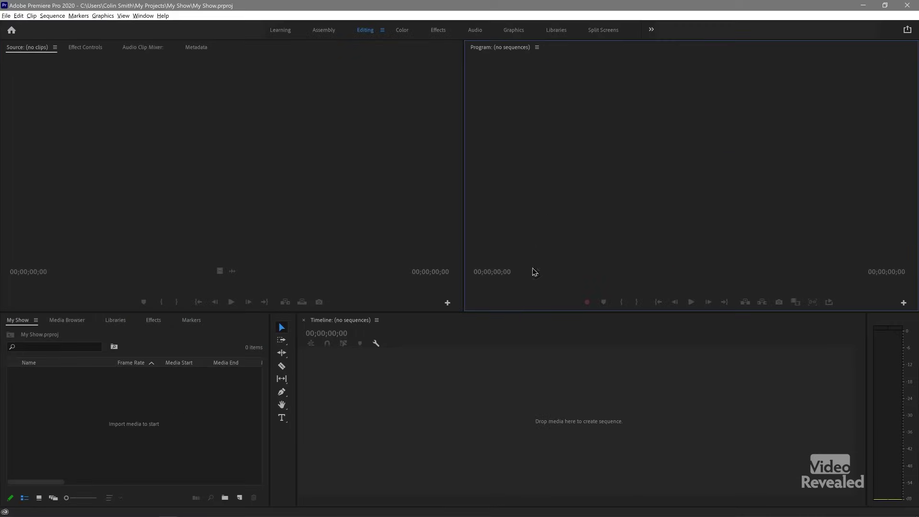
# Step: Make the Timeline, the My Show project panel and the Source Monitor the active panel in turn
pyautogui.click(496, 417)
pyautogui.click(171, 422)
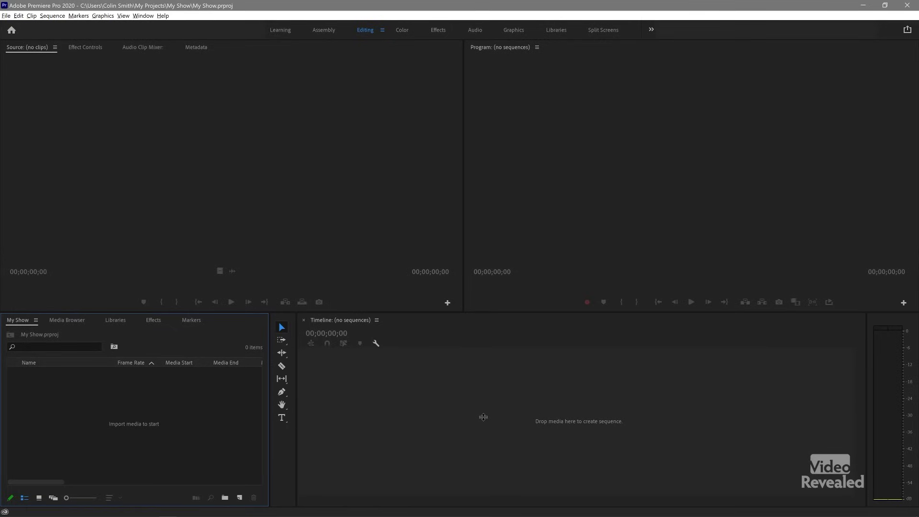
pyautogui.click(348, 169)
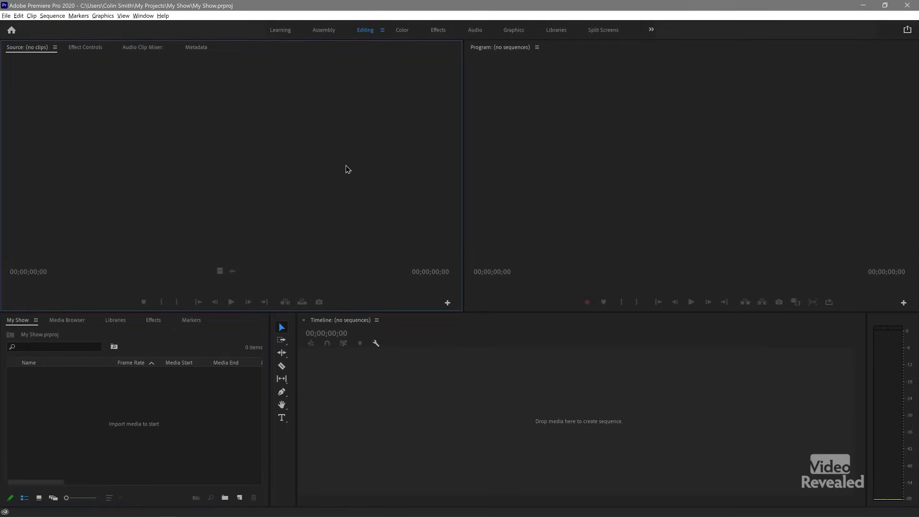
# Step: View the panel layouts of the Color, Effects and Audio workspaces
pyautogui.click(403, 31)
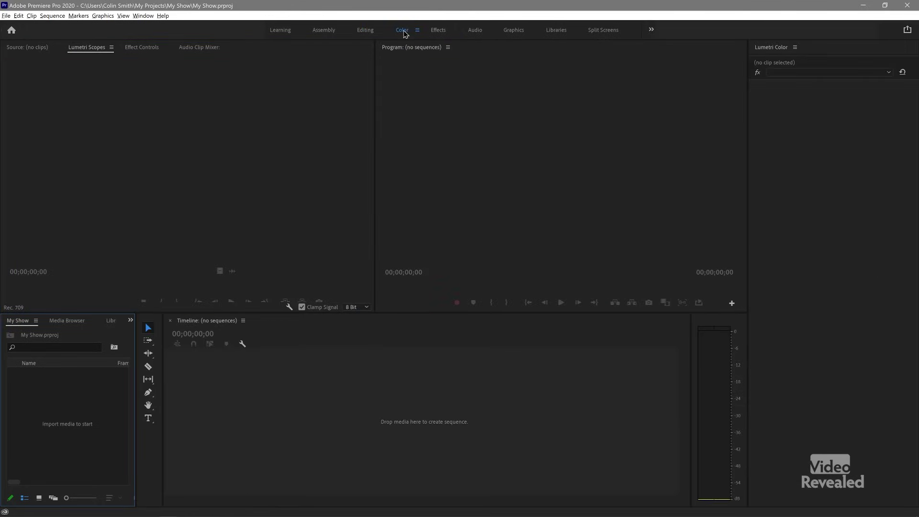
pyautogui.click(439, 31)
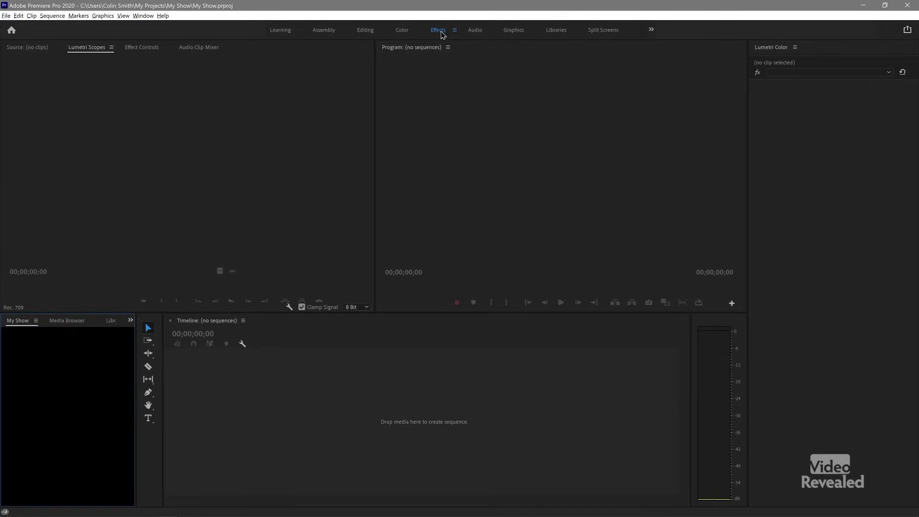
pyautogui.click(475, 31)
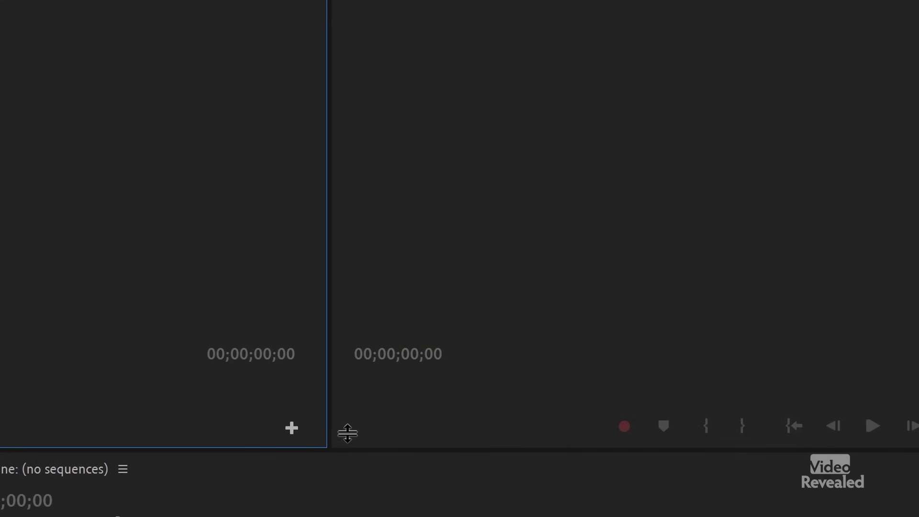
# Step: Enlarge the Source and Program monitors in the Editing workspace by lowering the divider above the Timeline and project panels
pyautogui.moveTo(348, 433); pyautogui.dragTo(338, 476)
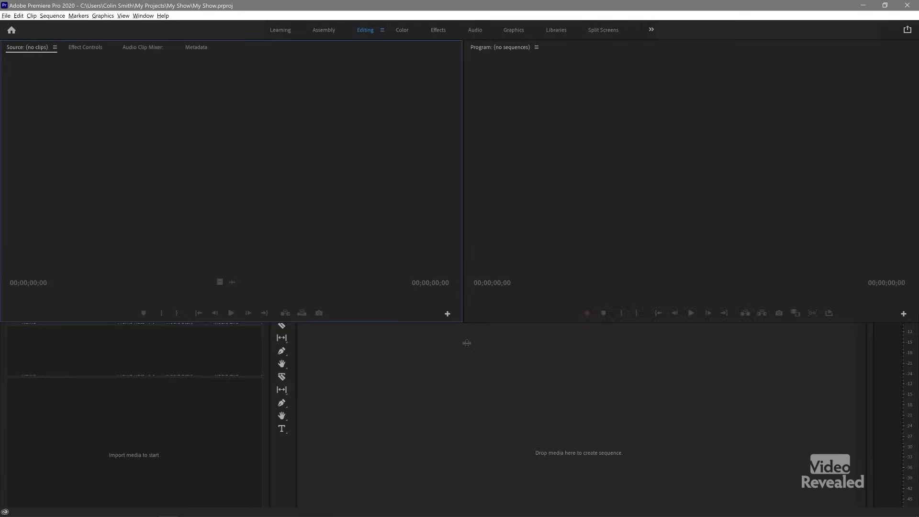
# Step: Resize the Editing workspace panels at the divider above the Timeline and the divider between the Source and Program monitors
pyautogui.moveTo(466, 343)
pyautogui.mouseDown()
pyautogui.moveTo(466, 286)
pyautogui.moveTo(467, 325)
pyautogui.mouseUp()
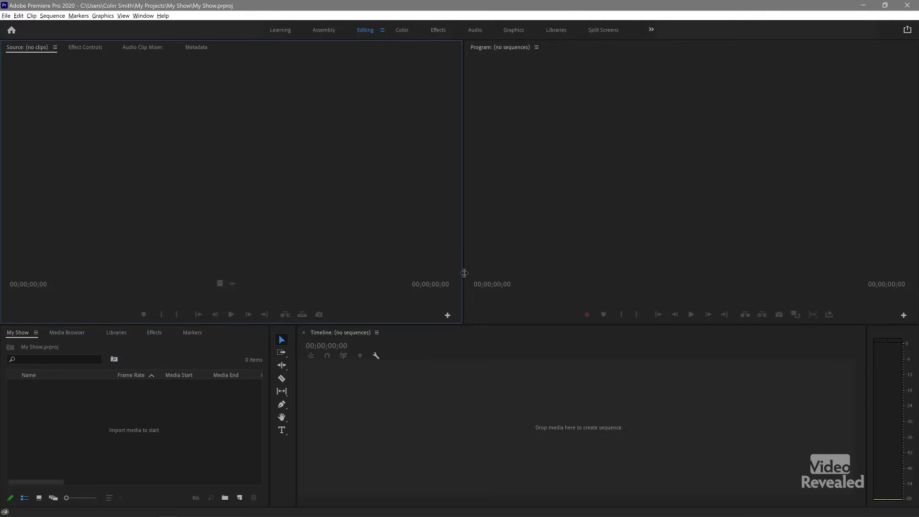
pyautogui.moveTo(465, 273); pyautogui.dragTo(440, 243)
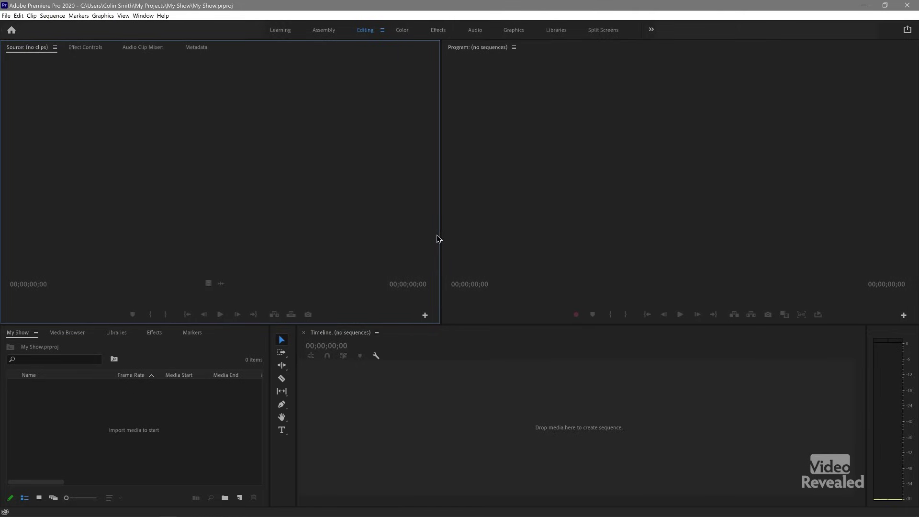
pyautogui.moveTo(439, 236); pyautogui.dragTo(450, 227)
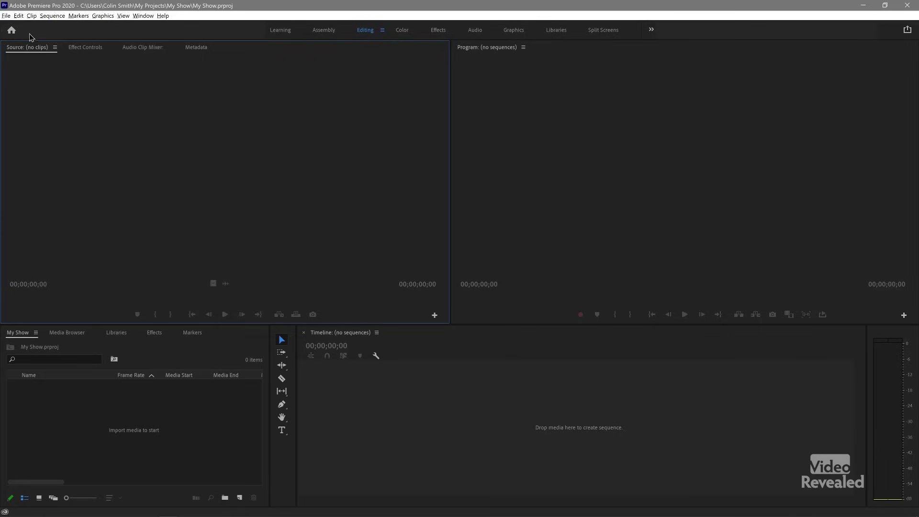
# Step: Open the General preferences and move the dialog over the middle of the monitors
pyautogui.click(20, 17)
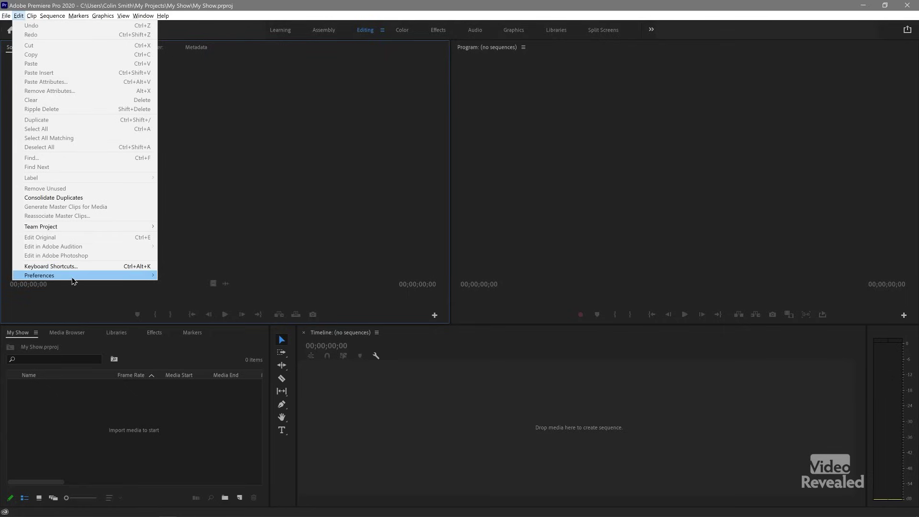
pyautogui.moveTo(73, 277)
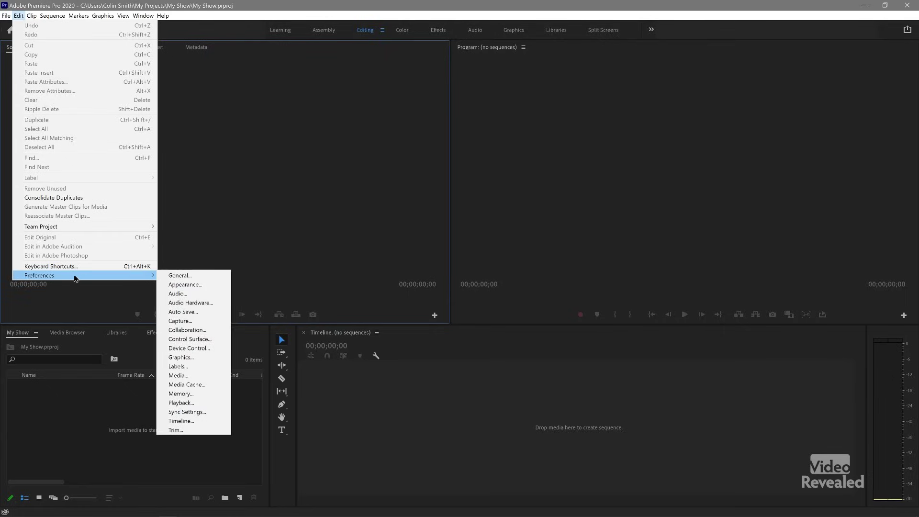
pyautogui.click(173, 276)
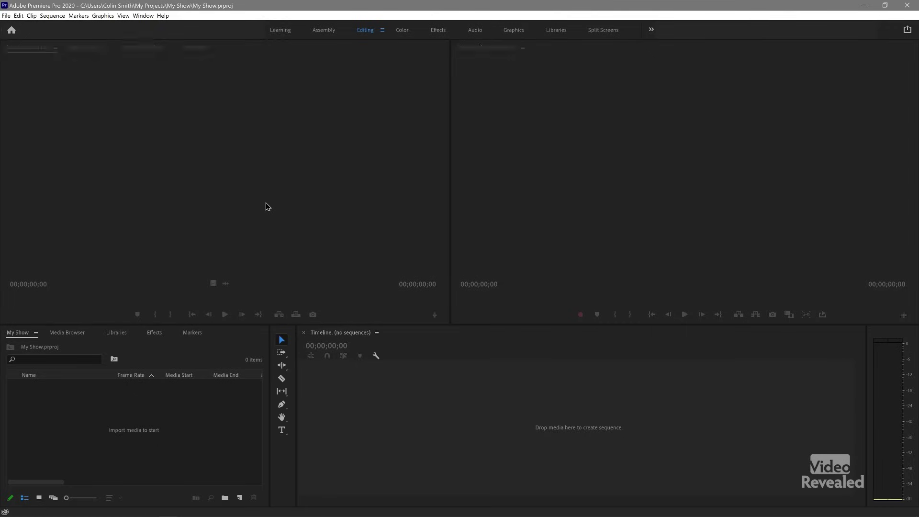
pyautogui.moveTo(6, 65); pyautogui.dragTo(529, 56)
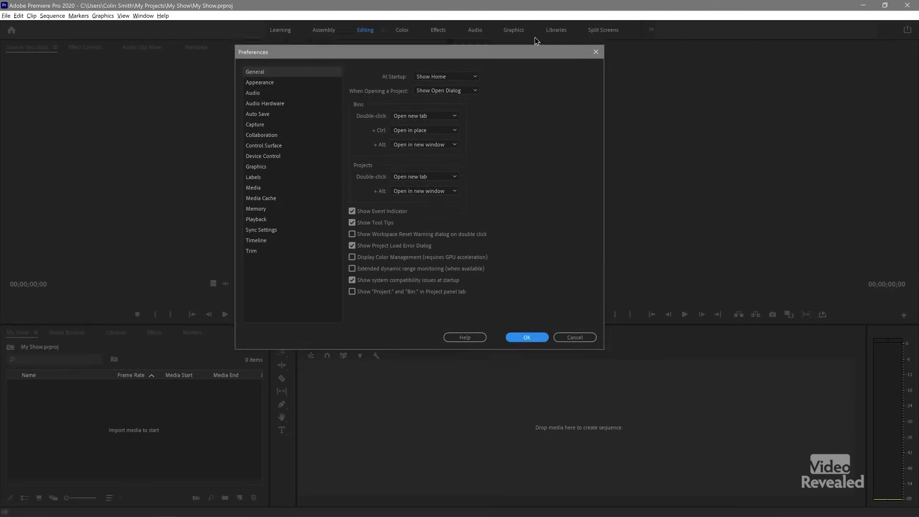
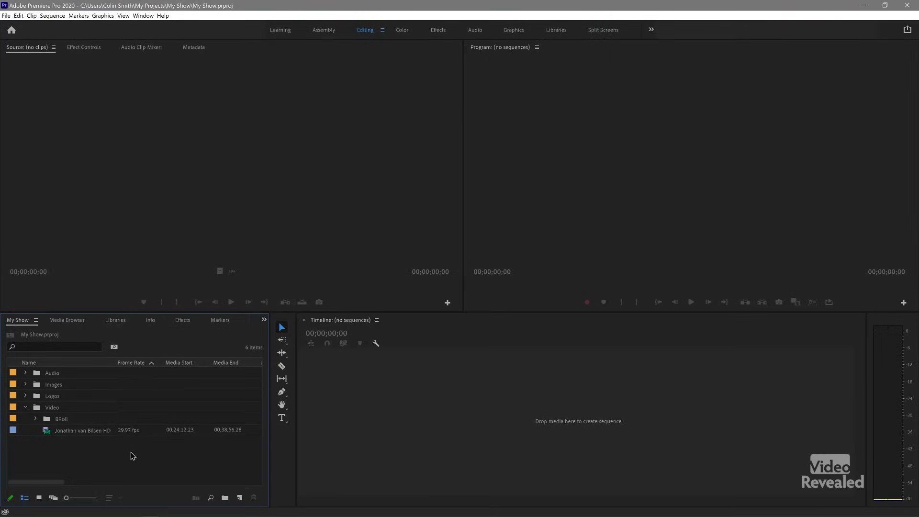
# Step: Expand the Logos, Images and Audio bins and the nested Music bin in the My Show project panel
pyautogui.click(26, 395)
pyautogui.click(60, 202)
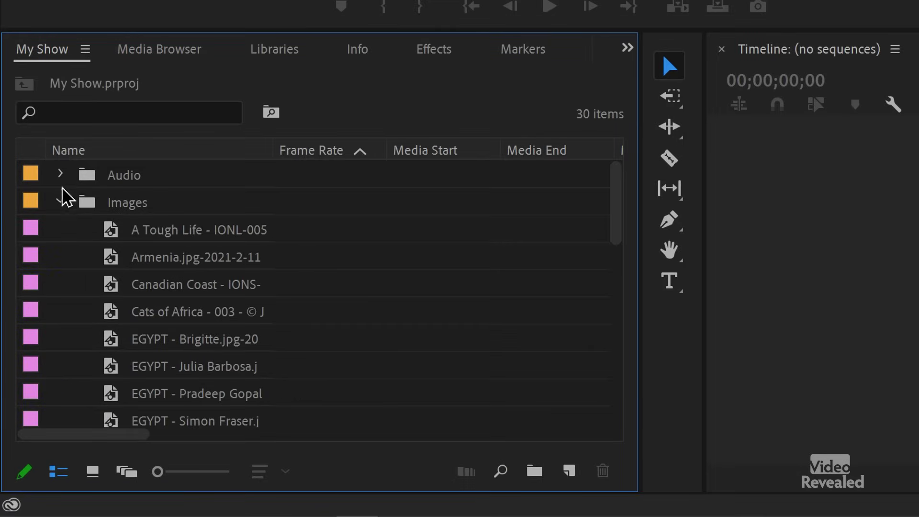
pyautogui.click(60, 174)
pyautogui.click(83, 202)
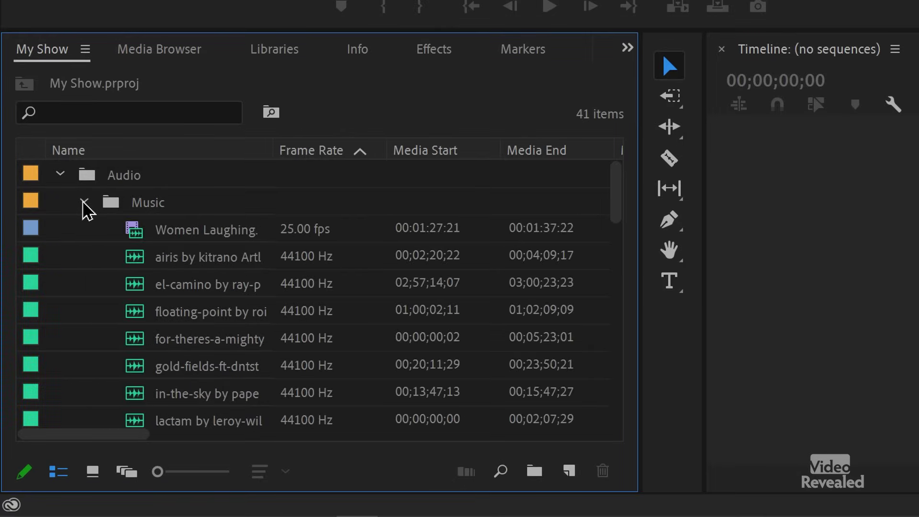
# Step: Collapse the Music, Audio, Images, Logos and Video bins in the My Show project panel
pyautogui.click(84, 202)
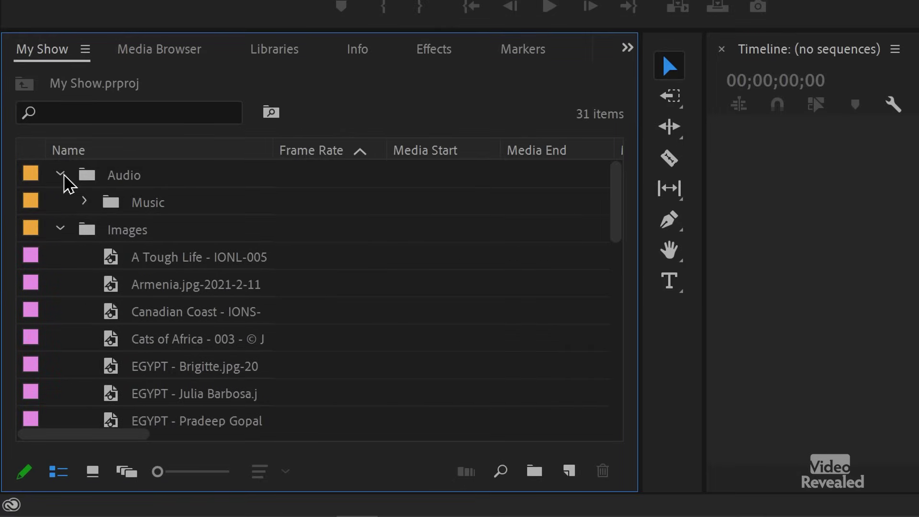
pyautogui.click(60, 174)
pyautogui.click(60, 202)
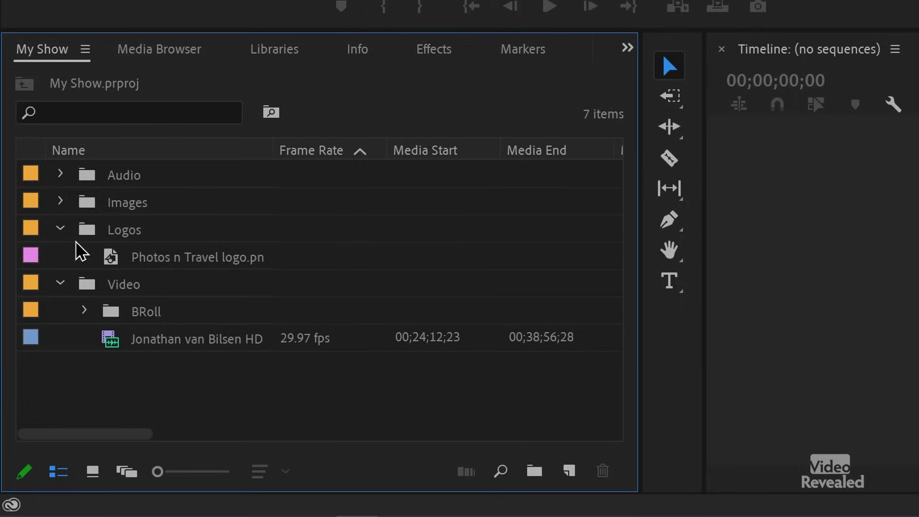
pyautogui.click(60, 229)
pyautogui.click(61, 257)
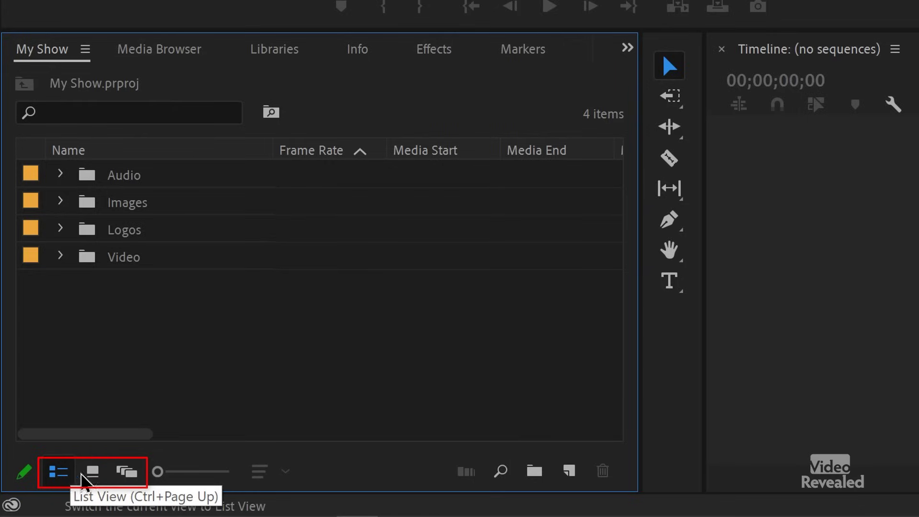
# Step: Show the My Show project panel in Icon View, and change it to Freeform View
pyautogui.click(96, 476)
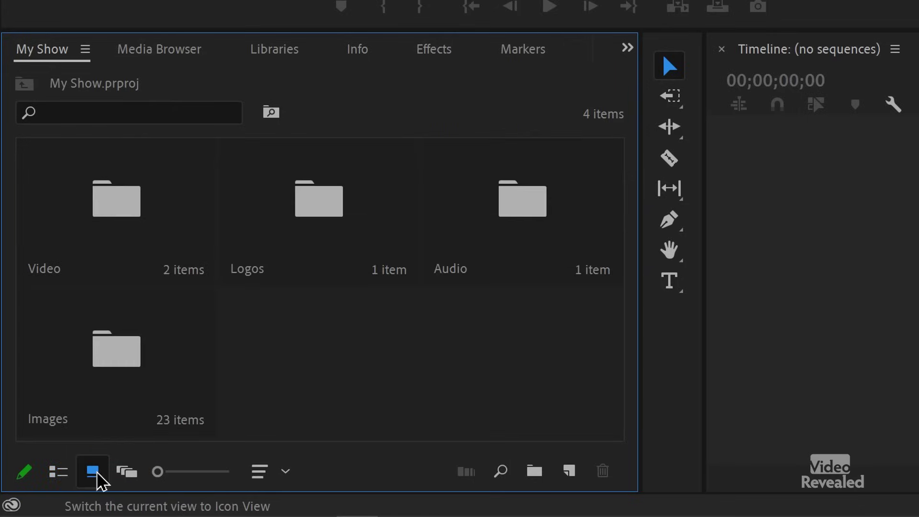
pyautogui.click(127, 473)
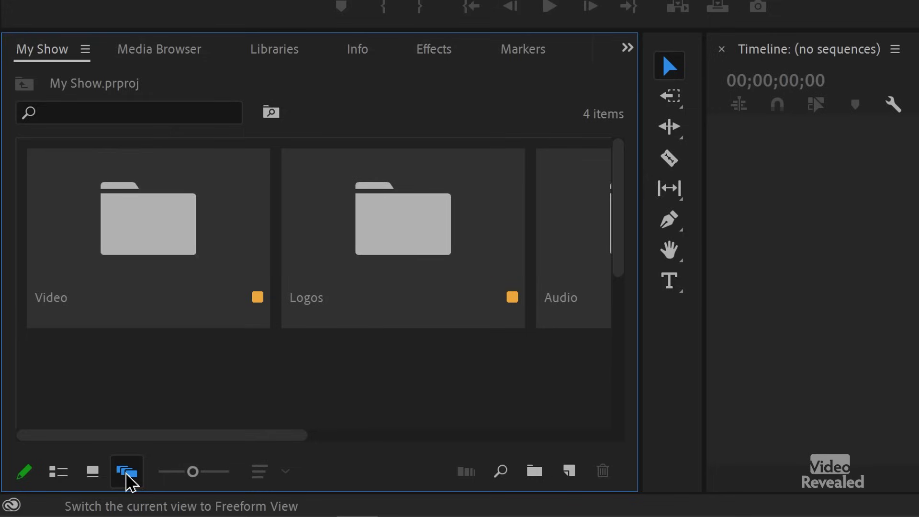
pyautogui.click(204, 178)
pyautogui.click(229, 340)
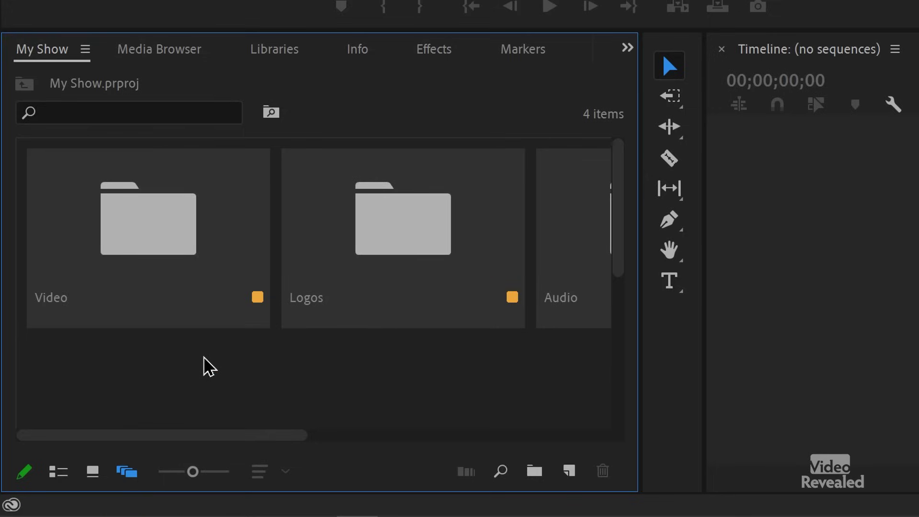
# Step: Open the BRoll bin inside the Video bin and maximize its panel
pyautogui.doubleClick(154, 235)
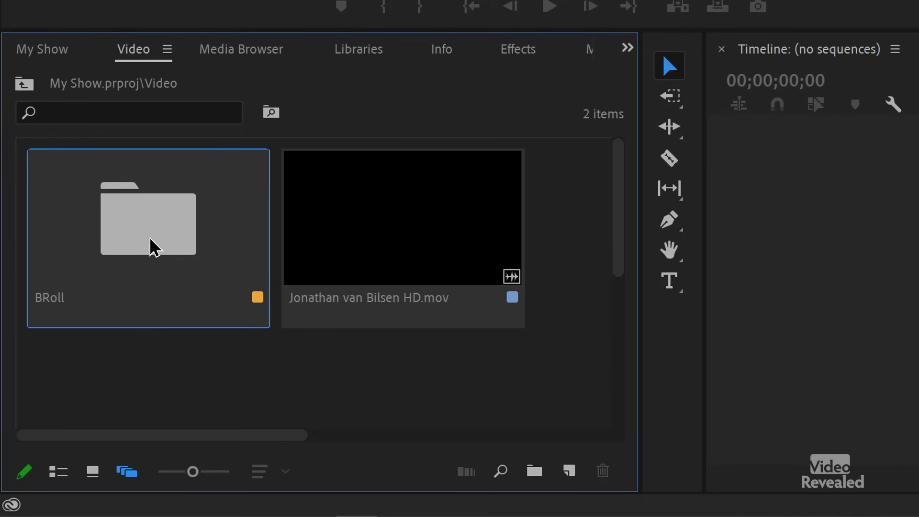
pyautogui.doubleClick(150, 246)
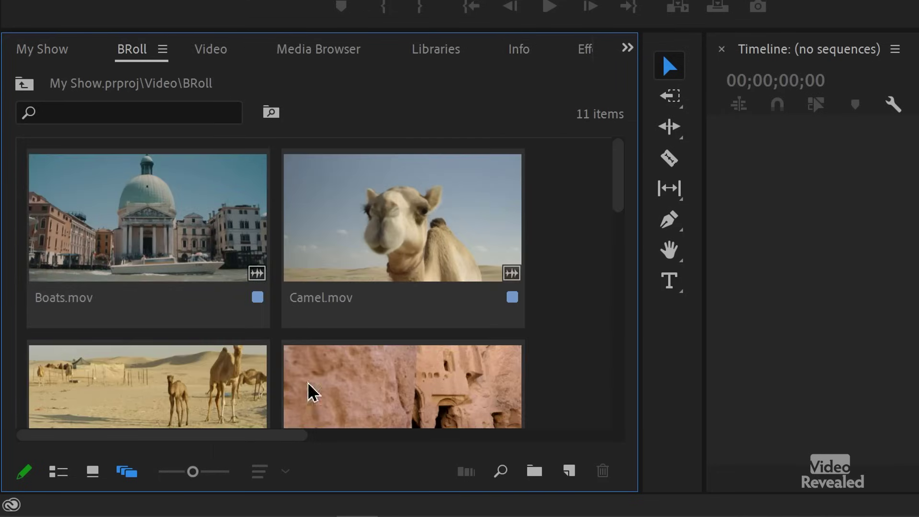
pyautogui.click(353, 318)
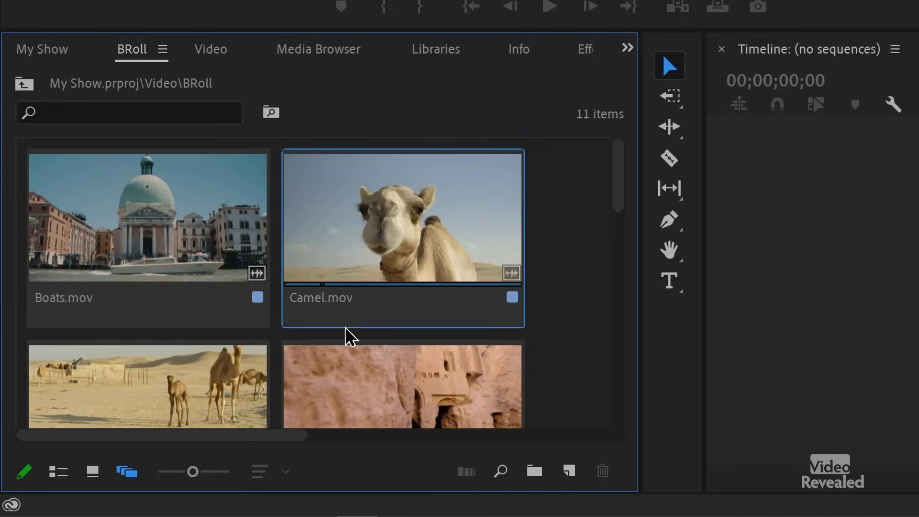
pyautogui.press('`')
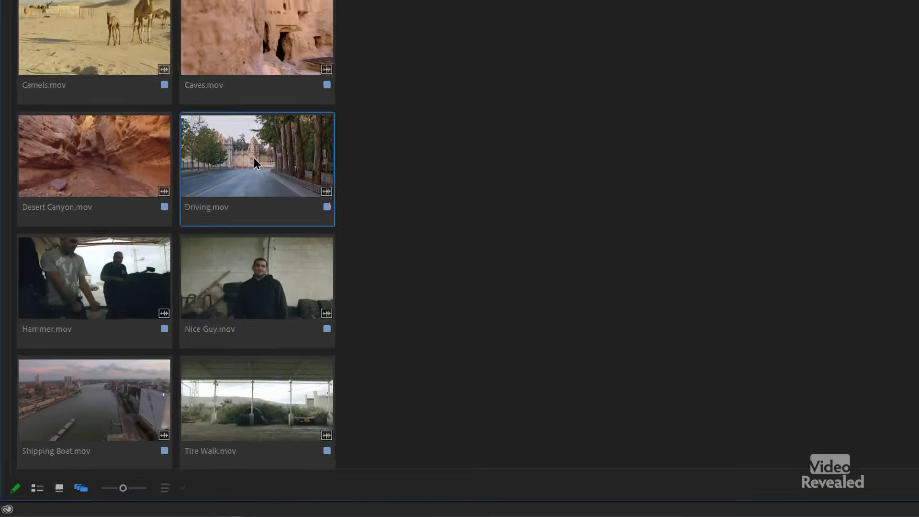
# Step: Arrange Caves.mov, Driving.mov and Desert Canyon.mov in a column on the far right of the freeform BRoll bin
pyautogui.moveTo(254, 158); pyautogui.dragTo(599, 85)
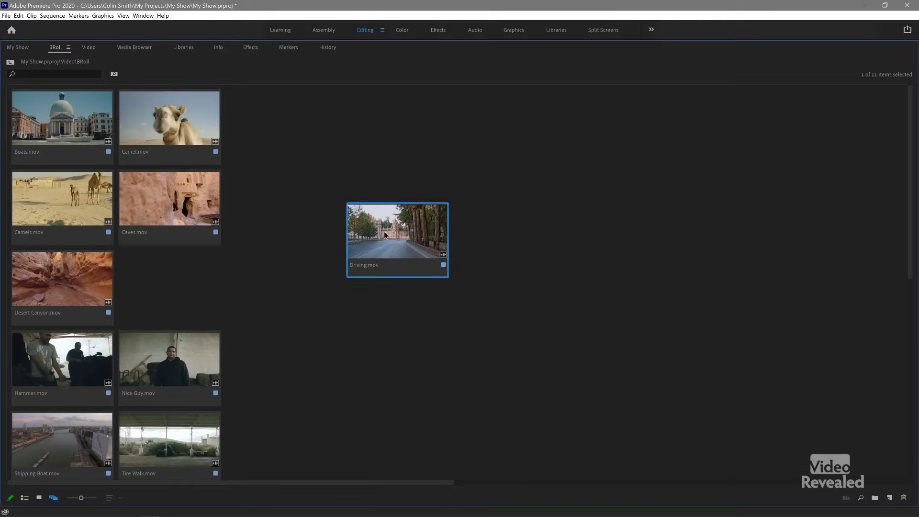
pyautogui.moveTo(258, 46); pyautogui.dragTo(401, 143)
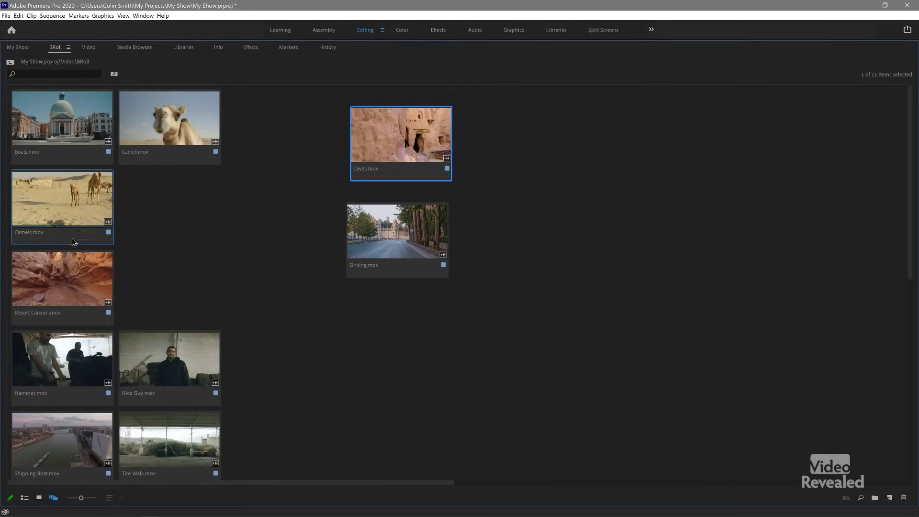
pyautogui.moveTo(58, 276); pyautogui.dragTo(540, 367)
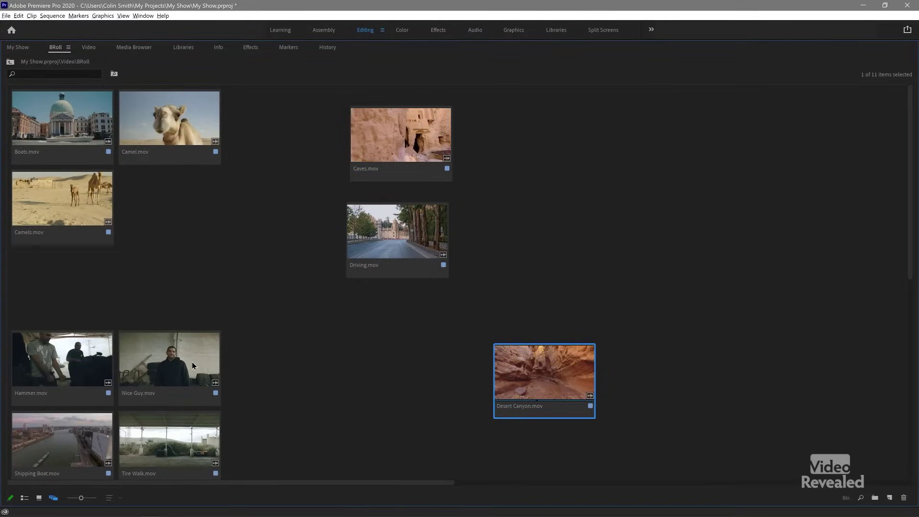
pyautogui.moveTo(311, 138); pyautogui.dragTo(731, 238)
pyautogui.moveTo(579, 372); pyautogui.dragTo(758, 299)
pyautogui.click(519, 283)
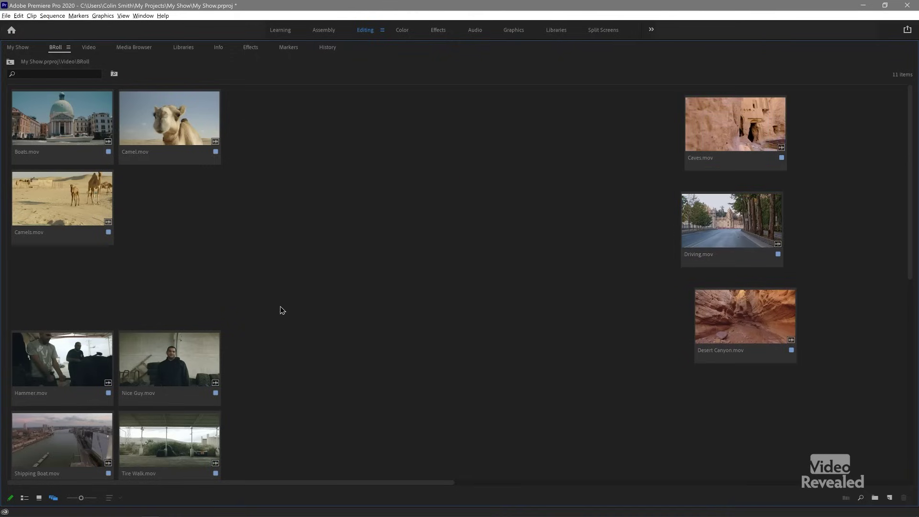
# Step: Move Hammer.mov, Nice Guy.mov, Shipping Boat.mov and Tire Walk.mov together to the middle of the BRoll bin and slightly shrink the thumbnails
pyautogui.moveTo(301, 308); pyautogui.dragTo(327, 328)
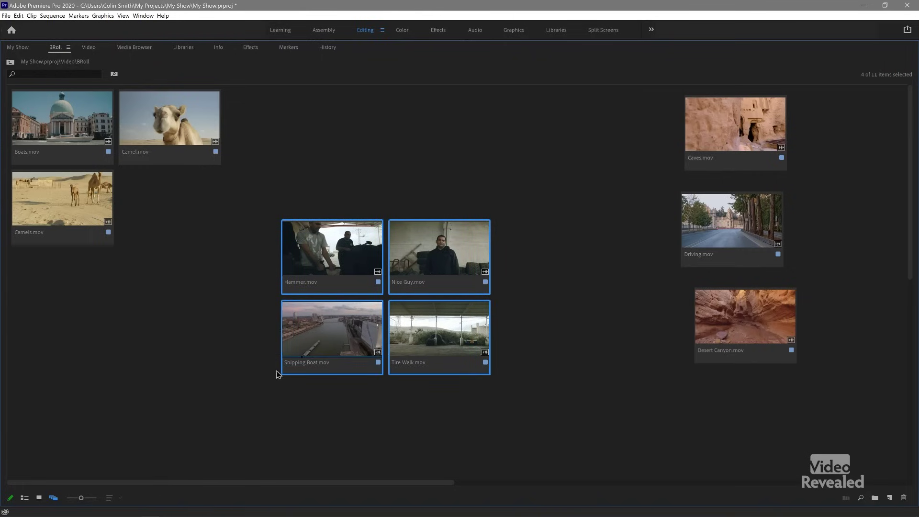
pyautogui.click(207, 426)
pyautogui.moveTo(83, 499); pyautogui.dragTo(81, 499)
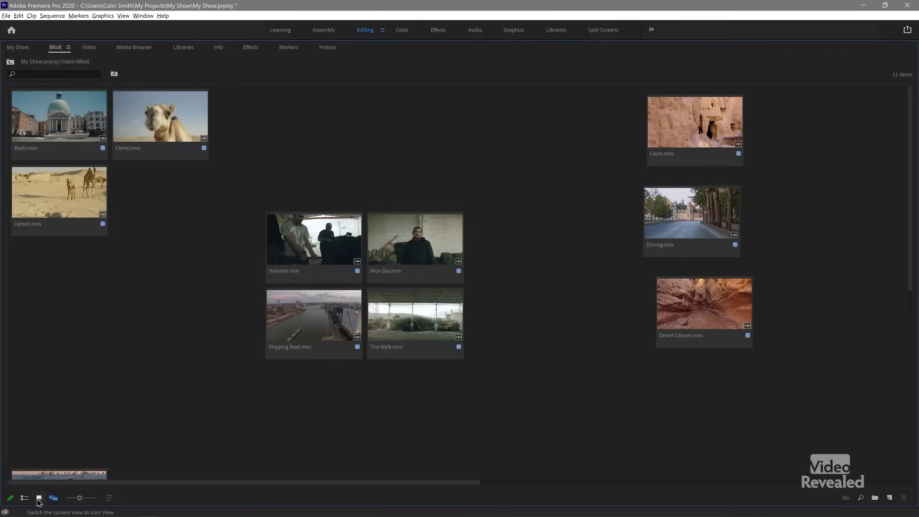
# Step: Switch the BRoll bin to Icon View and enlarge its clip thumbnails
pyautogui.click(39, 498)
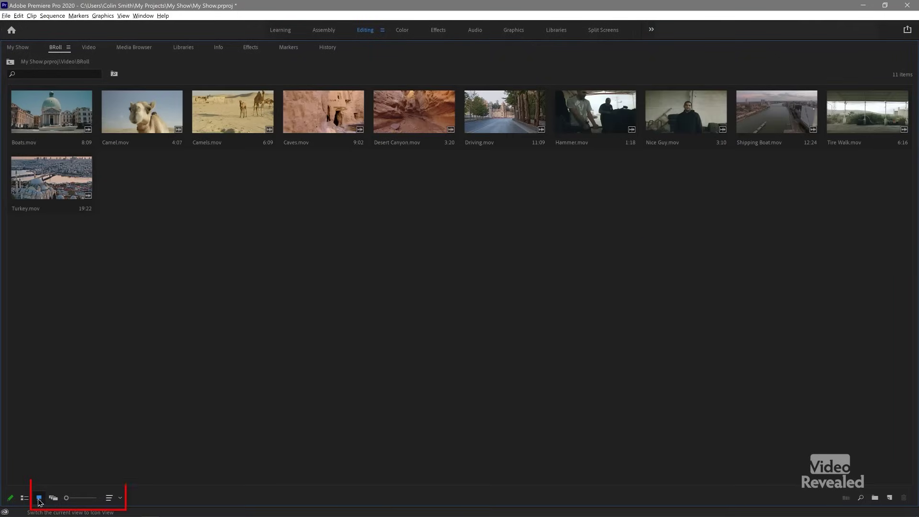
pyautogui.moveTo(66, 499); pyautogui.dragTo(79, 501)
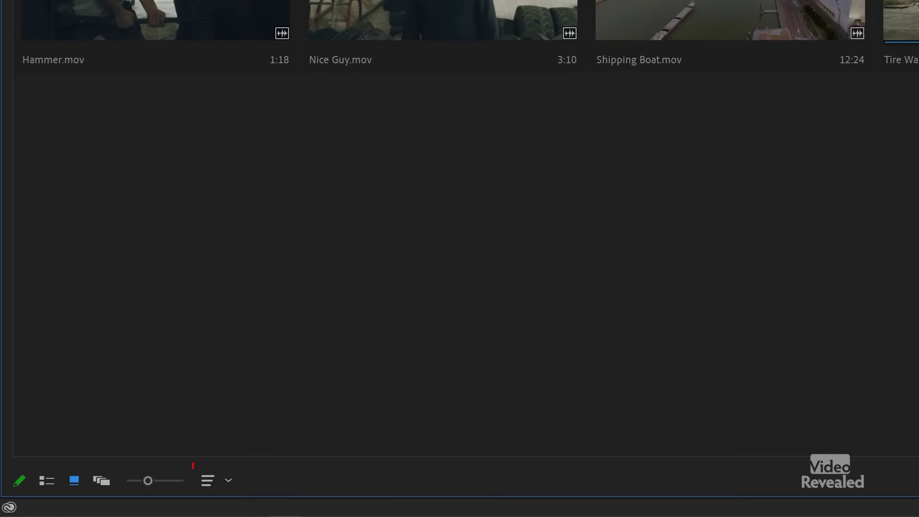
# Step: Try sorting the BRoll thumbnails by Name and by Media Start, and return them to their original order
pyautogui.click(230, 483)
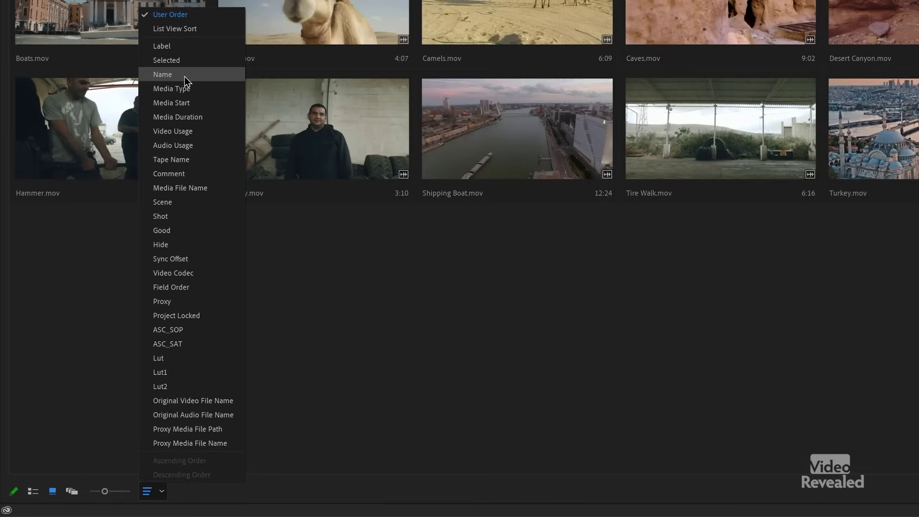
pyautogui.click(184, 76)
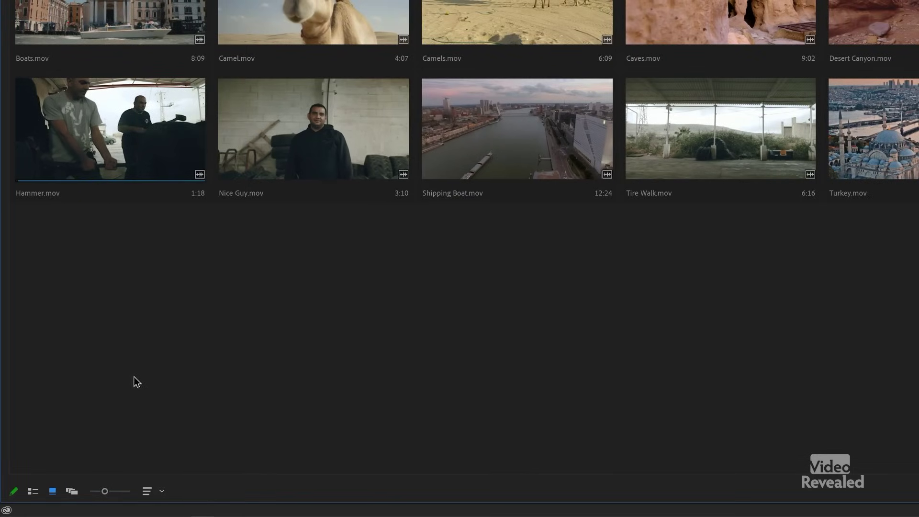
pyautogui.click(149, 491)
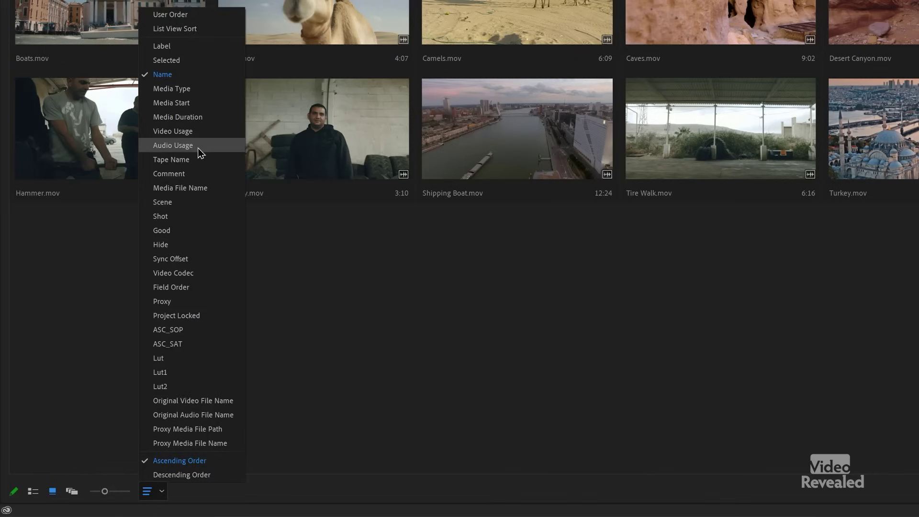
pyautogui.click(194, 103)
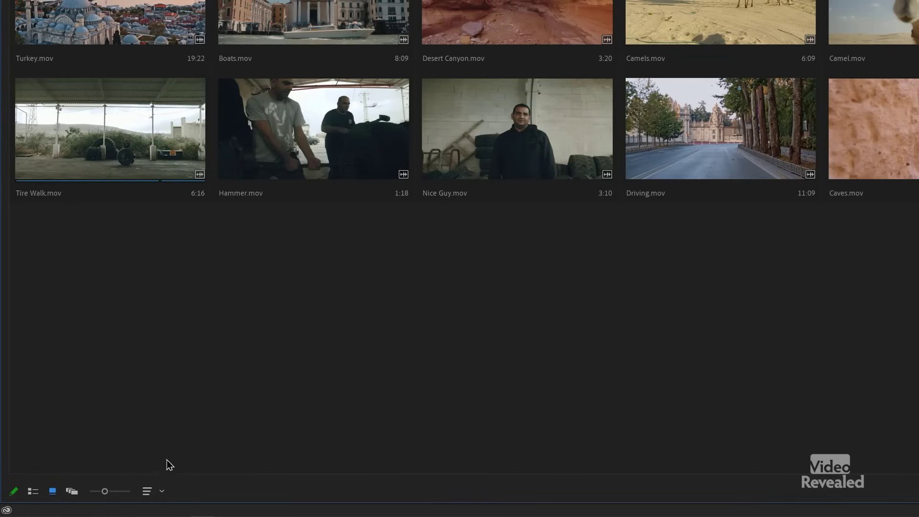
pyautogui.click(163, 492)
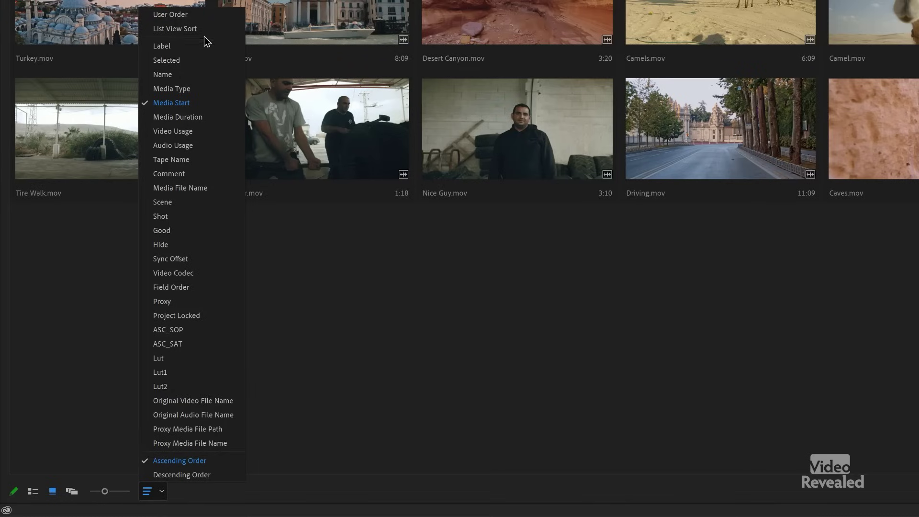
pyautogui.click(202, 22)
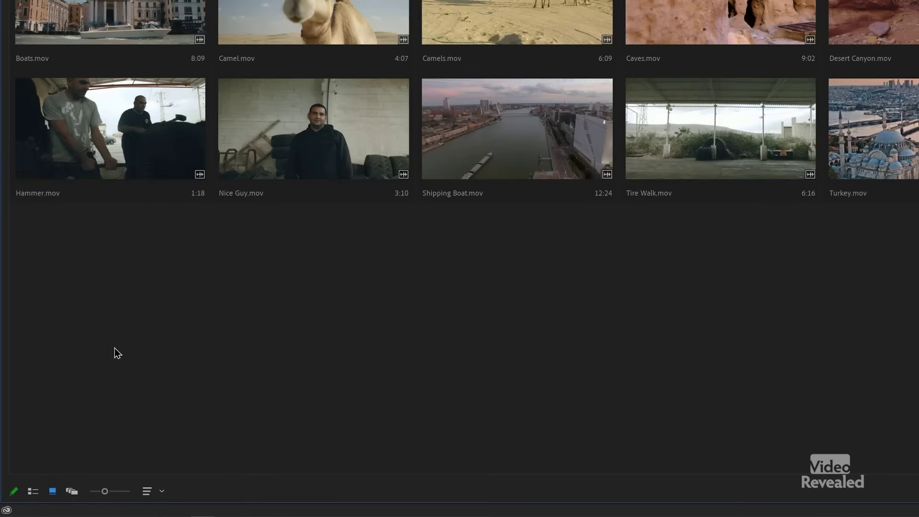
# Step: Switch the BRoll bin to List View to show its clip metadata columns
pyautogui.click(34, 491)
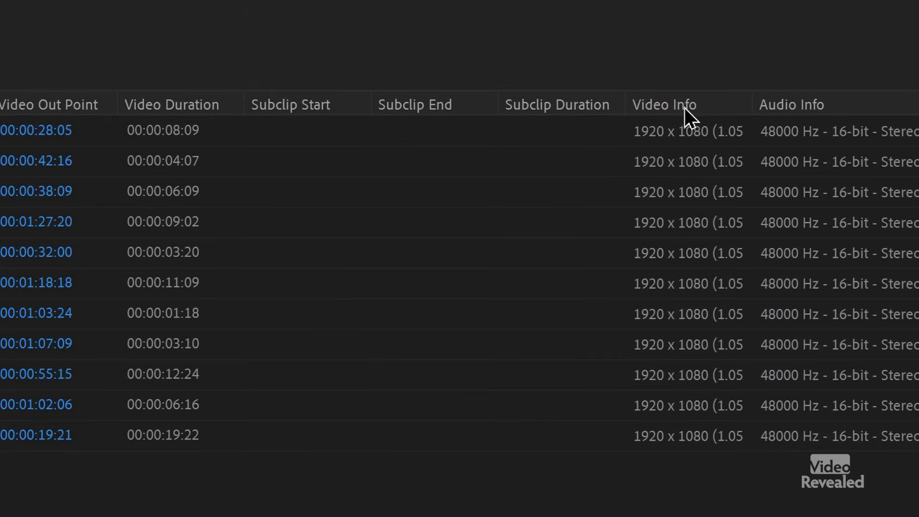
# Step: Move the Video Info column directly after Name in the BRoll bin and widen it to fit its full values
pyautogui.moveTo(685, 104); pyautogui.dragTo(350, 182)
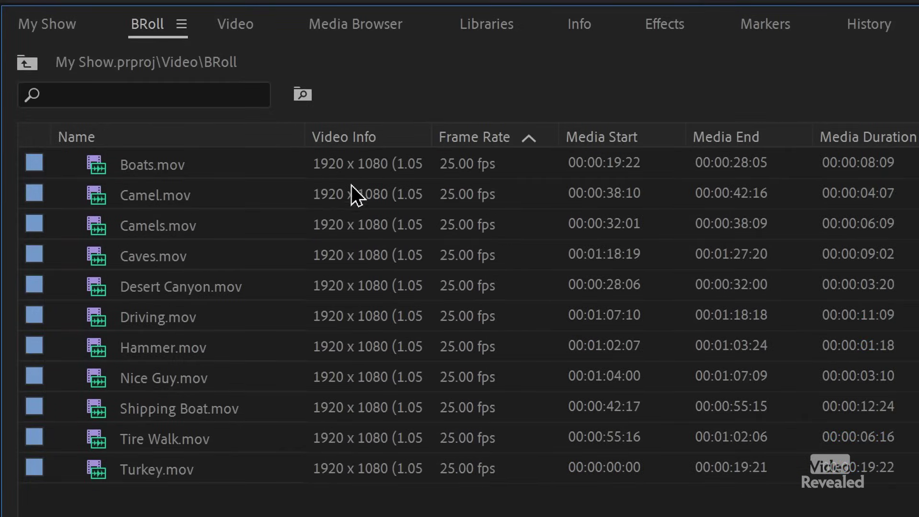
pyautogui.moveTo(434, 127); pyautogui.dragTo(499, 138)
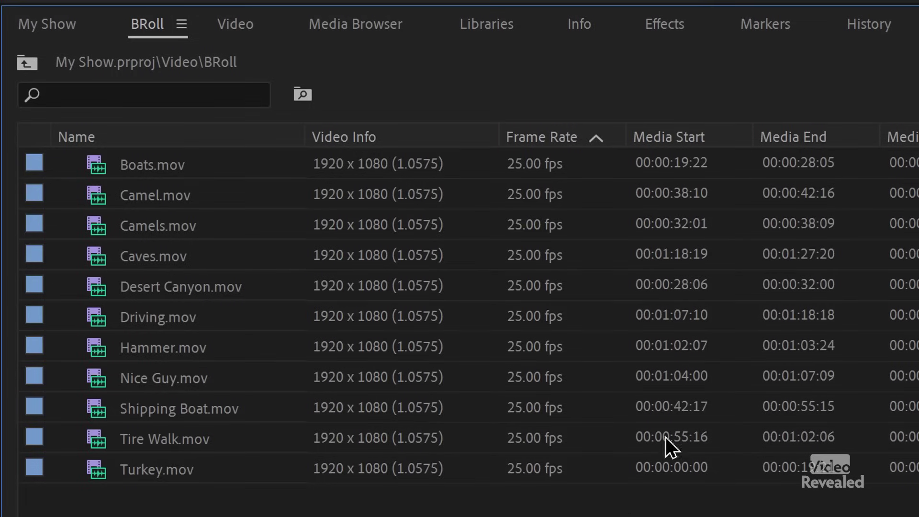
pyautogui.hscroll(10, 612, 306)
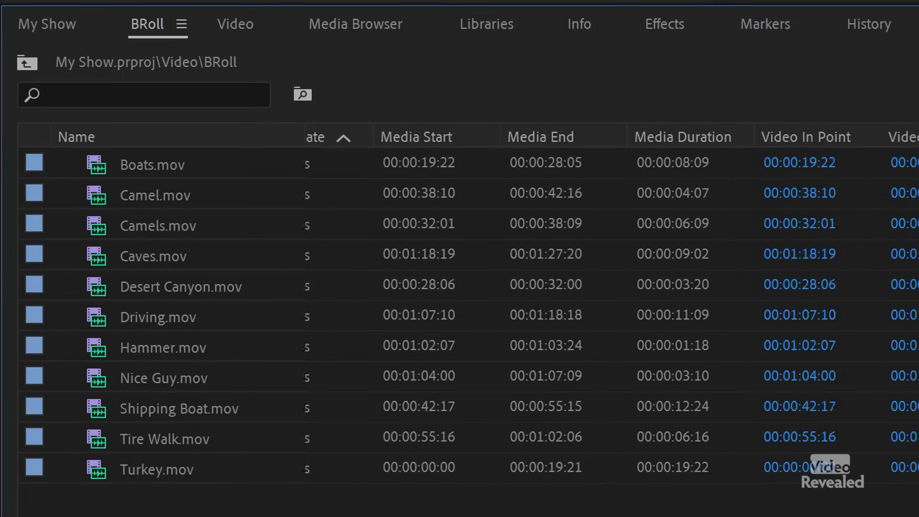
pyautogui.hscroll(3, 611, 303)
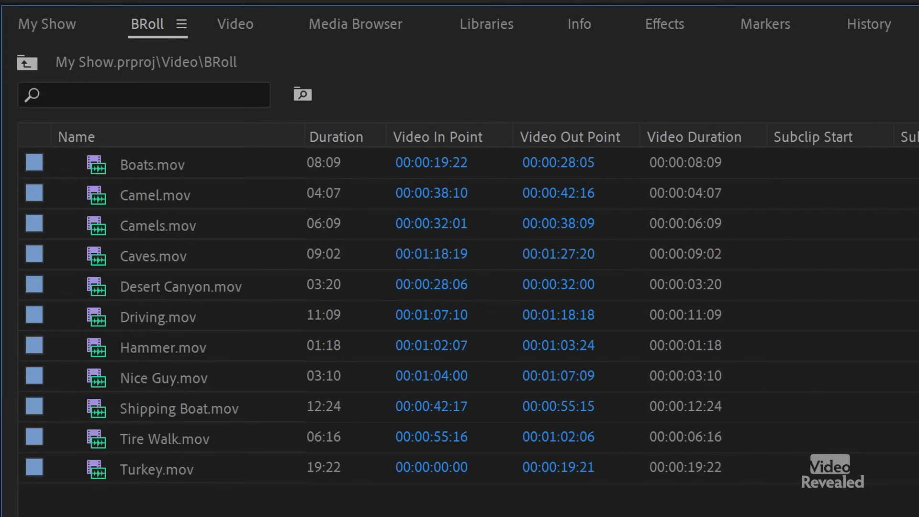
pyautogui.hscroll(-13, 612, 303)
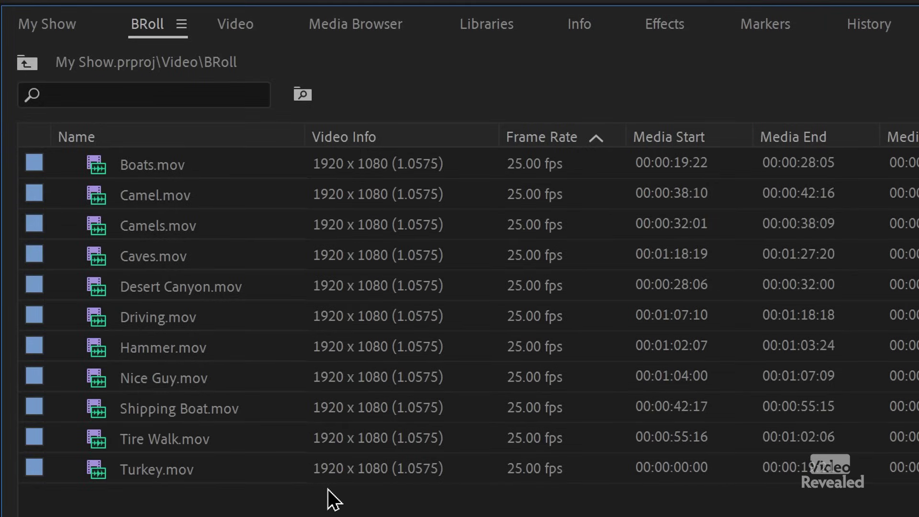
# Step: Switch the root level of the My Show project to List View and deselect the Video bin
pyautogui.click(64, 22)
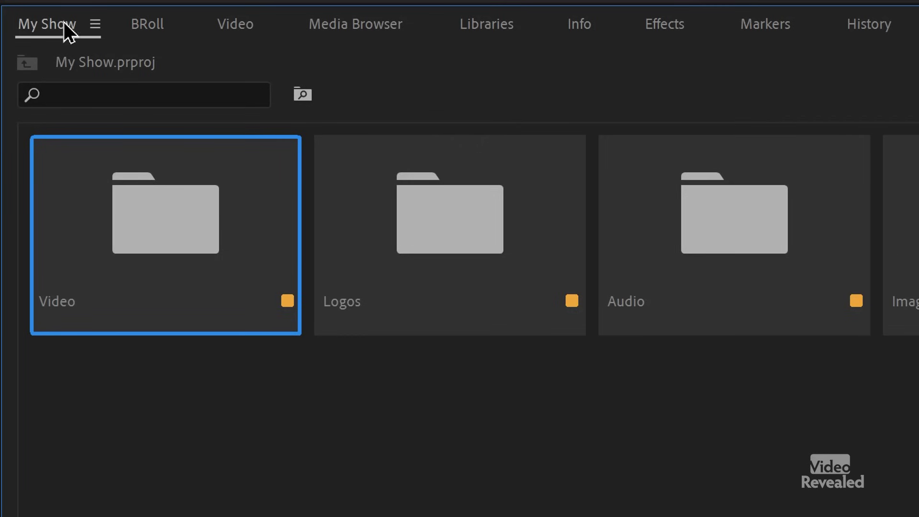
pyautogui.click(154, 24)
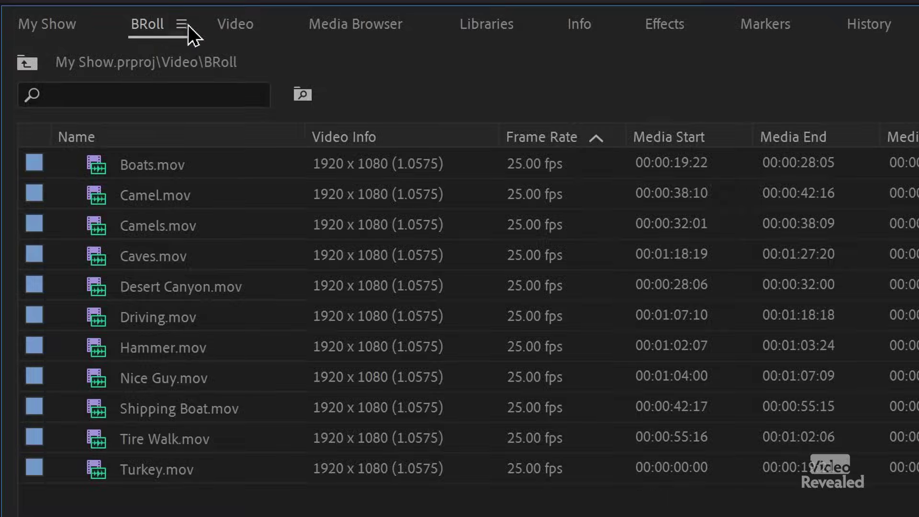
pyautogui.click(239, 26)
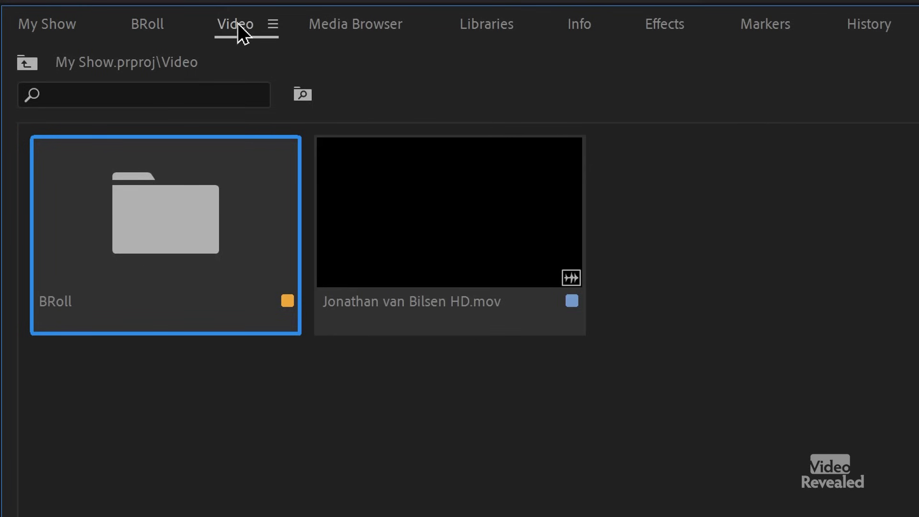
pyautogui.click(152, 23)
pyautogui.click(58, 23)
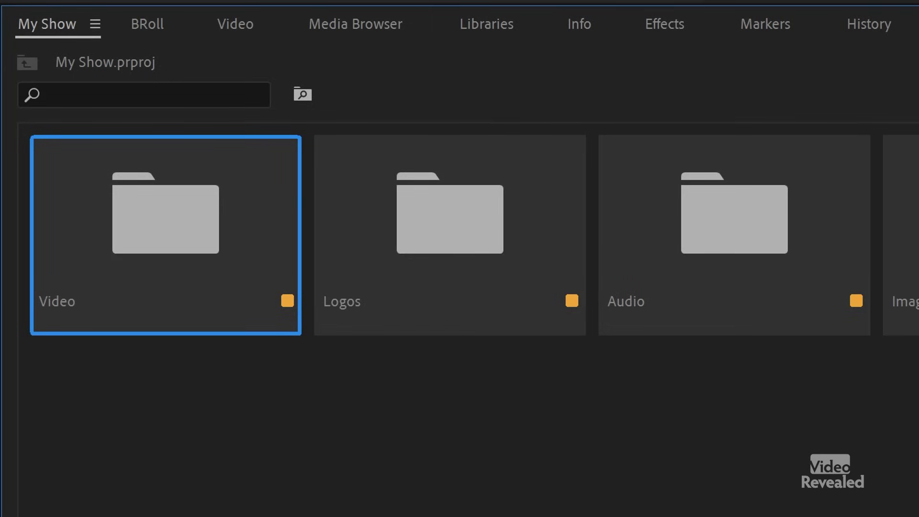
pyautogui.hotkey('ctrl', 'pageup')
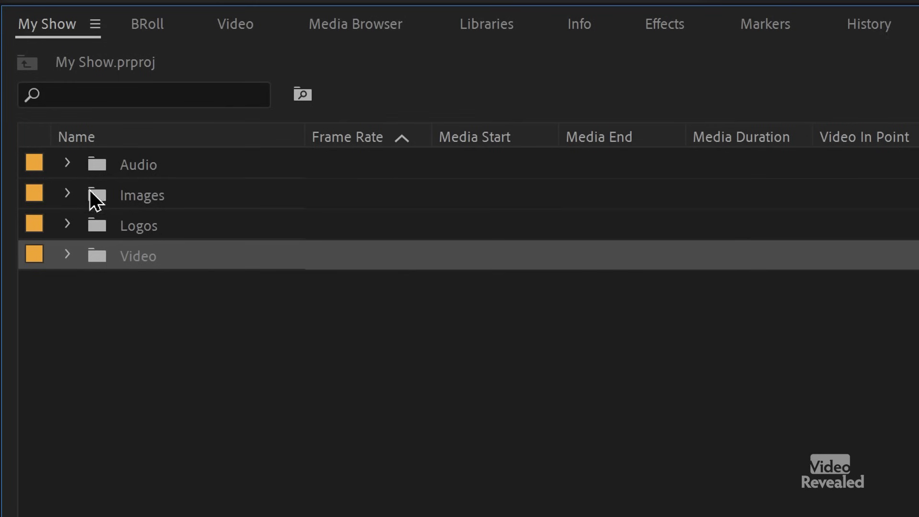
pyautogui.click(105, 295)
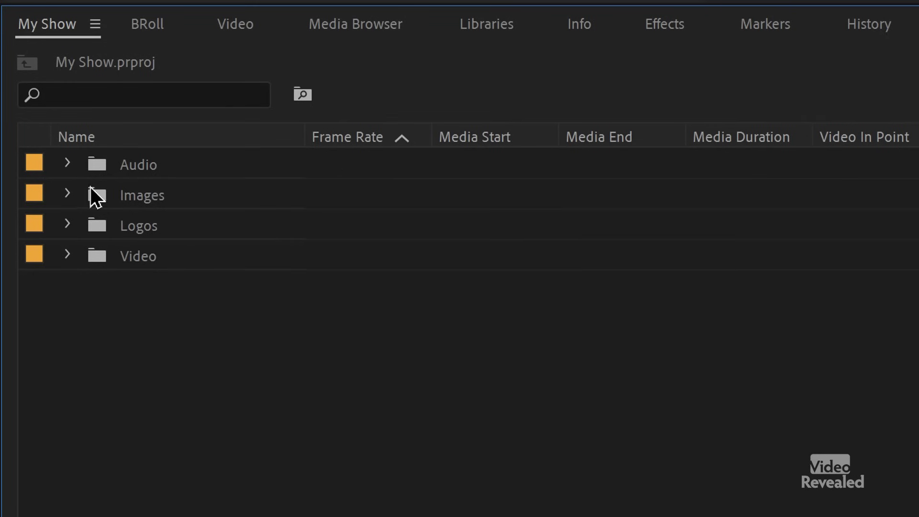
# Step: Close the open view of the Video bin and switch the BRoll bin to Icon View
pyautogui.click(158, 25)
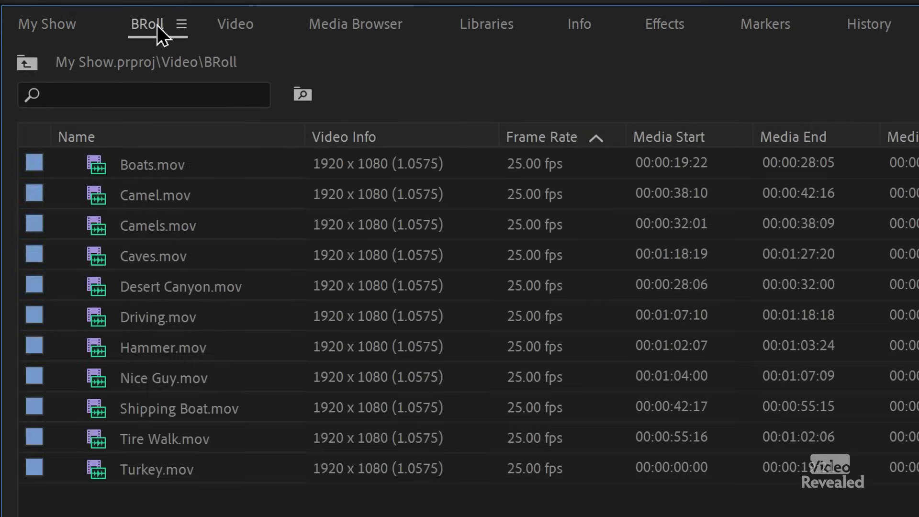
pyautogui.click(254, 24)
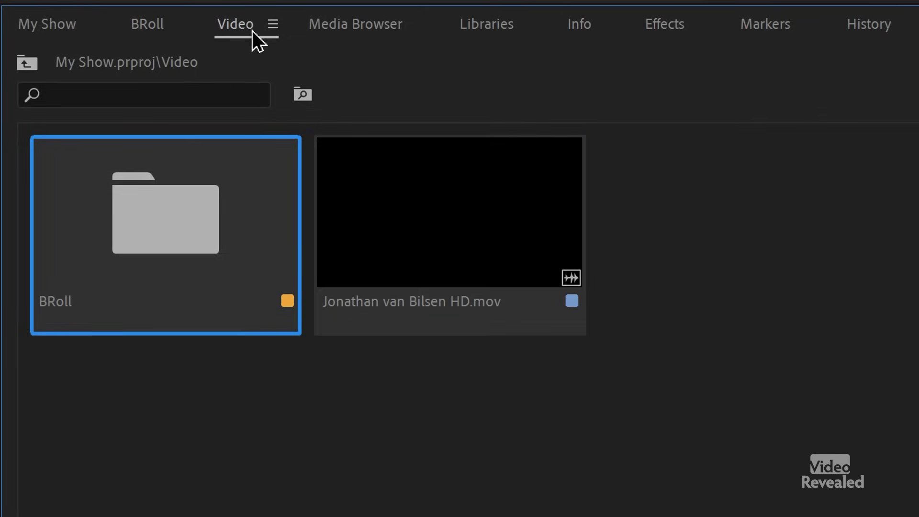
pyautogui.click(273, 25)
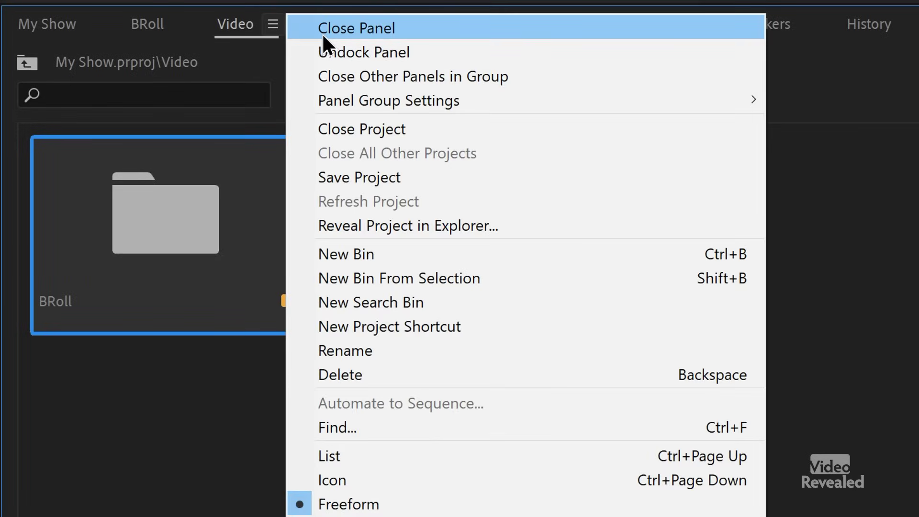
pyautogui.click(323, 33)
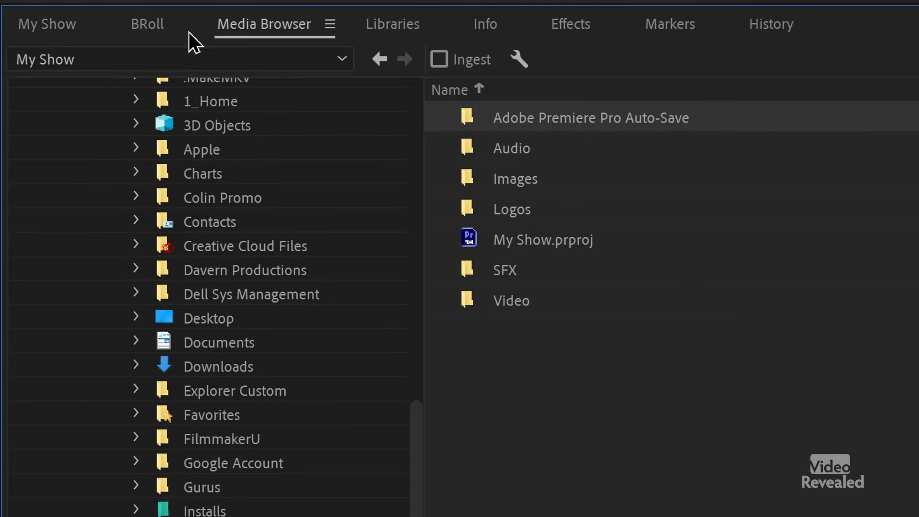
pyautogui.click(153, 26)
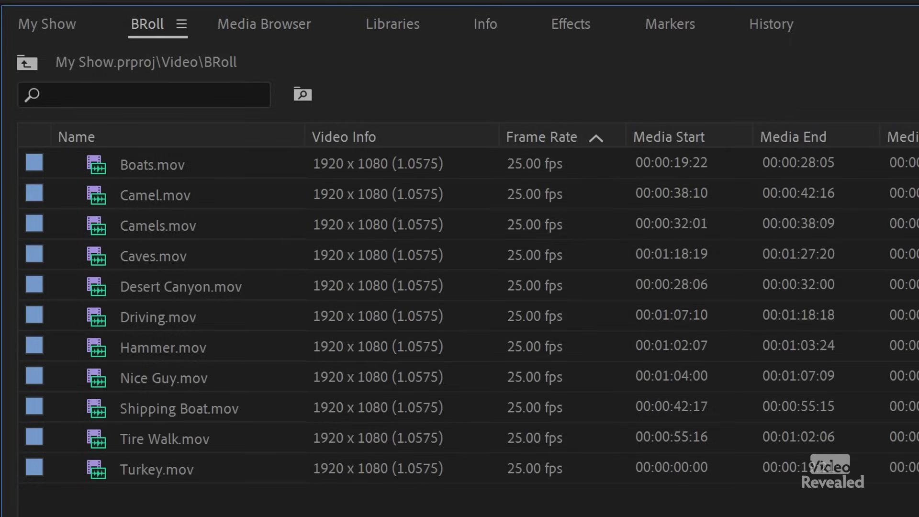
pyautogui.hotkey('ctrl', 'pagedown')
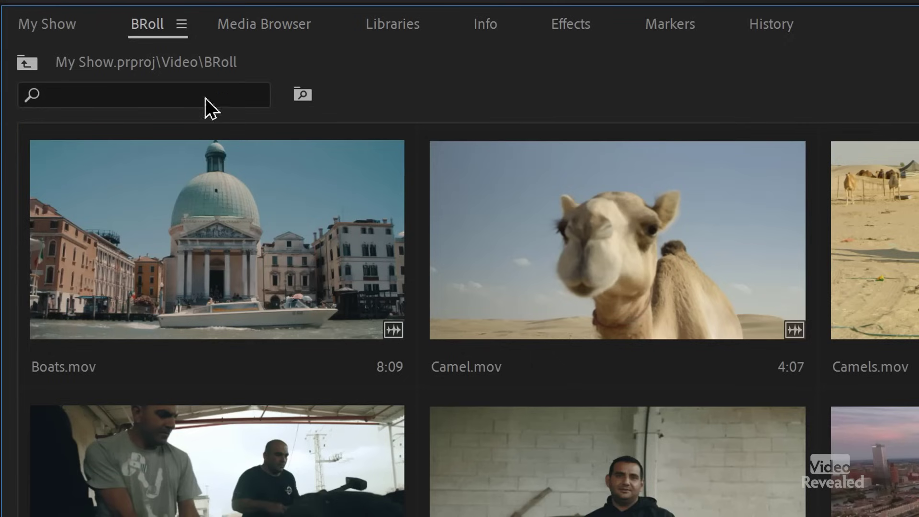
# Step: Expand the Video bin and its BRoll bin in the My Show list and compare it with BRoll's own Icon View
pyautogui.click(68, 25)
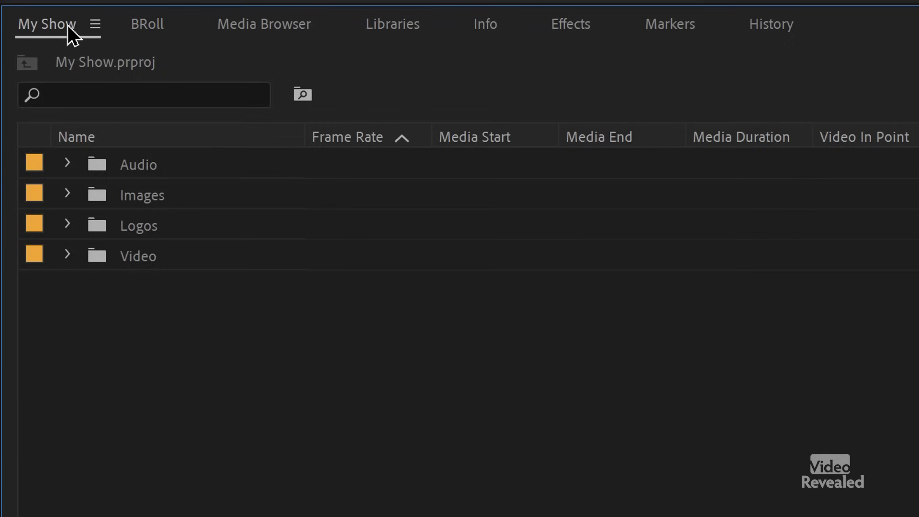
pyautogui.click(67, 254)
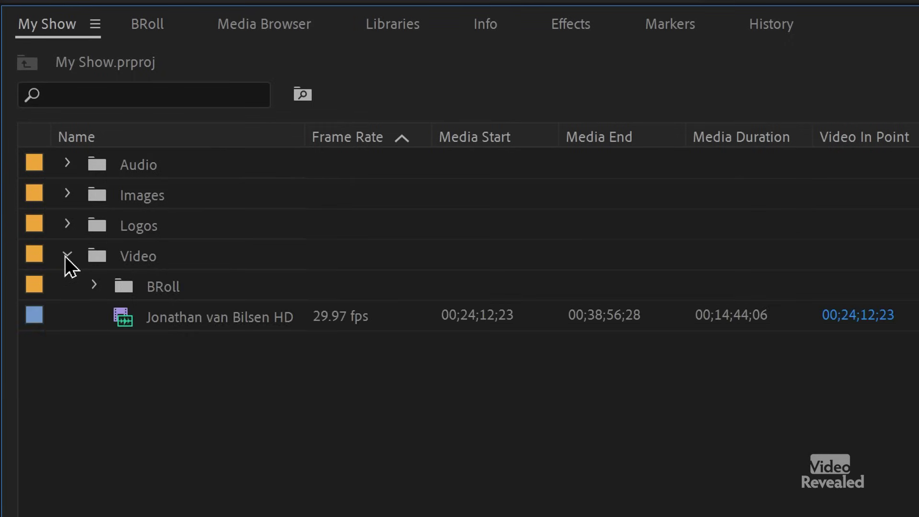
pyautogui.click(94, 284)
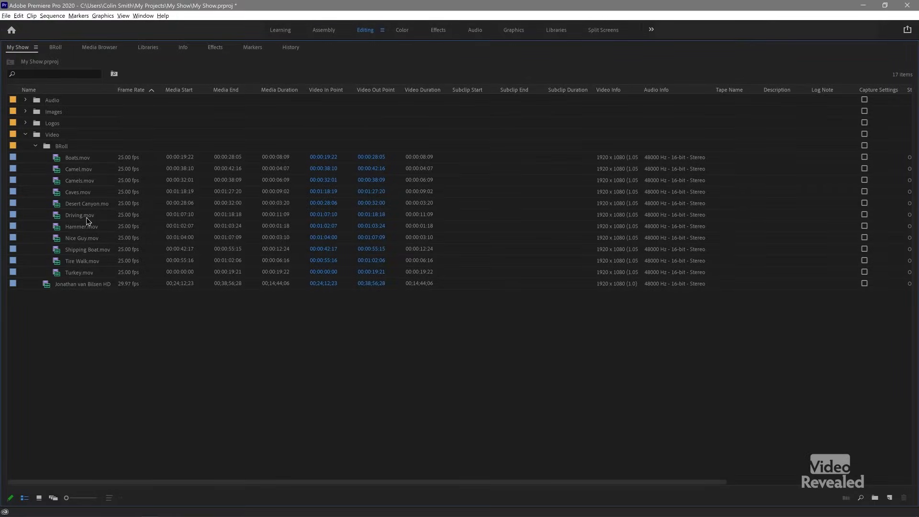
pyautogui.click(57, 48)
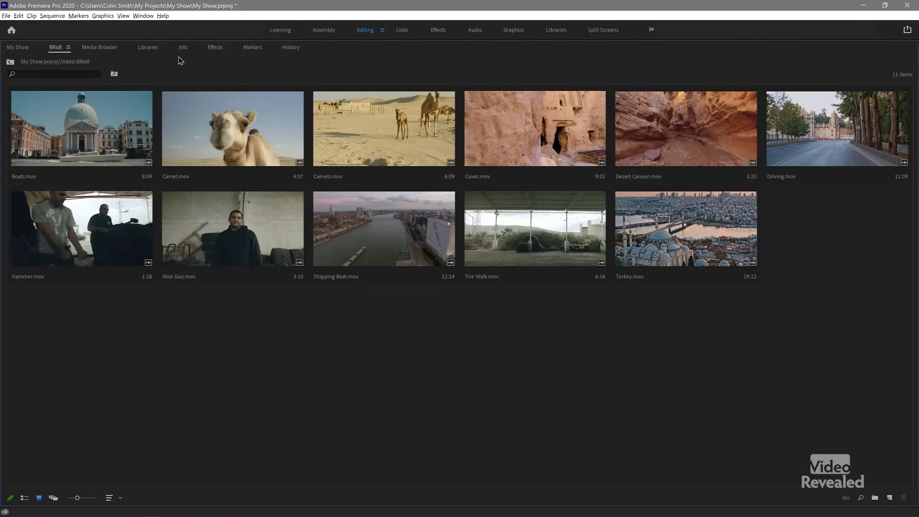
pyautogui.click(23, 50)
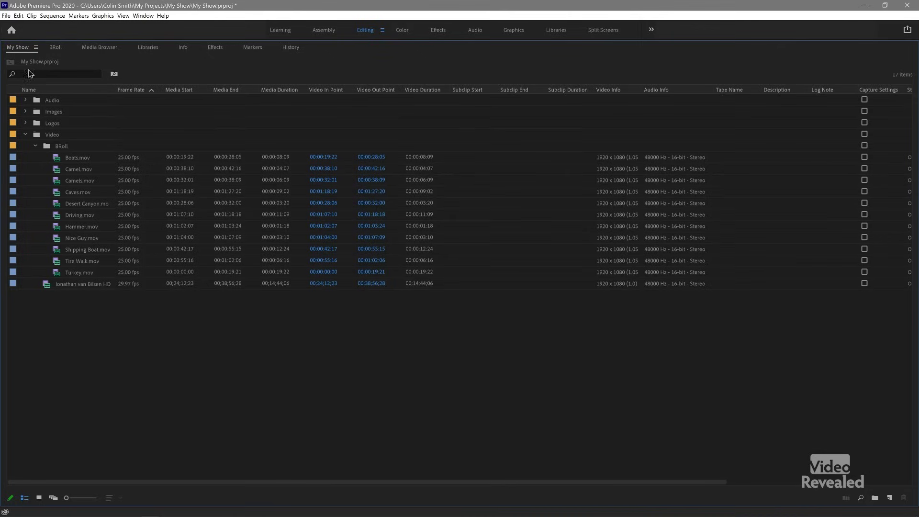
# Step: Expand the Audio bin, open its Music bin separately, and place BRoll ahead of Music in the order of open bins
pyautogui.click(26, 100)
pyautogui.doubleClick(46, 112)
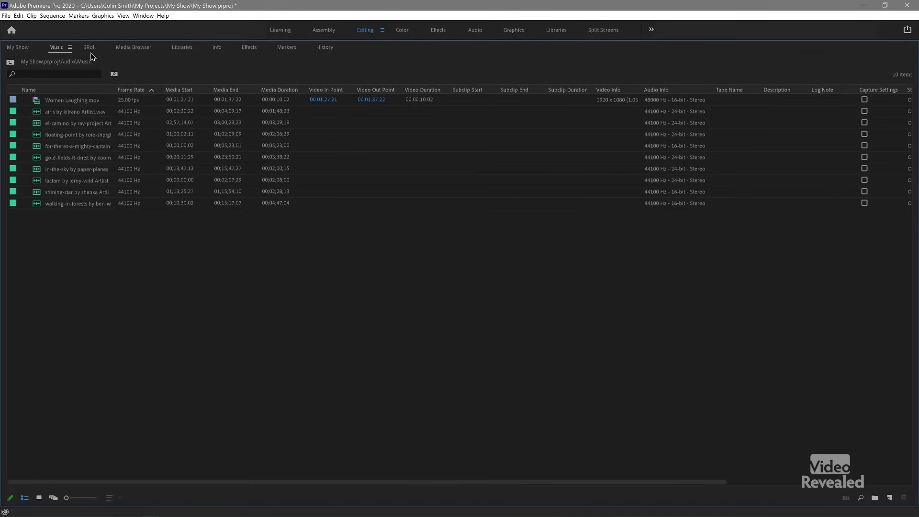
pyautogui.moveTo(91, 47); pyautogui.dragTo(49, 48)
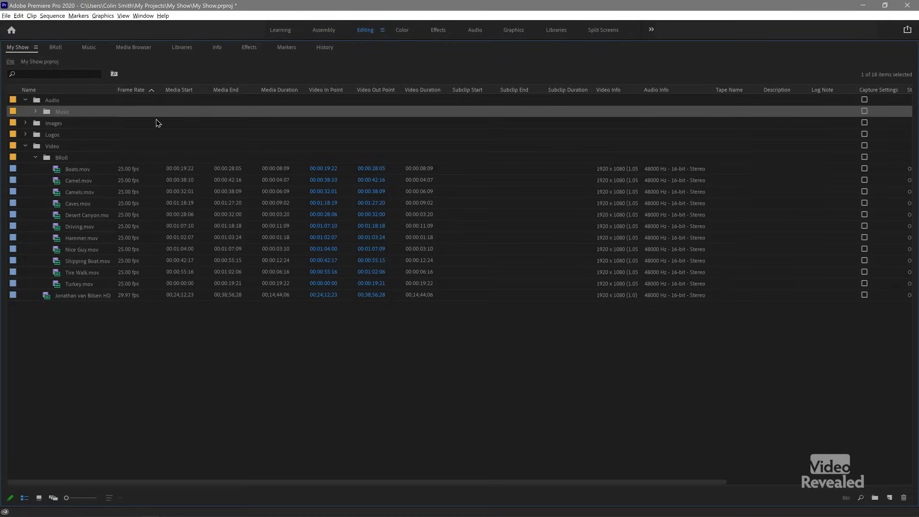
# Step: Restore the maximized project view to its normal size and collapse the Video bin
pyautogui.press('`')
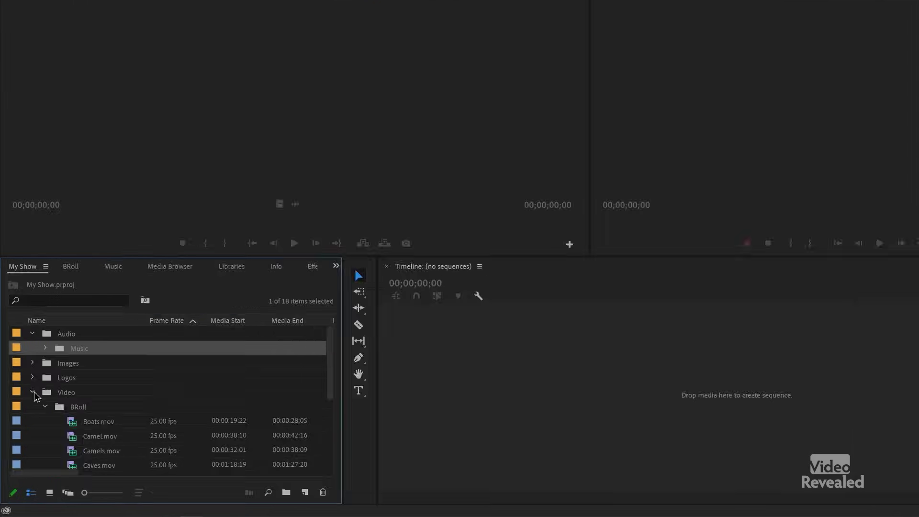
pyautogui.click(26, 420)
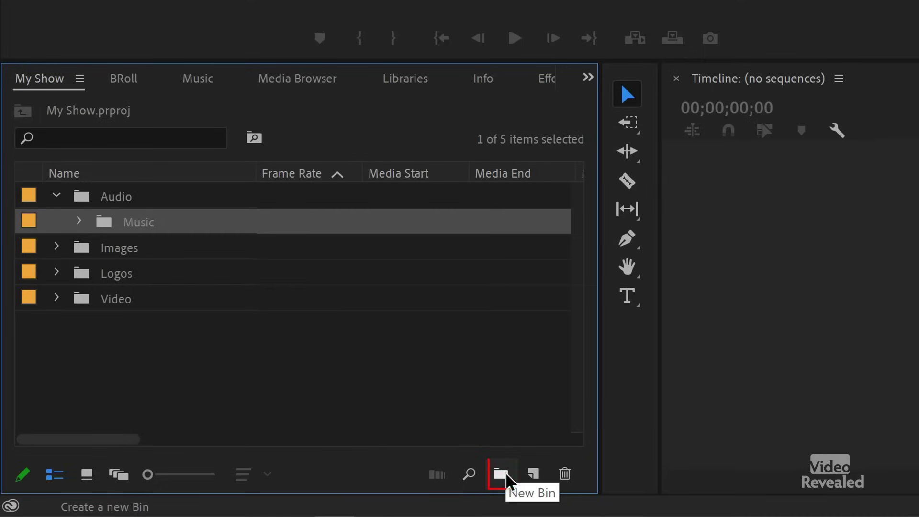
# Step: Create a bin named Places at the root level of the My Show project and open it
pyautogui.click(500, 477)
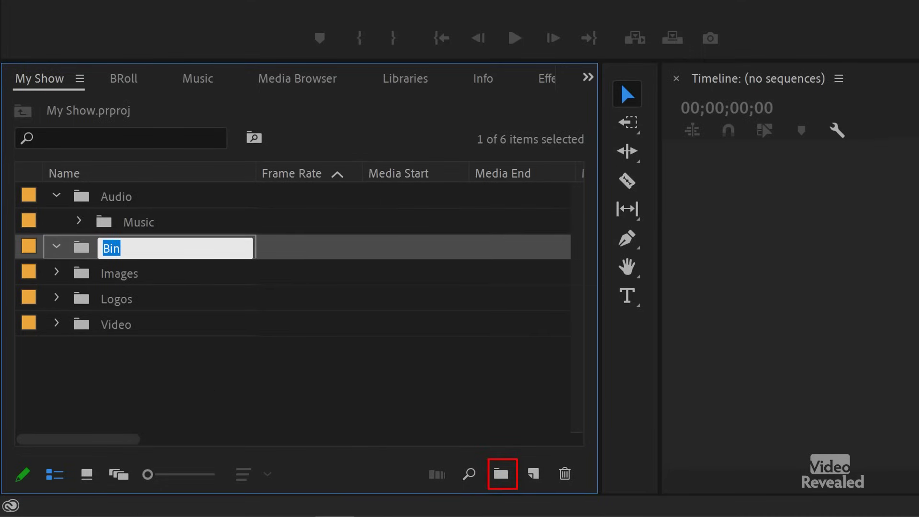
pyautogui.write('Places')
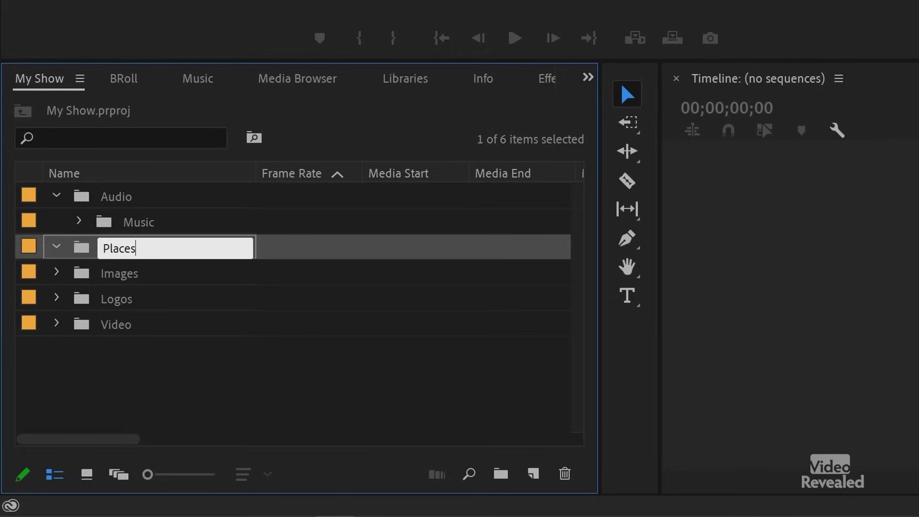
pyautogui.press('Tab')
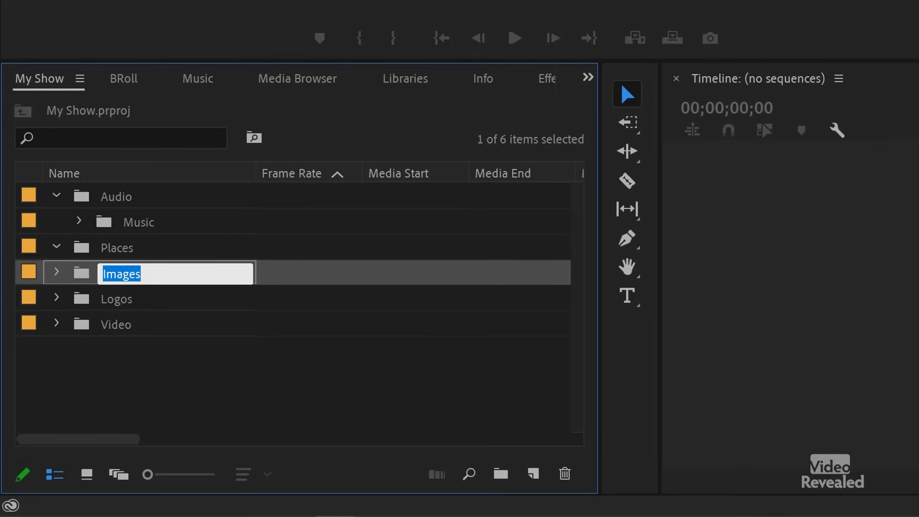
pyautogui.doubleClick(81, 250)
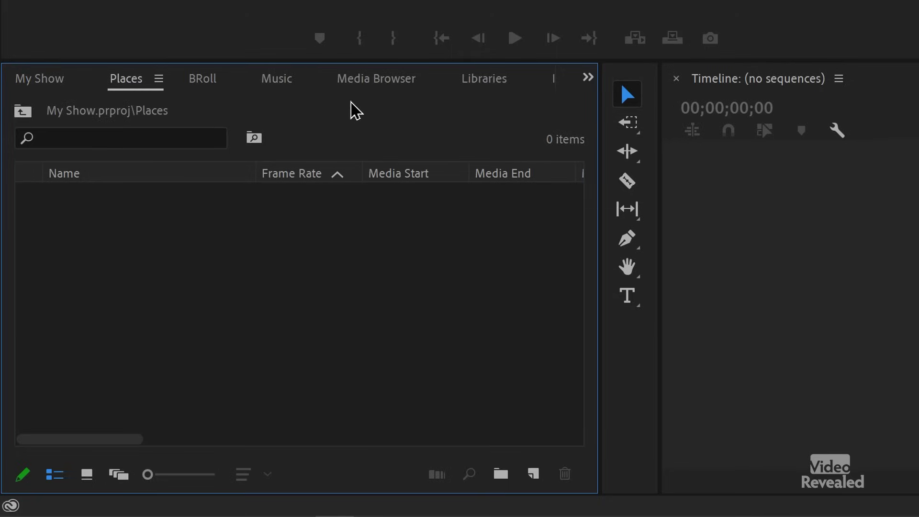
# Step: Browse to the Locations folder inside the Artgrid favorite with the Media Browser
pyautogui.click(369, 83)
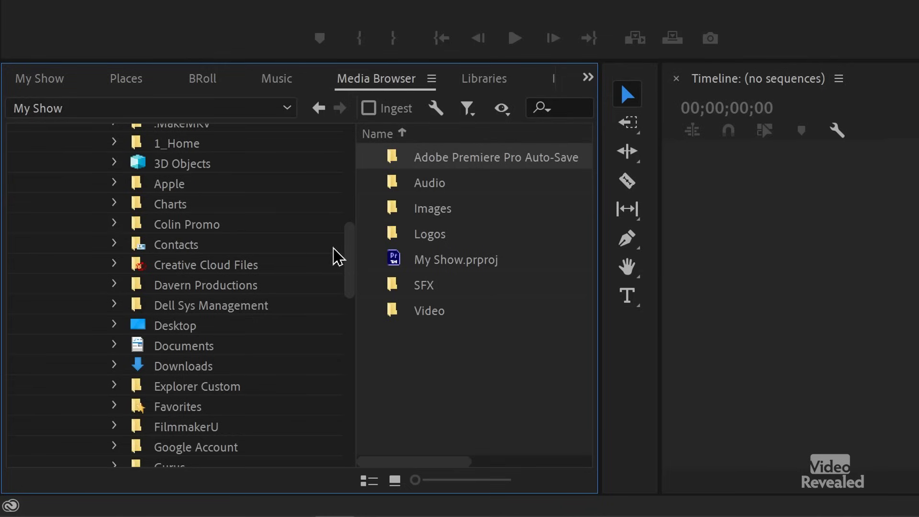
pyautogui.click(275, 110)
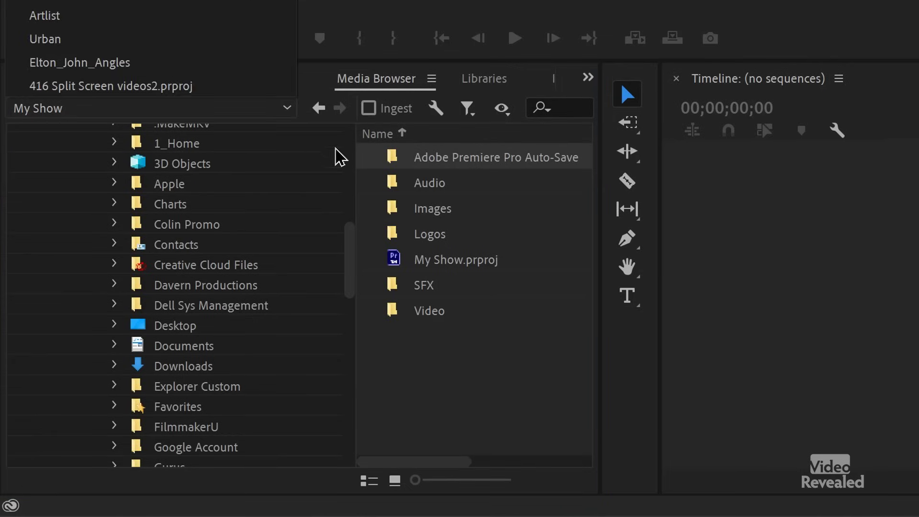
pyautogui.moveTo(350, 253); pyautogui.dragTo(350, 144)
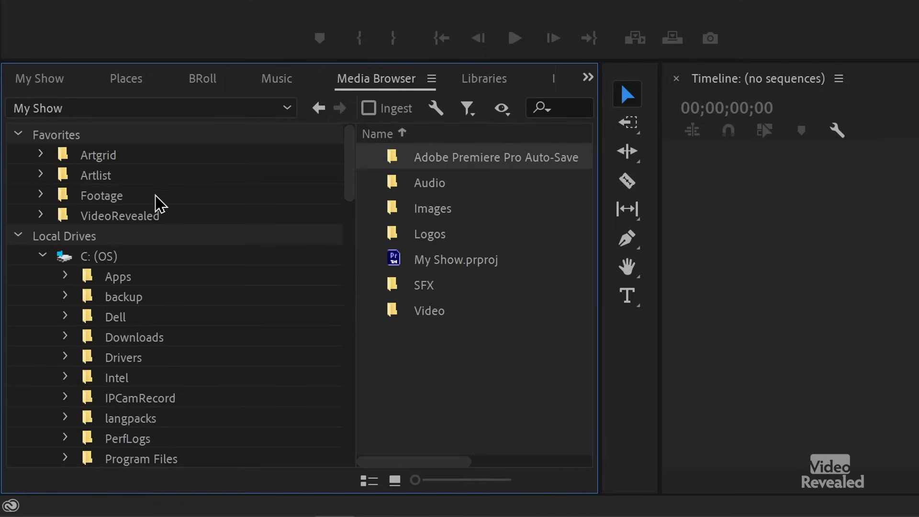
pyautogui.click(131, 162)
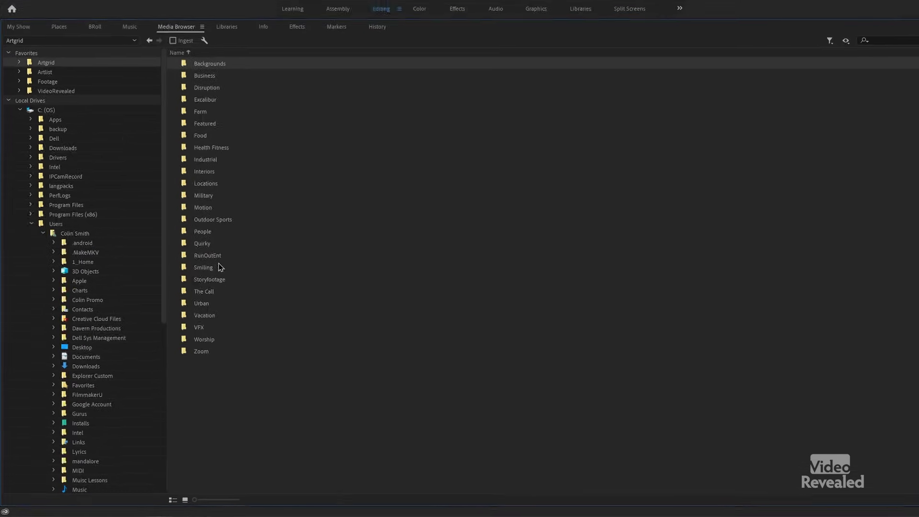
pyautogui.doubleClick(213, 185)
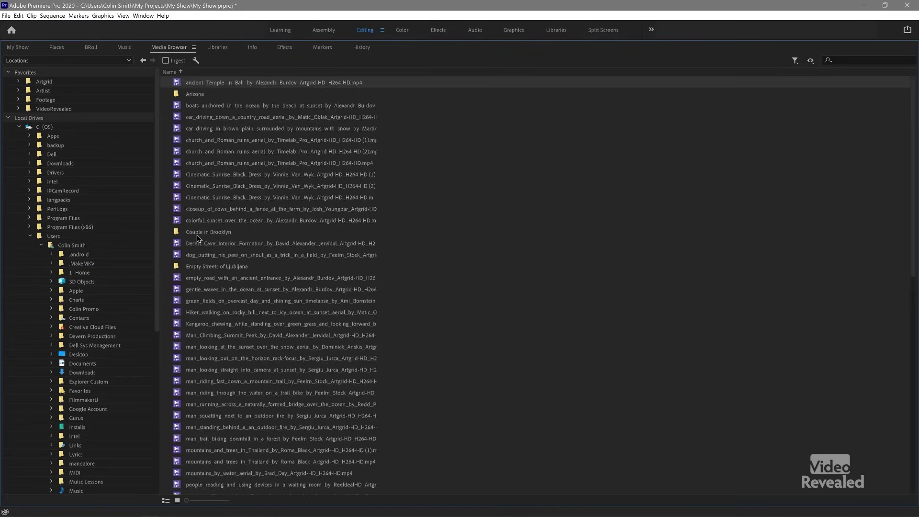
# Step: Show the Locations folder's media as thumbnails and import the car_driving_in_brown_plain clip into the Places bin
pyautogui.click(177, 500)
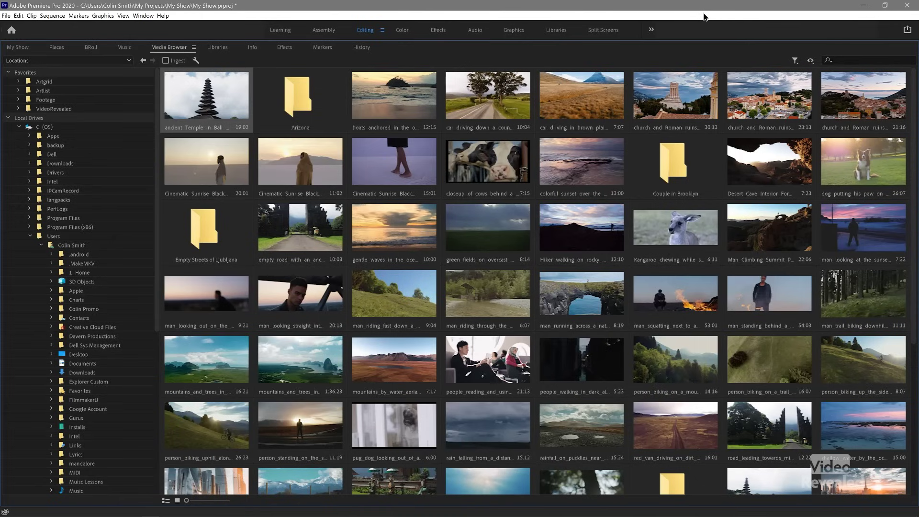
pyautogui.rightClick(577, 99)
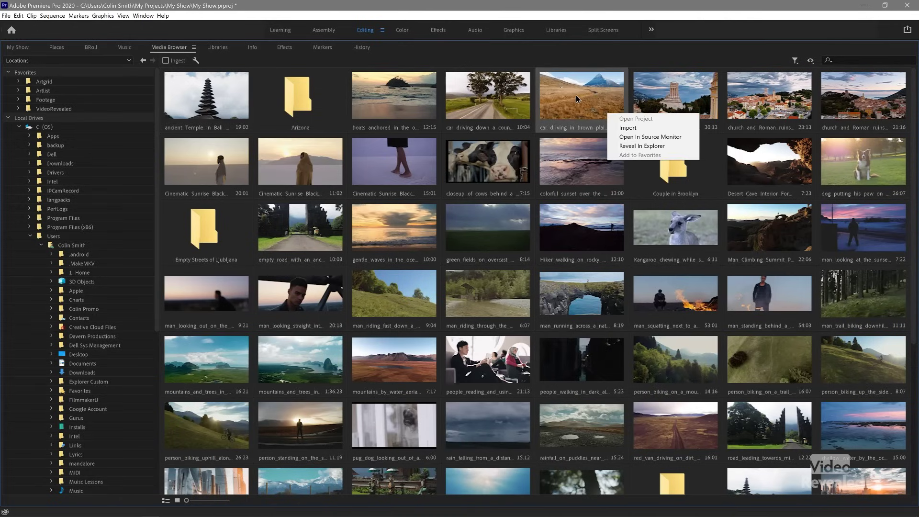
pyautogui.click(627, 129)
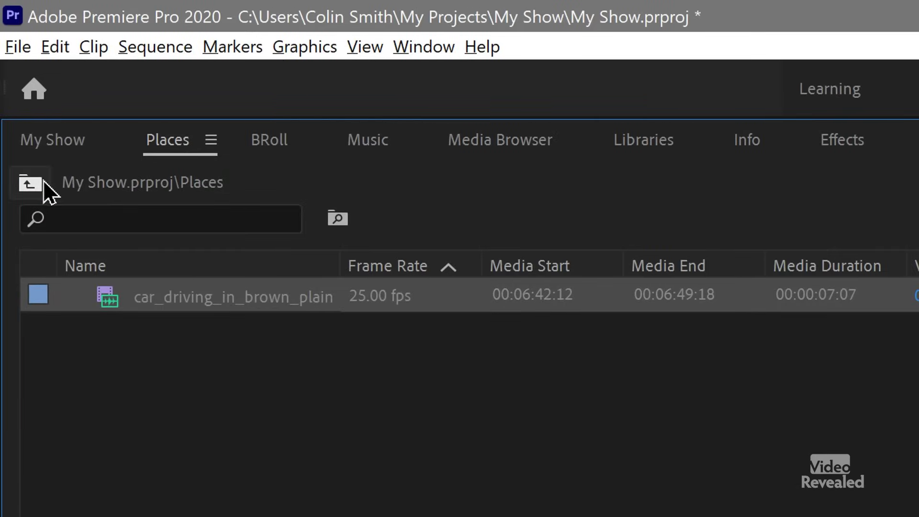
# Step: Return to the My Show project and collapse its Places and Audio bins
pyautogui.click(62, 142)
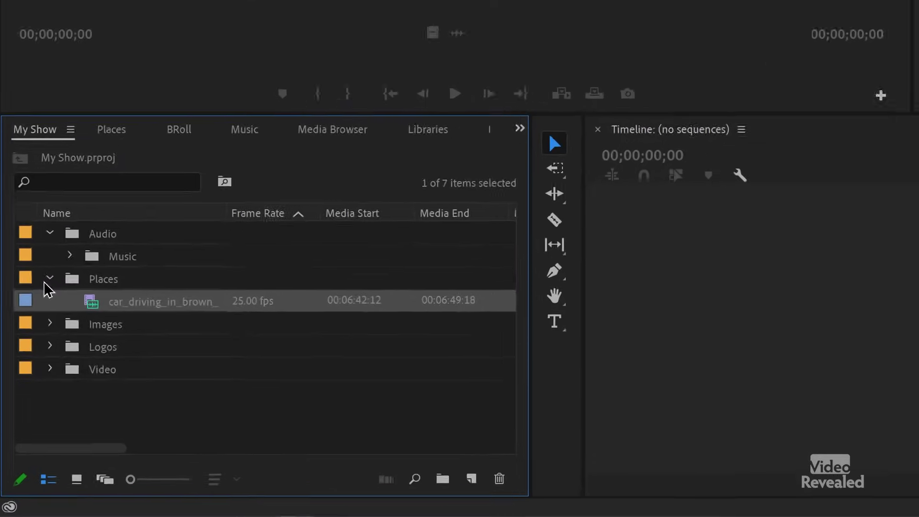
pyautogui.click(46, 279)
pyautogui.click(54, 203)
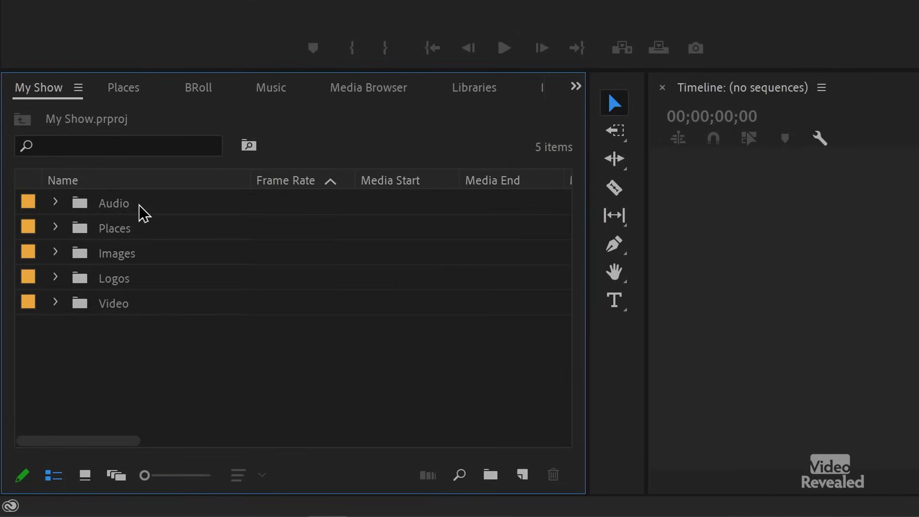
# Step: Search the My Show project for mp4 and clear the search text
pyautogui.click(181, 145)
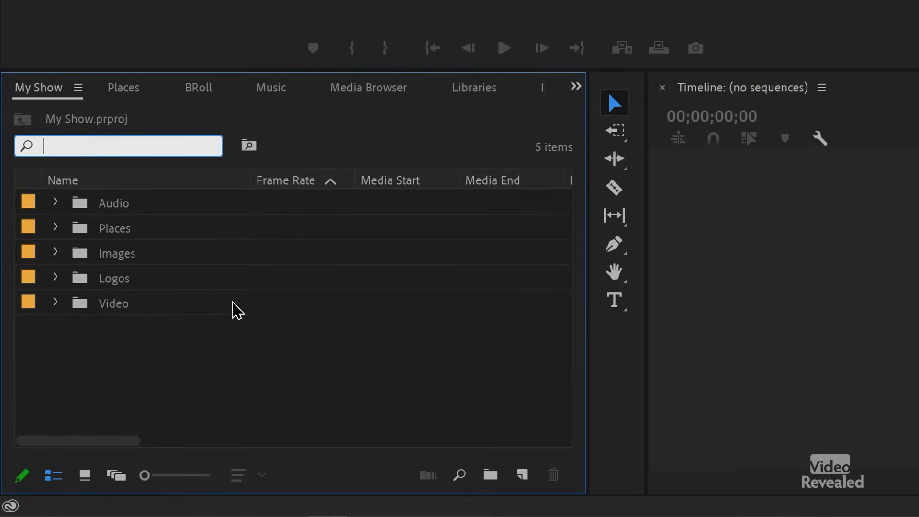
pyautogui.write('mp4')
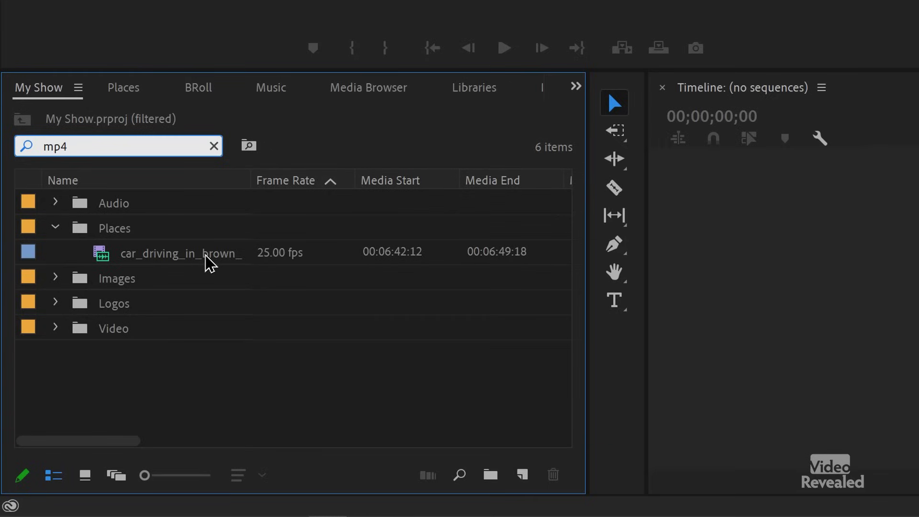
pyautogui.press('BackSpace')
pyautogui.press('BackSpace')
pyautogui.press('BackSpace')
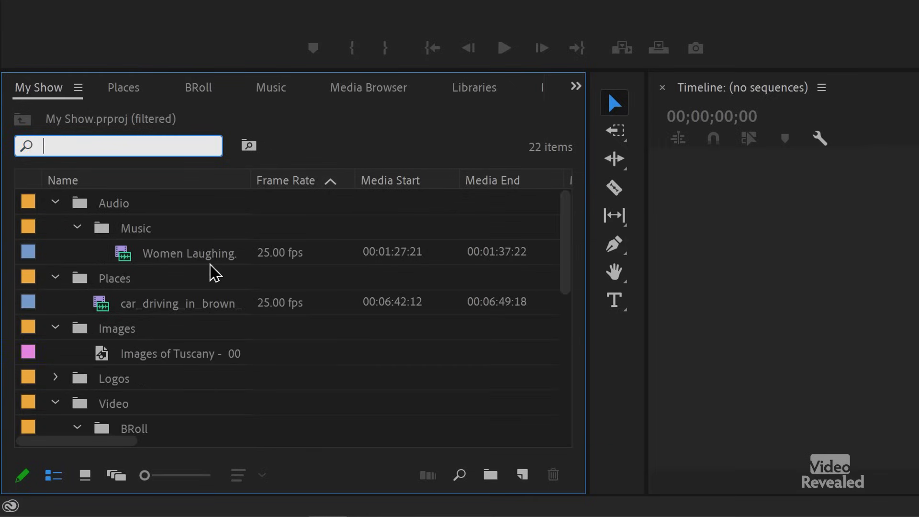
# Step: Filter the My Show project by wav and look through the matching audio files
pyautogui.write('wave')
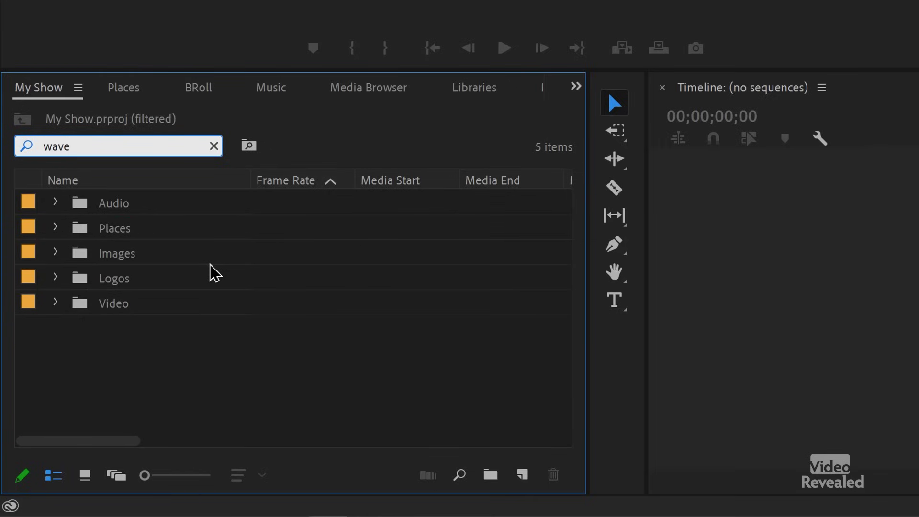
pyautogui.press('BackSpace')
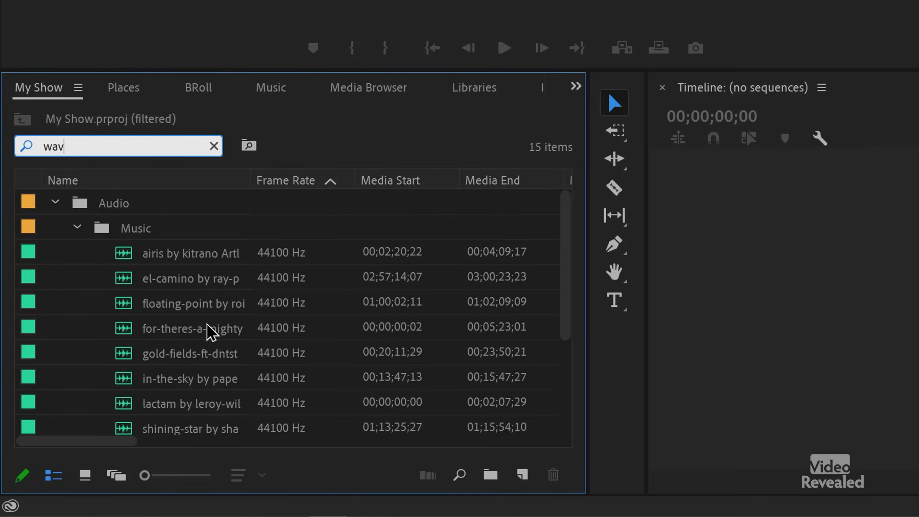
pyautogui.scroll(-3, 211, 330)
pyautogui.scroll(3, 210, 330)
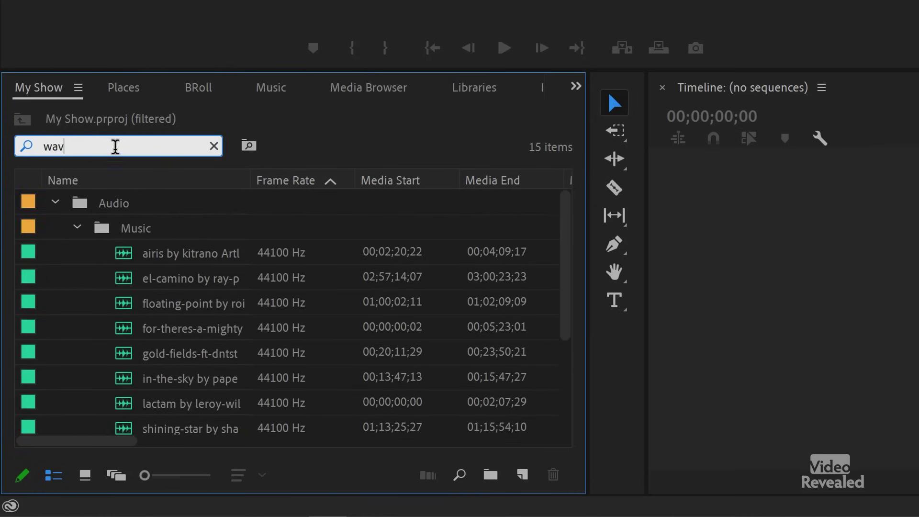
# Step: Create a search bin from the wav filter, keep wav as its name, and open it
pyautogui.click(248, 149)
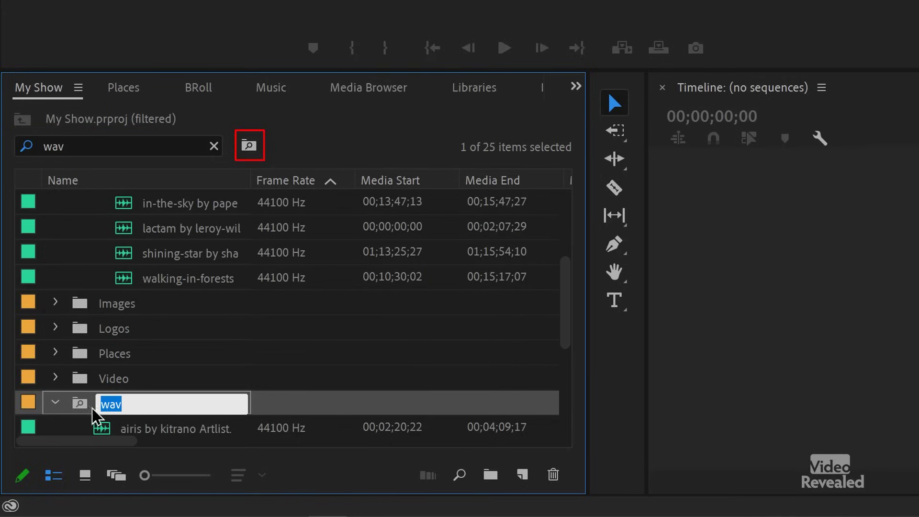
pyautogui.press('Return')
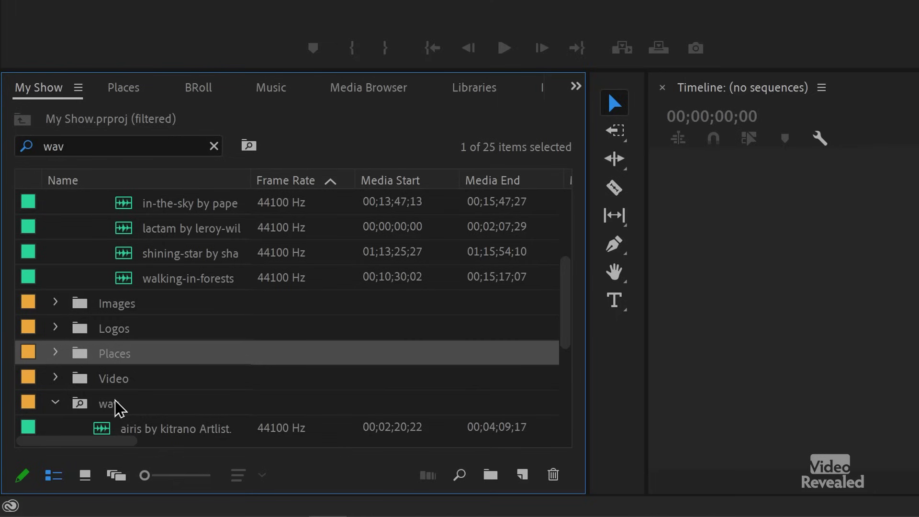
pyautogui.click(84, 409)
pyautogui.doubleClick(83, 410)
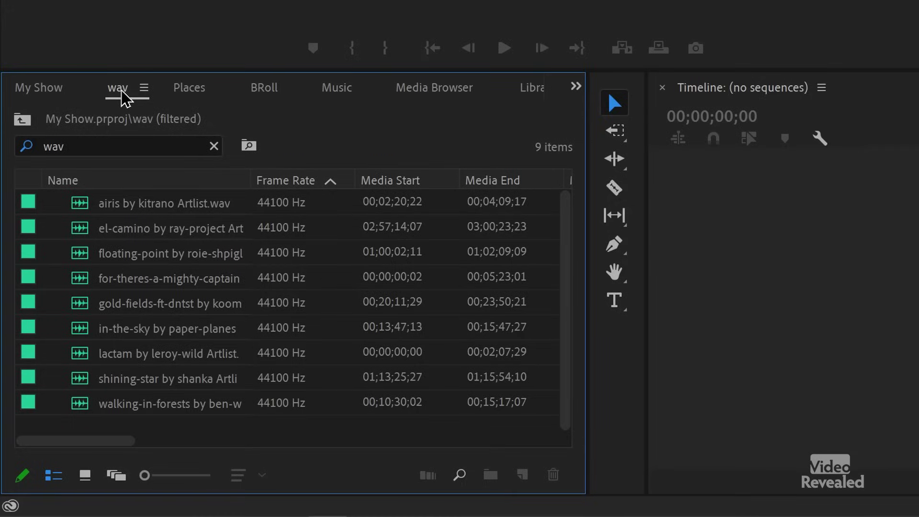
# Step: Go back to the My Show project and collapse the Music, Audio and wav bins
pyautogui.click(42, 91)
pyautogui.scroll(4, 87, 239)
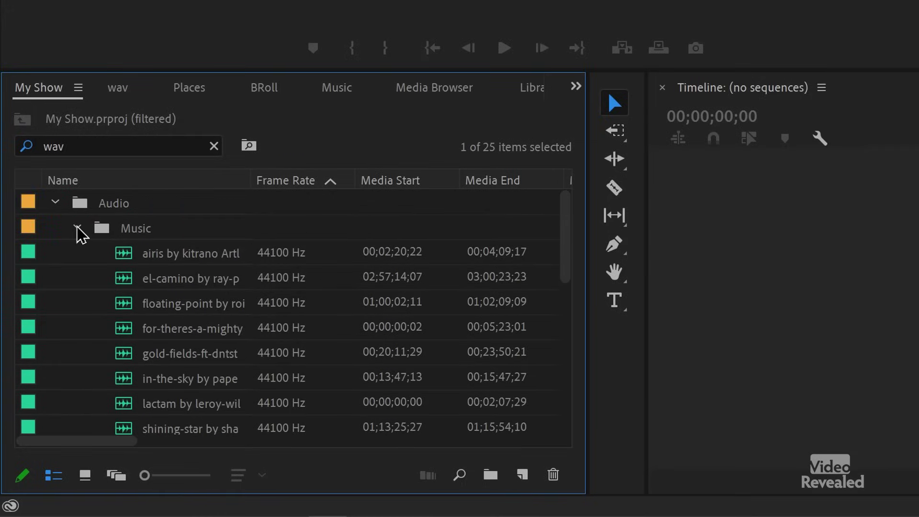
pyautogui.click(77, 228)
pyautogui.click(56, 203)
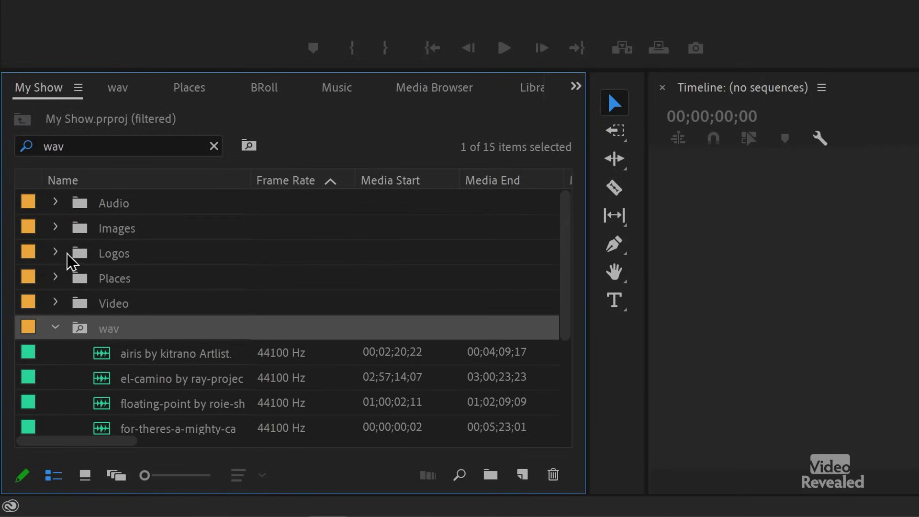
pyautogui.click(55, 328)
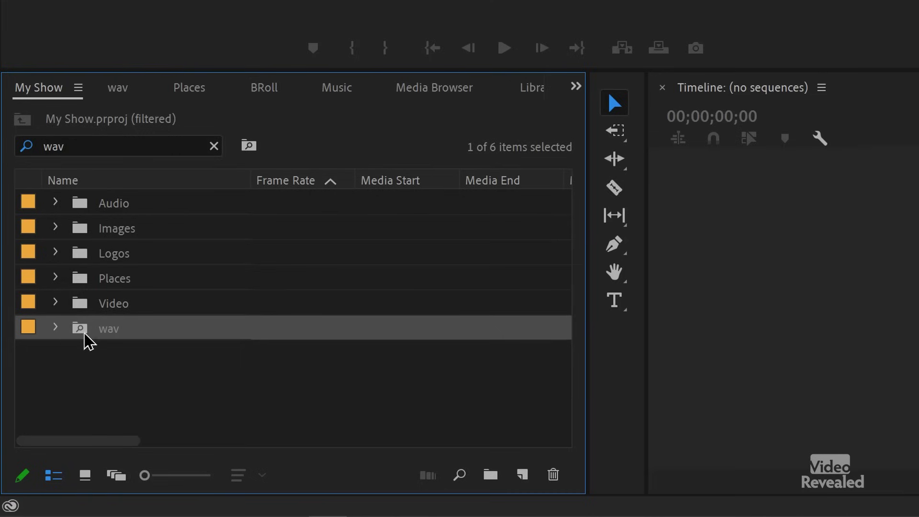
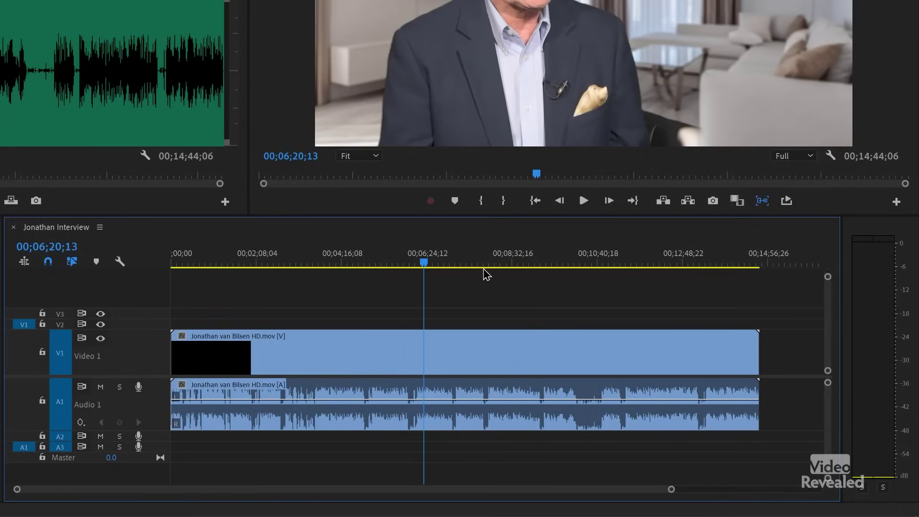
# Step: Move the playhead to 00;09;23;23, zoom in on the timeline around it, and fit the whole sequence again
pyautogui.click(551, 258)
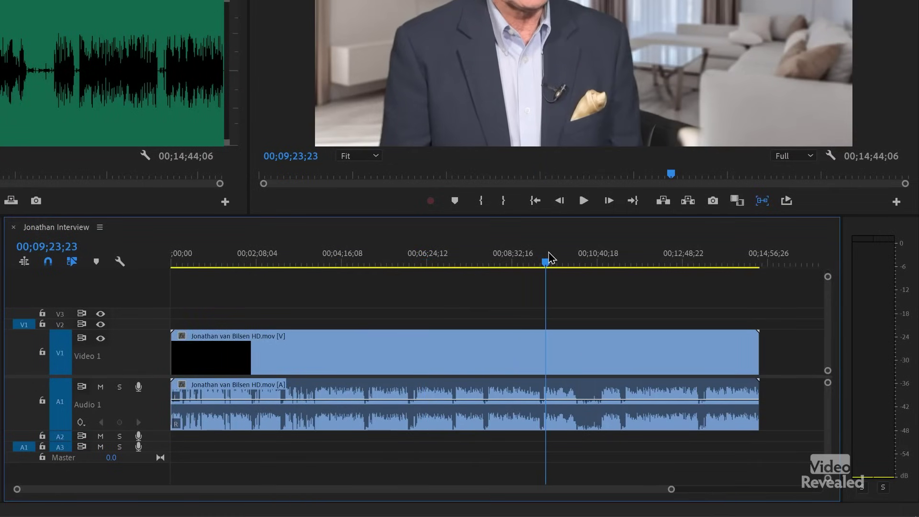
pyautogui.press('=')
pyautogui.press('=')
pyautogui.press('=')
pyautogui.press('=')
pyautogui.press('=')
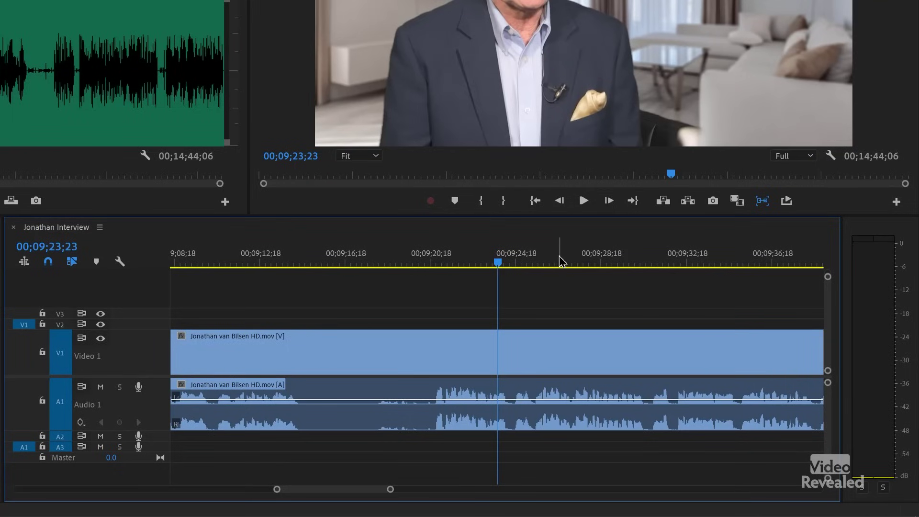
pyautogui.press('\\')
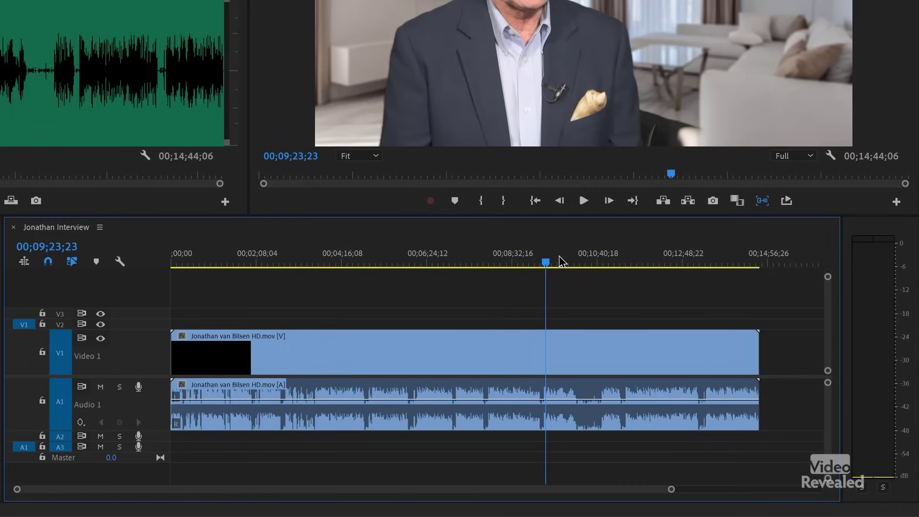
# Step: Place the playhead at 00;03;16;22 and enable inserting and overwriting sequences as nests
pyautogui.click(305, 261)
pyautogui.press('\\')
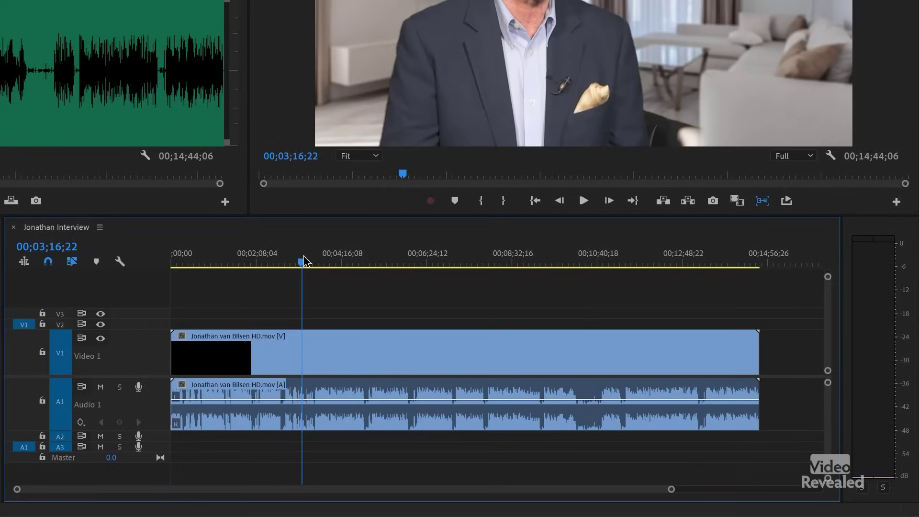
pyautogui.click(21, 262)
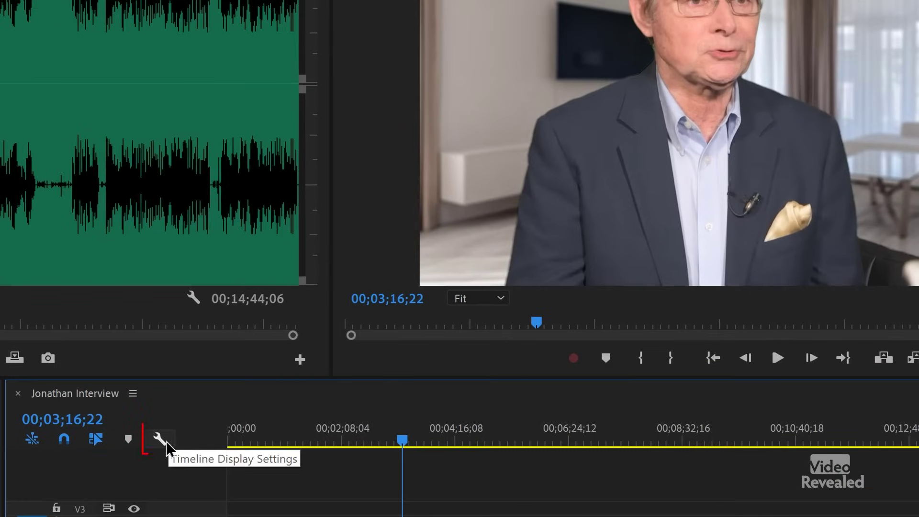
# Step: Turn off Show Audio Names in the timeline display settings
pyautogui.click(158, 439)
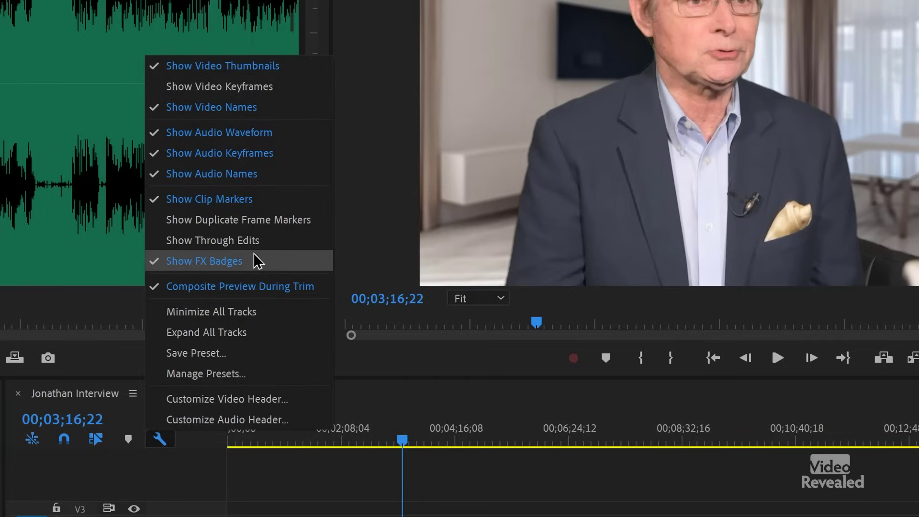
pyautogui.click(256, 180)
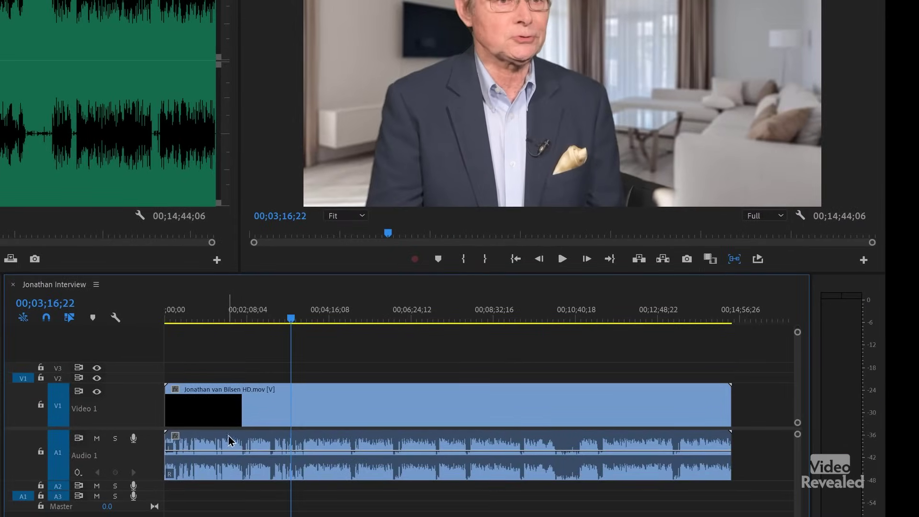
# Step: Hide the audio waveforms on the timeline clips and show them again
pyautogui.click(117, 320)
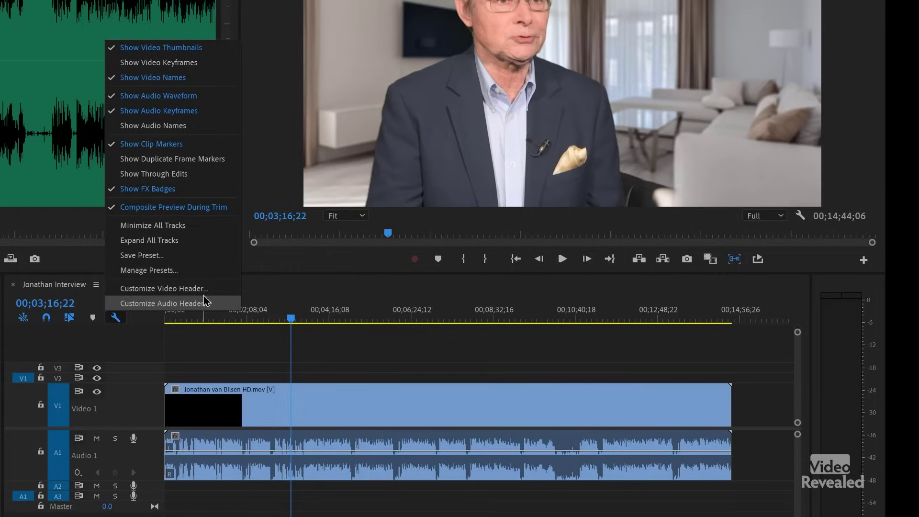
pyautogui.click(179, 95)
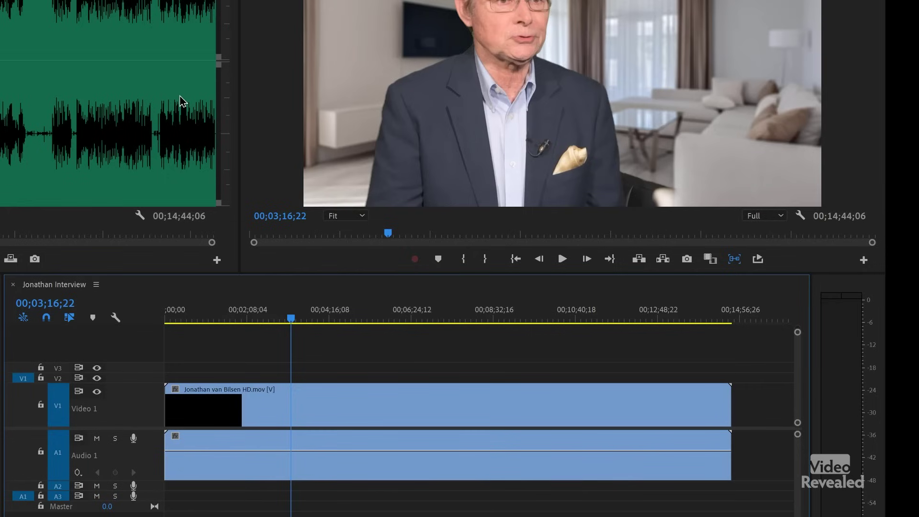
pyautogui.click(115, 318)
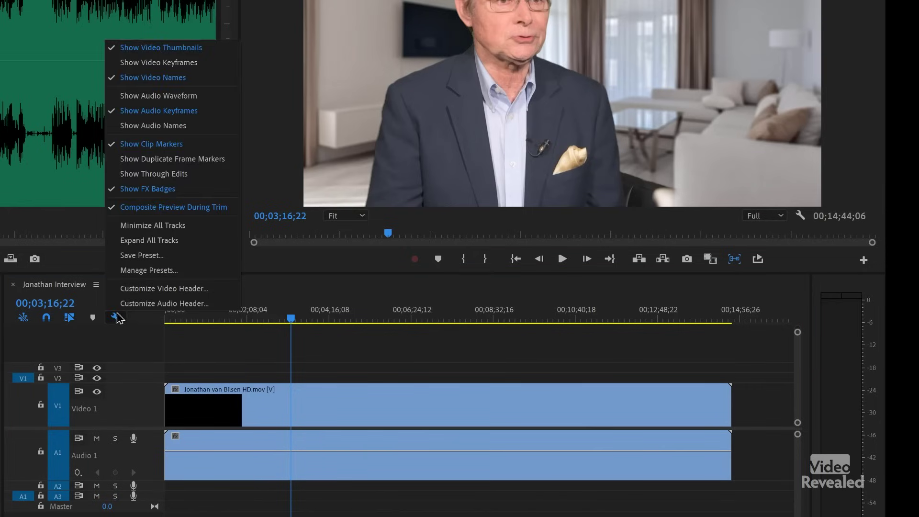
pyautogui.click(180, 96)
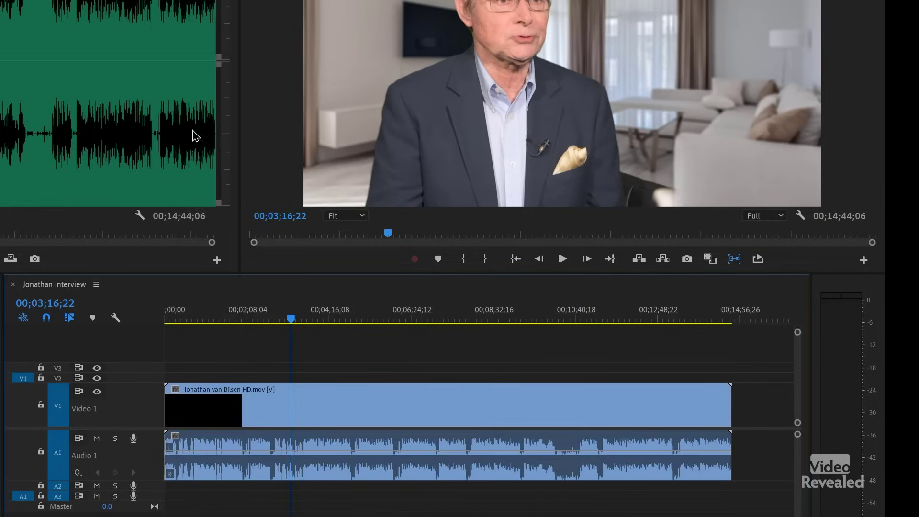
# Step: Turn Rectified Audio Waveforms off for the timeline and back on
pyautogui.click(96, 285)
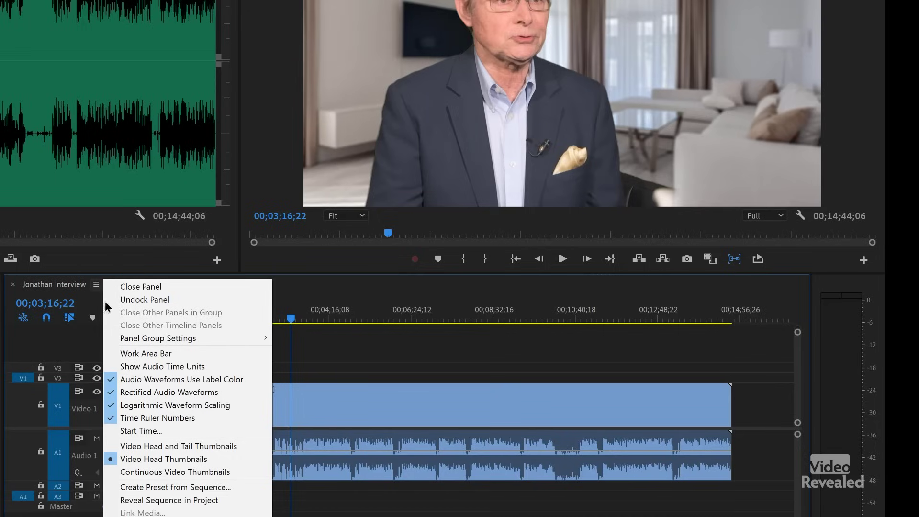
pyautogui.click(240, 391)
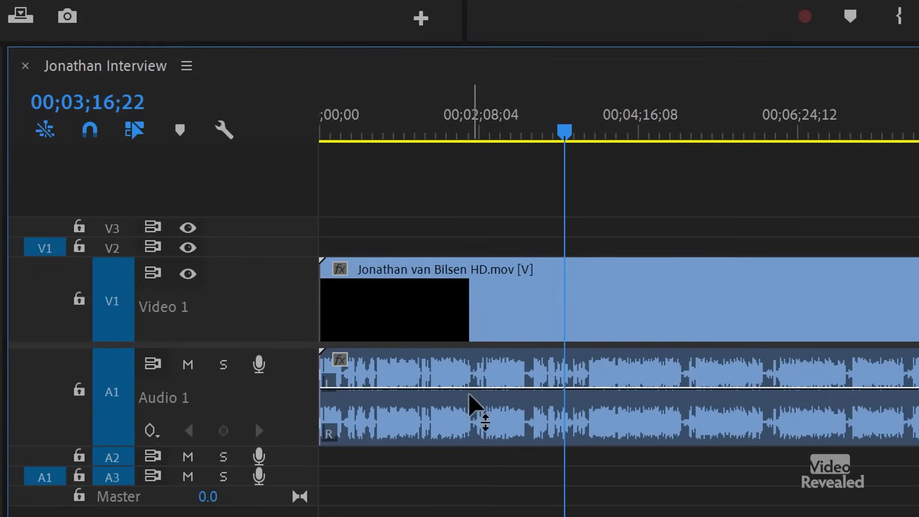
pyautogui.click(188, 67)
pyautogui.click(342, 277)
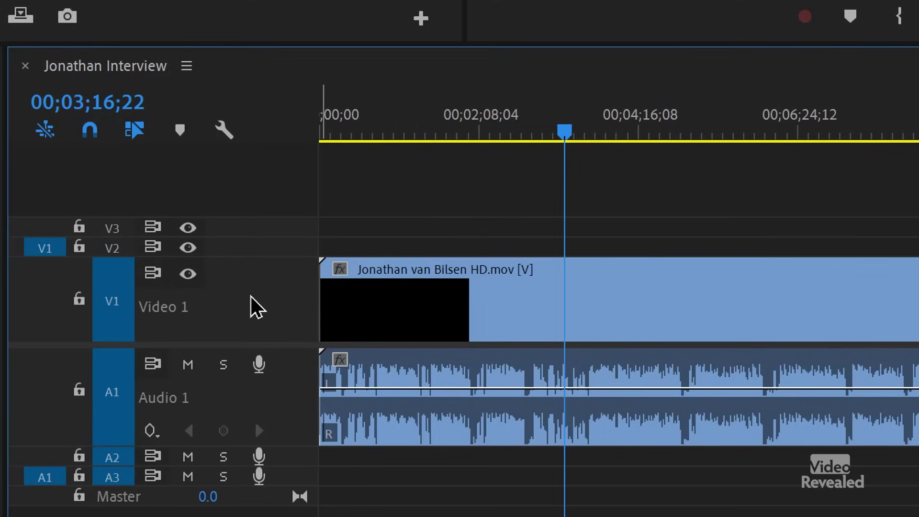
# Step: Open the Button Editor for the Video 1 track header and close it without changes
pyautogui.rightClick(240, 308)
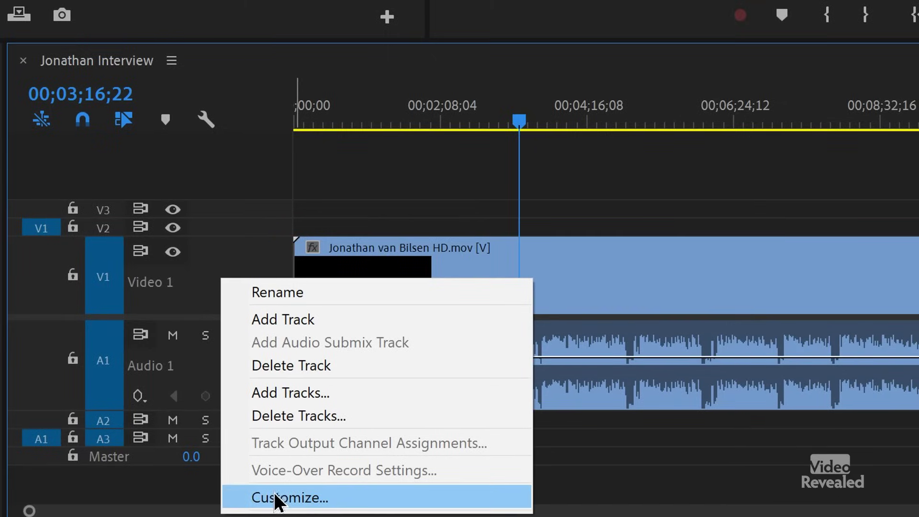
pyautogui.click(312, 500)
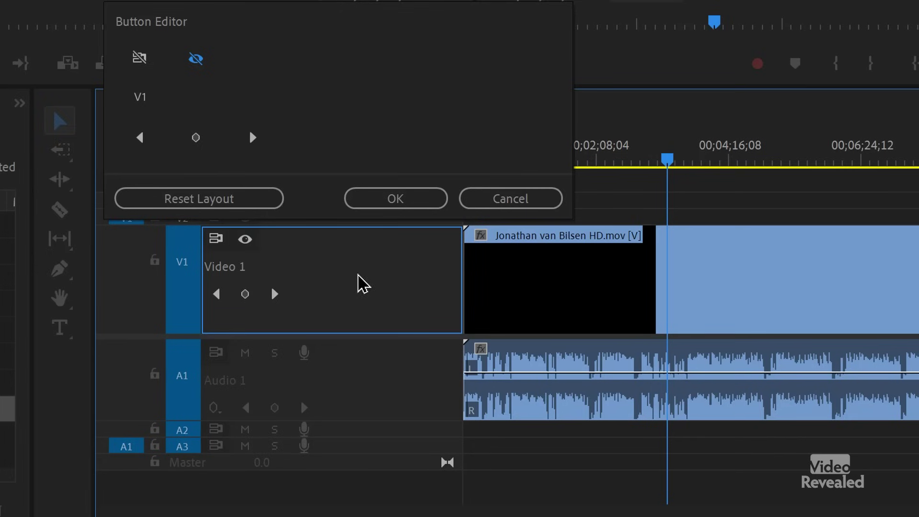
pyautogui.click(510, 199)
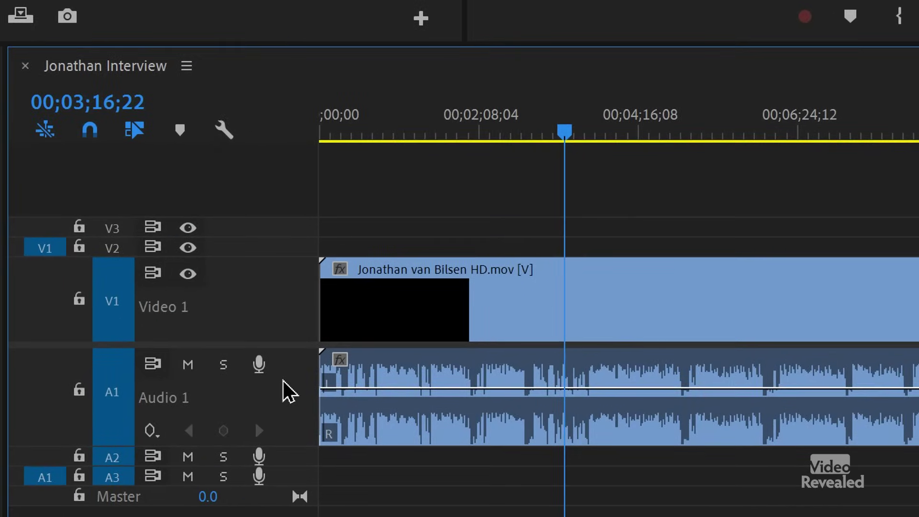
# Step: Raise the divider between the video and audio tracks to give the audio tracks more room in the timeline
pyautogui.rightClick(283, 380)
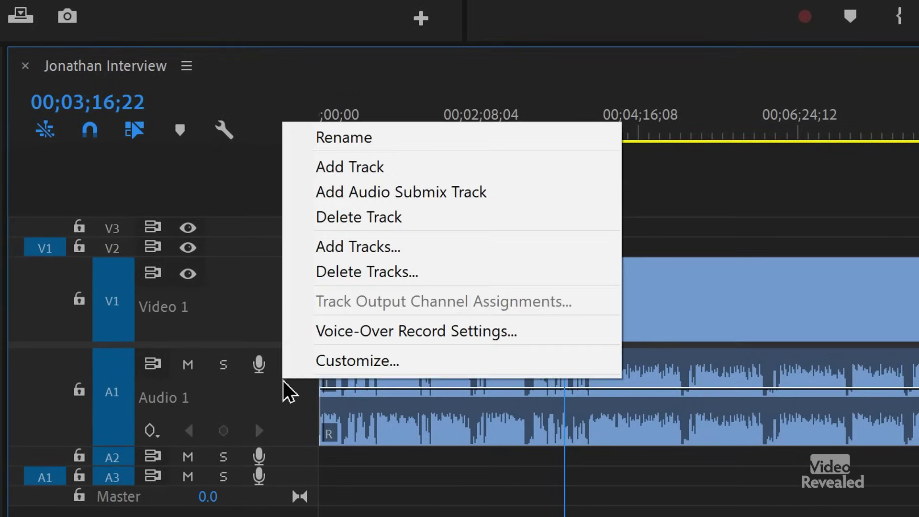
pyautogui.click(279, 401)
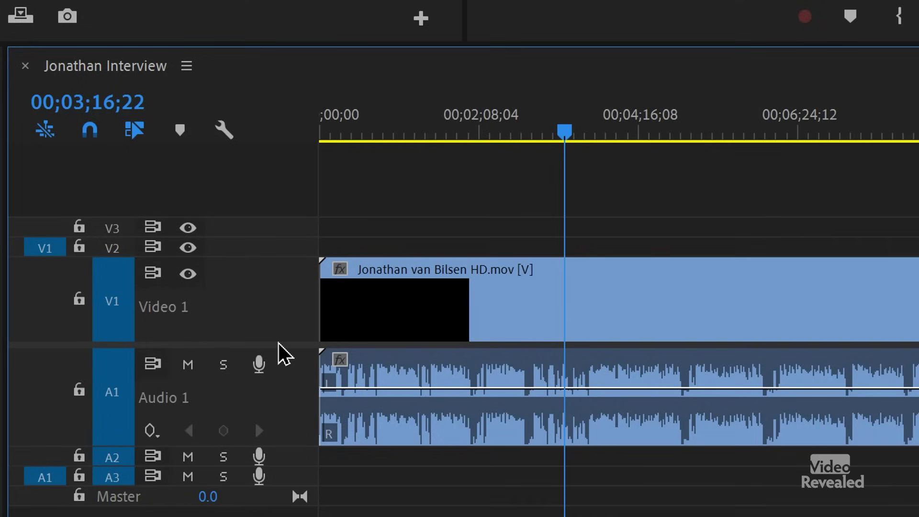
pyautogui.moveTo(281, 345); pyautogui.dragTo(283, 289)
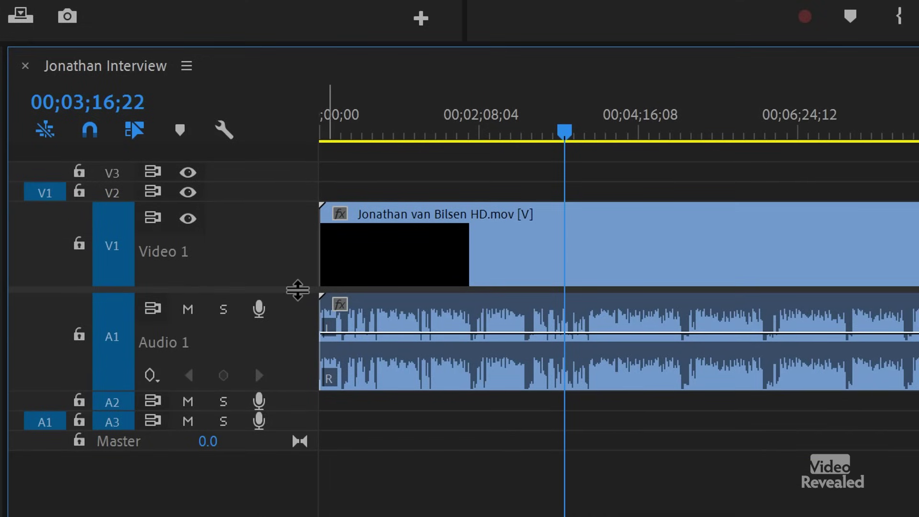
pyautogui.moveTo(298, 289); pyautogui.dragTo(297, 318)
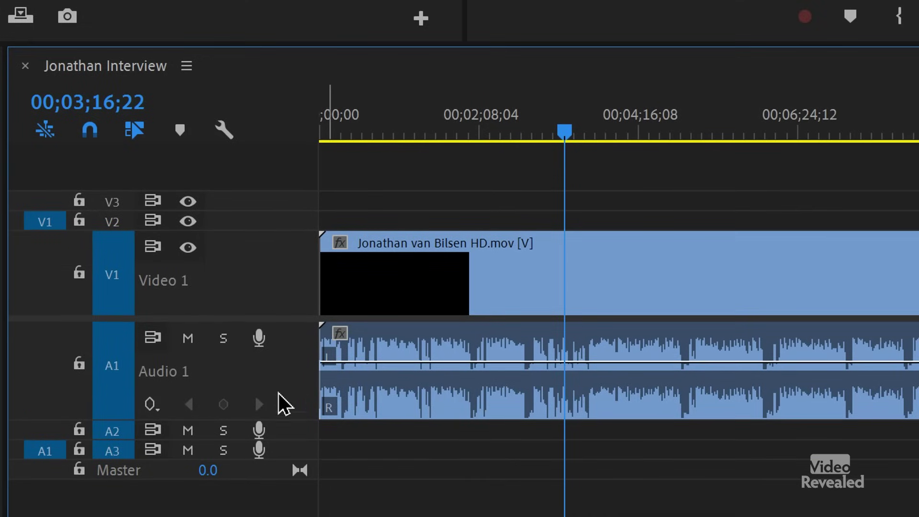
# Step: Add the track meter to the Audio 1 track header and play the sequence briefly to watch the meter
pyautogui.rightClick(272, 365)
pyautogui.click(300, 350)
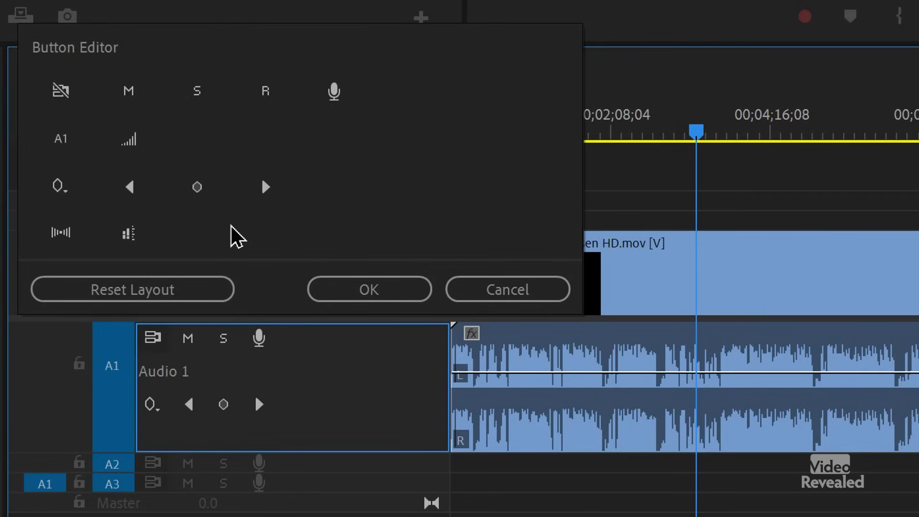
pyautogui.moveTo(129, 233); pyautogui.dragTo(330, 405)
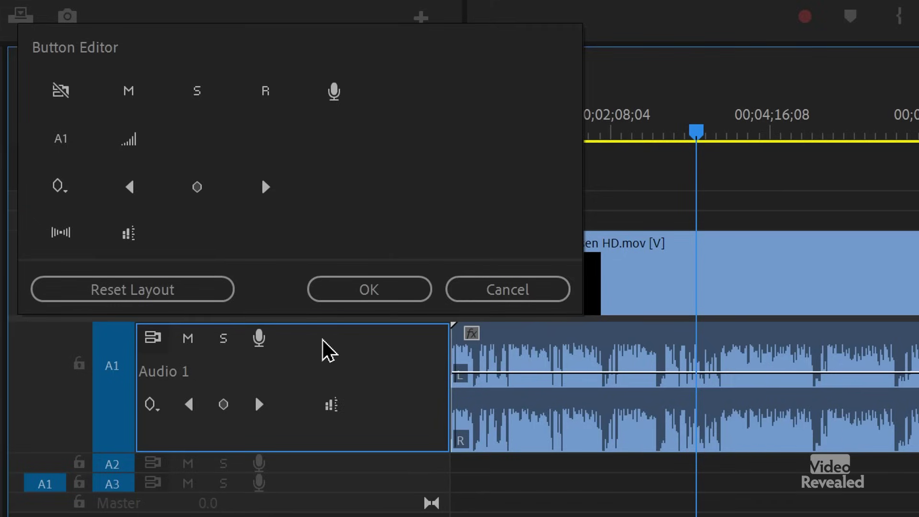
pyautogui.click(389, 298)
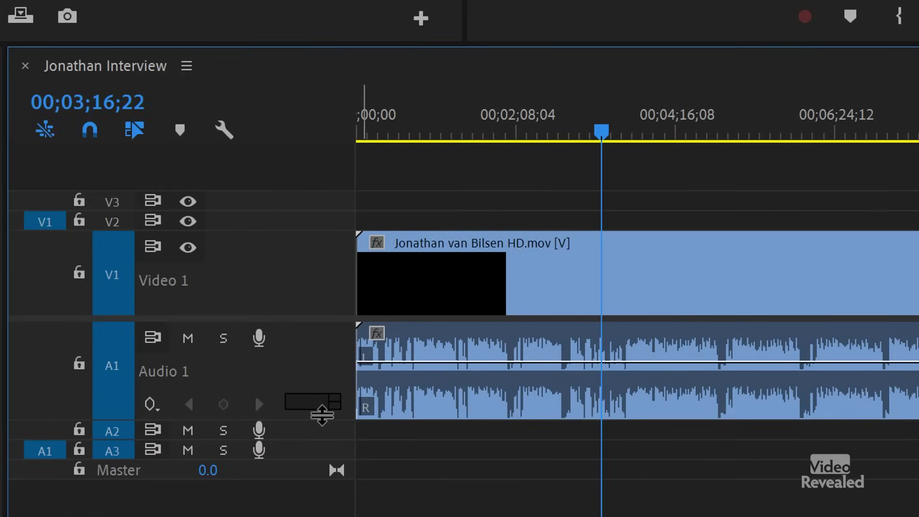
pyautogui.press('space')
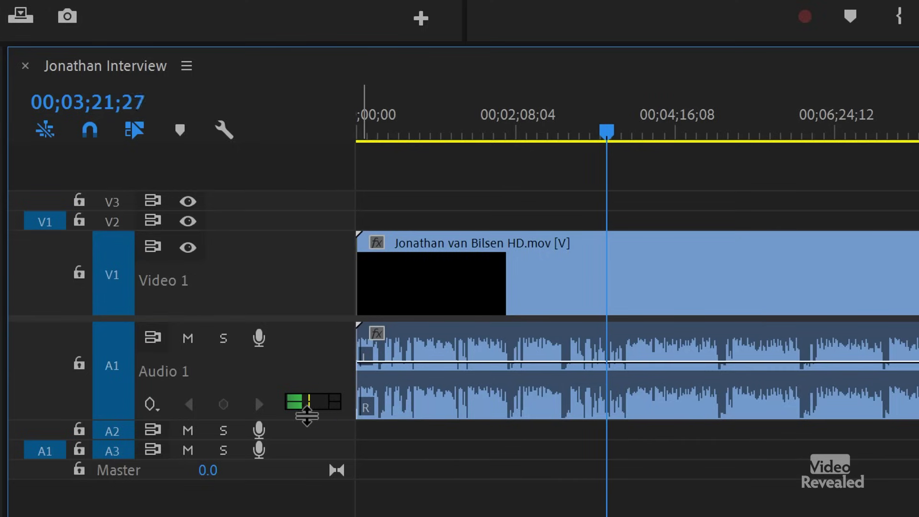
pyautogui.press('space')
# Step: Reset the Audio 1 track header's button layout to the default and apply it
pyautogui.rightClick(307, 369)
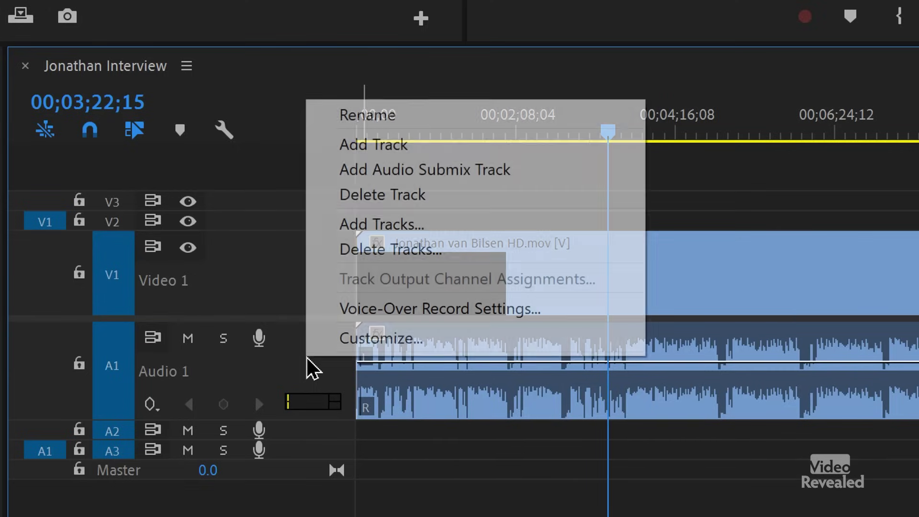
pyautogui.click(356, 341)
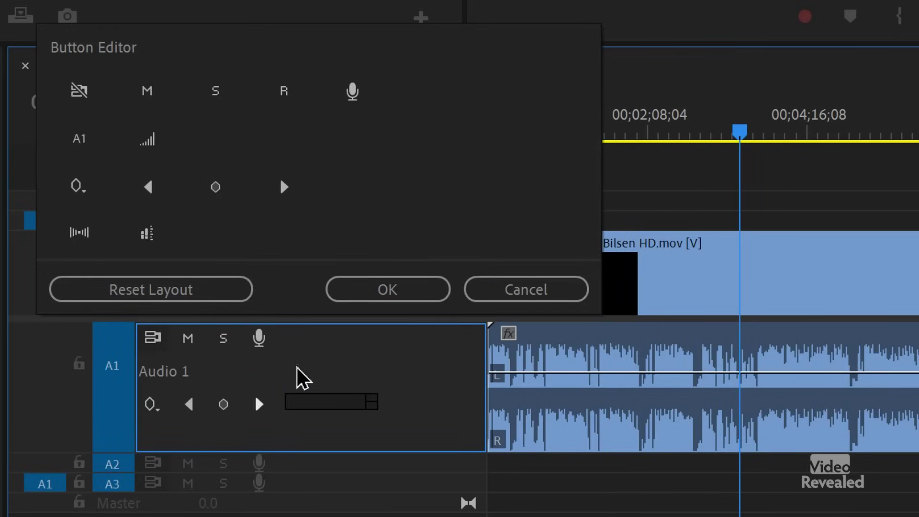
pyautogui.click(216, 299)
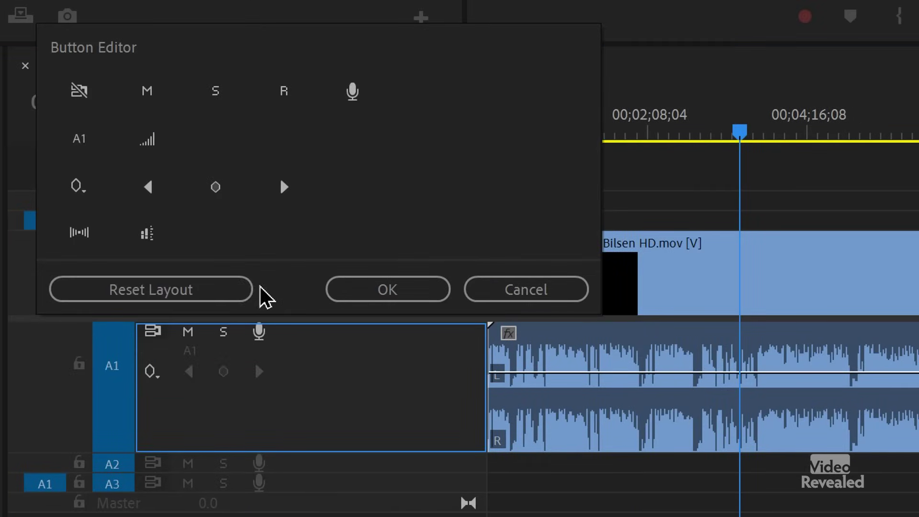
pyautogui.click(408, 288)
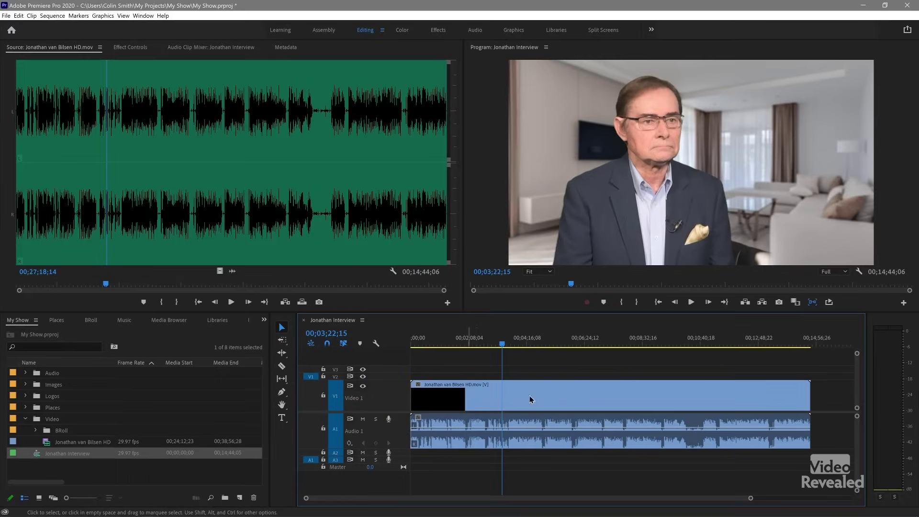
# Step: Scrub through the sequence in the timeline and in the Program Monitor, and play it briefly
pyautogui.moveTo(563, 154); pyautogui.dragTo(587, 153)
pyautogui.moveTo(512, 346)
pyautogui.mouseDown()
pyautogui.moveTo(503, 346)
pyautogui.moveTo(512, 346)
pyautogui.mouseUp()
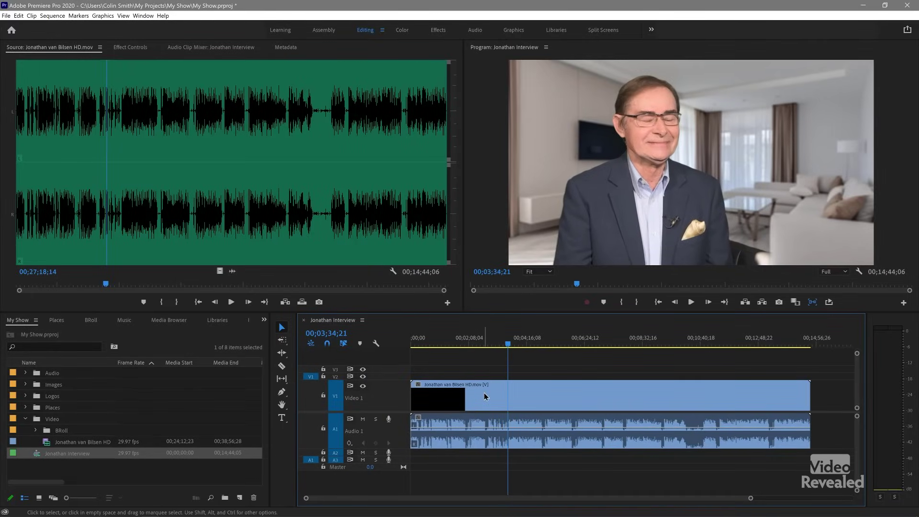
pyautogui.click(668, 225)
pyautogui.click(594, 284)
pyautogui.press('space')
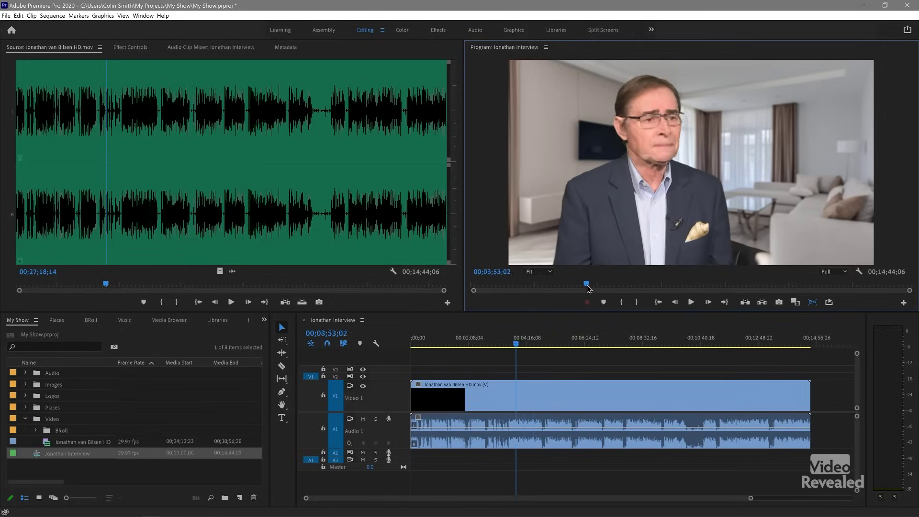
# Step: Show video in the Source Monitor, scrub the clip to 00;29;15;22 and move the sequence playhead to 00;04;26;16
pyautogui.click(219, 271)
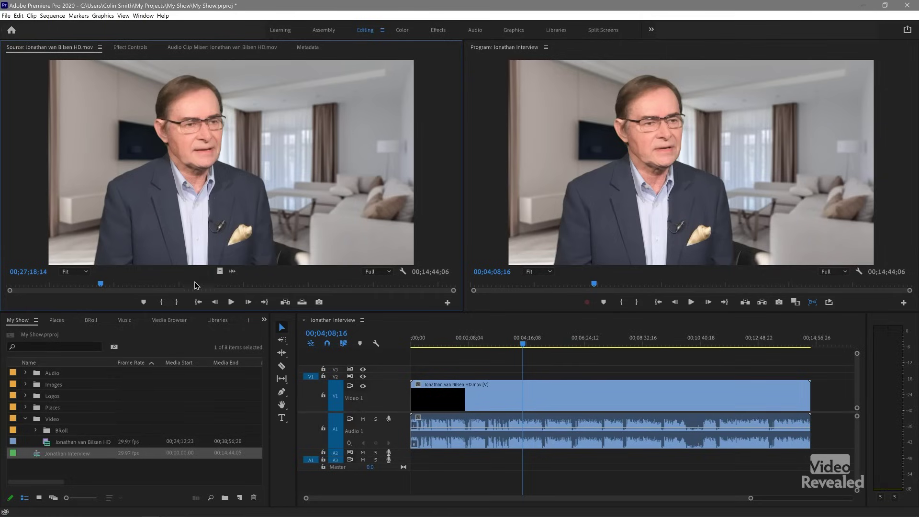
pyautogui.moveTo(151, 285); pyautogui.dragTo(159, 285)
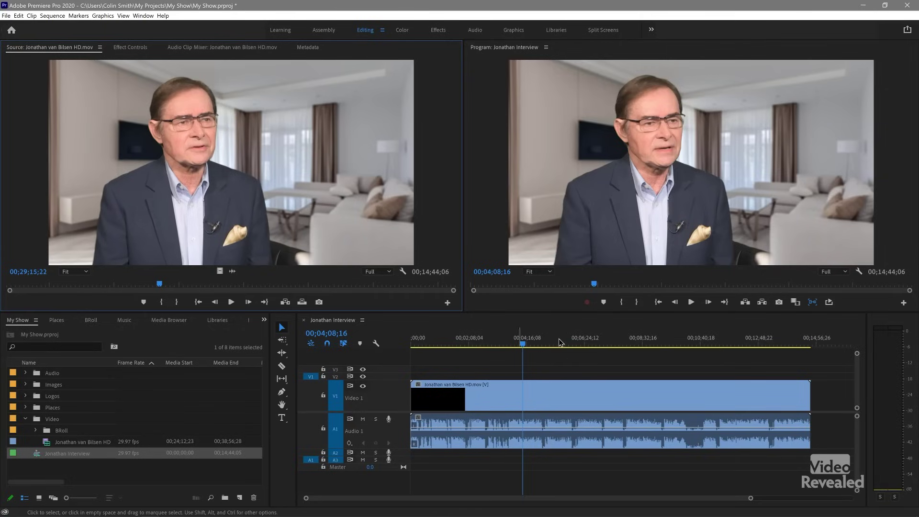
pyautogui.moveTo(544, 345)
pyautogui.mouseDown()
pyautogui.moveTo(558, 343)
pyautogui.moveTo(533, 347)
pyautogui.mouseUp()
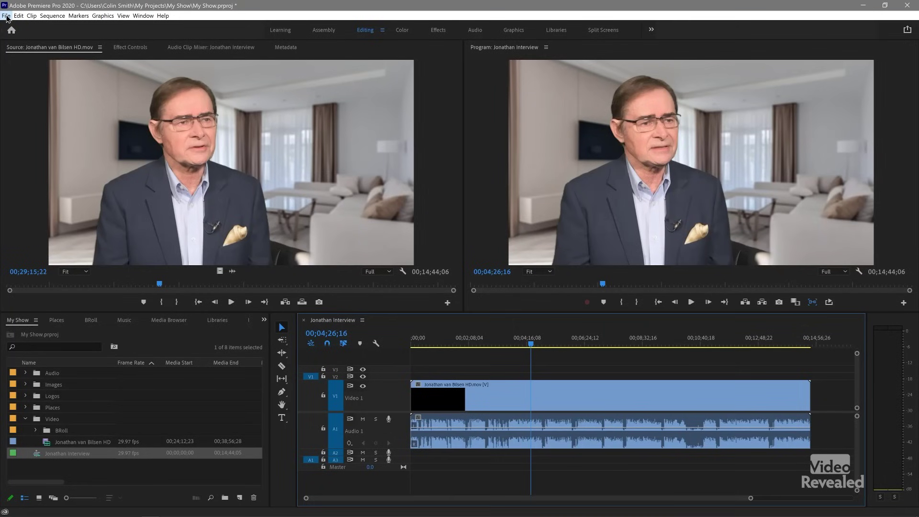
# Step: Toggle the project item name and label color display for all instances off and on in the general project settings, and select the interview source clip
pyautogui.click(6, 16)
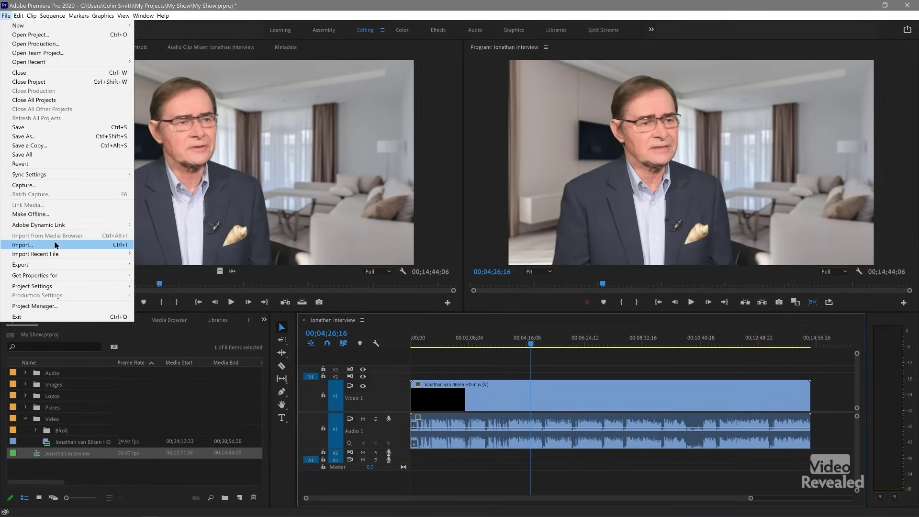
pyautogui.moveTo(59, 288)
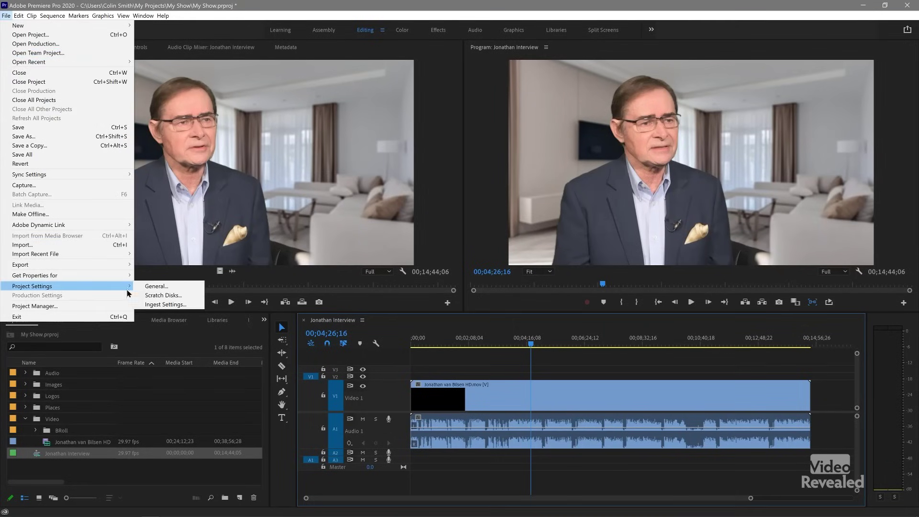
pyautogui.click(183, 289)
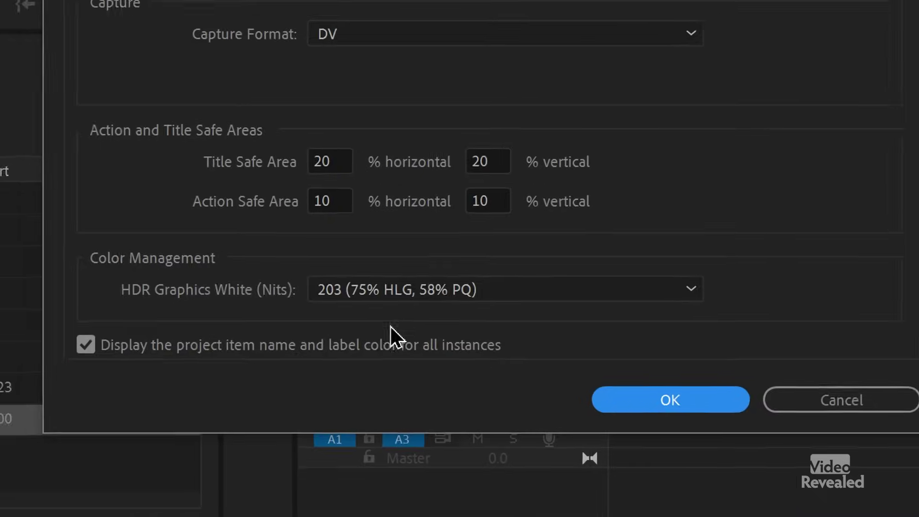
pyautogui.click(135, 340)
pyautogui.click(79, 341)
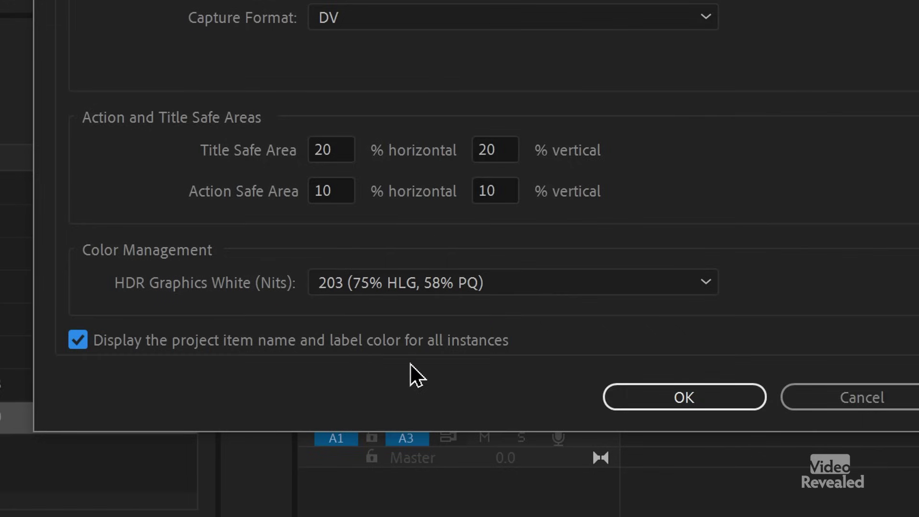
pyautogui.click(659, 403)
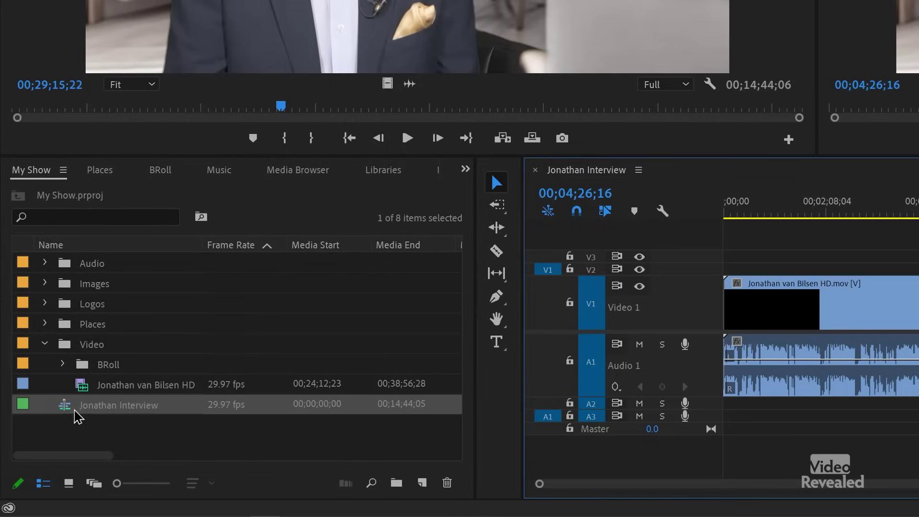
pyautogui.click(85, 390)
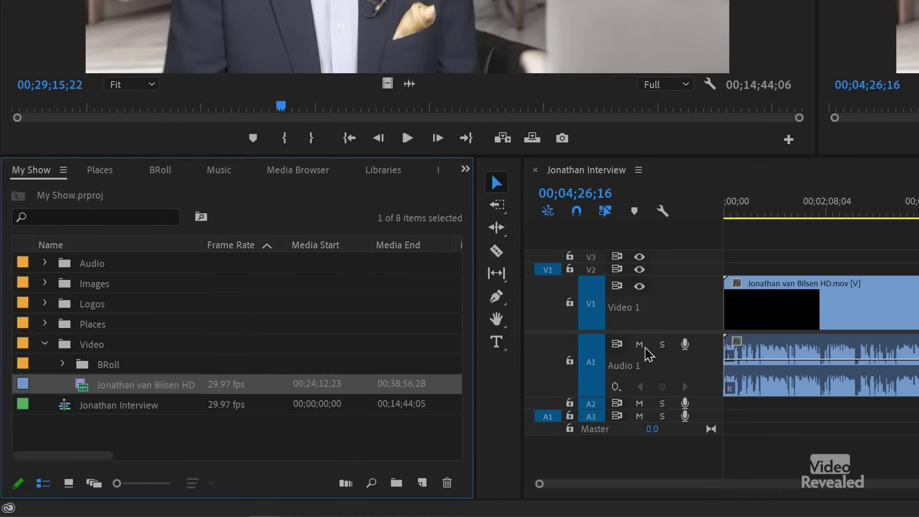
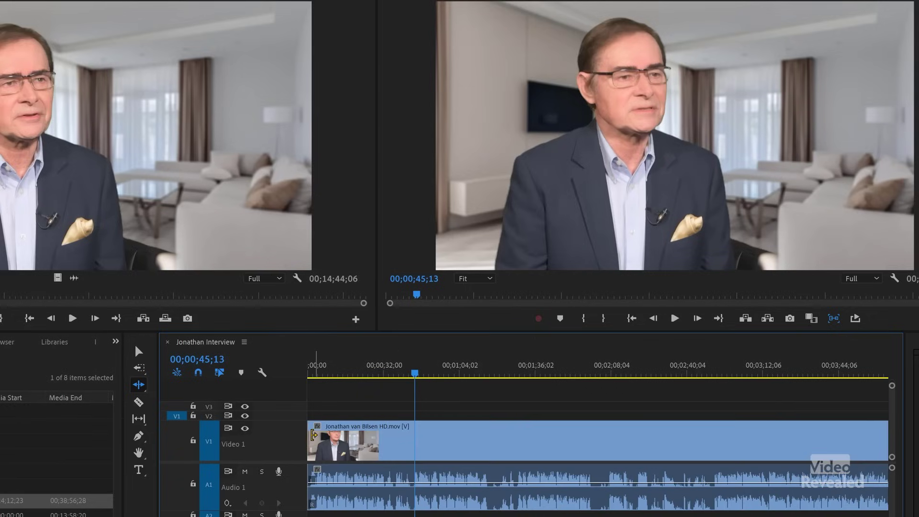
# Step: Undo the ripple trim at the start of the interview clip and move the playhead from the sequence start to 00;00;33;24
pyautogui.hotkey('ctrl', 'z')
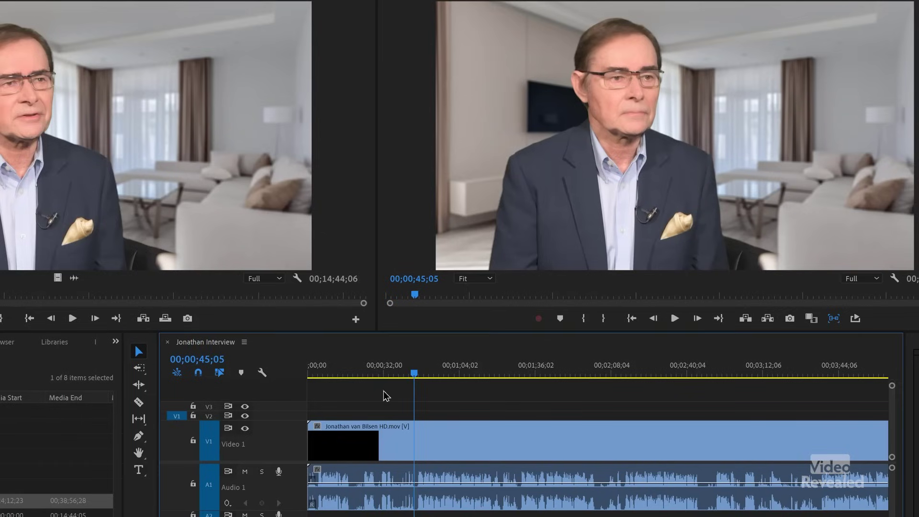
pyautogui.press('Home')
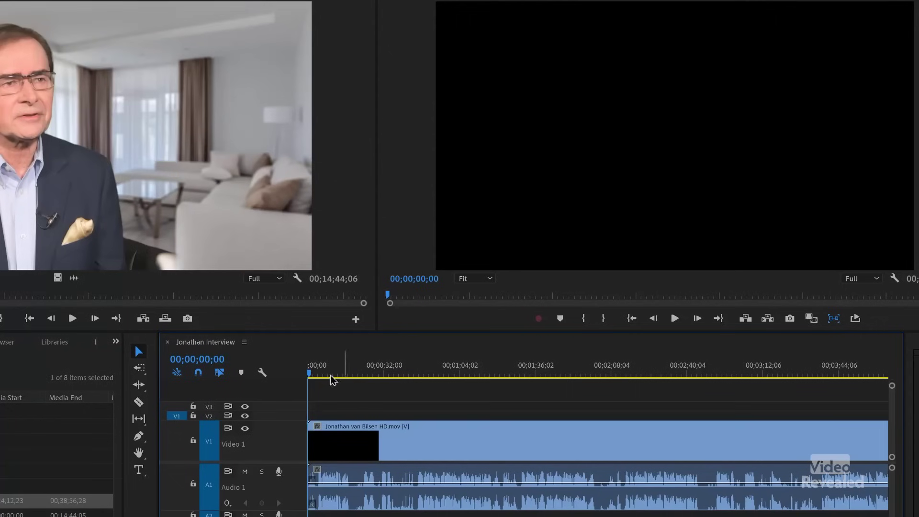
pyautogui.click(382, 375)
pyautogui.click(387, 374)
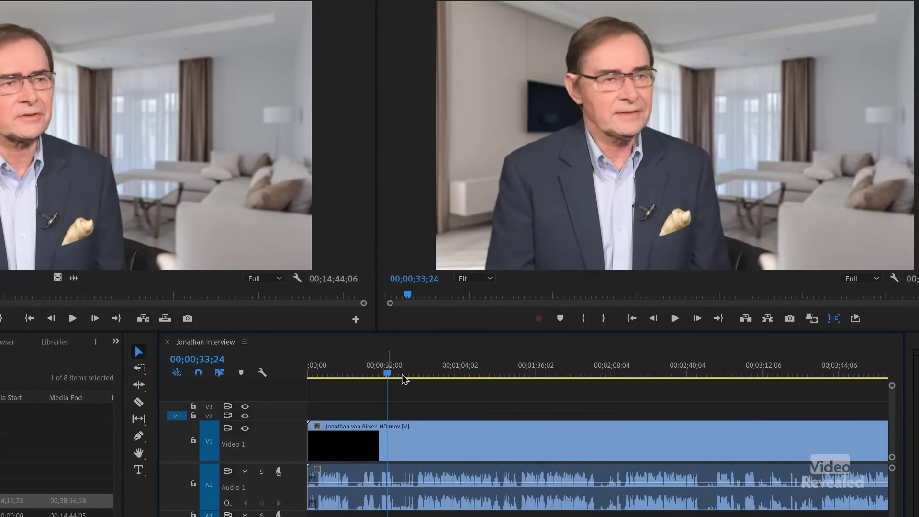
# Step: Scrub and play to find the cut point, and split the interview clip at 00;00;33;29
pyautogui.moveTo(392, 372)
pyautogui.mouseDown()
pyautogui.moveTo(363, 372)
pyautogui.moveTo(407, 376)
pyautogui.mouseUp()
pyautogui.press('space')
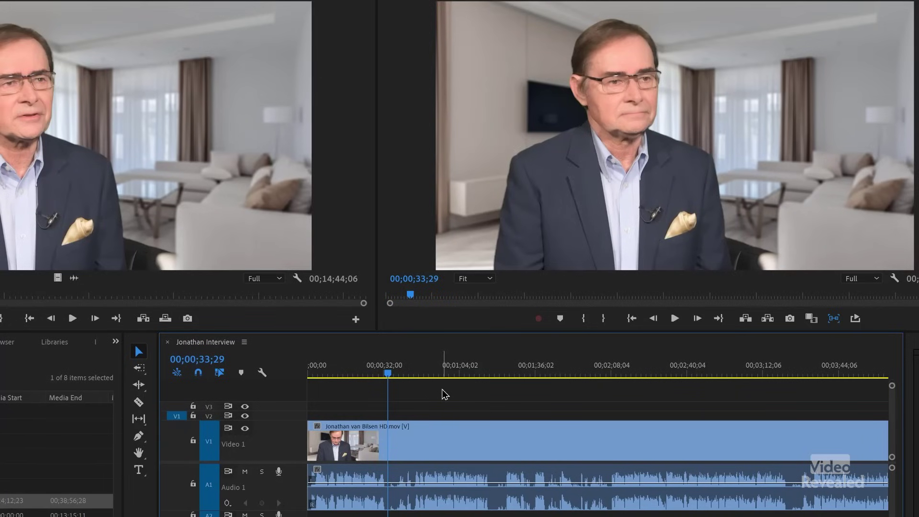
pyautogui.hotkey('ctrl', 'k')
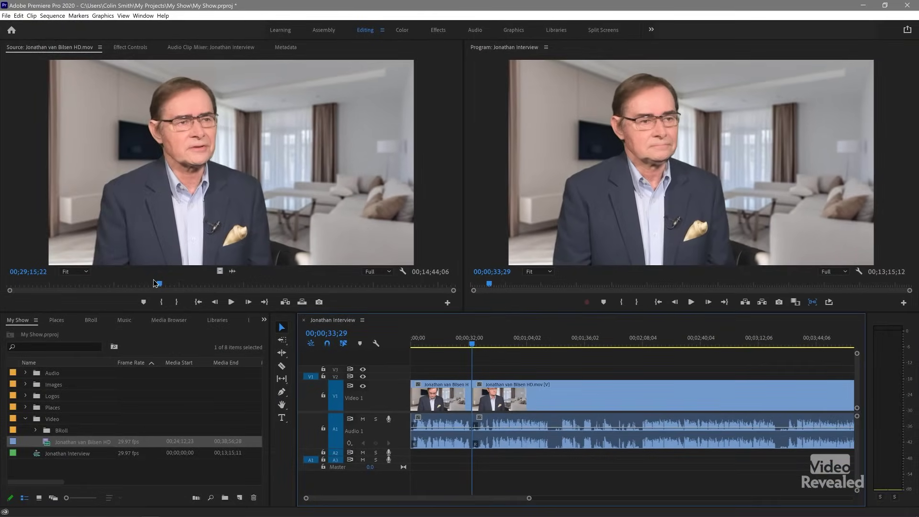
# Step: Move the source clip's playhead to 00;24;55;10, show its audio waveform in the Source Monitor and zoom in on the waveform
pyautogui.click(28, 286)
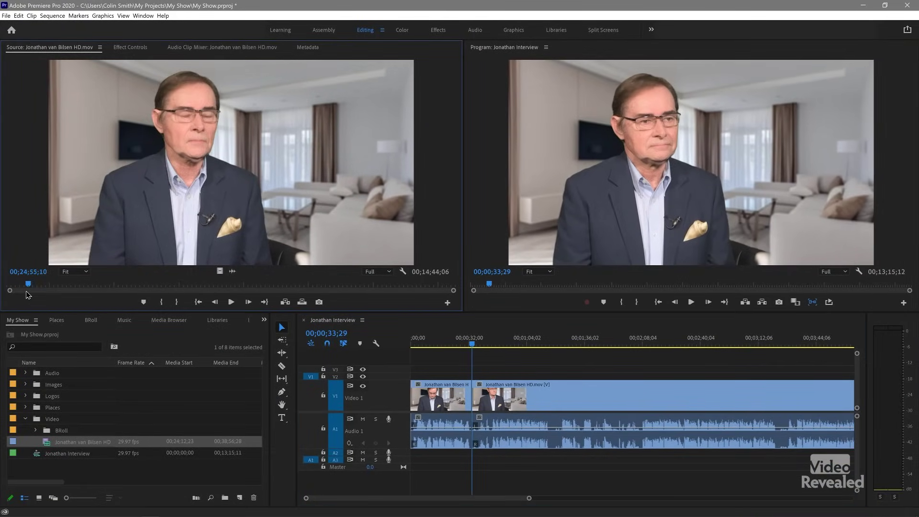
pyautogui.click(232, 272)
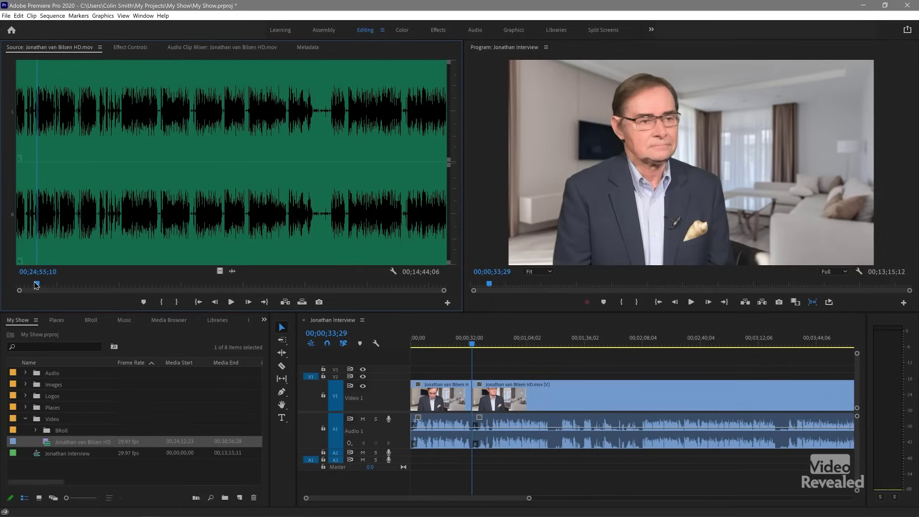
pyautogui.moveTo(445, 291); pyautogui.dragTo(306, 291)
pyautogui.moveTo(352, 296); pyautogui.dragTo(345, 295)
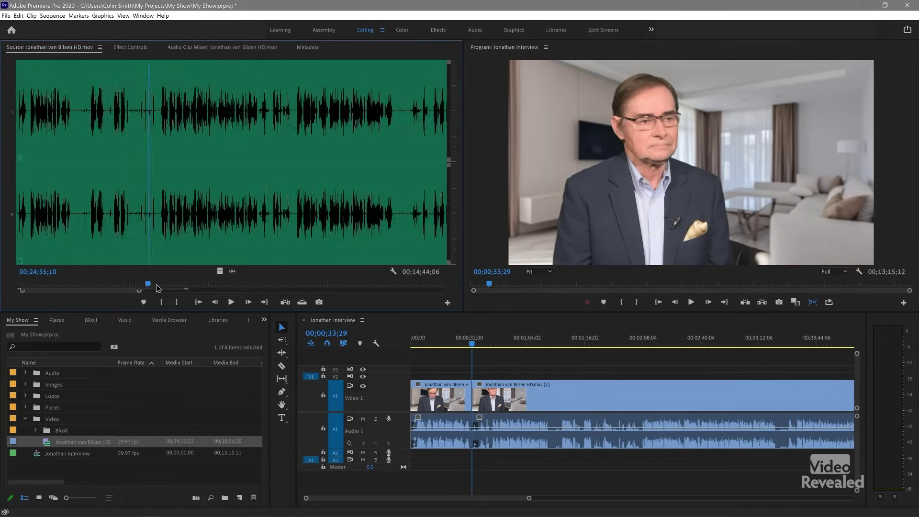
# Step: Play the source clip's audio from different points in the waveform to find spoken sections
pyautogui.press('space')
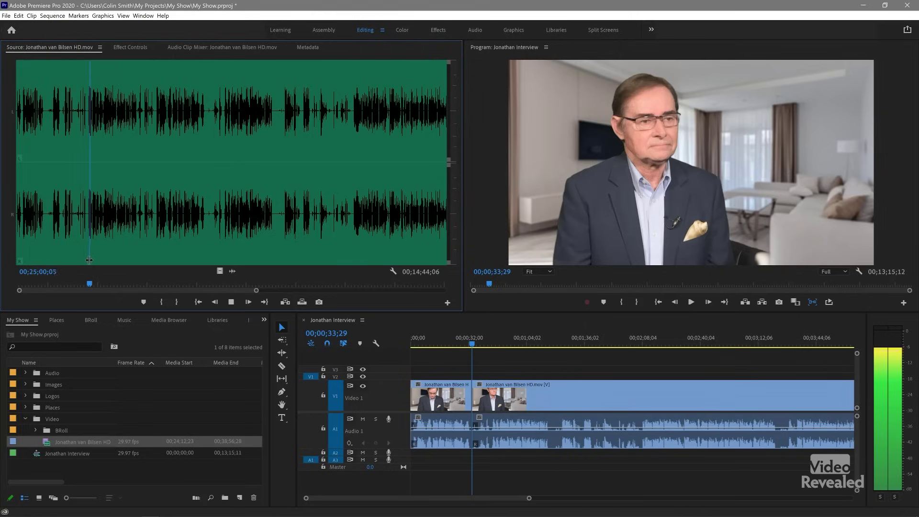
pyautogui.press('space')
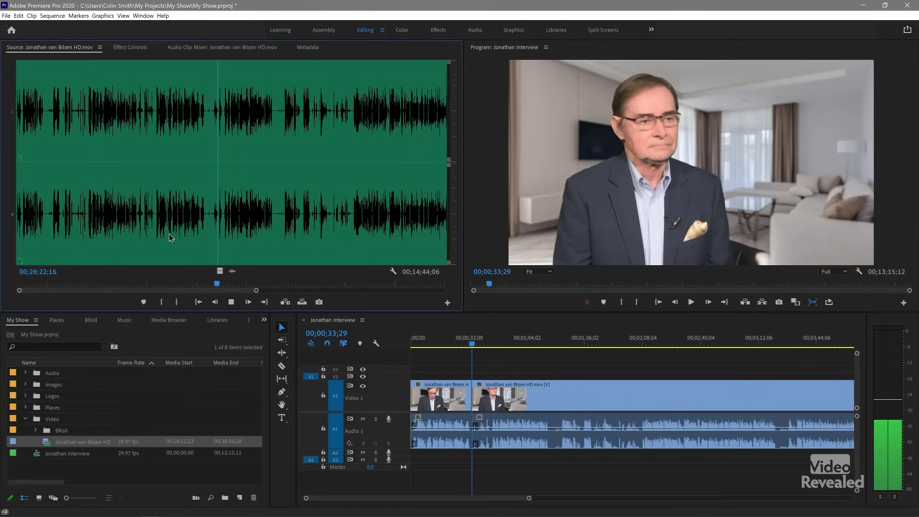
pyautogui.press('space')
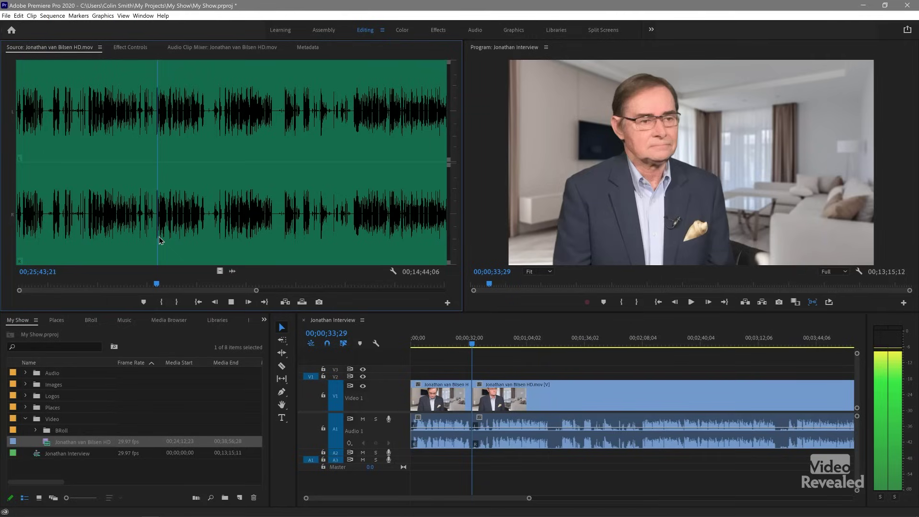
# Step: Zoom in on the waveform, return the Source Monitor to video, and mark the answer from 00;25;41;28 to 00;26;16;04
pyautogui.press('space')
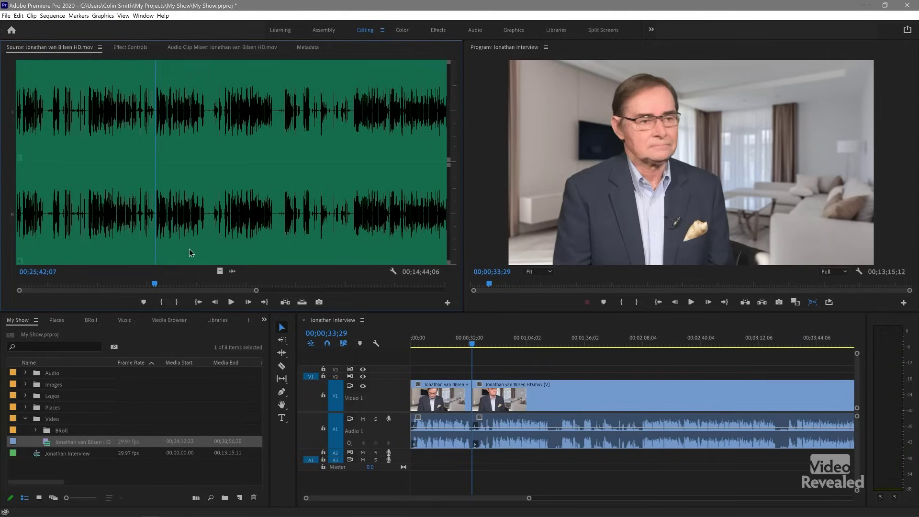
pyautogui.press('=')
pyautogui.press('=')
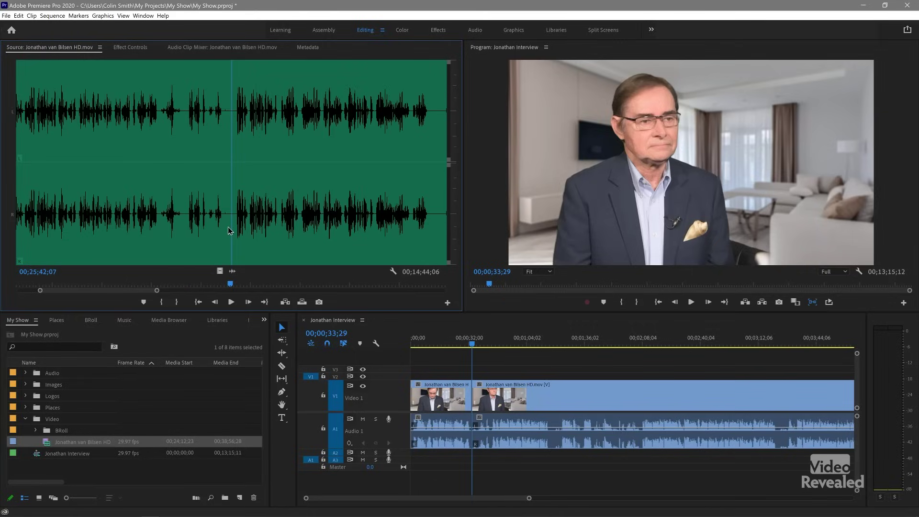
pyautogui.click(219, 271)
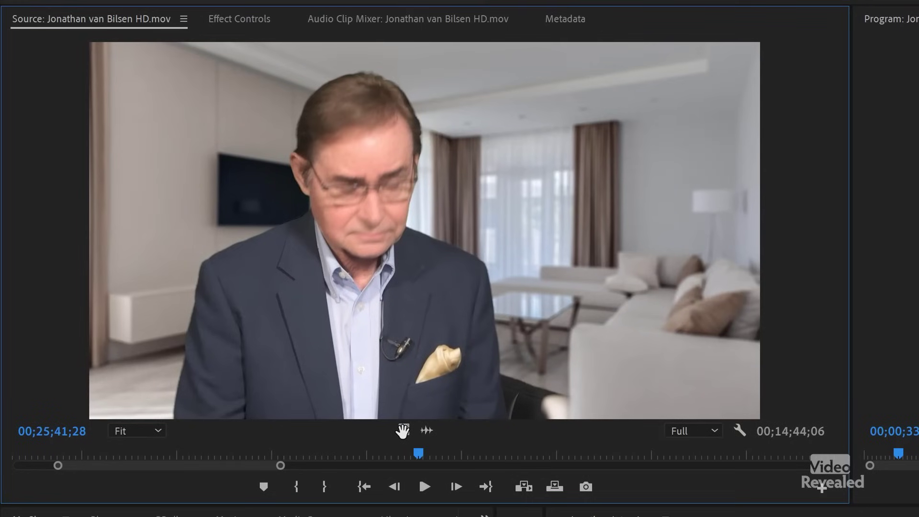
pyautogui.press('i')
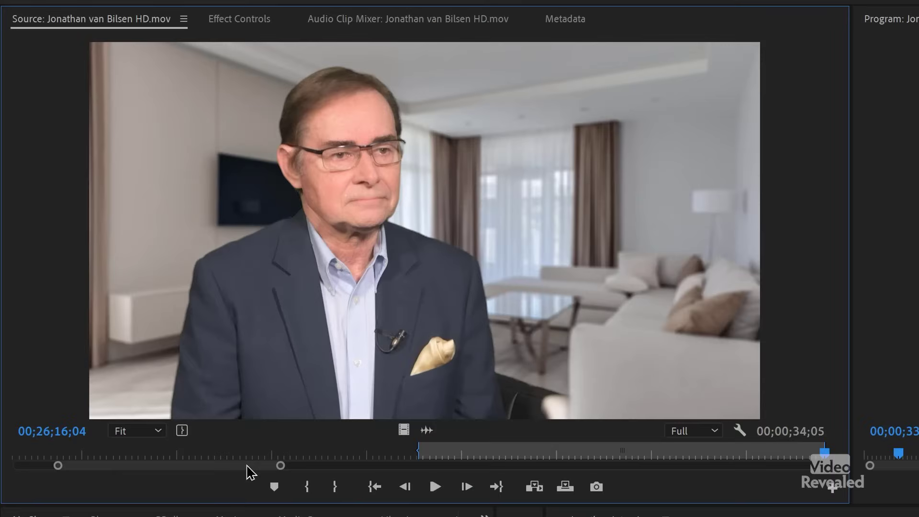
# Step: Make a subclip named "start travel" from the marked range, with trims restricted to its boundaries, and delete it from the project
pyautogui.doubleClick(247, 465)
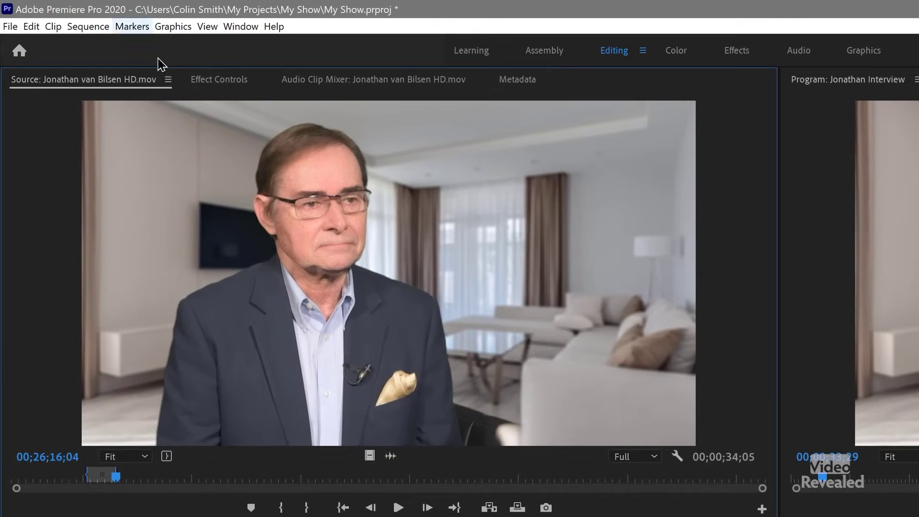
pyautogui.click(54, 27)
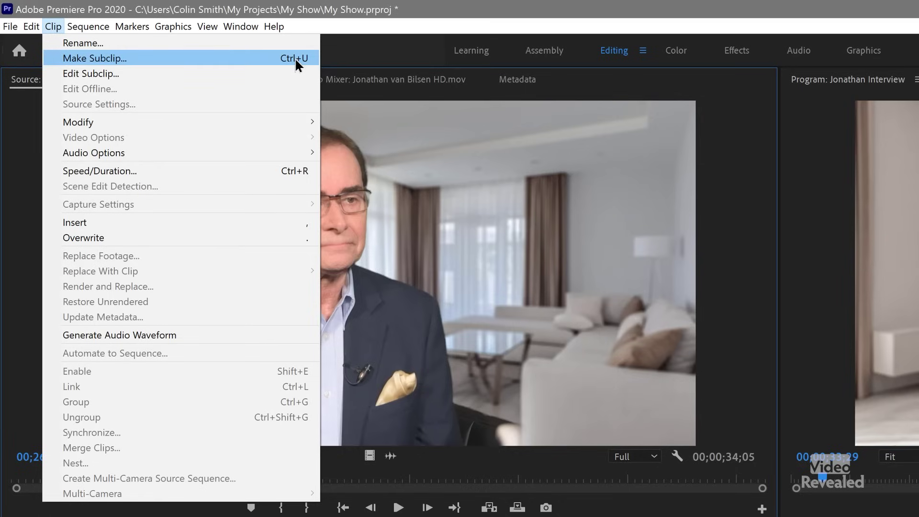
pyautogui.click(373, 356)
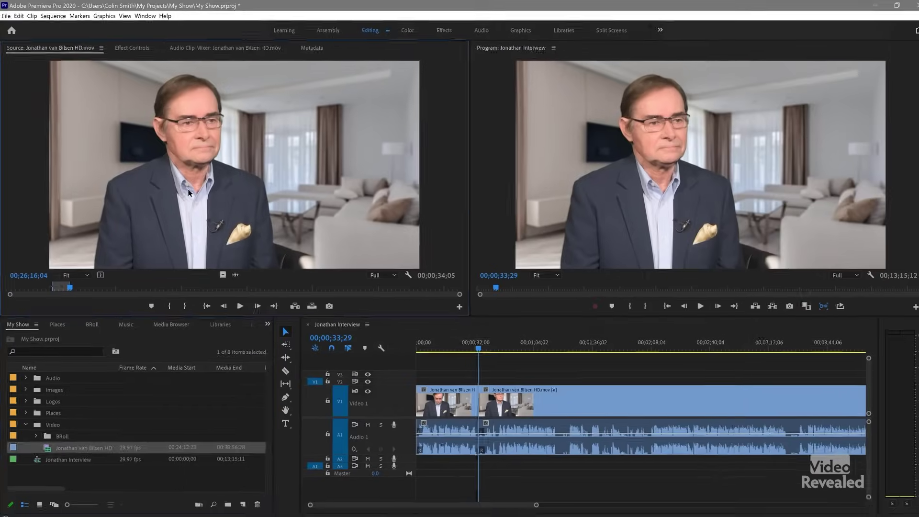
pyautogui.rightClick(175, 174)
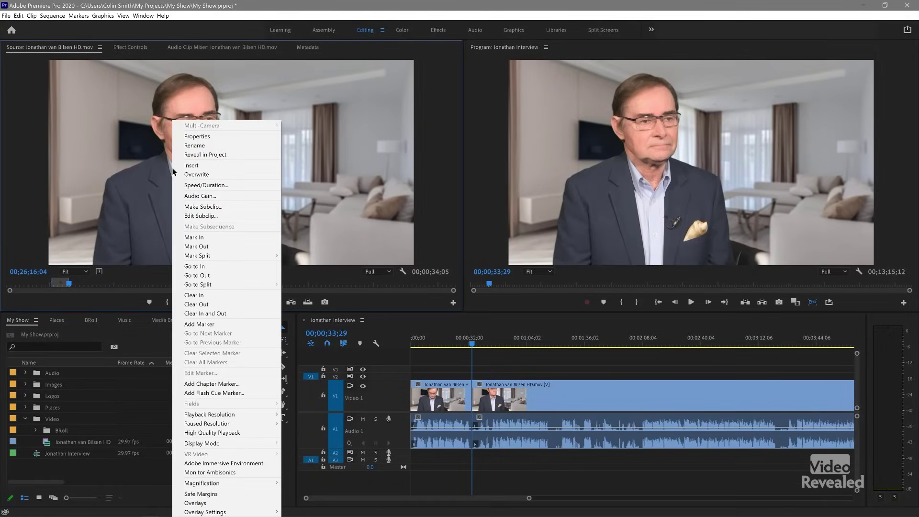
pyautogui.click(205, 207)
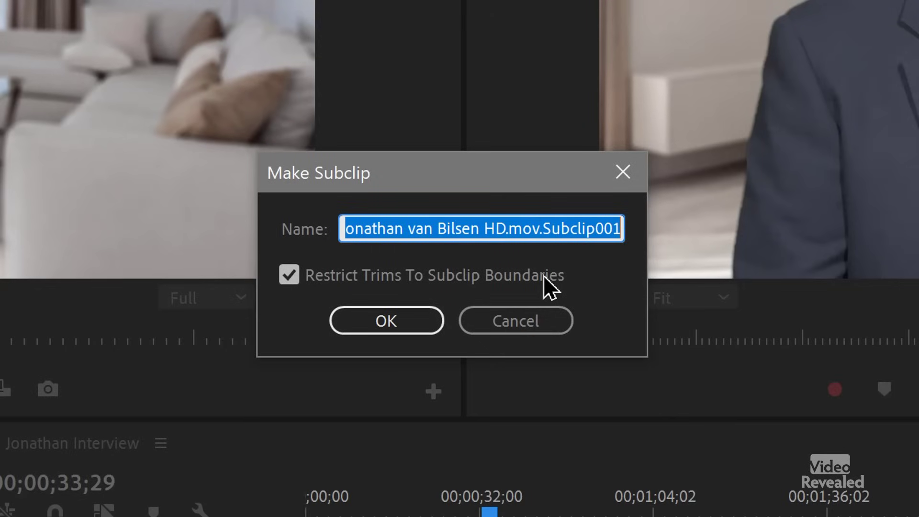
pyautogui.write('start travel')
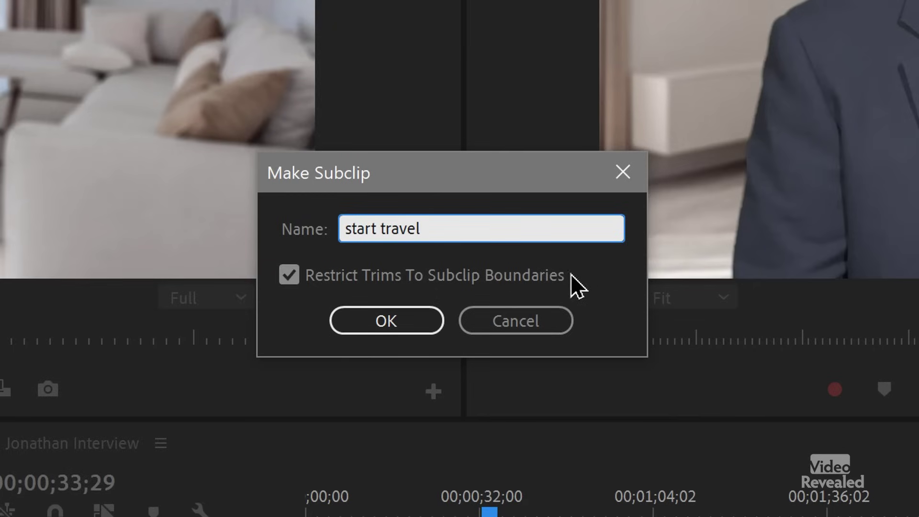
pyautogui.click(416, 322)
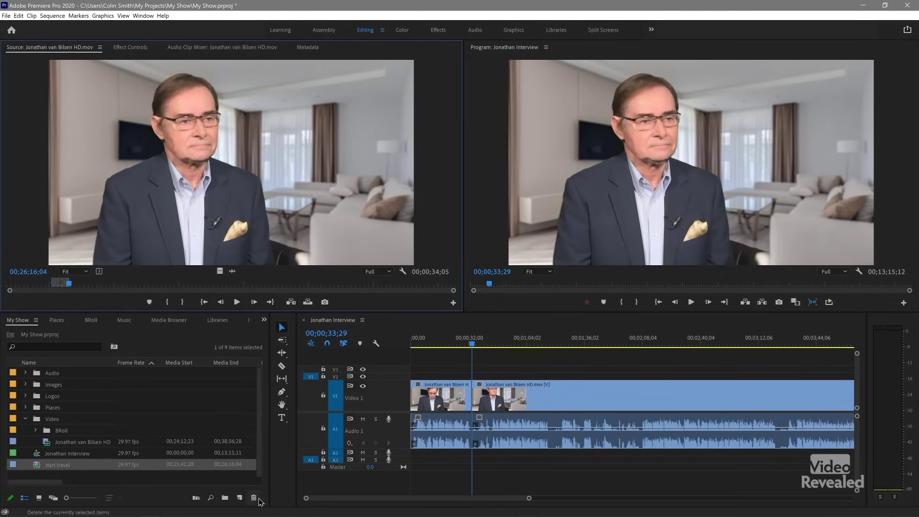
pyautogui.click(255, 499)
# Step: Play the sequence to find where the next answer starts, and ripple trim the second clip's start to 00;00;44;11
pyautogui.moveTo(475, 346); pyautogui.dragTo(480, 345)
pyautogui.press('space')
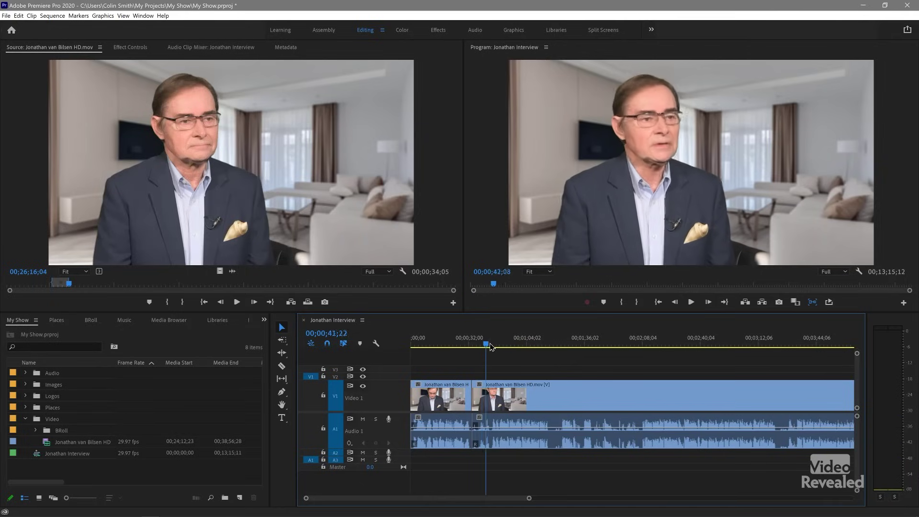
pyautogui.press('space')
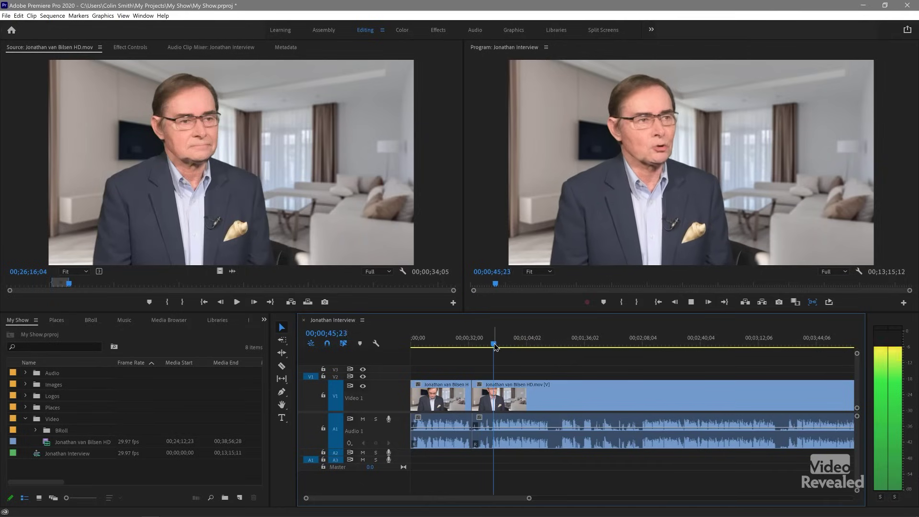
pyautogui.moveTo(495, 344); pyautogui.dragTo(493, 346)
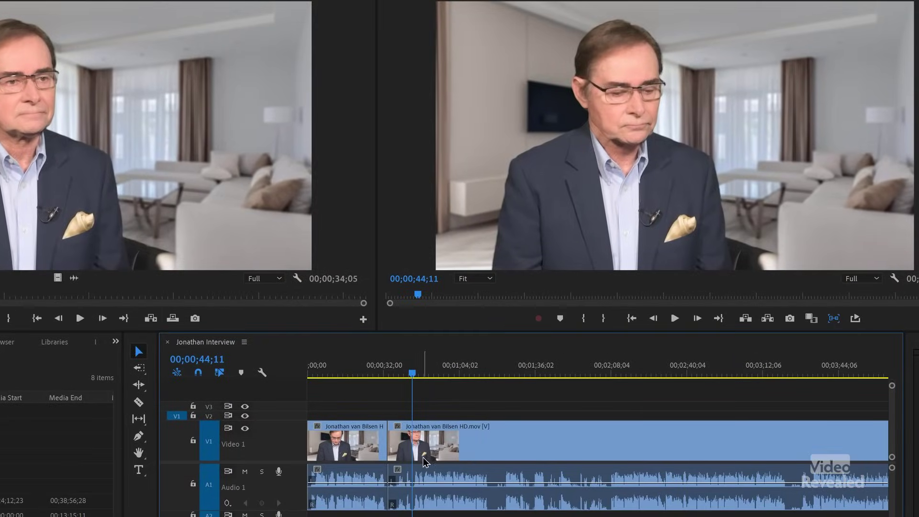
pyautogui.moveTo(397, 445); pyautogui.dragTo(412, 447)
pyautogui.click(371, 445)
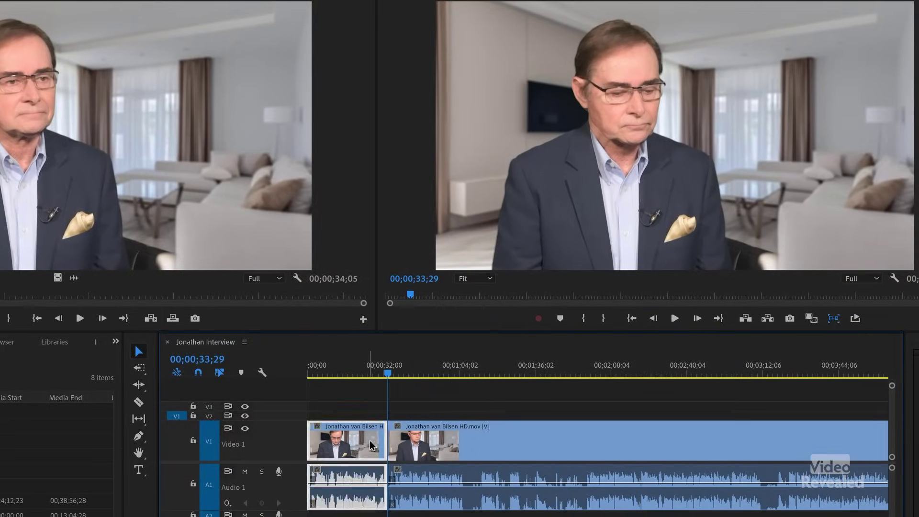
pyautogui.click(409, 405)
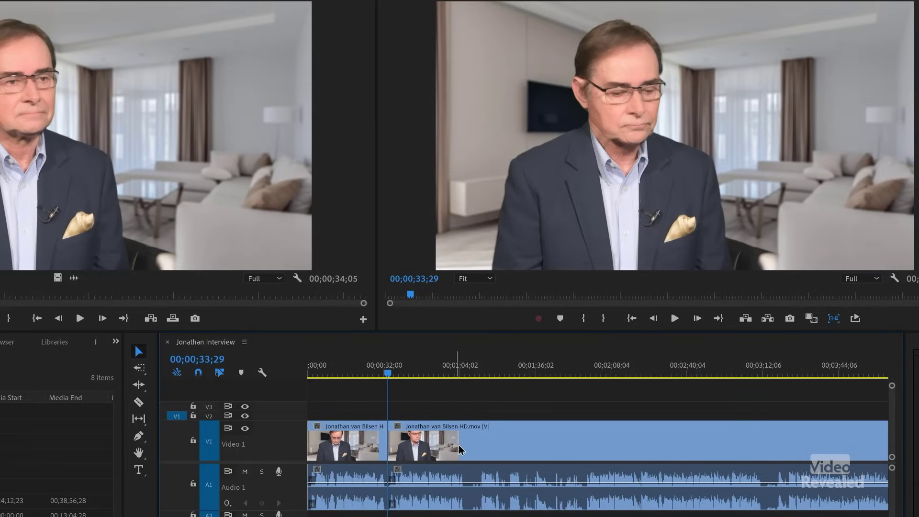
# Step: Play from 00;01;02;04 to find the end of the answer, and split the interview clip at 00;01;06;29
pyautogui.click(457, 372)
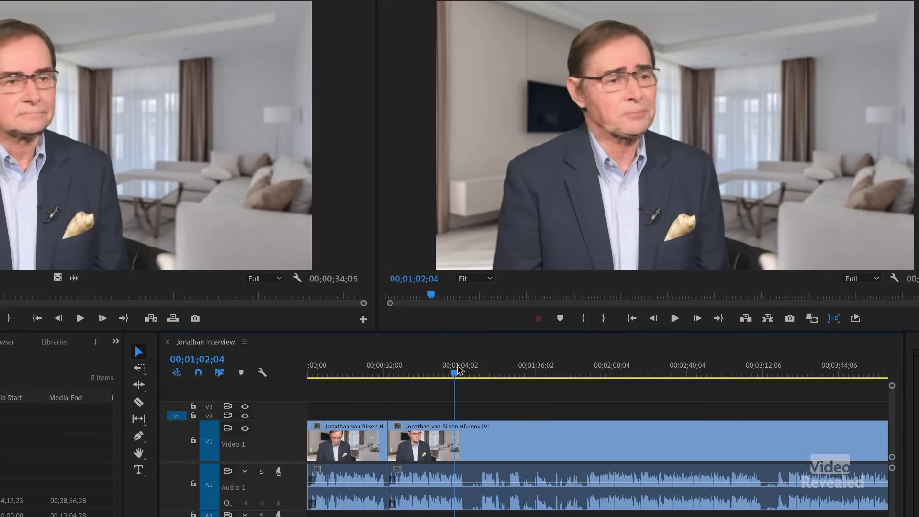
pyautogui.press('space')
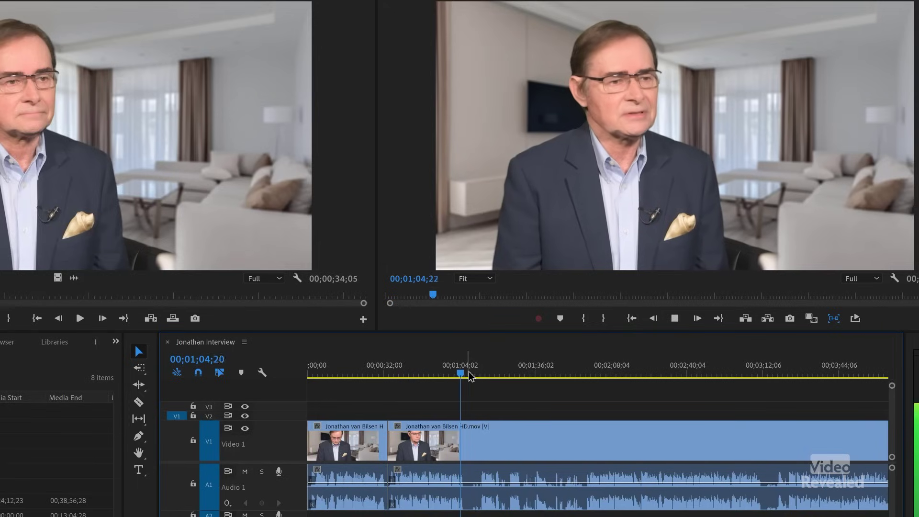
pyautogui.press('space')
pyautogui.hotkey('ctrl', 'k')
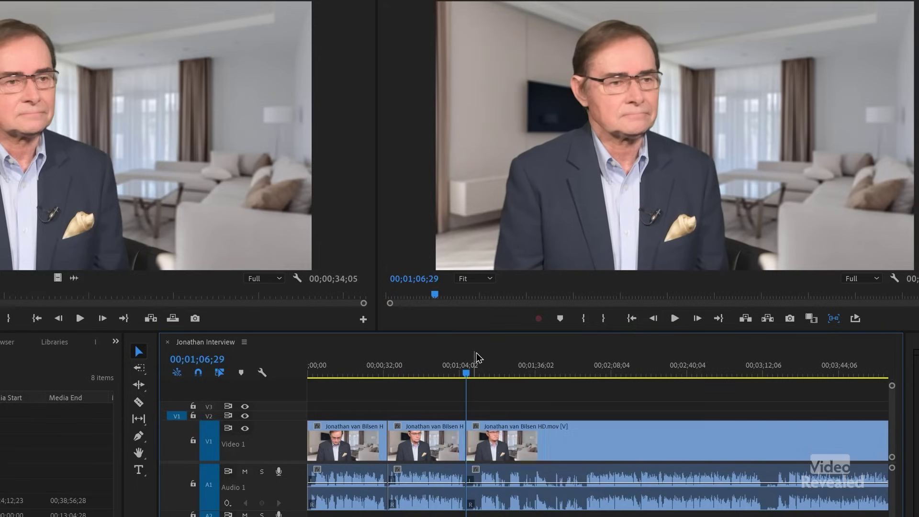
# Step: Scrub and play through the third clip, and ripple trim its start to 00;01;56;09
pyautogui.moveTo(472, 372); pyautogui.dragTo(479, 373)
pyautogui.press('space')
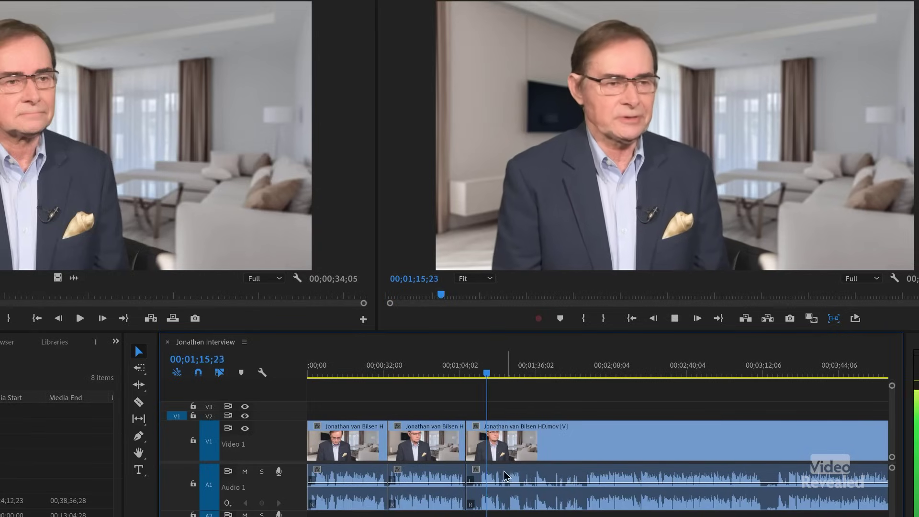
pyautogui.click(518, 372)
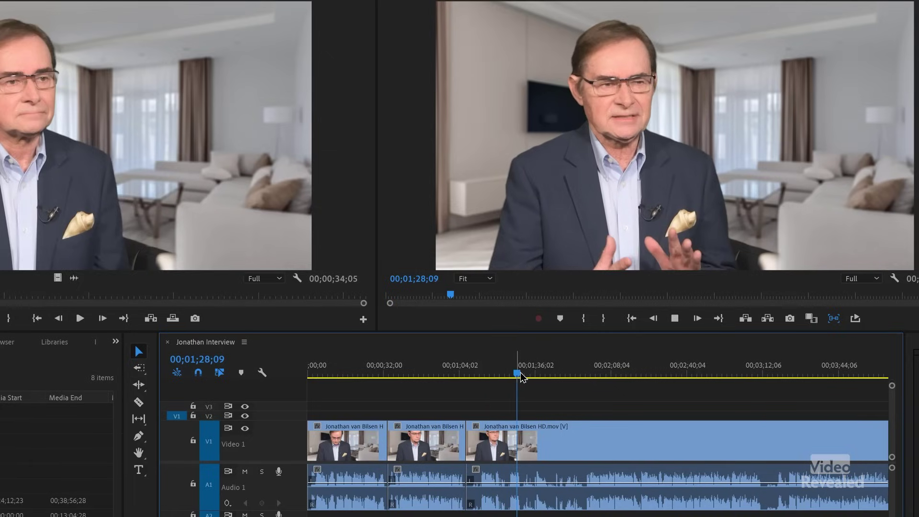
pyautogui.moveTo(541, 374); pyautogui.dragTo(585, 373)
pyautogui.press('q')
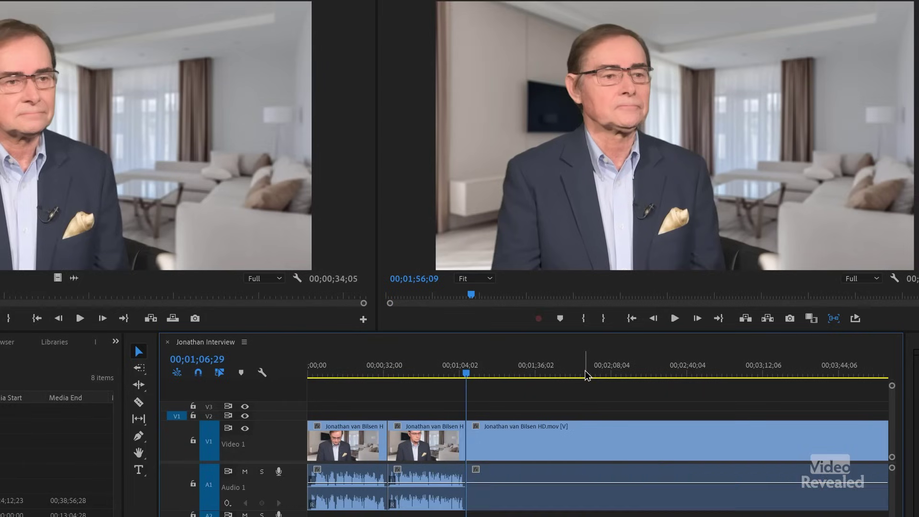
# Step: Play the third clip, jump ahead to the pause in its waveform, and split it at 00;02;23;02
pyautogui.press('space')
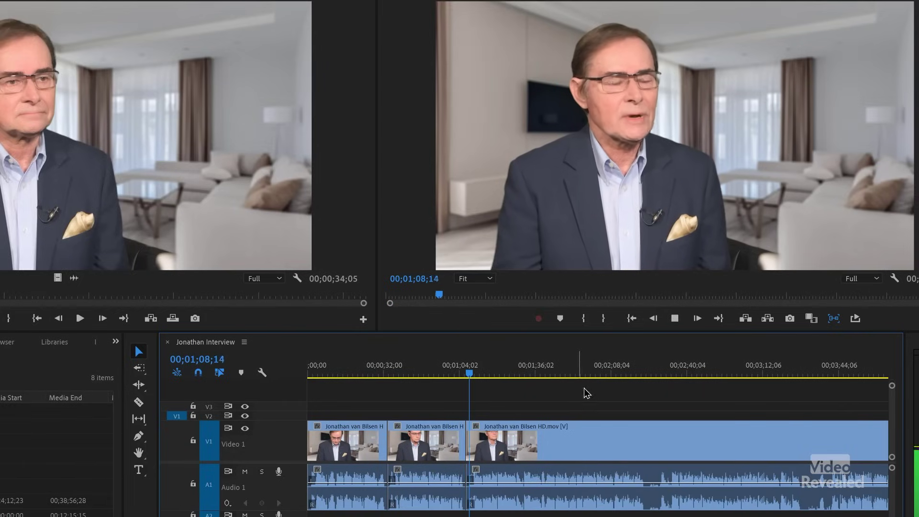
pyautogui.click(630, 374)
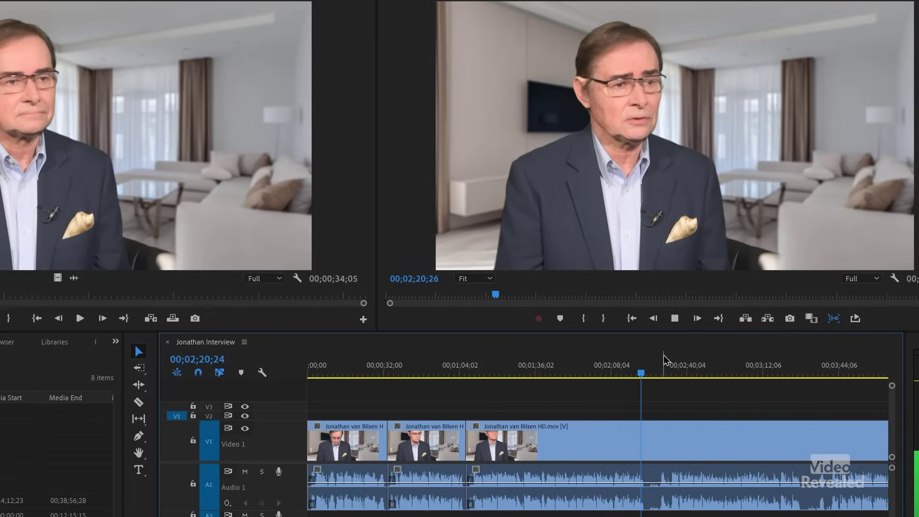
pyautogui.press('space')
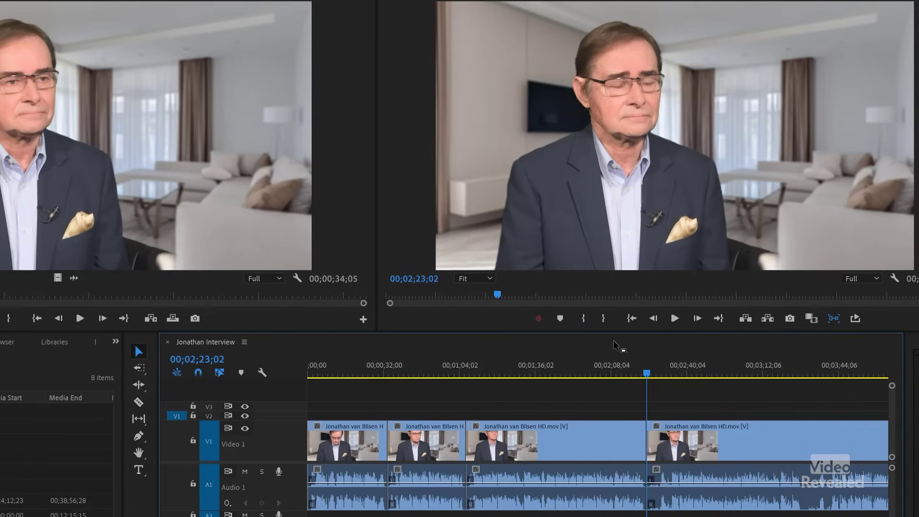
# Step: Ripple trim the start of the clip after the last cut, and split that clip at 00;03;19;03
pyautogui.hscroll(5, 704, 404)
pyautogui.hscroll(1, 517, 404)
pyautogui.hscroll(4, 517, 404)
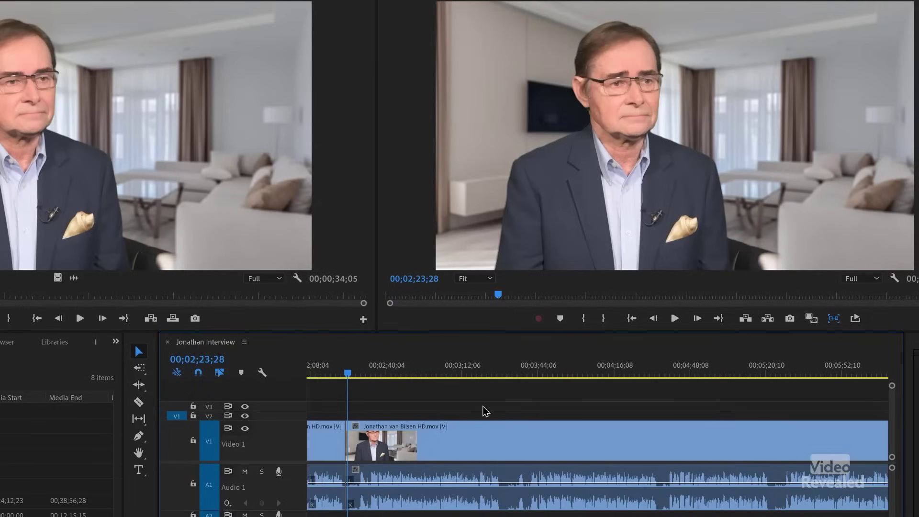
pyautogui.scroll(1, 483, 410)
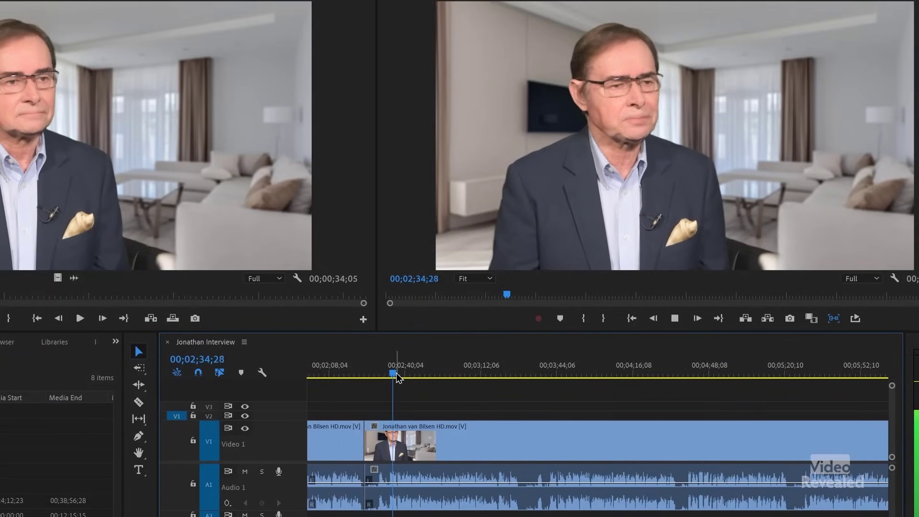
pyautogui.moveTo(397, 372); pyautogui.dragTo(481, 375)
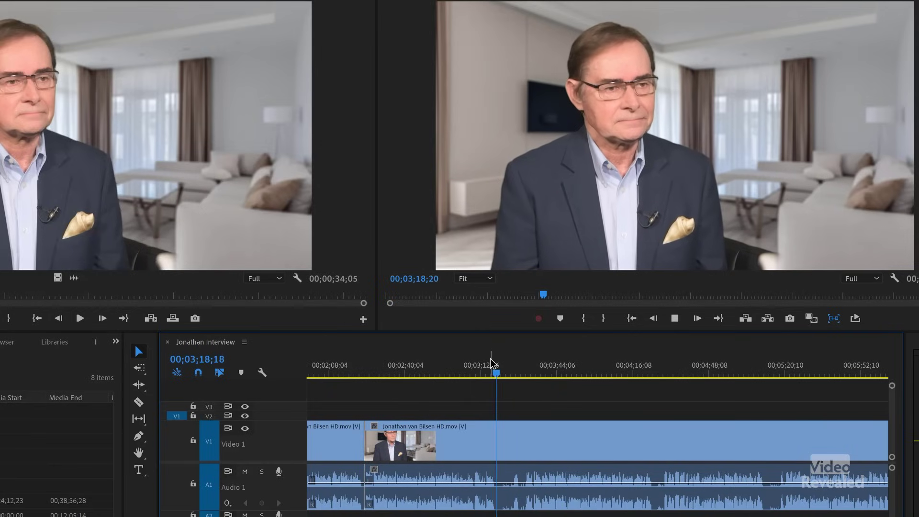
pyautogui.hotkey('ctrl', 'k')
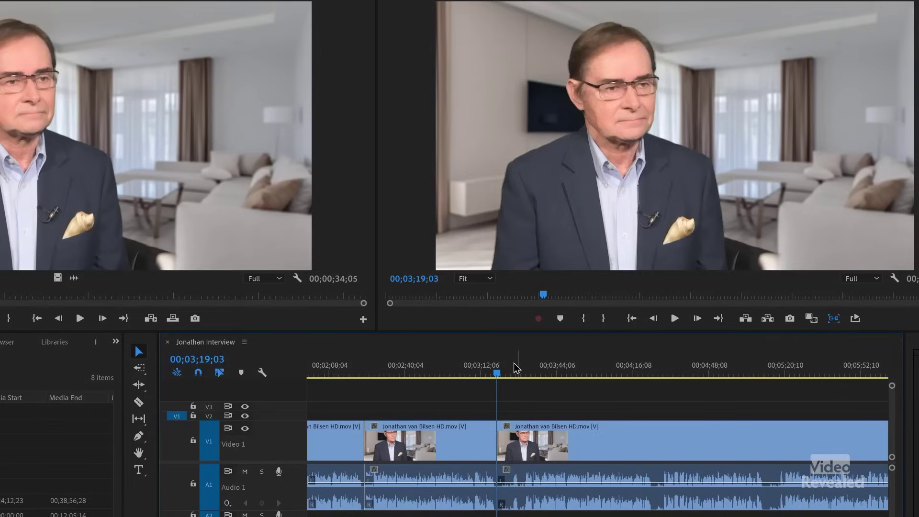
# Step: Step and play through the frames around 00;03;30;20 to find where speech begins, and ripple trim the last clip's start there
pyautogui.click(522, 372)
pyautogui.press('space')
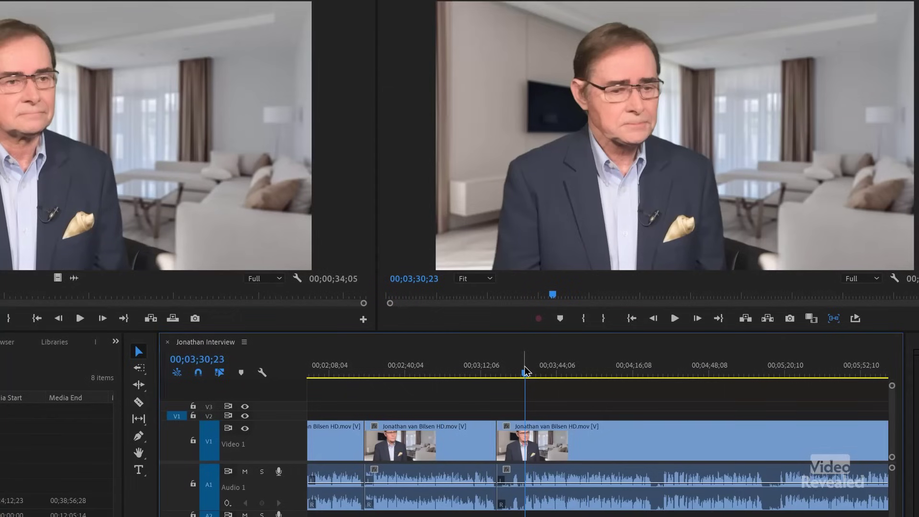
pyautogui.press('Left')
pyautogui.press('Left')
pyautogui.press('Left')
pyautogui.press('Left')
pyautogui.press('Left')
pyautogui.press('Left')
pyautogui.press('Left')
pyautogui.press('Left')
pyautogui.press('Left')
pyautogui.press('Left')
pyautogui.press('Left')
pyautogui.press('Left')
pyautogui.press('Left')
pyautogui.press('Left')
pyautogui.press('Left')
pyautogui.press('Left')
pyautogui.press('Left')
pyautogui.press('Left')
pyautogui.press('Left')
pyautogui.press('Left')
pyautogui.press('space')
pyautogui.press('space')
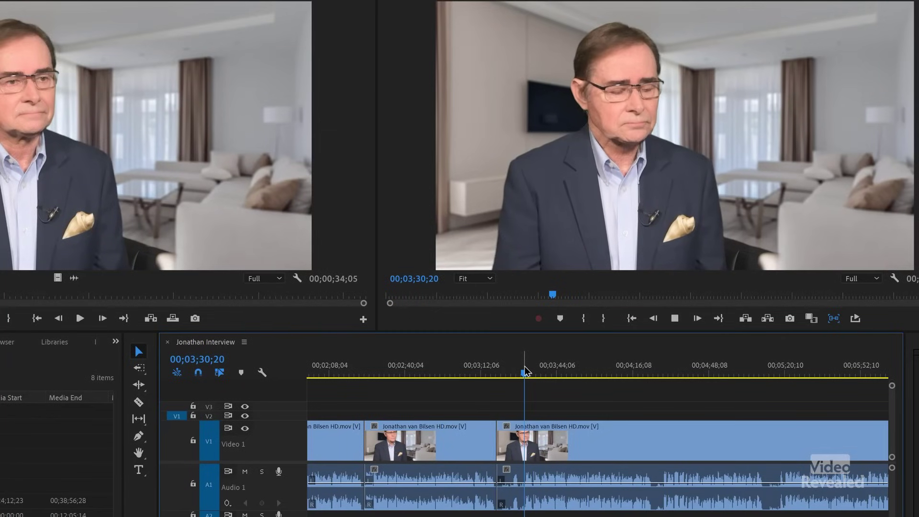
pyautogui.press('Left')
pyautogui.press('Left')
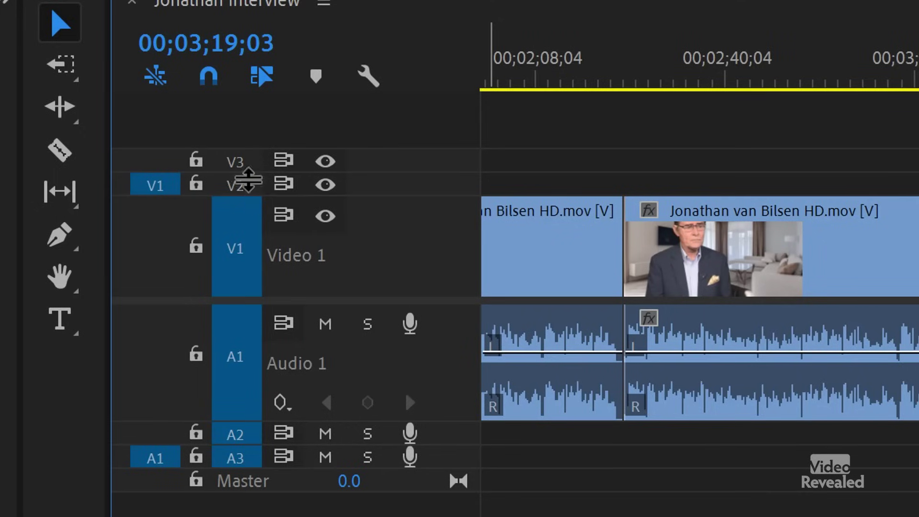
# Step: Switch the video track targeting from V1 to V2 and back to V1
pyautogui.click(238, 186)
pyautogui.click(230, 251)
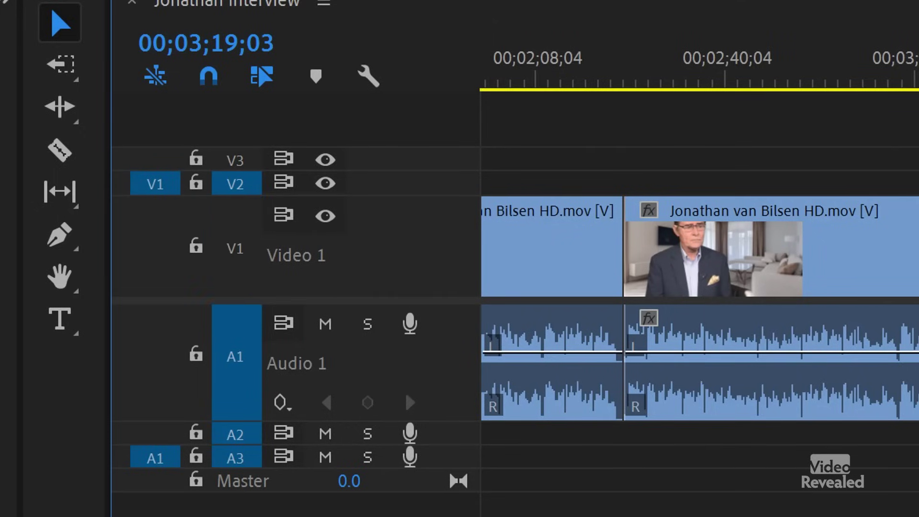
pyautogui.click(233, 253)
pyautogui.click(237, 187)
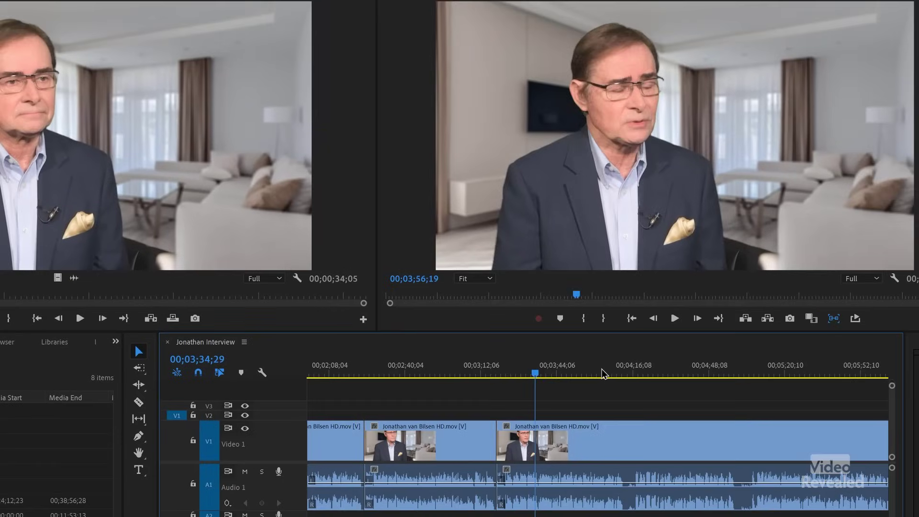
# Step: Play from 00;04;10;20 to the pause after the answer, and split the clip at 00;04;13;04
pyautogui.click(621, 374)
pyautogui.press('space')
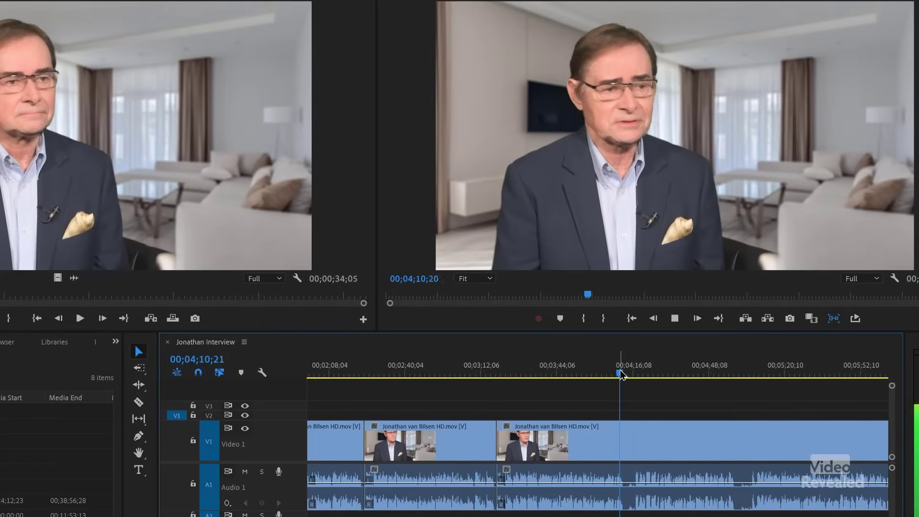
pyautogui.press('space')
pyautogui.scroll(-5, 608, 380)
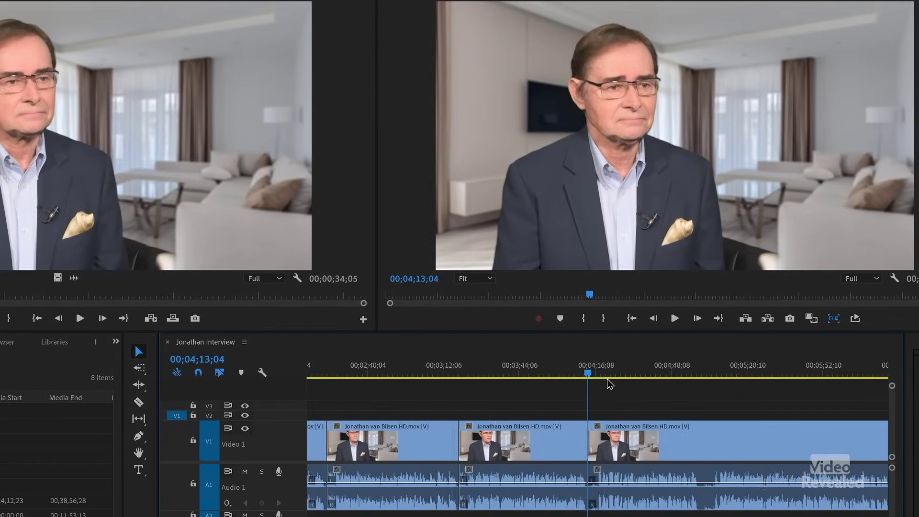
# Step: Ripple trim the start of the clip after the 00;04;13;04 cut, and split that clip at 00;04;56;04
pyautogui.moveTo(387, 372); pyautogui.dragTo(373, 374)
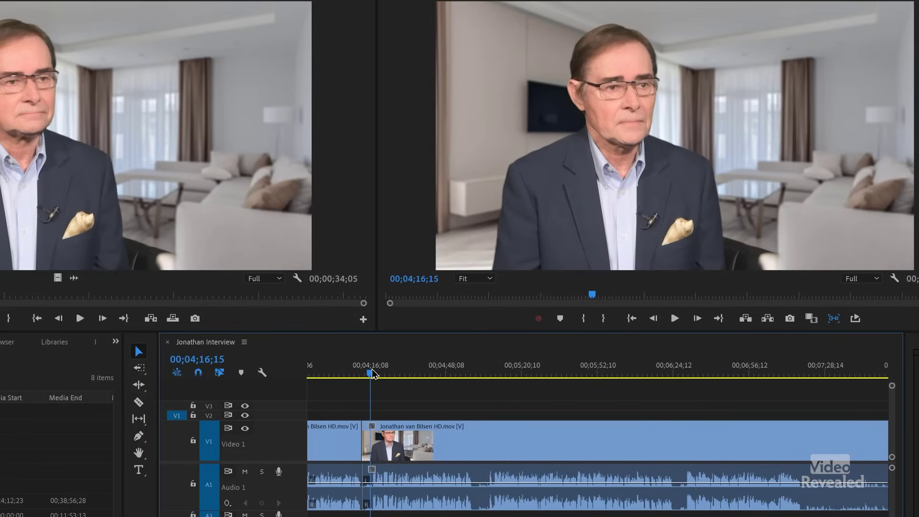
pyautogui.moveTo(373, 374); pyautogui.dragTo(468, 381)
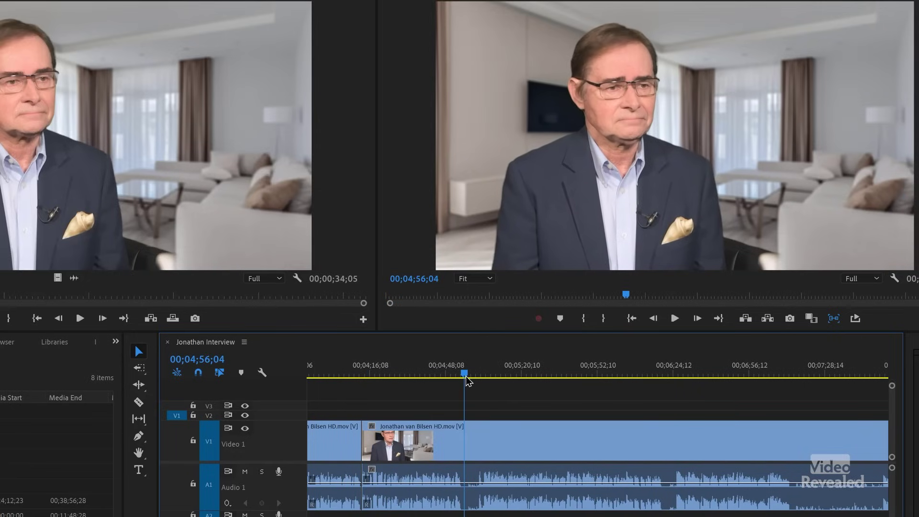
pyautogui.hotkey('ctrl', 'k')
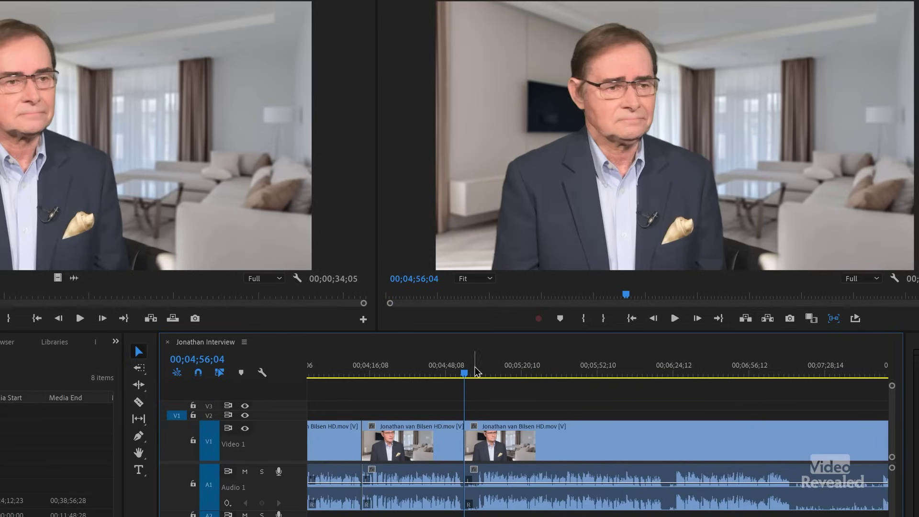
# Step: Ripple trim the silence at the start of the clip beginning at 00;04;56;04, and split that clip at 00;06;14;04
pyautogui.click(475, 374)
pyautogui.press('Up')
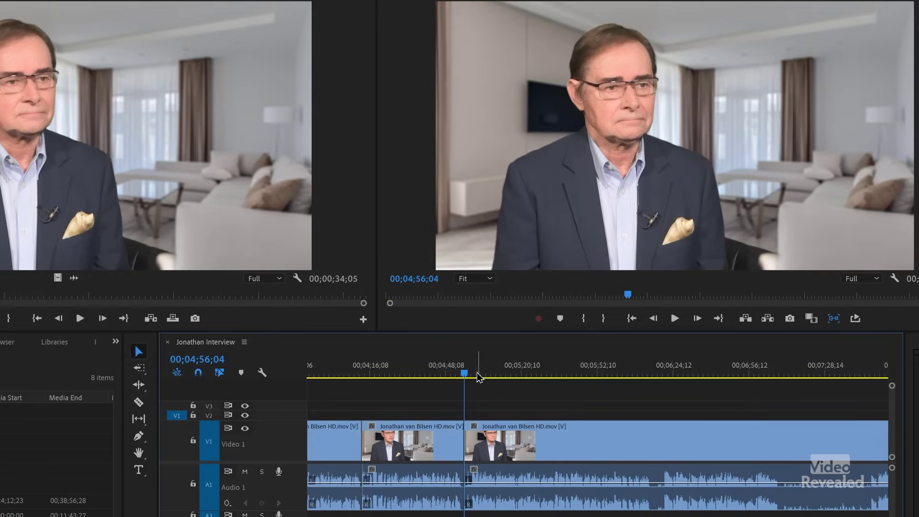
pyautogui.press('space')
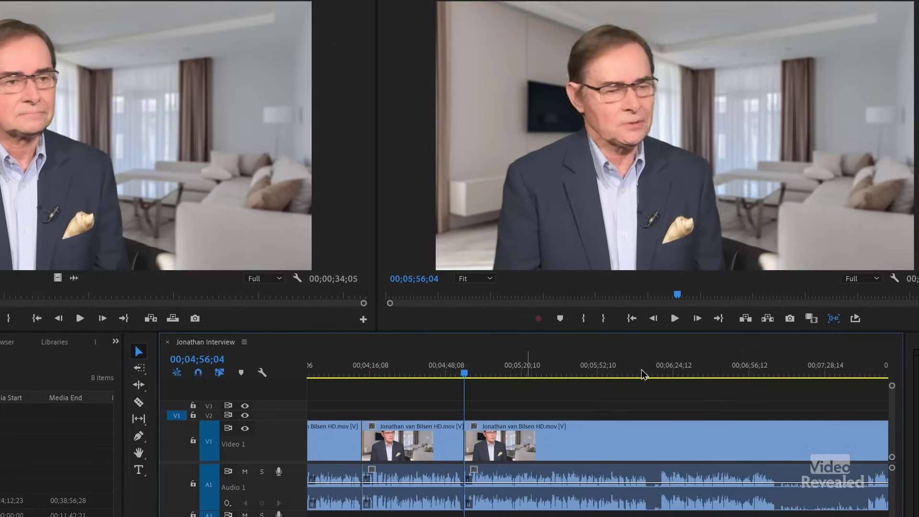
pyautogui.click(646, 373)
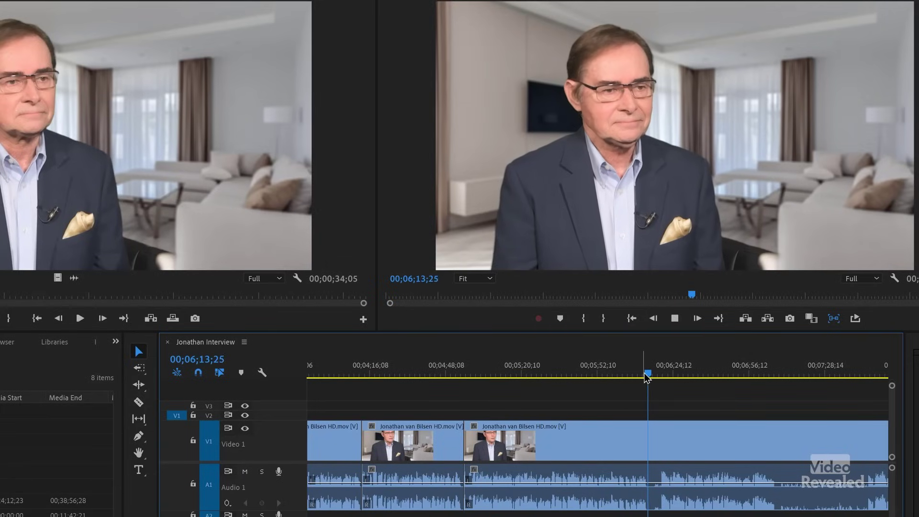
pyautogui.scroll(-5, 620, 383)
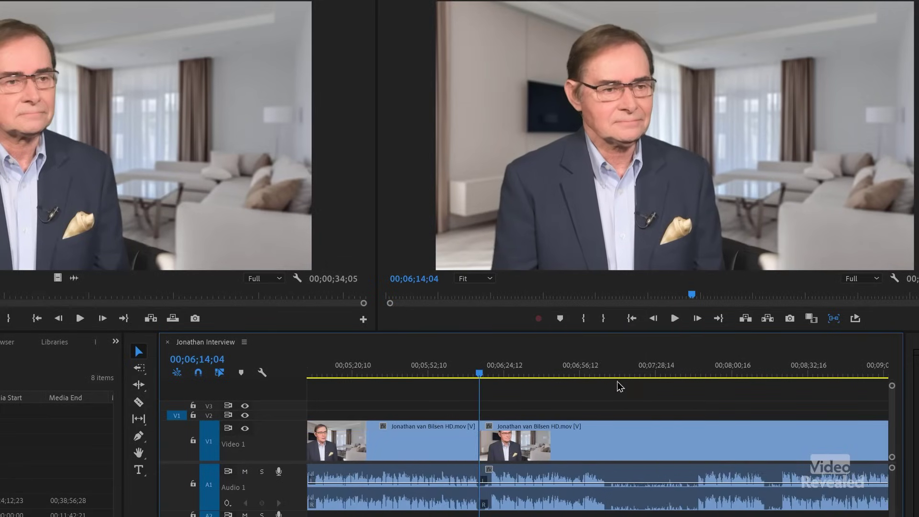
# Step: Ripple trim the start of the clip after the 00;06;14;04 cut, and split that clip in its pause at 00;07;04;05
pyautogui.moveTo(347, 373)
pyautogui.mouseDown()
pyautogui.moveTo(359, 374)
pyautogui.moveTo(351, 374)
pyautogui.mouseUp()
pyautogui.click(460, 375)
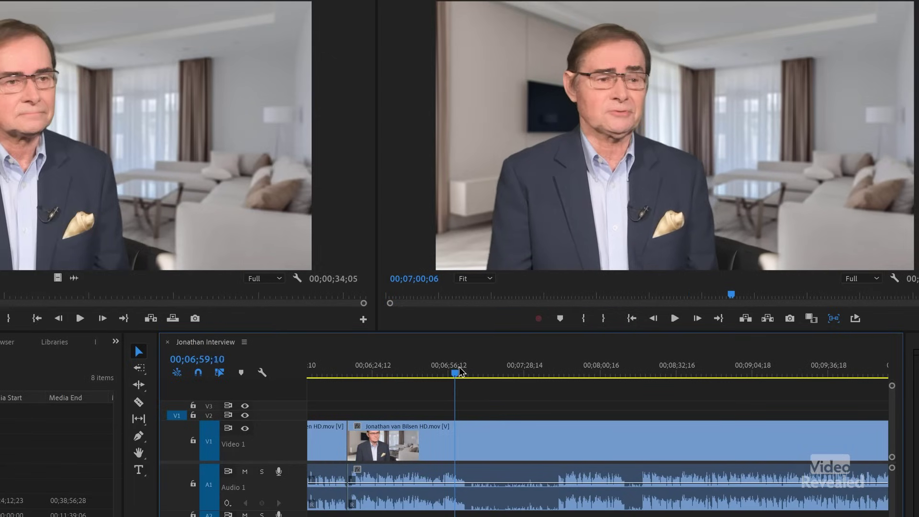
pyautogui.press('space')
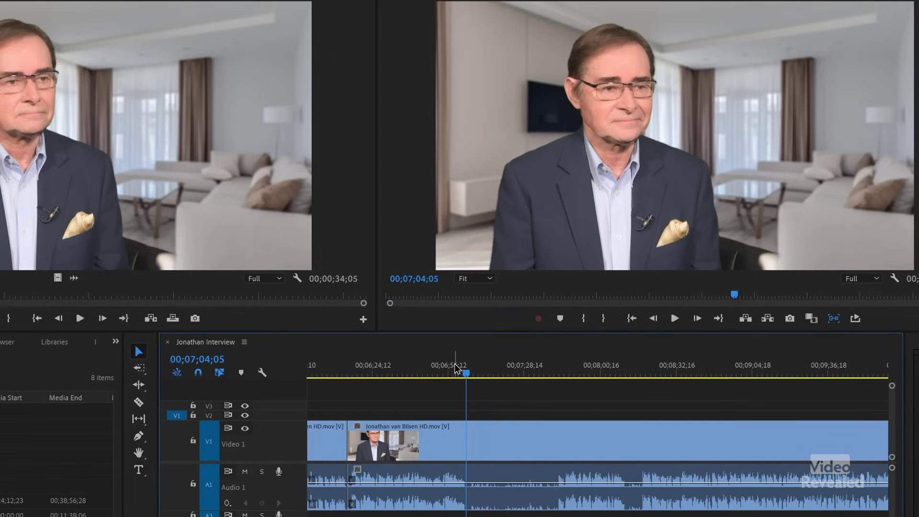
pyautogui.hotkey('ctrl', 'k')
# Step: Check the speech after the 00;07;04;05 cut for the next answer, and ripple trim the last clip's start to 00;08;18;08
pyautogui.moveTo(513, 376); pyautogui.dragTo(558, 376)
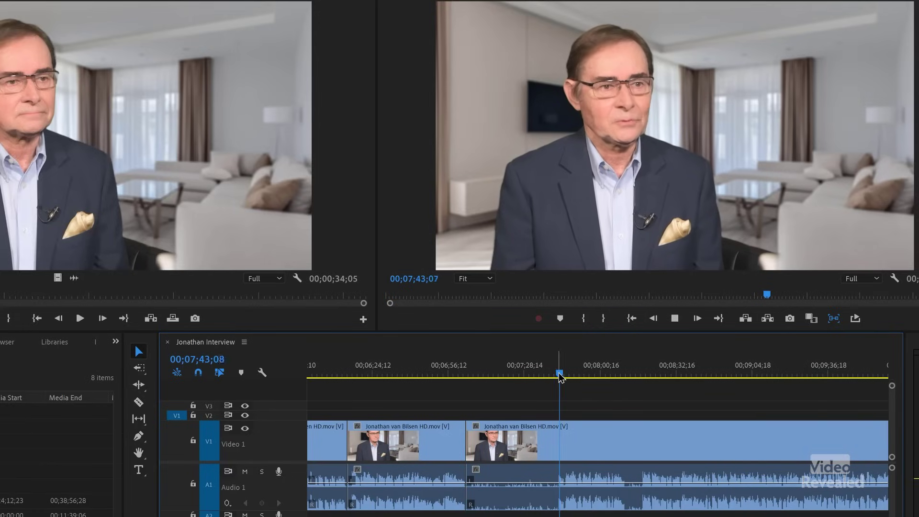
pyautogui.click(634, 372)
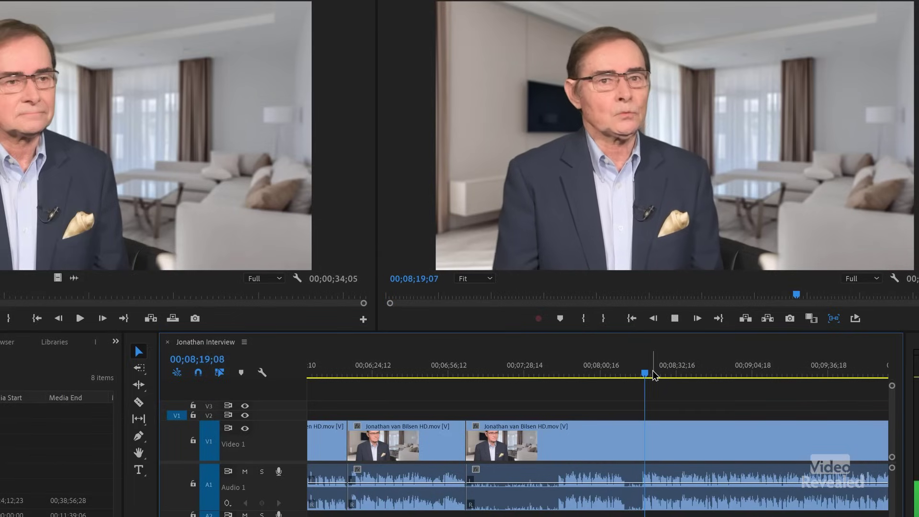
pyautogui.click(647, 373)
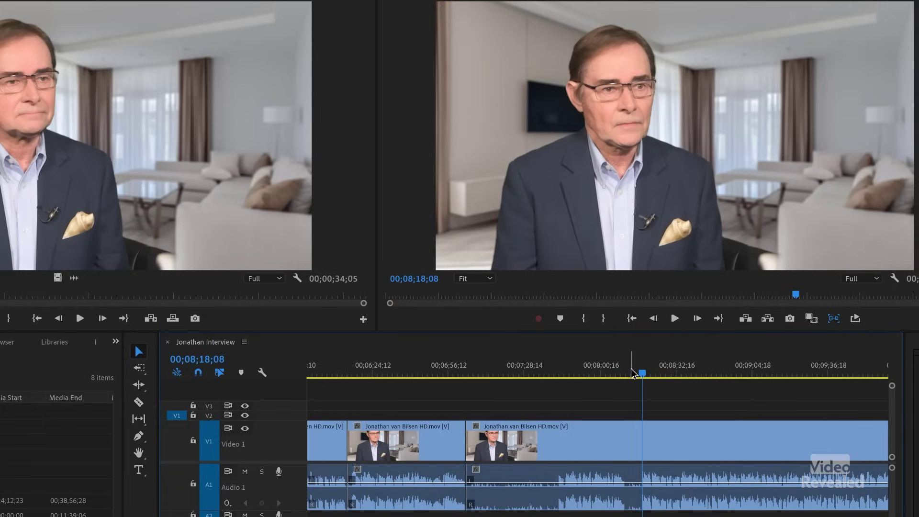
pyautogui.press('q')
# Step: Play the end of the next answer up to the gap in its waveform, and split the clip at 00;08;52;25
pyautogui.click(716, 376)
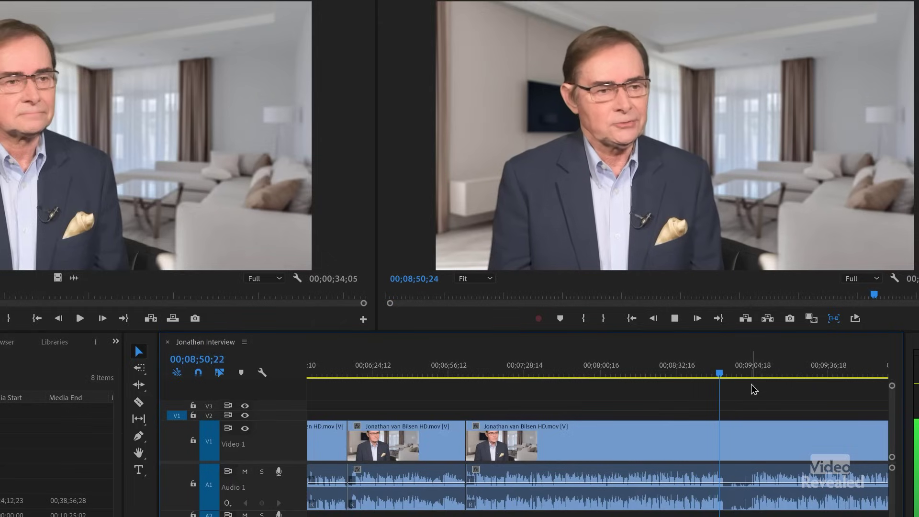
pyautogui.scroll(-5, 754, 390)
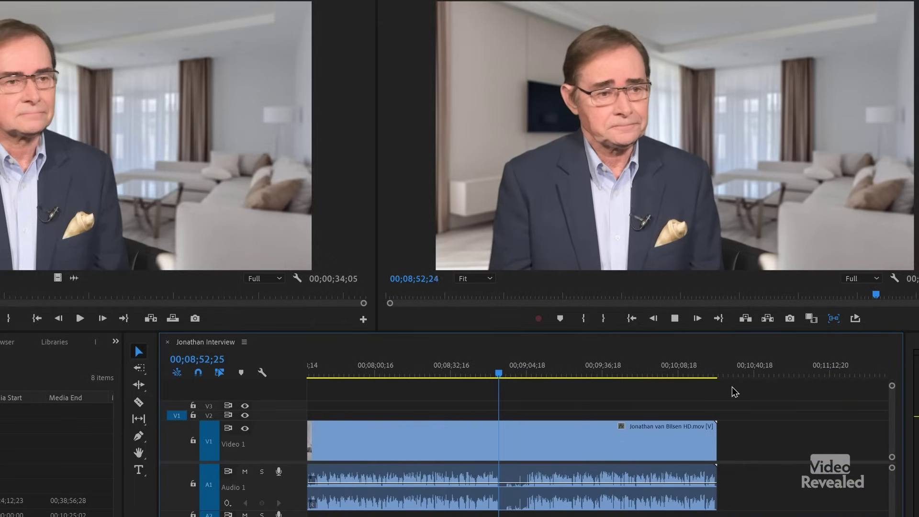
pyautogui.hotkey('ctrl', 'k')
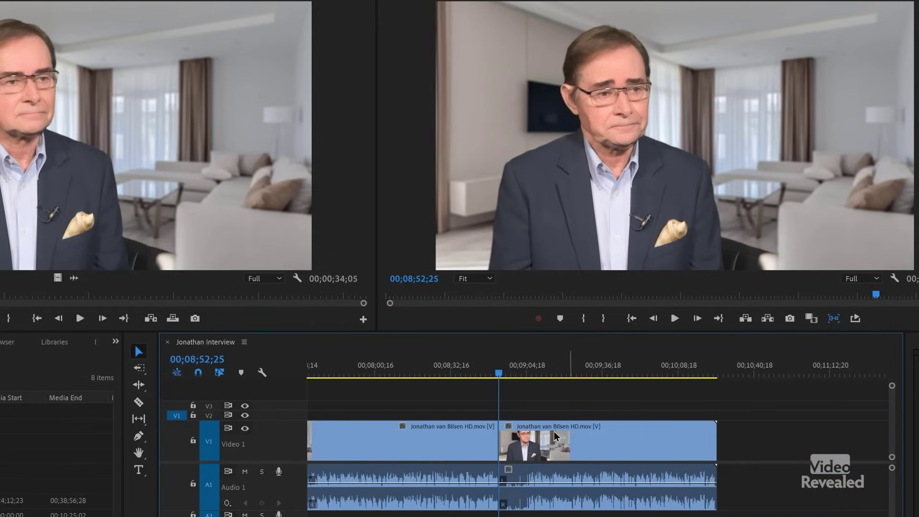
# Step: Ripple trim the last clip's start past the waveform gap, and refine it with a second ripple trim just before the speech begins
pyautogui.moveTo(502, 377); pyautogui.dragTo(526, 372)
pyautogui.press('q')
pyautogui.press('space')
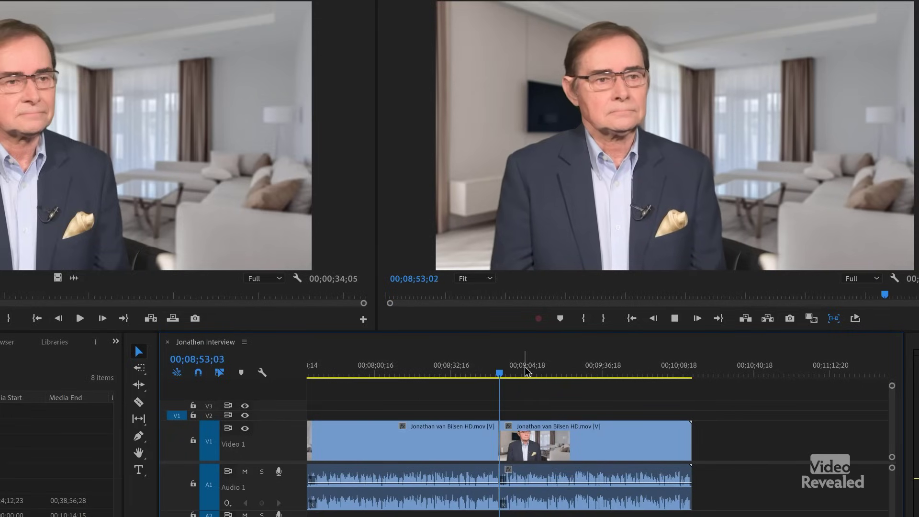
pyautogui.press('space')
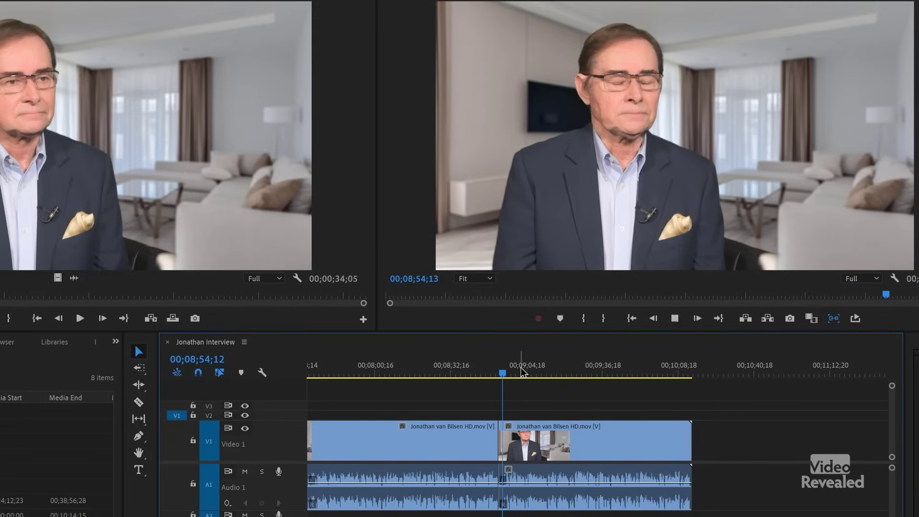
pyautogui.press('space')
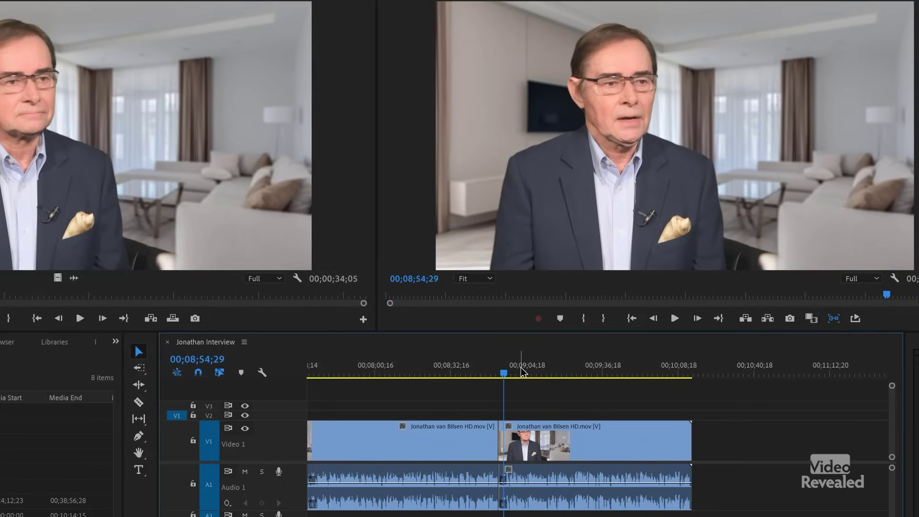
pyautogui.hotkey('shift', 'Left')
pyautogui.hotkey('shift', 'Left')
pyautogui.press('Left')
pyautogui.press('Left')
pyautogui.press('q')
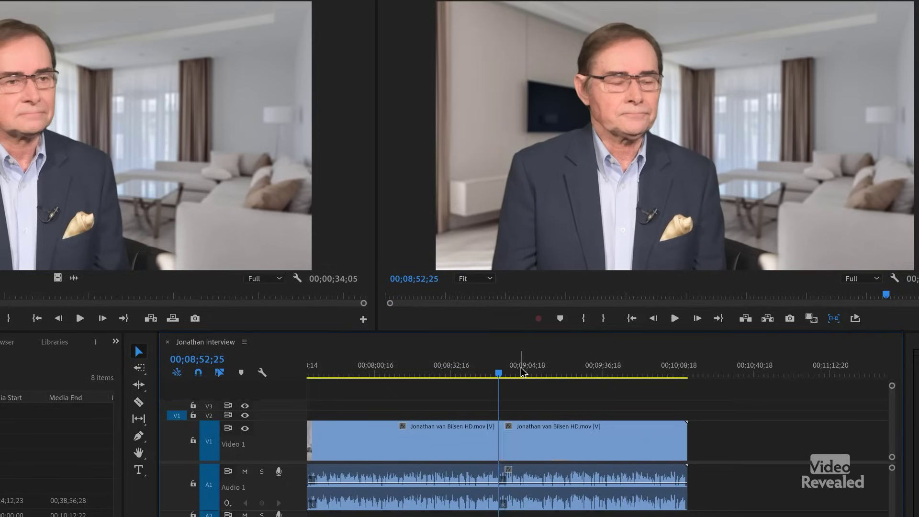
# Step: Play the end of the last clip, fit the whole sequence in the timeline, and look over the trimmed clips
pyautogui.click(676, 372)
pyautogui.press('space')
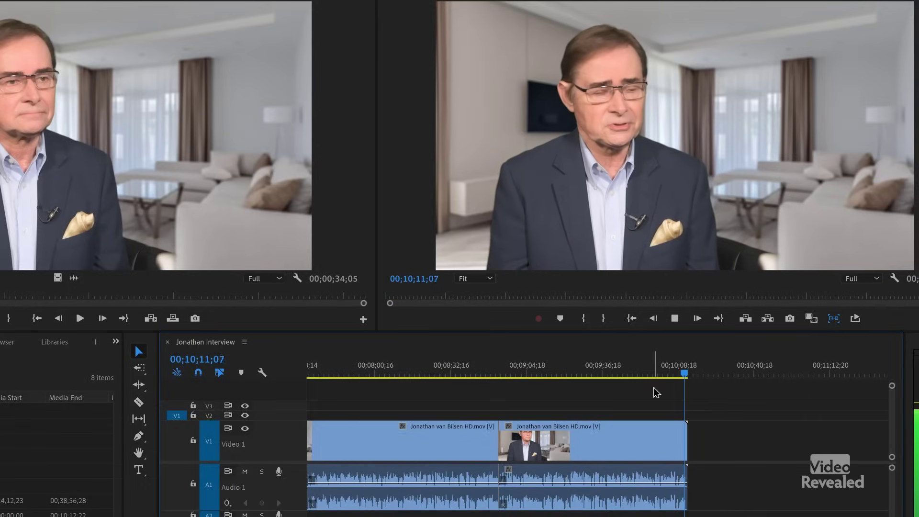
pyautogui.press('\\')
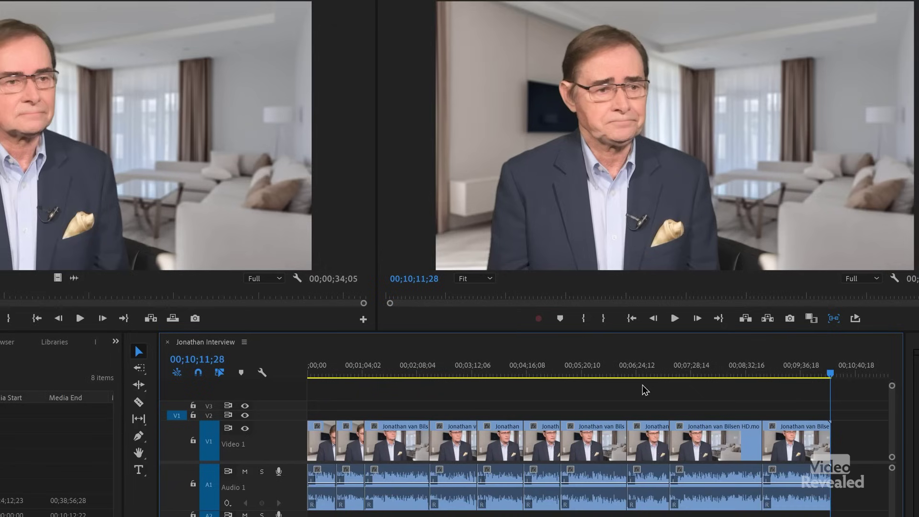
pyautogui.moveTo(838, 403); pyautogui.dragTo(365, 432)
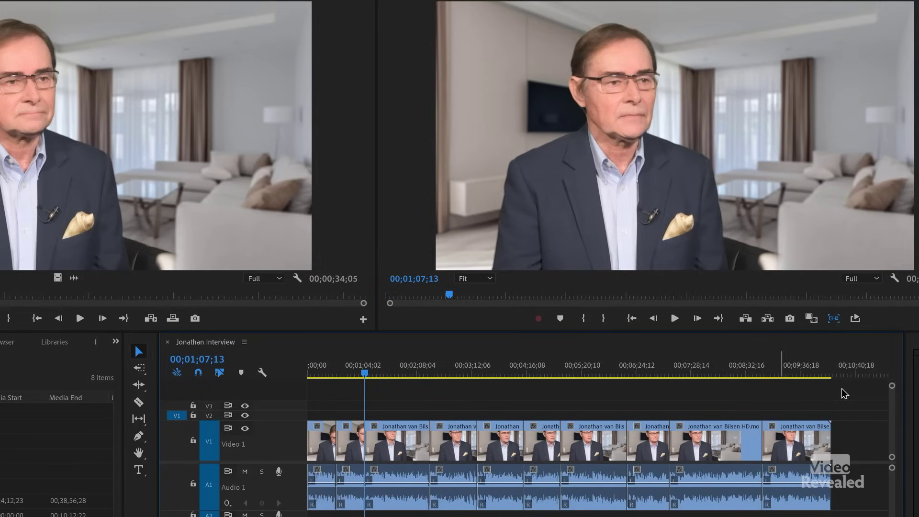
pyautogui.moveTo(563, 412); pyautogui.dragTo(306, 447)
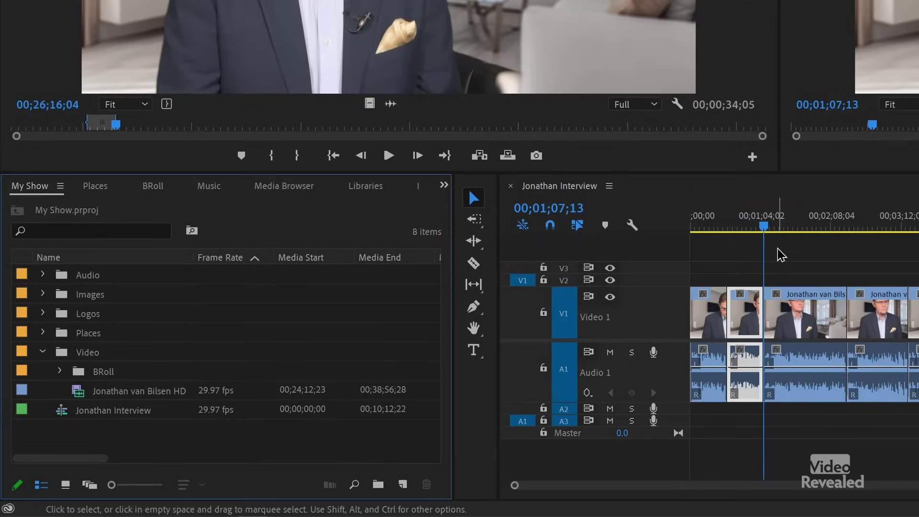
pyautogui.moveTo(777, 225); pyautogui.dragTo(827, 225)
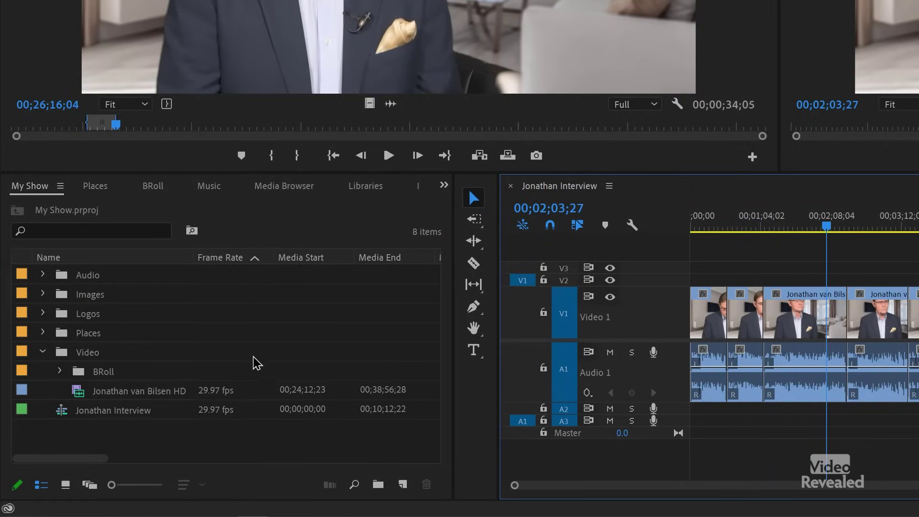
# Step: Rename the interview sequence in the project as Selects
pyautogui.click(96, 418)
pyautogui.click(117, 412)
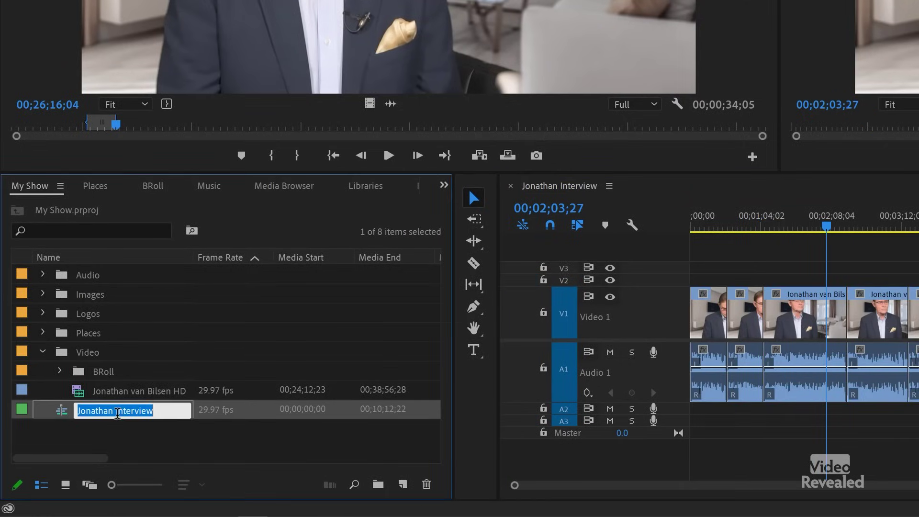
pyautogui.write('Selects')
pyautogui.press('Return')
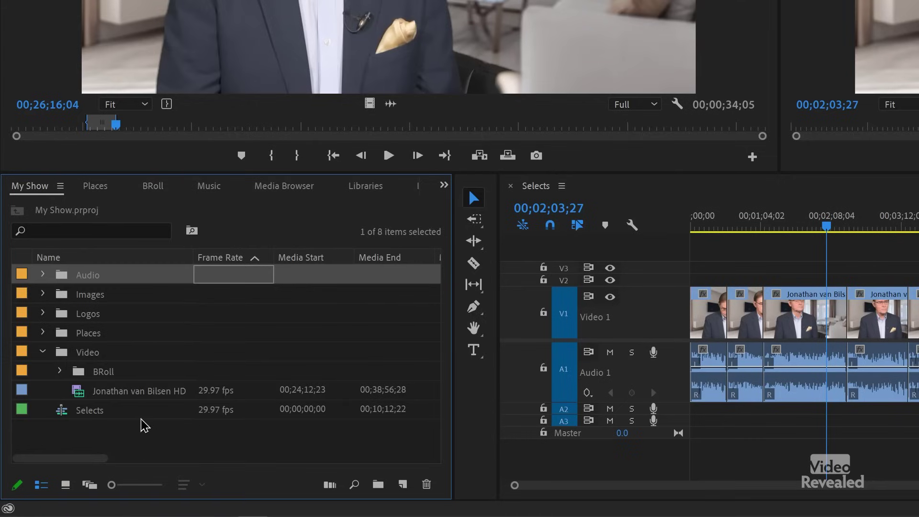
# Step: Duplicate the Selects sequence in the project
pyautogui.doubleClick(65, 412)
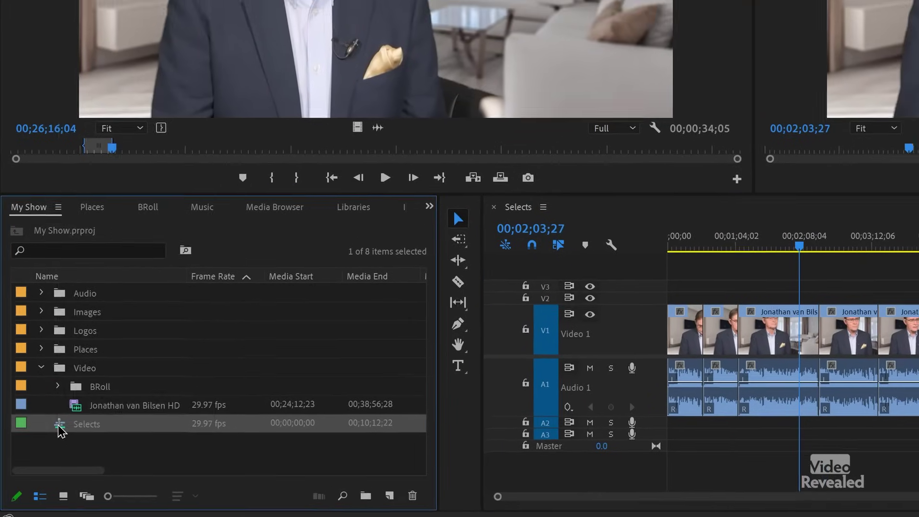
pyautogui.rightClick(62, 410)
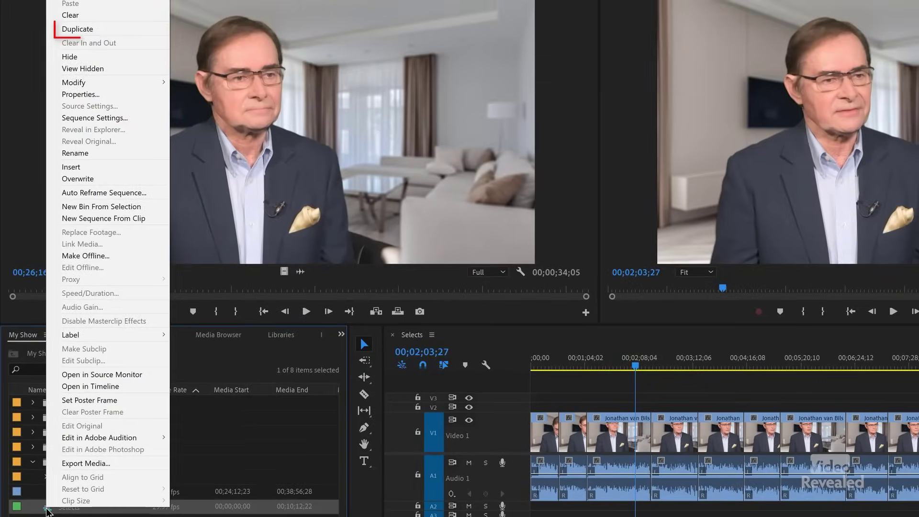
pyautogui.click(96, 30)
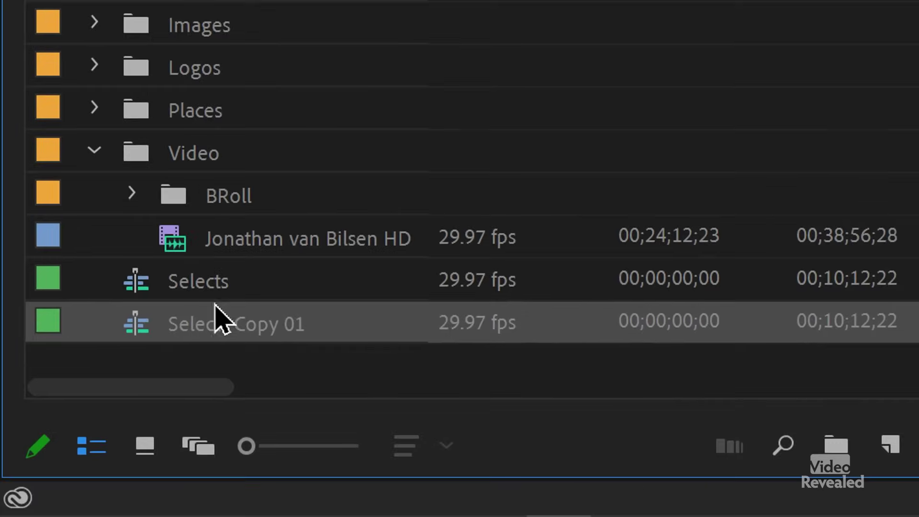
# Step: Rename the duplicated sequence as Rough-01 and open it in the timeline
pyautogui.click(216, 314)
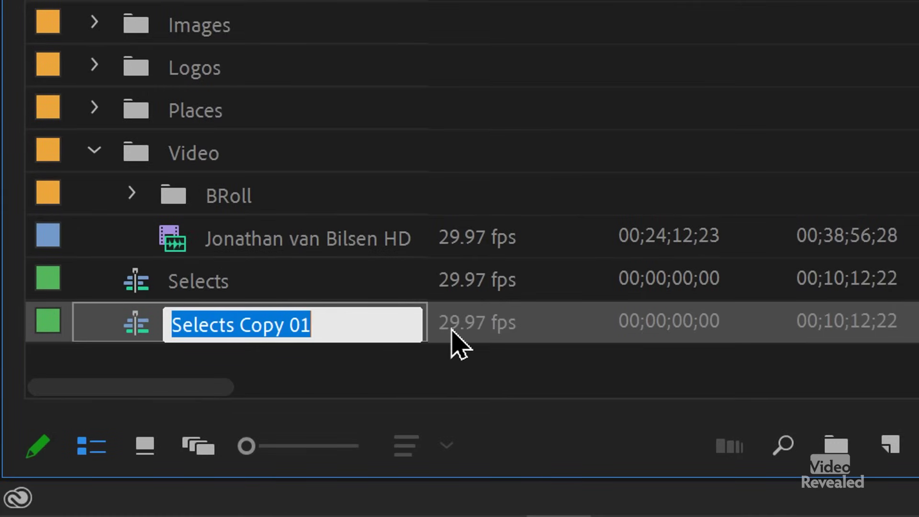
pyautogui.write('Rough-')
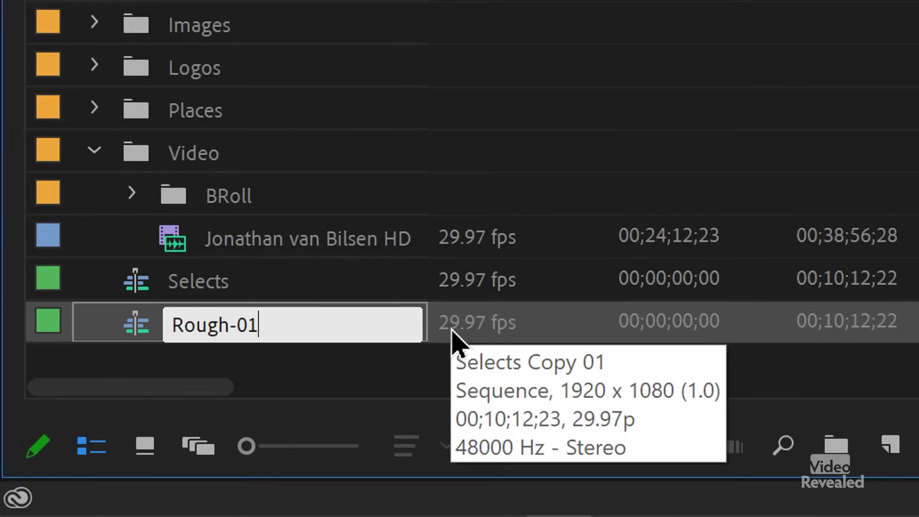
pyautogui.press('Return')
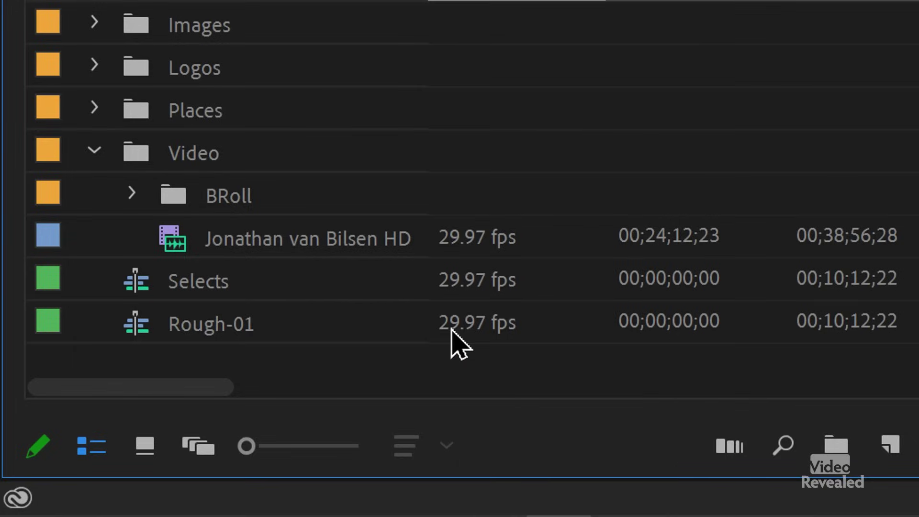
pyautogui.doubleClick(137, 327)
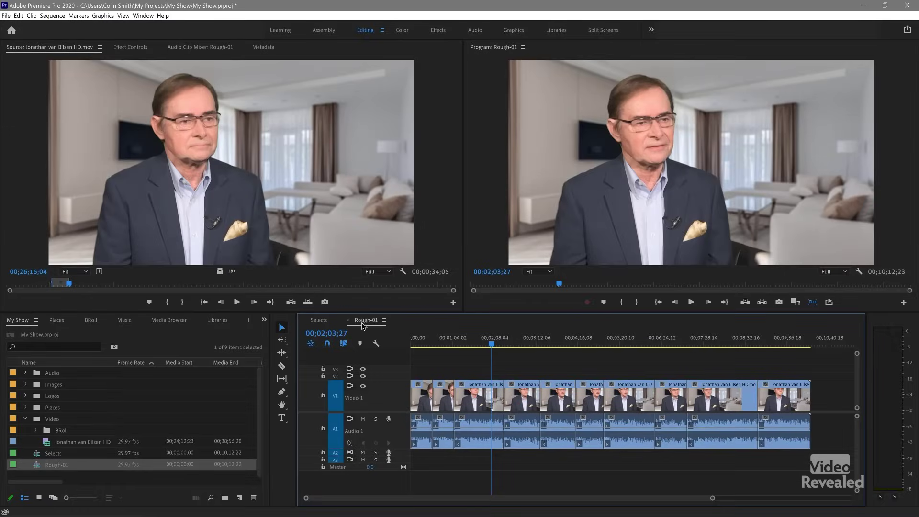
# Step: Switch between the Selects and Rough-01 sequences to compare them, and close Selects so only Rough-01 is open in the timeline
pyautogui.click(318, 321)
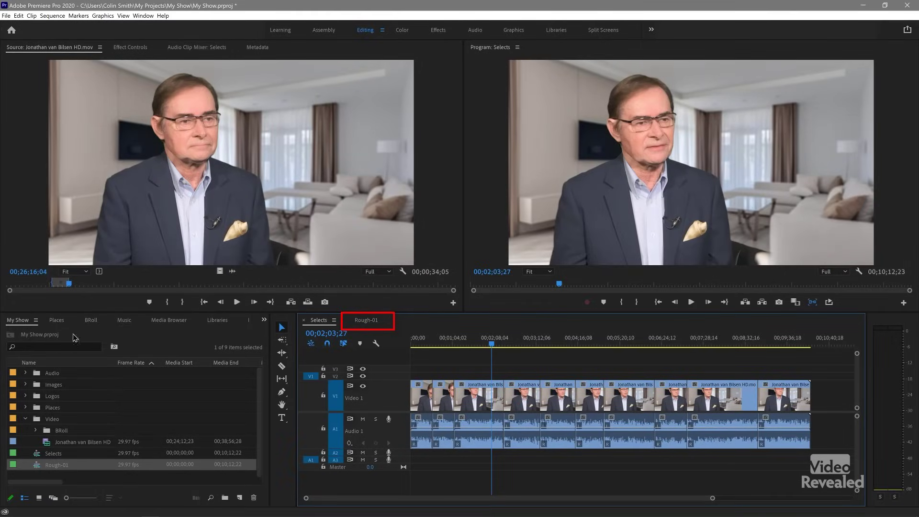
pyautogui.click(27, 324)
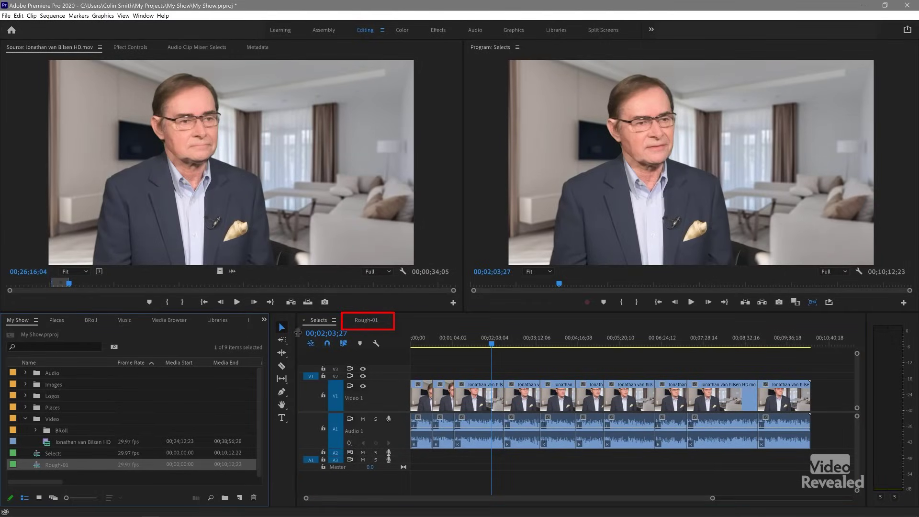
pyautogui.click(373, 321)
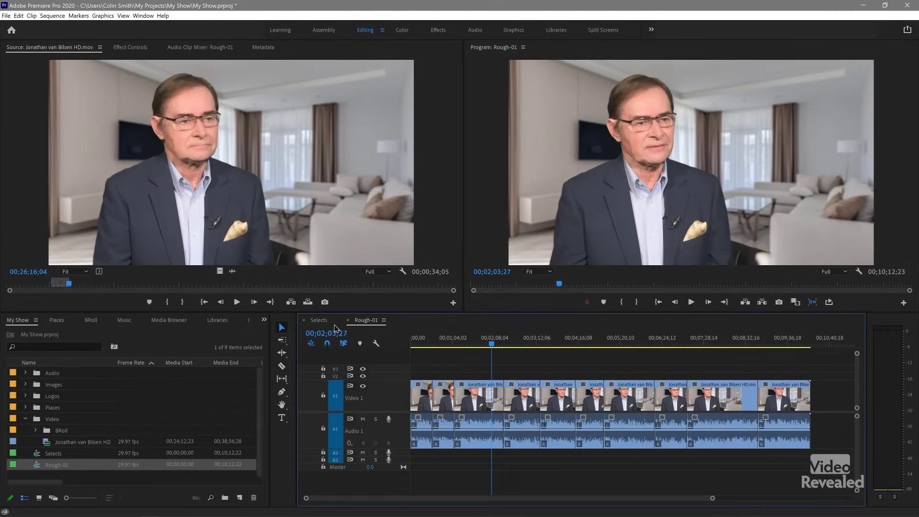
pyautogui.click(318, 321)
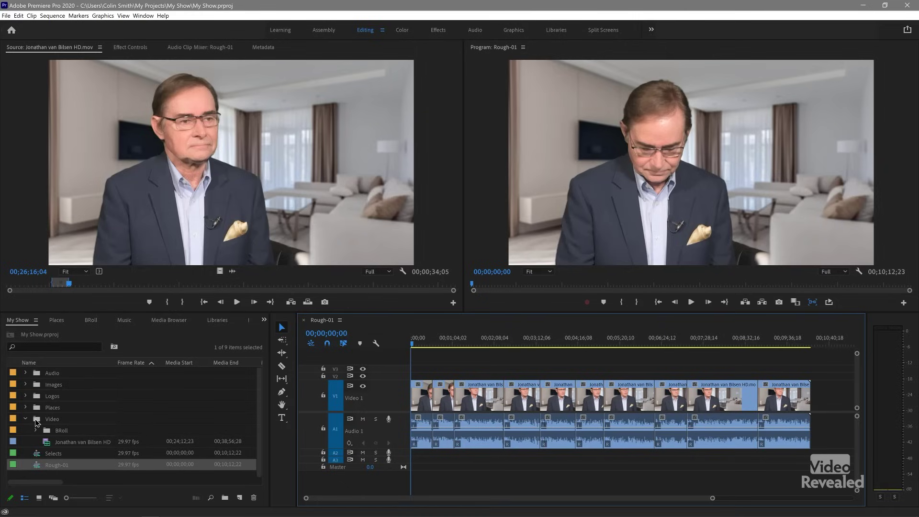
# Step: Open the BRoll bin, make its thumbnails smaller and look through its clips
pyautogui.doubleClick(44, 430)
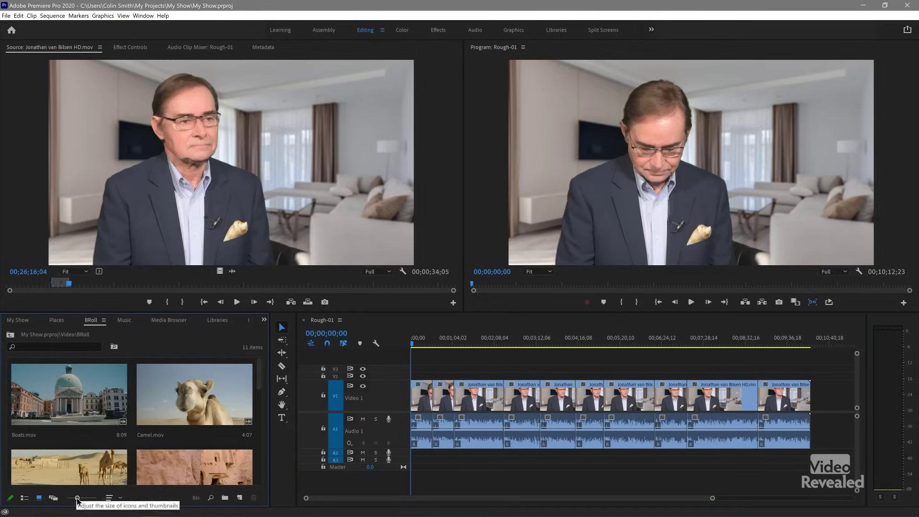
pyautogui.moveTo(77, 497); pyautogui.dragTo(66, 500)
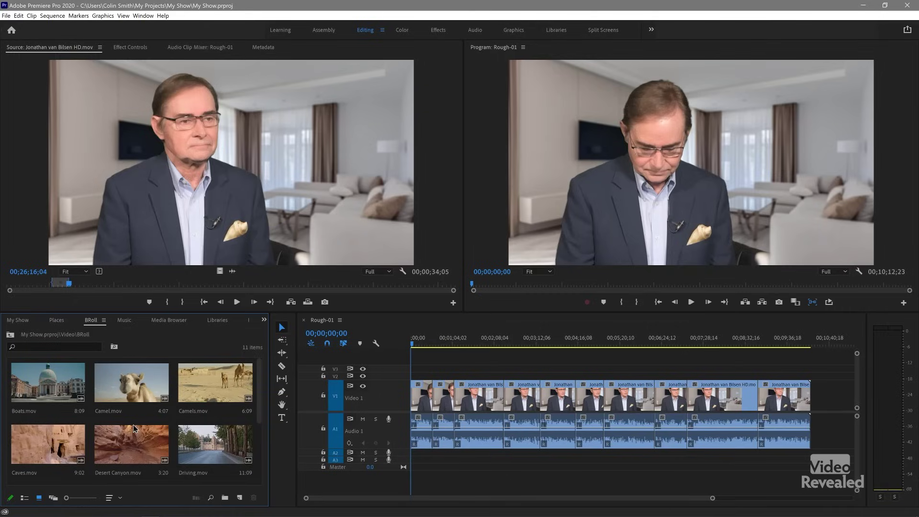
pyautogui.scroll(-4, 134, 427)
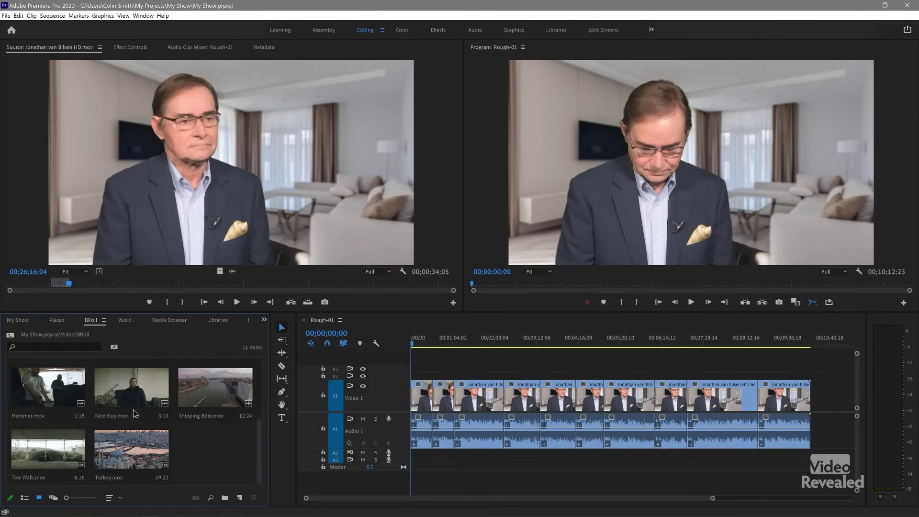
# Step: Bring the open Places bin forward and close it
pyautogui.click(57, 320)
pyautogui.click(71, 321)
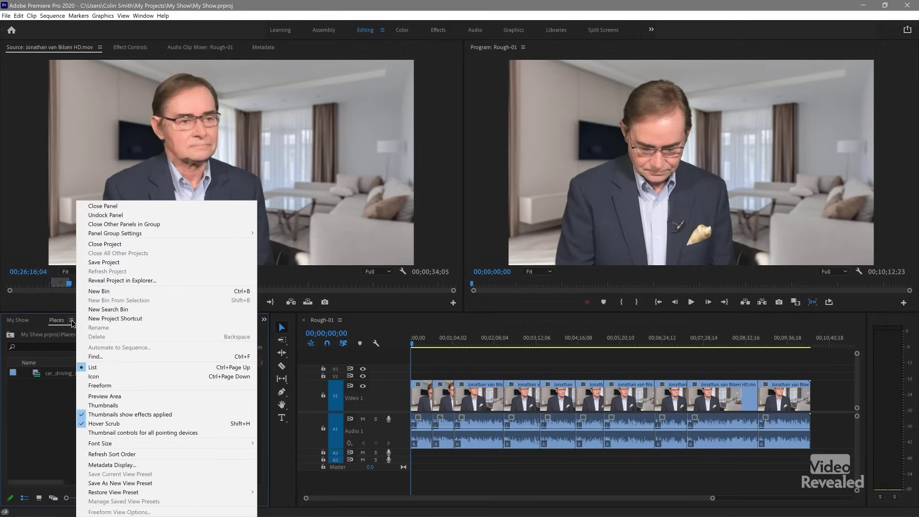
pyautogui.click(105, 206)
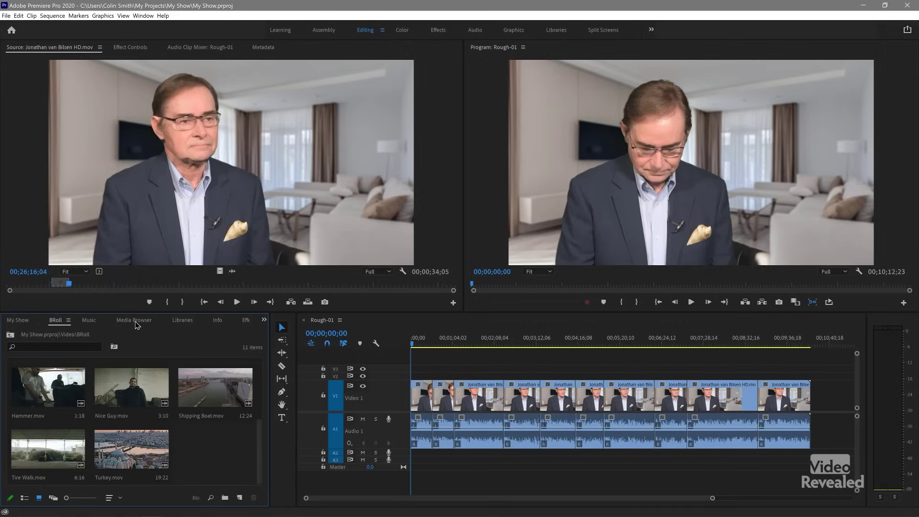
# Step: Open the Images bin from the My Show project and display its stills as thumbnails
pyautogui.click(24, 322)
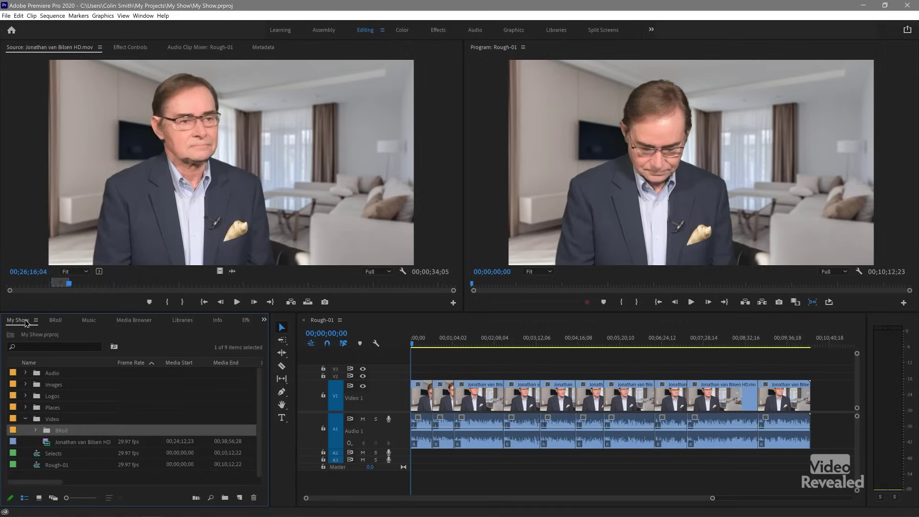
pyautogui.doubleClick(37, 388)
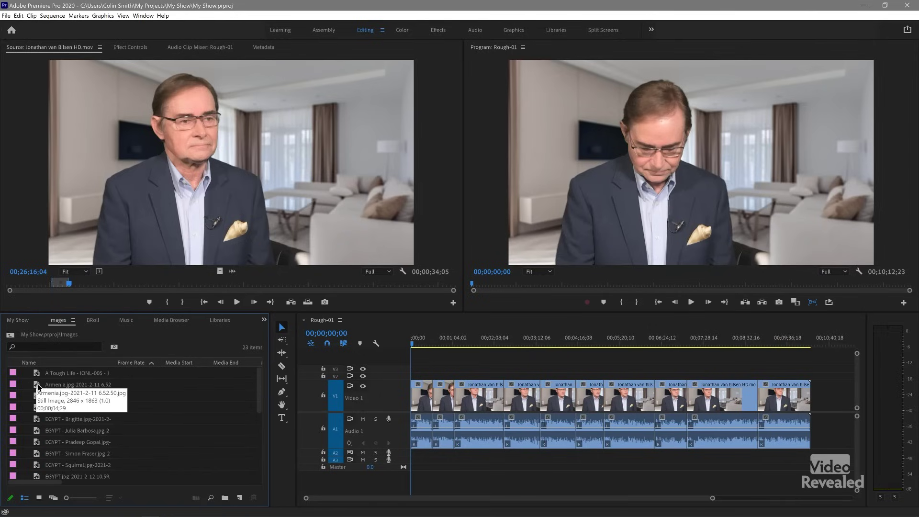
pyautogui.click(39, 499)
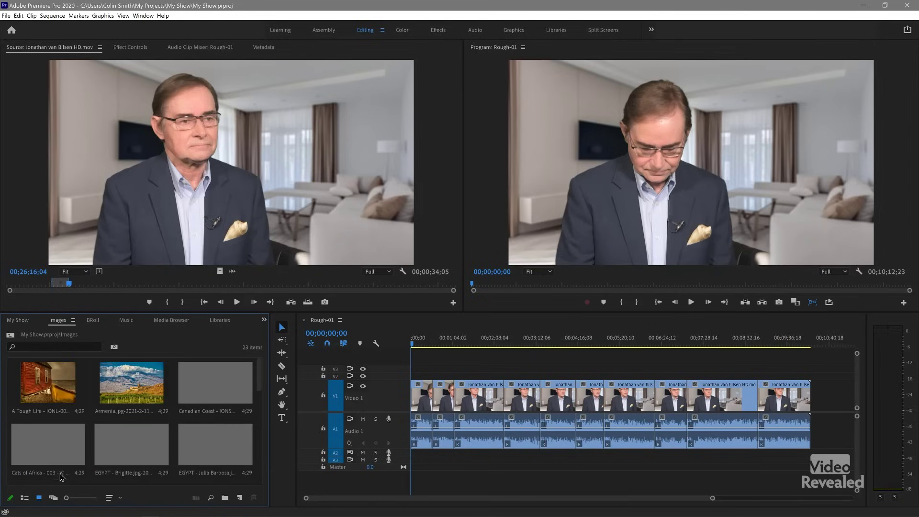
# Step: Ripple-trim about one second off the start of the first interview clip, up to where the speech begins, and play the result
pyautogui.click(405, 345)
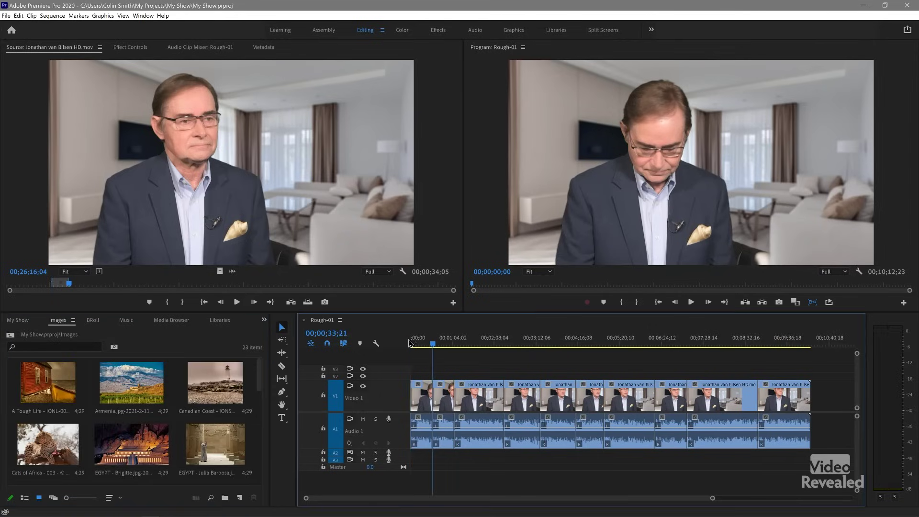
pyautogui.press('=')
pyautogui.press('=')
pyautogui.press('=')
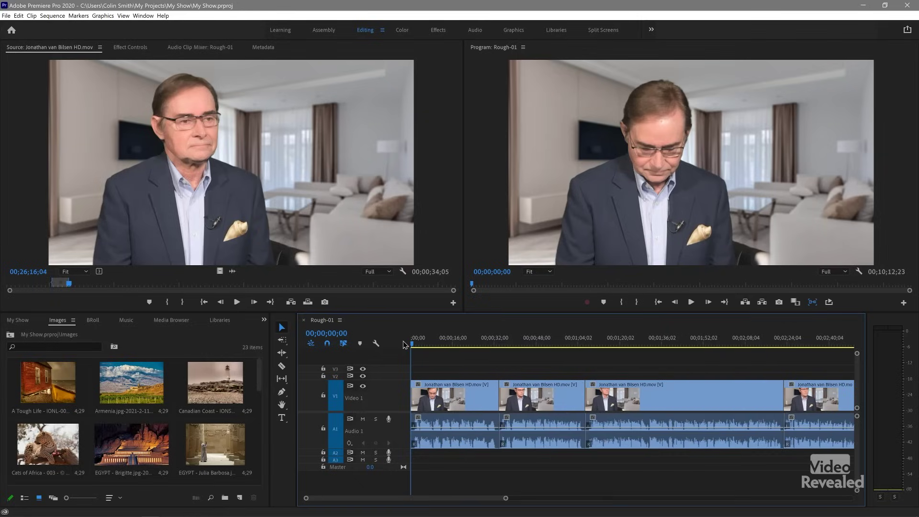
pyautogui.press('space')
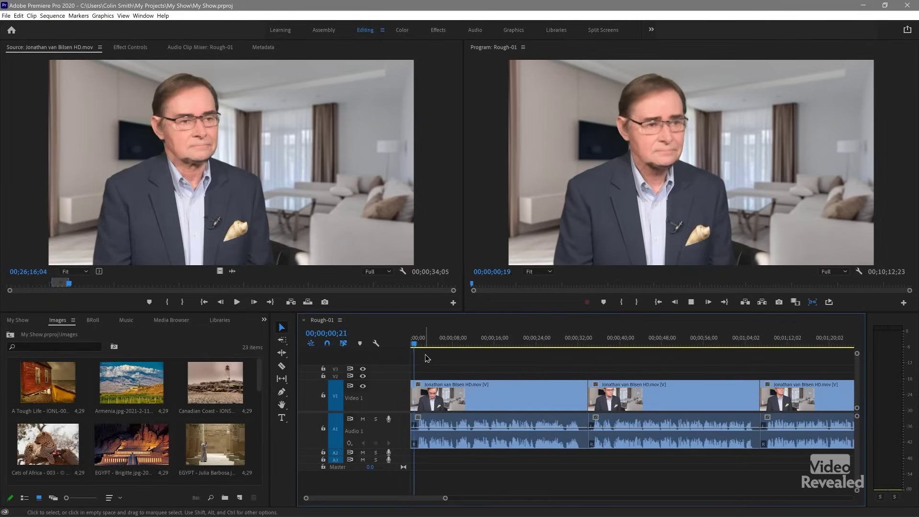
pyautogui.moveTo(423, 346); pyautogui.dragTo(400, 349)
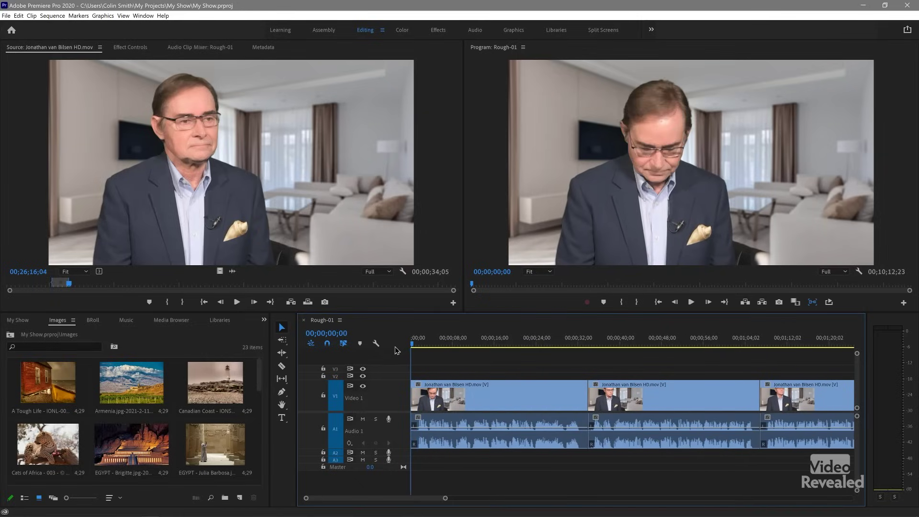
pyautogui.press('space')
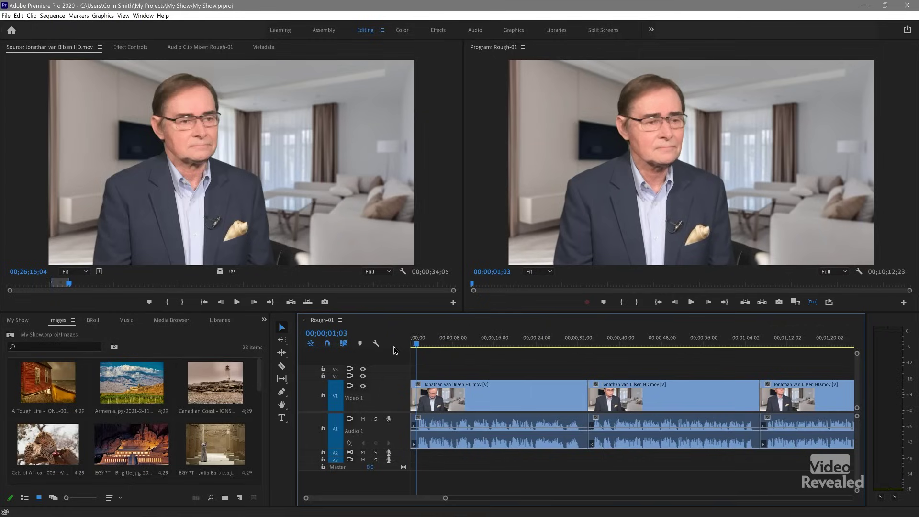
pyautogui.moveTo(425, 346); pyautogui.dragTo(401, 351)
pyautogui.press('space')
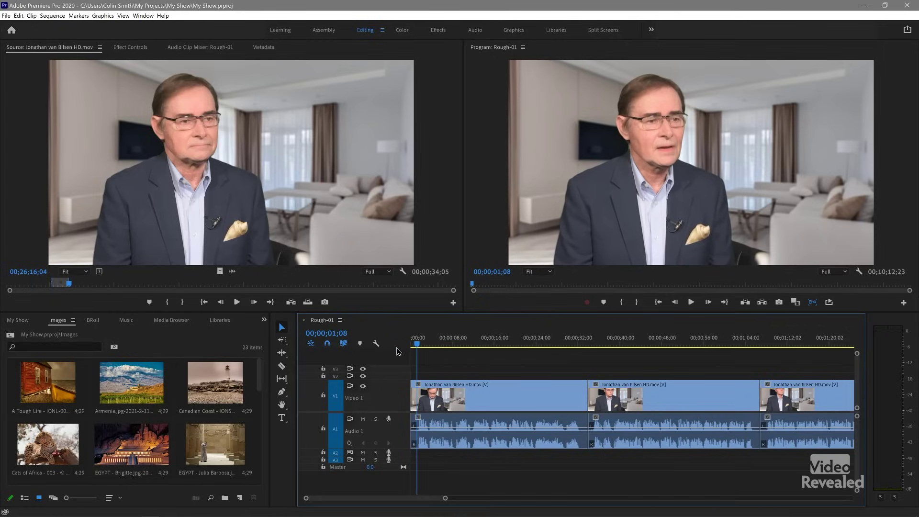
pyautogui.press('q')
pyautogui.press('space')
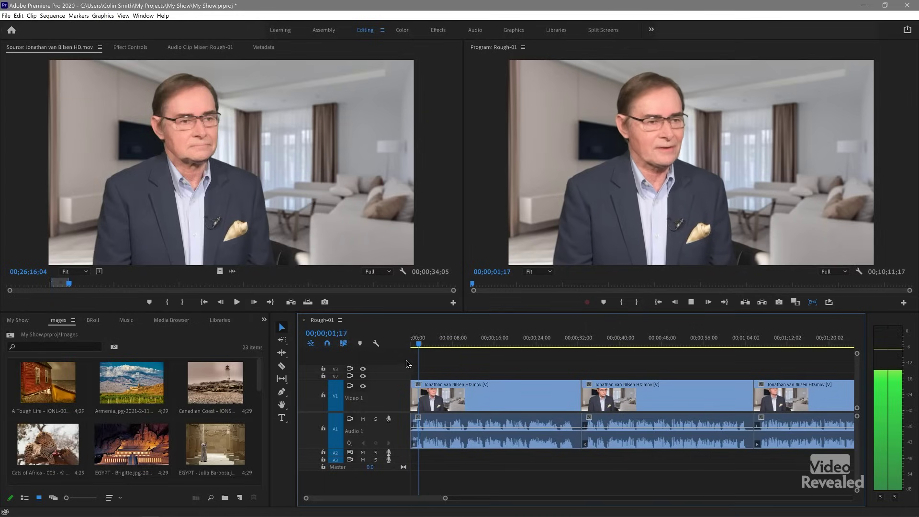
pyautogui.press('space')
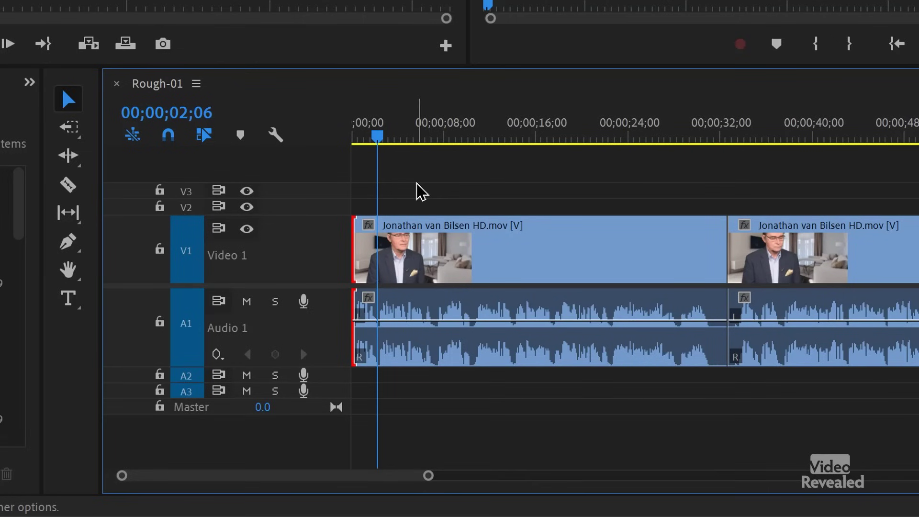
# Step: Add a transition at the start of the first clip and play the opening from the beginning of the sequence
pyautogui.moveTo(376, 136); pyautogui.dragTo(354, 138)
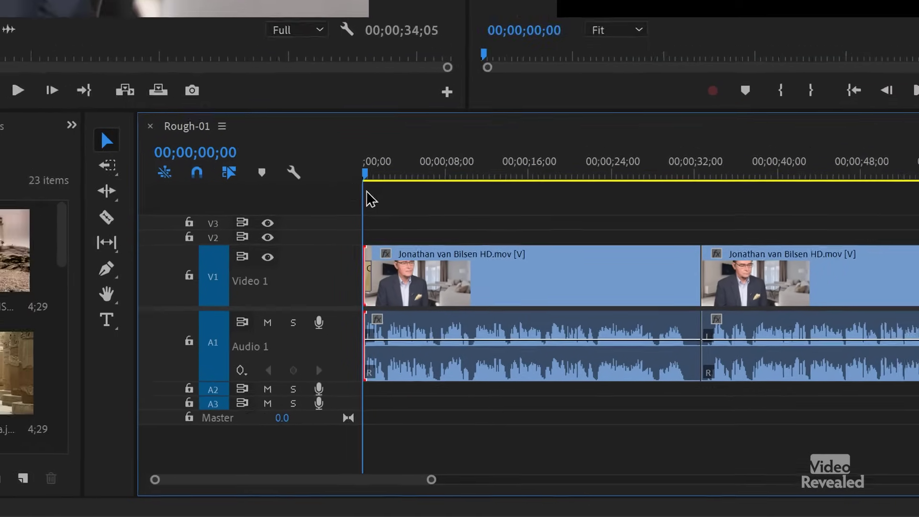
pyautogui.press('space')
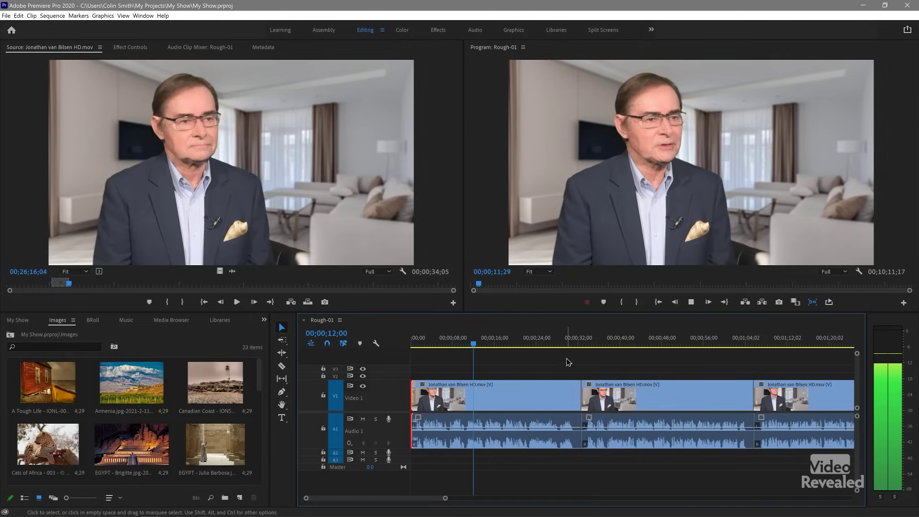
pyautogui.press('space')
# Step: Play across the cut between the first and second interview clips to check the jump
pyautogui.click(560, 338)
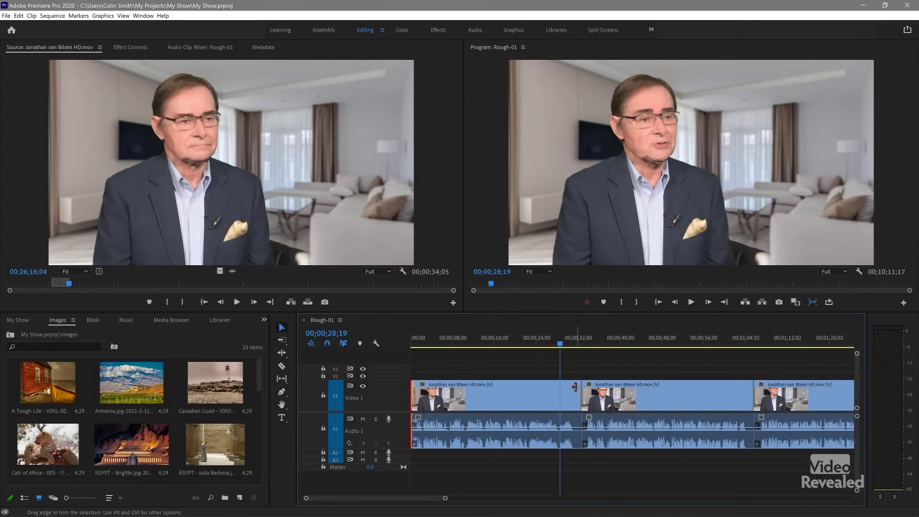
pyautogui.click(575, 346)
pyautogui.press('space')
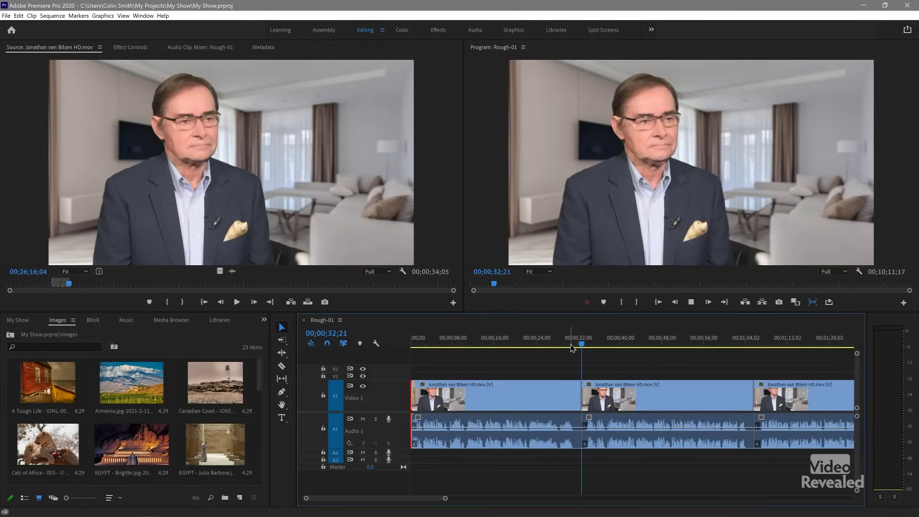
pyautogui.click(574, 340)
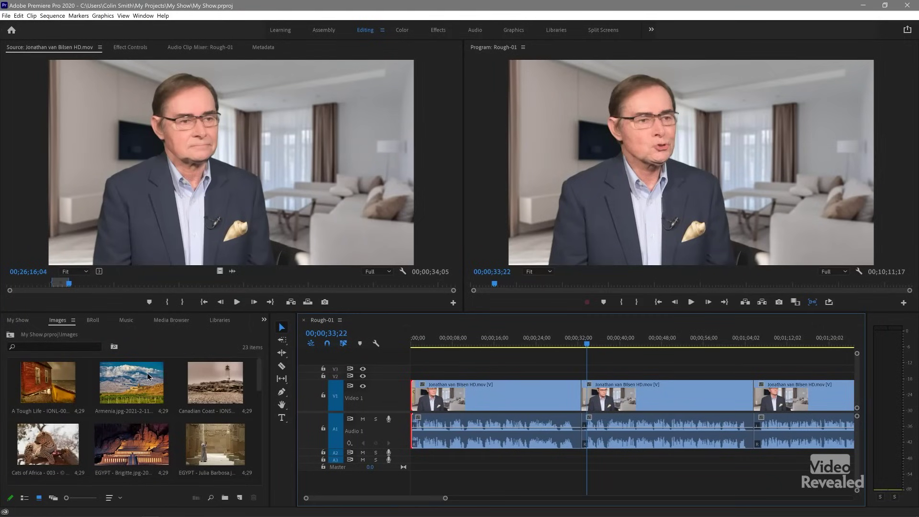
# Step: Place the Canadian Coast image on V2 over the cut between the first and second interview clips, and make track V2 taller
pyautogui.click(214, 385)
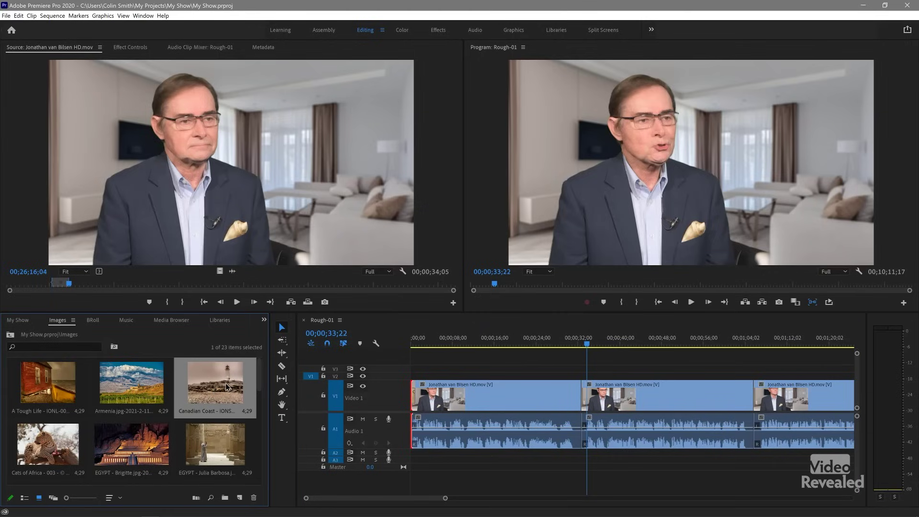
pyautogui.moveTo(587, 345); pyautogui.dragTo(595, 345)
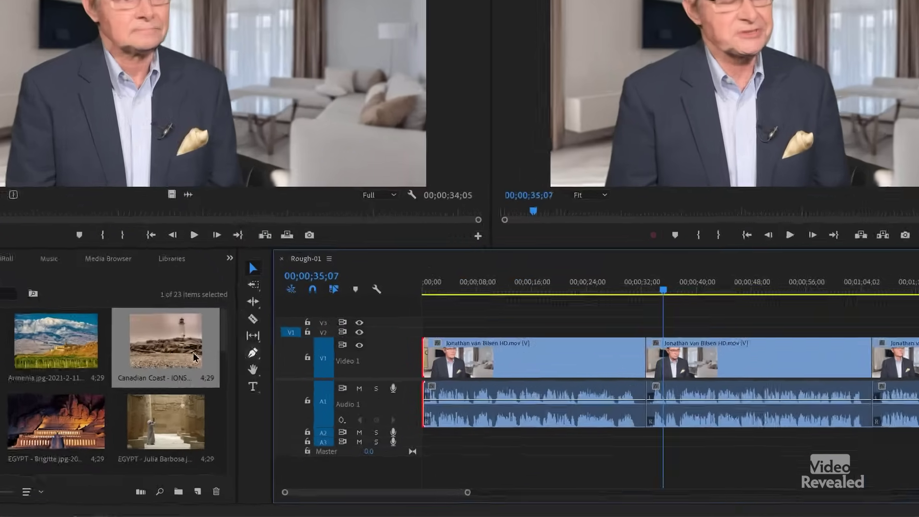
pyautogui.moveTo(215, 384); pyautogui.dragTo(519, 364)
pyautogui.moveTo(612, 268); pyautogui.dragTo(718, 289)
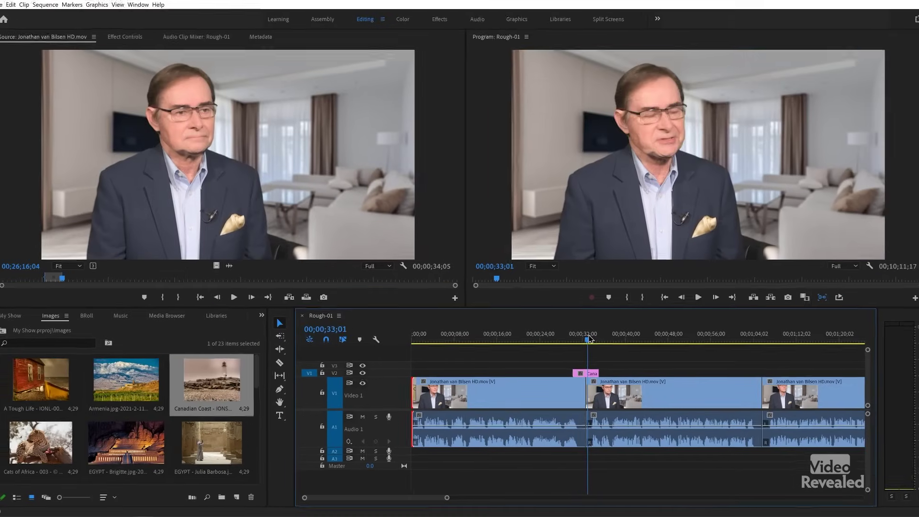
pyautogui.moveTo(709, 234); pyautogui.dragTo(704, 234)
pyautogui.moveTo(577, 342); pyautogui.dragTo(583, 342)
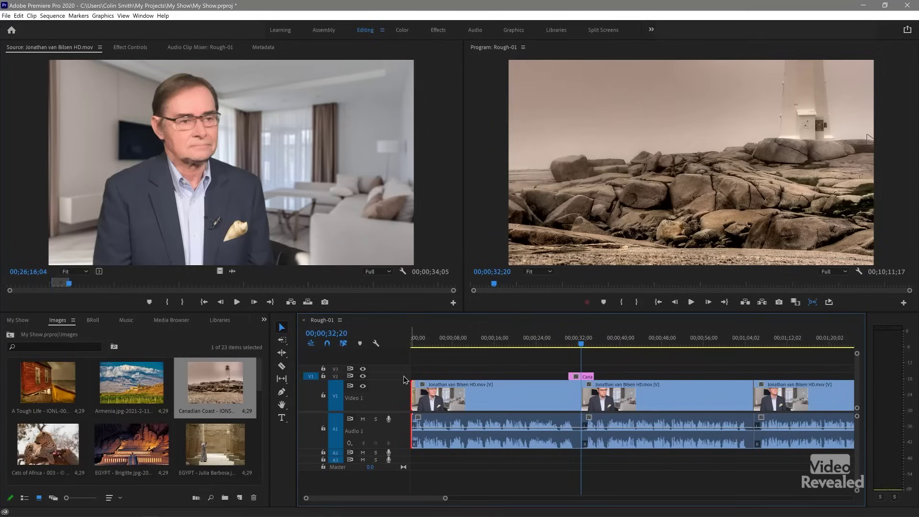
pyautogui.scroll(1, 403, 377)
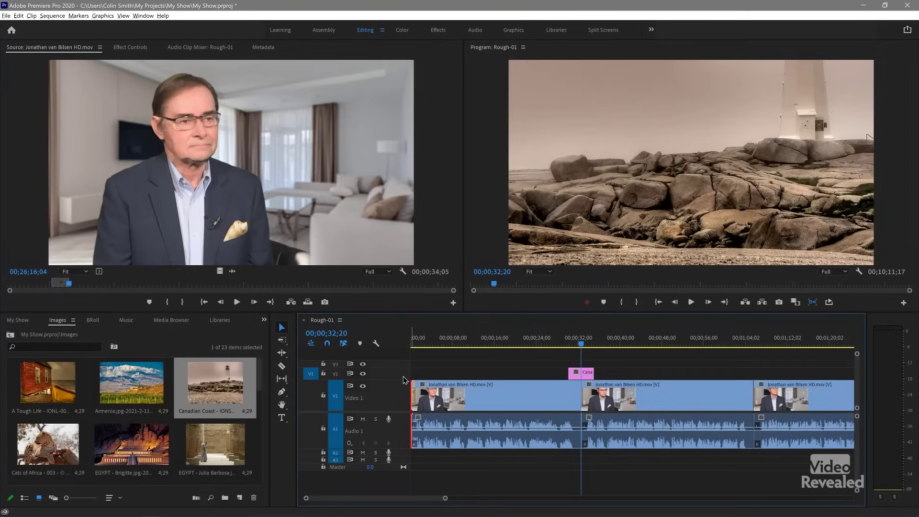
pyautogui.scroll(1, 403, 379)
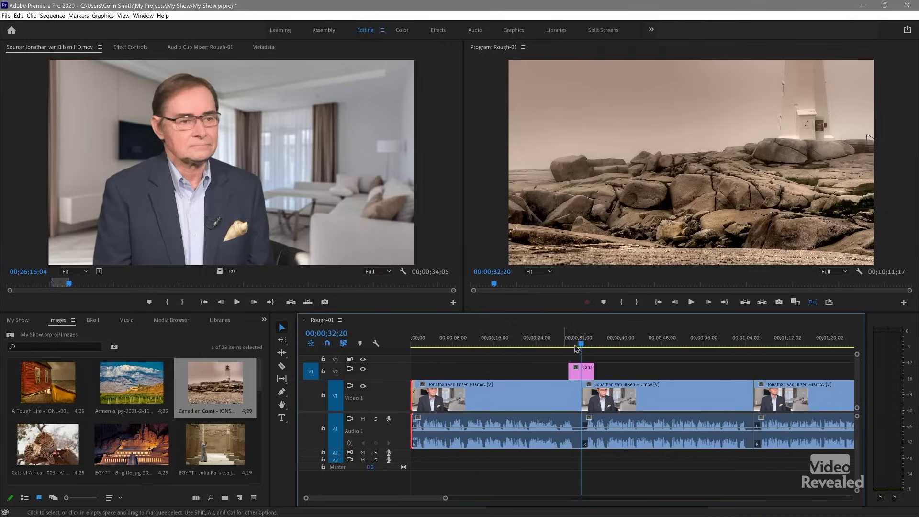
# Step: Play Rough-01 from just before the Canadian Coast image to review how it covers the cut
pyautogui.moveTo(581, 344); pyautogui.dragTo(567, 346)
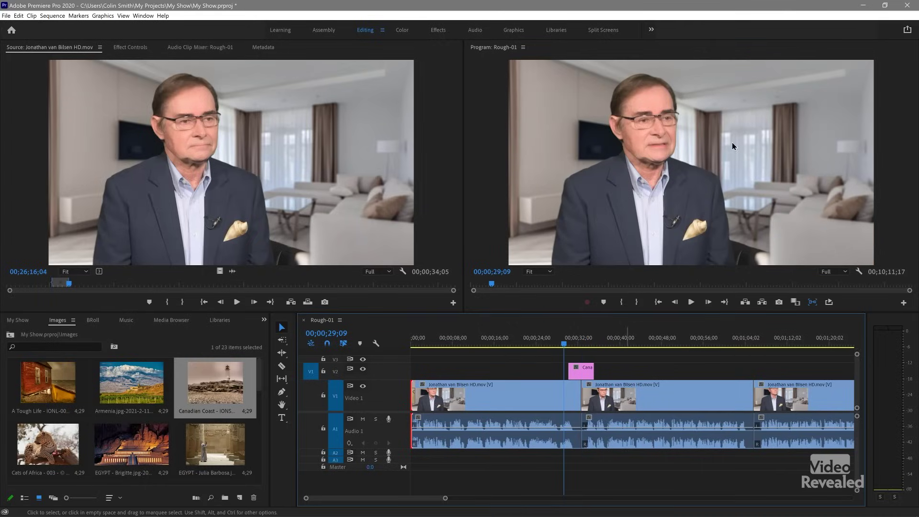
pyautogui.click(691, 302)
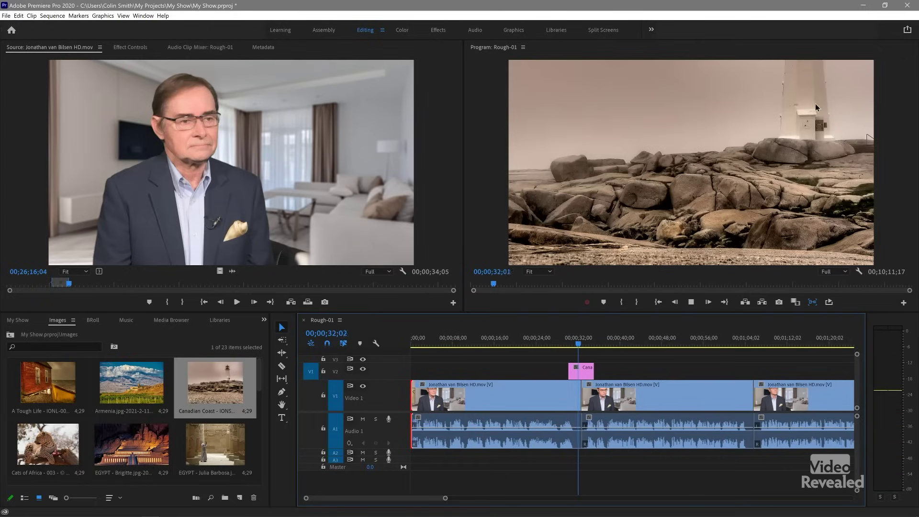
pyautogui.press('space')
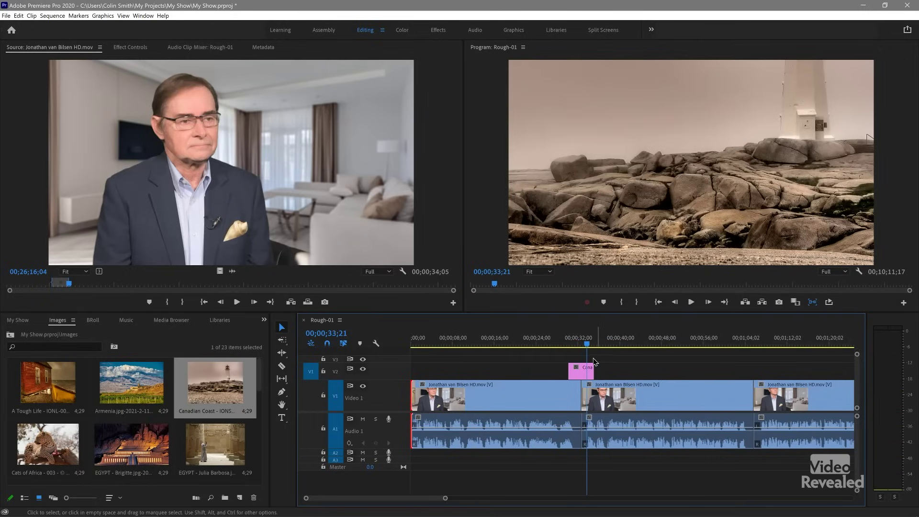
pyautogui.moveTo(585, 343); pyautogui.dragTo(592, 343)
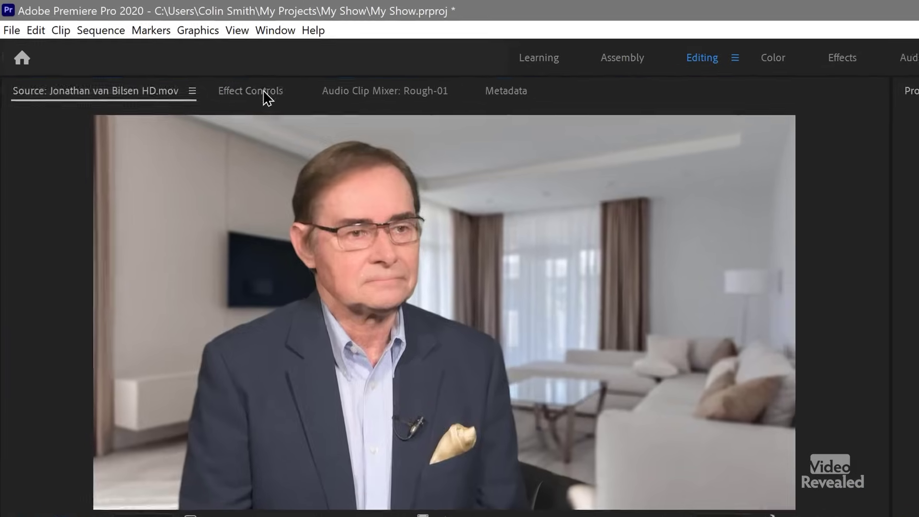
# Step: Reframe the Canadian Coast image by setting its Motion Position to 931.0, 917.0, and play the reframed shot in the sequence
pyautogui.click(264, 91)
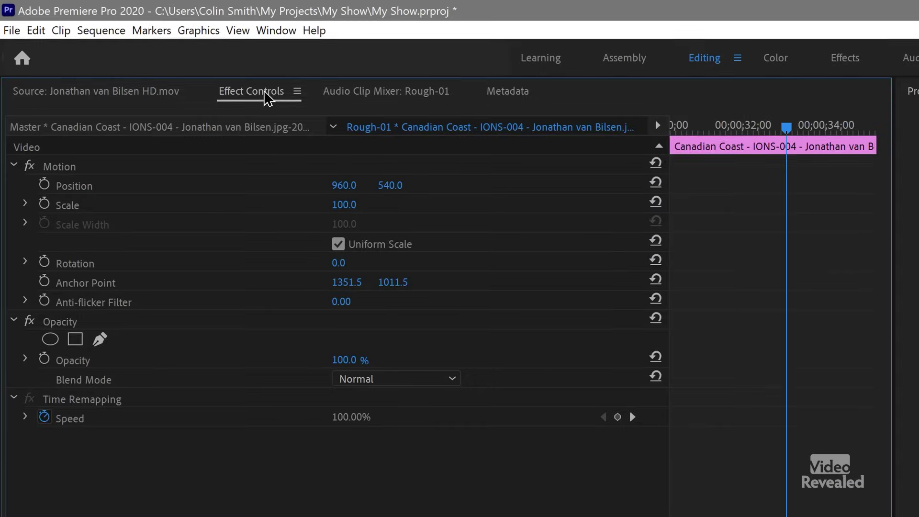
pyautogui.click(14, 165)
pyautogui.click(14, 185)
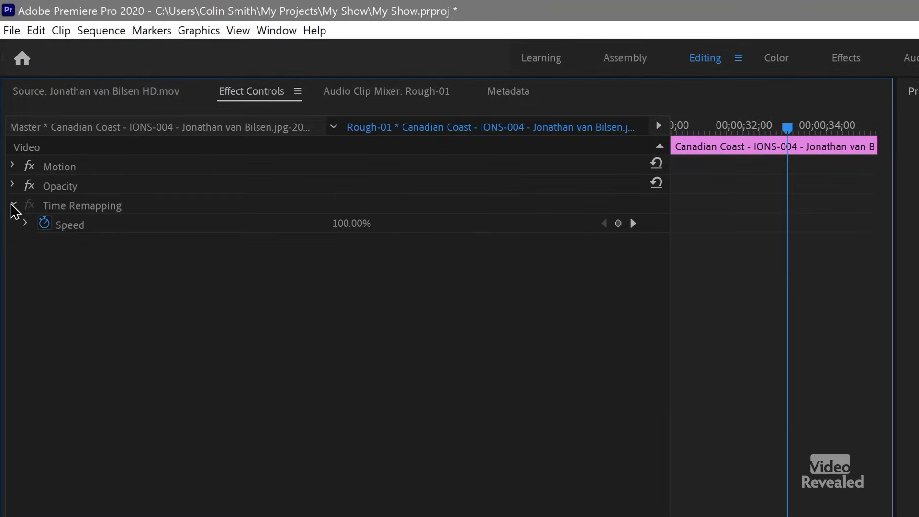
pyautogui.click(14, 206)
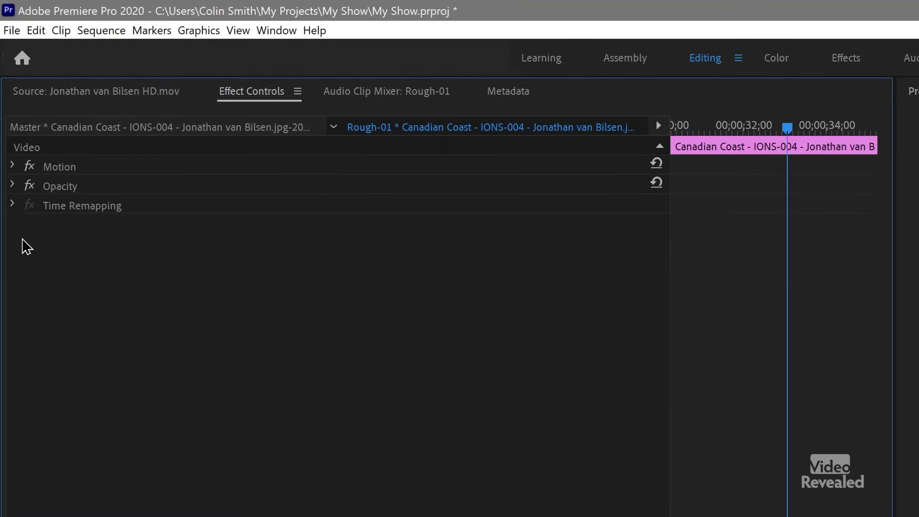
pyautogui.click(14, 167)
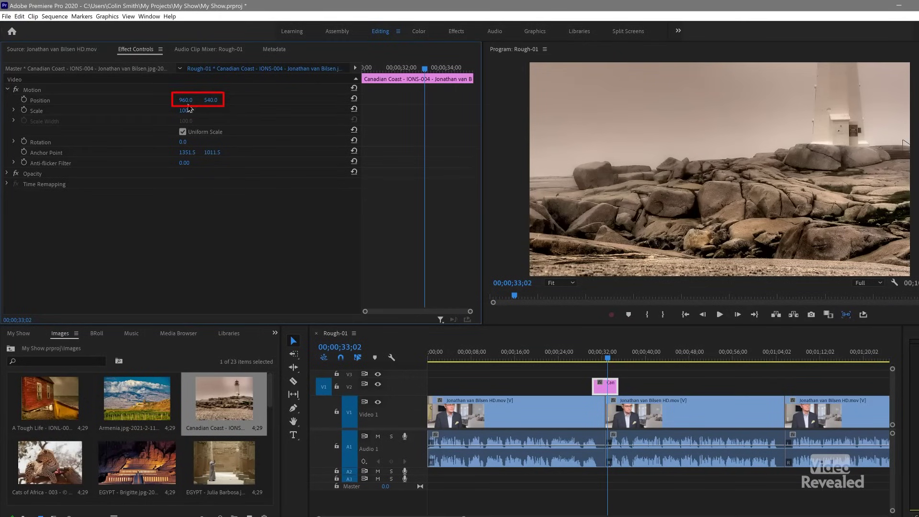
pyautogui.moveTo(184, 102)
pyautogui.mouseDown()
pyautogui.moveTo(171, 102)
pyautogui.moveTo(260, 101)
pyautogui.mouseUp()
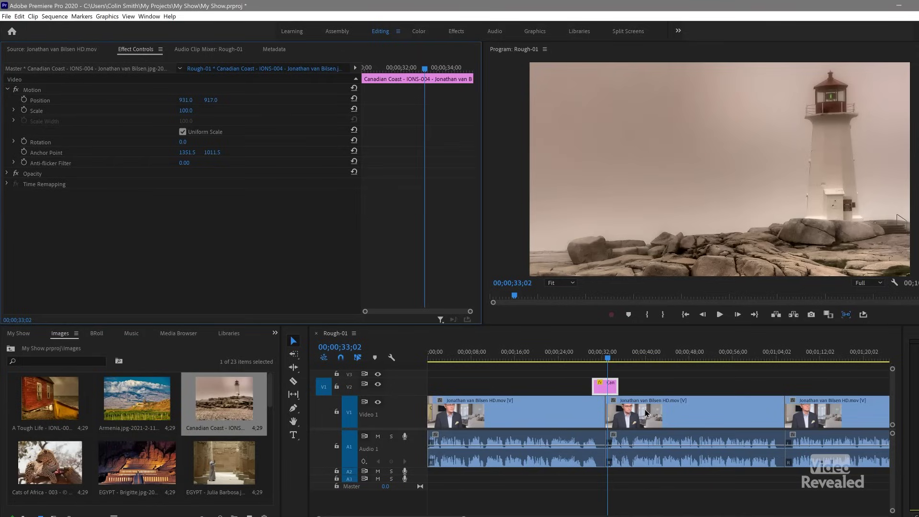
pyautogui.click(588, 360)
pyautogui.press('space')
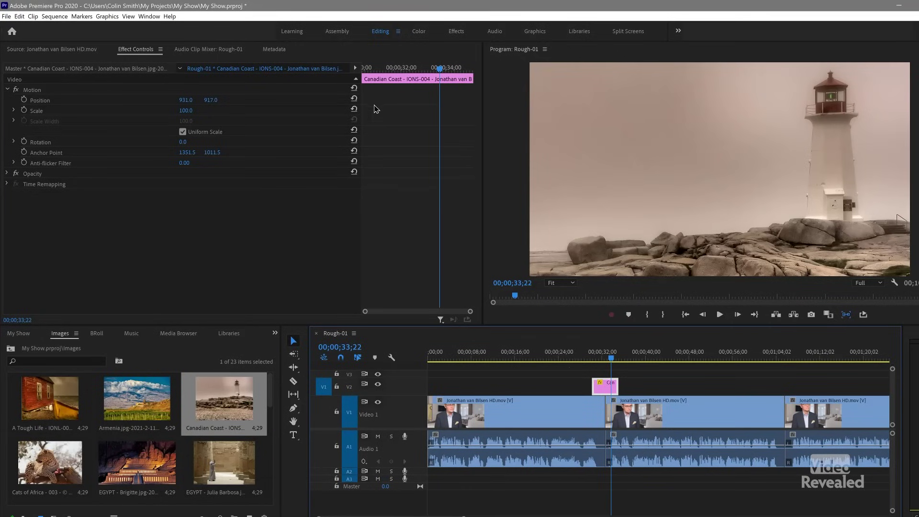
# Step: Widen the keyframe timeline in Effect Controls and scrub through the Canadian Coast clip from its start to its end
pyautogui.moveTo(361, 109); pyautogui.dragTo(299, 114)
pyautogui.moveTo(394, 67); pyautogui.dragTo(298, 68)
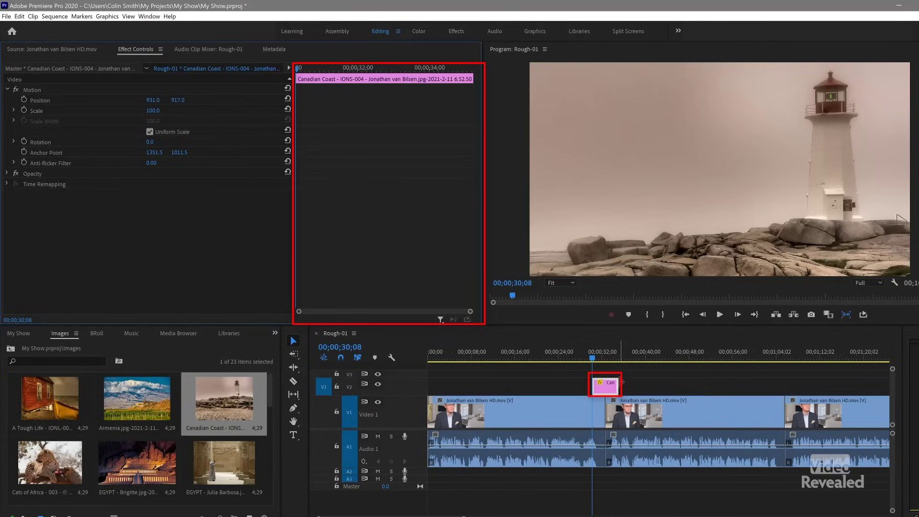
pyautogui.moveTo(316, 68)
pyautogui.mouseDown()
pyautogui.moveTo(307, 68)
pyautogui.moveTo(398, 68)
pyautogui.moveTo(348, 72)
pyautogui.mouseUp()
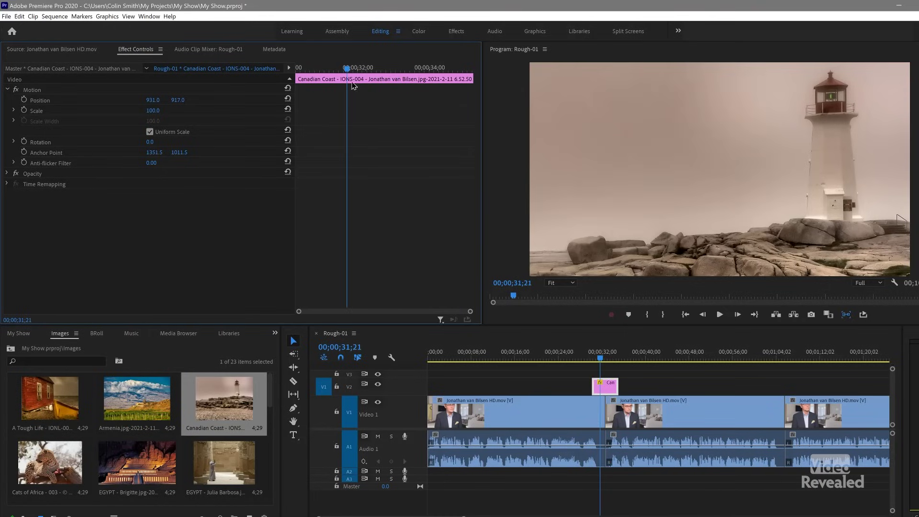
pyautogui.moveTo(347, 67); pyautogui.dragTo(482, 74)
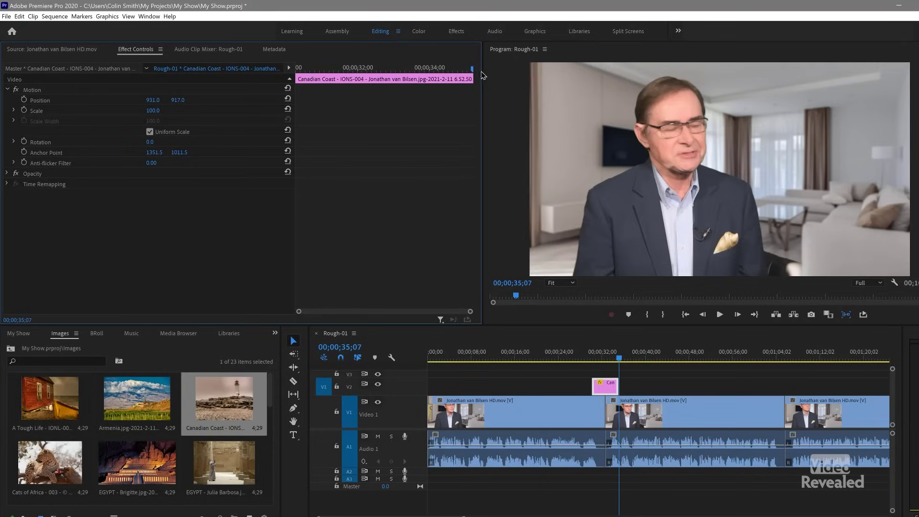
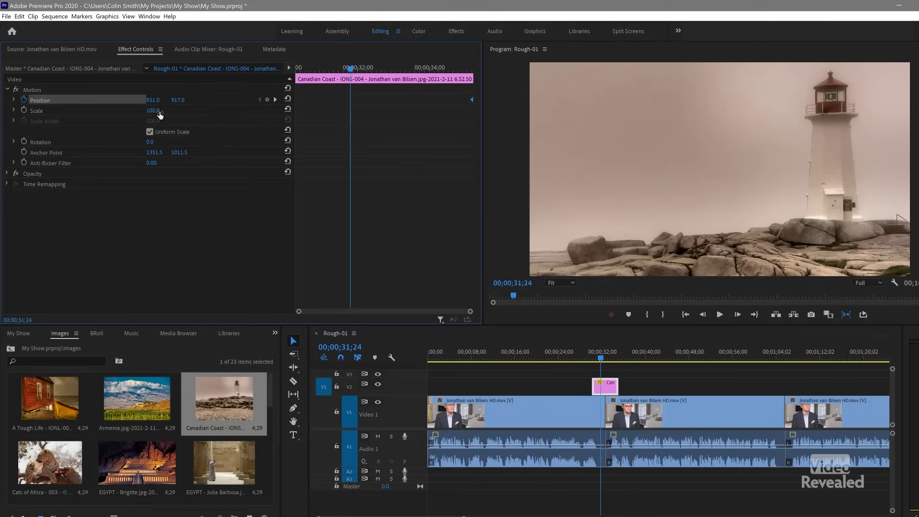
# Step: Turn on Scale keyframing for the Canadian Coast image, keeping 100 at its end and adding a keyframe of 119 earlier in the clip
pyautogui.moveTo(153, 110); pyautogui.dragTo(168, 110)
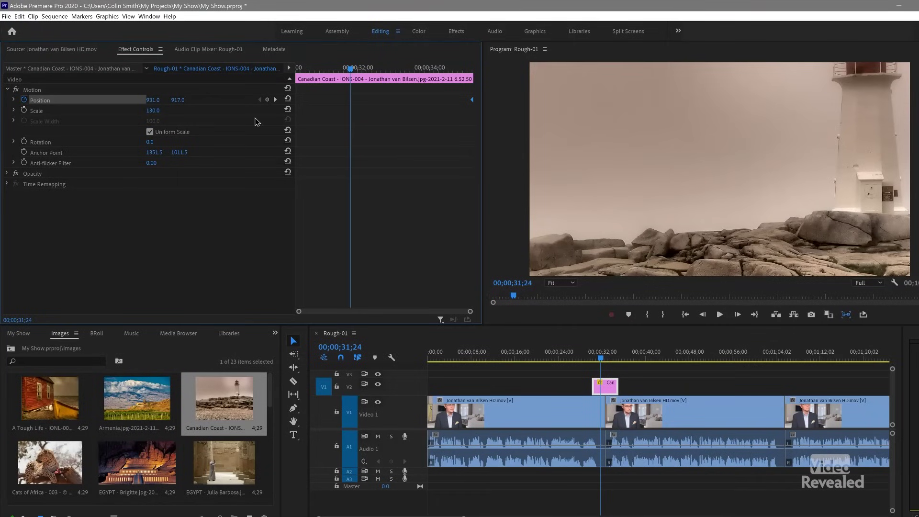
pyautogui.click(288, 109)
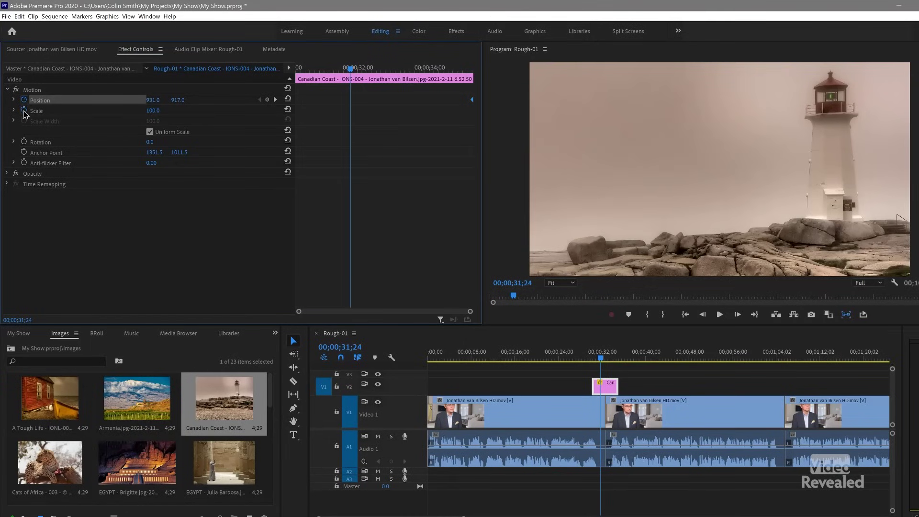
pyautogui.click(24, 110)
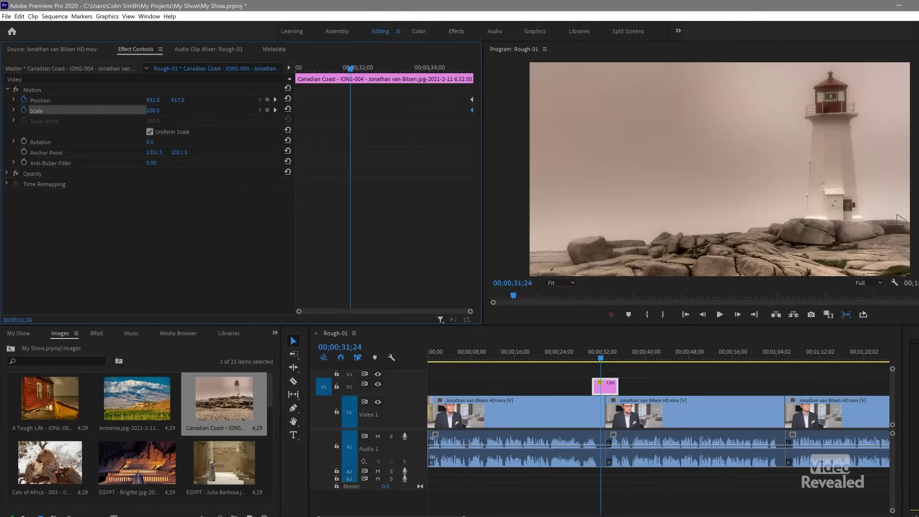
pyautogui.moveTo(152, 111); pyautogui.dragTo(158, 114)
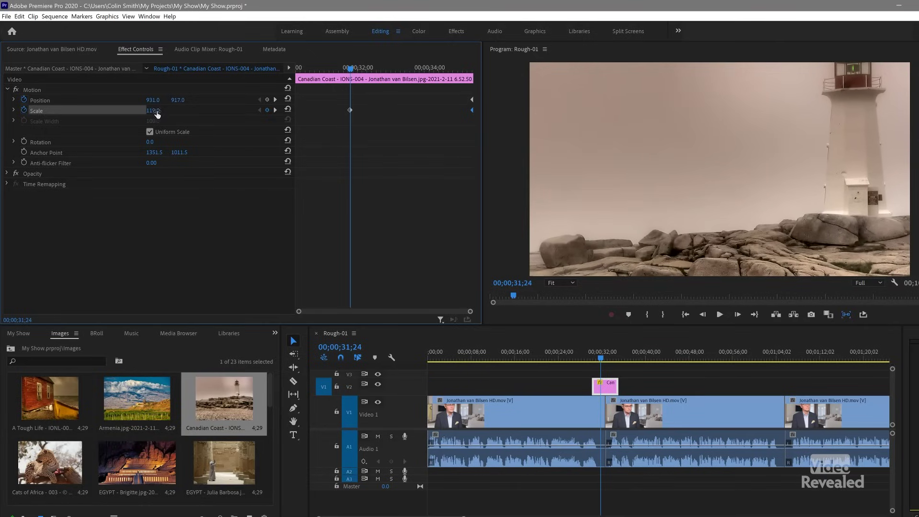
# Step: Keyframe the image's Position at 931.0, 812.0, move it and the Scale keyframe to the clip's start, and play the animation
pyautogui.moveTo(177, 100); pyautogui.dragTo(128, 100)
pyautogui.moveTo(356, 72); pyautogui.dragTo(269, 125)
pyautogui.moveTo(331, 74); pyautogui.dragTo(271, 96)
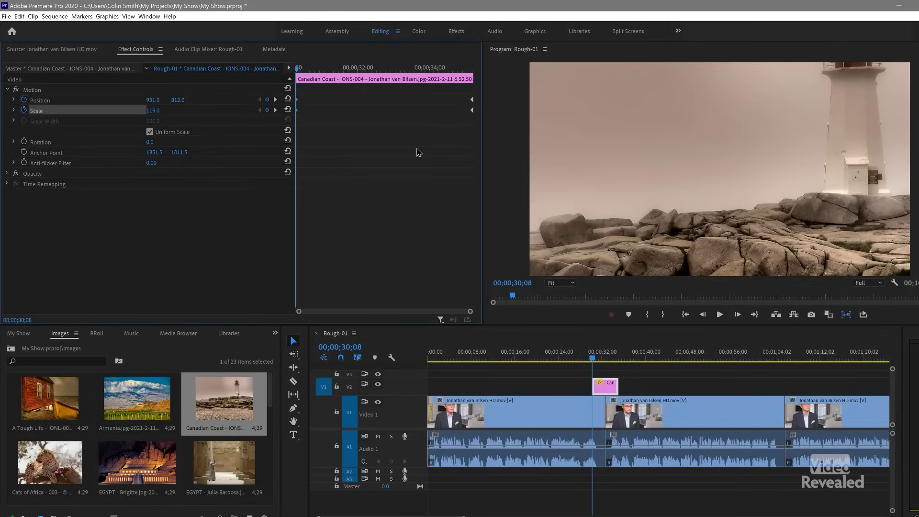
pyautogui.press('space')
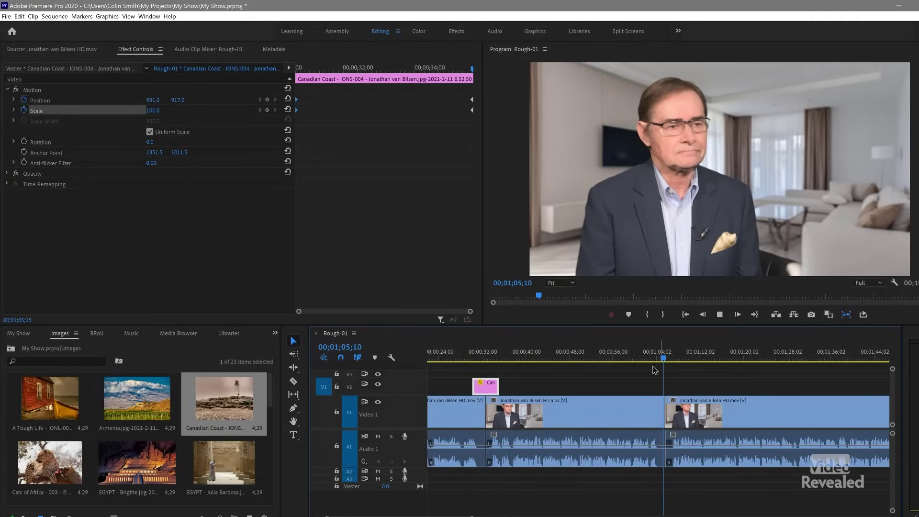
# Step: Select Turkey.mov in the BRoll bin and adjust the Rough-01 track heights so all video and audio tracks are equally tall
pyautogui.click(56, 338)
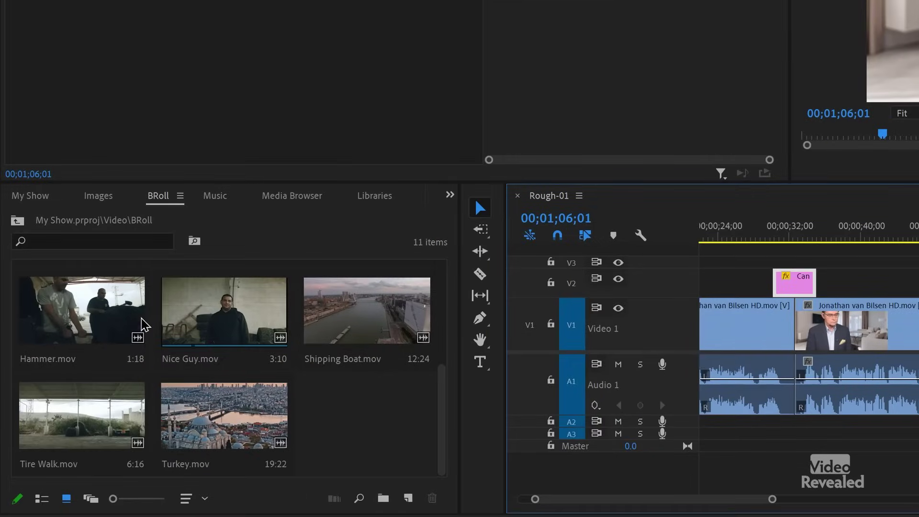
pyautogui.click(210, 416)
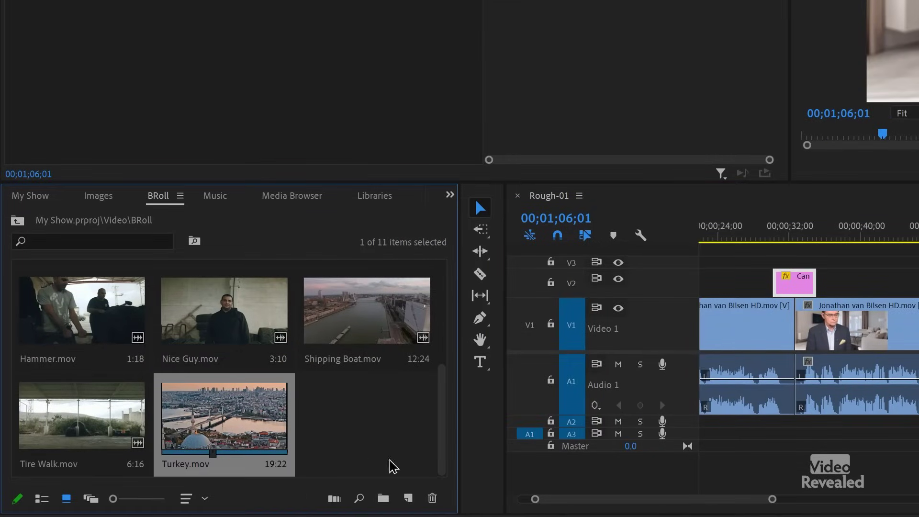
pyautogui.scroll(-2, 614, 390)
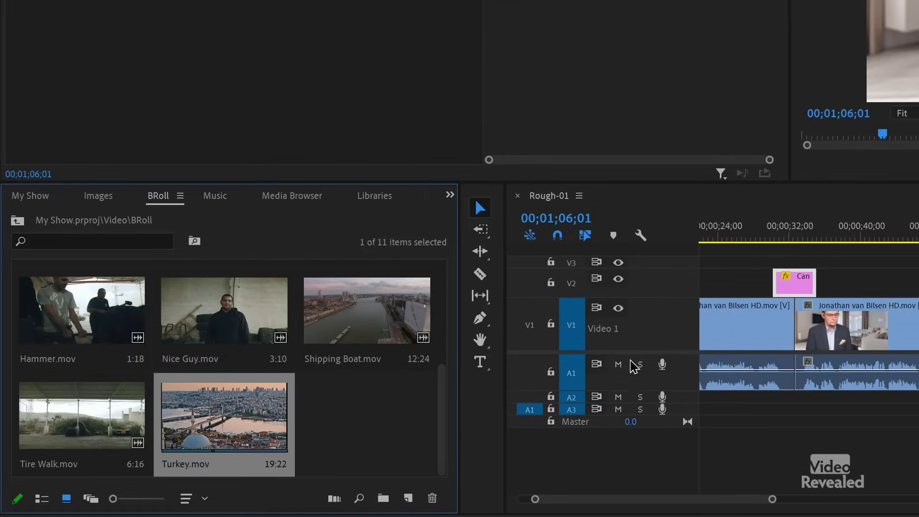
pyautogui.scroll(-2, 651, 331)
pyautogui.scroll(-2, 651, 334)
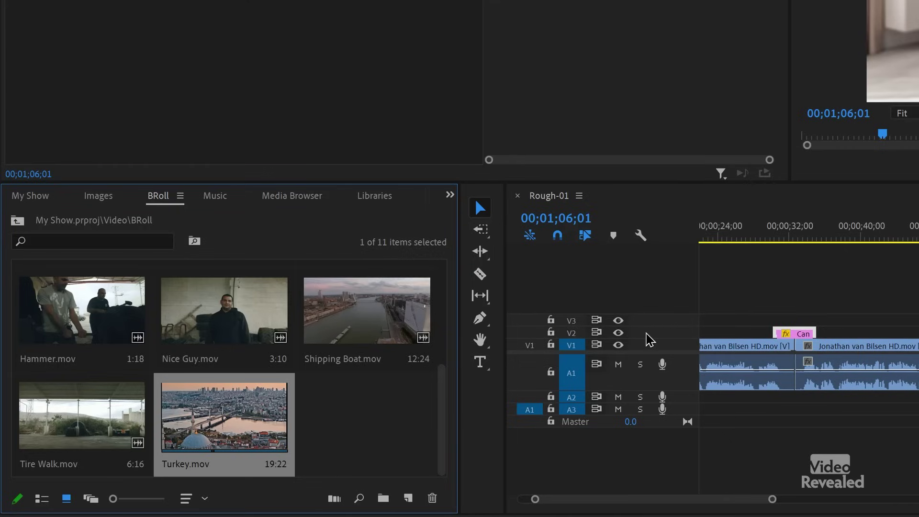
pyautogui.scroll(3, 649, 340)
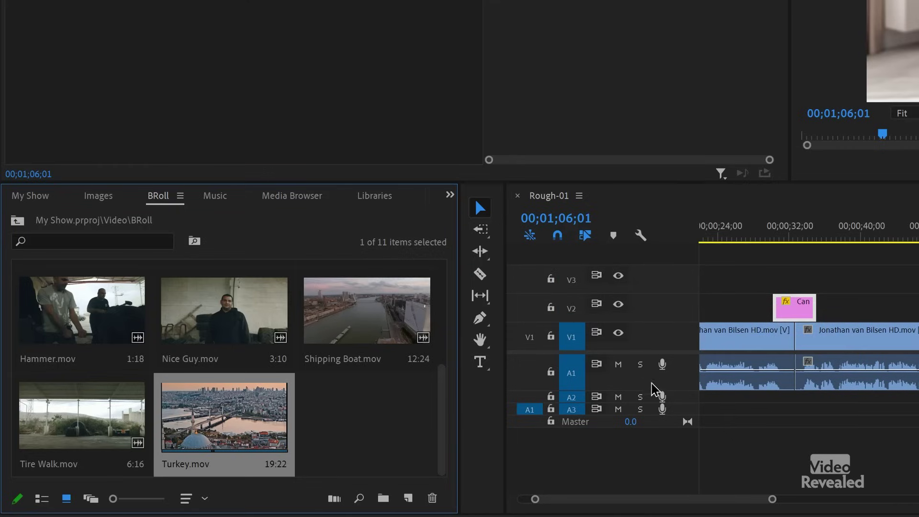
pyautogui.scroll(-1, 655, 385)
pyautogui.scroll(2, 653, 388)
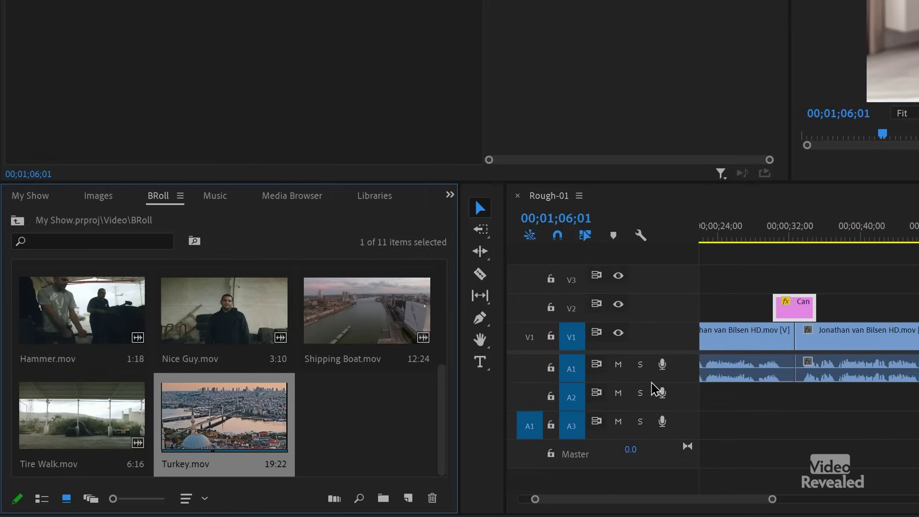
# Step: Enable source patching for both video and audio, routed to tracks V1 and A1
pyautogui.click(527, 339)
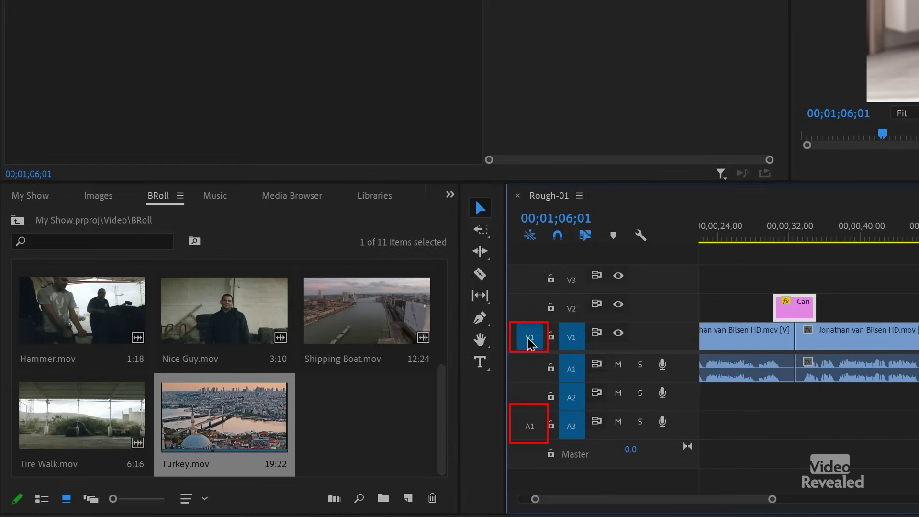
pyautogui.click(530, 426)
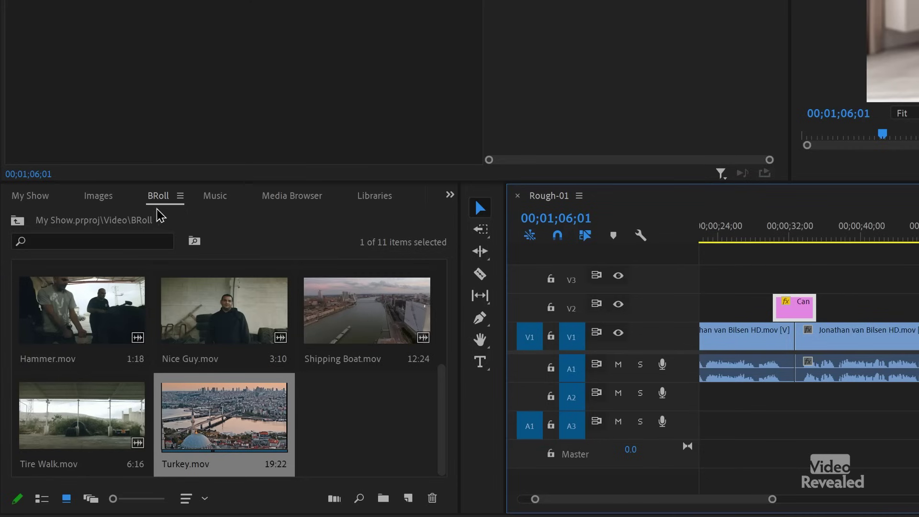
pyautogui.click(98, 197)
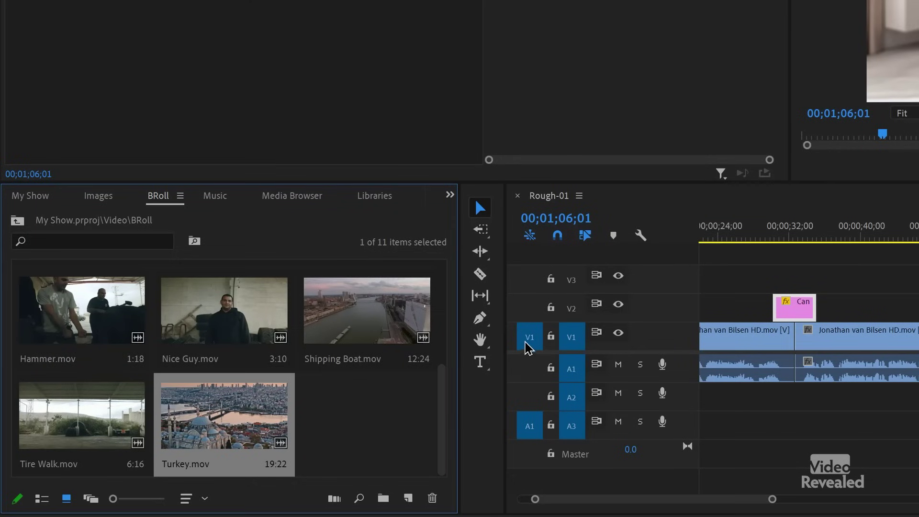
pyautogui.click(529, 340)
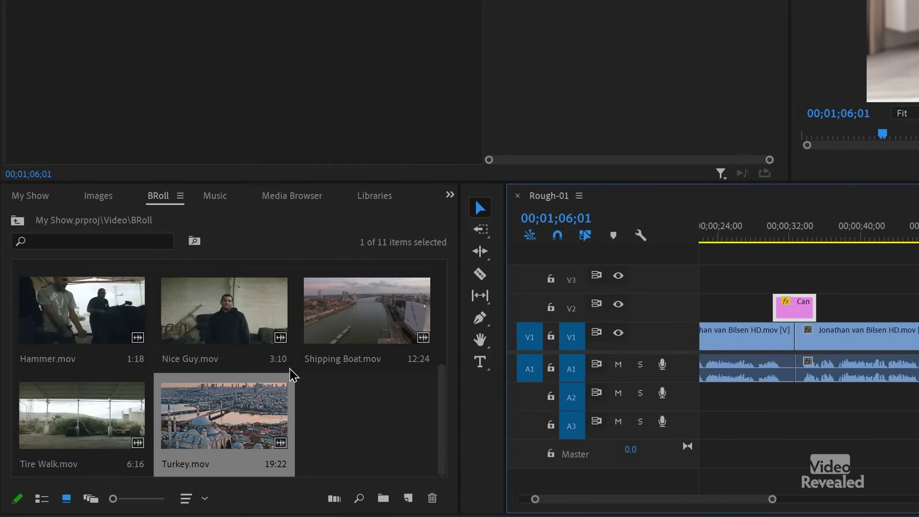
# Step: Try dropping Turkey.mov onto V1 over the cut between the second and third interview clips, and undo the edit
pyautogui.moveTo(248, 414); pyautogui.dragTo(683, 395)
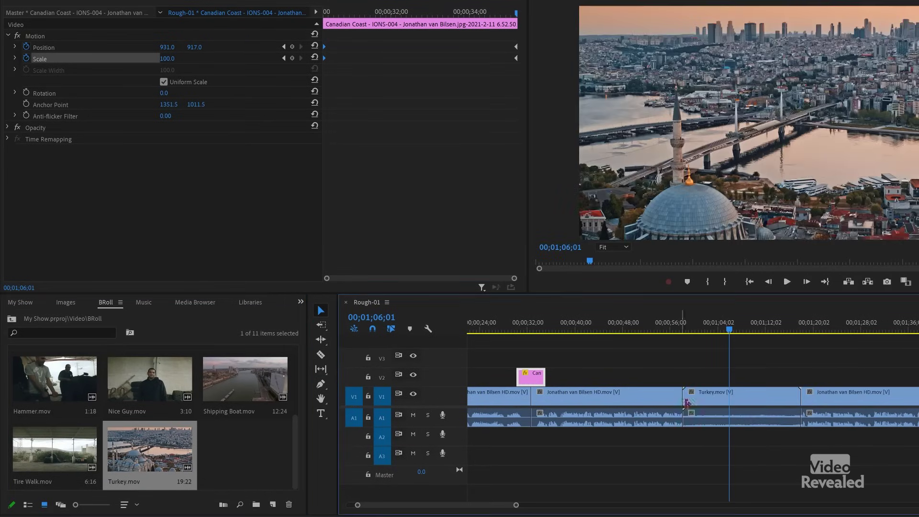
pyautogui.hotkey('ctrl', 'z')
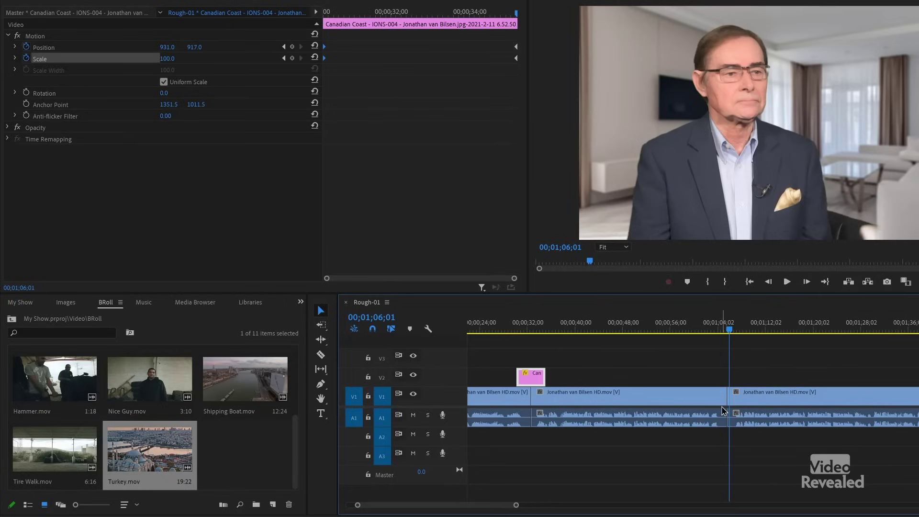
# Step: Patch the source video to V2 and the source audio to A2, and target only tracks V2 and A2
pyautogui.click(368, 396)
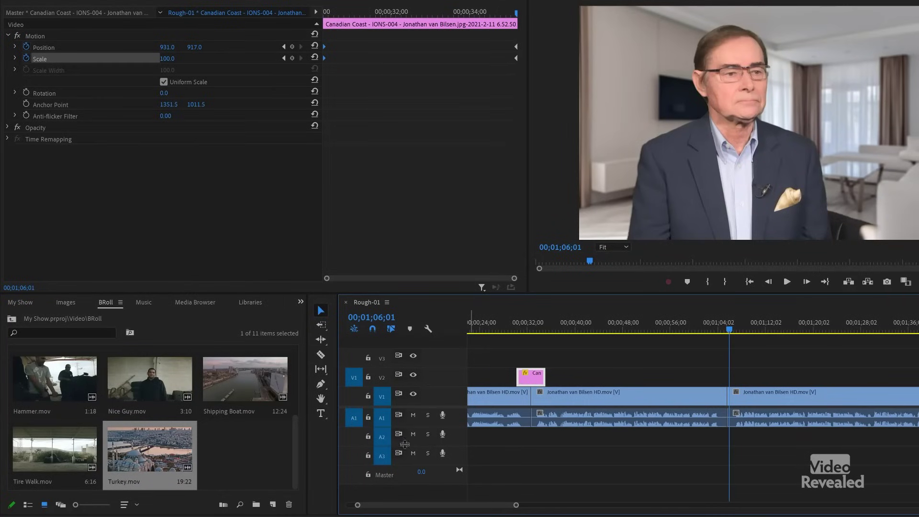
pyautogui.click(353, 444)
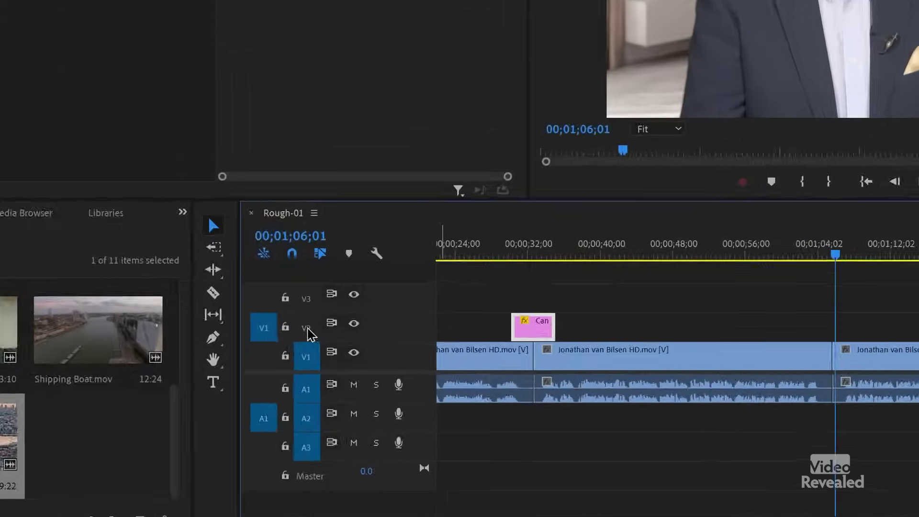
pyautogui.rightClick(383, 378)
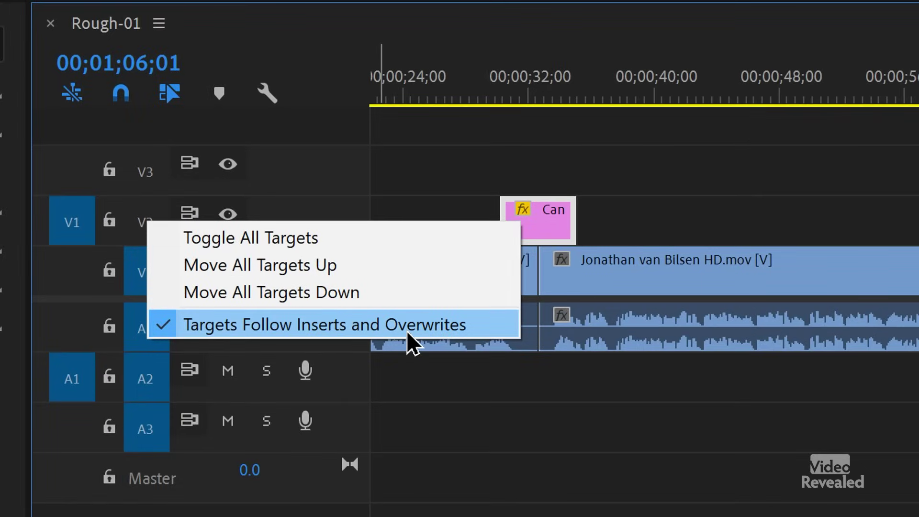
pyautogui.click(133, 218)
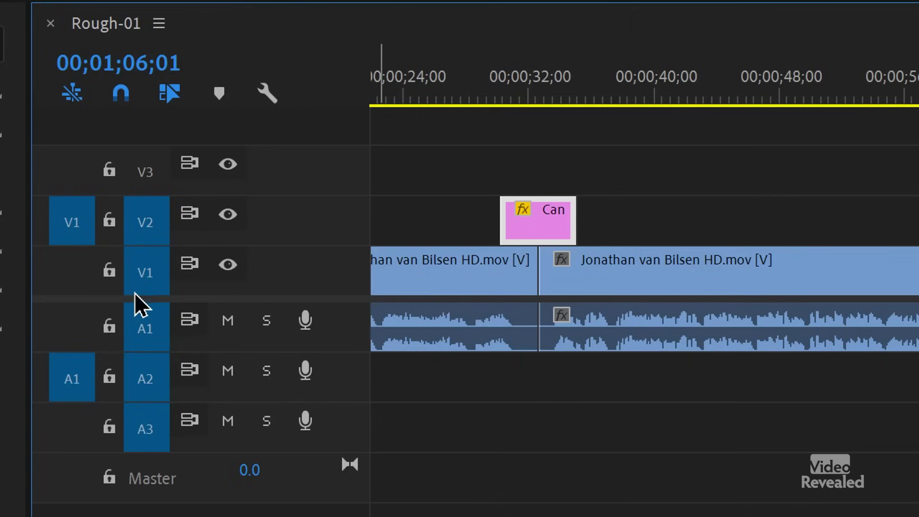
pyautogui.click(150, 426)
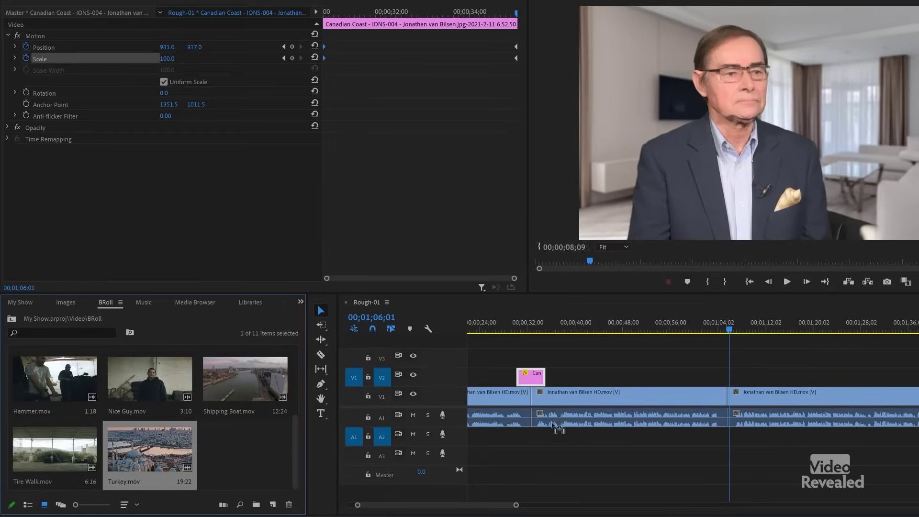
# Step: Place Turkey.mov on V2 and A2 over the cut between the second and third interview clips, and cue the playhead just before it
pyautogui.moveTo(558, 428); pyautogui.dragTo(680, 386)
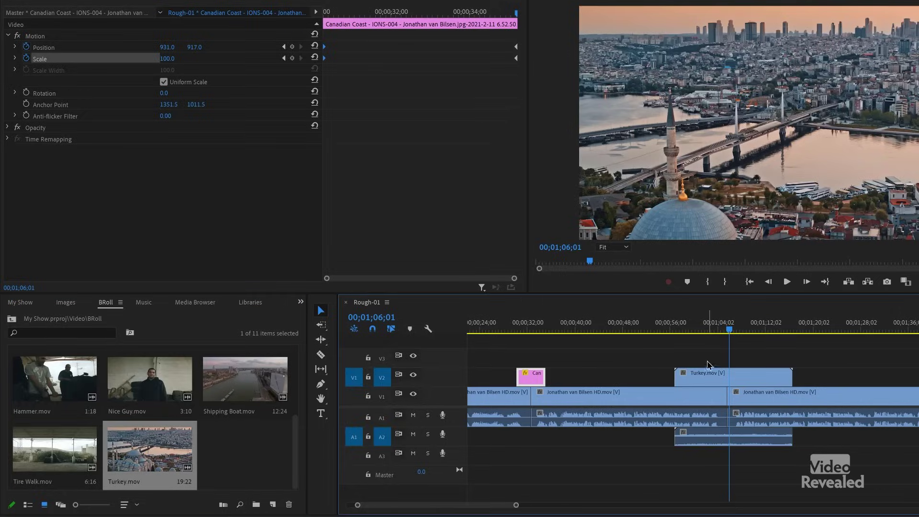
pyautogui.click(660, 327)
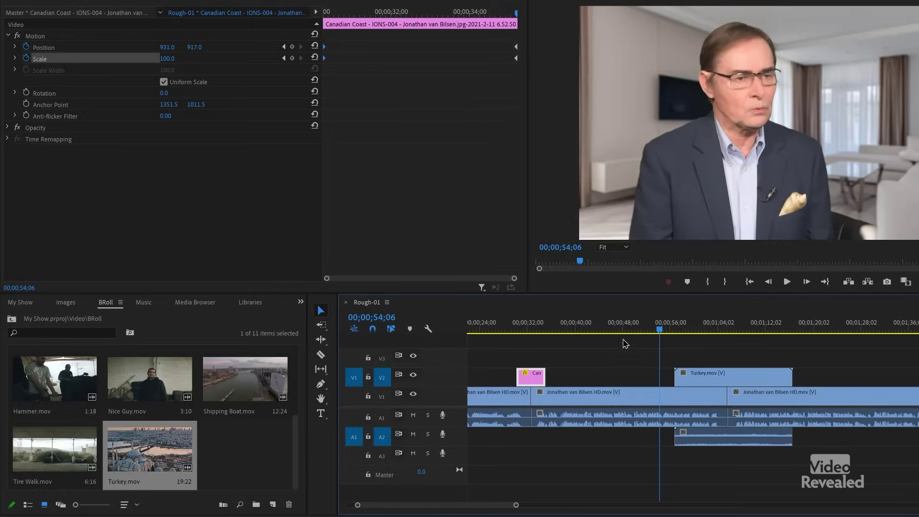
# Step: Play back the Turkey.mov B-roll over the cut between the second and third interview clips, and select that B-roll clip
pyautogui.press('space')
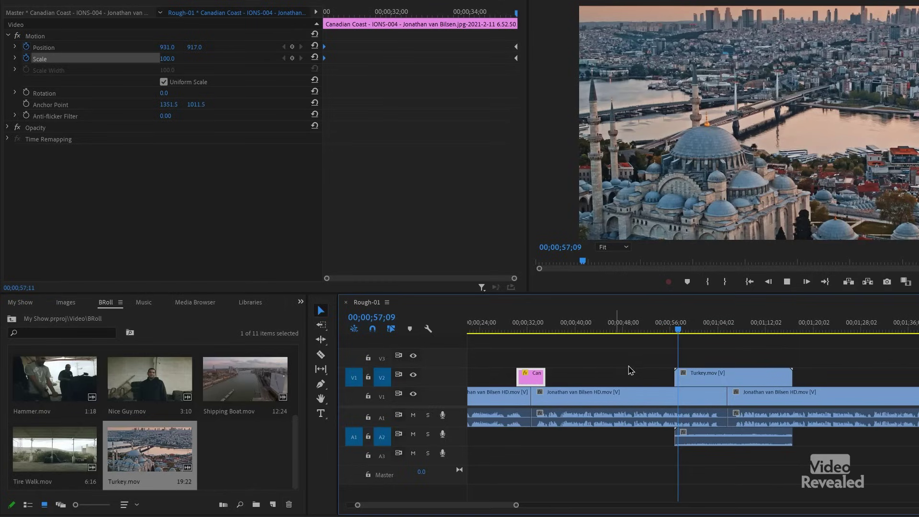
pyautogui.click(704, 380)
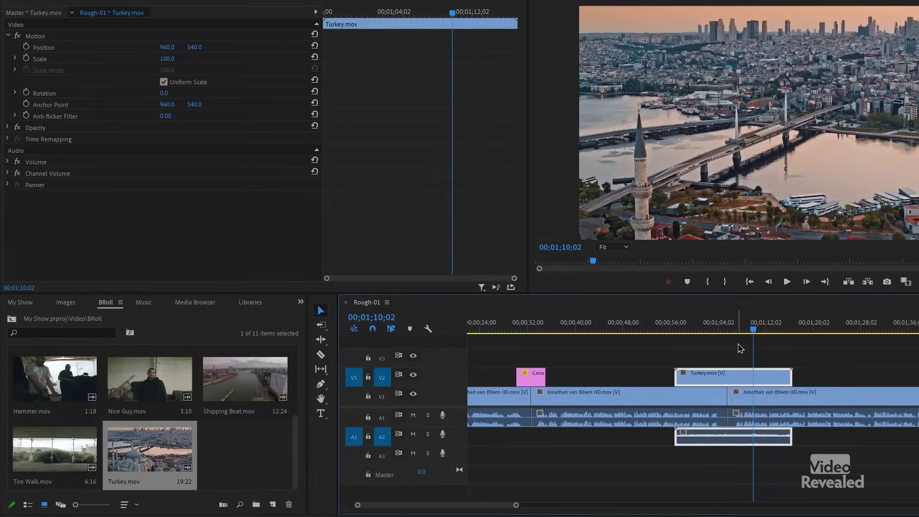
# Step: Place Camel.mov and Camels.mov back to back on V2 and A2 from 00;02;16;21, covering the cut between the third and fourth interview clips
pyautogui.press('-')
pyautogui.press('-')
pyautogui.scroll(-1, 741, 348)
pyautogui.moveTo(641, 330); pyautogui.dragTo(658, 334)
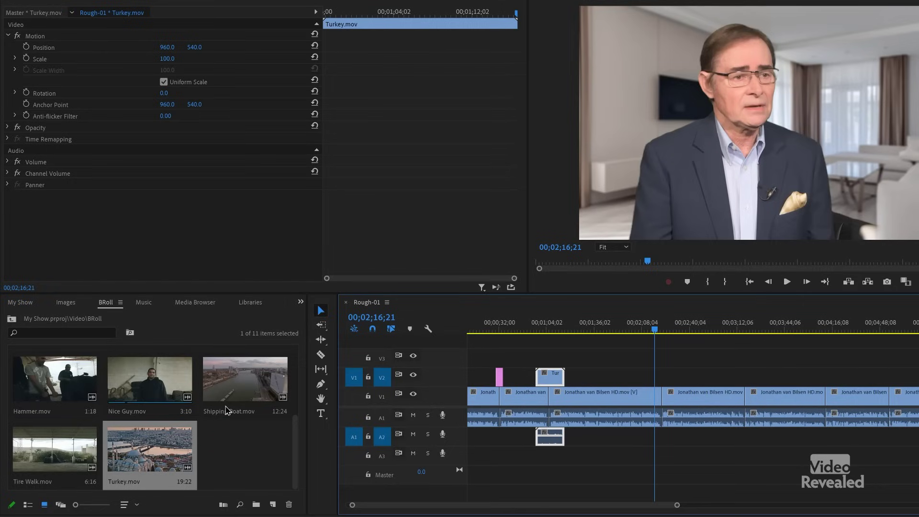
pyautogui.scroll(3, 227, 411)
pyautogui.moveTo(369, 376); pyautogui.dragTo(668, 379)
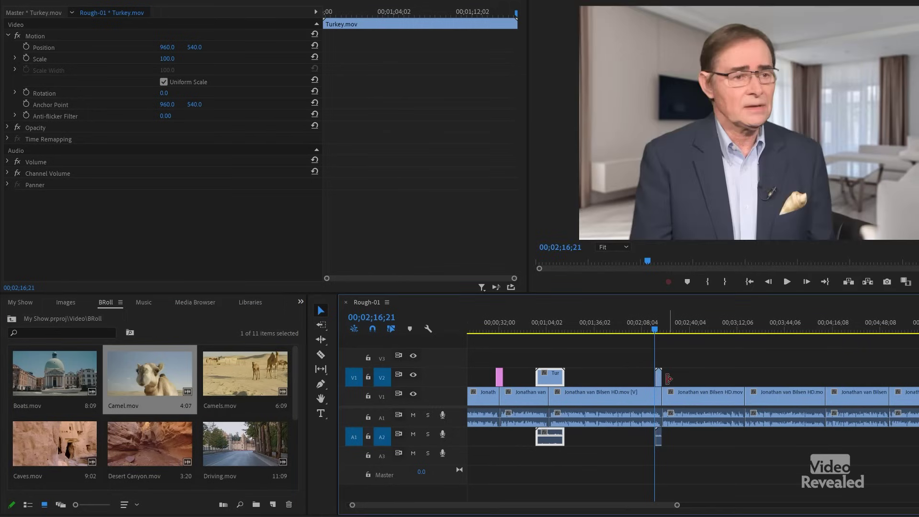
pyautogui.press('space')
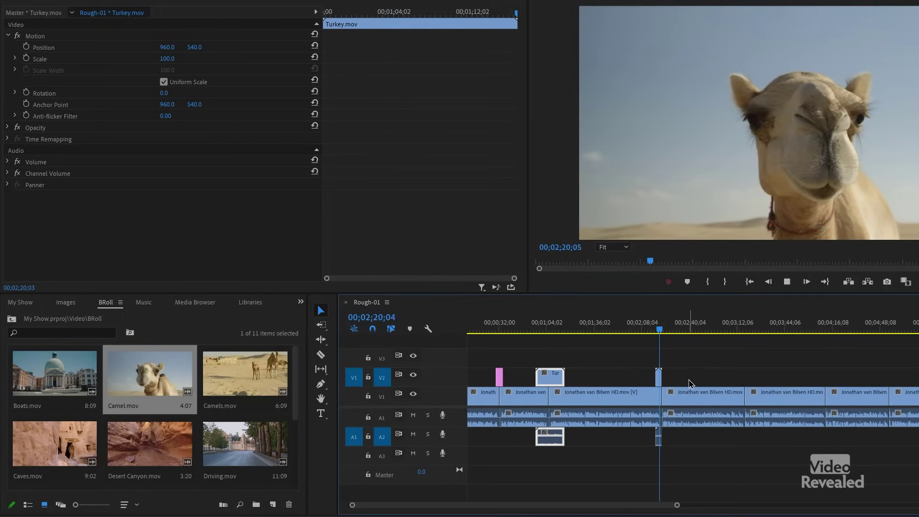
pyautogui.moveTo(245, 373); pyautogui.dragTo(668, 378)
pyautogui.press('space')
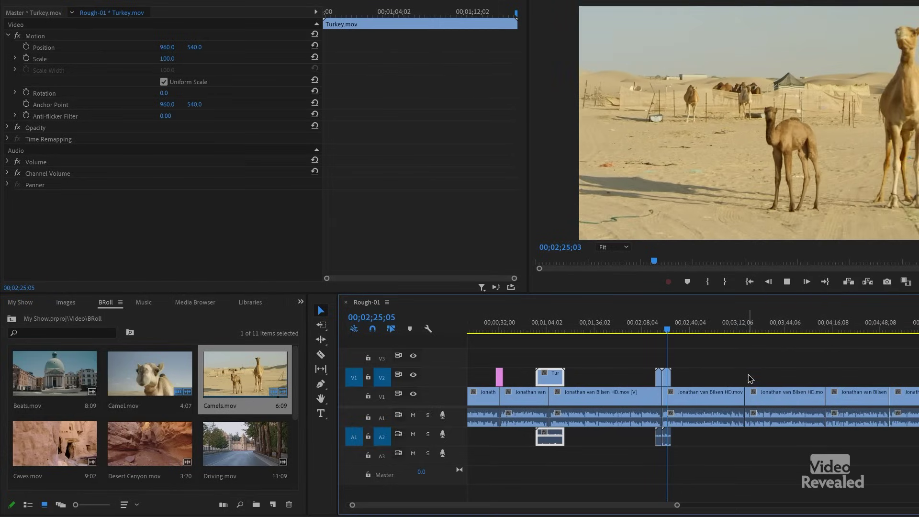
# Step: Cue the playhead at 00;03;14;18, just before the cut between the fourth and fifth interview clips, and open Boats.mov in the Source Monitor
pyautogui.click(738, 328)
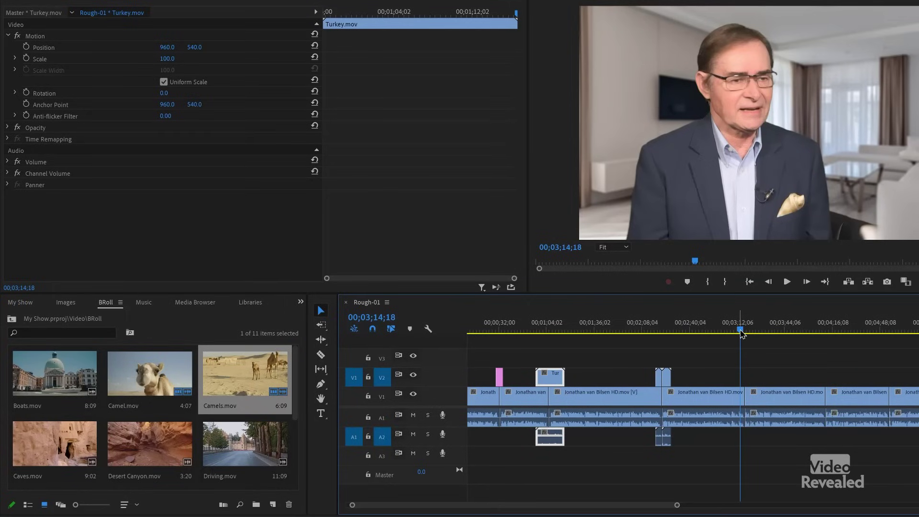
pyautogui.doubleClick(48, 377)
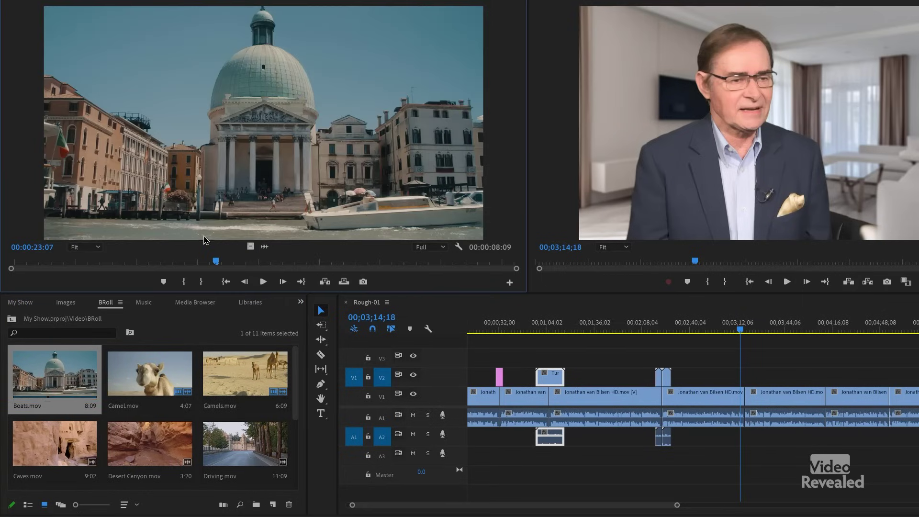
# Step: Set the Boats.mov source position to 00:00:25:17 and place the clip on track V2 with its start near 00;03;12;06
pyautogui.moveTo(221, 263); pyautogui.dragTo(362, 269)
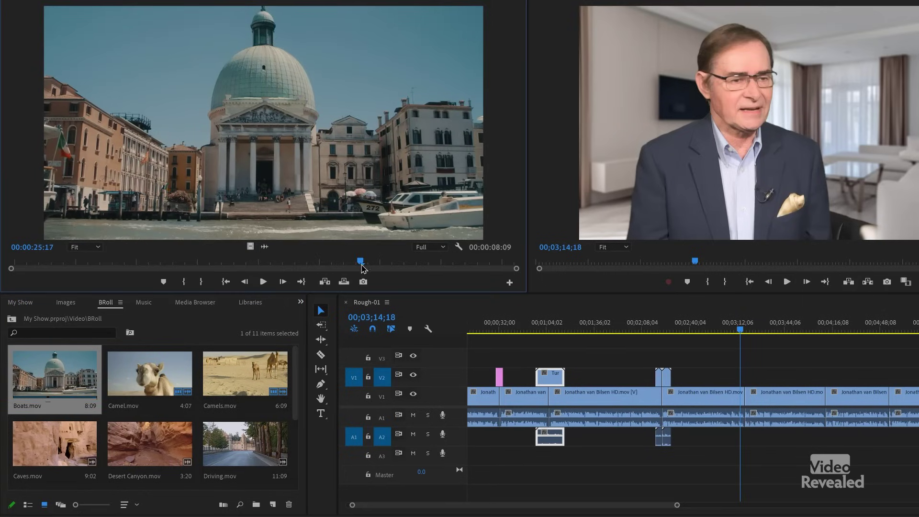
pyautogui.moveTo(742, 330); pyautogui.dragTo(738, 333)
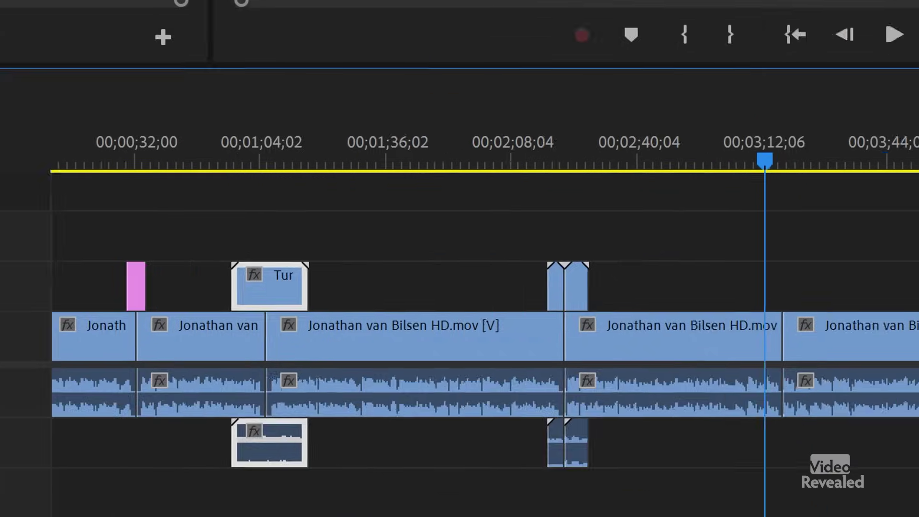
pyautogui.click(526, 313)
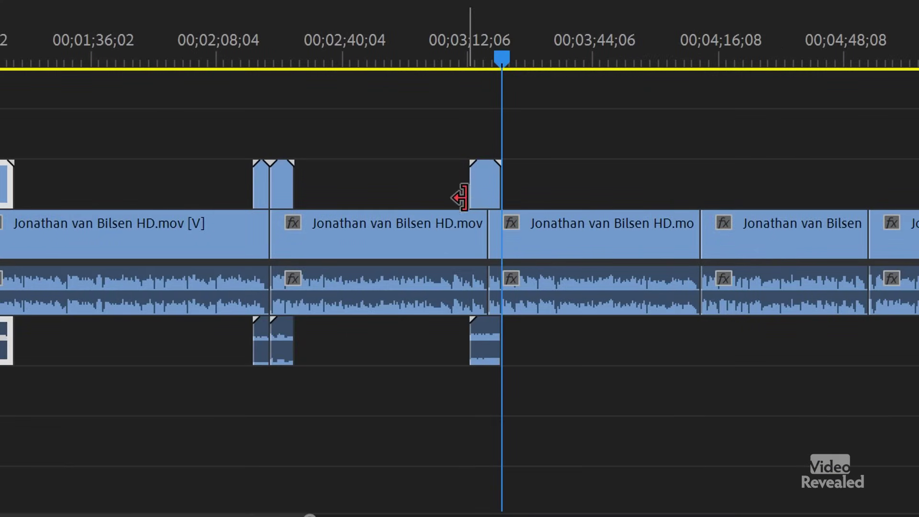
pyautogui.moveTo(475, 59); pyautogui.dragTo(469, 54)
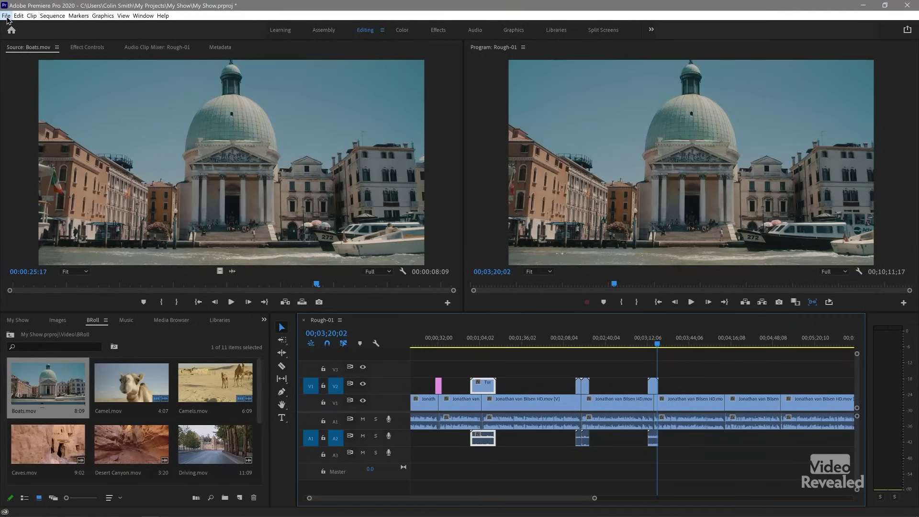
# Step: Open the recent project 543 Pandemic Bootcamp
pyautogui.click(6, 16)
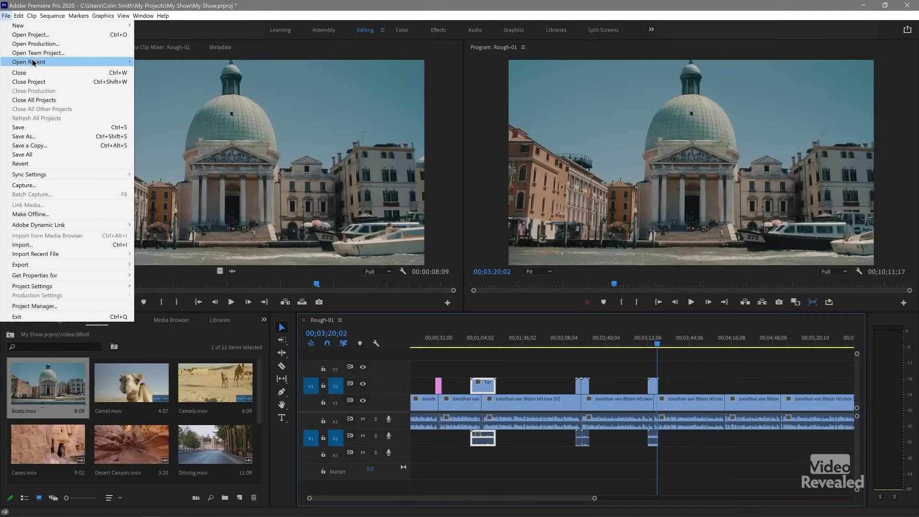
pyautogui.moveTo(33, 62)
pyautogui.click(185, 72)
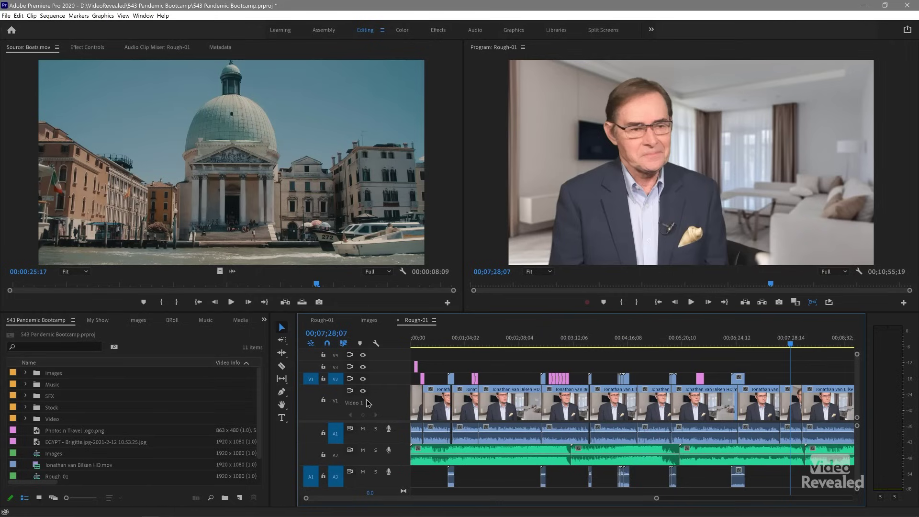
# Step: Play the early part of the Rough-01 sequence, restarting from 00;00;44;01, to check the interview against the music
pyautogui.click(423, 344)
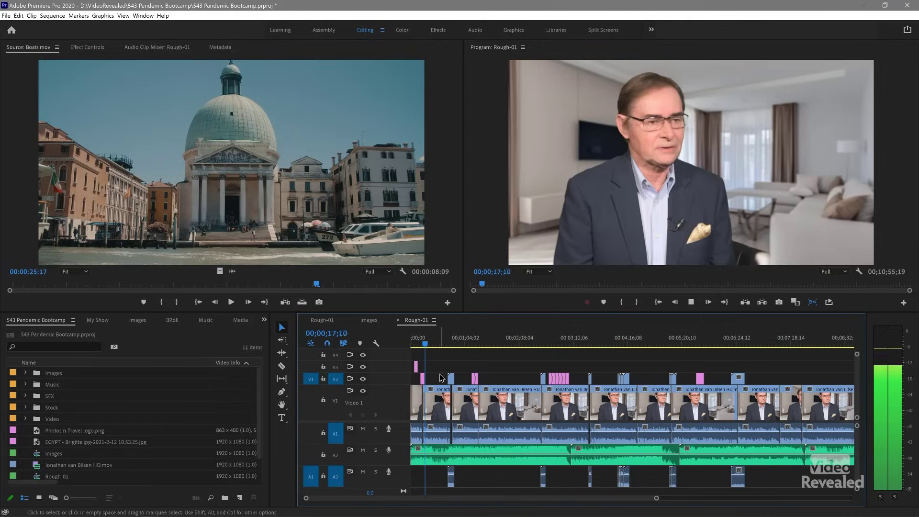
pyautogui.click(449, 343)
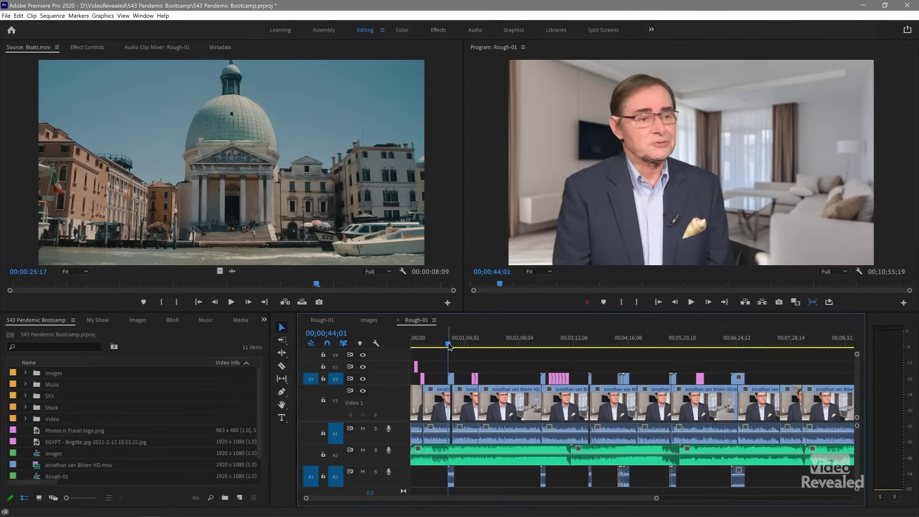
pyautogui.press('space')
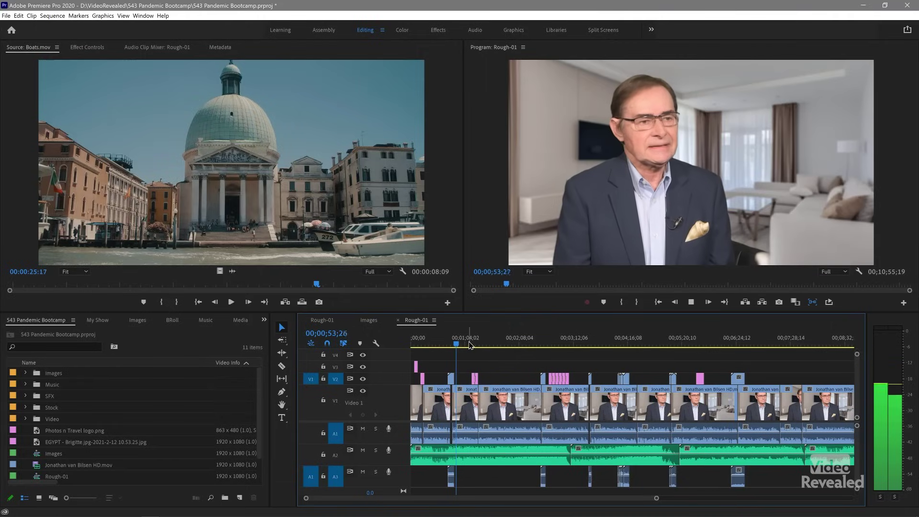
pyautogui.press('space')
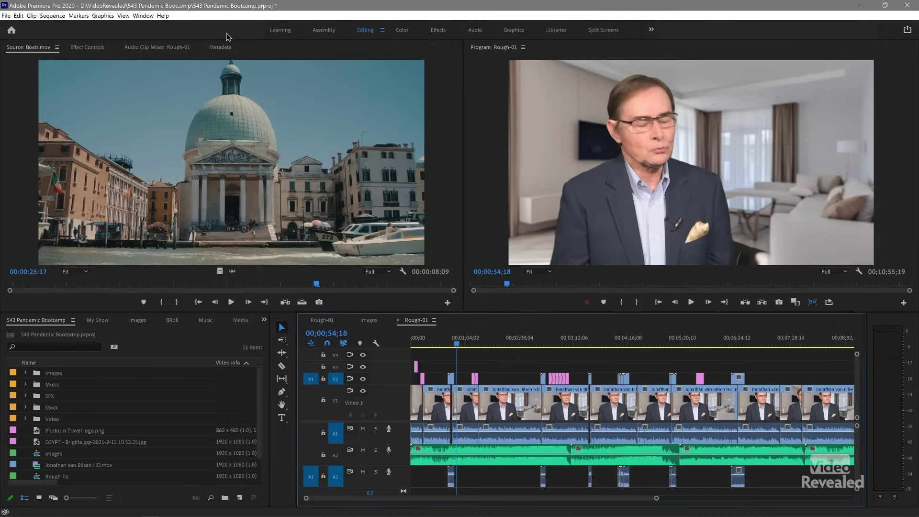
# Step: Show the Audio Track Mixer and lower the Audio 2 music track to -23.1 dB while the sequence plays
pyautogui.click(143, 15)
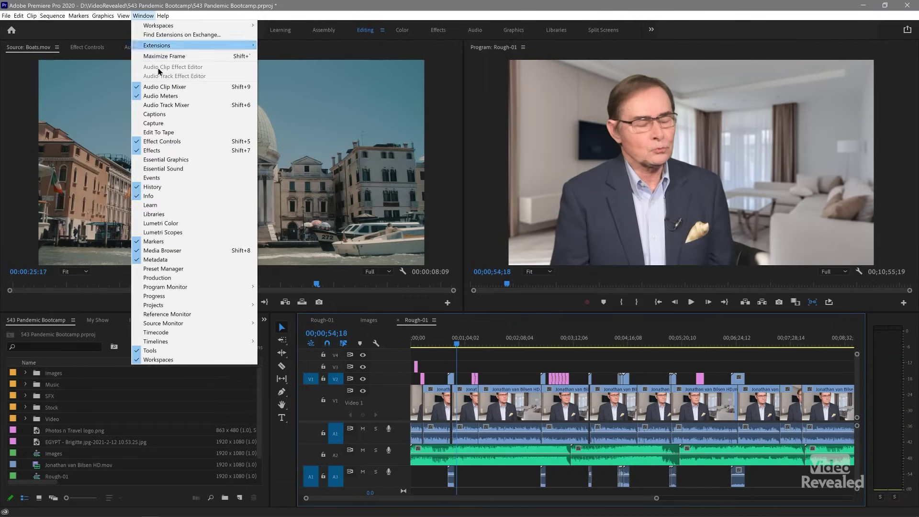
pyautogui.click(176, 105)
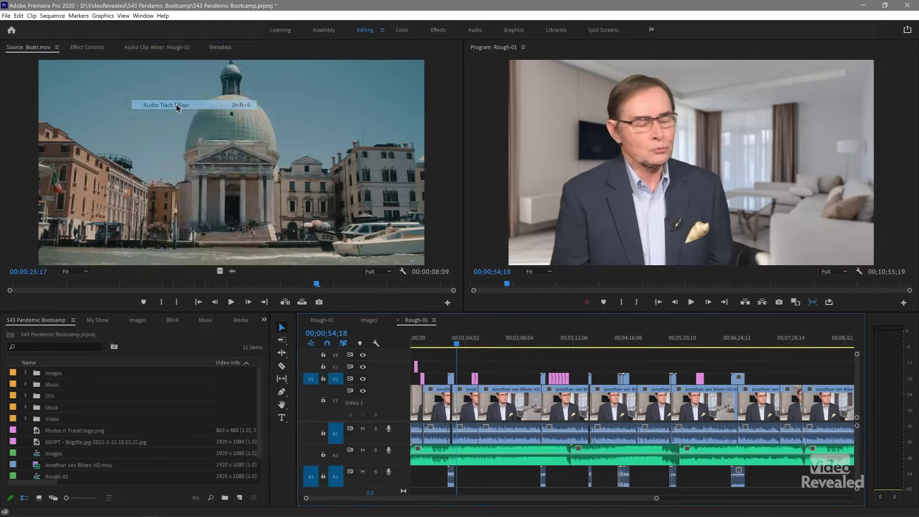
pyautogui.click(7, 62)
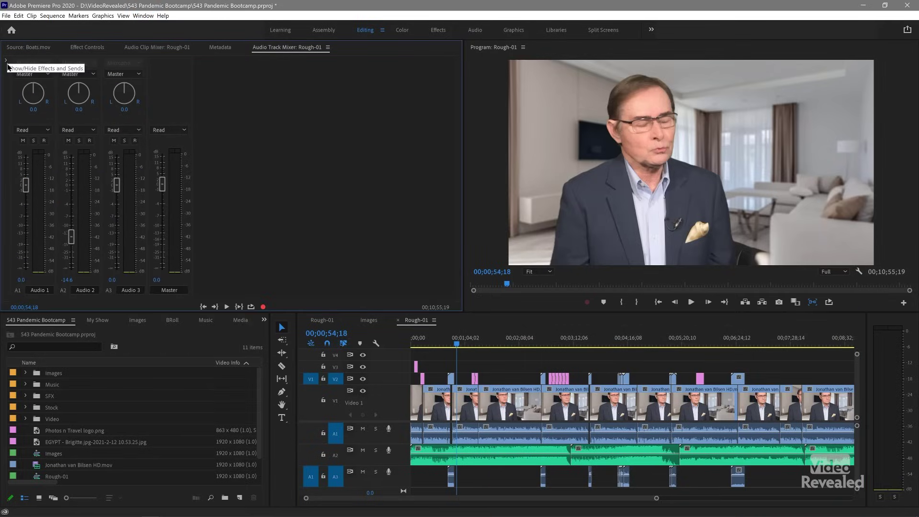
pyautogui.press('space')
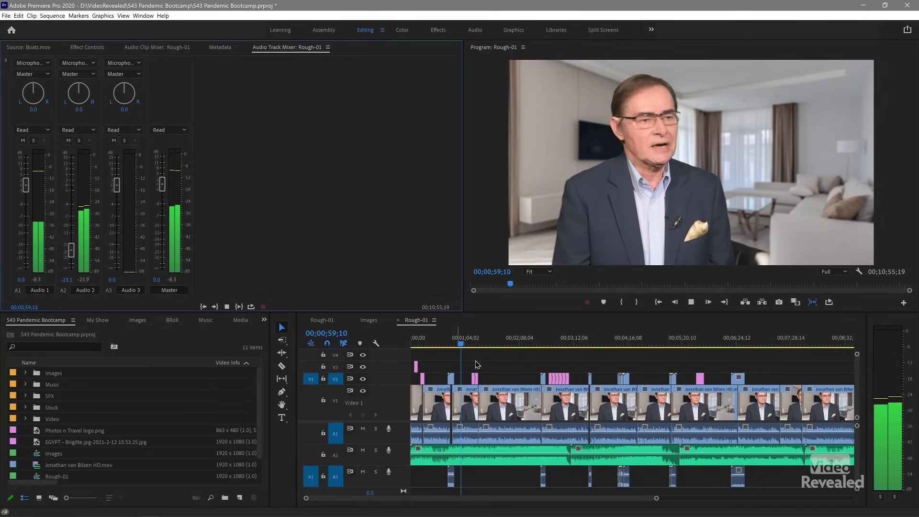
# Step: Play the sequence from just before the elephant images through their return to the interview
pyautogui.click(467, 341)
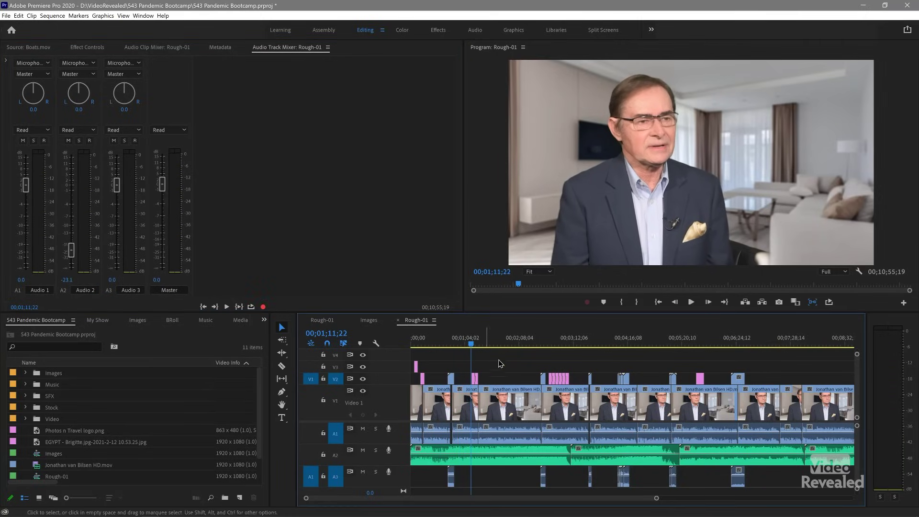
pyautogui.press('space')
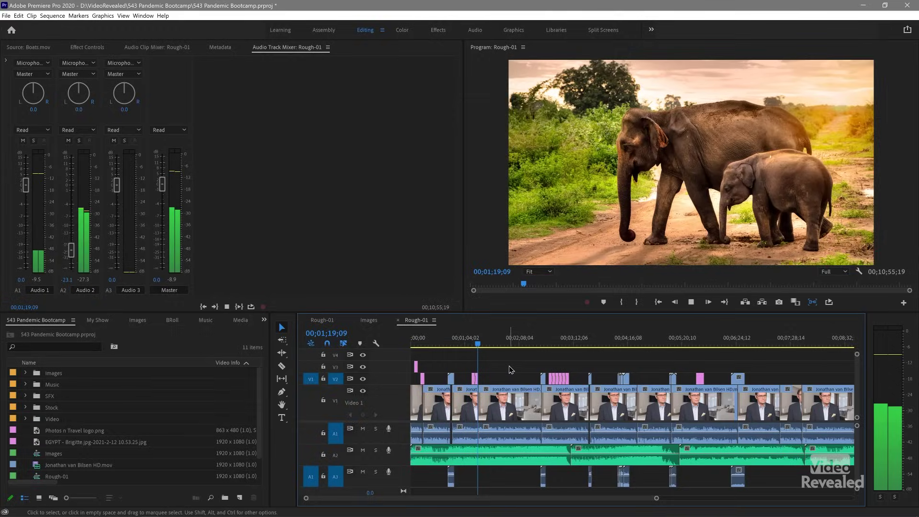
pyautogui.press('space')
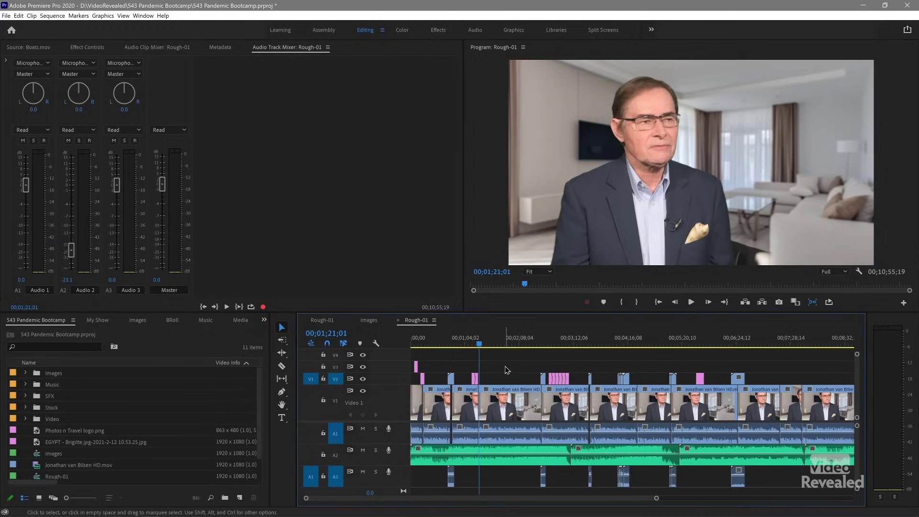
# Step: Examine the Position and Scale keyframes of both Elephants of Sri Lanka images on track V2
pyautogui.press('=')
pyautogui.press('=')
pyautogui.press('=')
pyautogui.press('=')
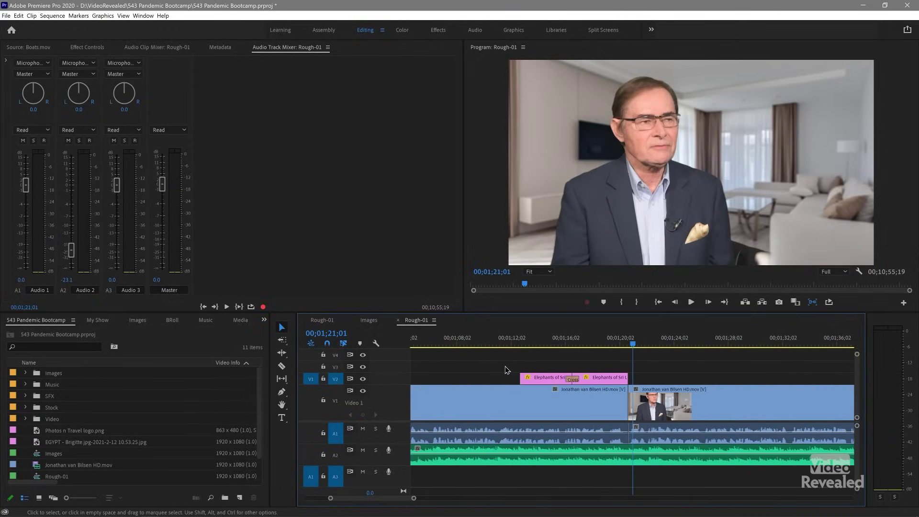
pyautogui.click(551, 342)
pyautogui.click(605, 341)
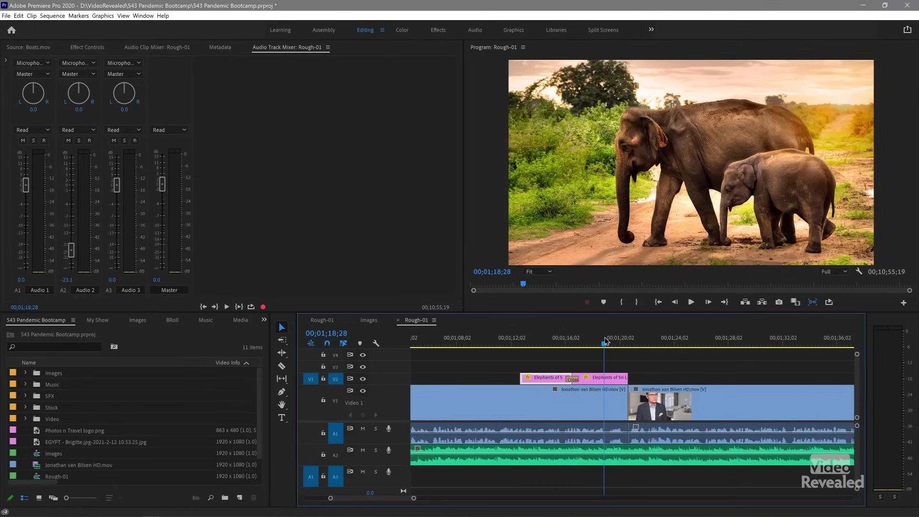
pyautogui.click(99, 49)
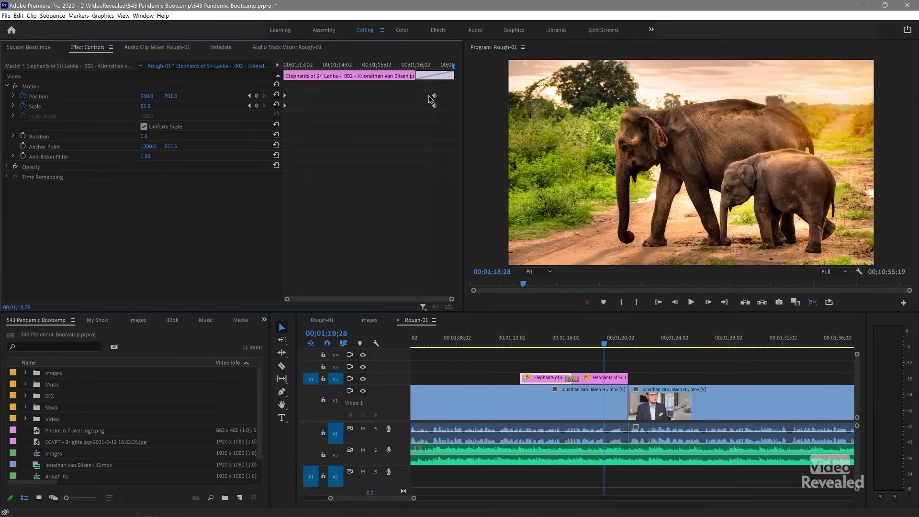
pyautogui.click(596, 380)
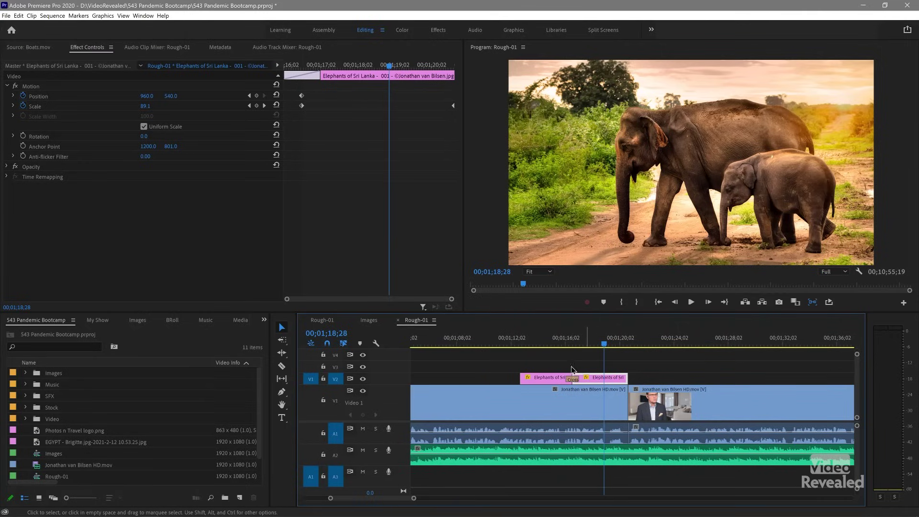
# Step: Inspect the Cross Dissolve between the two elephant images and play through it
pyautogui.click(574, 379)
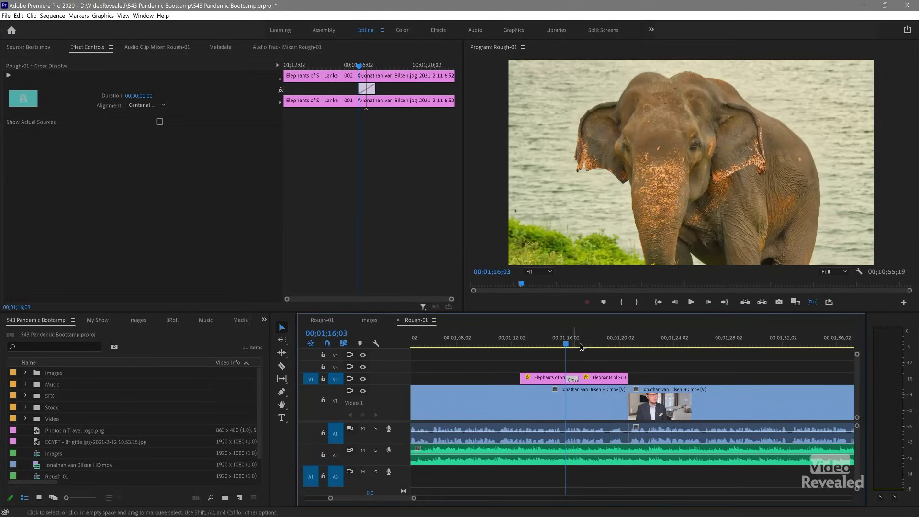
pyautogui.press('space')
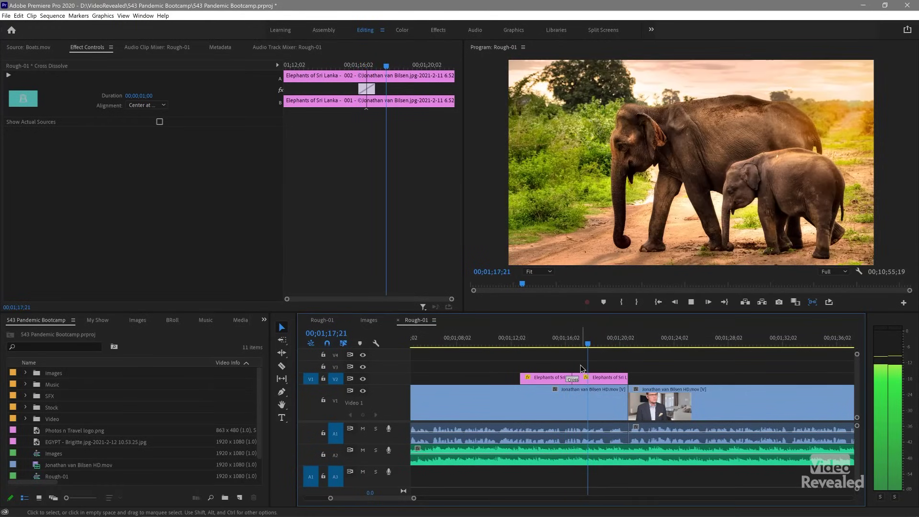
pyautogui.press('space')
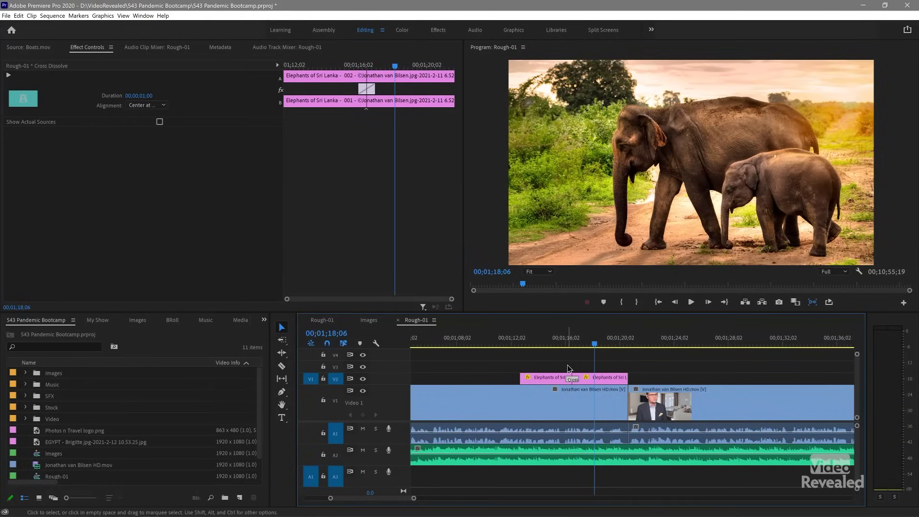
# Step: Delete the Cross Dissolve between the elephant images, reapply the default transition at that cut, and play it
pyautogui.press('Delete')
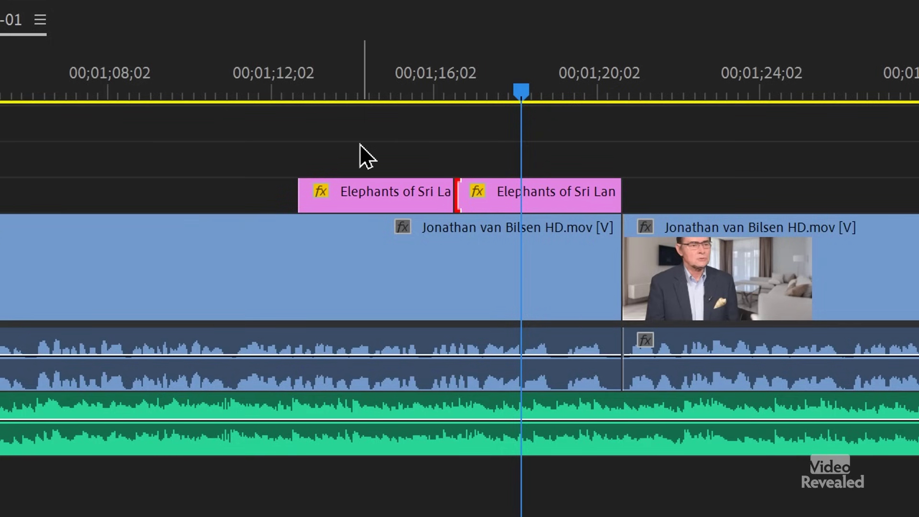
pyautogui.hotkey('ctrl', 'd')
pyautogui.click(437, 92)
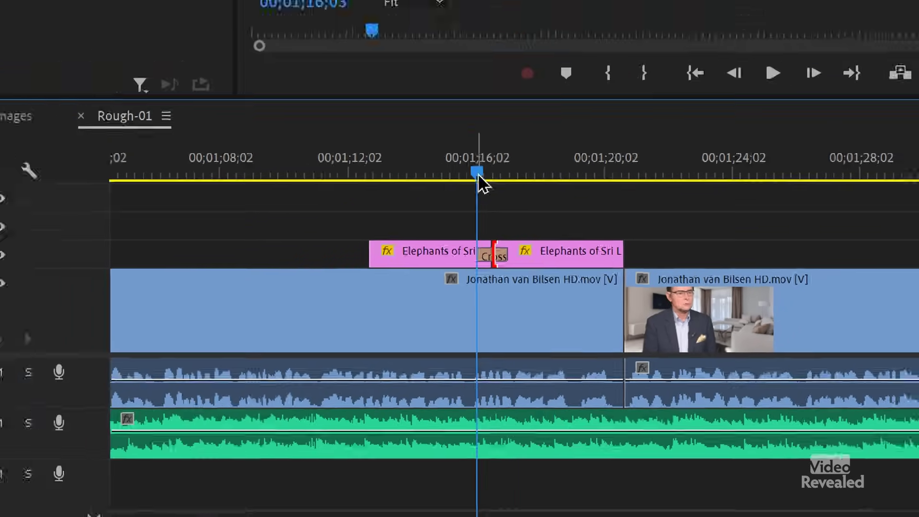
pyautogui.press('space')
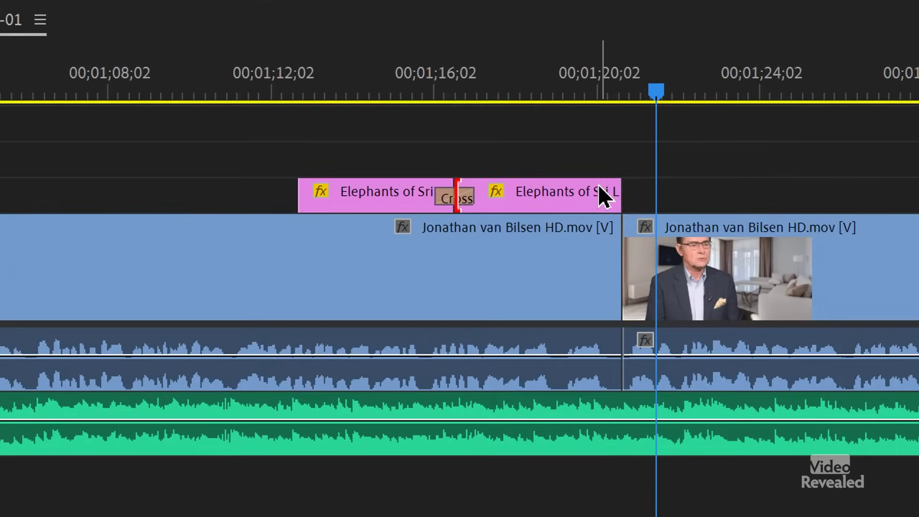
# Step: Play the interview cut beneath the second elephant image with track V2's output hidden, and restore the track's output
pyautogui.click(606, 244)
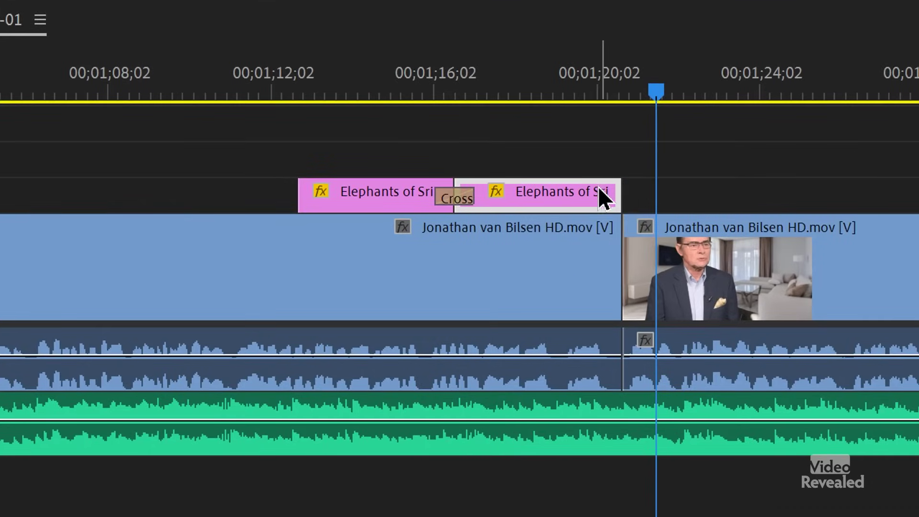
pyautogui.click(684, 259)
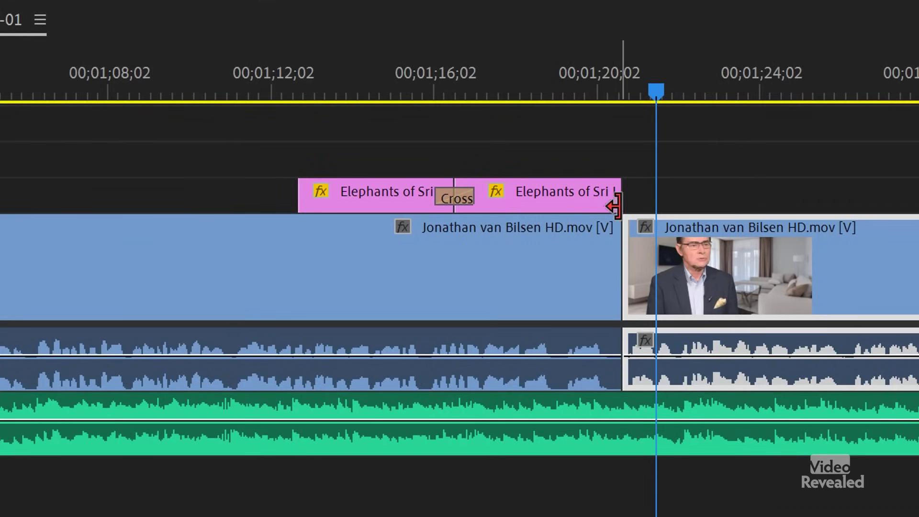
pyautogui.click(591, 81)
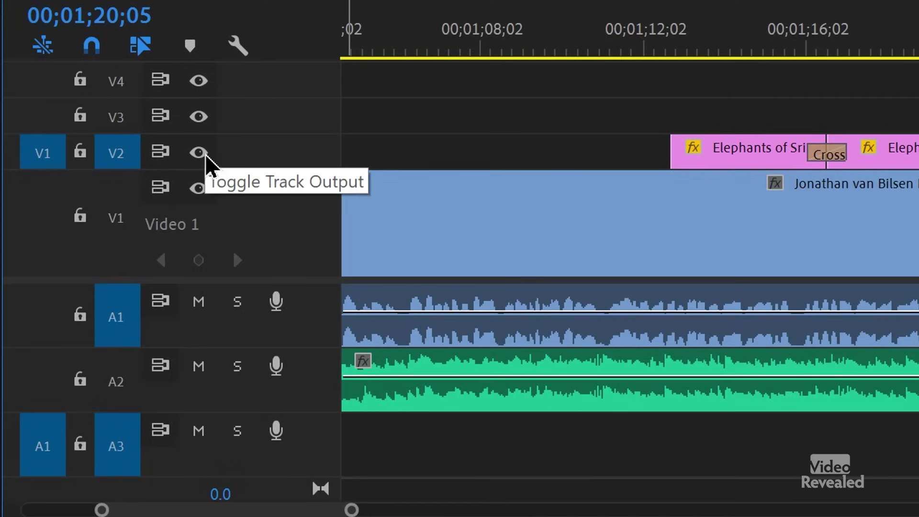
pyautogui.click(204, 159)
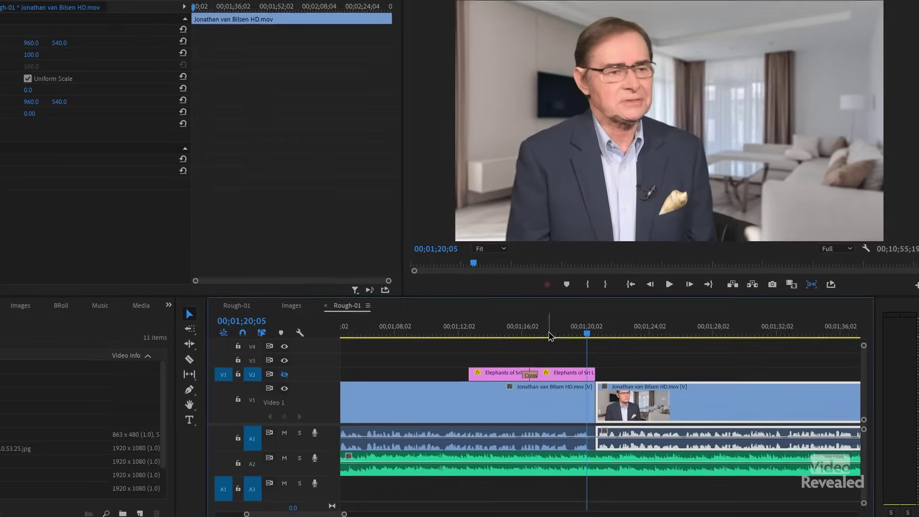
pyautogui.moveTo(550, 337)
pyautogui.mouseDown()
pyautogui.moveTo(539, 336)
pyautogui.moveTo(568, 337)
pyautogui.mouseUp()
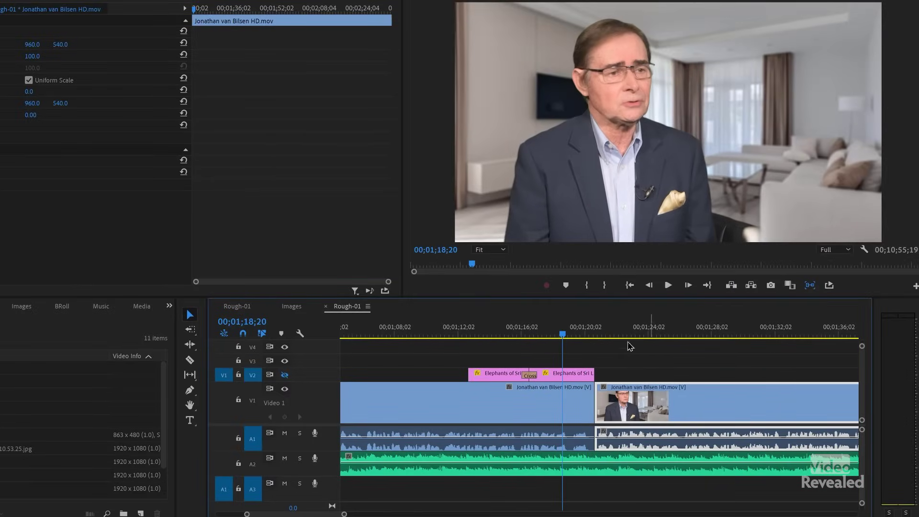
pyautogui.press('space')
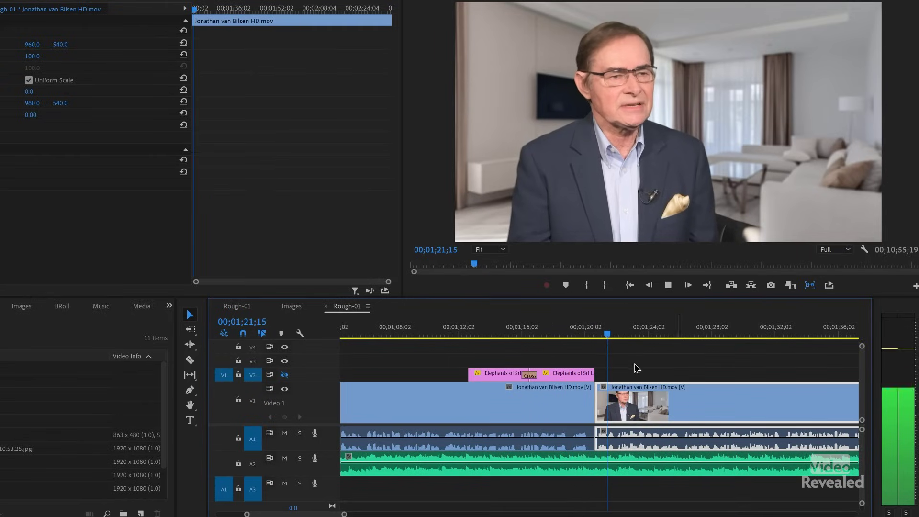
pyautogui.press('space')
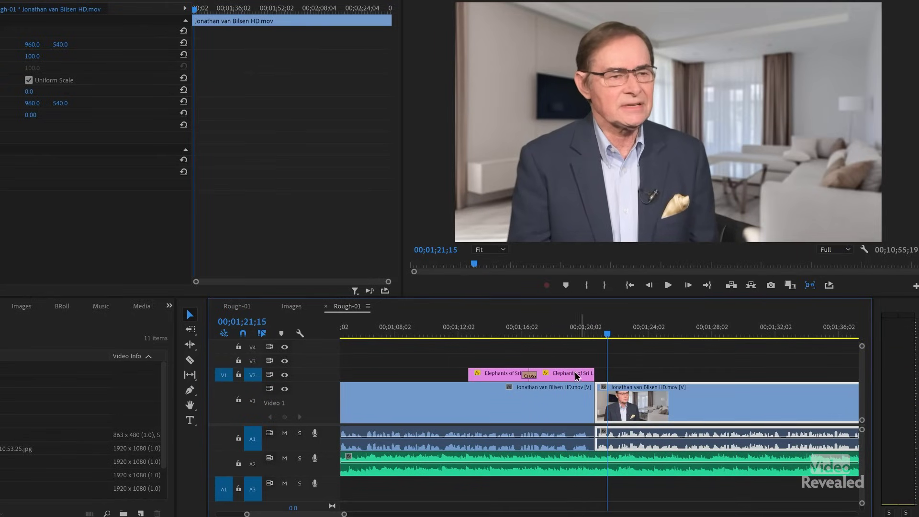
pyautogui.press('Left')
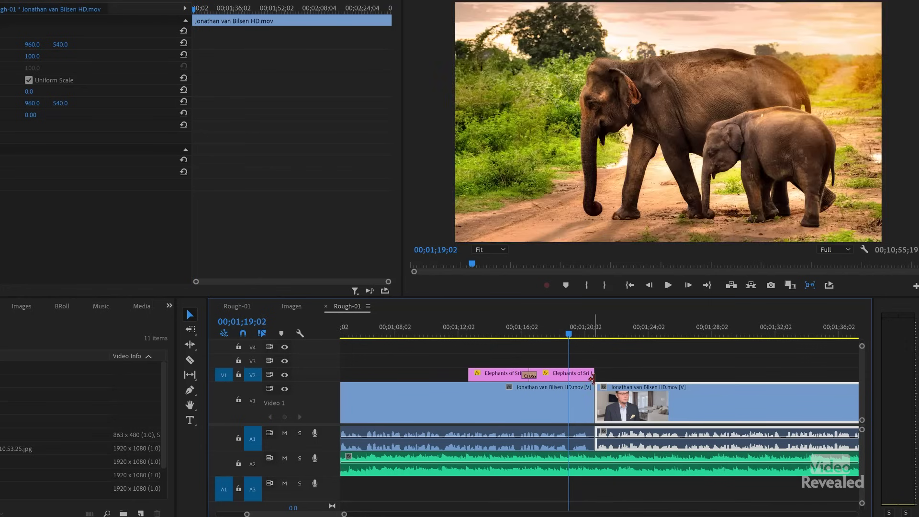
# Step: Play from the second elephant image across the interview cut where that image ends
pyautogui.press('space')
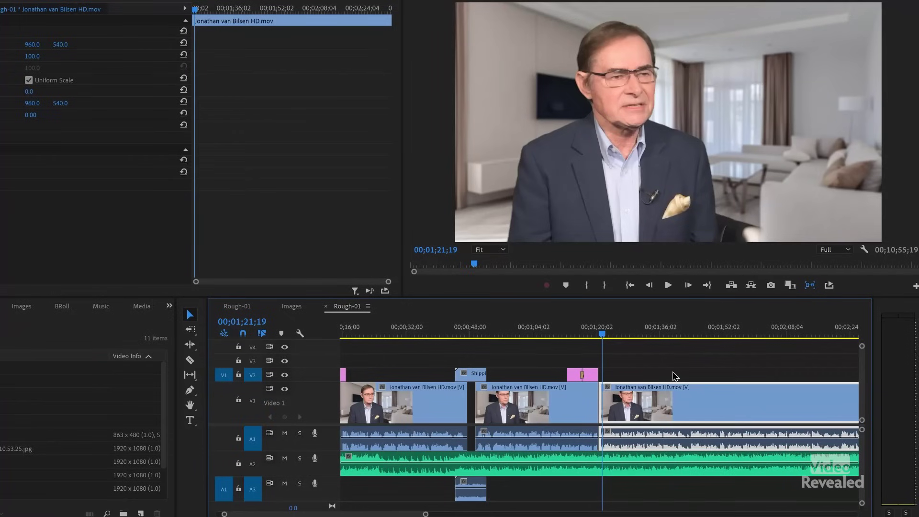
pyautogui.press('\\')
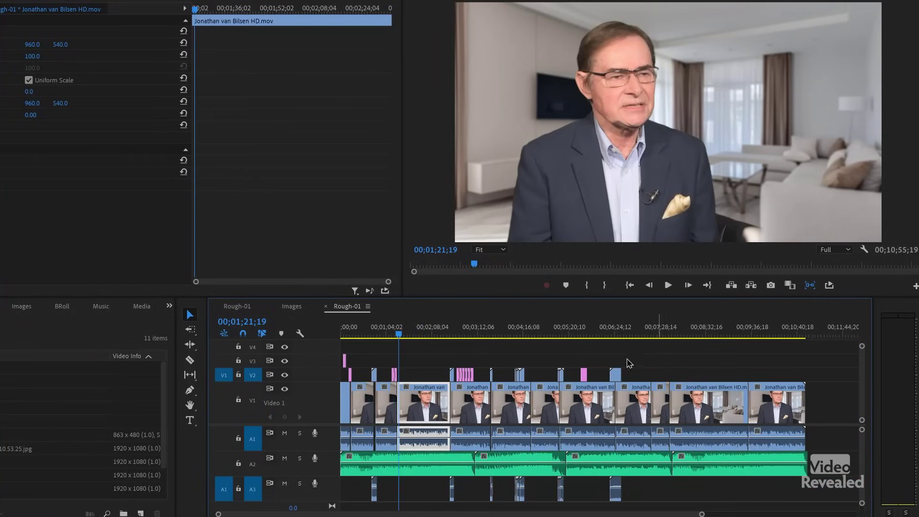
# Step: Select the row of still images following the Boats clip on track V2 and play through their transitions
pyautogui.click(448, 331)
pyautogui.press('=')
pyautogui.press('=')
pyautogui.press('=')
pyautogui.press('=')
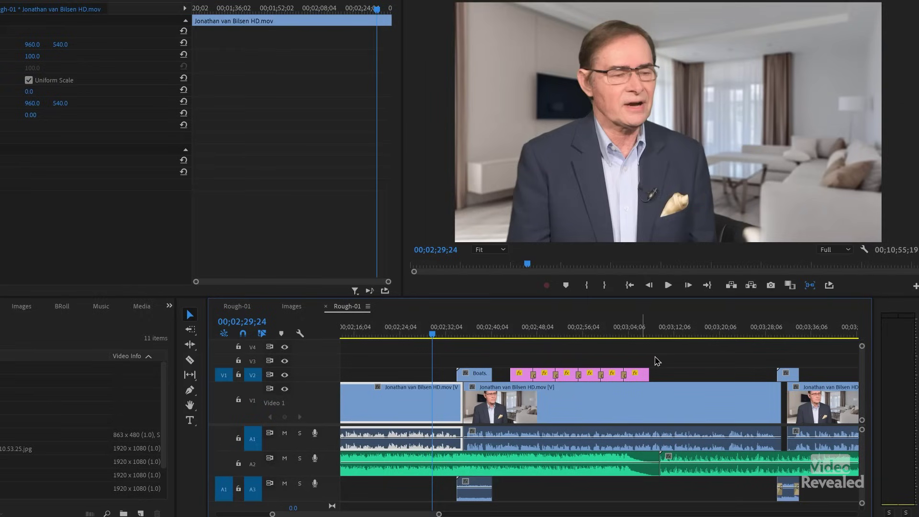
pyautogui.moveTo(524, 354); pyautogui.dragTo(636, 377)
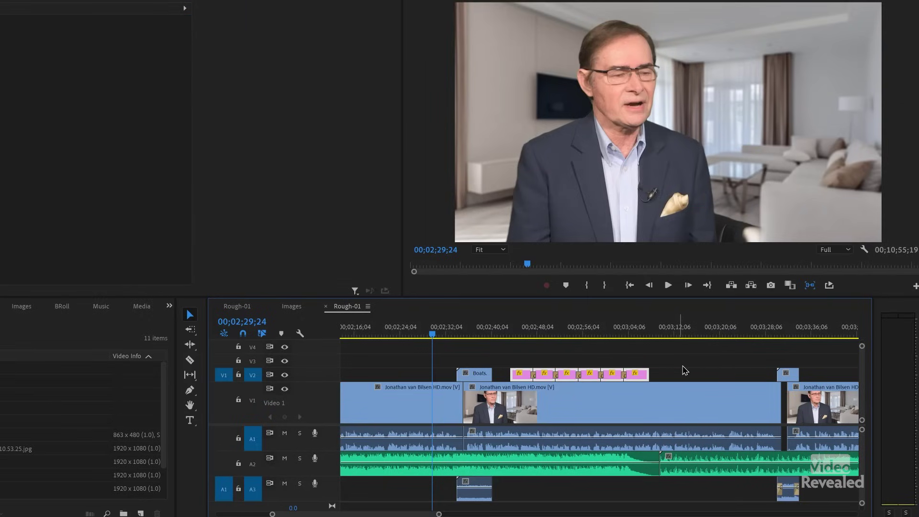
pyautogui.press('space')
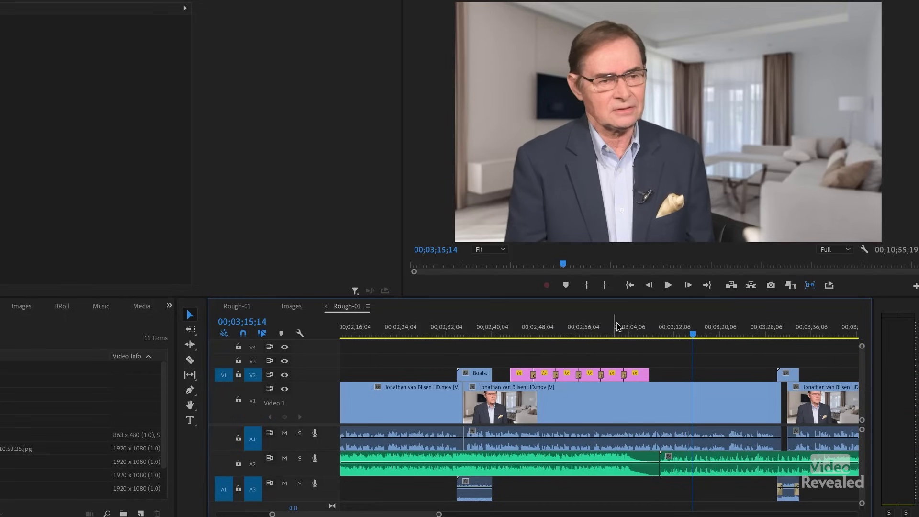
pyautogui.moveTo(593, 326); pyautogui.dragTo(530, 330)
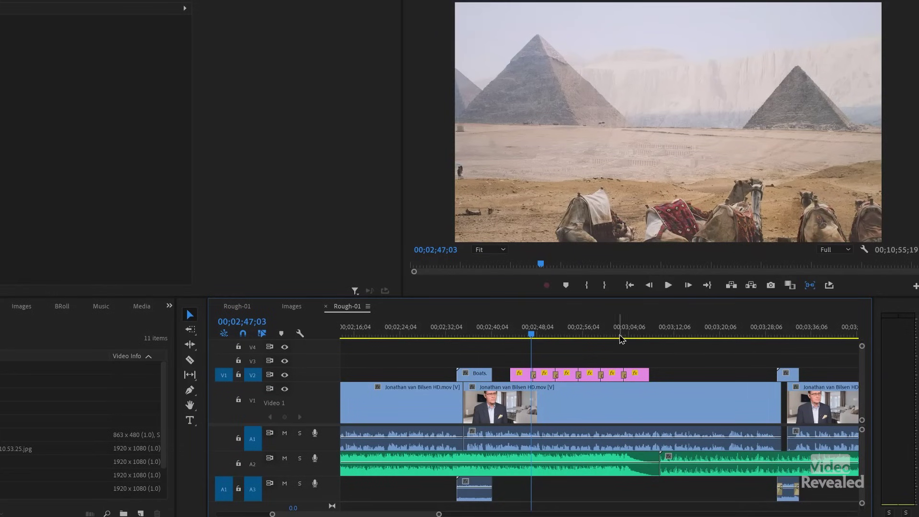
pyautogui.click(624, 333)
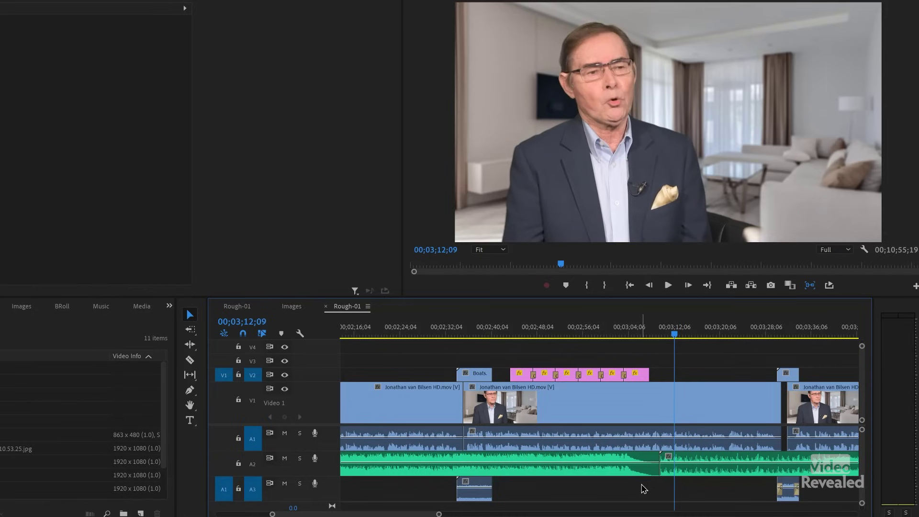
# Step: Delete all four music clips from track A2
pyautogui.click(598, 468)
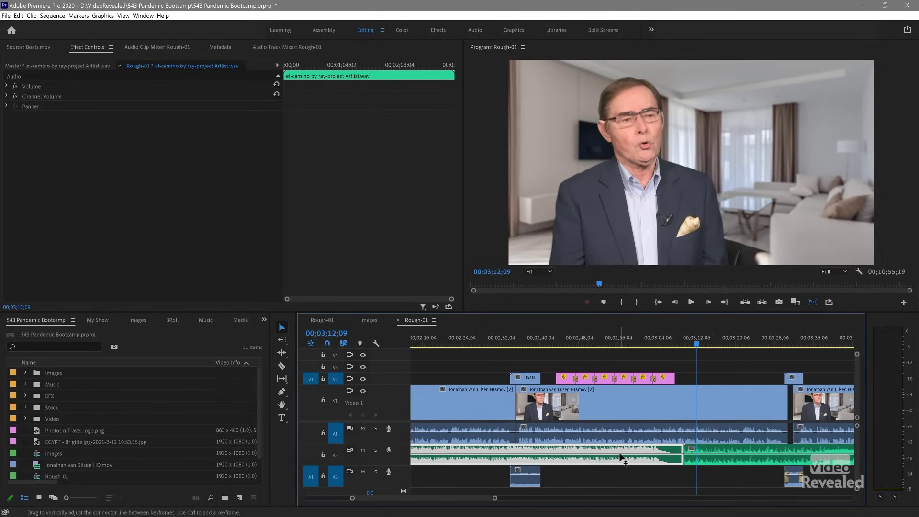
pyautogui.press('\\')
pyautogui.moveTo(823, 455); pyautogui.dragTo(495, 459)
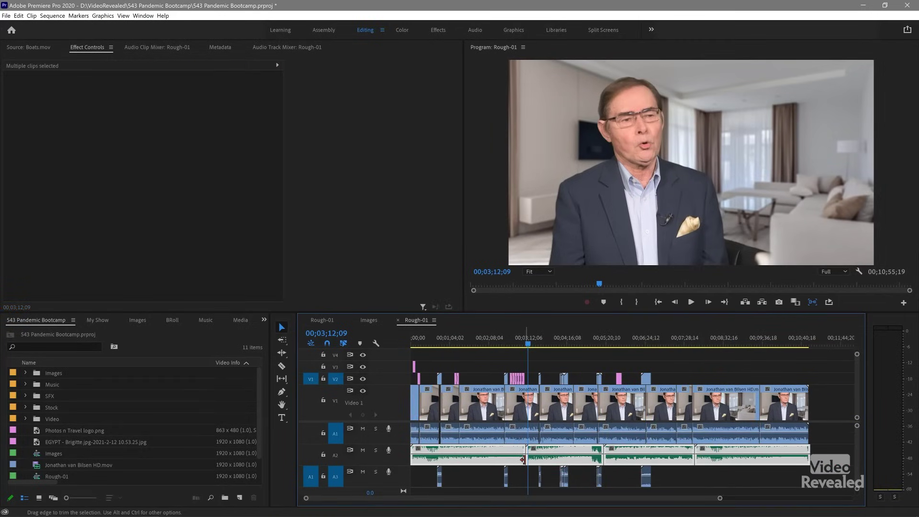
pyautogui.press('Delete')
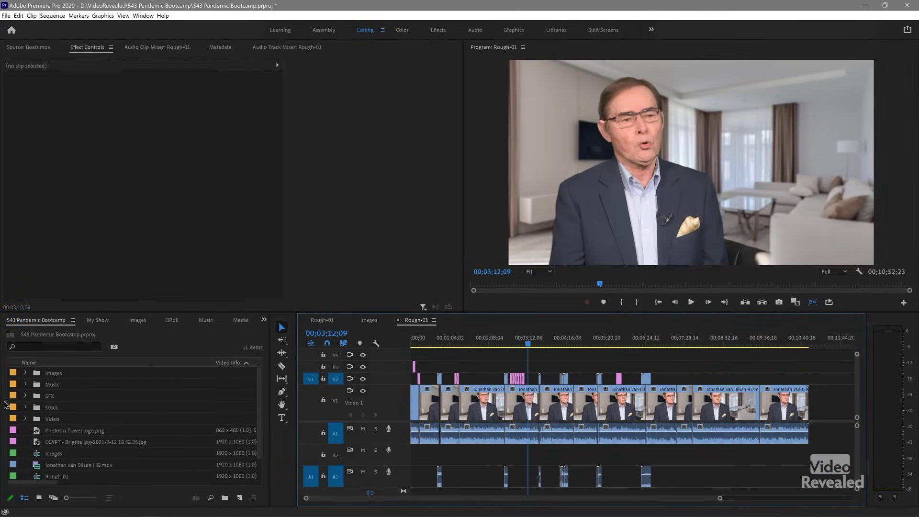
# Step: Place el-camino by ray-project Artlist.wav at the start of track A2 and play the mix from about 00;00;58
pyautogui.click(26, 385)
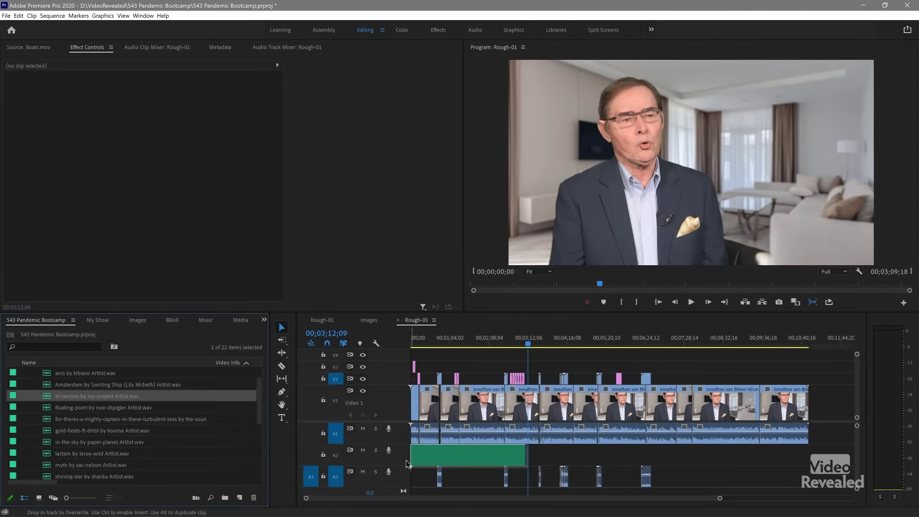
pyautogui.moveTo(407, 463); pyautogui.dragTo(408, 462)
pyautogui.moveTo(464, 338); pyautogui.dragTo(449, 337)
pyautogui.press('space')
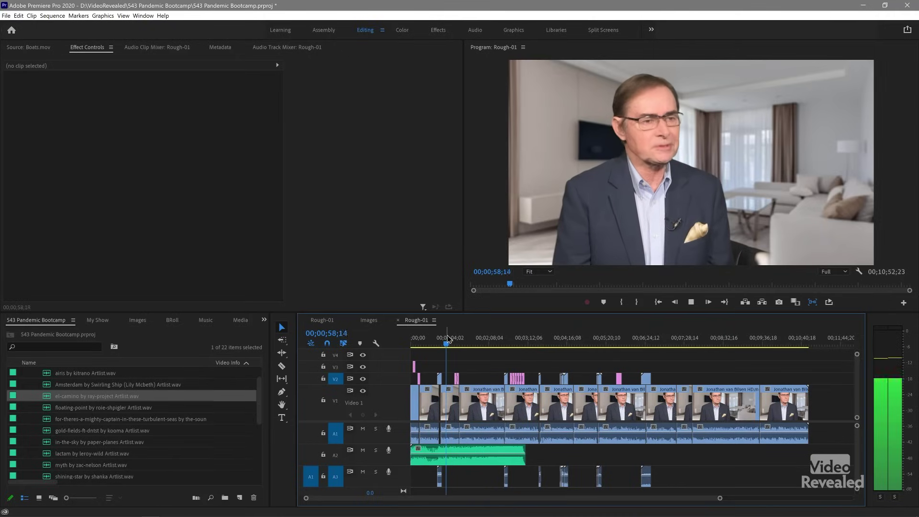
# Step: Add the lactam by leroy-wild and shining-star by shanka music files end to end after el-camino on track A2
pyautogui.scroll(-1, 66, 454)
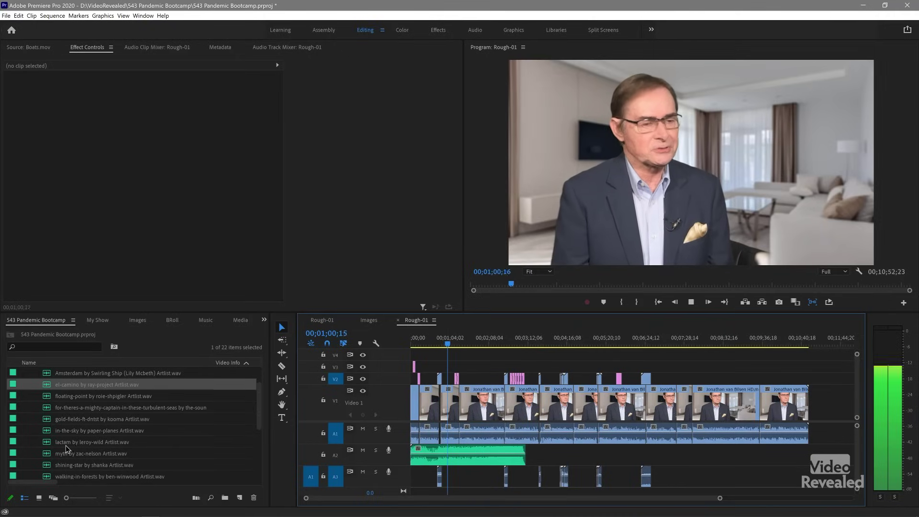
pyautogui.scroll(-1, 72, 445)
pyautogui.moveTo(52, 432); pyautogui.dragTo(527, 455)
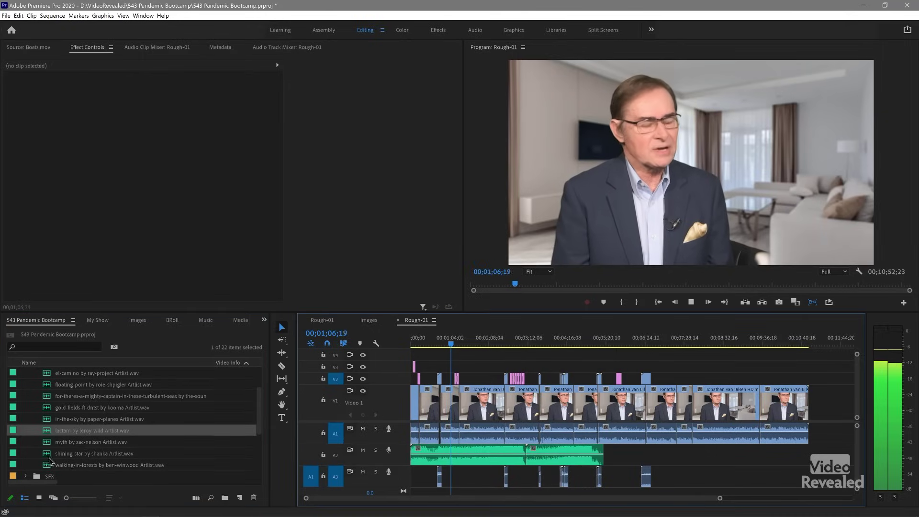
pyautogui.moveTo(48, 456); pyautogui.dragTo(605, 455)
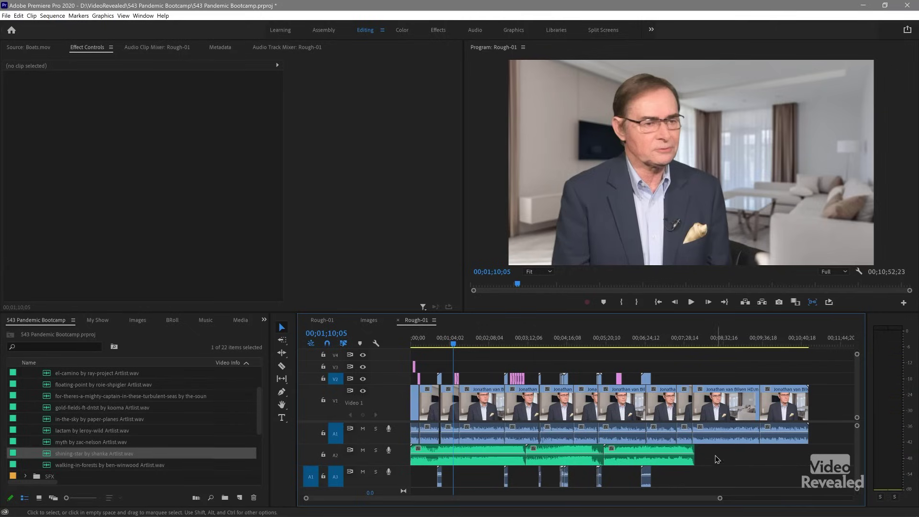
# Step: Lower the volume of the el-camino clip on track A2 and copy that clip to the end of the music
pyautogui.click(501, 450)
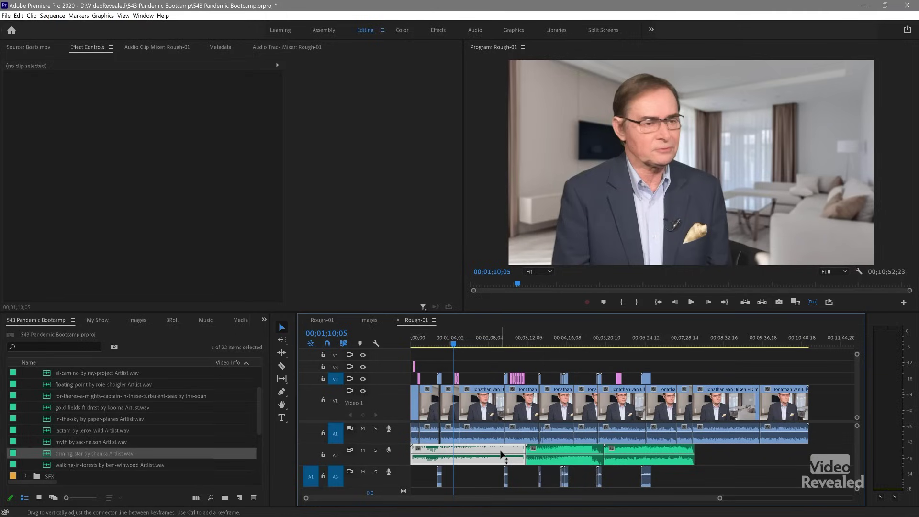
pyautogui.moveTo(506, 452); pyautogui.dragTo(507, 453)
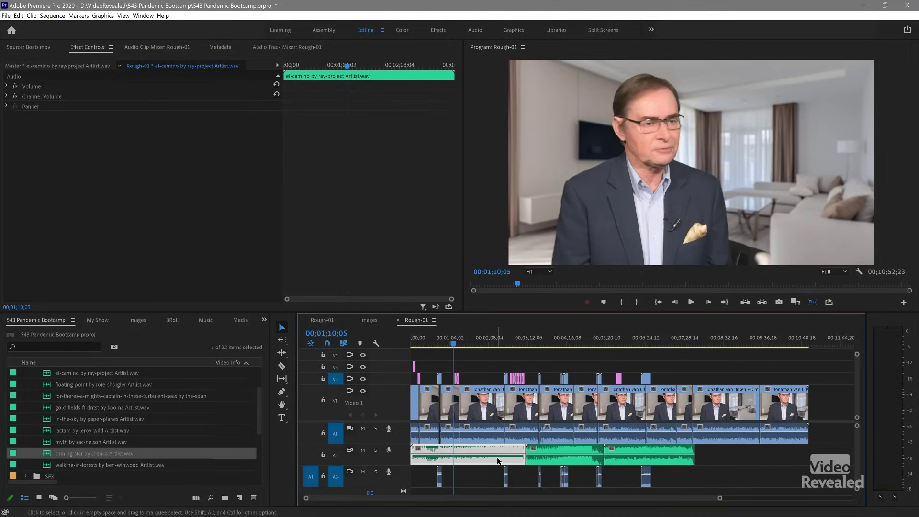
pyautogui.moveTo(576, 459); pyautogui.dragTo(785, 456)
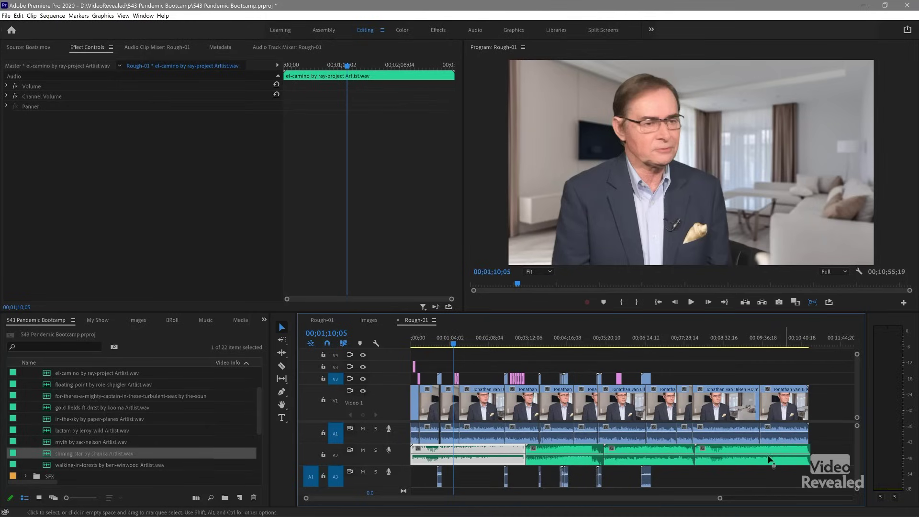
pyautogui.click(747, 461)
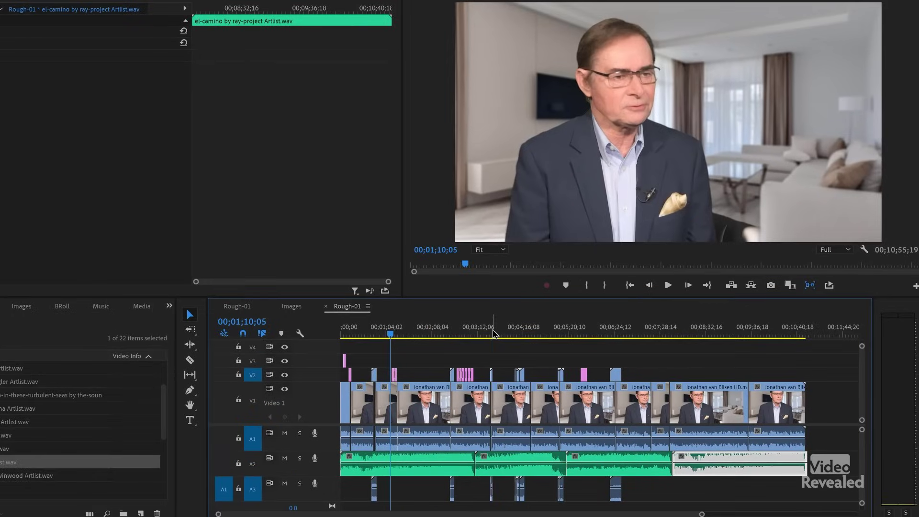
# Step: Play the cutaway over the interview gap at about 00;03;30 and the group of B-roll clips near 00;04;04
pyautogui.click(541, 343)
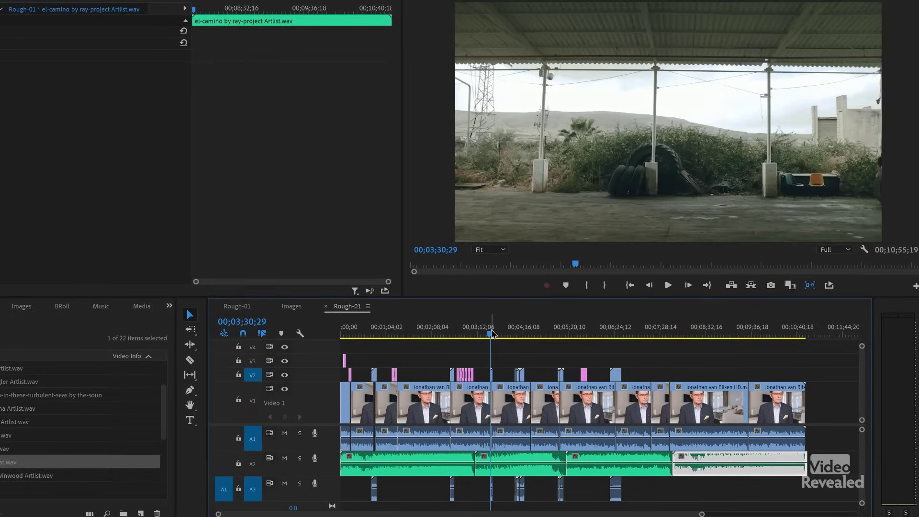
pyautogui.press('space')
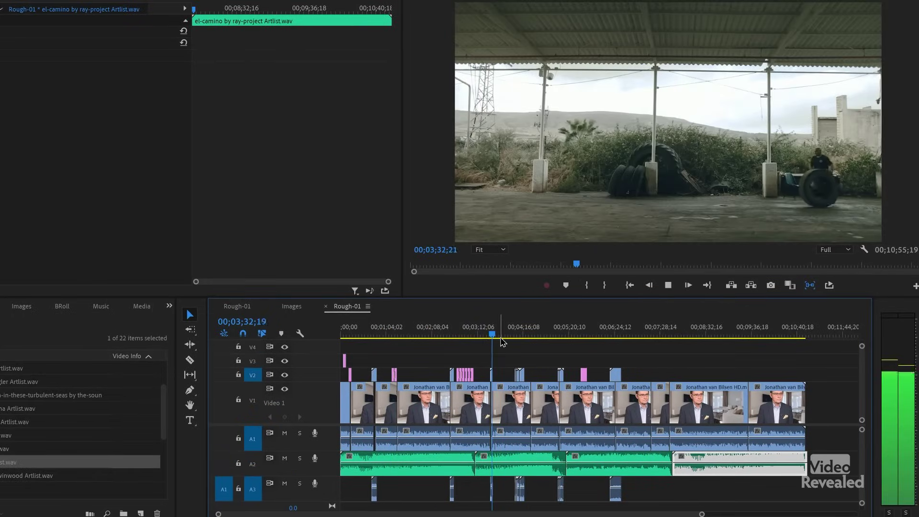
pyautogui.press('=')
pyautogui.press('=')
pyautogui.press('=')
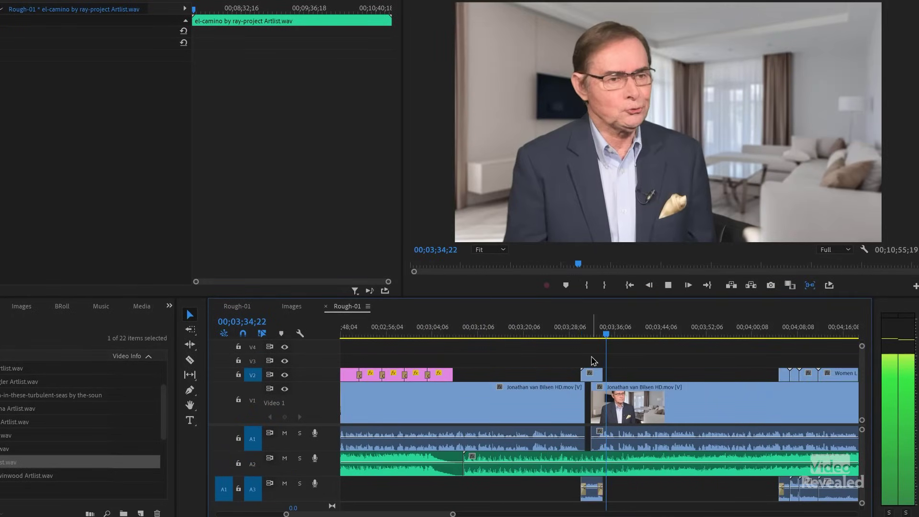
pyautogui.scroll(-2, 588, 361)
pyautogui.scroll(-2, 587, 362)
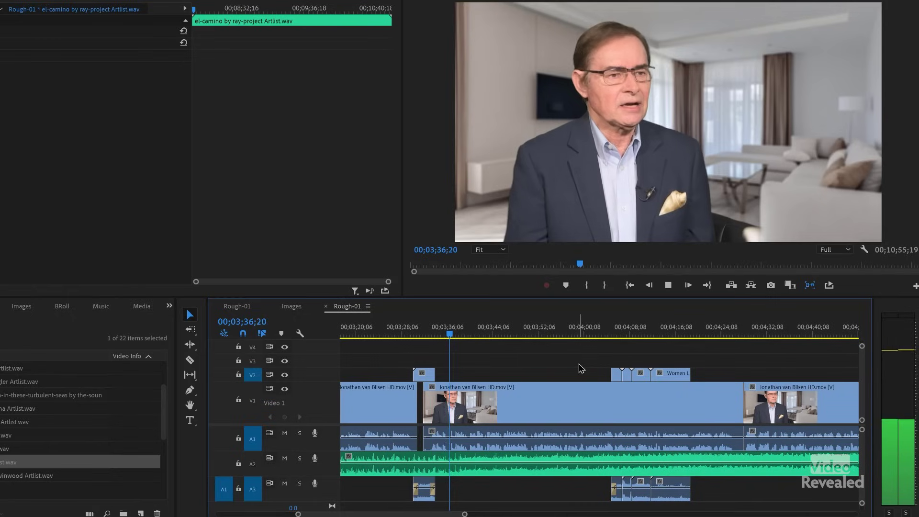
pyautogui.click(601, 335)
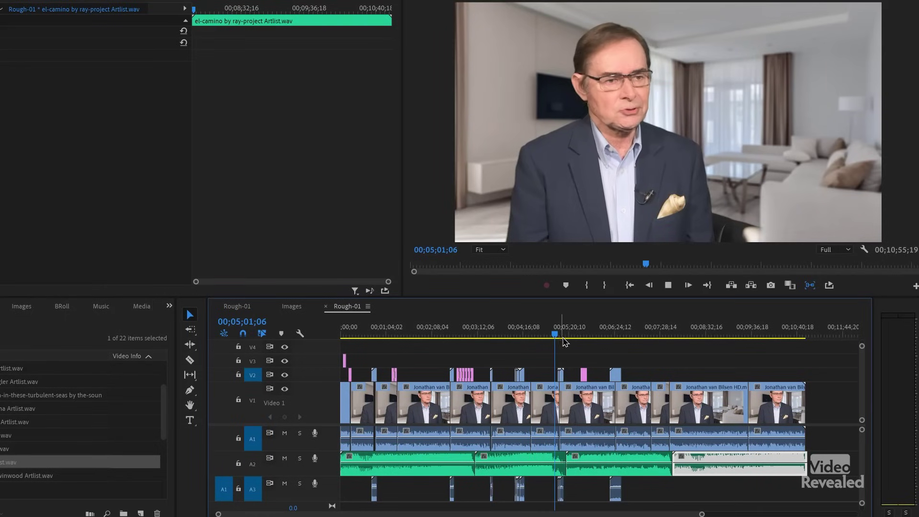
# Step: Play the camel B-roll near 00;05;04 and the pink still image on track V2 that follows it
pyautogui.press('space')
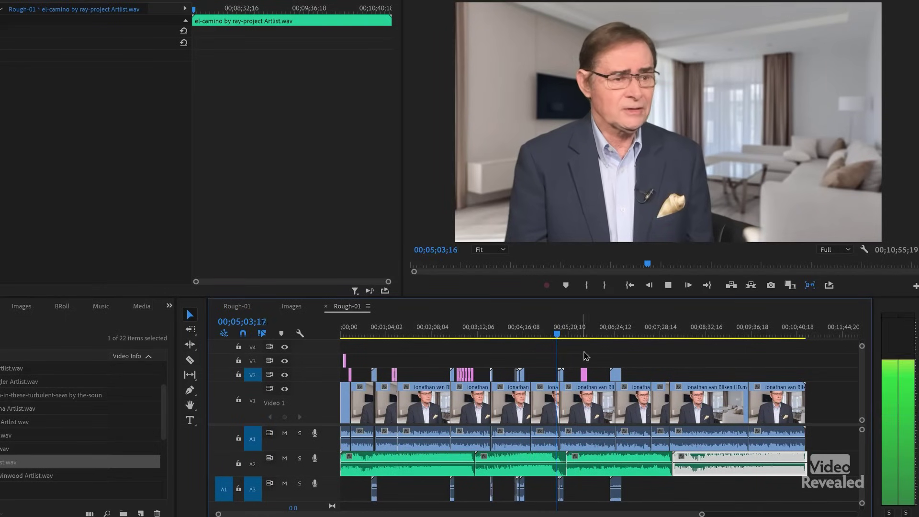
pyautogui.press('=')
pyautogui.press('=')
pyautogui.scroll(-3, 586, 353)
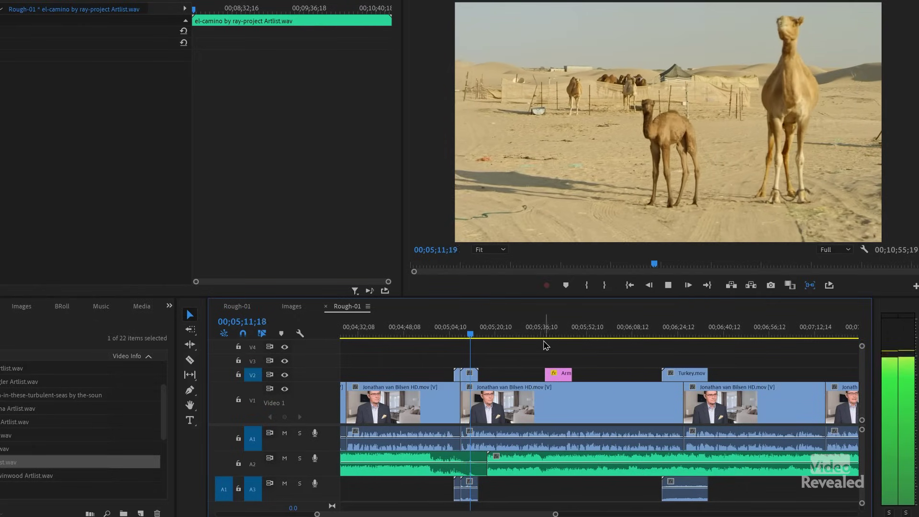
pyautogui.click(534, 336)
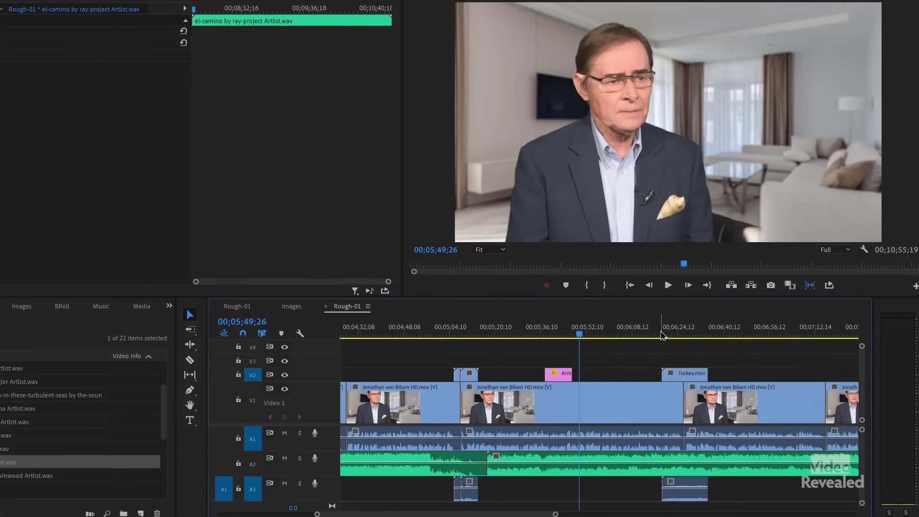
# Step: Play the Turkey.mov cutaway on track V2 over the interview cut beneath it
pyautogui.scroll(-5, 727, 353)
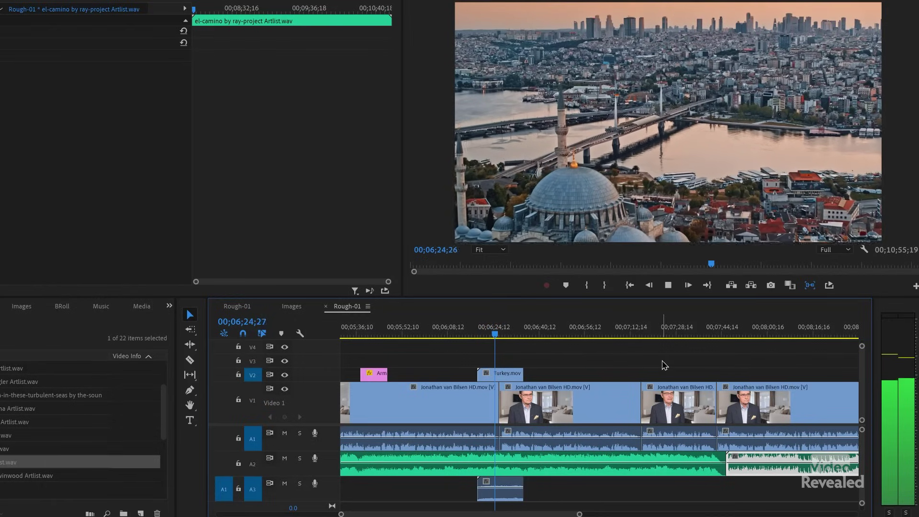
pyautogui.press('-')
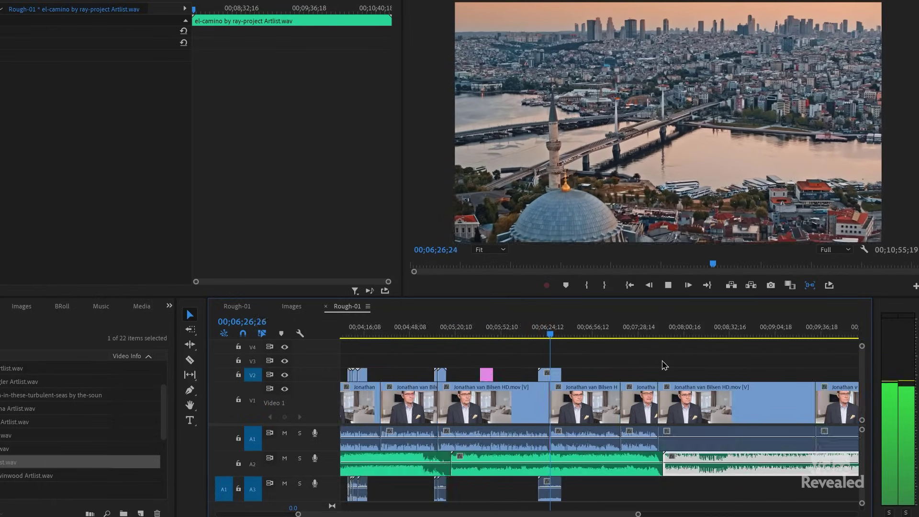
pyautogui.scroll(6, 669, 366)
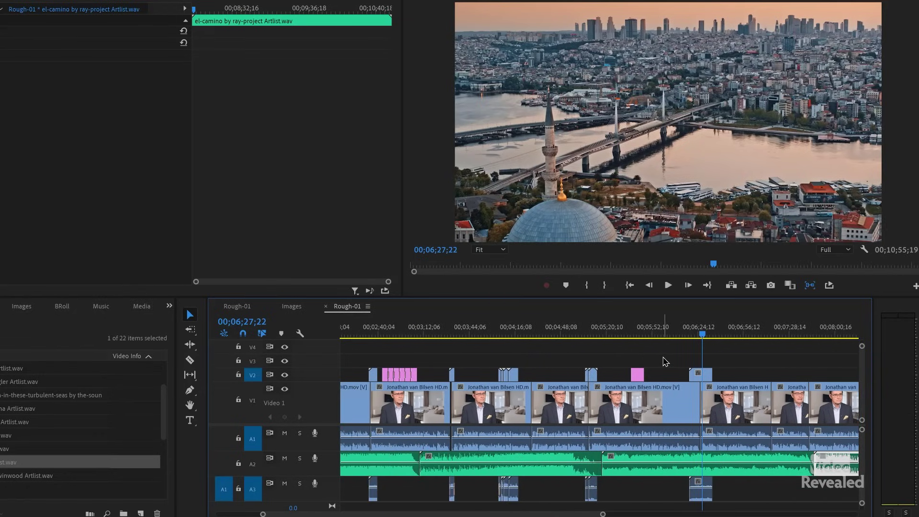
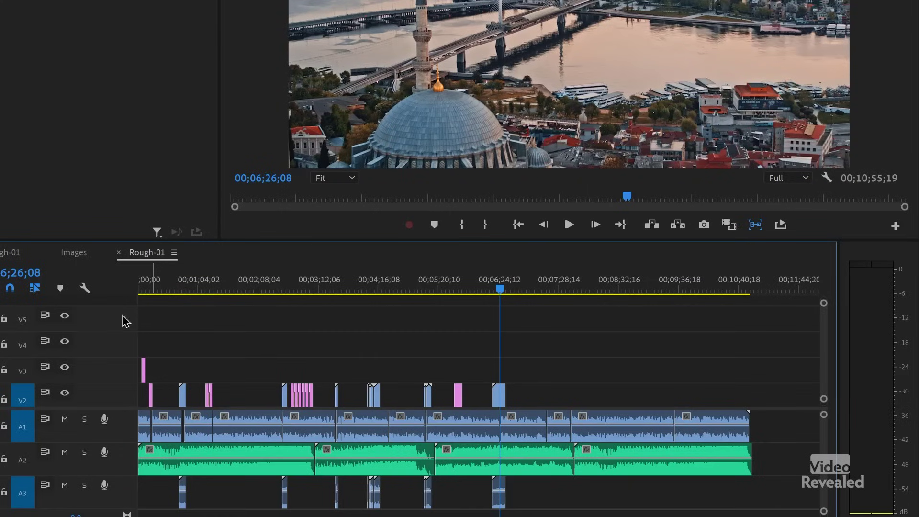
# Step: Delete the empty video track V5 and reduce the height of the remaining video tracks
pyautogui.rightClick(125, 321)
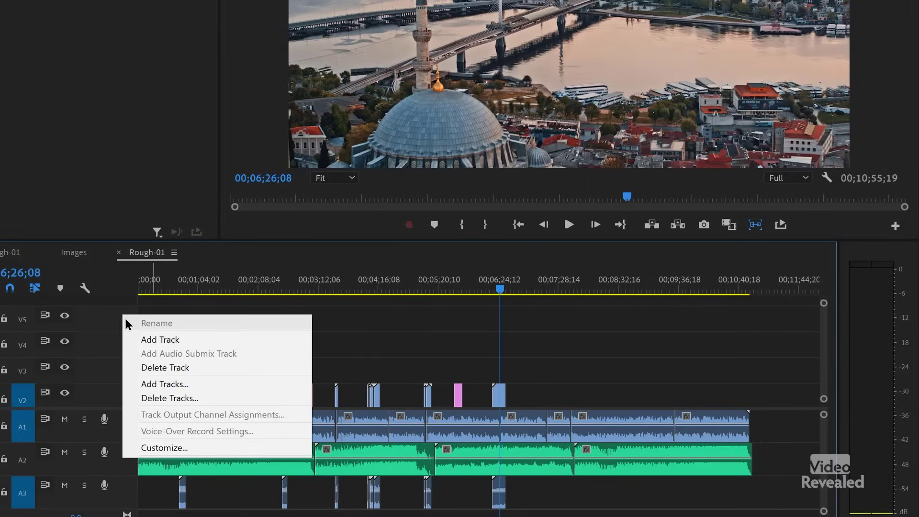
pyautogui.click(191, 366)
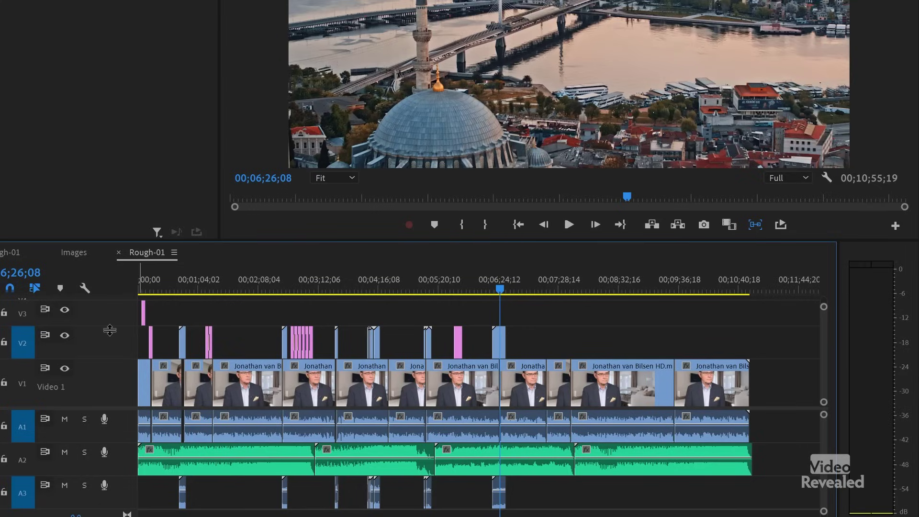
pyautogui.press('super+minus')
pyautogui.press('super+minus')
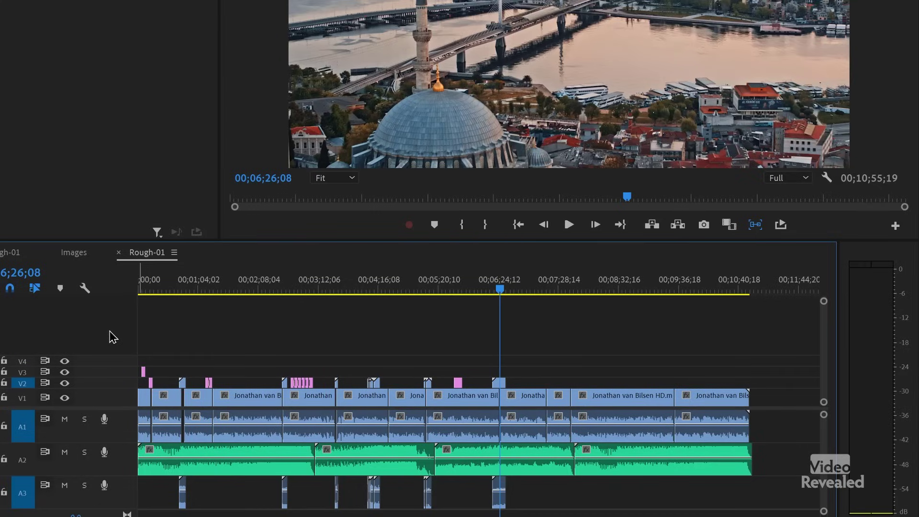
pyautogui.press('super+equal')
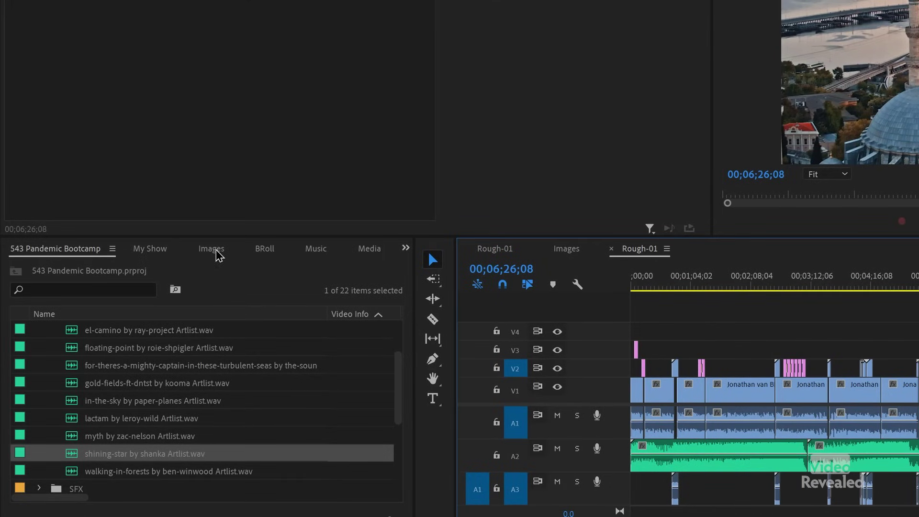
# Step: Select Driving.mov in the BRoll bin and turn off the A1 source patch so that only its video gets placed
pyautogui.click(267, 250)
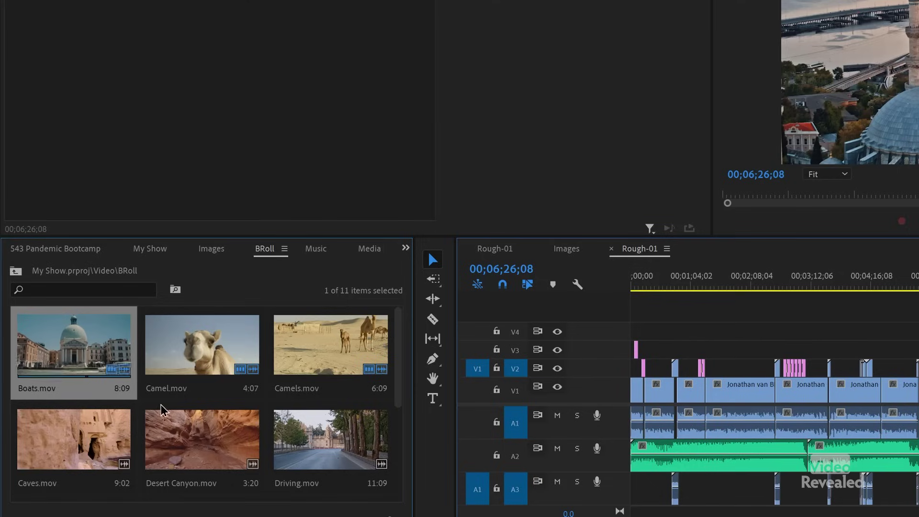
pyautogui.click(316, 436)
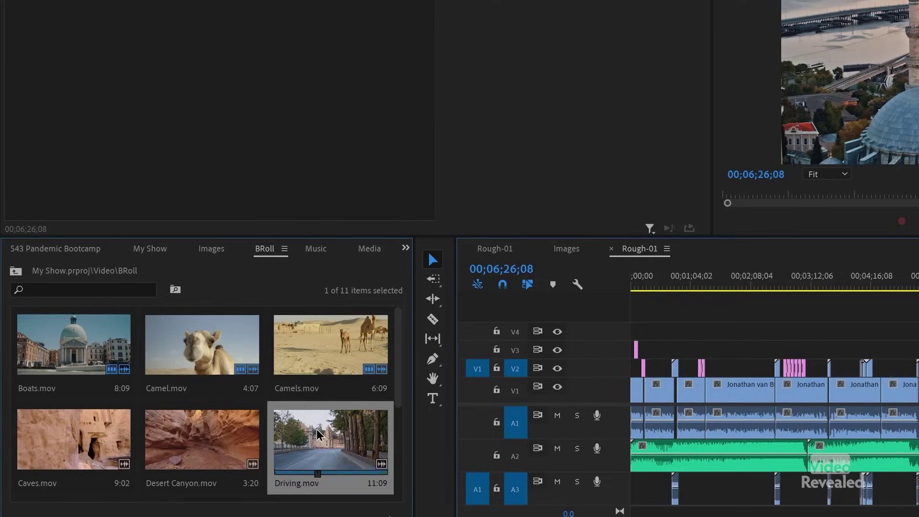
pyautogui.click(476, 489)
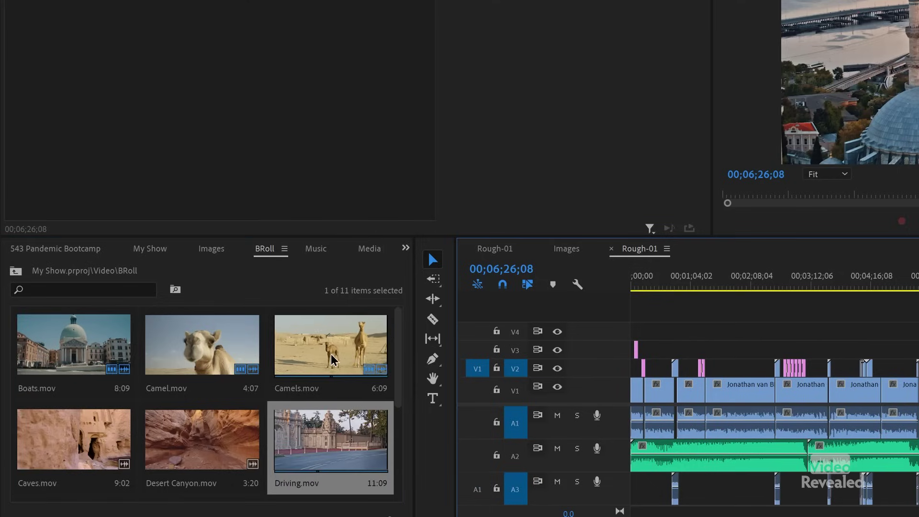
pyautogui.moveTo(337, 424); pyautogui.dragTo(792, 312)
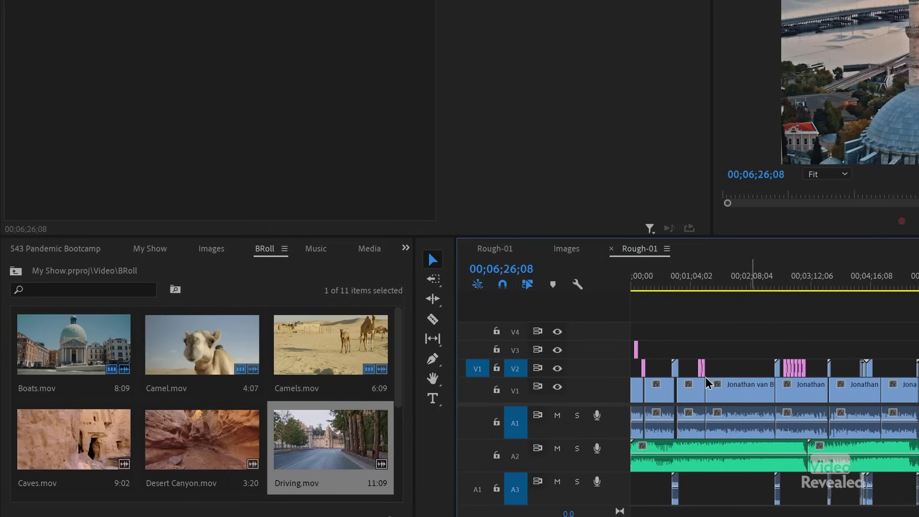
# Step: Play the handover between the two music clips on track A2 from about 00;03;04 to 00;03;07
pyautogui.press('=')
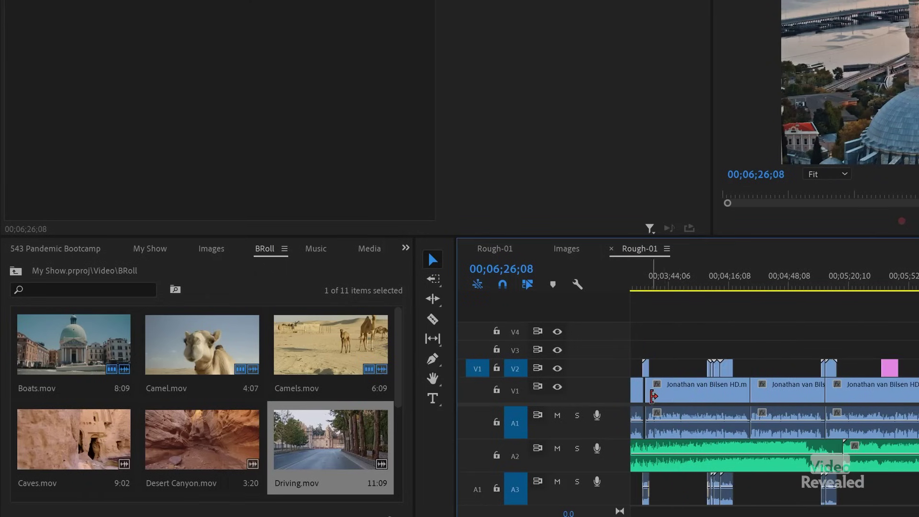
pyautogui.scroll(-1, 654, 396)
pyautogui.scroll(12, 656, 401)
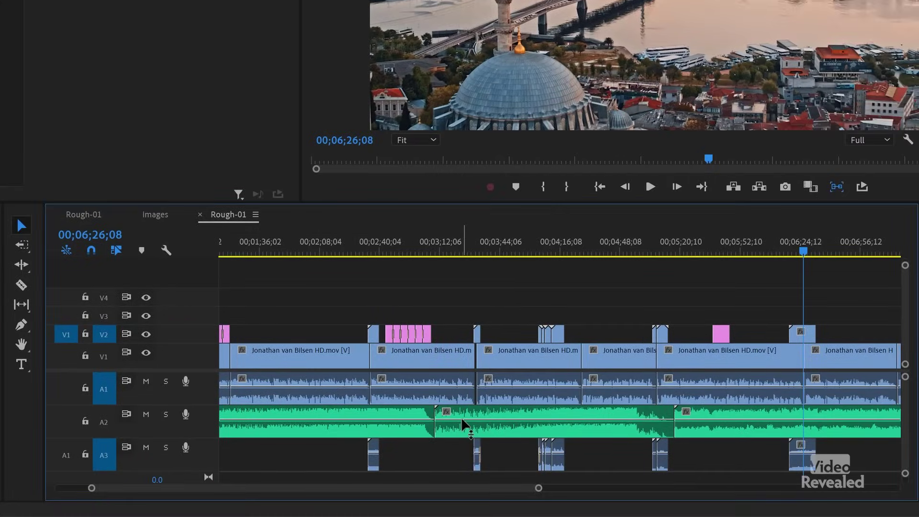
pyautogui.click(436, 248)
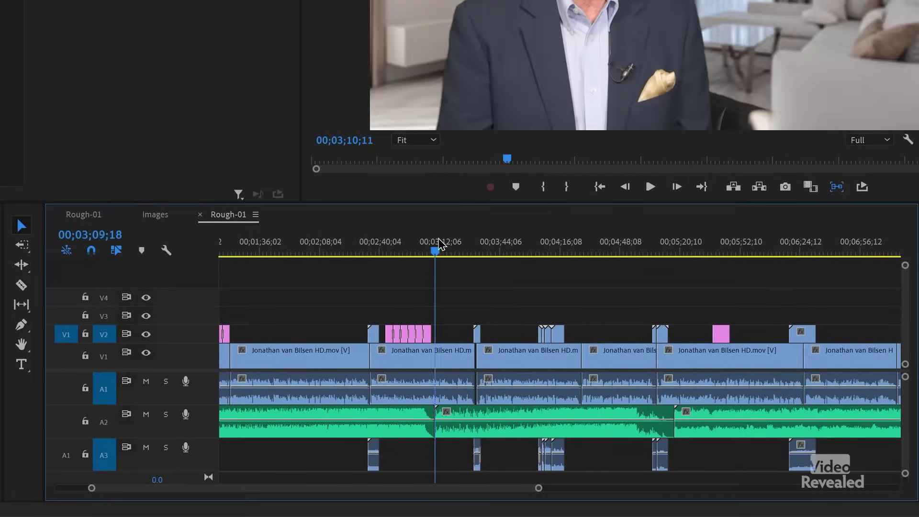
pyautogui.press('=')
pyautogui.press('=')
pyautogui.press('=')
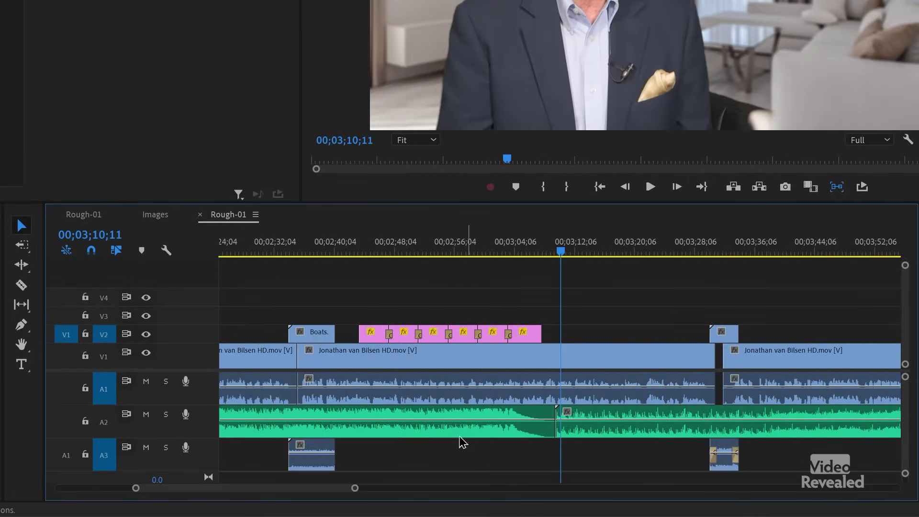
pyautogui.click(464, 254)
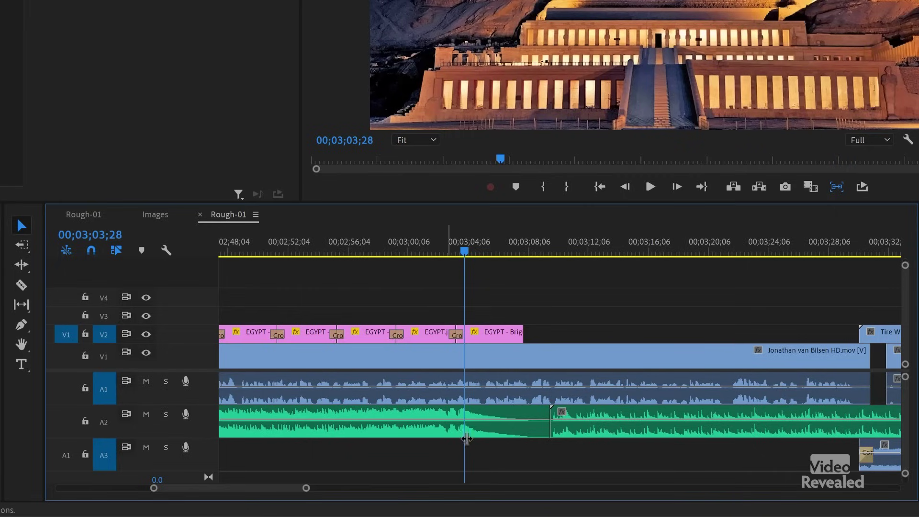
pyautogui.press('space')
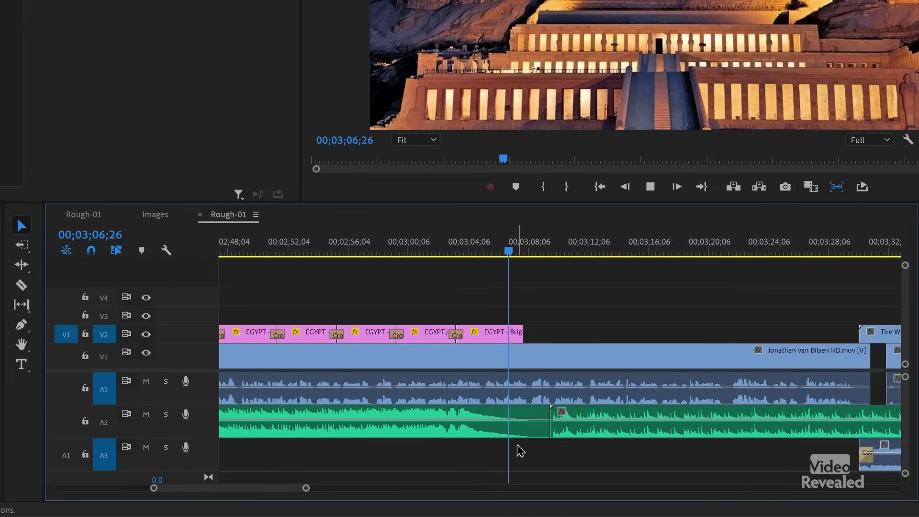
pyautogui.press('space')
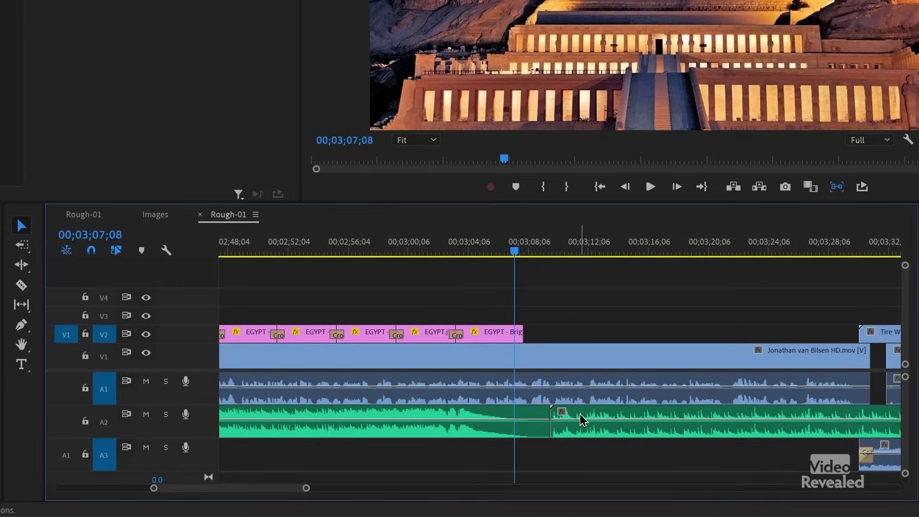
# Step: Move the second music clip and everything after it on track A2 back to 00;03;07;08 using Track Select Forward, and deselect
pyautogui.click(581, 420)
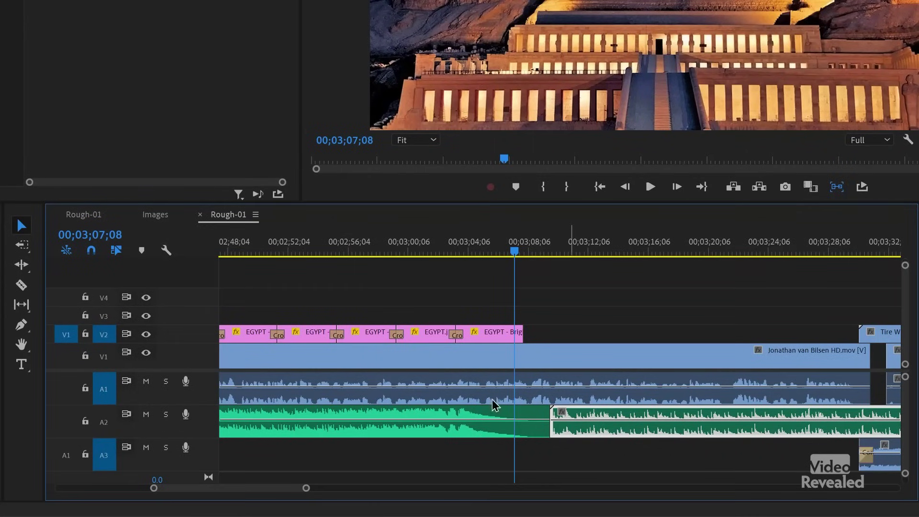
pyautogui.click(23, 245)
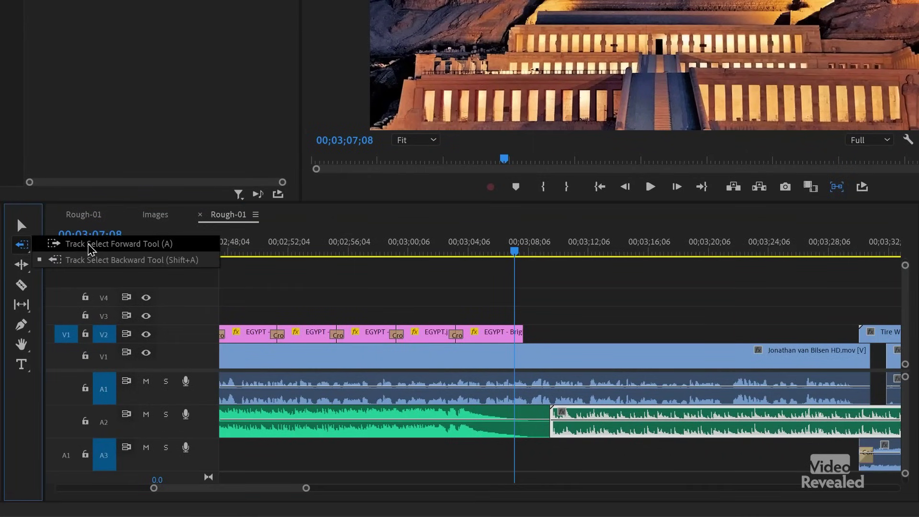
pyautogui.click(80, 245)
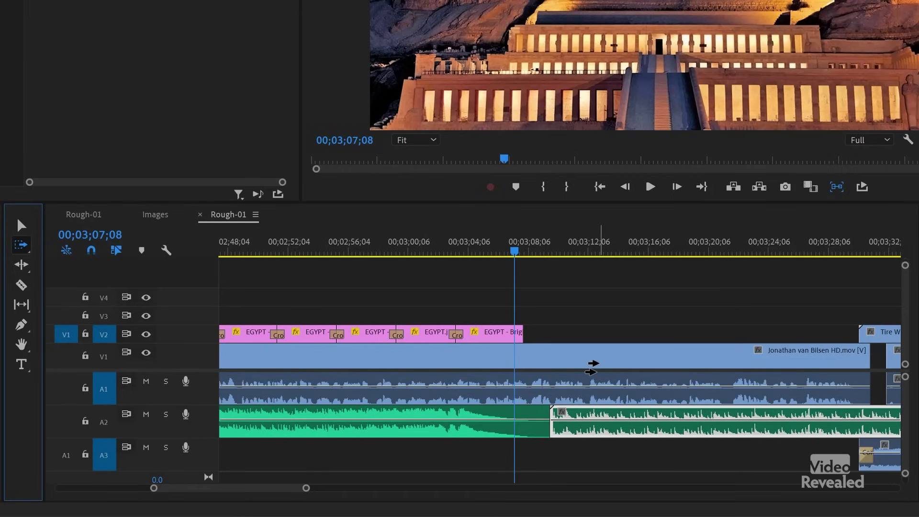
pyautogui.click(572, 376)
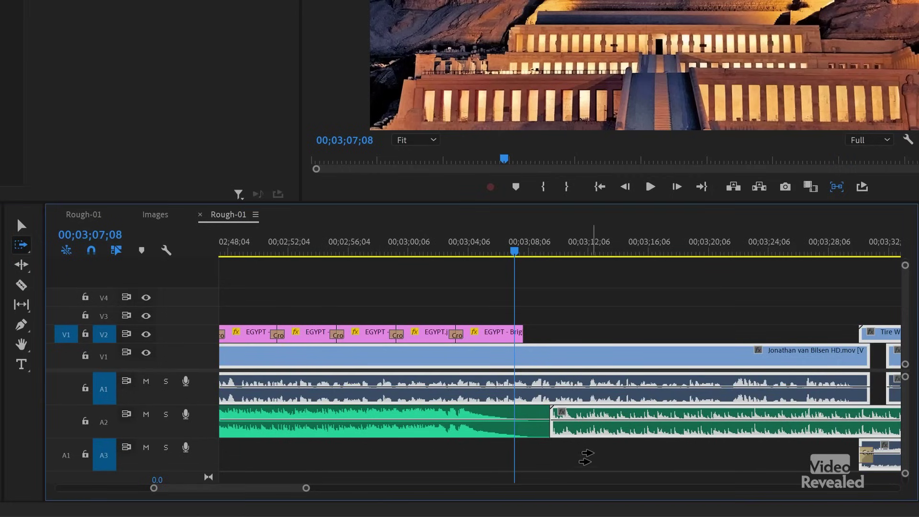
pyautogui.keyDown('shift'); pyautogui.click(588, 427); pyautogui.keyUp('shift')
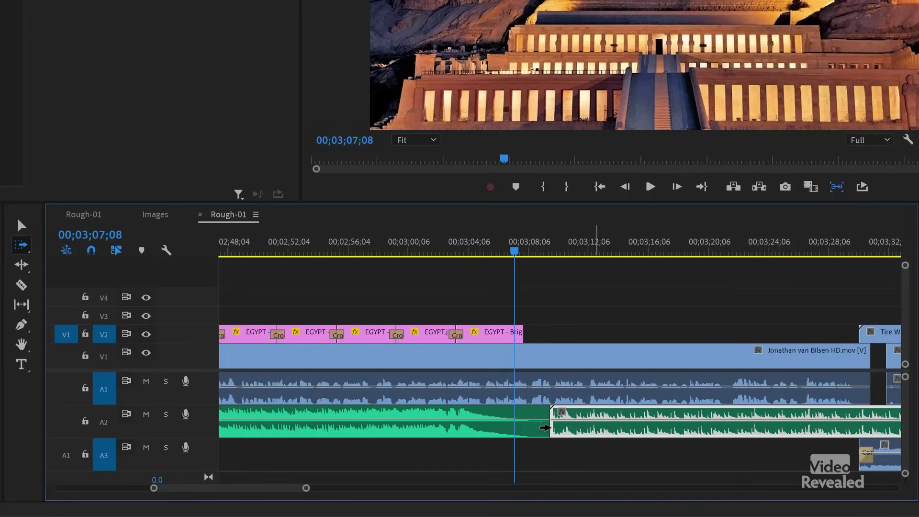
pyautogui.press('v')
pyautogui.moveTo(605, 431); pyautogui.dragTo(572, 438)
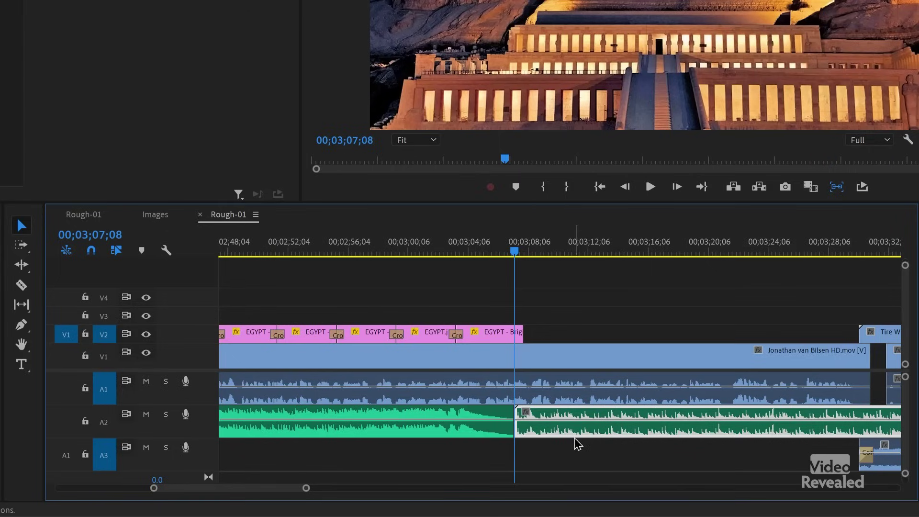
pyautogui.press('\\')
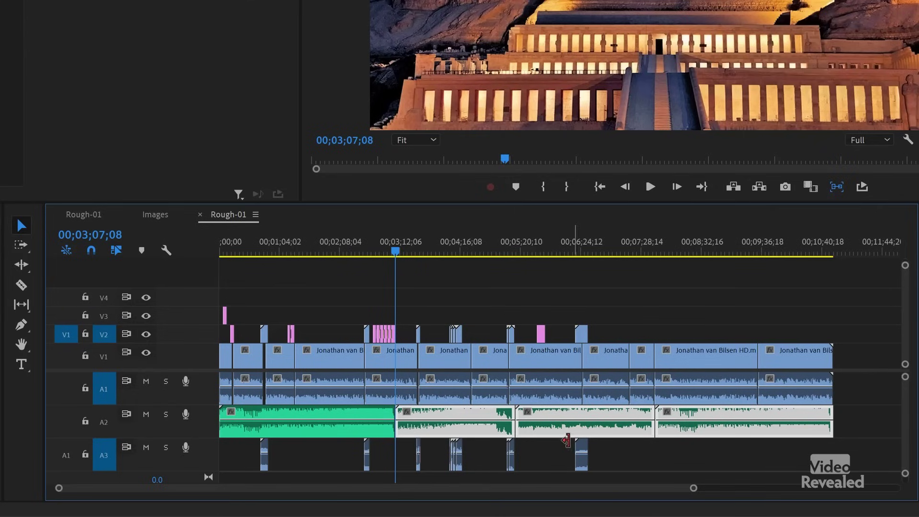
pyautogui.click(567, 448)
pyautogui.hotkey('ctrl', 'z')
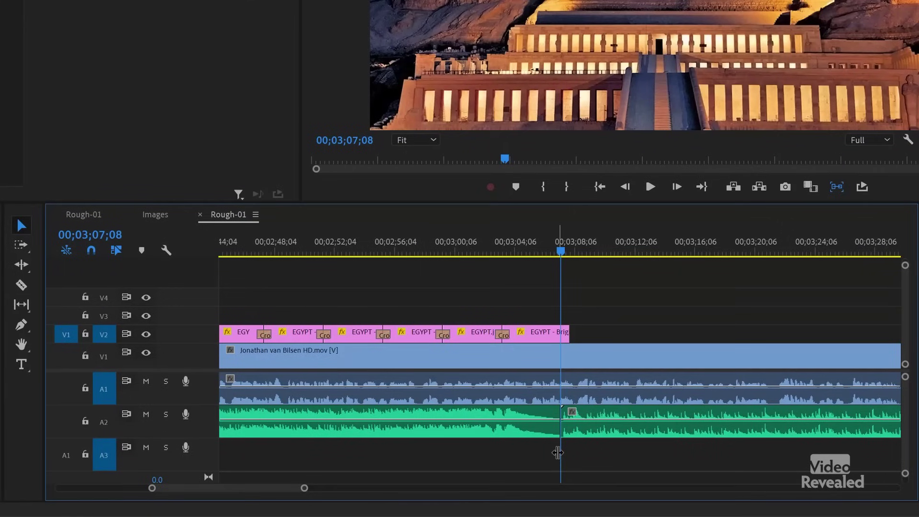
# Step: Play the Tire Walk cutaway over the interview gap from about 00;03;29 to 00;03;35
pyautogui.scroll(-10, 604, 393)
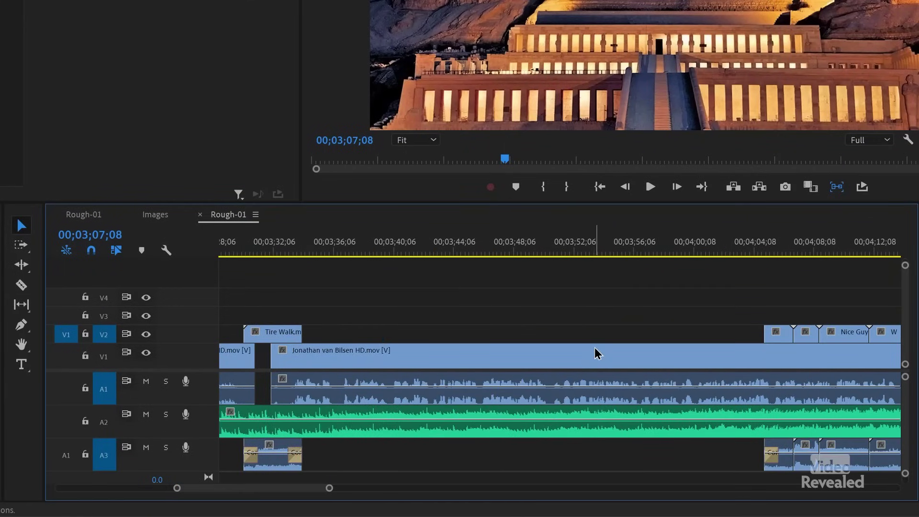
pyautogui.scroll(-6, 596, 354)
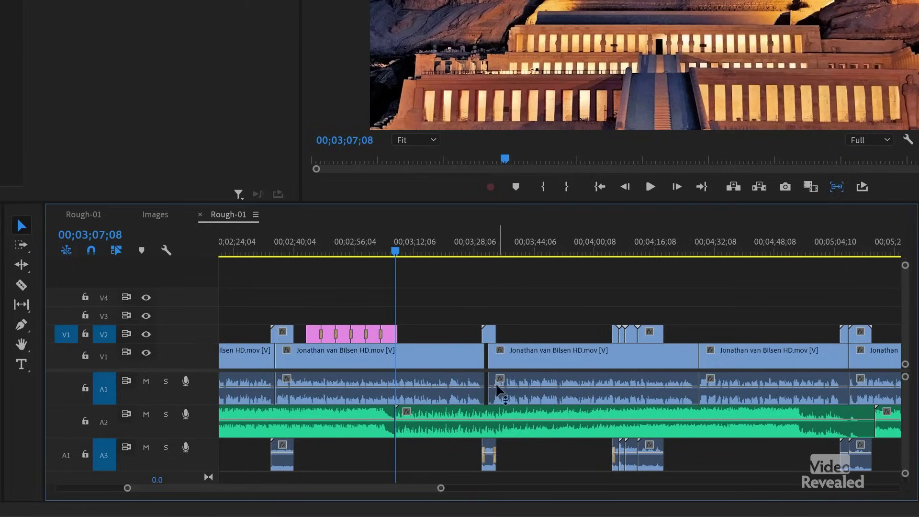
pyautogui.click(549, 249)
pyautogui.scroll(6, 411, 346)
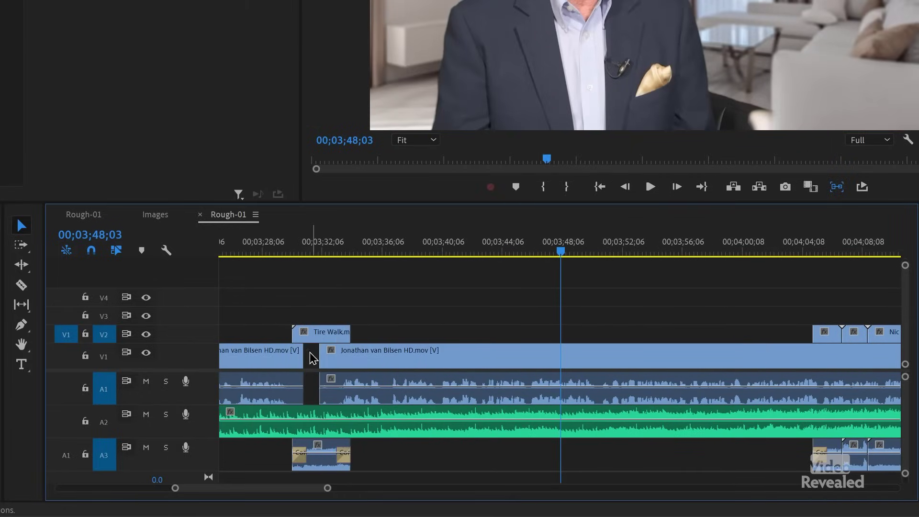
pyautogui.click(276, 250)
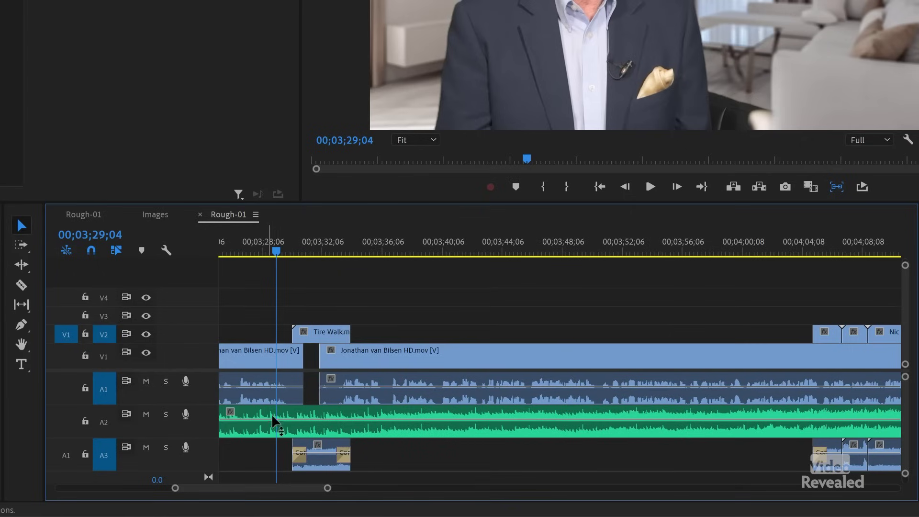
pyautogui.press('space')
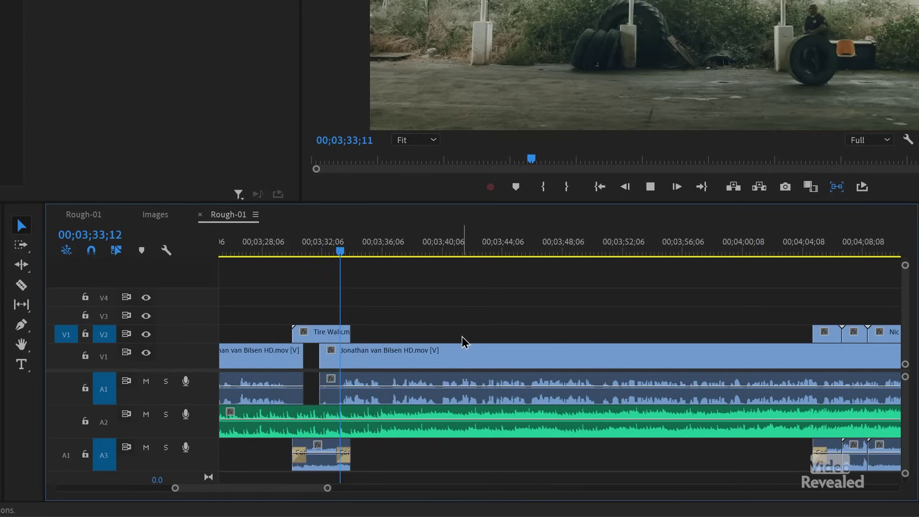
pyautogui.press('space')
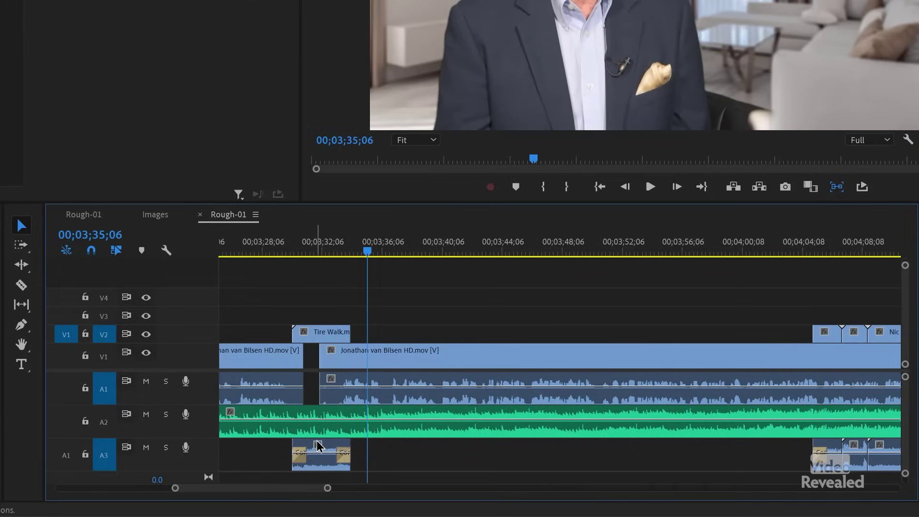
# Step: Try moving the interview clip after the gap about four seconds earlier over the preceding clip, and restore the original cut
pyautogui.click(326, 333)
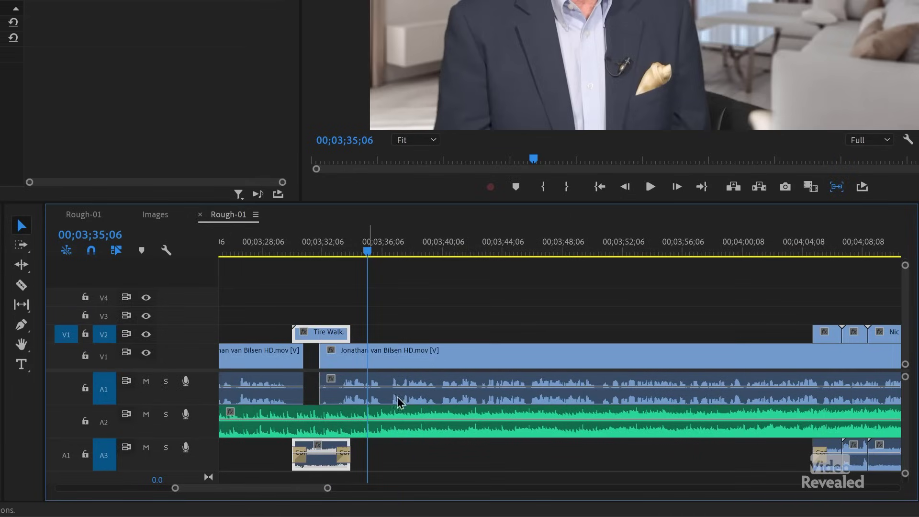
pyautogui.click(415, 381)
pyautogui.moveTo(423, 360)
pyautogui.mouseDown()
pyautogui.moveTo(410, 360)
pyautogui.moveTo(421, 361)
pyautogui.mouseUp()
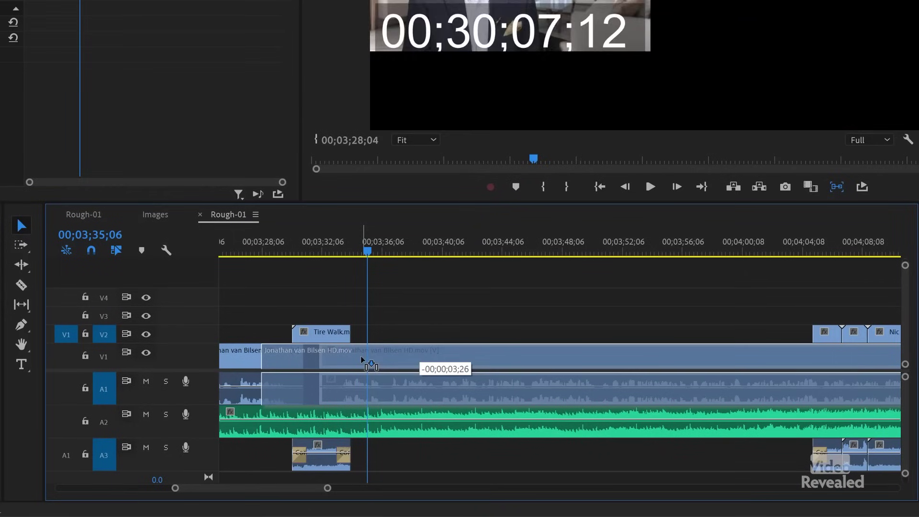
pyautogui.moveTo(363, 360); pyautogui.dragTo(423, 363)
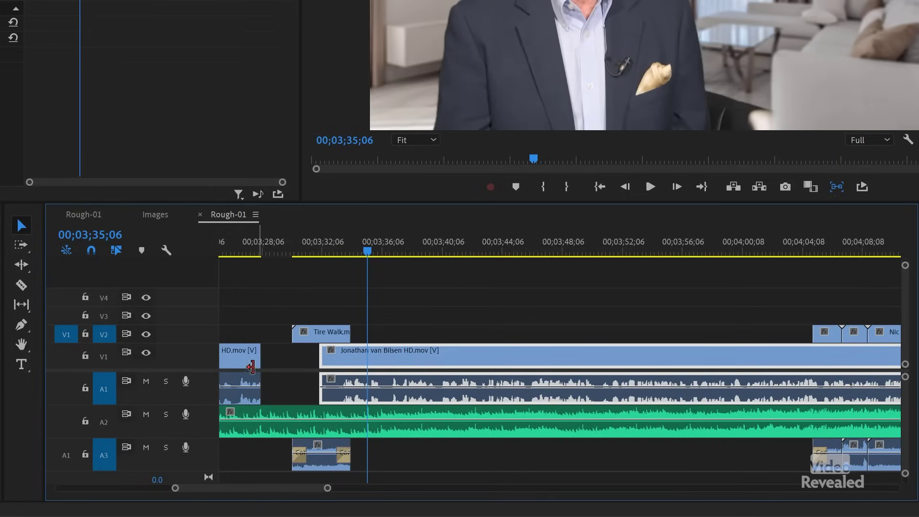
pyautogui.moveTo(262, 357); pyautogui.dragTo(293, 364)
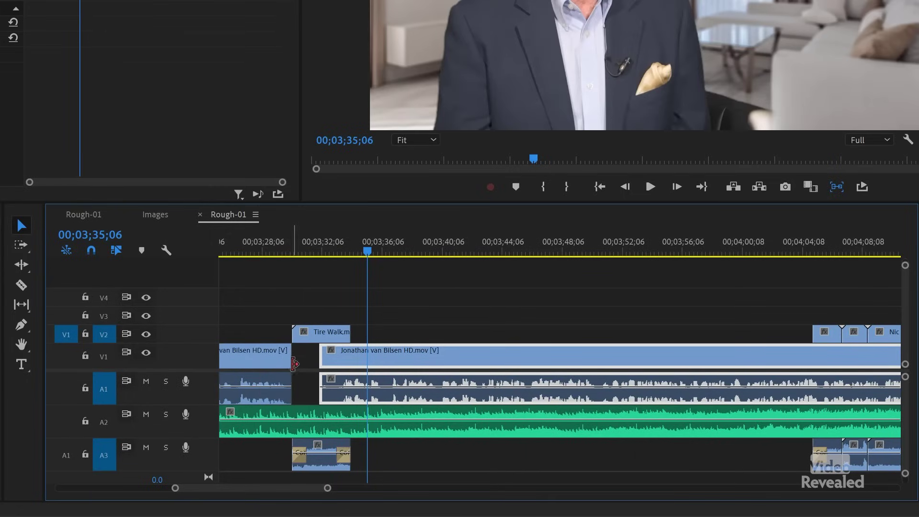
pyautogui.click(310, 389)
pyautogui.press('Delete')
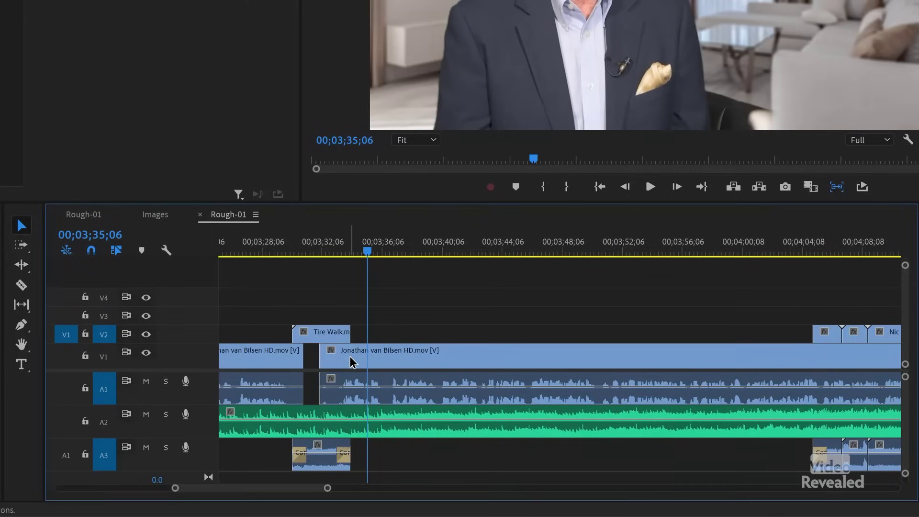
# Step: Try duplicating the interview clip's video from V1 onto V2 over Tire Walk, and undo it
pyautogui.moveTo(352, 361); pyautogui.dragTo(354, 341)
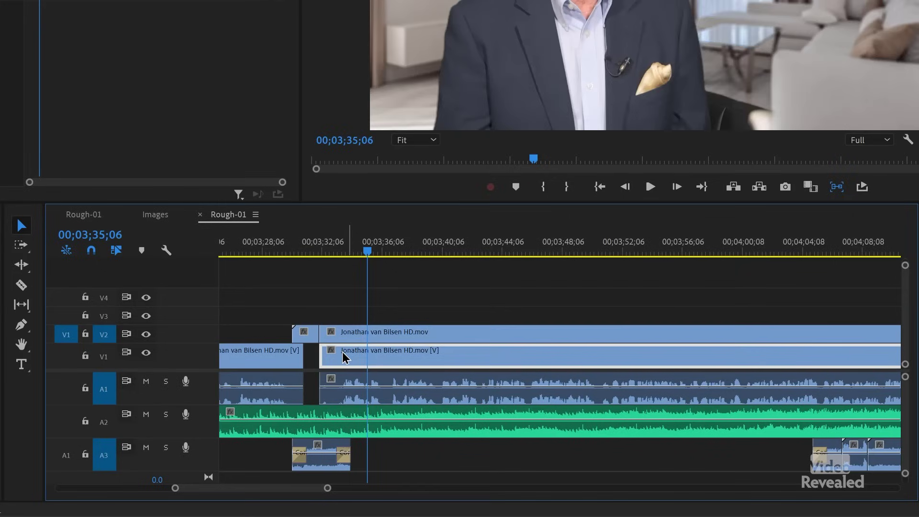
pyautogui.hotkey('ctrl', 'z')
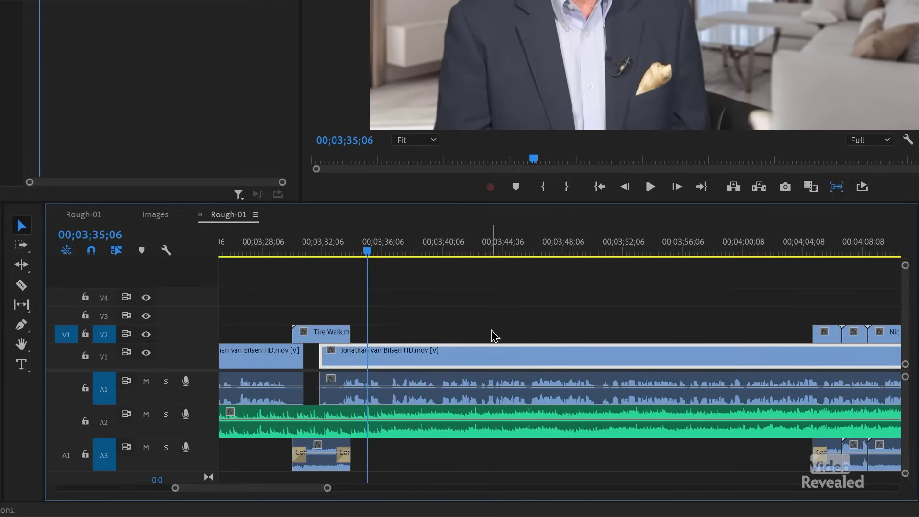
# Step: Trim about half a second off the start of the interview clip that follows the gap under Tire Walk
pyautogui.scroll(-5, 494, 337)
pyautogui.scroll(5, 521, 333)
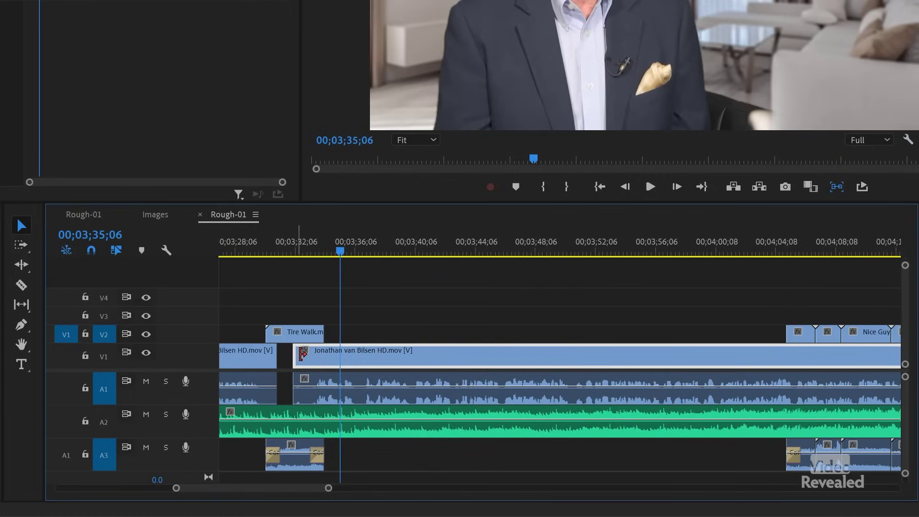
pyautogui.click(359, 317)
pyautogui.moveTo(301, 355)
pyautogui.mouseDown()
pyautogui.moveTo(336, 356)
pyautogui.moveTo(294, 356)
pyautogui.moveTo(308, 358)
pyautogui.mouseUp()
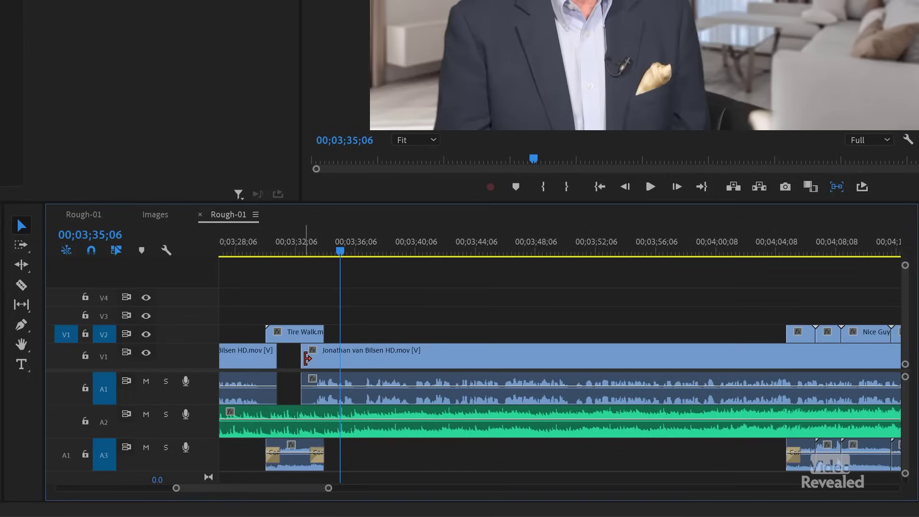
# Step: Try a ripple edit on the start of the interview clip that follows the gap under Tire Walk
pyautogui.click(21, 264)
pyautogui.click(95, 266)
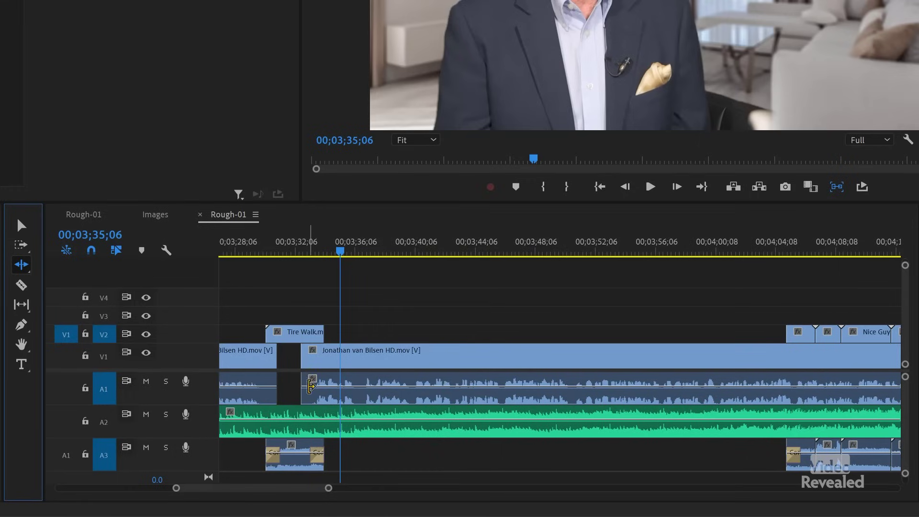
pyautogui.moveTo(311, 361); pyautogui.dragTo(377, 364)
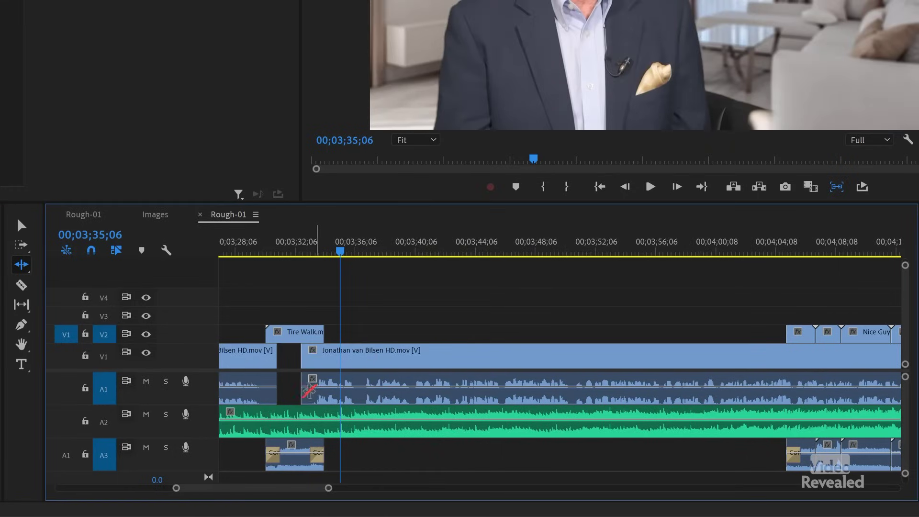
pyautogui.moveTo(309, 389); pyautogui.dragTo(413, 372)
# Step: Lock every video and audio track except V1 and A1
pyautogui.keyDown('shift'); pyautogui.click(86, 389); pyautogui.keyUp('shift')
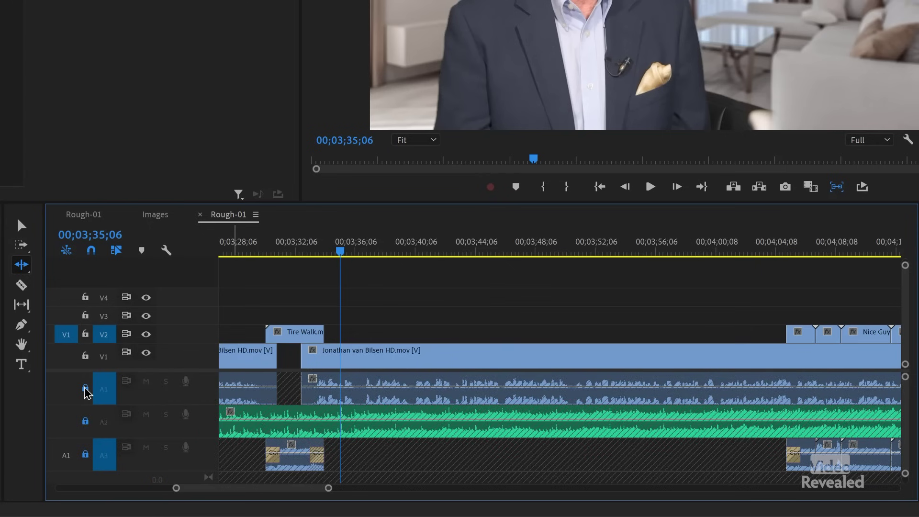
pyautogui.click(86, 389)
pyautogui.keyDown('shift'); pyautogui.click(86, 356); pyautogui.keyUp('shift')
pyautogui.click(85, 356)
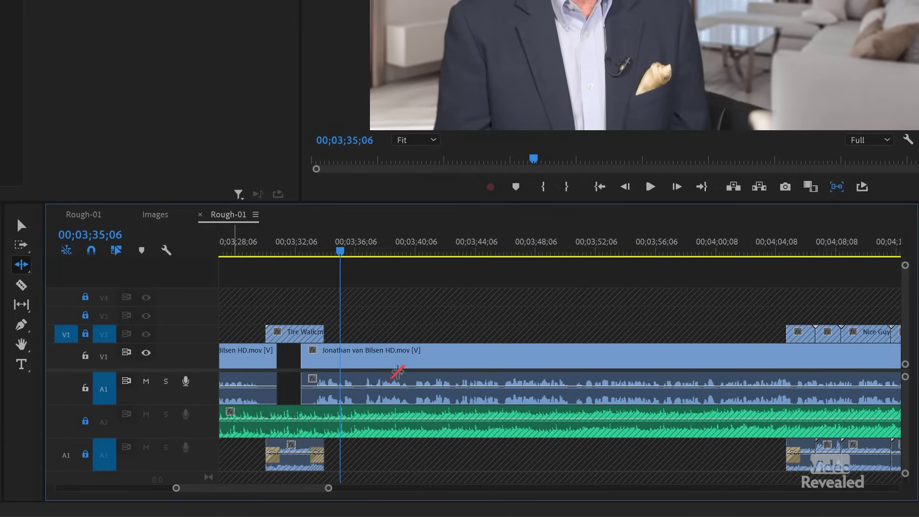
# Step: Ripple-trim the start of the interview clip after the Tire Walk gap, affecting only V1 and A1
pyautogui.moveTo(309, 355); pyautogui.dragTo(392, 359)
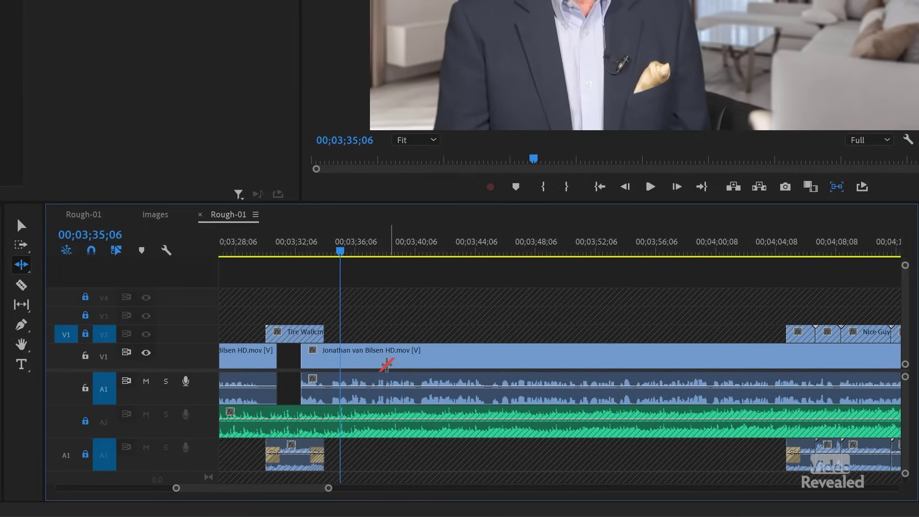
pyautogui.press('-')
pyautogui.press('-')
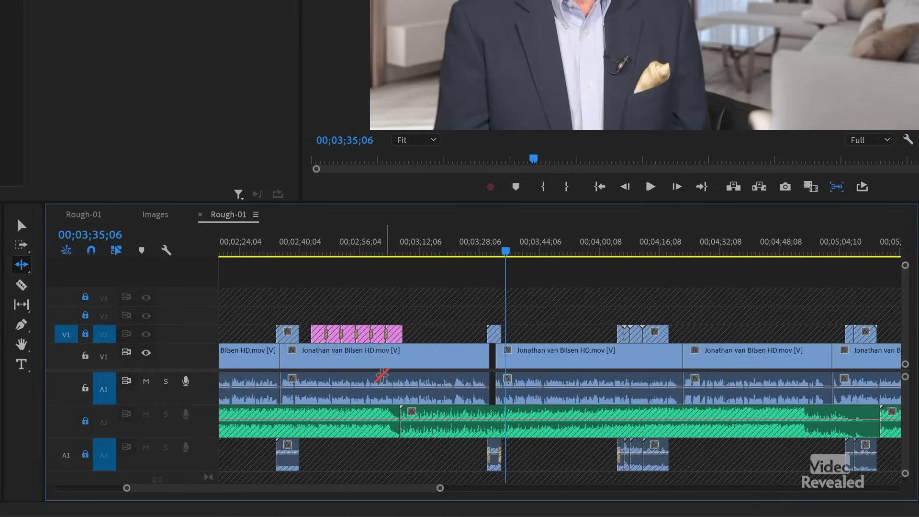
pyautogui.press('-')
pyautogui.press('-')
pyautogui.moveTo(426, 357); pyautogui.dragTo(404, 365)
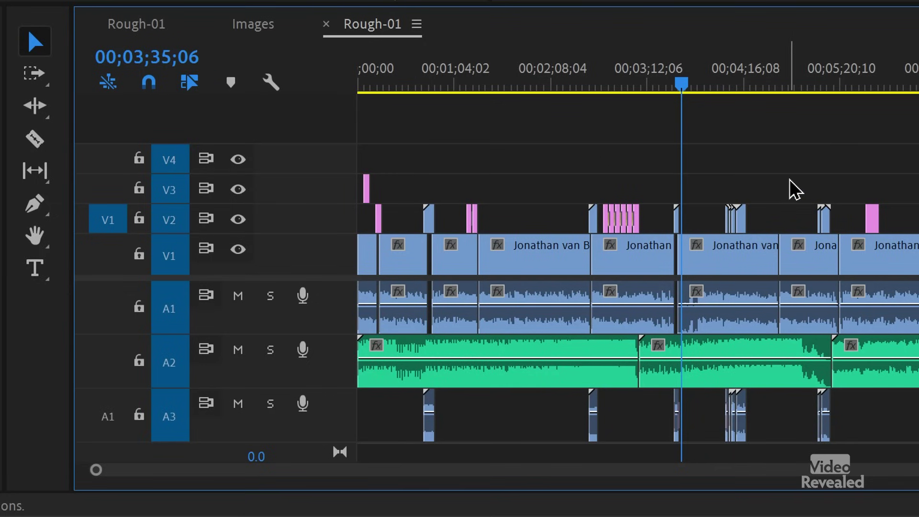
# Step: Turn off linked selection and select the video of the four adjoining V2 cutaways between about 00;04;05 and 00;04;18
pyautogui.press('=')
pyautogui.press('=')
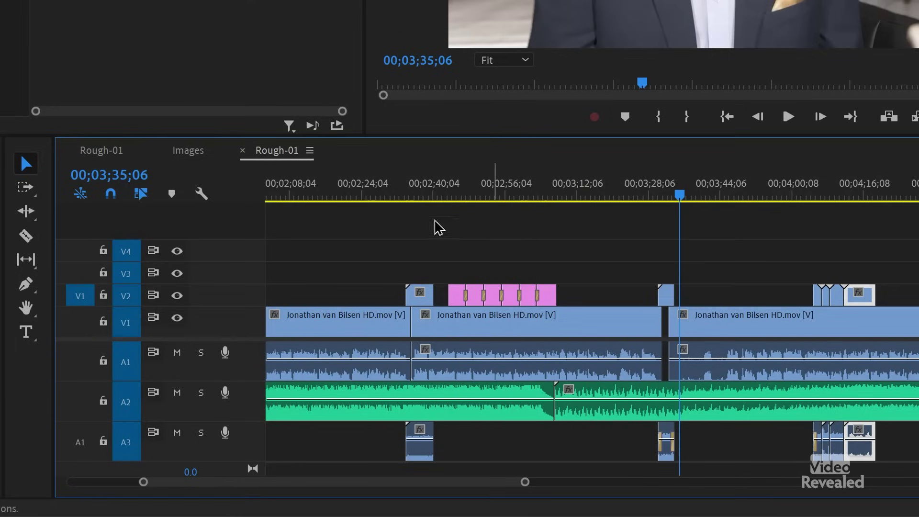
pyautogui.click(140, 197)
pyautogui.moveTo(913, 257); pyautogui.dragTo(792, 303)
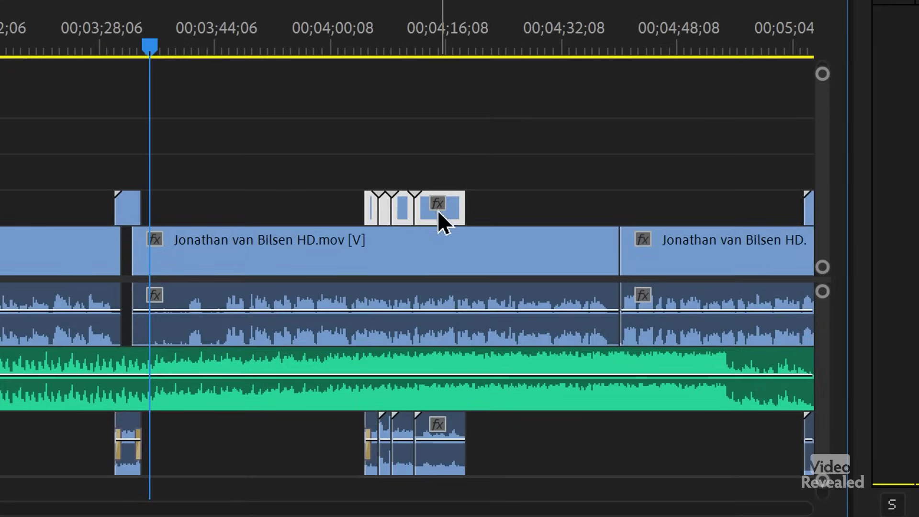
# Step: Try moving only the video of the four selected cutaways from V2 up to V3, and undo it
pyautogui.moveTo(836, 298); pyautogui.dragTo(835, 278)
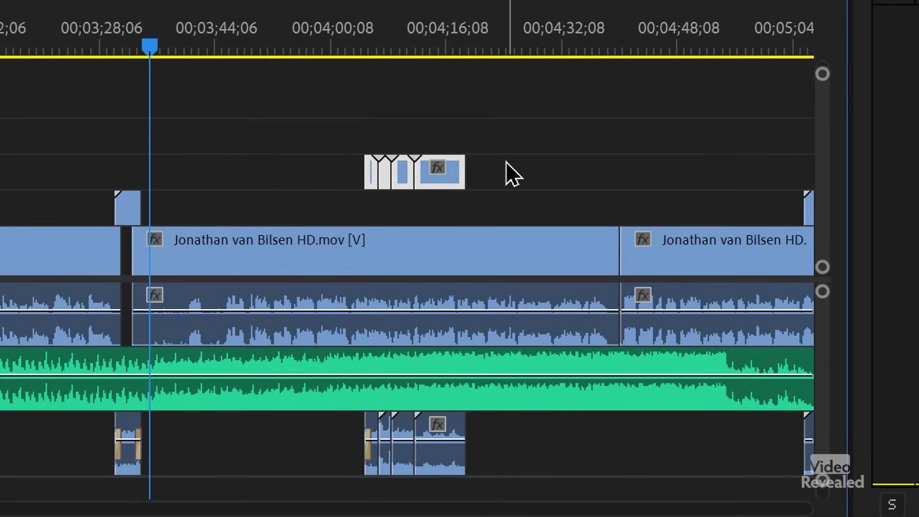
pyautogui.hotkey('ctrl', 'z')
pyautogui.moveTo(519, 153); pyautogui.dragTo(330, 202)
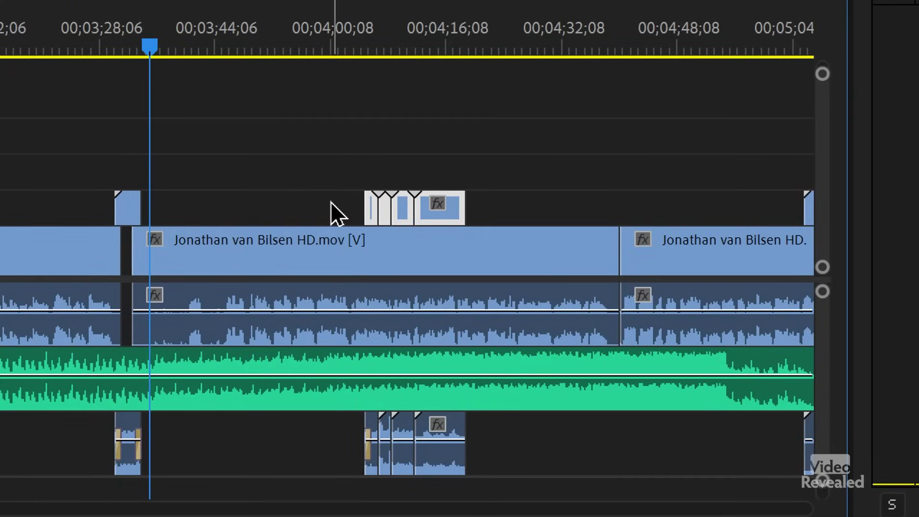
# Step: Try nudging the selected cutaways' video up through the tracks and down onto V1 over the interview, and return it to V2
pyautogui.hotkey('alt', 'Up')
pyautogui.hotkey('alt', 'Up')
pyautogui.hotkey('alt', 'Up')
pyautogui.hotkey('alt', 'Down')
pyautogui.hotkey('alt', 'Down')
pyautogui.hotkey('alt', 'Down')
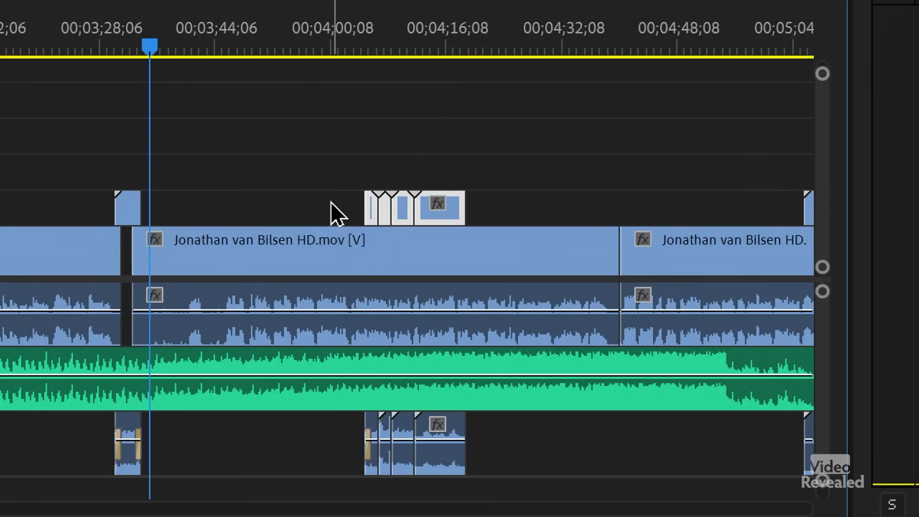
pyautogui.hotkey('alt', 'Down')
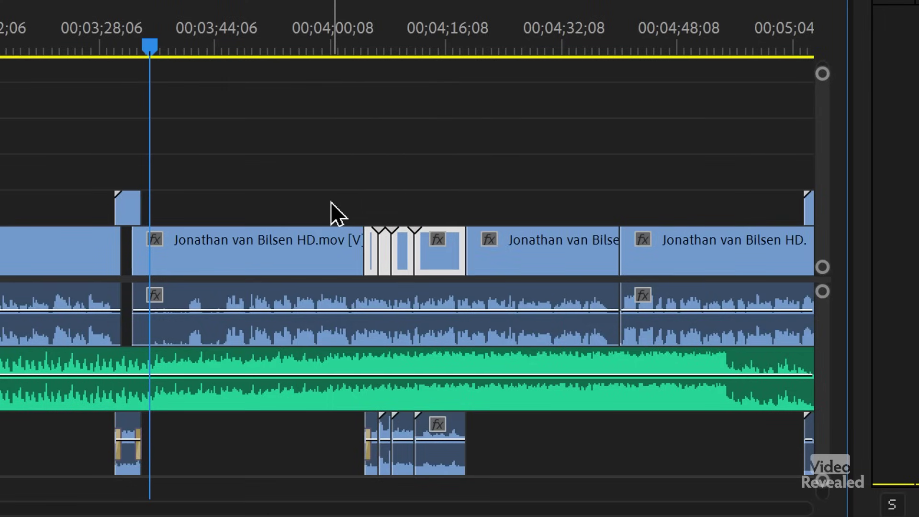
pyautogui.hotkey('alt', 'Up')
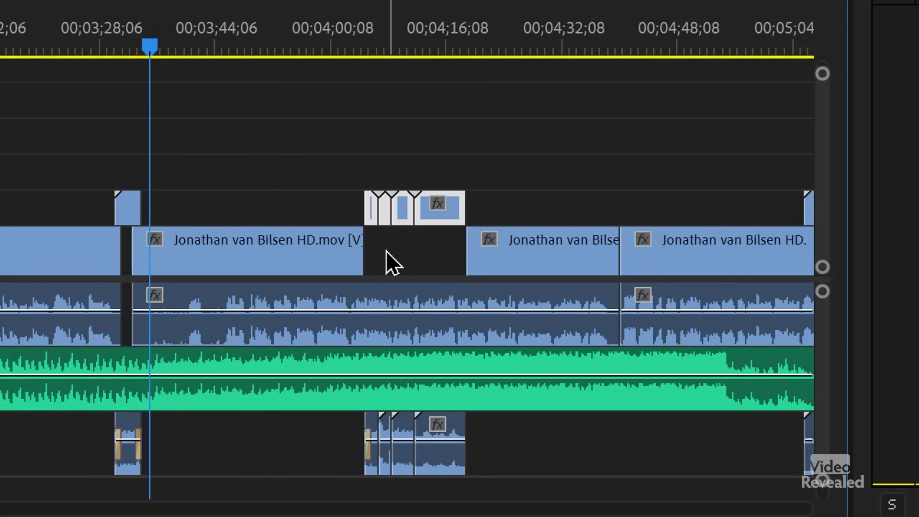
# Step: Delete the interview video segment after the new V1 gap and extend the preceding interview clip to the next cut
pyautogui.click(507, 248)
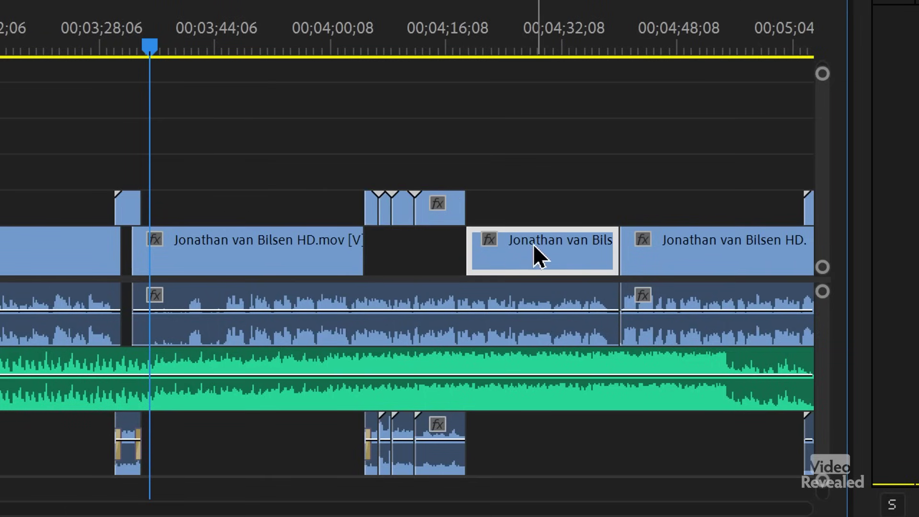
pyautogui.press('Delete')
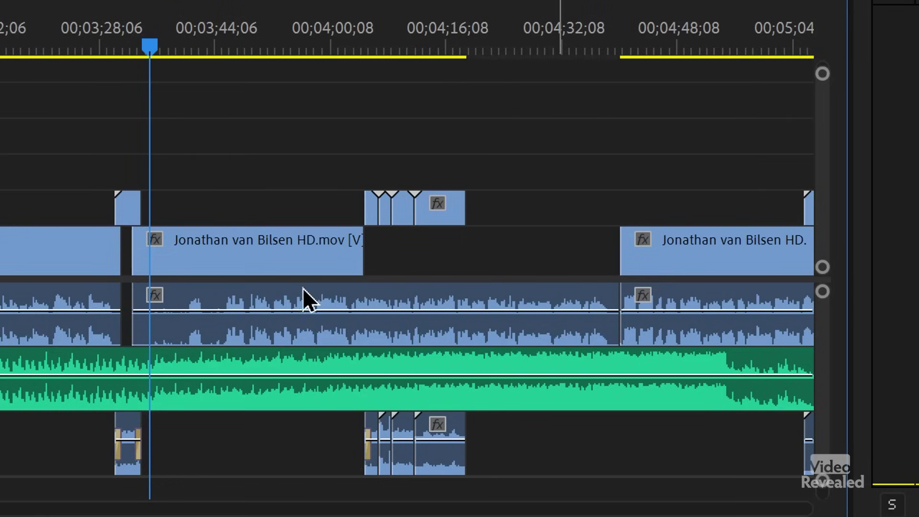
pyautogui.moveTo(362, 250); pyautogui.dragTo(630, 267)
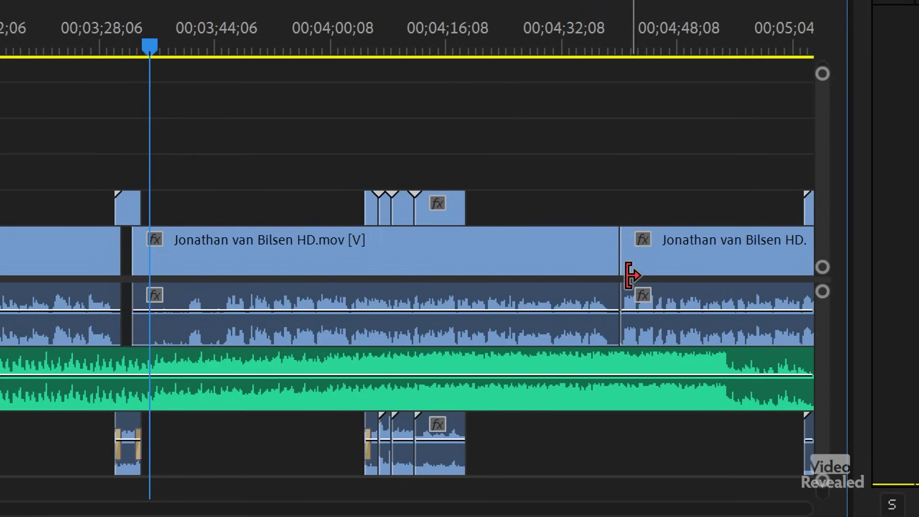
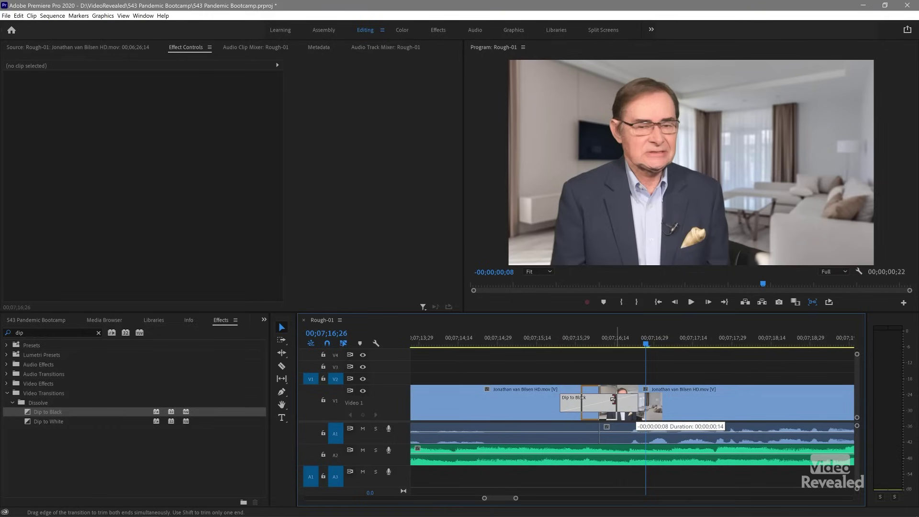
# Step: Preview the Dip to Black transition near 00;07;16, lengthen it to 28 frames, and play it again
pyautogui.click(515, 338)
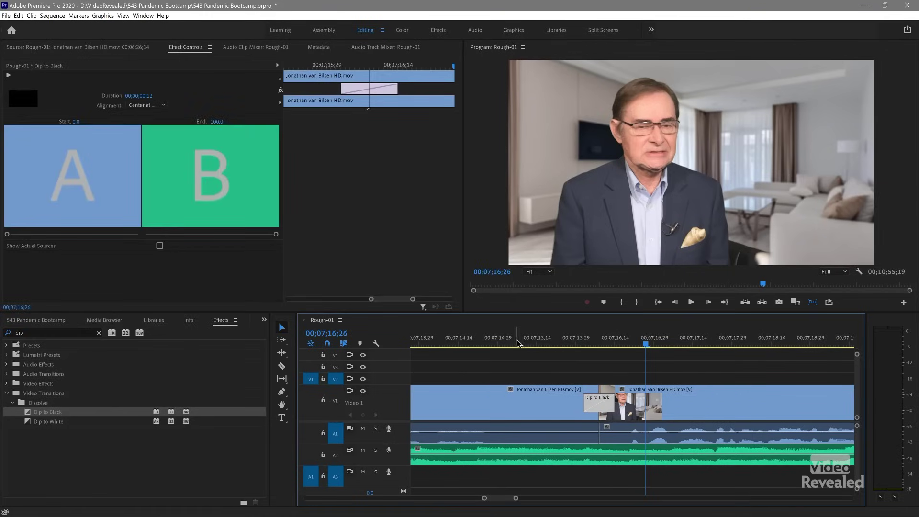
pyautogui.press('space')
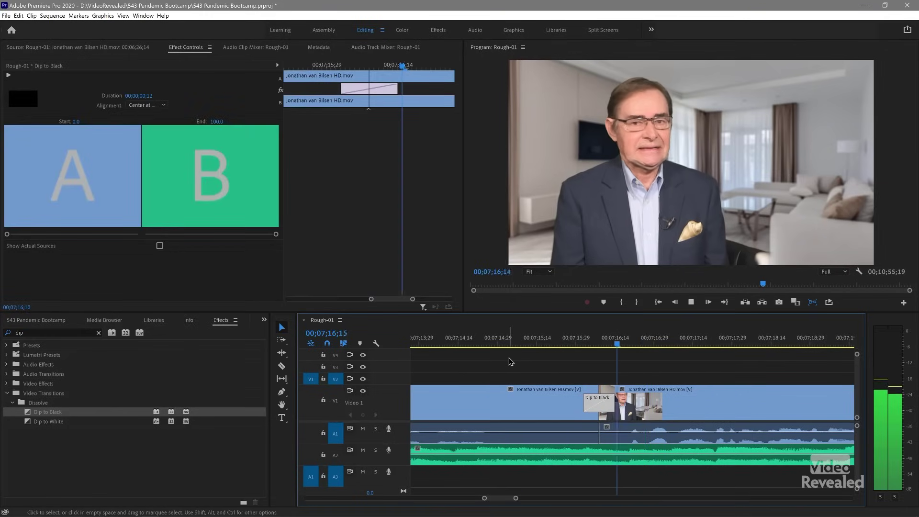
pyautogui.moveTo(588, 401); pyautogui.dragTo(564, 400)
pyautogui.click(534, 341)
pyautogui.press('space')
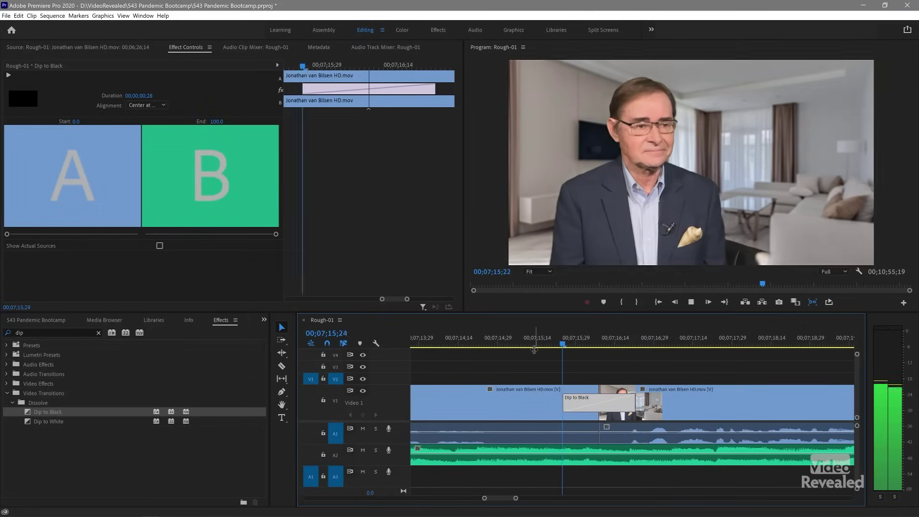
pyautogui.press('space')
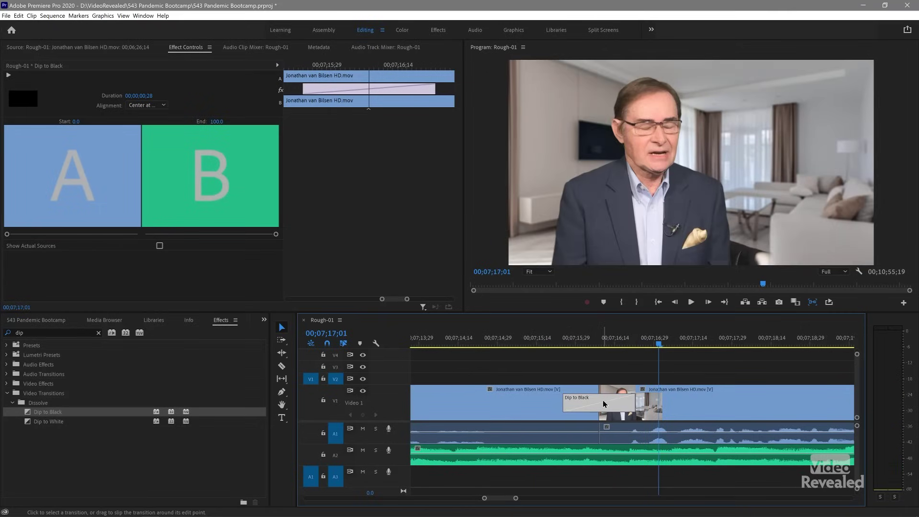
# Step: Set the Dip to Black transition's duration to 00;00;00;20 and play it back from about 00;07;15;25
pyautogui.doubleClick(604, 404)
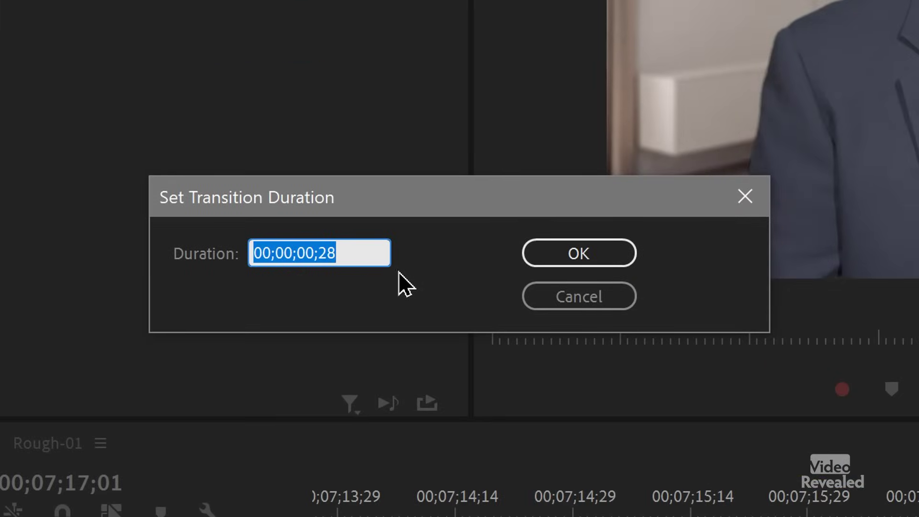
pyautogui.press('Right')
pyautogui.press('BackSpace')
pyautogui.press('BackSpace')
pyautogui.write('20')
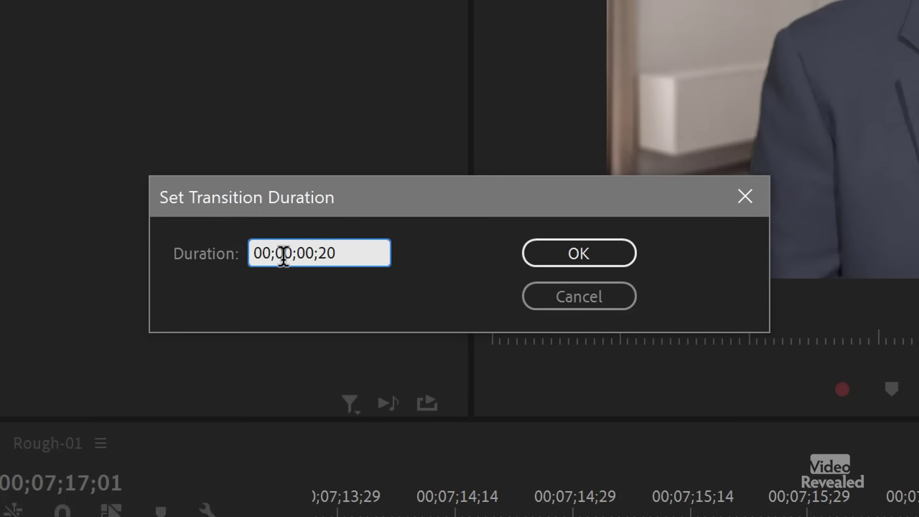
pyautogui.click(566, 248)
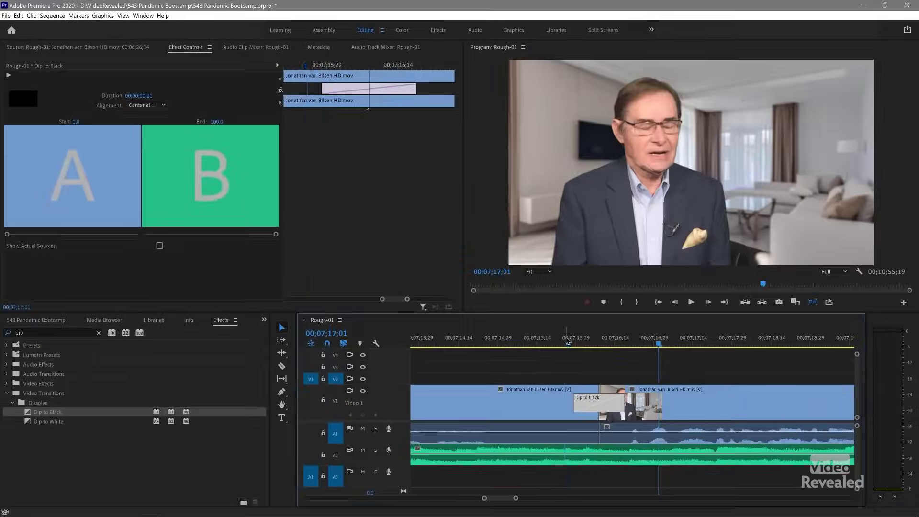
pyautogui.click(568, 340)
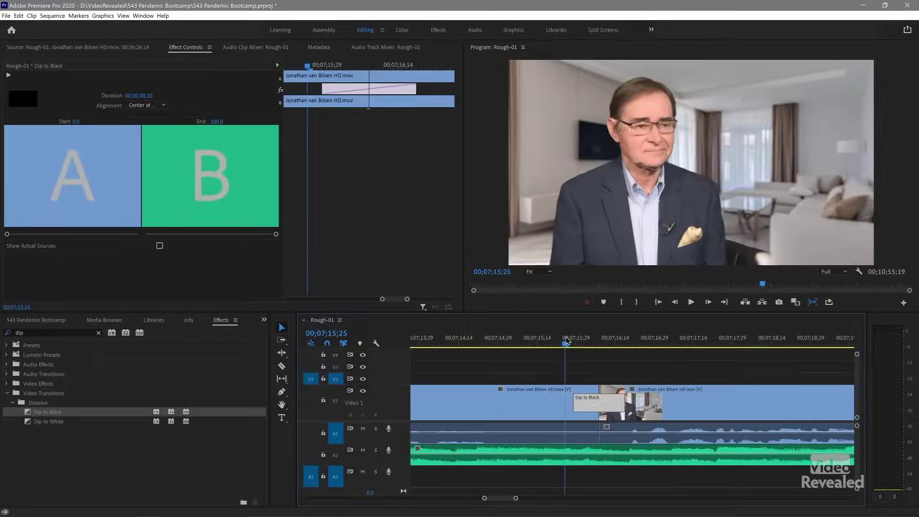
pyautogui.press('space')
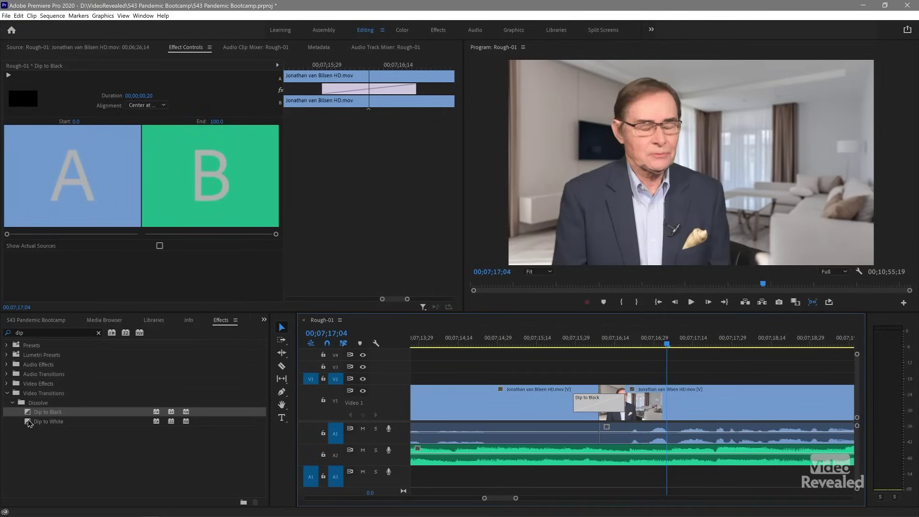
# Step: Try Dip to White in place of Dip to Black at the interview cut, and delete the transition
pyautogui.moveTo(28, 423); pyautogui.dragTo(588, 391)
pyautogui.click(570, 342)
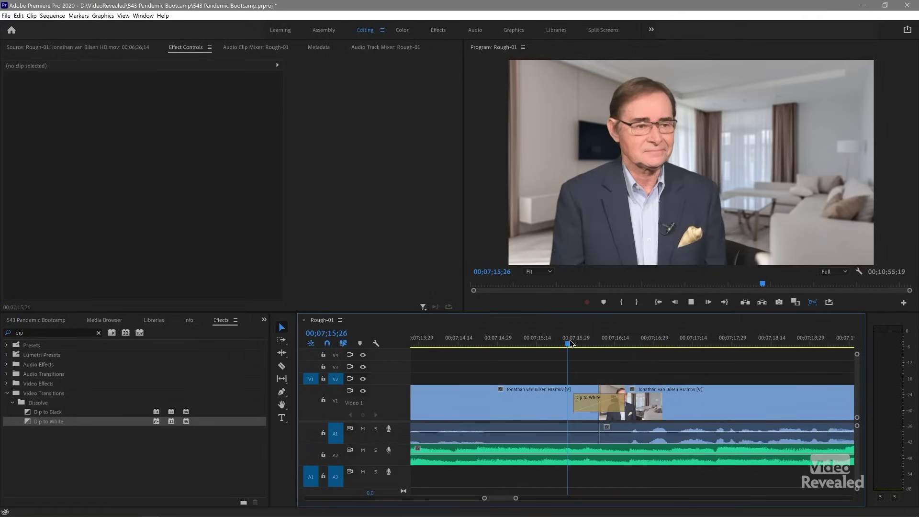
pyautogui.press('space')
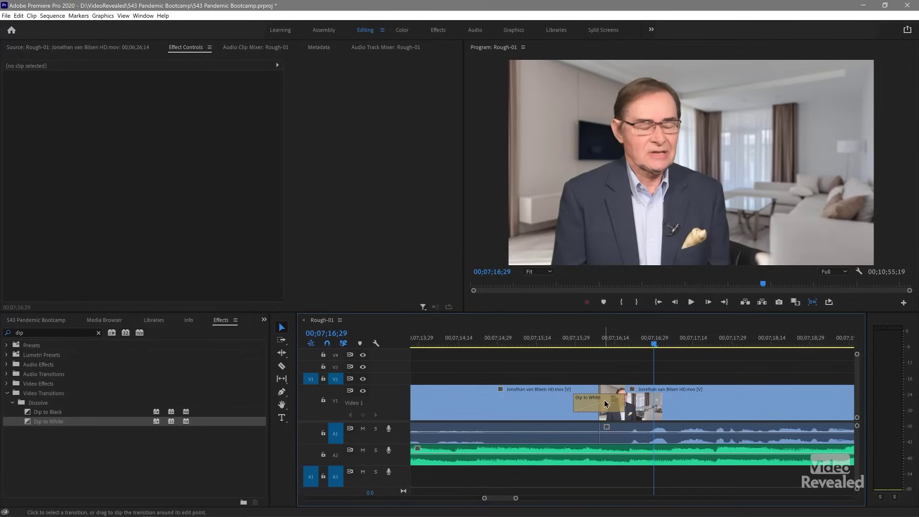
pyautogui.click(604, 401)
pyautogui.press('Delete')
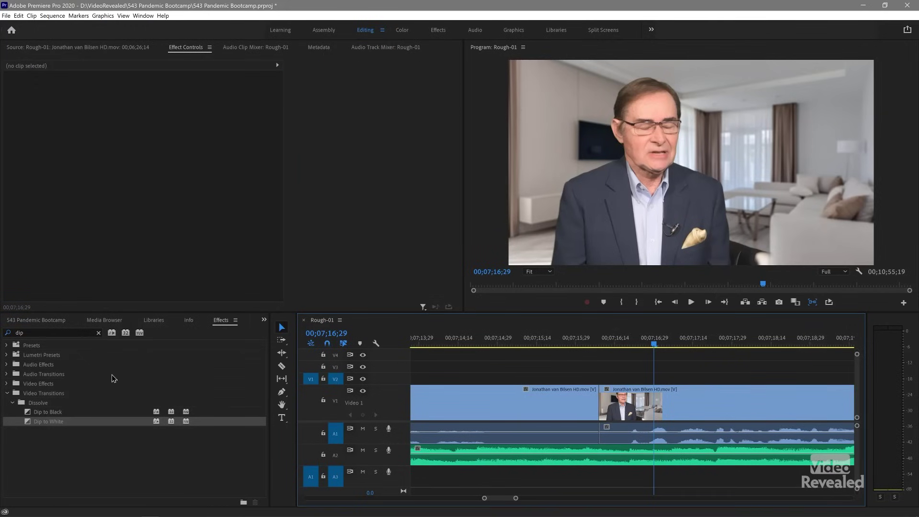
# Step: Create a new sequence named images with the DSLR 1080p30 preset, and expand the Images bin in the project
pyautogui.click(30, 320)
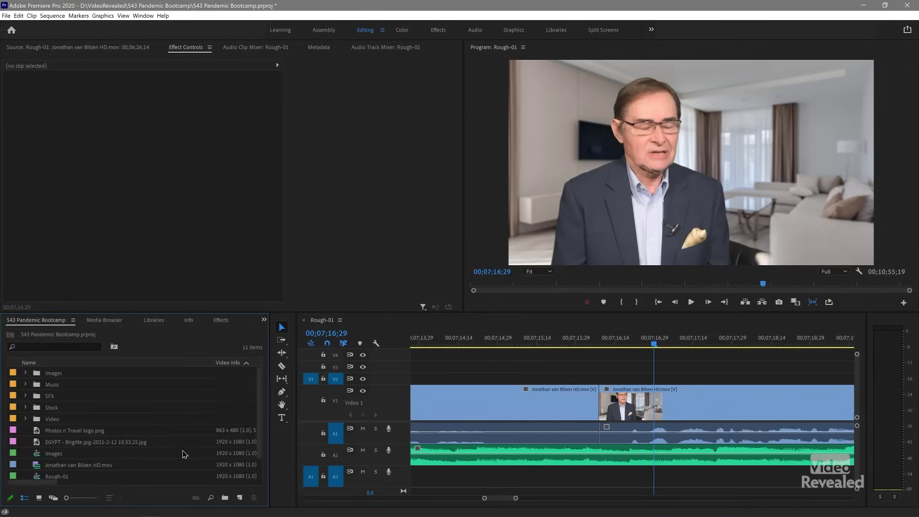
pyautogui.click(239, 499)
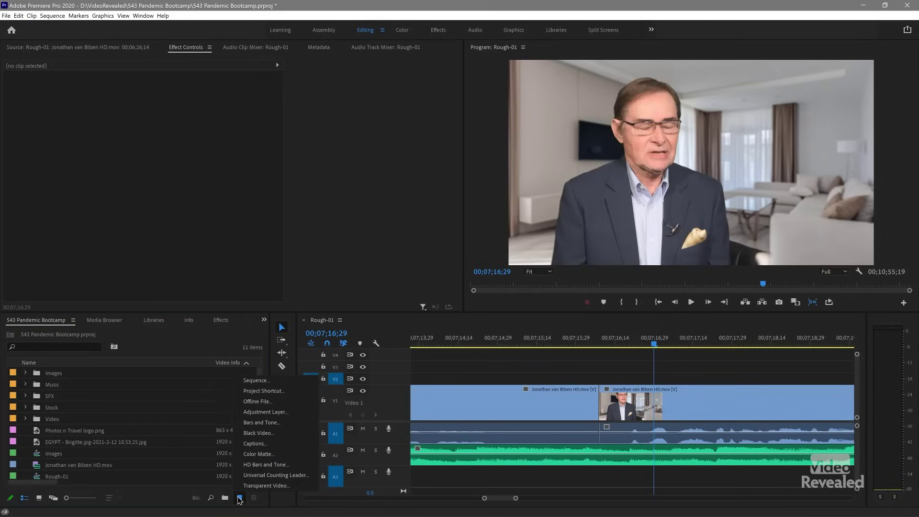
pyautogui.click(270, 382)
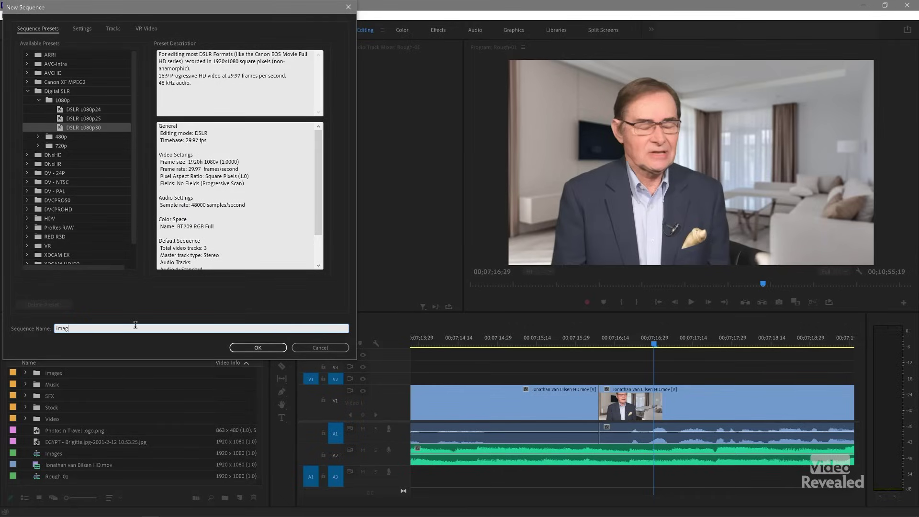
pyautogui.press('Return')
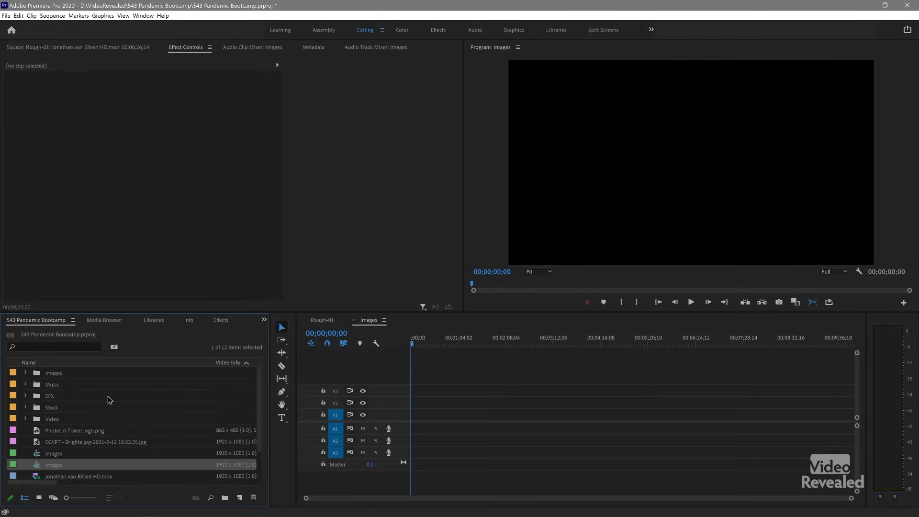
pyautogui.click(25, 373)
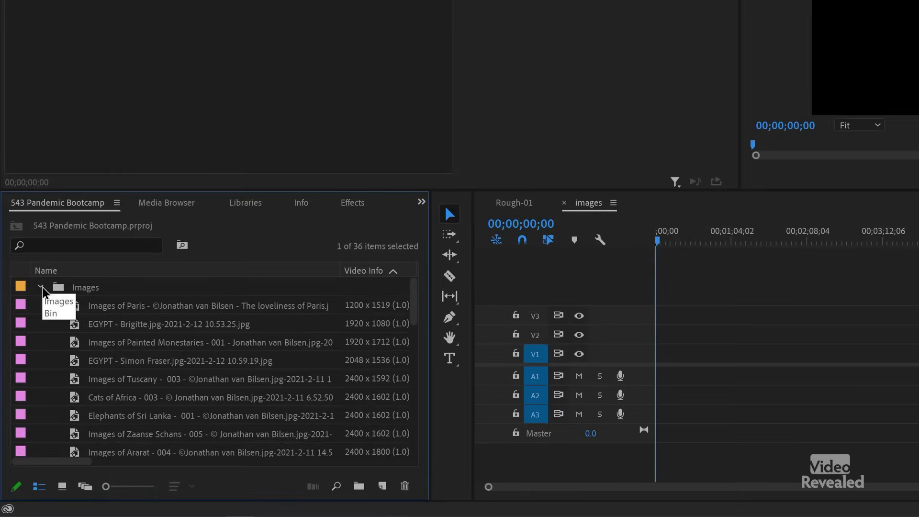
# Step: Place the whole Images bin on V1 at the start of the images sequence and skim through the stills
pyautogui.click(41, 287)
pyautogui.doubleClick(58, 289)
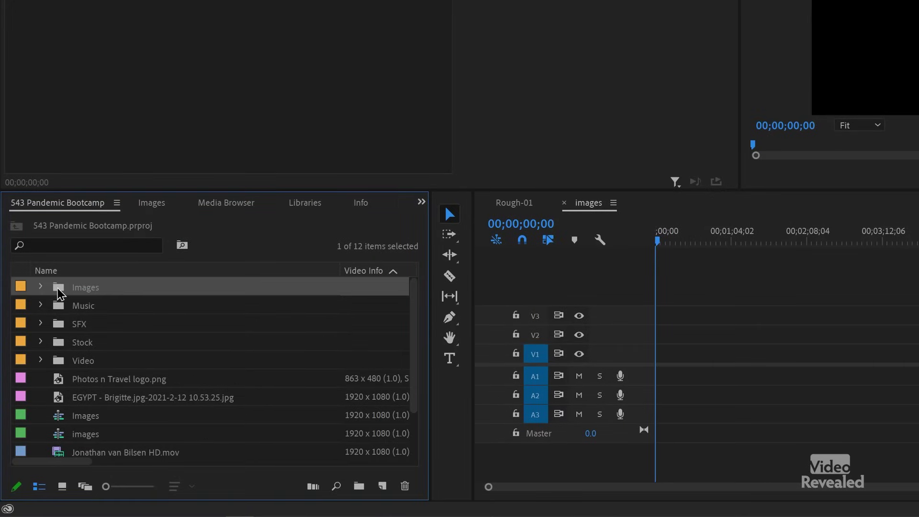
pyautogui.moveTo(395, 301); pyautogui.dragTo(638, 369)
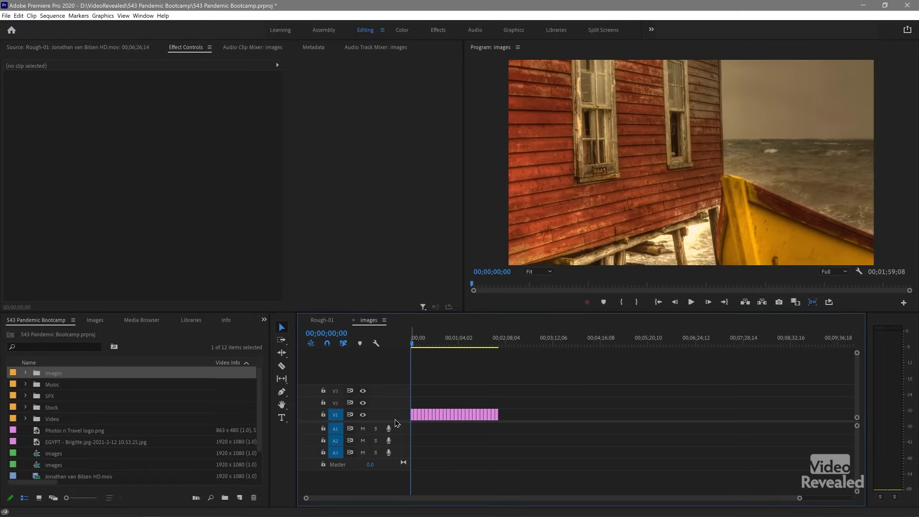
pyautogui.press('\\')
pyautogui.press('space')
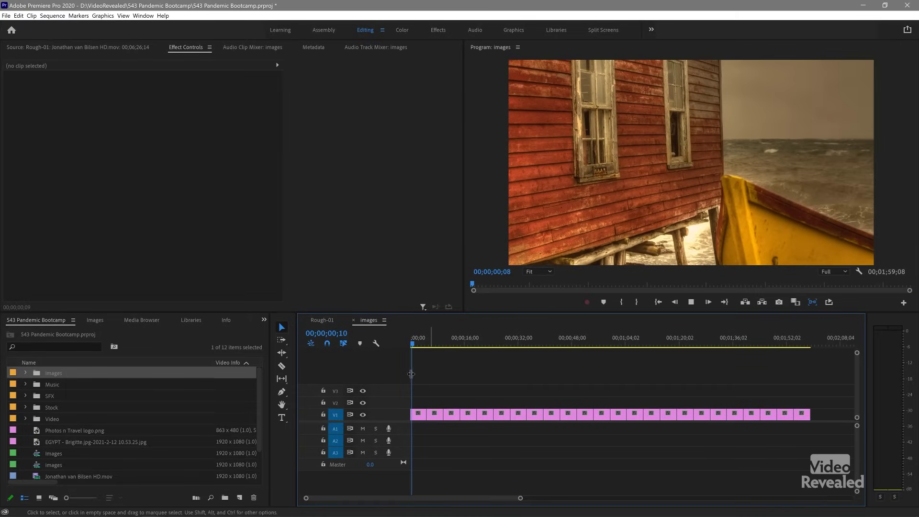
pyautogui.moveTo(421, 354); pyautogui.dragTo(659, 368)
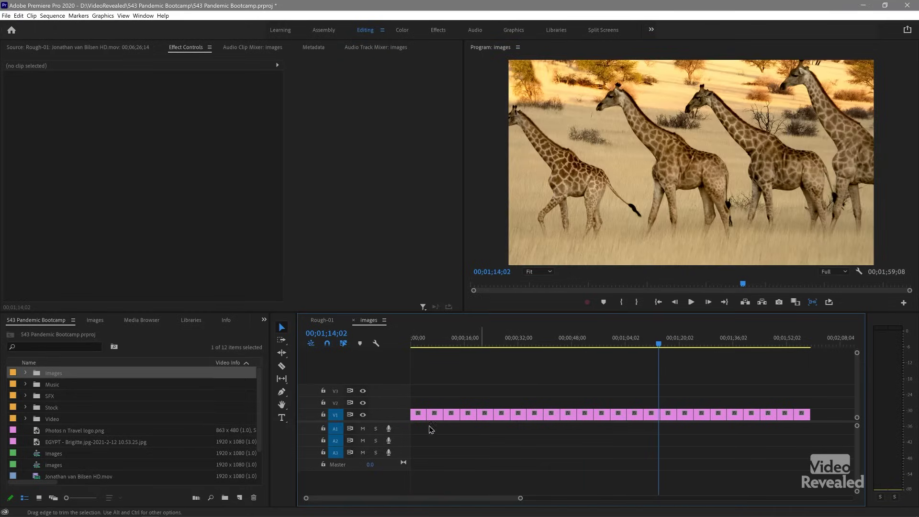
# Step: Enlarge V1, apply the default transition to all the stills at once, and skim through the result
pyautogui.doubleClick(399, 415)
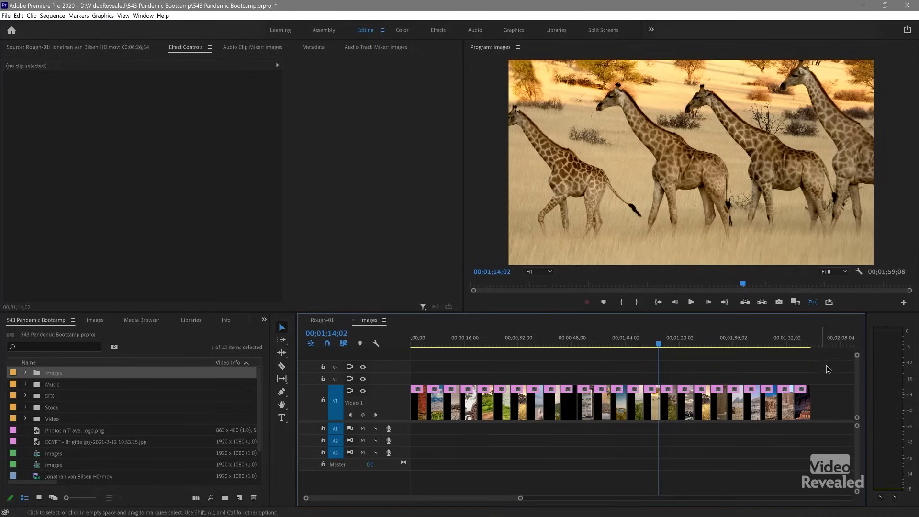
pyautogui.moveTo(827, 365); pyautogui.dragTo(378, 408)
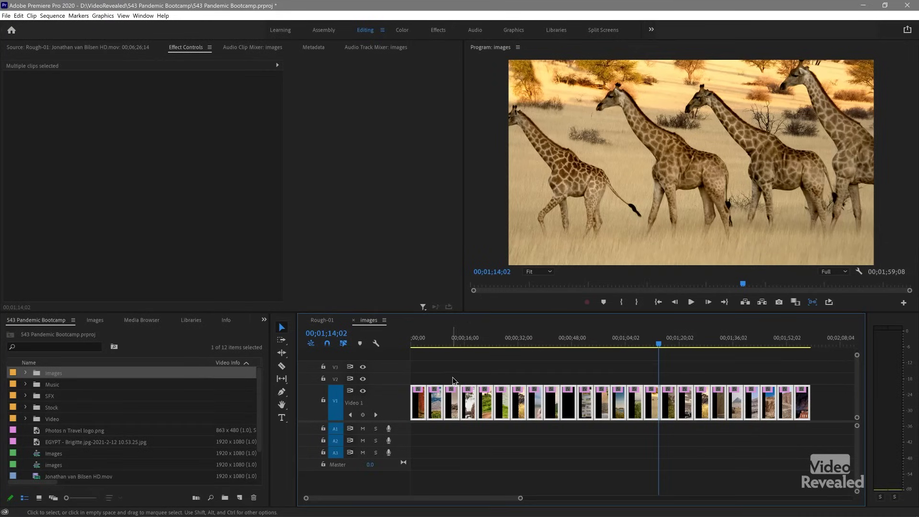
pyautogui.hotkey('shift', 'd')
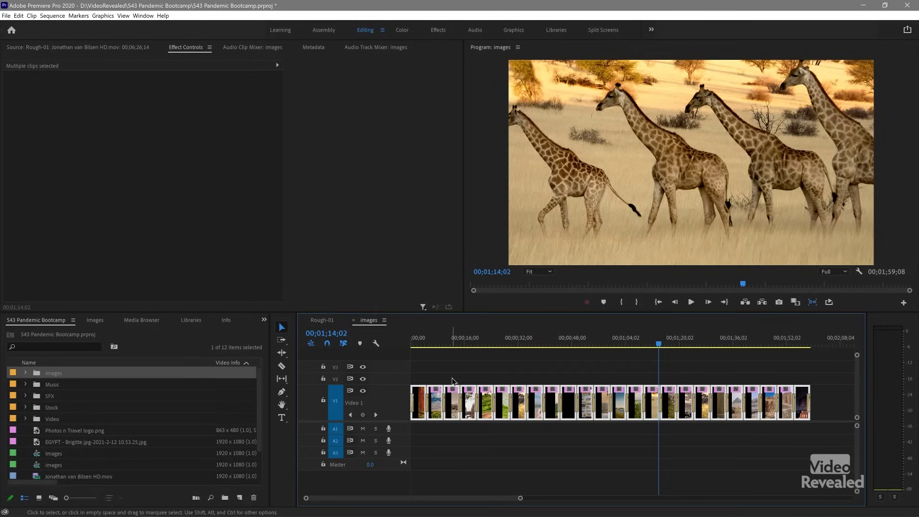
pyautogui.moveTo(482, 343); pyautogui.dragTo(617, 353)
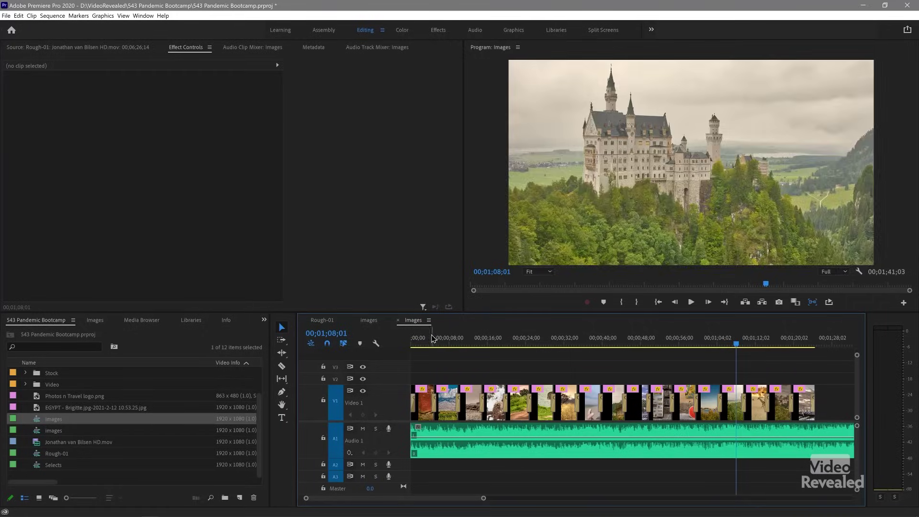
# Step: Play the finished Images sequence from its start and examine the elephant still's Position and Scale keyframes
pyautogui.moveTo(432, 338); pyautogui.dragTo(384, 345)
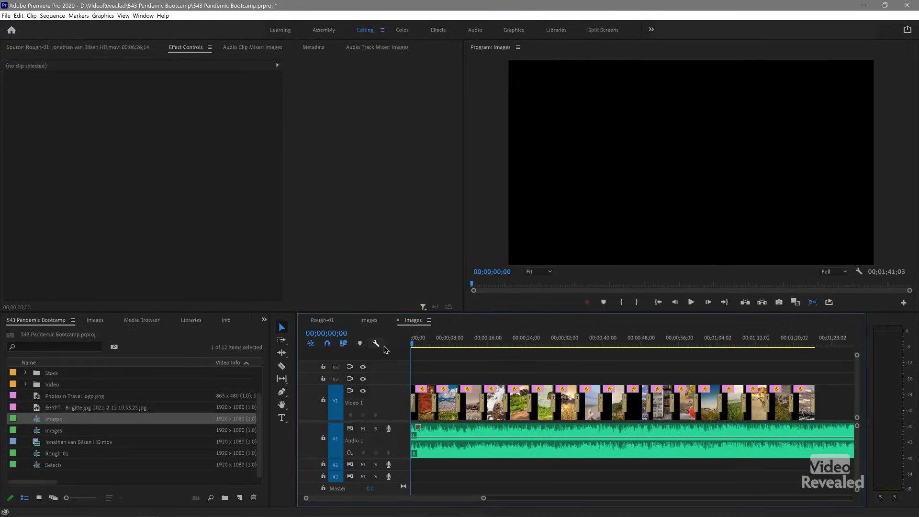
pyautogui.press('space')
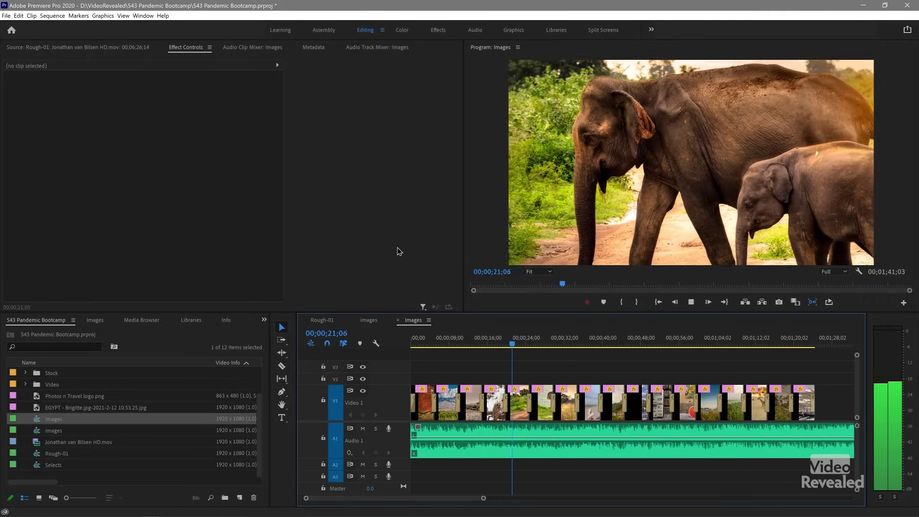
pyautogui.click(516, 397)
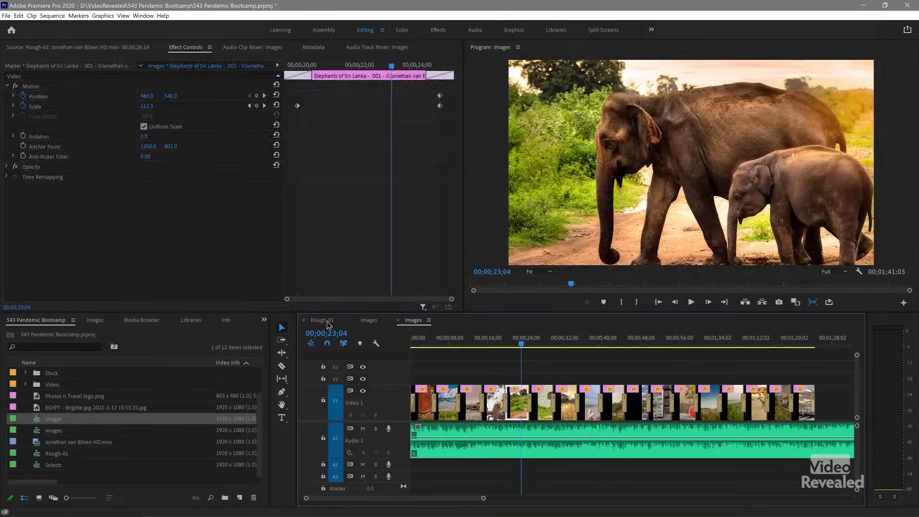
# Step: Insert the finished Images sequence into Rough-01 at the interview cut near 00;07;16;06, shifting the following clips on all tracks
pyautogui.click(322, 321)
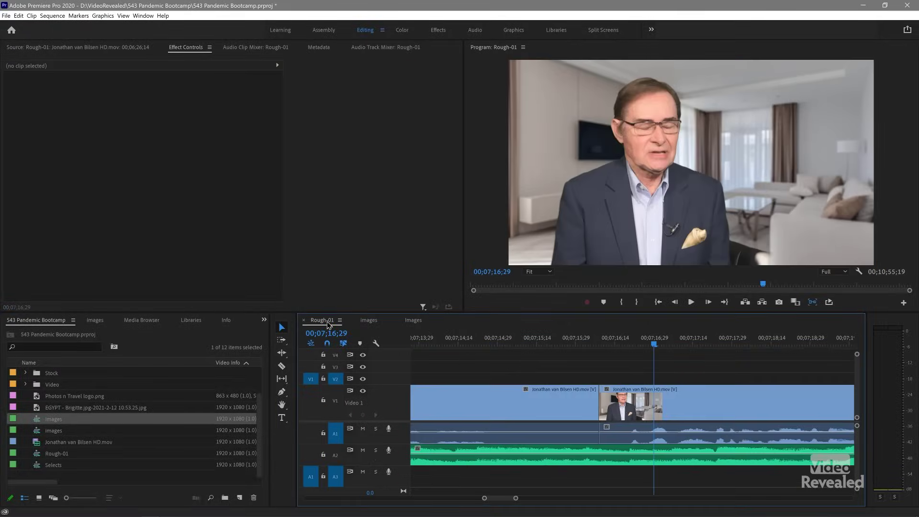
pyautogui.click(594, 340)
pyautogui.press('-')
pyautogui.press('-')
pyautogui.press('-')
pyautogui.press('-')
pyautogui.press('-')
pyautogui.press('-')
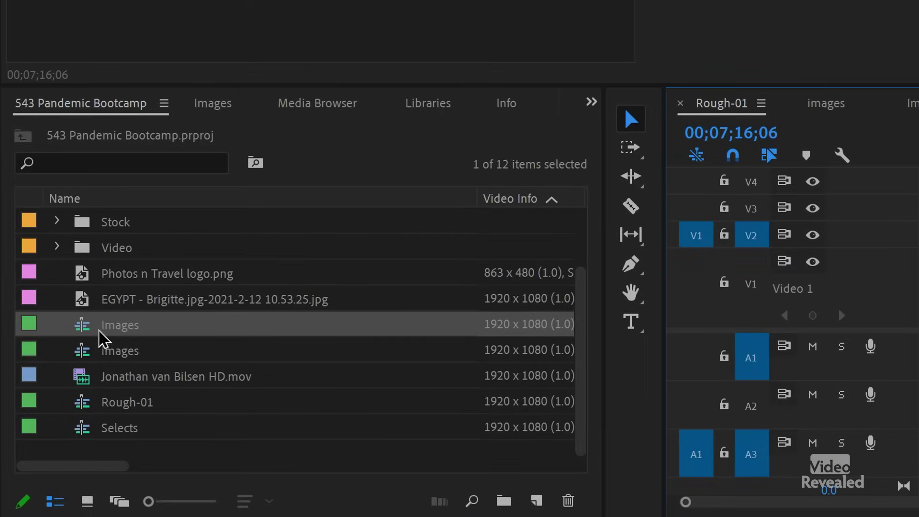
pyautogui.moveTo(80, 326); pyautogui.dragTo(361, 276)
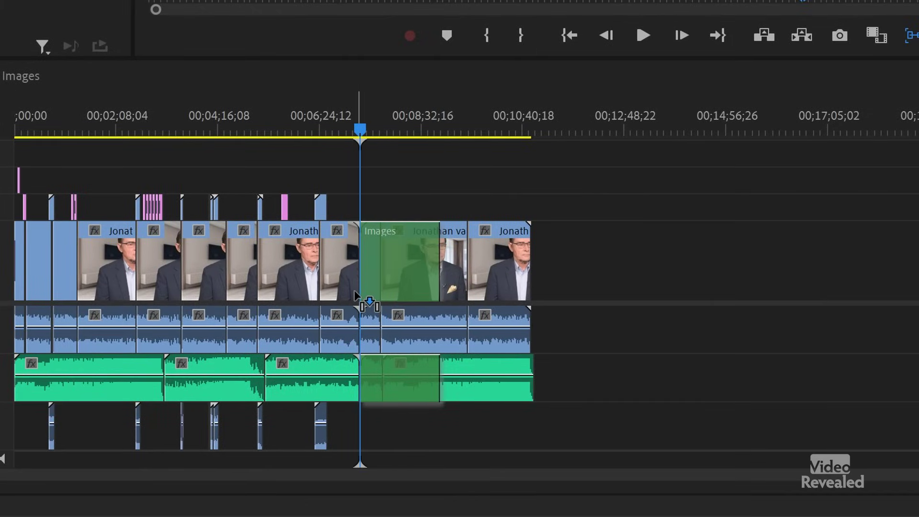
pyautogui.press('ctrl')
pyautogui.moveTo(356, 293); pyautogui.dragTo(355, 293)
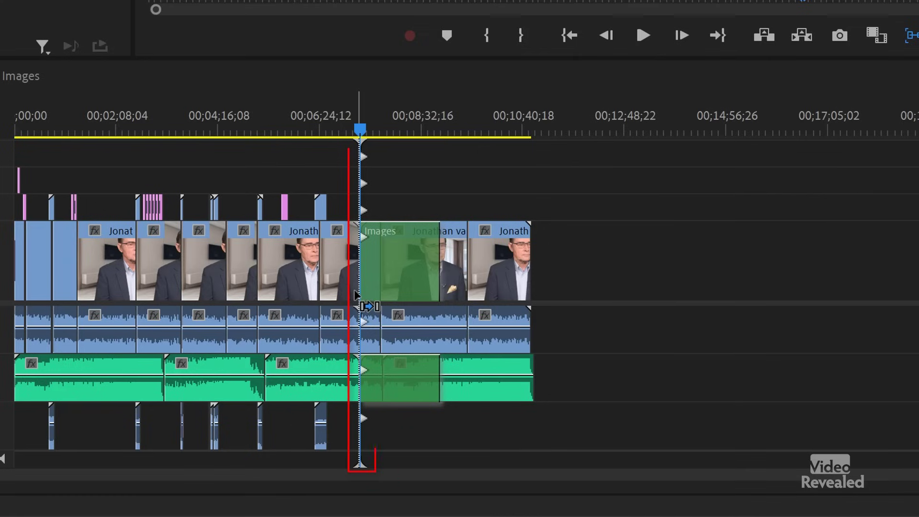
pyautogui.moveTo(355, 293); pyautogui.dragTo(369, 281)
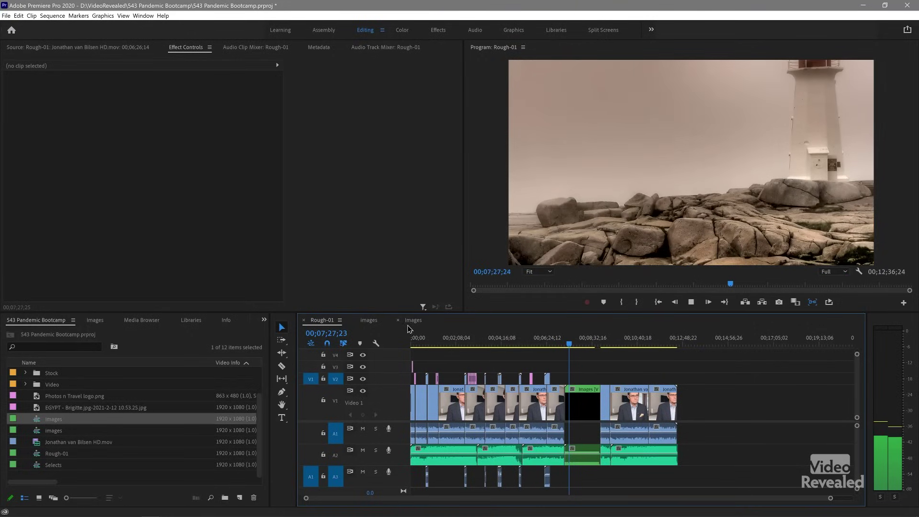
# Step: Close the spare images sequence, open the nested Images clip from Rough-01 to skim its contents, and return to Rough-01
pyautogui.click(353, 320)
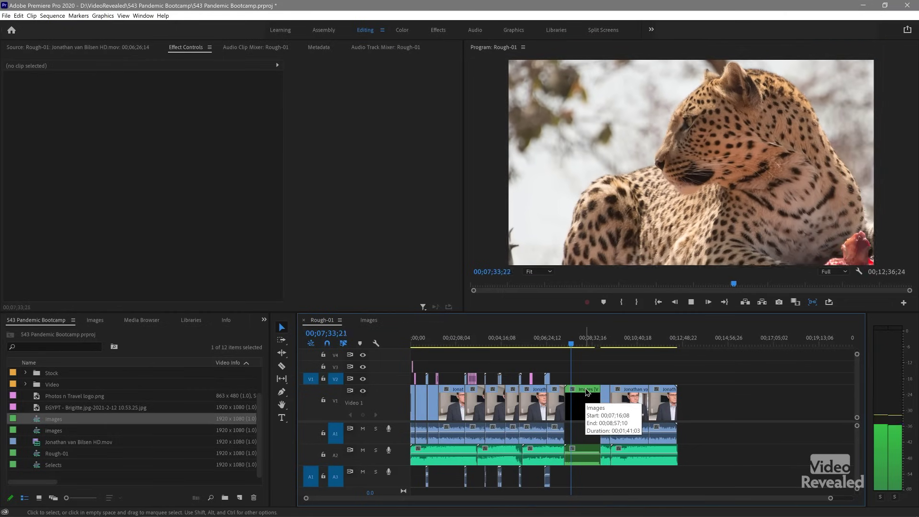
pyautogui.press('space')
pyautogui.doubleClick(585, 391)
pyautogui.moveTo(522, 339); pyautogui.dragTo(564, 343)
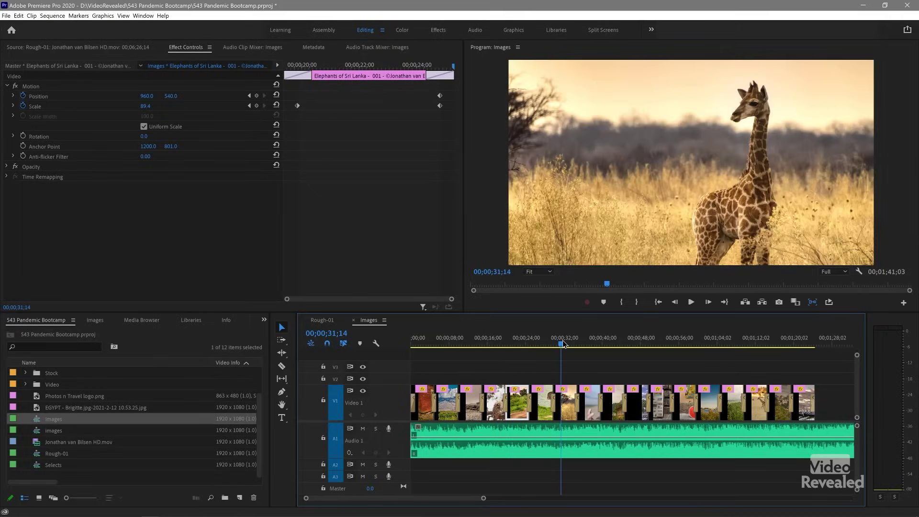
pyautogui.click(323, 321)
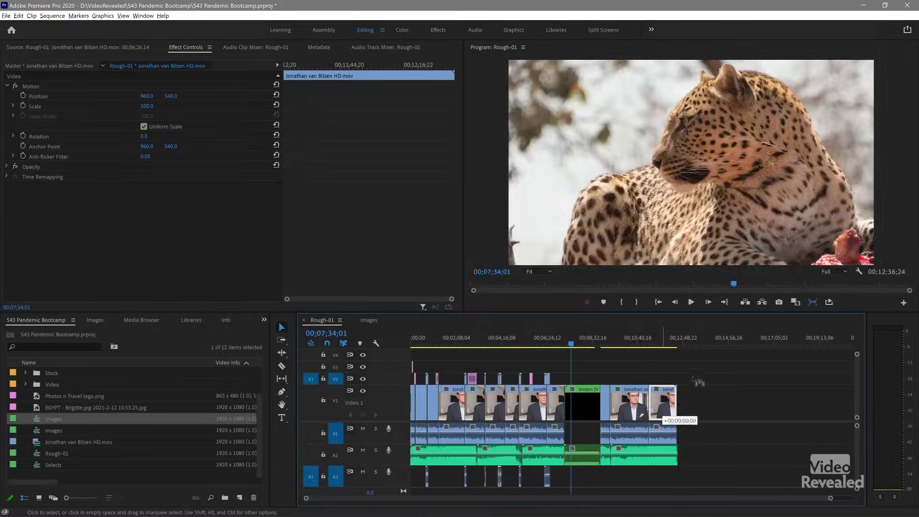
# Step: Duplicate the last interview clip onto V2 past the end of the show and add the default transition at both its ends
pyautogui.moveTo(693, 379); pyautogui.dragTo(709, 380)
pyautogui.click(707, 342)
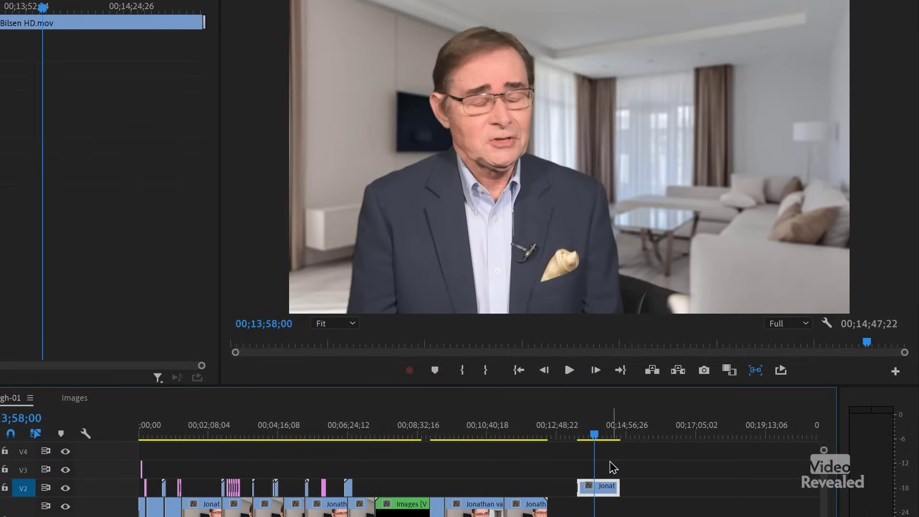
pyautogui.press('=')
pyautogui.press('=')
pyautogui.press('=')
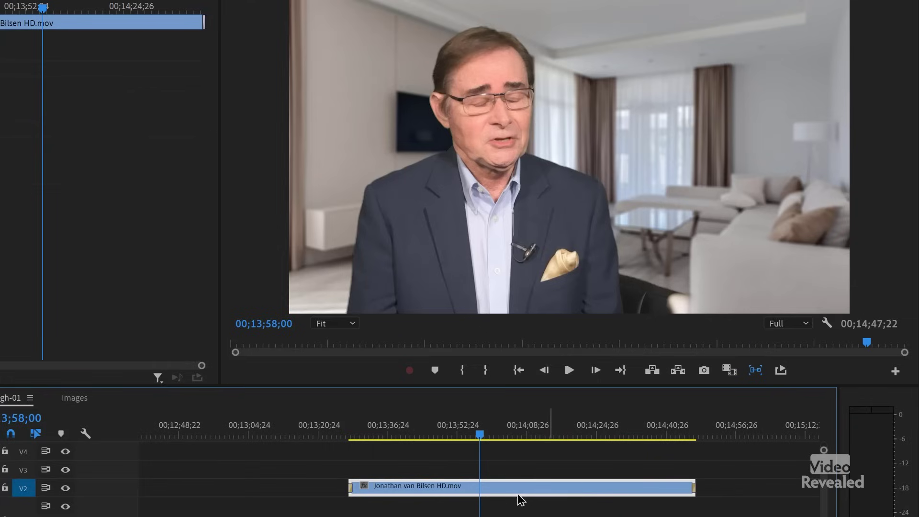
# Step: Enlarge V2 and play the transition at the end of the duplicated interview clip from about 00;14;45
pyautogui.doubleClick(129, 493)
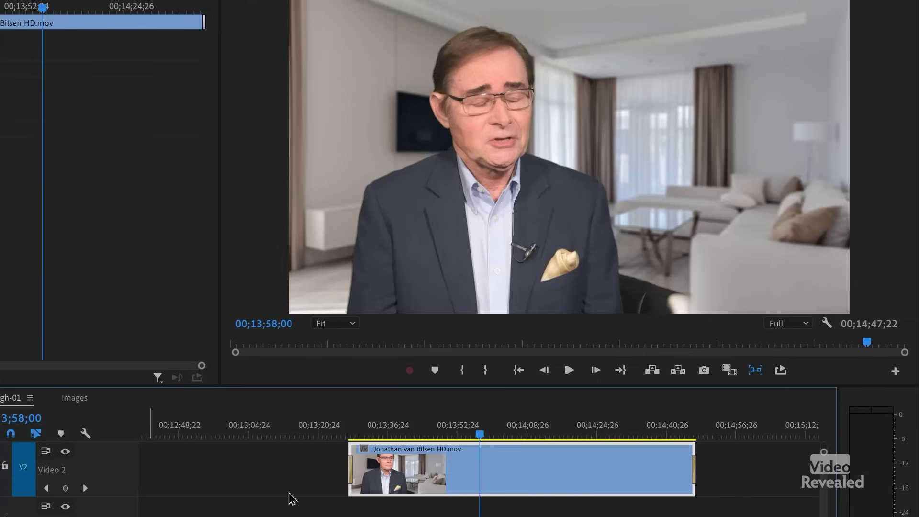
pyautogui.scroll(-2, 118, 493)
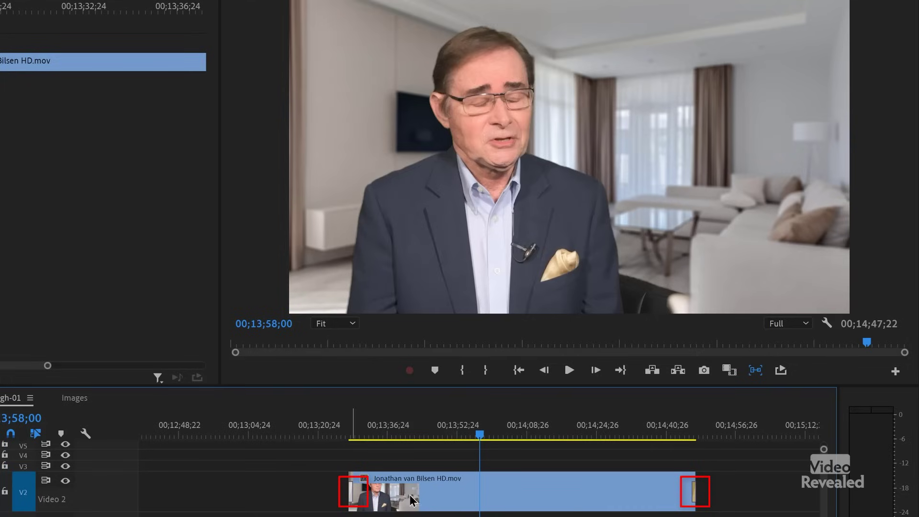
pyautogui.click(686, 437)
pyautogui.press('space')
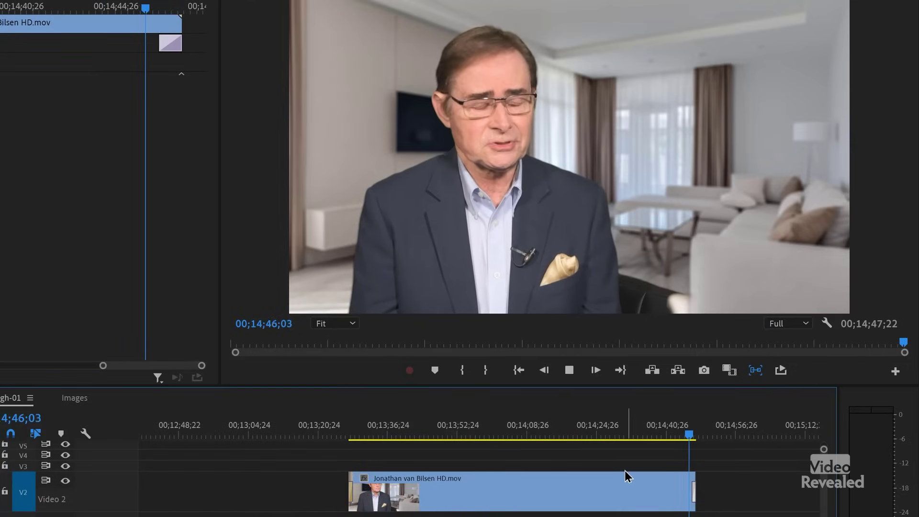
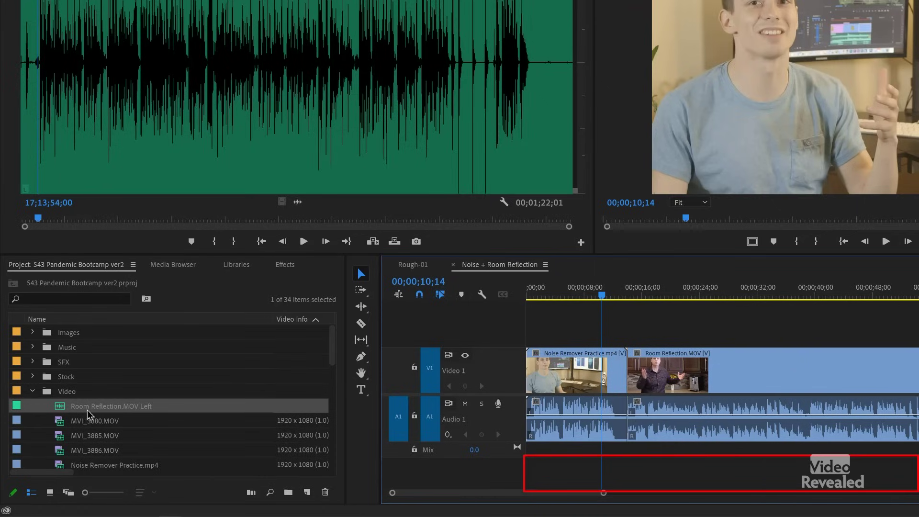
# Step: Place Room Reflection.MOV Left on a new audio track beneath Audio 1, enlarge that track, and delete it
pyautogui.moveTo(64, 407); pyautogui.dragTo(517, 481)
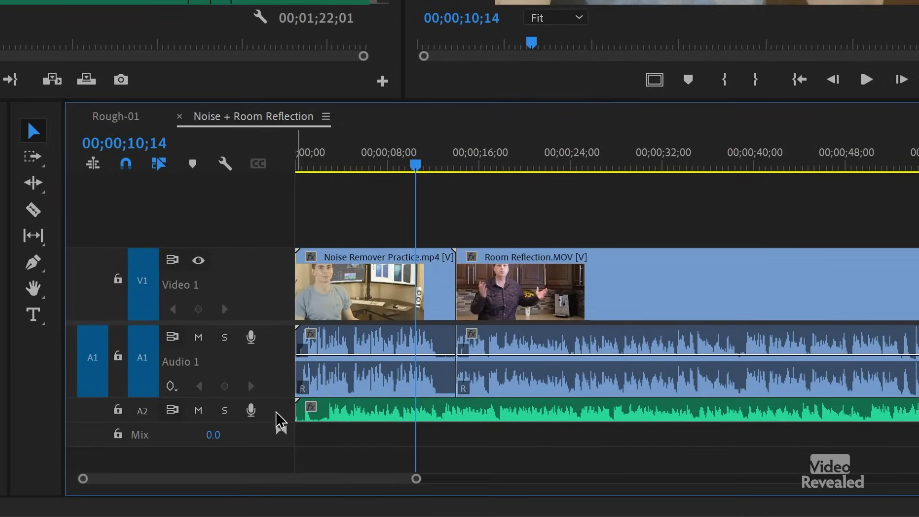
pyautogui.scroll(5, 276, 412)
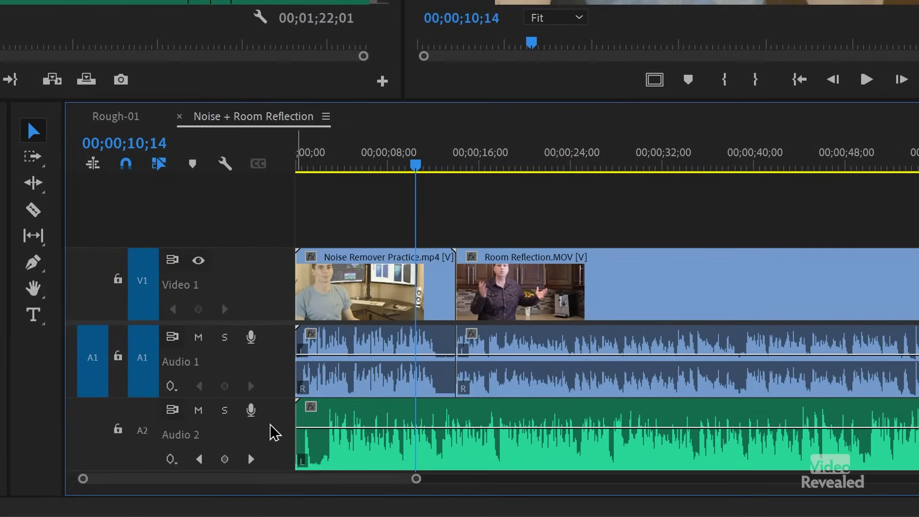
pyautogui.scroll(1, 272, 426)
pyautogui.rightClick(273, 427)
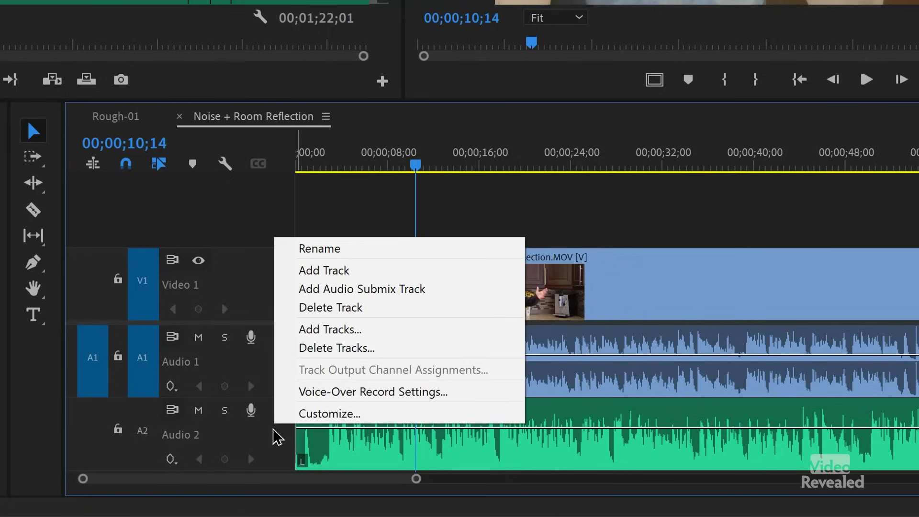
pyautogui.click(314, 308)
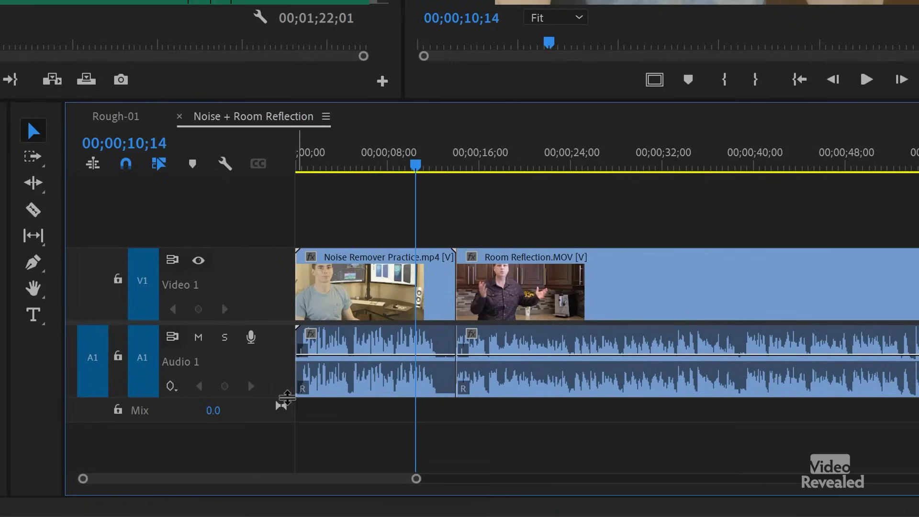
# Step: Add one audio track of type Mono after Audio 1, with no additional video tracks
pyautogui.rightClick(274, 378)
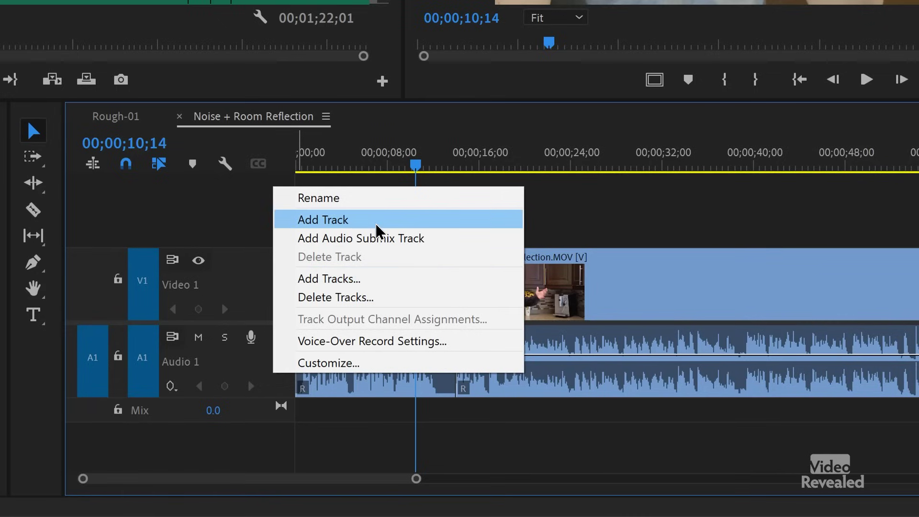
pyautogui.click(371, 277)
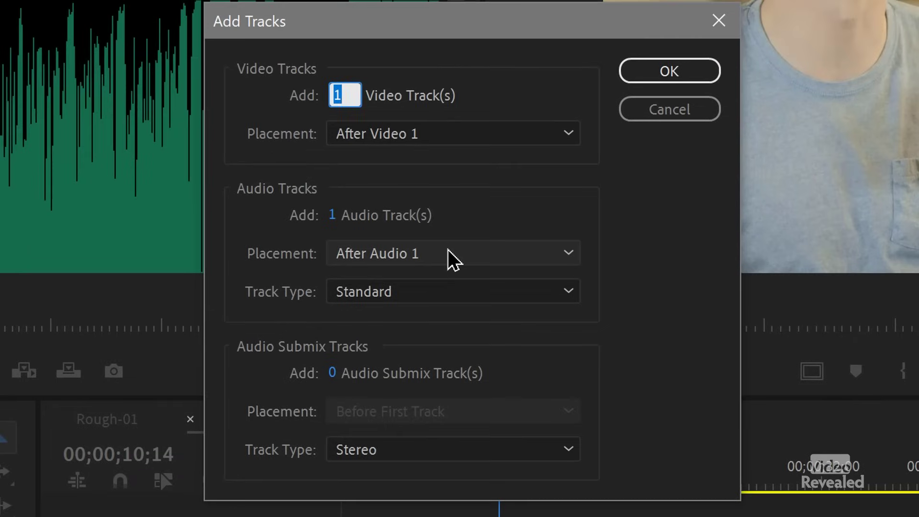
pyautogui.click(418, 291)
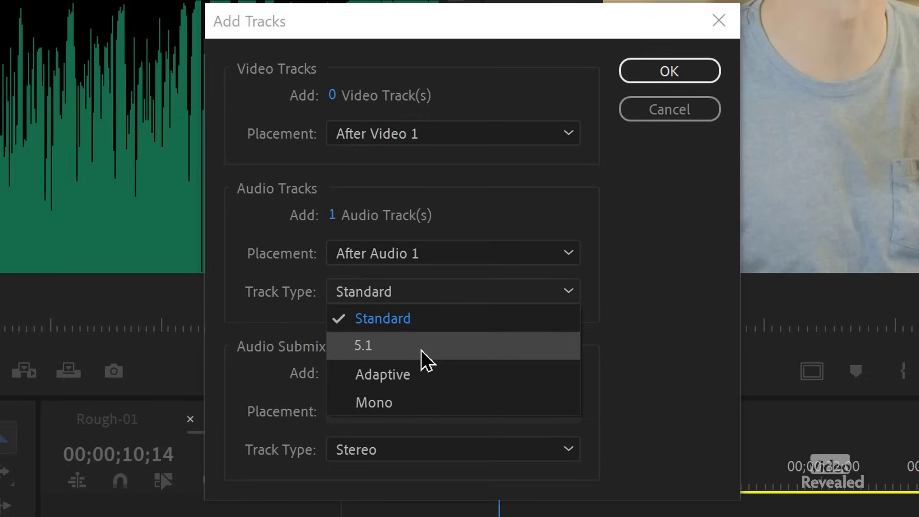
pyautogui.click(424, 401)
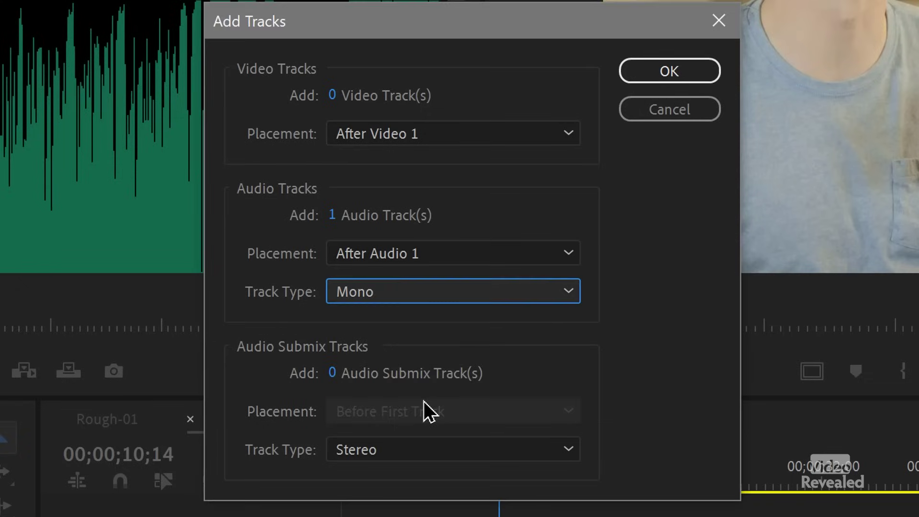
pyautogui.click(410, 253)
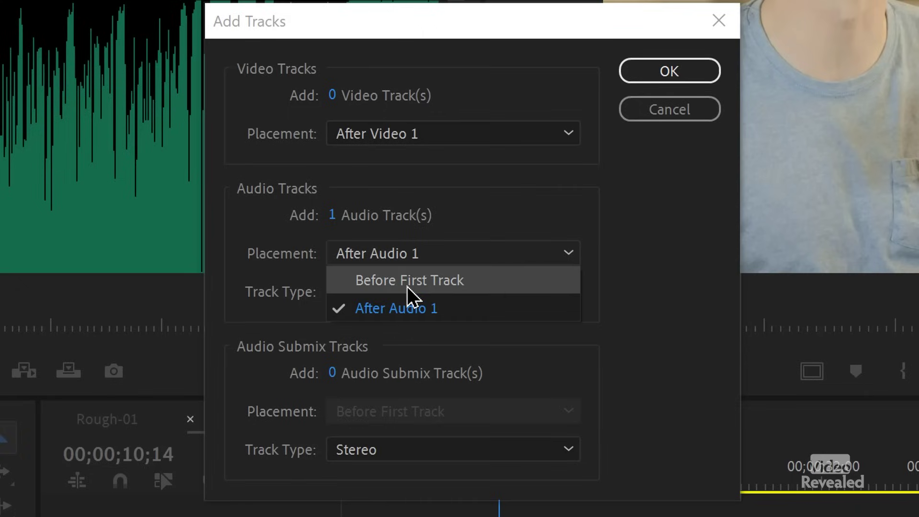
pyautogui.click(407, 306)
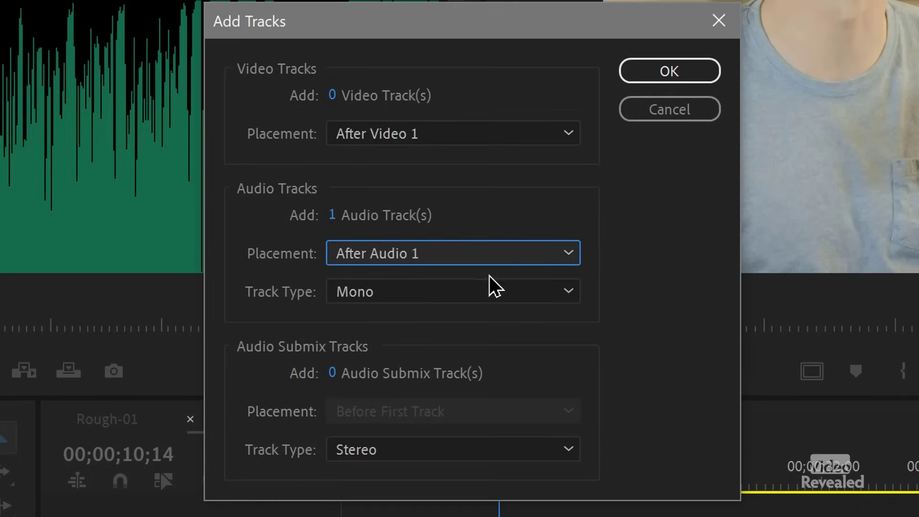
pyautogui.click(666, 72)
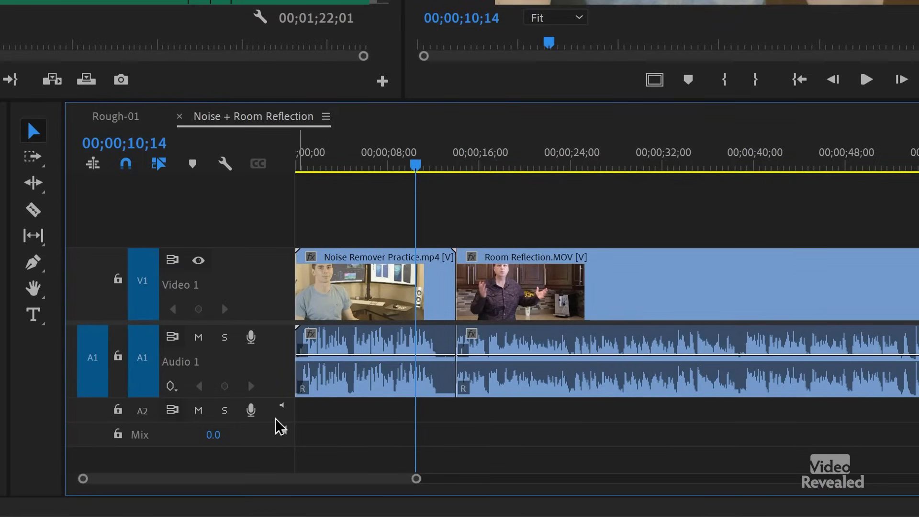
# Step: Enlarge Audio 2 and place Room Reflection.MOV Left at the start of that track
pyautogui.moveTo(277, 423)
pyautogui.mouseDown()
pyautogui.moveTo(276, 433)
pyautogui.moveTo(275, 424)
pyautogui.mouseUp()
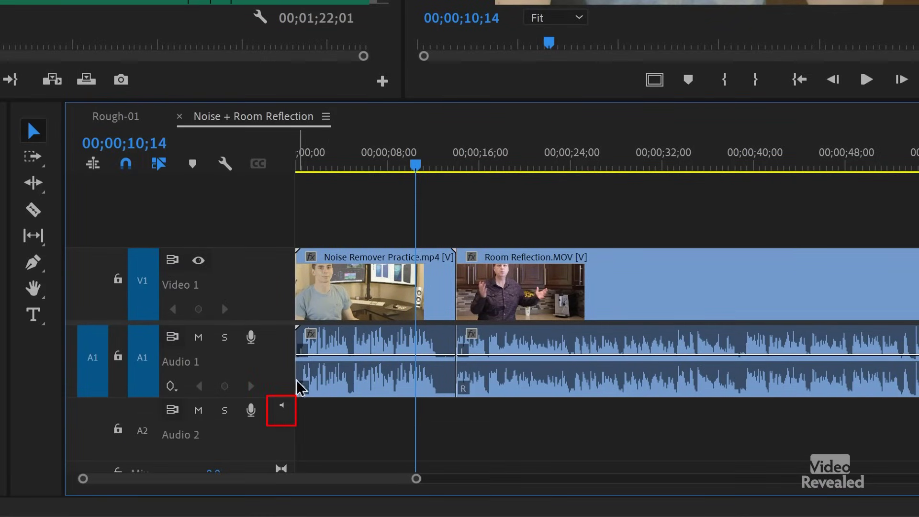
pyautogui.moveTo(3, 378); pyautogui.dragTo(297, 438)
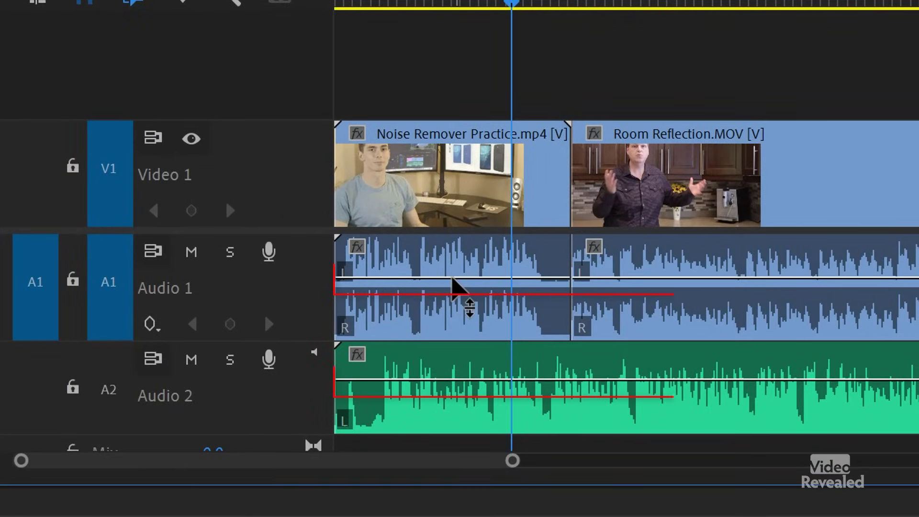
# Step: Play the sequence from several points, including about 00;00;54;00 and 00;00;37;00, watching the audio meters
pyautogui.moveTo(452, 278)
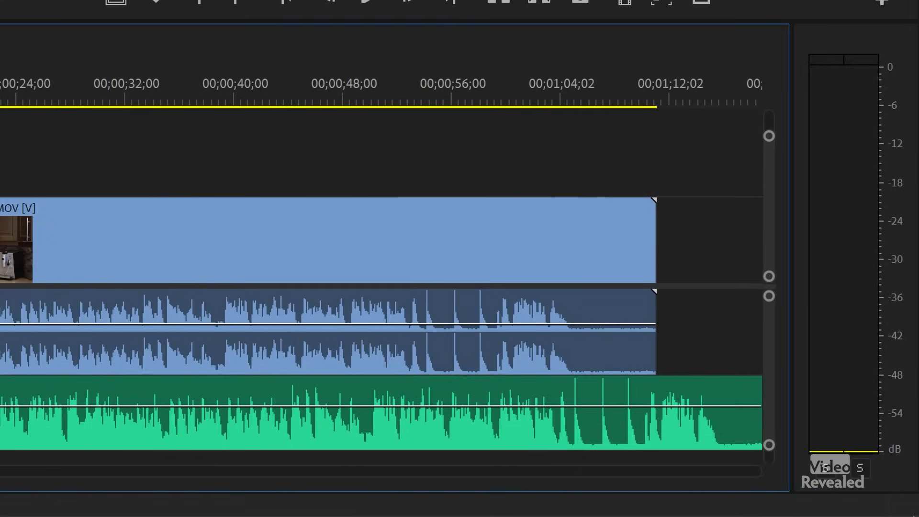
pyautogui.press('space')
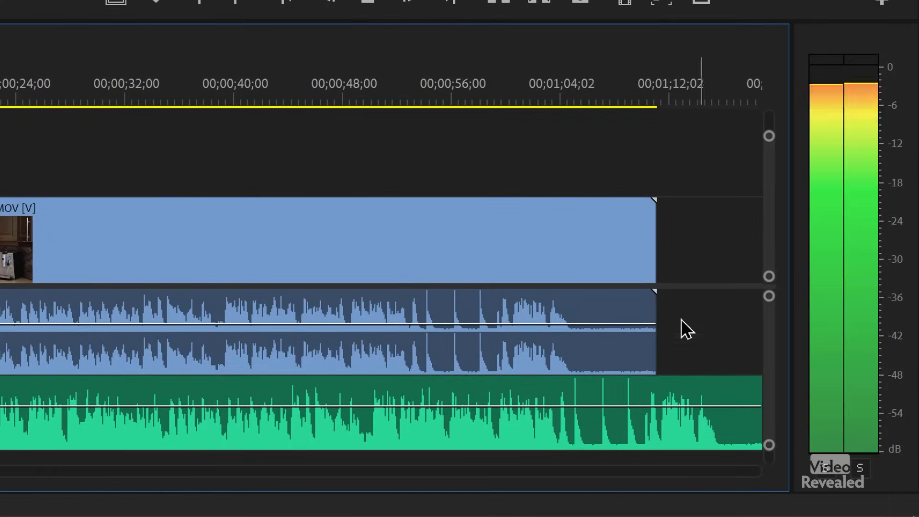
pyautogui.click(419, 94)
pyautogui.press('space')
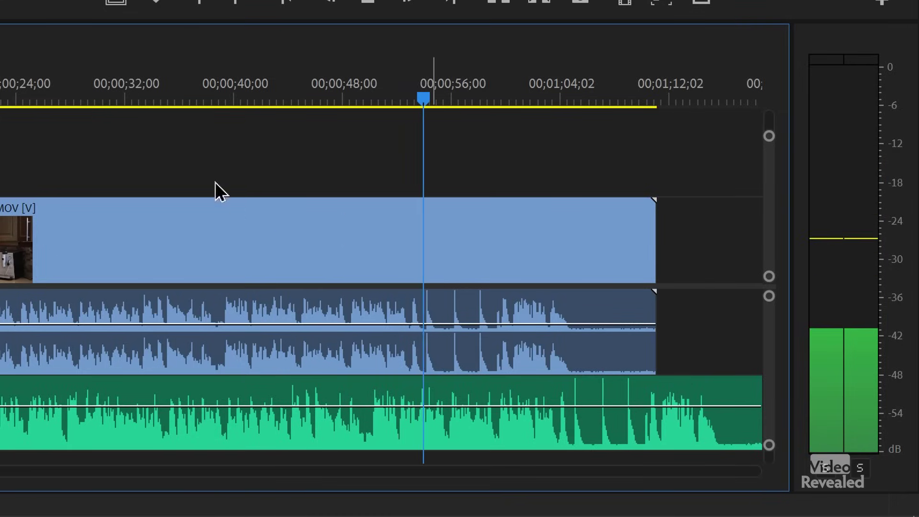
pyautogui.click(192, 94)
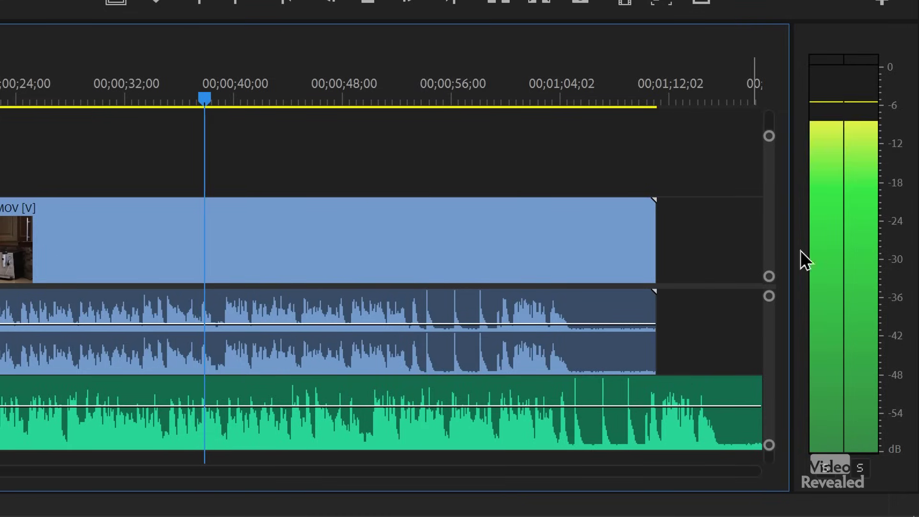
pyautogui.press('space')
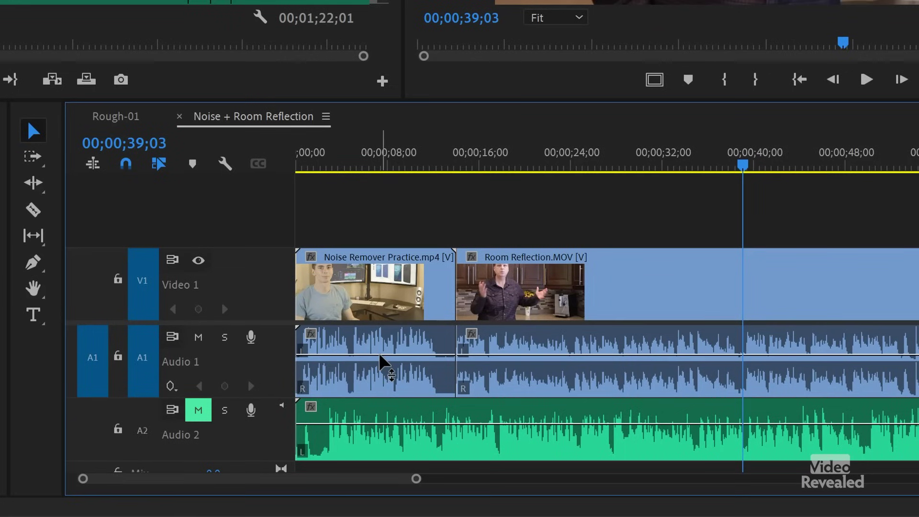
# Step: Lower the volume line of the Audio 2 clip, then raise the clip's level to -4.0 dB in the Audio Clip Mixer
pyautogui.moveTo(389, 424)
pyautogui.mouseDown()
pyautogui.moveTo(389, 408)
pyautogui.moveTo(390, 438)
pyautogui.mouseUp()
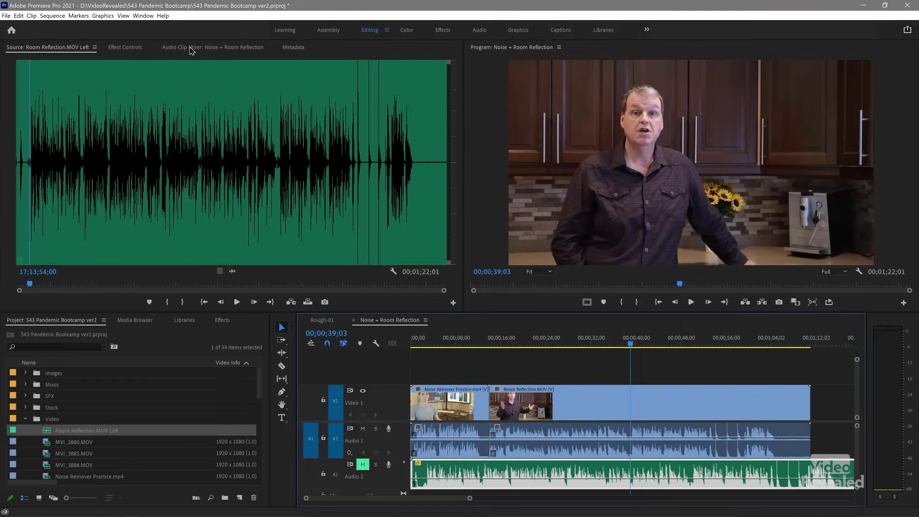
pyautogui.click(190, 48)
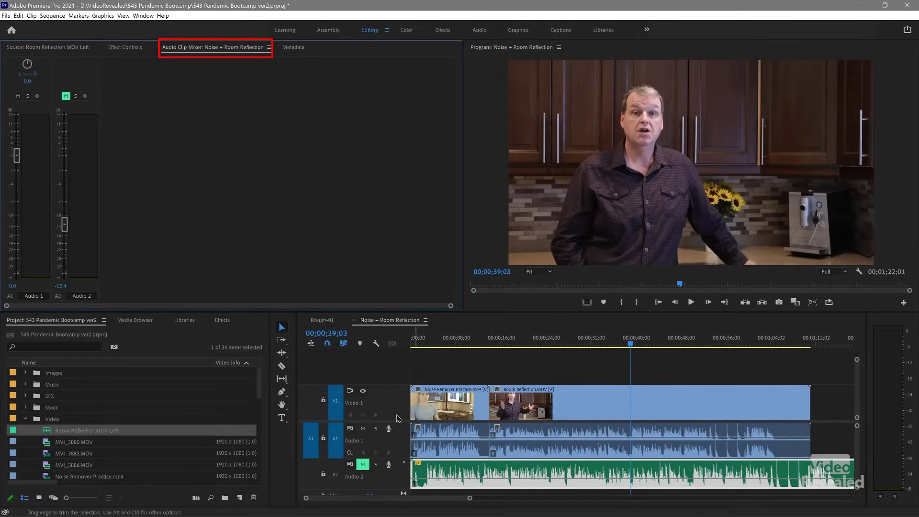
pyautogui.moveTo(64, 192); pyautogui.dragTo(64, 190)
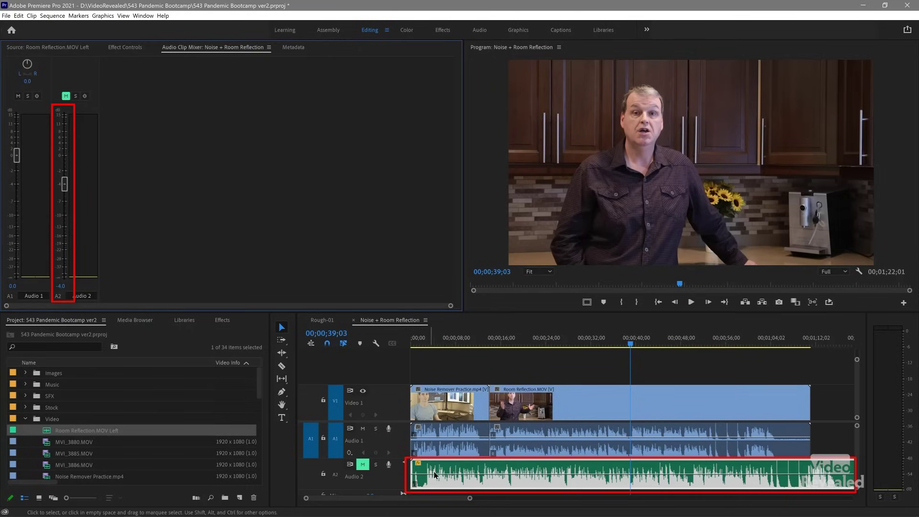
# Step: Move the Audio 2 clip to start about 7.5 seconds into the sequence, scrubbing the playhead before and onto the clip, to 00;00;08;10
pyautogui.moveTo(438, 471); pyautogui.dragTo(480, 469)
pyautogui.moveTo(501, 345); pyautogui.dragTo(431, 347)
pyautogui.moveTo(454, 469); pyautogui.dragTo(466, 470)
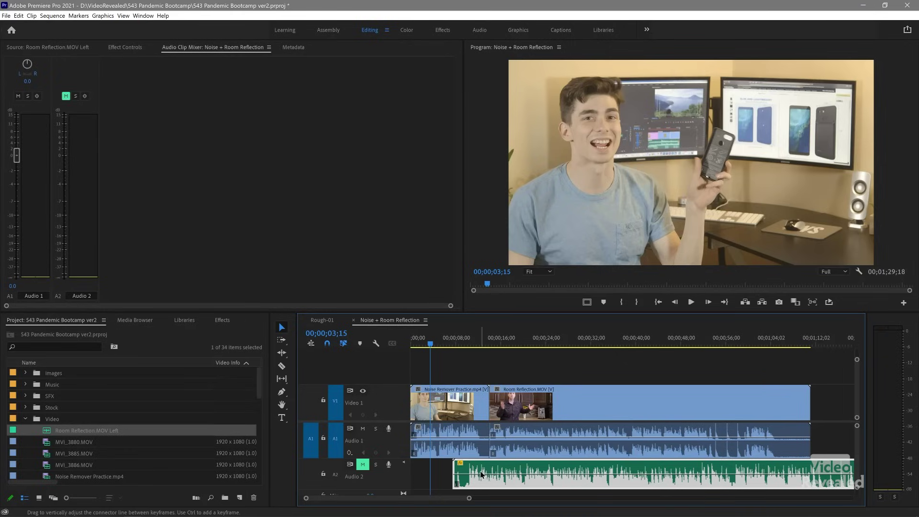
pyautogui.moveTo(432, 344); pyautogui.dragTo(460, 346)
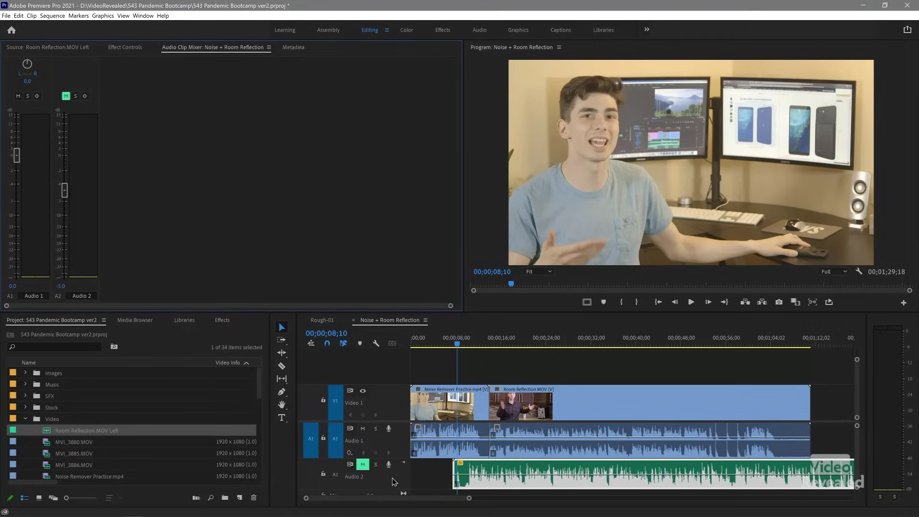
# Step: Delete the Audio 2 track together with its clip
pyautogui.click(395, 476)
pyautogui.rightClick(395, 477)
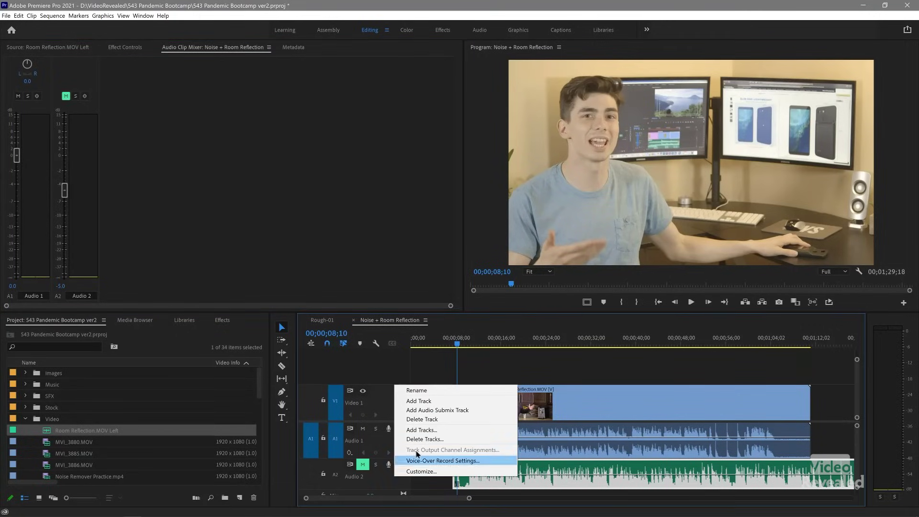
pyautogui.click(419, 419)
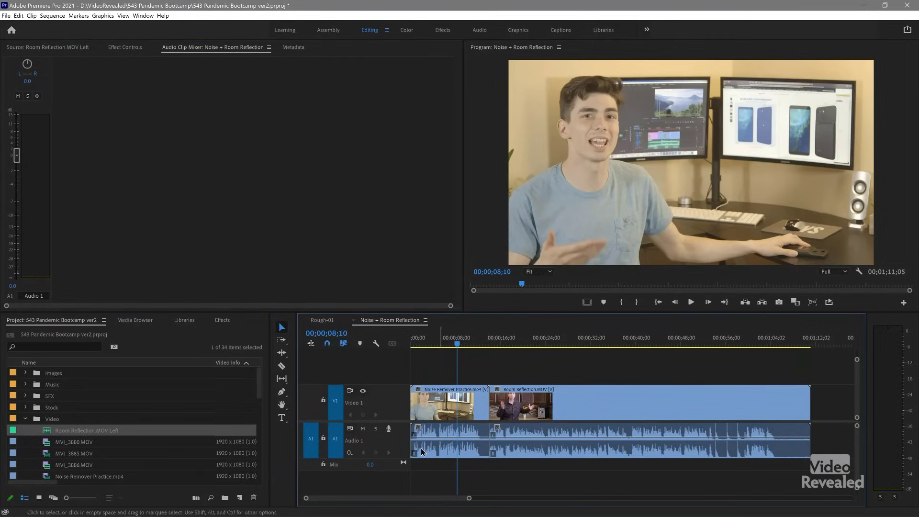
# Step: Open the Audio Track Mixer, vary the Audio 1 track volume while playing from 00;00;05;16, and bring it to 0.0 dB
pyautogui.click(443, 343)
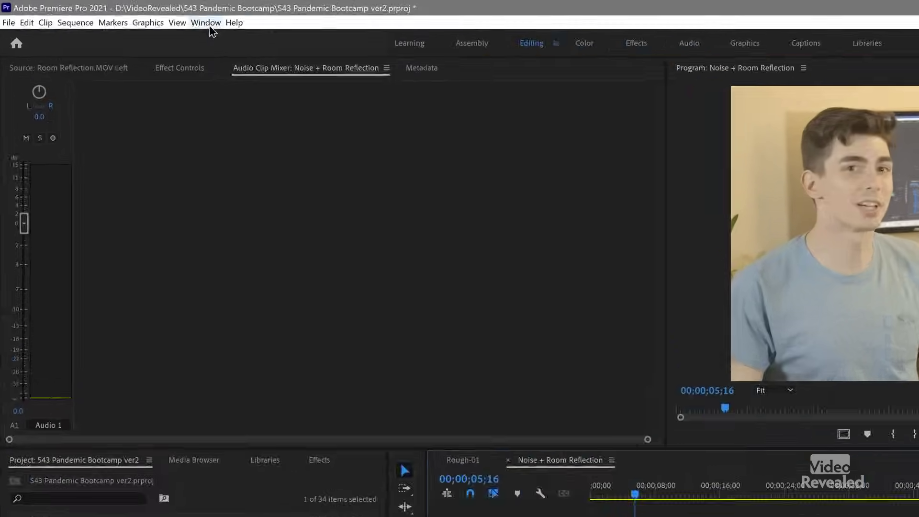
pyautogui.click(143, 16)
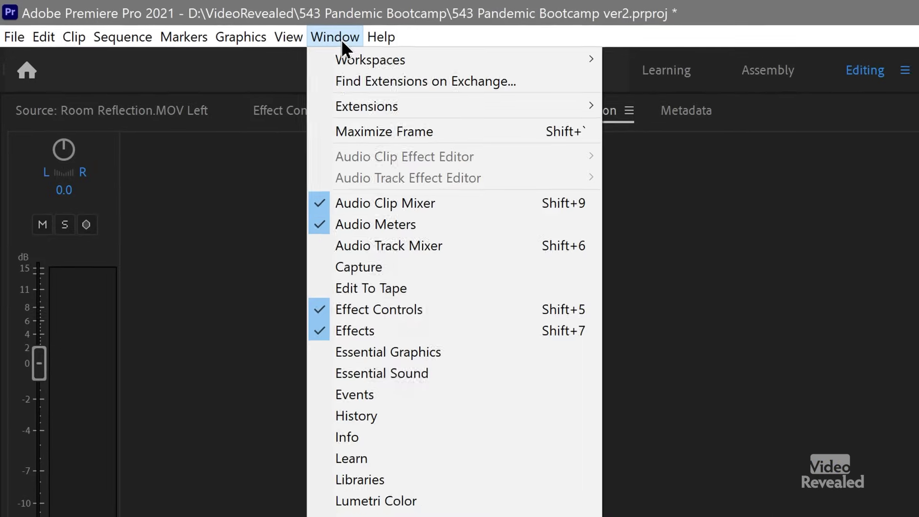
pyautogui.click(443, 248)
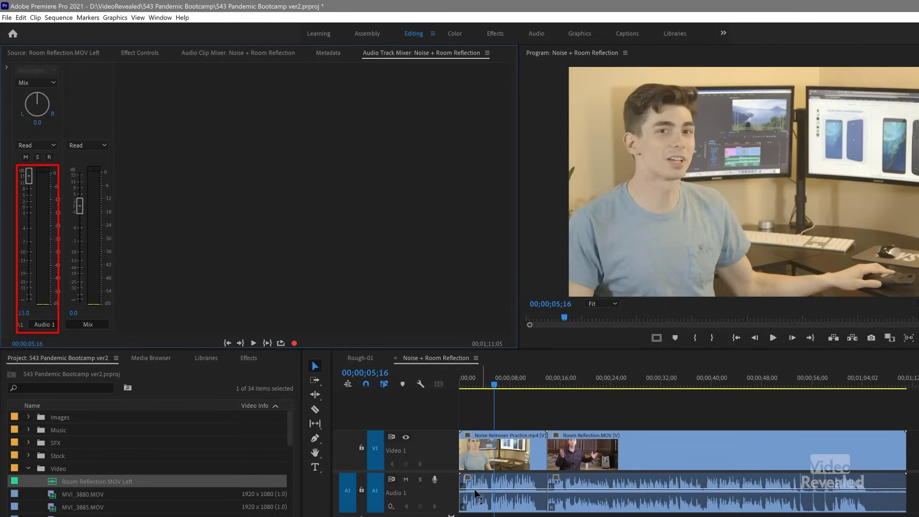
pyautogui.click(583, 501)
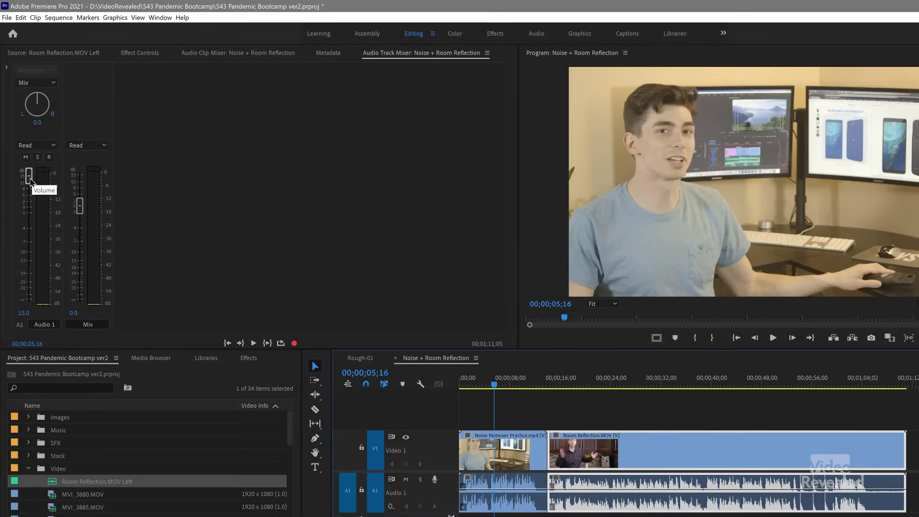
pyautogui.moveTo(28, 179); pyautogui.dragTo(29, 194)
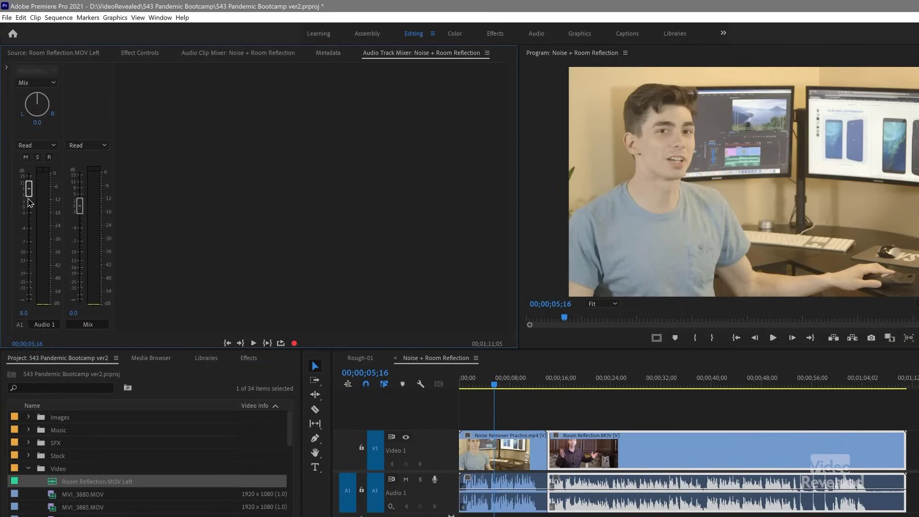
pyautogui.press('space')
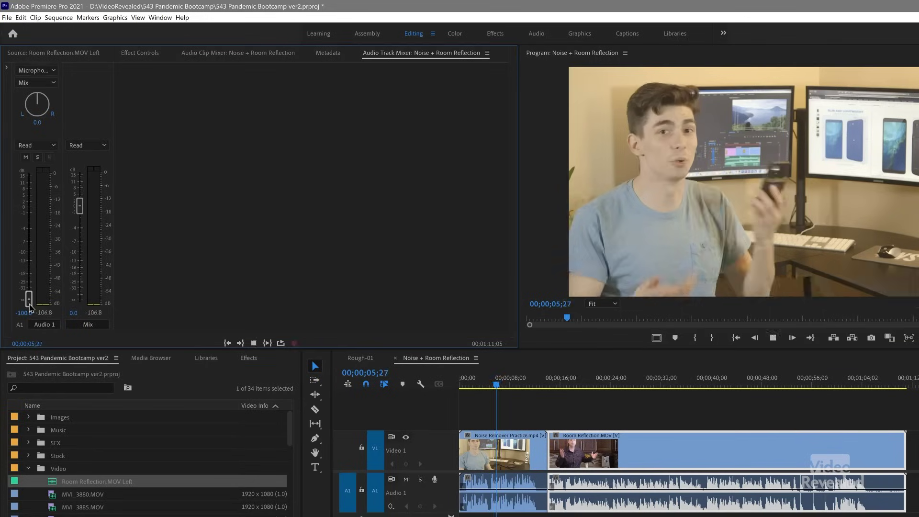
pyautogui.moveTo(28, 303); pyautogui.dragTo(30, 231)
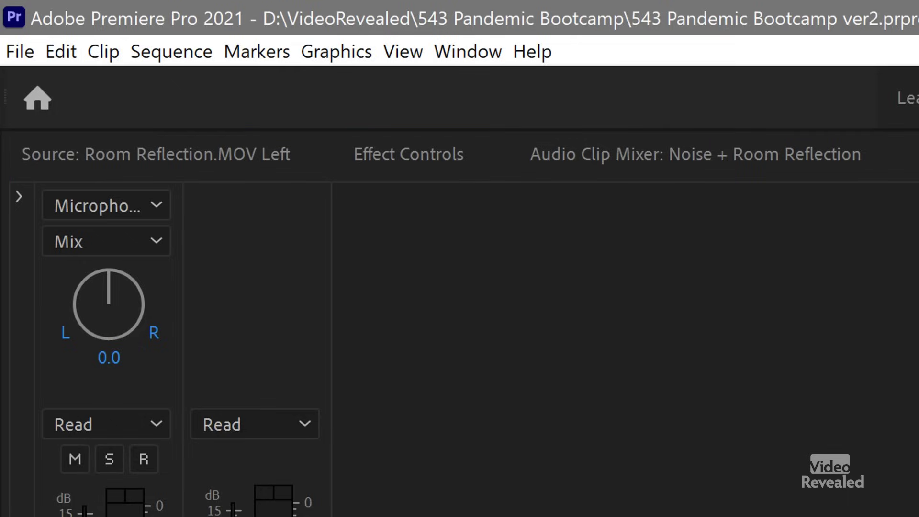
# Step: Set the Audio 1 track's pan to -0.4 and expand the Mix track in the timeline
pyautogui.moveTo(113, 297); pyautogui.dragTo(266, 350)
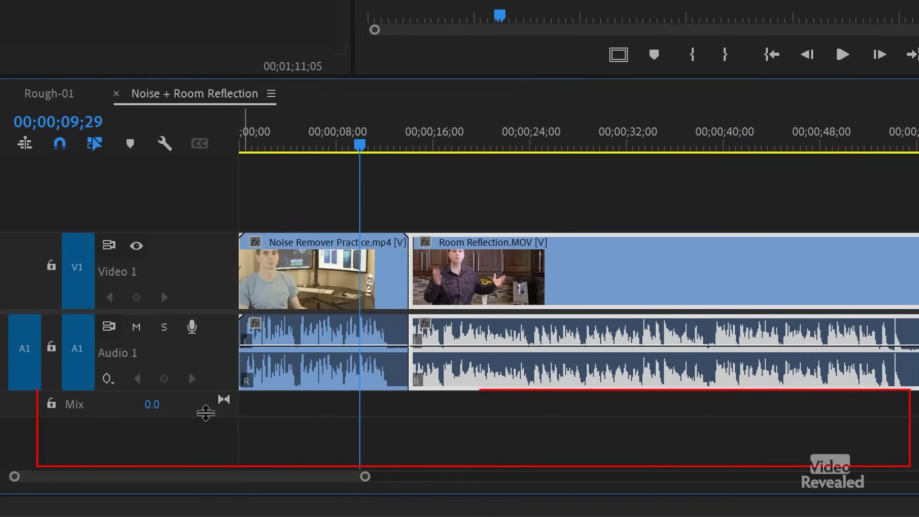
pyautogui.doubleClick(206, 418)
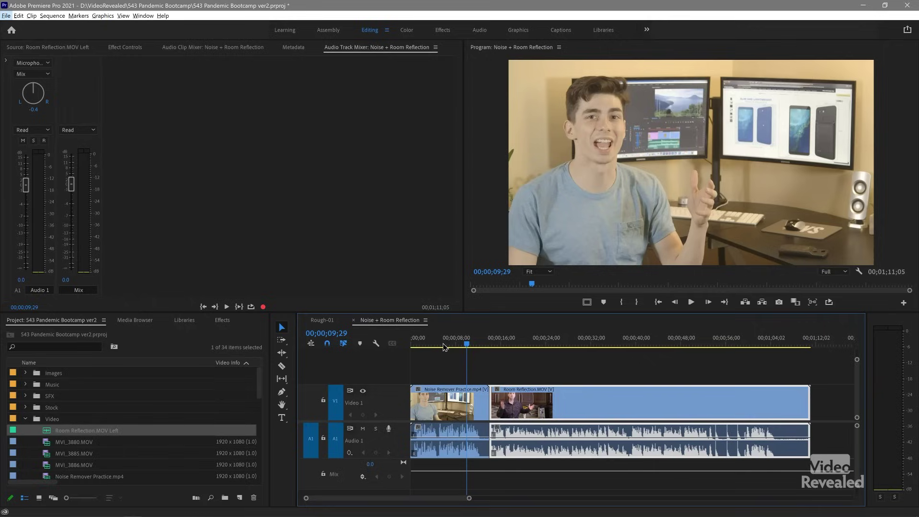
# Step: Scrub the playhead back to the start of the sequence at 00;00;00;00 and select the Noise Remover Practice.mp4 clip
pyautogui.moveTo(441, 344); pyautogui.dragTo(407, 346)
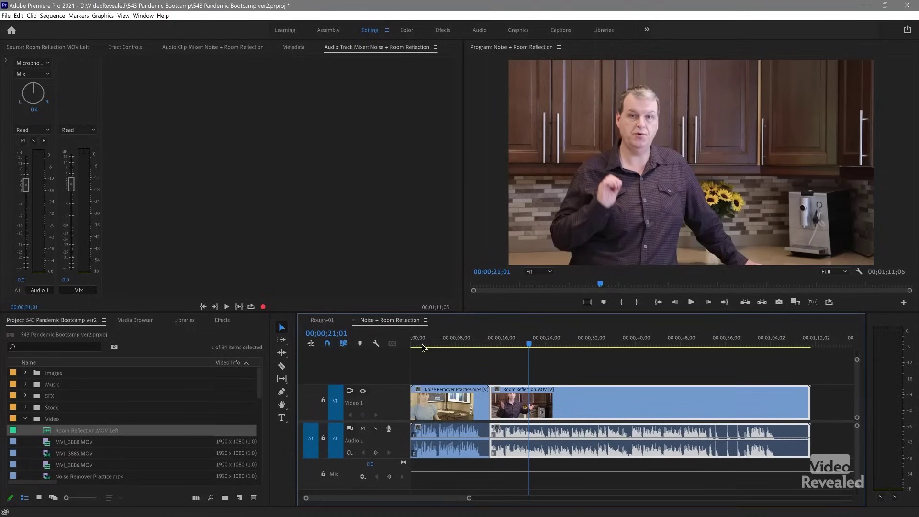
pyautogui.moveTo(437, 345); pyautogui.dragTo(395, 354)
pyautogui.click(432, 399)
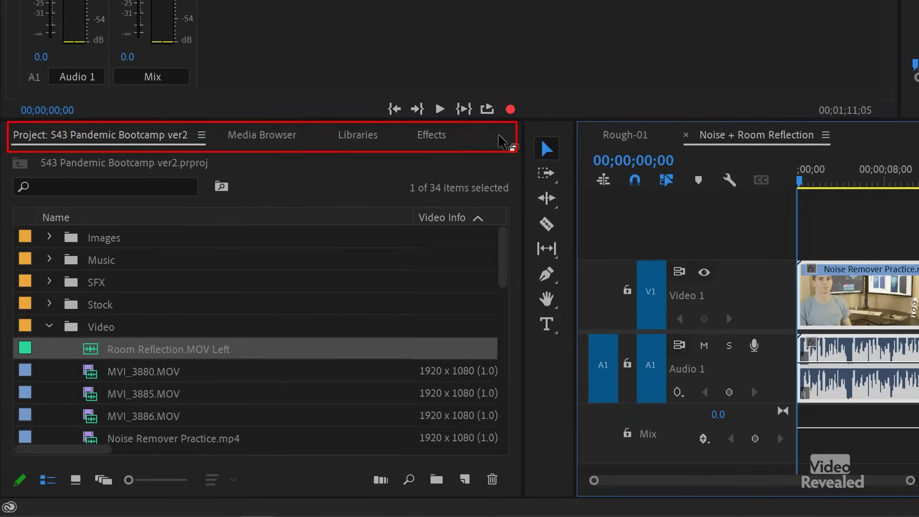
# Step: Browse the Audio Effects and expand the Amplitude and Compression group
pyautogui.click(433, 136)
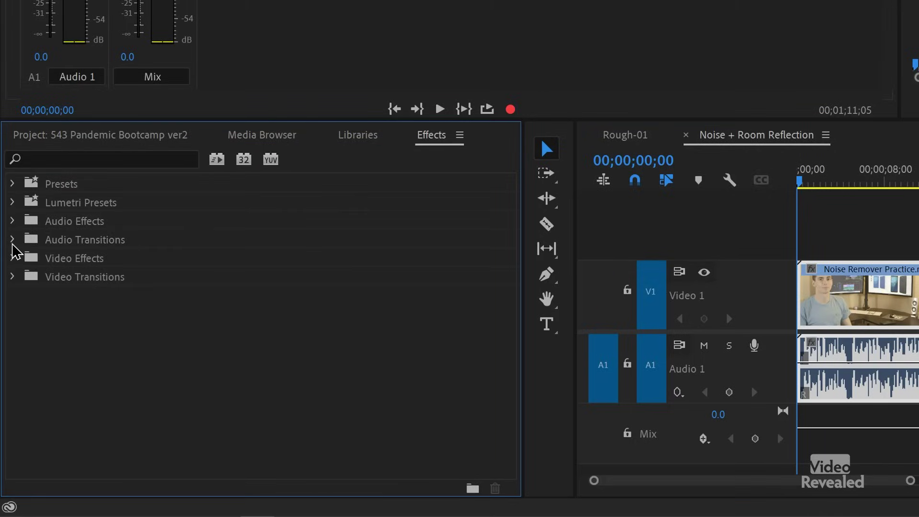
pyautogui.click(13, 221)
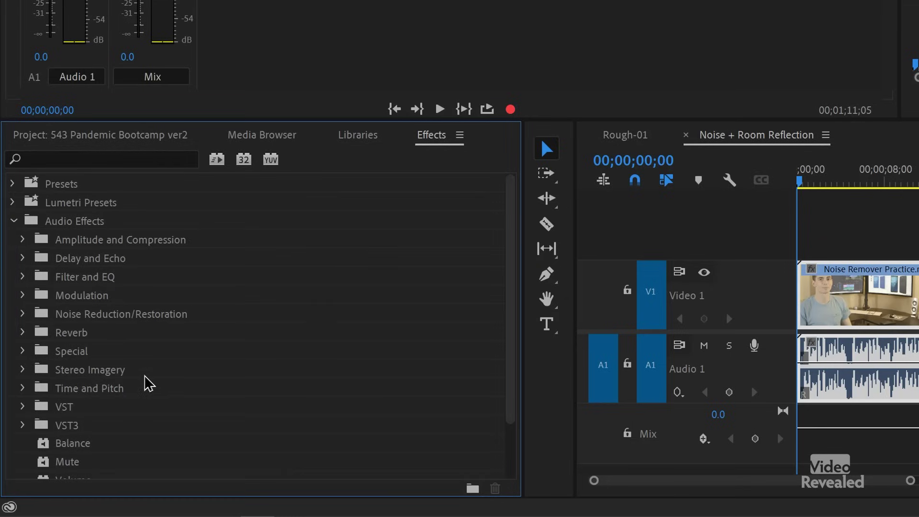
pyautogui.click(23, 240)
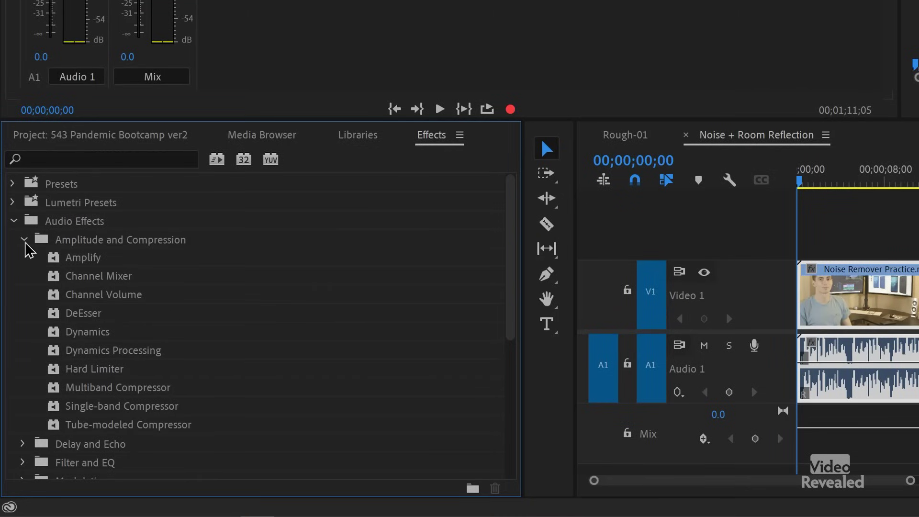
# Step: Browse the Delay and Echo, Filter and EQ, and Modulation audio effects, ending with the Noise Reduction/Restoration group expanded
pyautogui.click(24, 241)
pyautogui.click(23, 259)
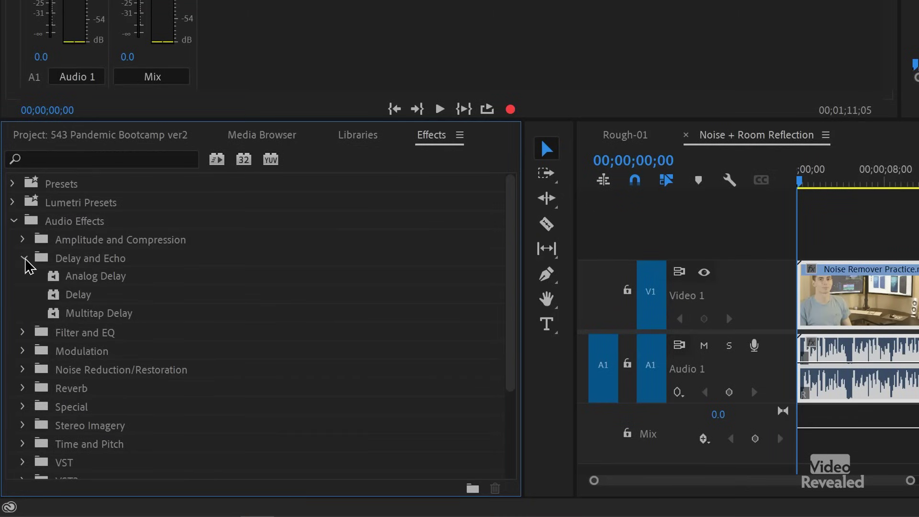
pyautogui.click(24, 259)
pyautogui.click(23, 277)
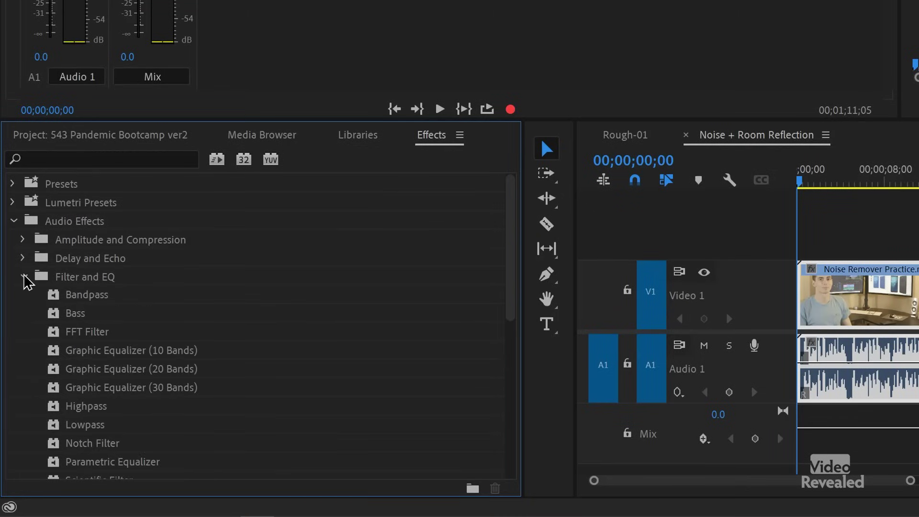
pyautogui.click(24, 278)
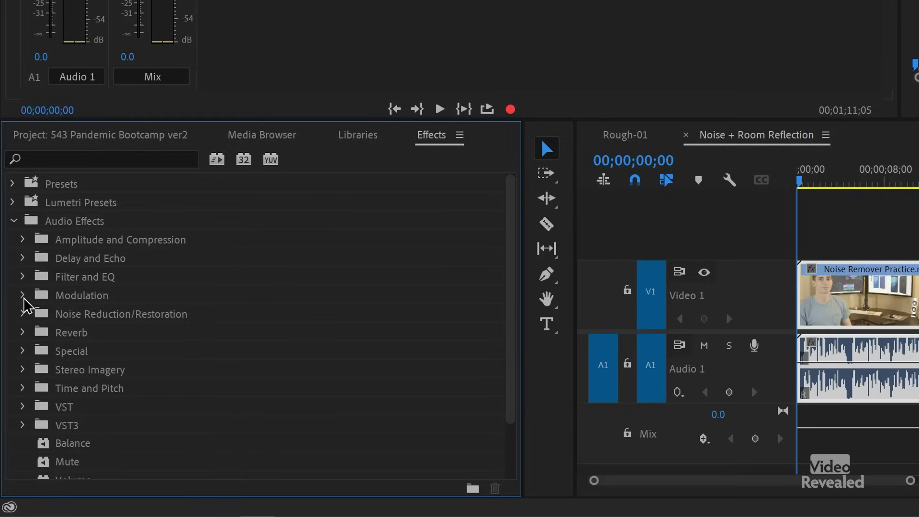
pyautogui.click(23, 296)
pyautogui.click(23, 295)
pyautogui.click(23, 314)
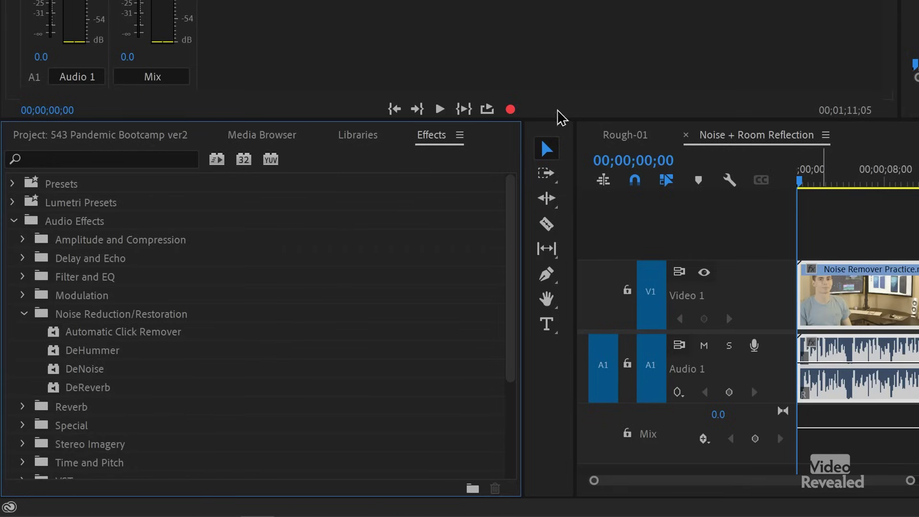
# Step: Apply the DeNoise effect to the Noise Remover Practice.mp4 clip and open its custom setup editor
pyautogui.hotkey('shift', '5')
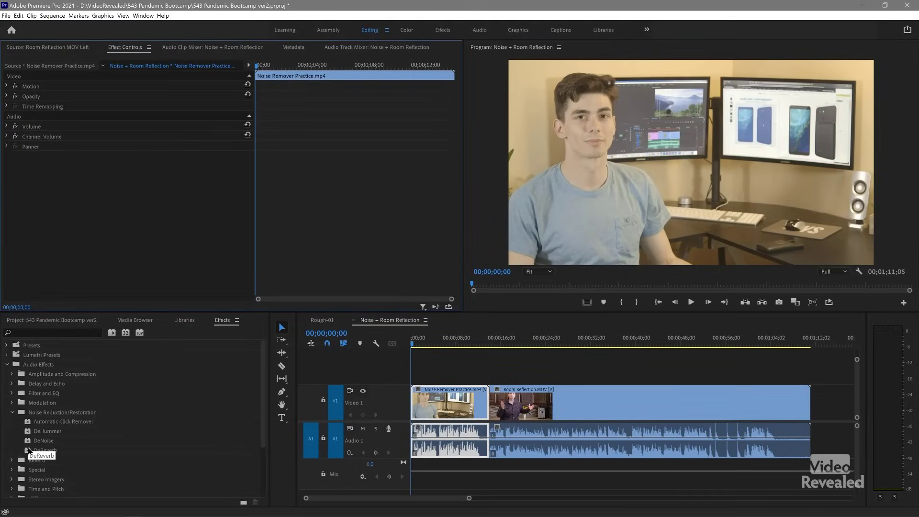
pyautogui.moveTo(28, 441); pyautogui.dragTo(67, 292)
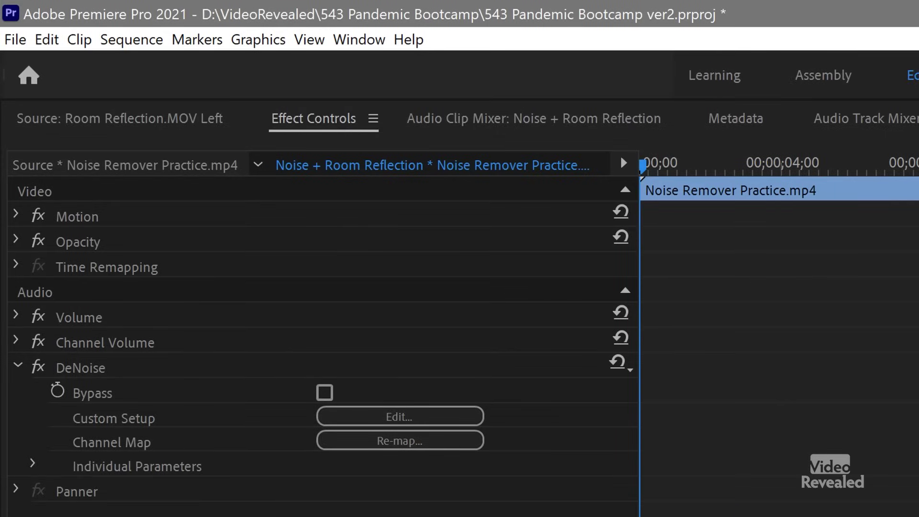
pyautogui.click(423, 421)
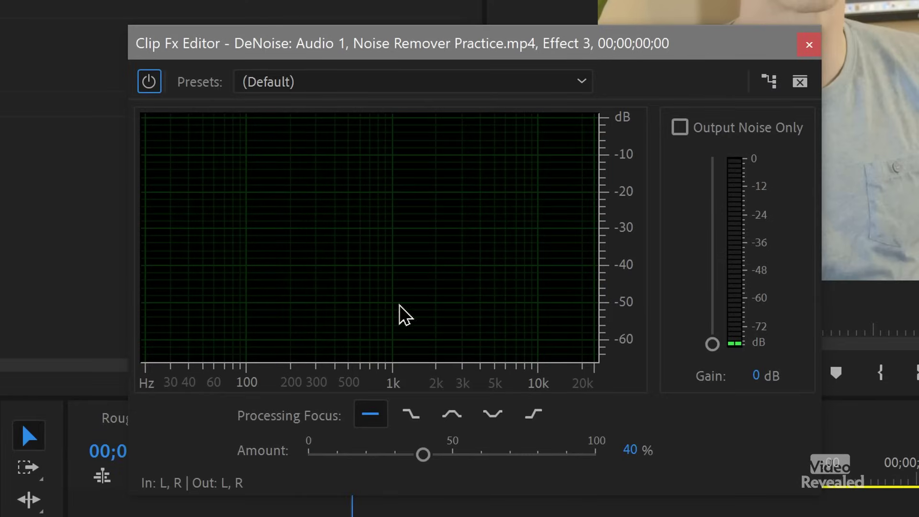
# Step: Play the clip from the start, compare the sound with DeNoise active and bypassed, and close the effect editor
pyautogui.press('space')
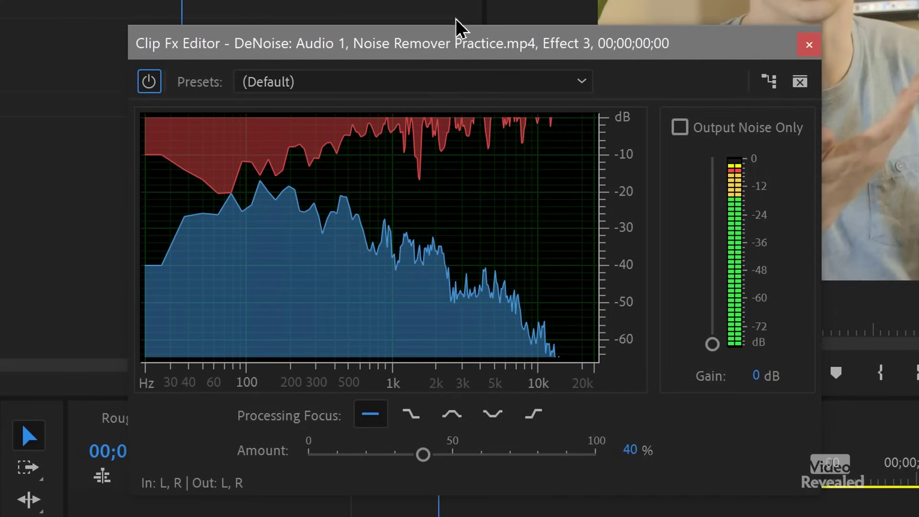
pyautogui.press('Home')
pyautogui.press('space')
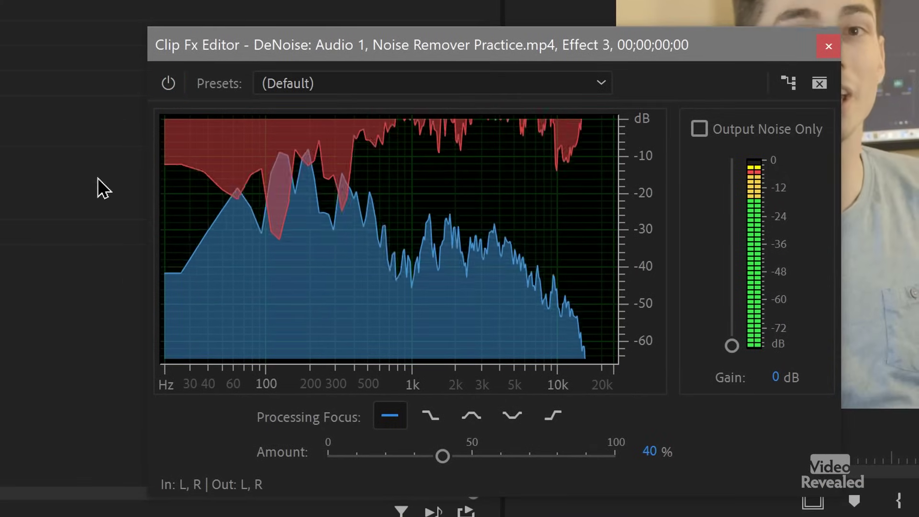
pyautogui.click(169, 85)
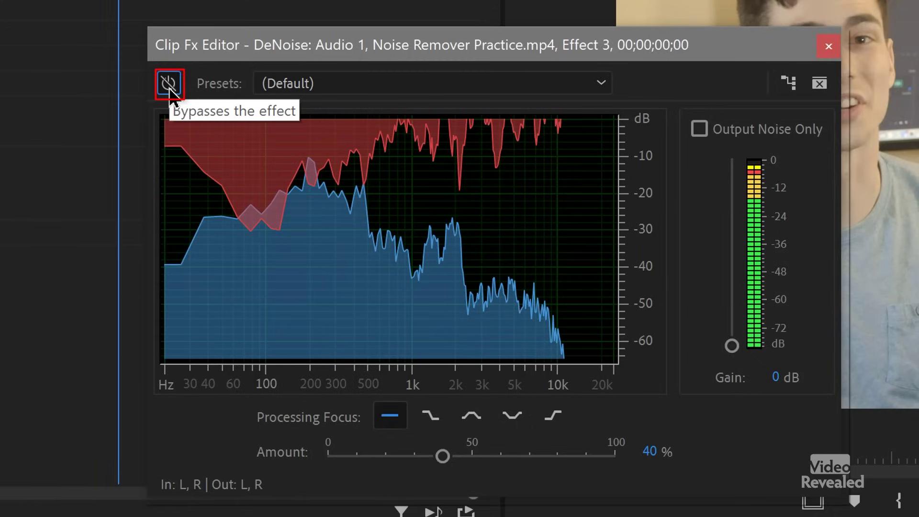
pyautogui.click(169, 85)
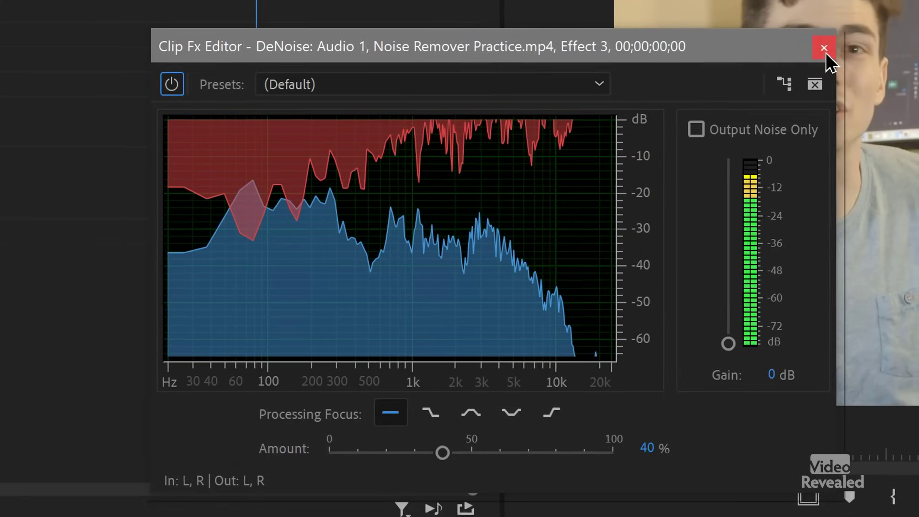
pyautogui.click(826, 50)
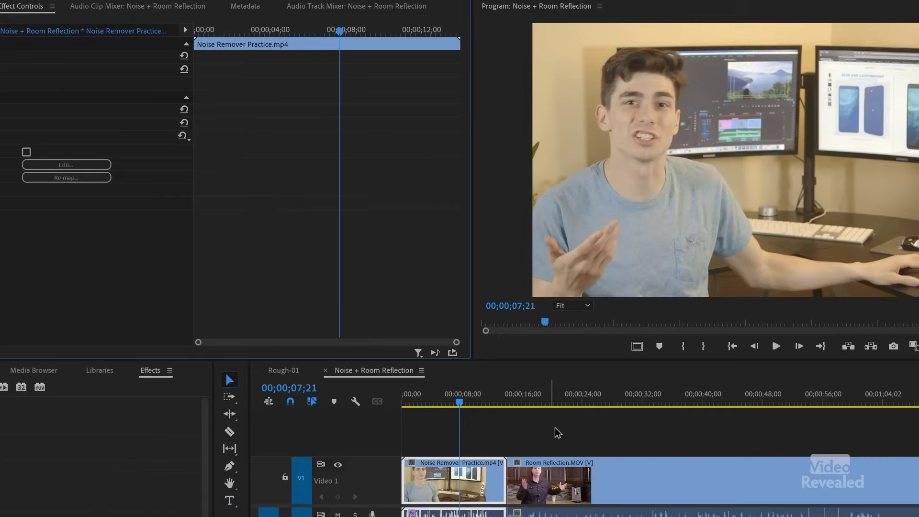
# Step: Apply the DeReverb effect to the Room Reflection.MOV clip and open its custom setup editor
pyautogui.click(524, 415)
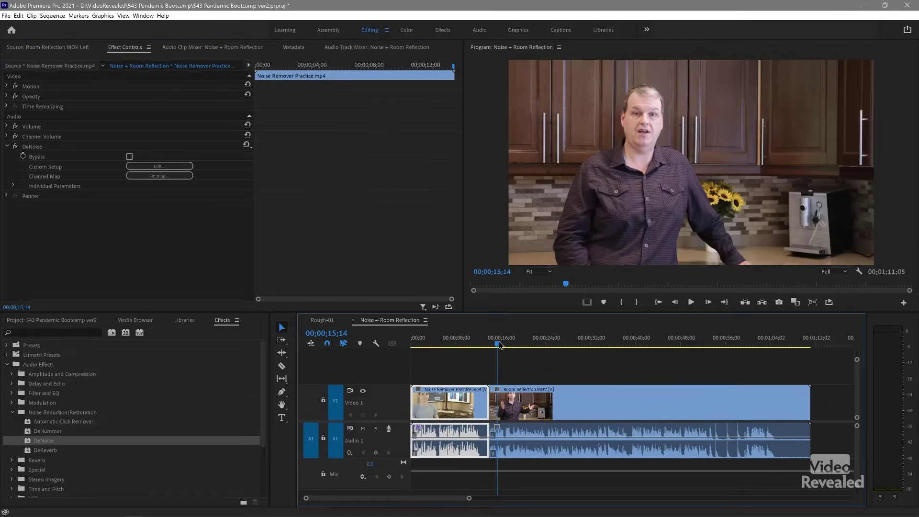
pyautogui.click(509, 404)
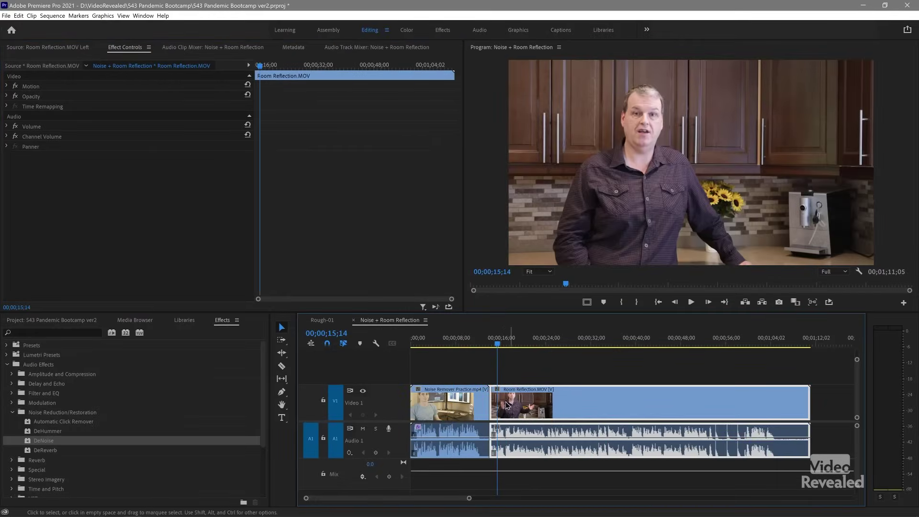
pyautogui.doubleClick(27, 451)
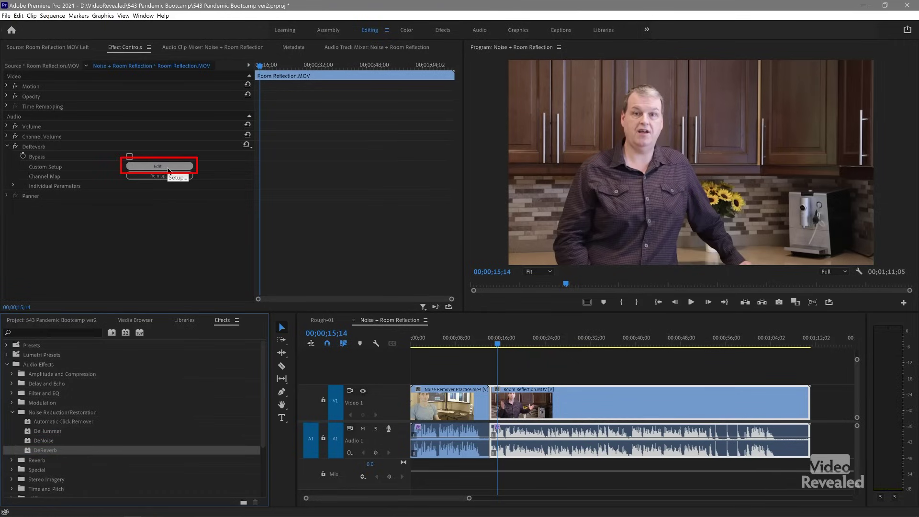
pyautogui.click(168, 168)
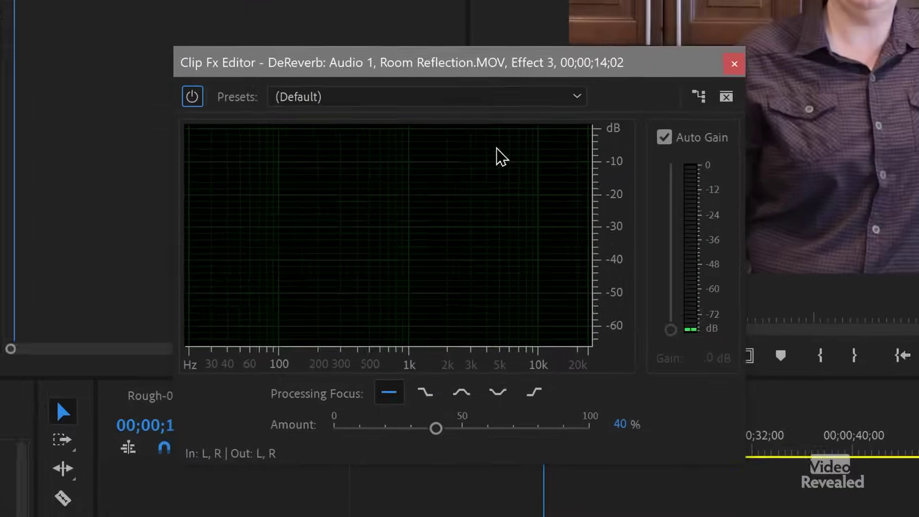
# Step: During playback, choose the Heavy Reverb Reduction preset for DeReverb and vary the amount to 49% and 86%
pyautogui.press('space')
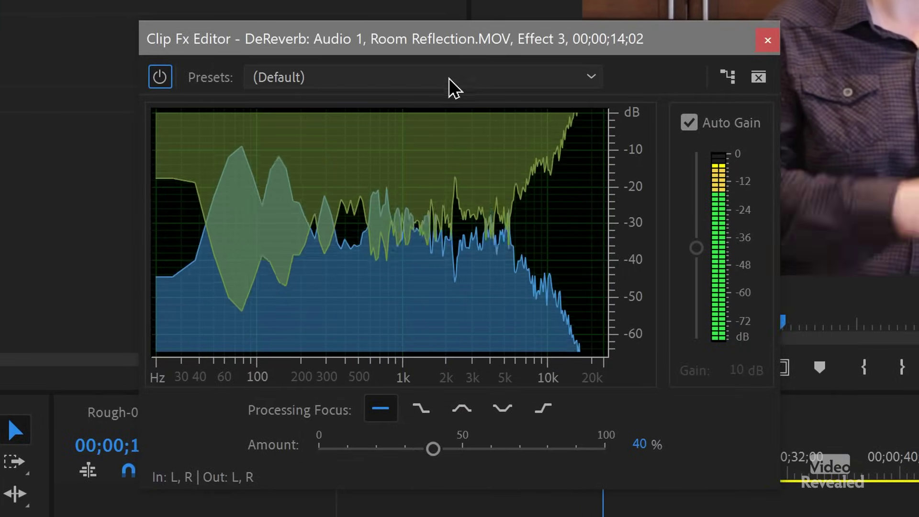
pyautogui.click(589, 79)
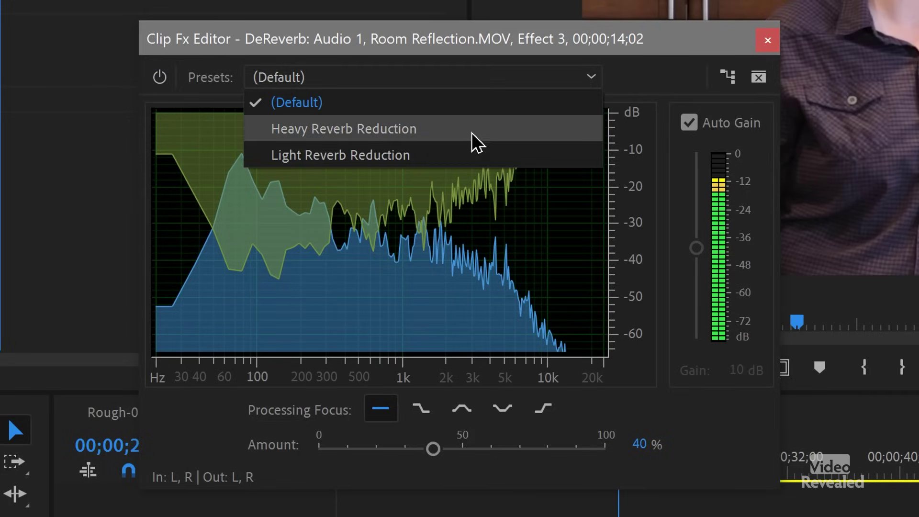
pyautogui.click(389, 138)
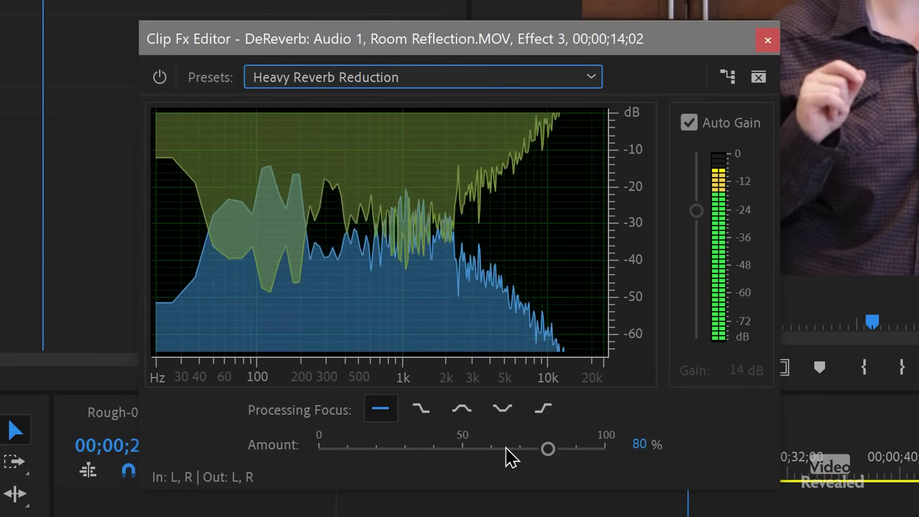
pyautogui.moveTo(547, 449); pyautogui.dragTo(457, 453)
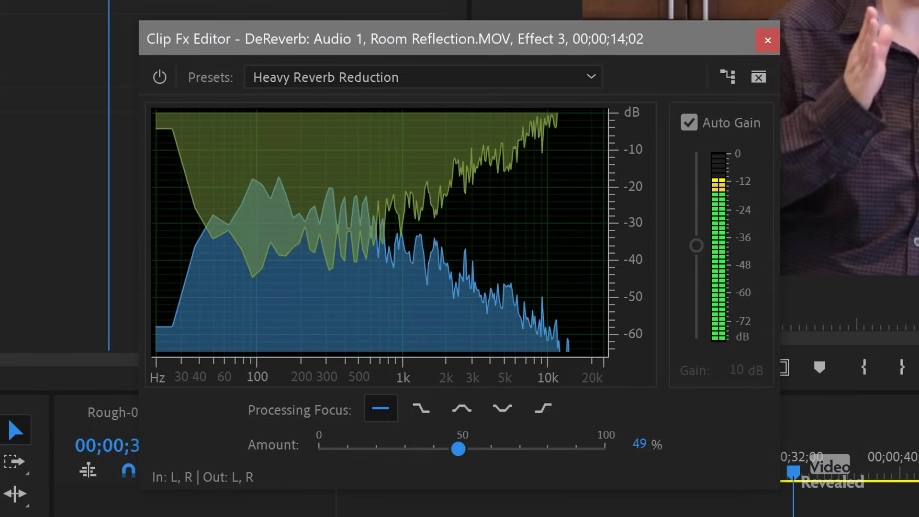
pyautogui.click(549, 454)
pyautogui.moveTo(562, 455); pyautogui.dragTo(567, 454)
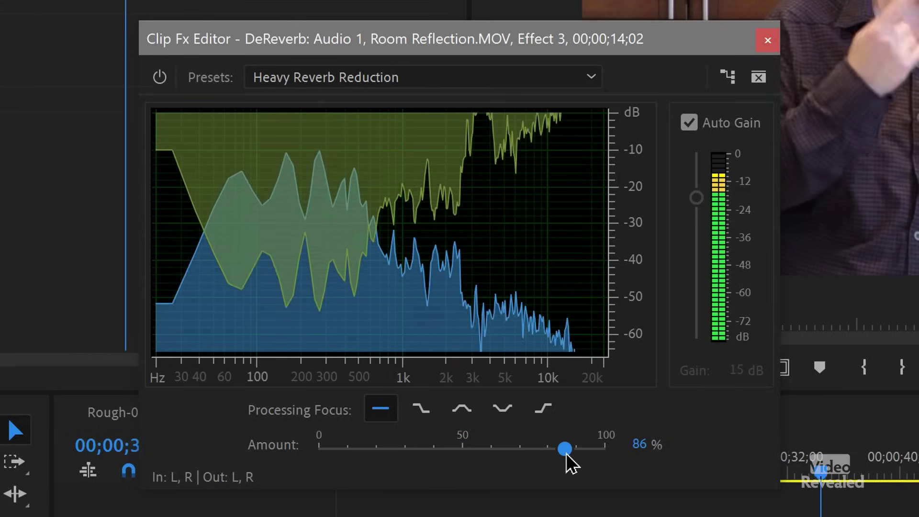
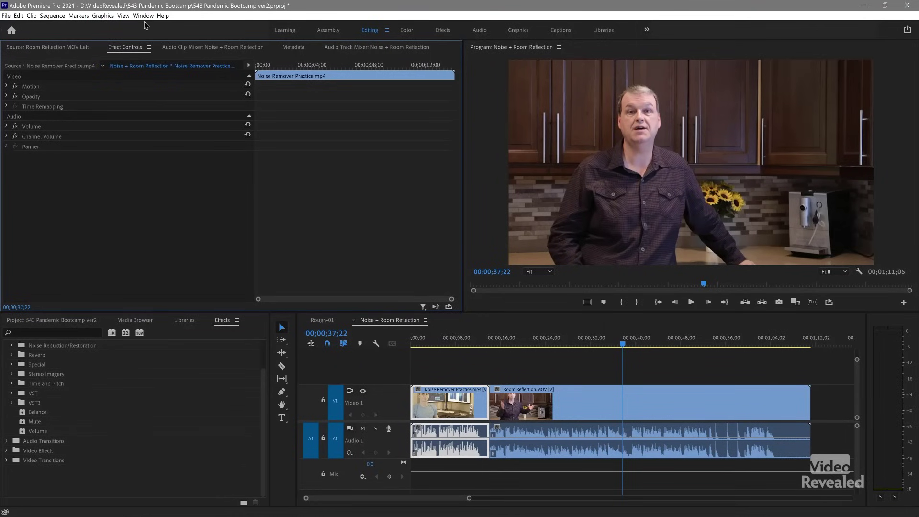
# Step: Open the Audio Track Mixer for the Noise + Room Reflection sequence and show its effects and sends area
pyautogui.click(143, 16)
pyautogui.moveTo(168, 107)
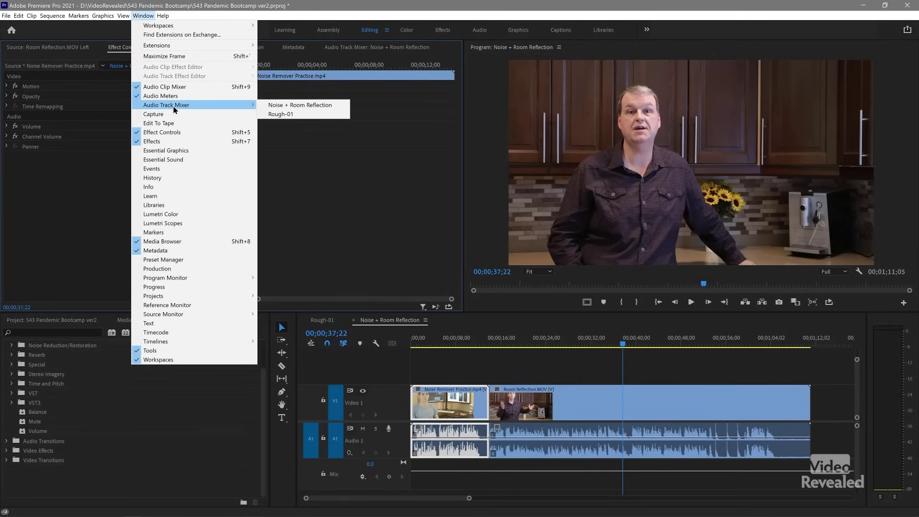
pyautogui.click(282, 108)
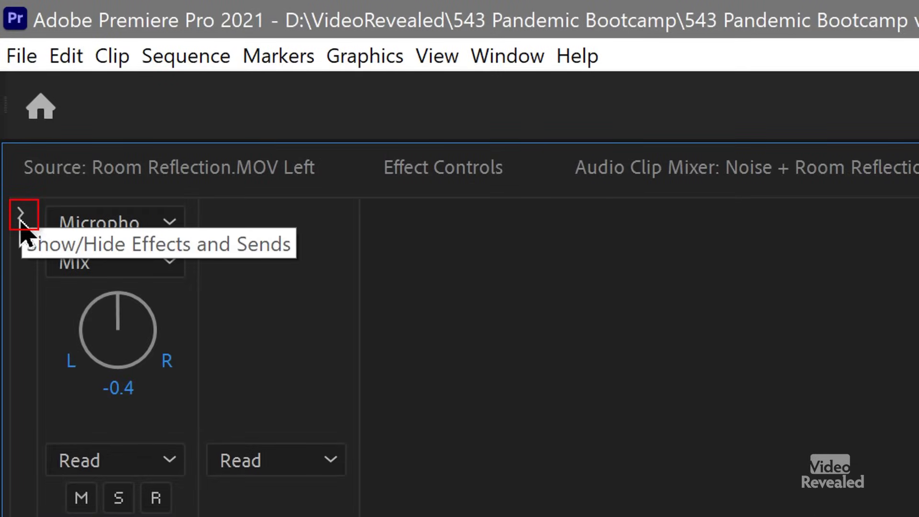
pyautogui.click(23, 218)
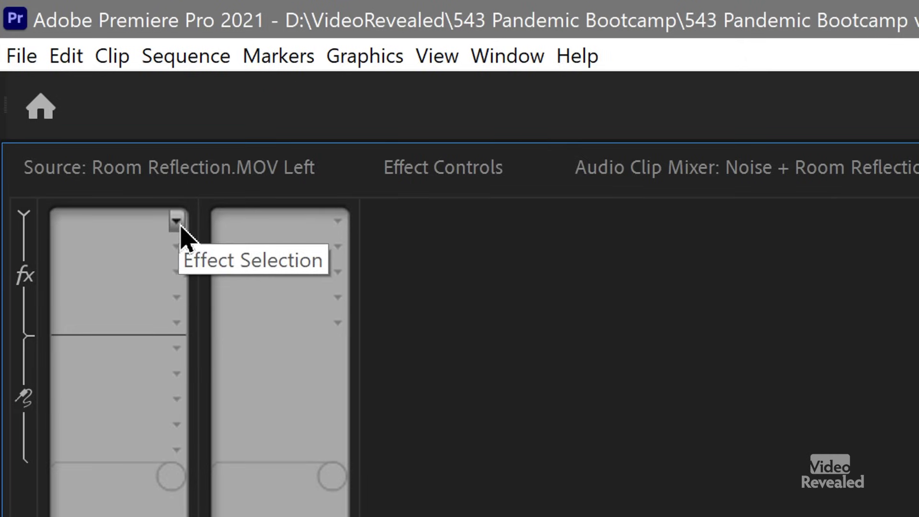
# Step: Browse the track effect categories and add DeNoise to the first effect slot of the Audio 1 track
pyautogui.click(177, 246)
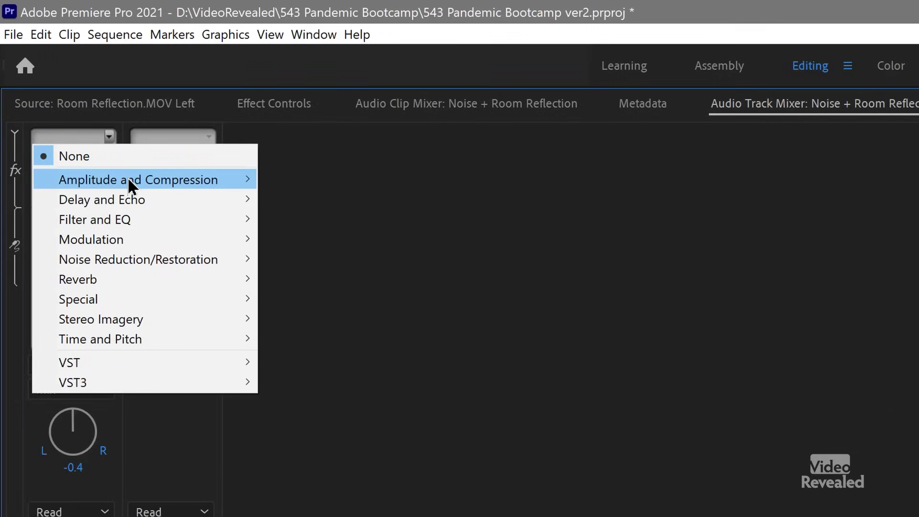
pyautogui.moveTo(129, 180)
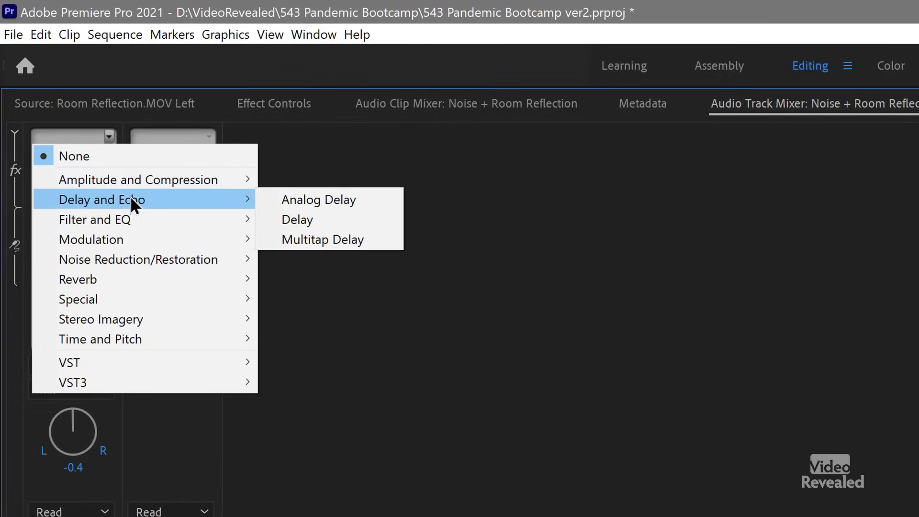
pyautogui.moveTo(134, 221)
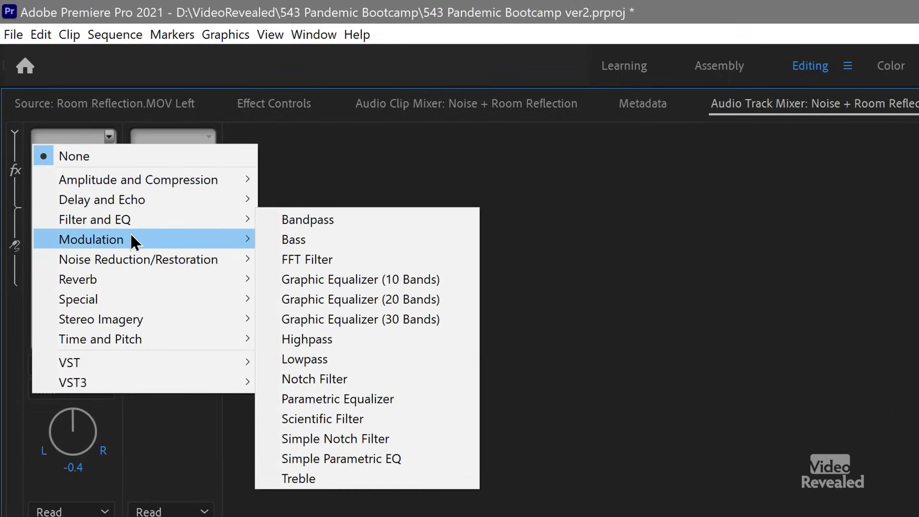
pyautogui.moveTo(131, 259)
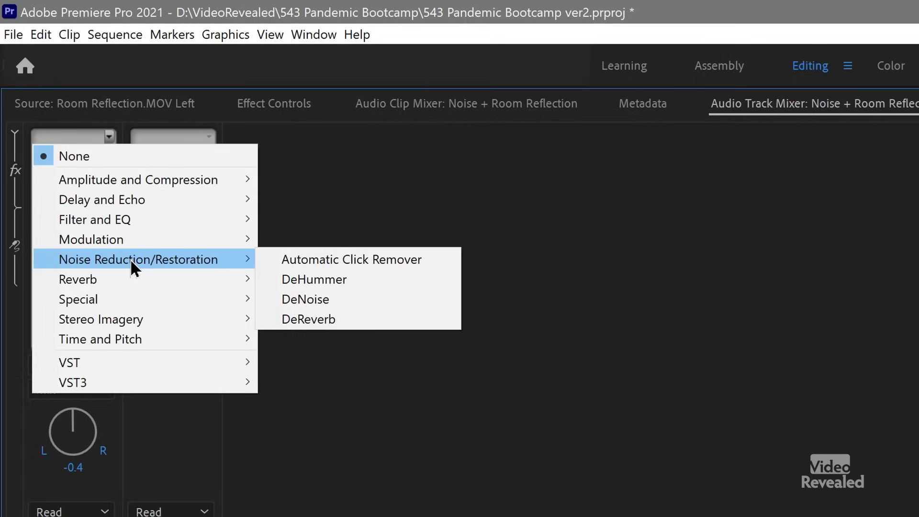
pyautogui.click(353, 311)
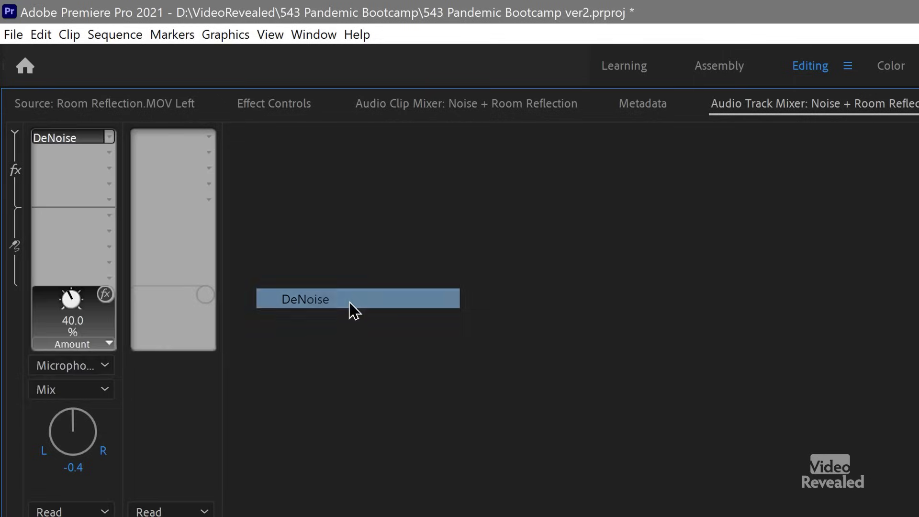
# Step: Open the Audio 1 track's DeNoise editor and choose the Light Noise Reduction preset
pyautogui.doubleClick(84, 142)
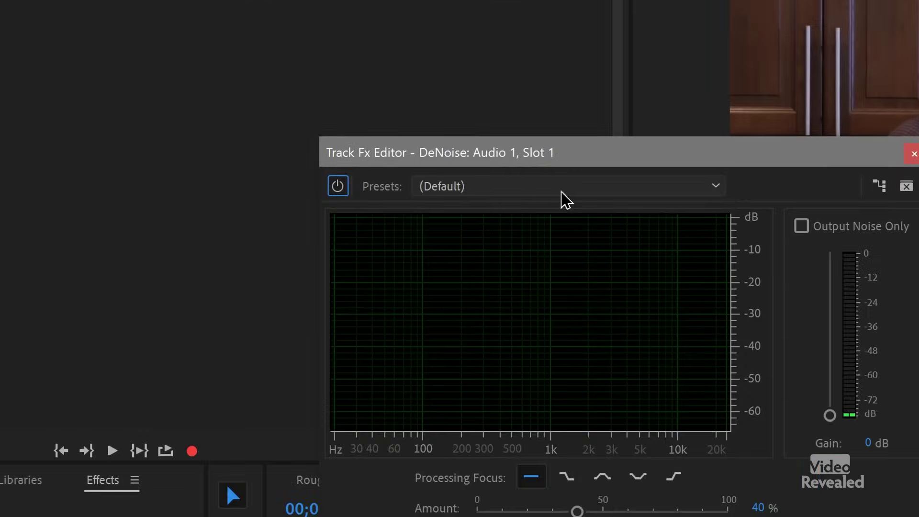
pyautogui.click(382, 87)
pyautogui.click(380, 150)
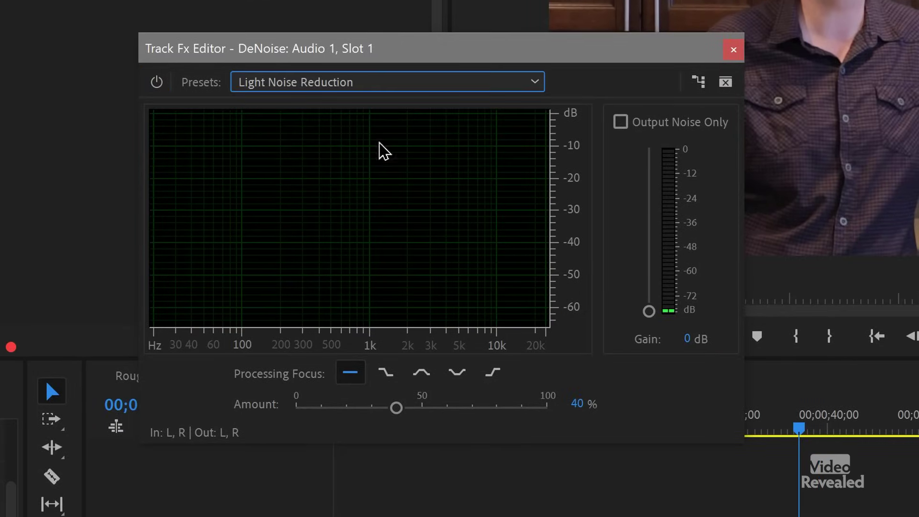
# Step: Move the DeNoise editor clear of the timeline and play the sequence from 00;00;08;15 to hear the track effect
pyautogui.moveTo(556, 58); pyautogui.dragTo(549, 0)
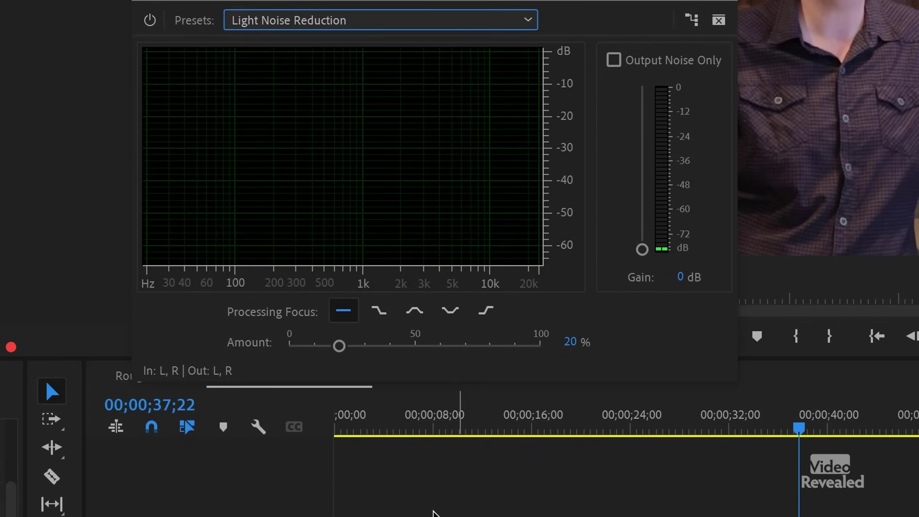
pyautogui.click(439, 432)
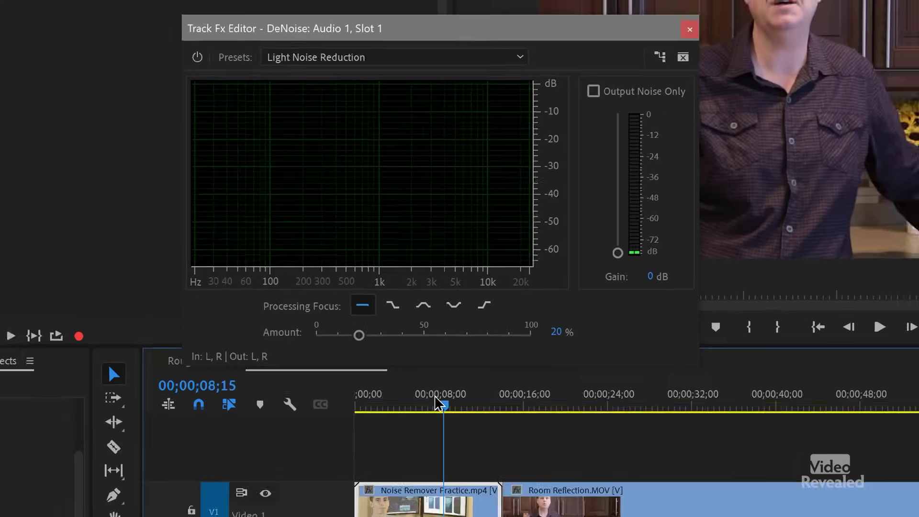
pyautogui.press('space')
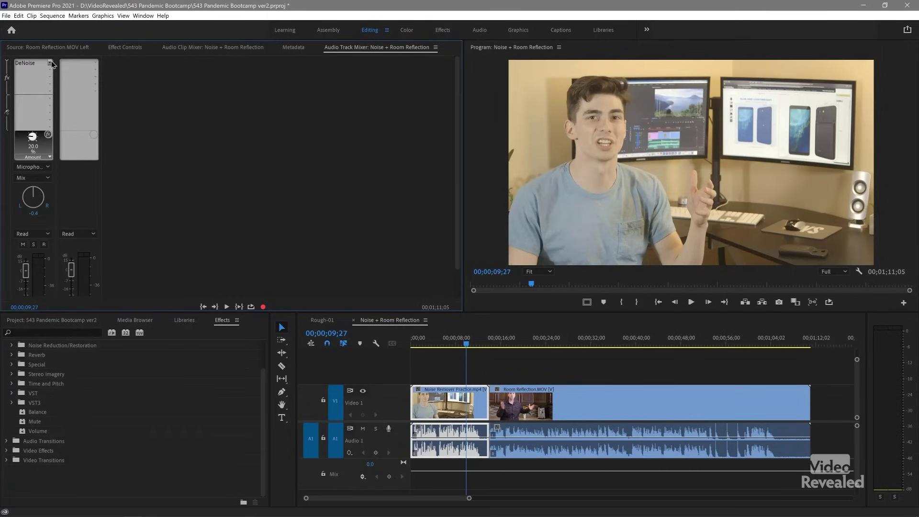
# Step: Replace DeNoise in the Audio 1 track's first effect slot with Alex 'Voice' Audio Butler and open its editor
pyautogui.click(50, 63)
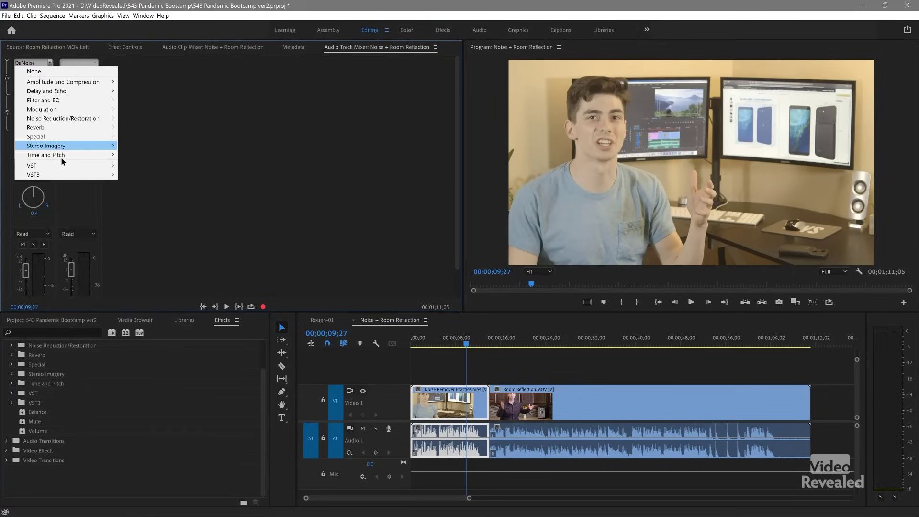
pyautogui.moveTo(63, 177)
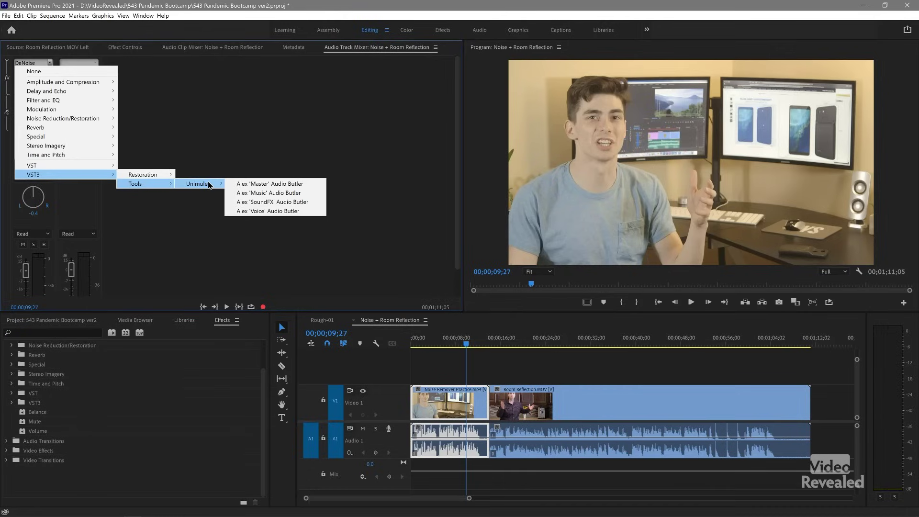
pyautogui.click(311, 213)
pyautogui.doubleClick(34, 66)
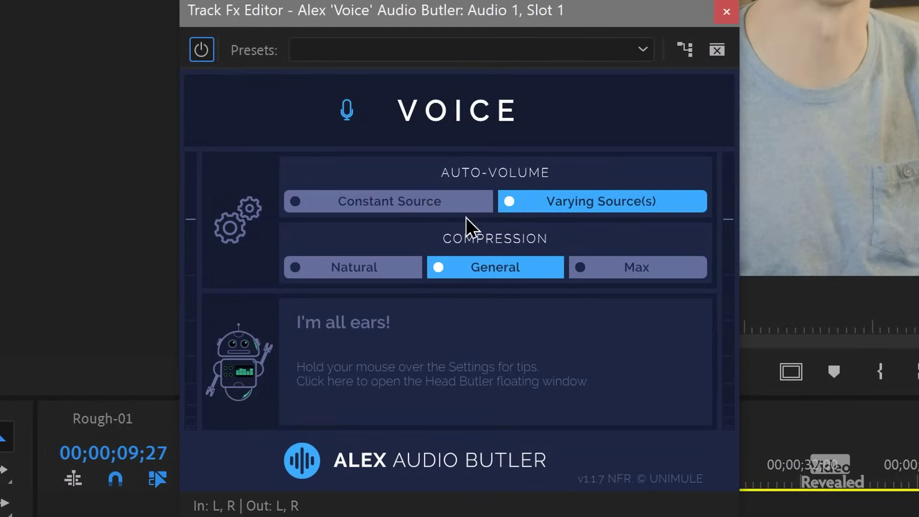
# Step: Set the Voice effect's Auto-Volume to Constant Source and its Compression to Natural
pyautogui.moveTo(484, 248)
pyautogui.click(450, 197)
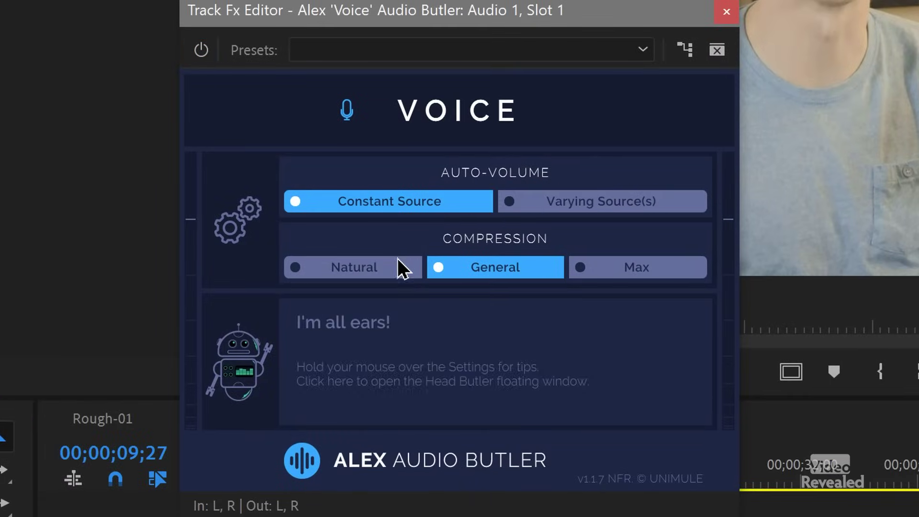
pyautogui.click(397, 270)
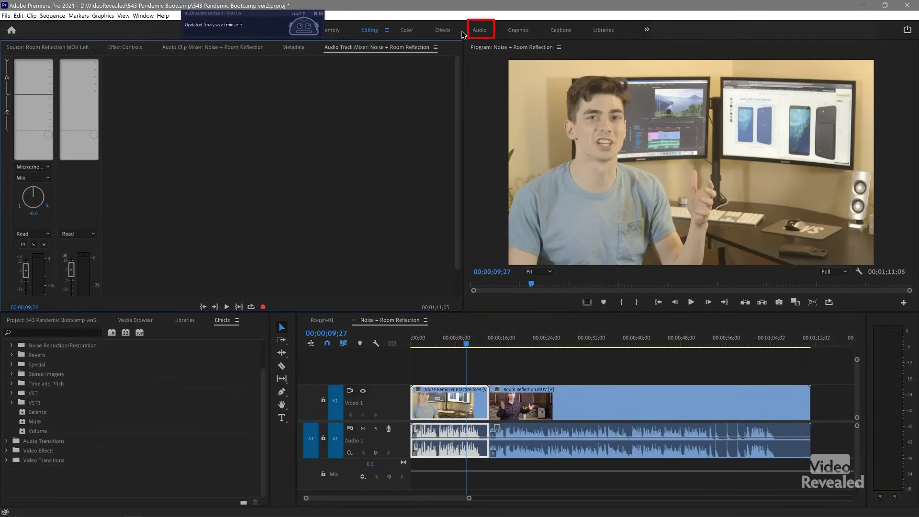
# Step: Switch to the Audio workspace and bring up the Rough-01 sequence with its interview dialogue on track A1
pyautogui.click(481, 30)
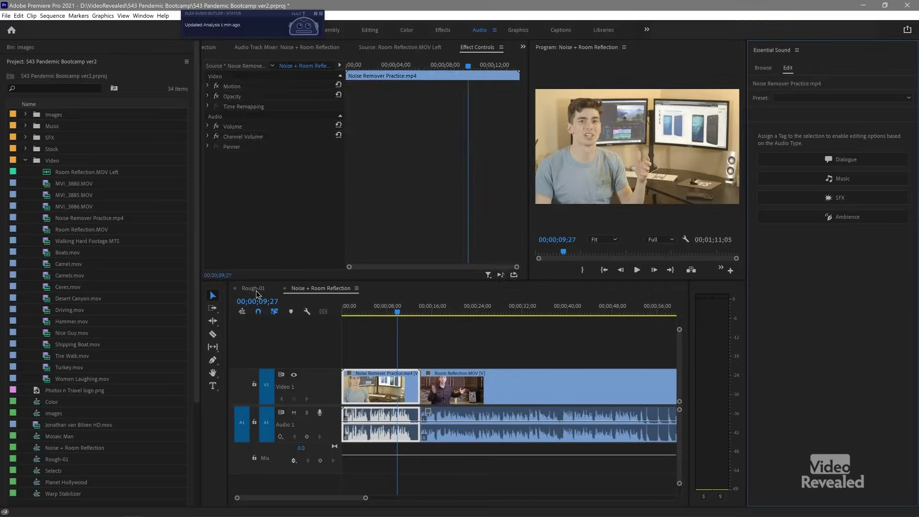
pyautogui.click(256, 289)
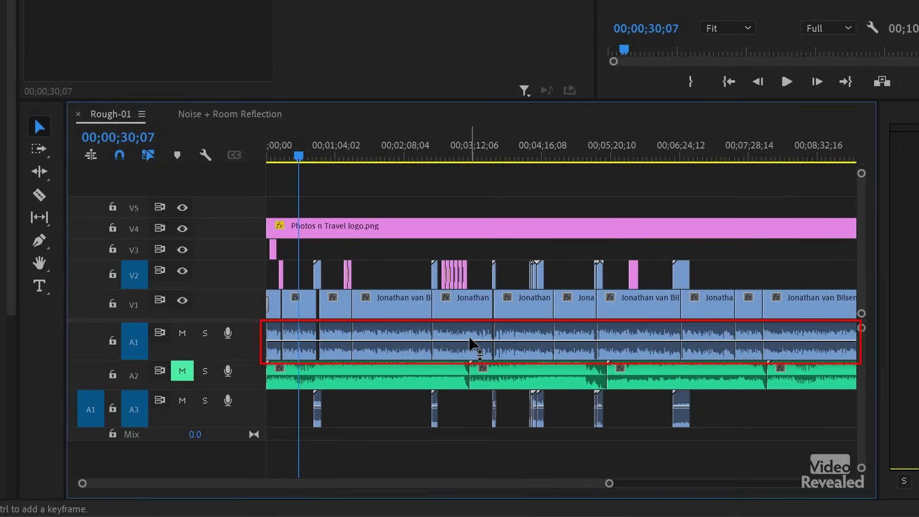
pyautogui.moveTo(469, 339)
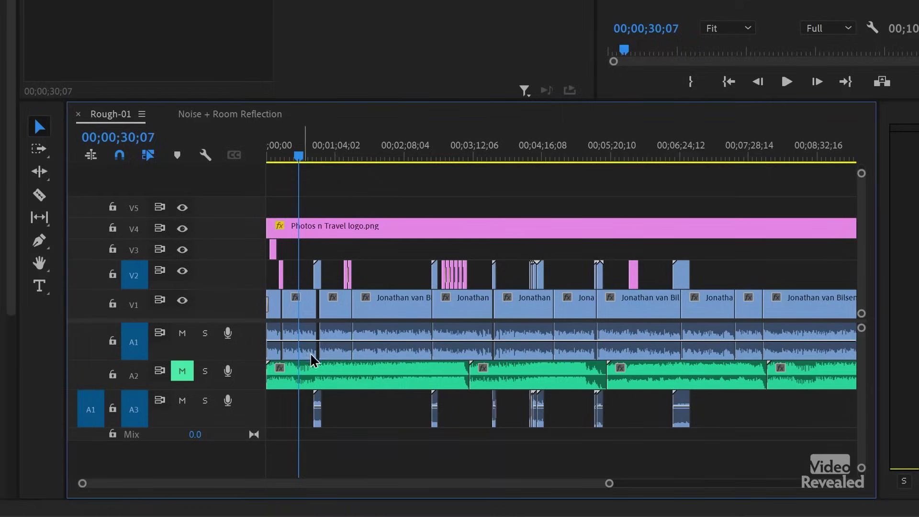
# Step: Select all interview clips on track A1 with the Track Select Forward tool, limited to that track and its linked video
pyautogui.scroll(-6, 311, 359)
pyautogui.scroll(4, 637, 348)
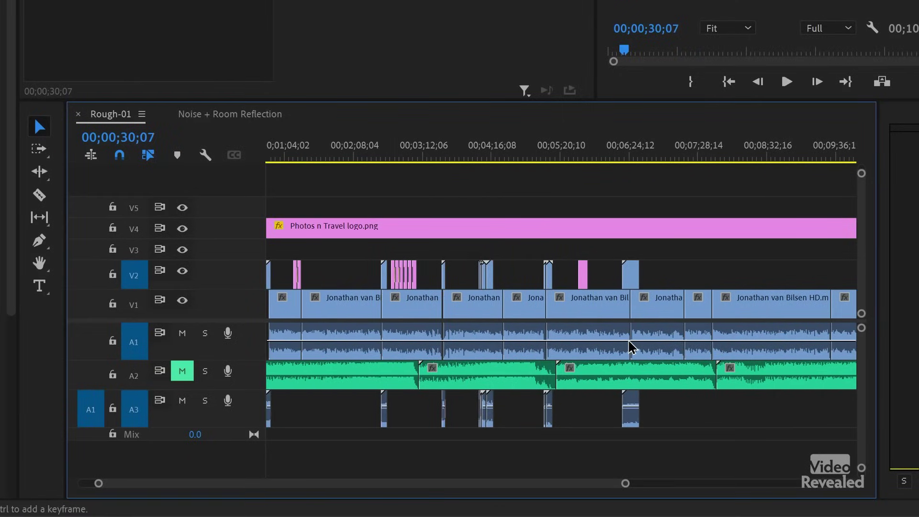
pyautogui.scroll(2, 633, 346)
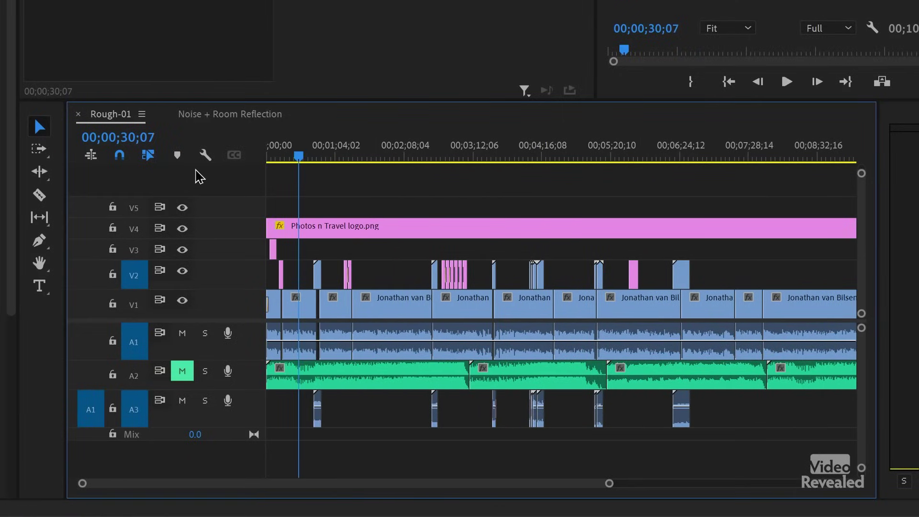
pyautogui.press('a')
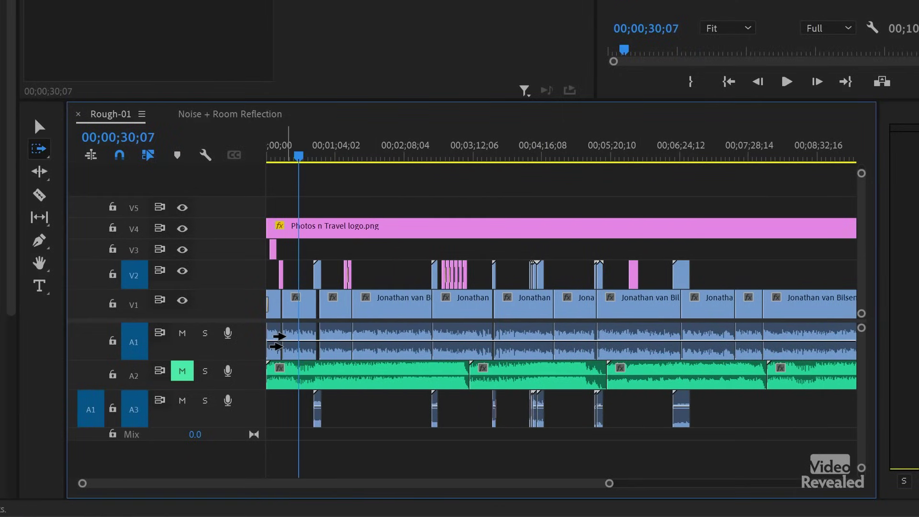
pyautogui.keyDown('shift'); pyautogui.click(275, 336); pyautogui.keyUp('shift')
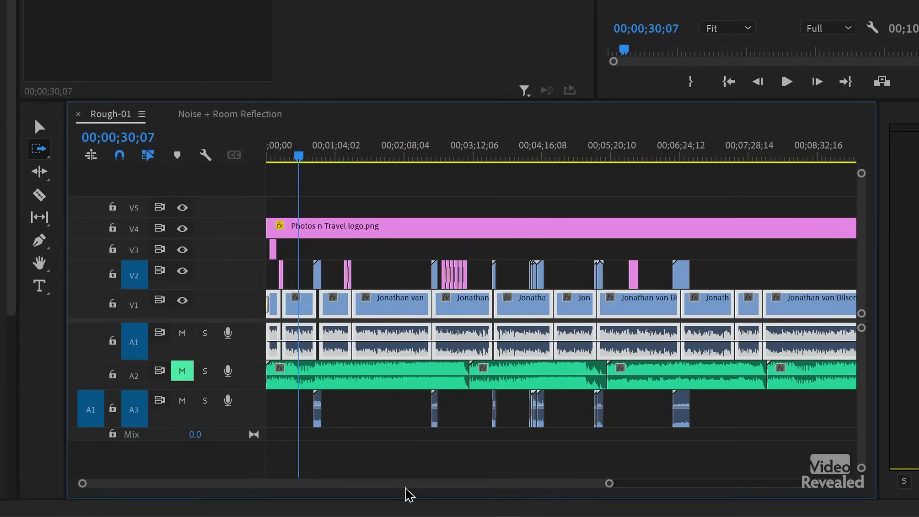
pyautogui.moveTo(420, 482)
pyautogui.mouseDown()
pyautogui.moveTo(500, 484)
pyautogui.moveTo(403, 482)
pyautogui.mouseUp()
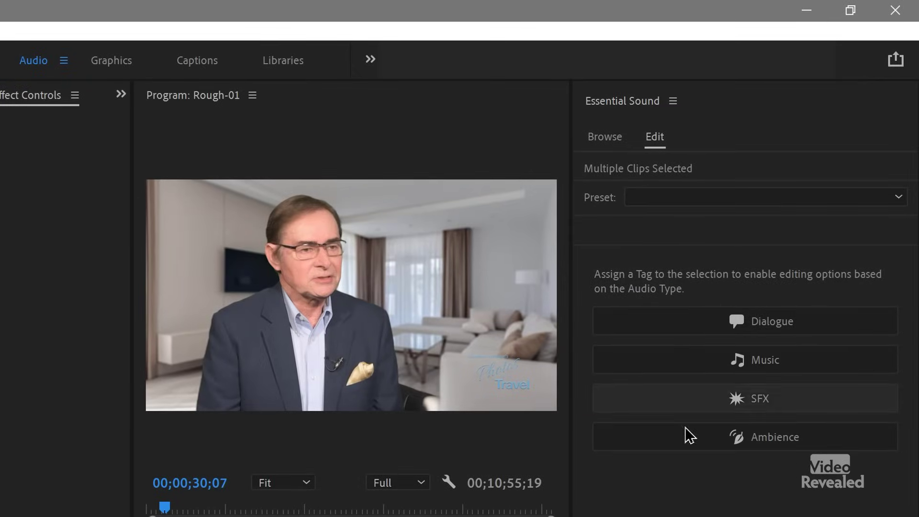
# Step: Tag the selected clips as Dialogue in Essential Sound and apply the Balanced Male Voice preset
pyautogui.click(695, 324)
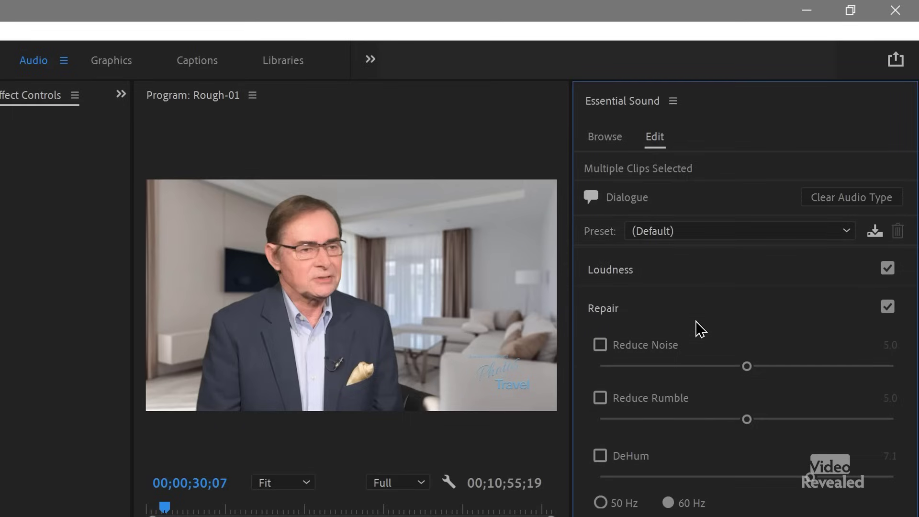
pyautogui.click(720, 232)
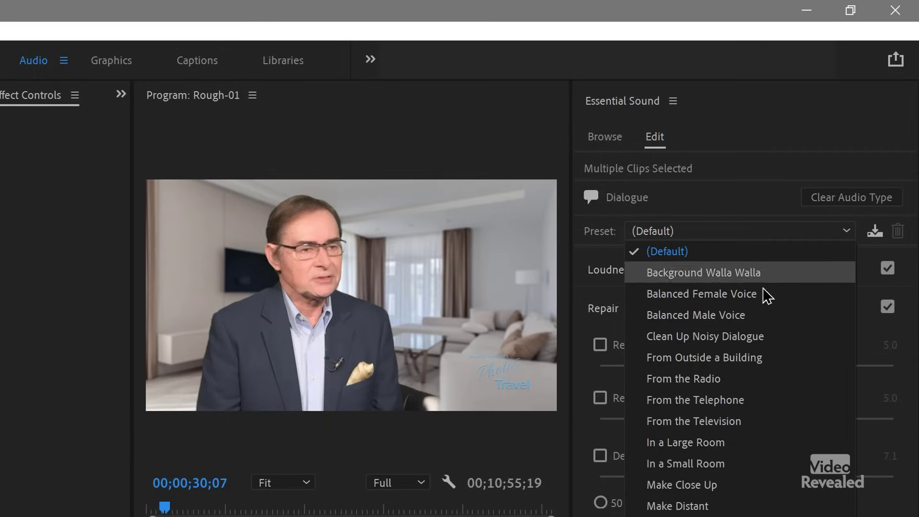
pyautogui.click(758, 316)
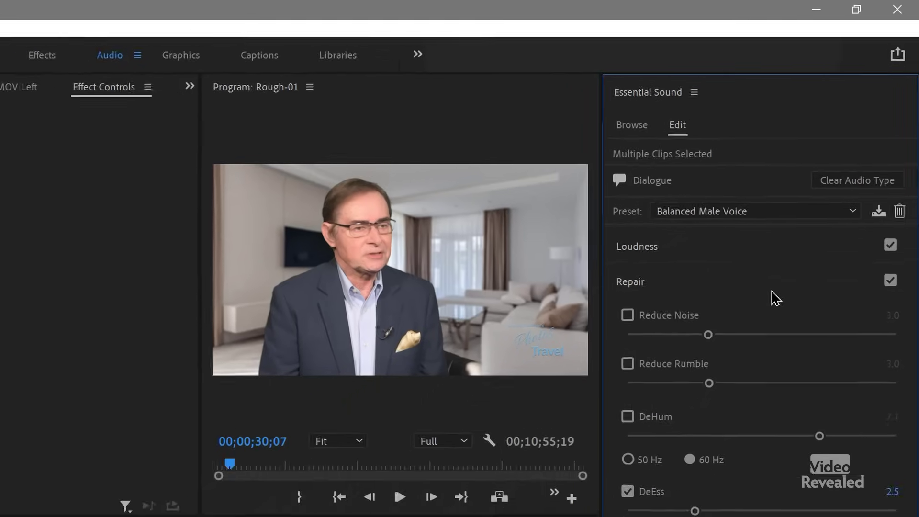
# Step: Play the interview to hear the preset, turn on Reduce Noise and play again to compare
pyautogui.press('space')
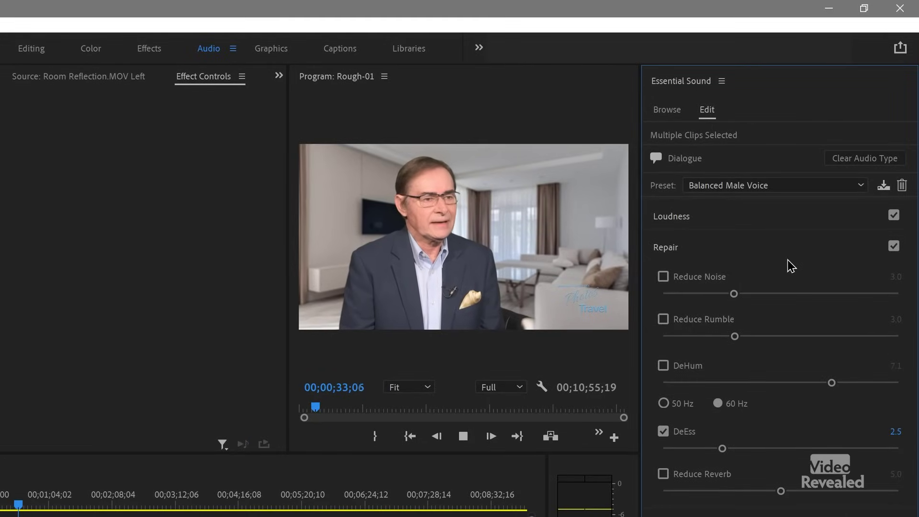
pyautogui.press('space')
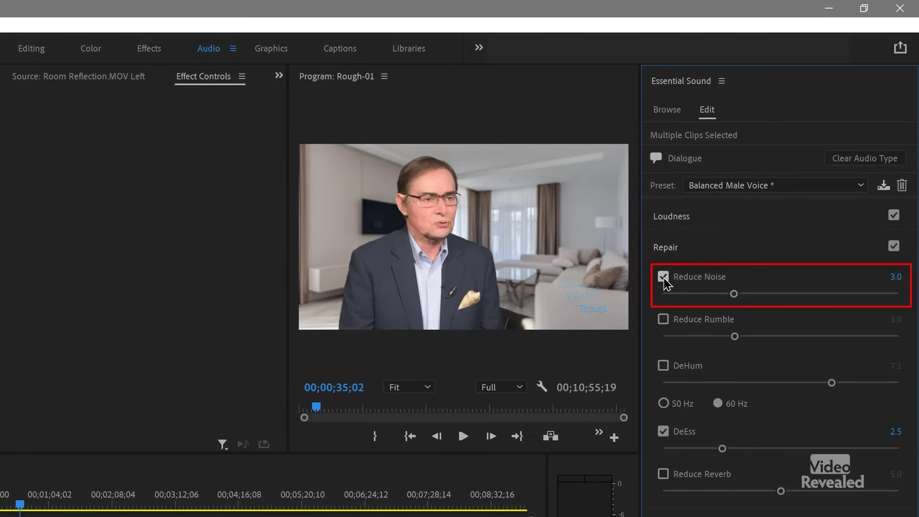
pyautogui.press('space')
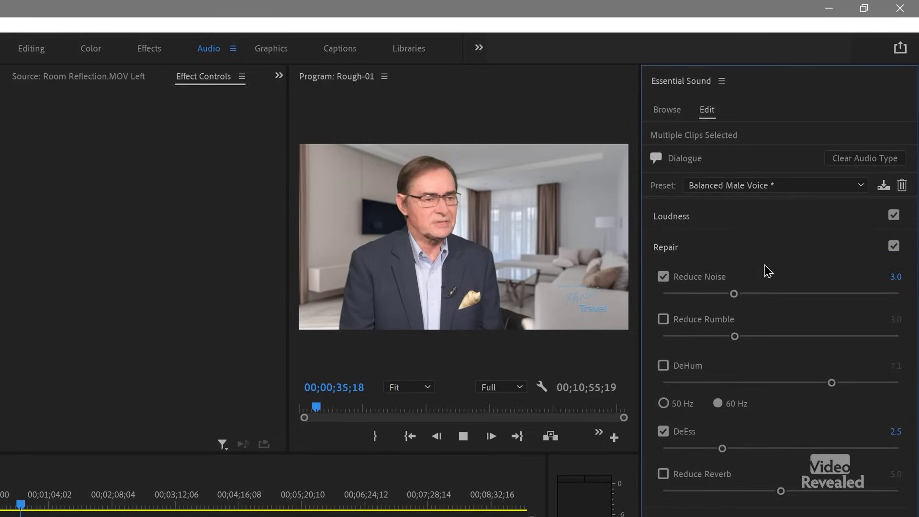
pyautogui.press('space')
# Step: Look into the Loudness and Repair sections of the Dialogue settings by opening and closing them
pyautogui.click(681, 216)
pyautogui.click(676, 227)
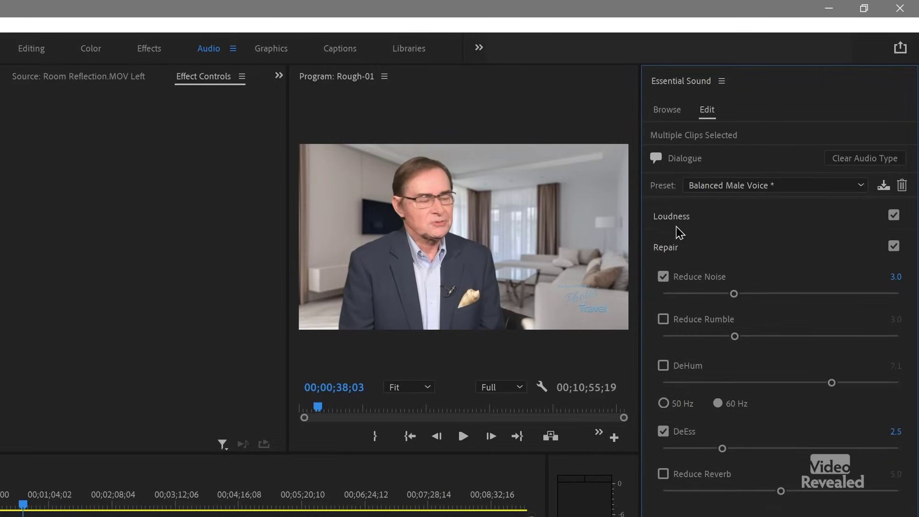
pyautogui.click(675, 248)
pyautogui.click(672, 249)
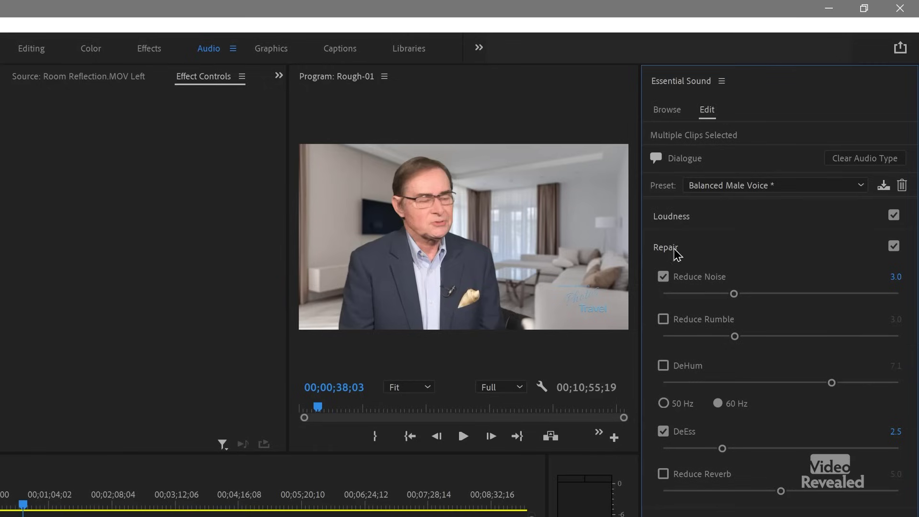
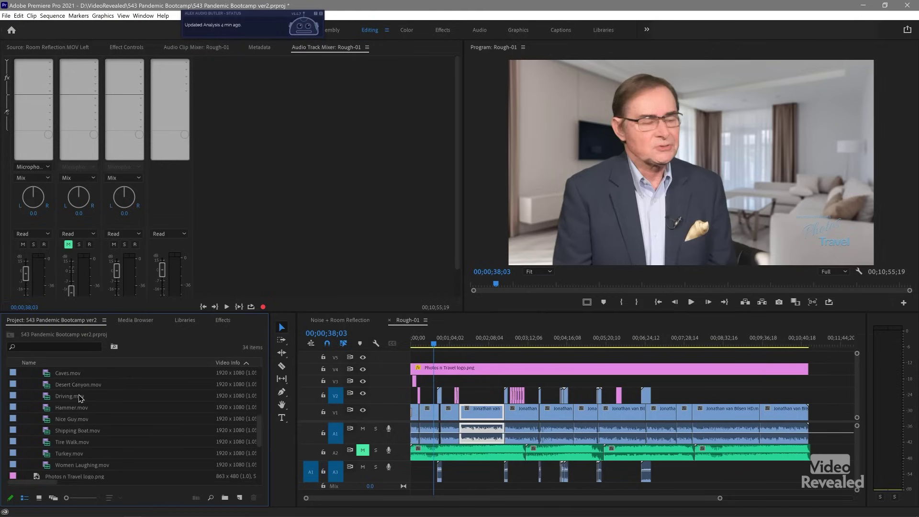
# Step: Open the Images sequence from the project and play it from 00;00;03;15
pyautogui.scroll(-3, 80, 397)
pyautogui.doubleClick(40, 407)
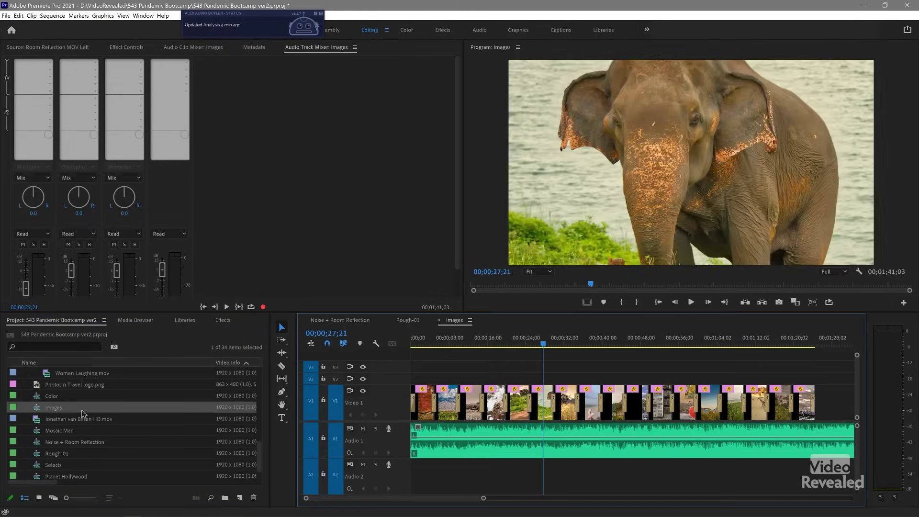
pyautogui.moveTo(443, 341); pyautogui.dragTo(427, 342)
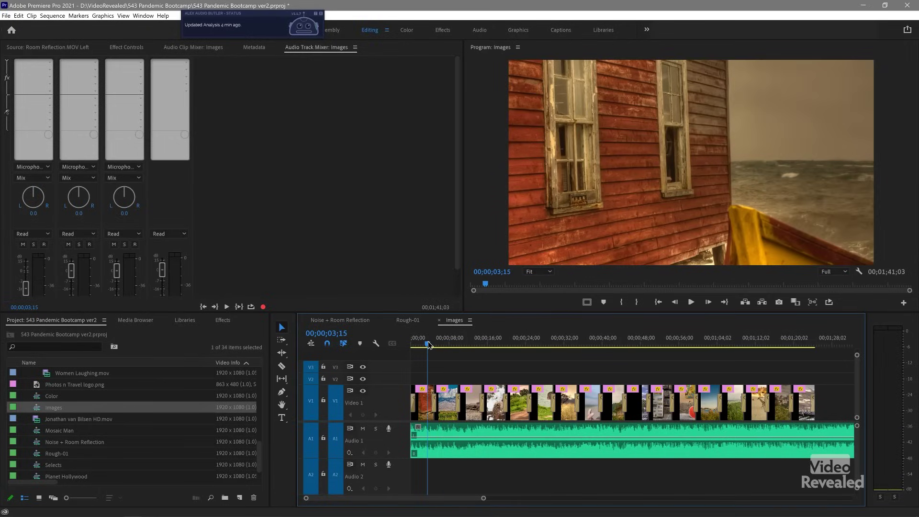
pyautogui.press('space')
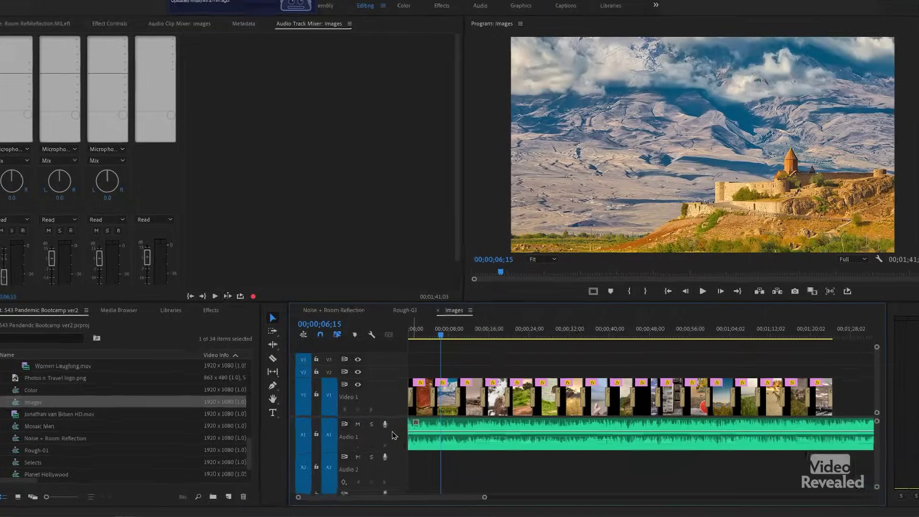
# Step: Collapse the Audio 1 track and open the Voice-Over Record Settings for Audio 2
pyautogui.doubleClick(396, 436)
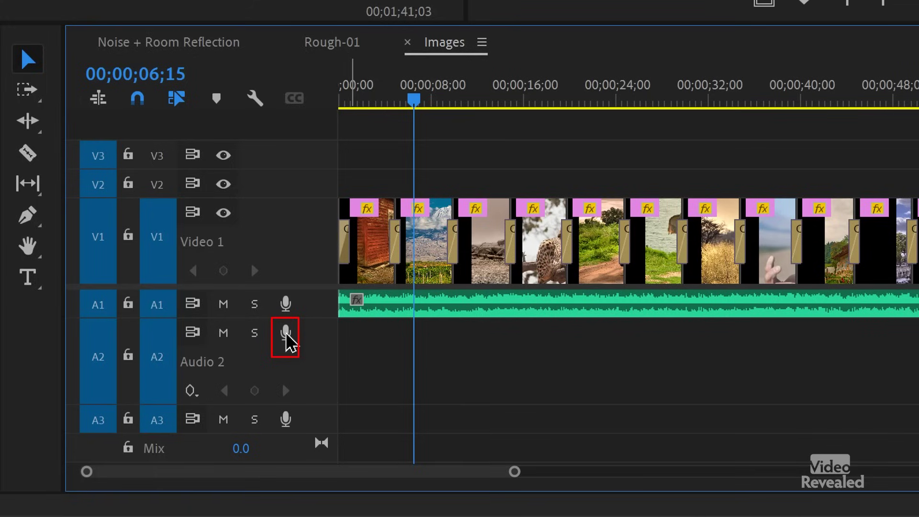
pyautogui.rightClick(316, 358)
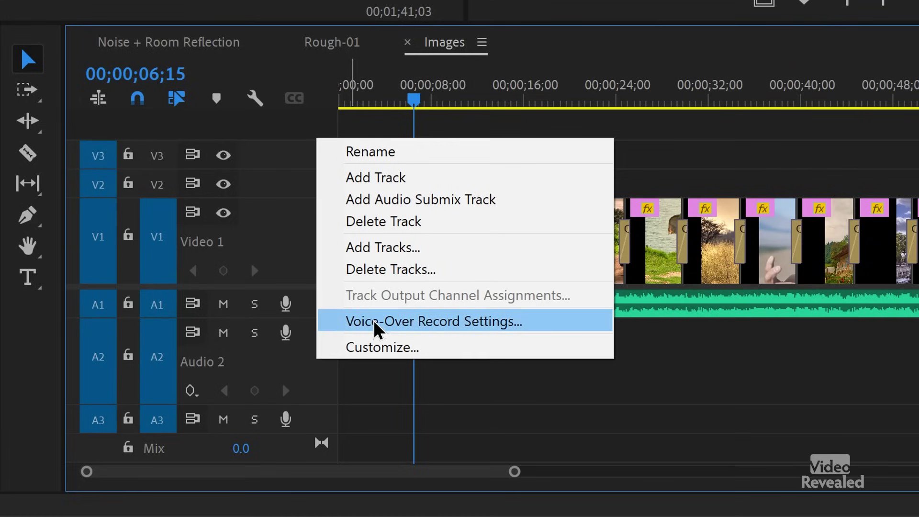
pyautogui.click(379, 331)
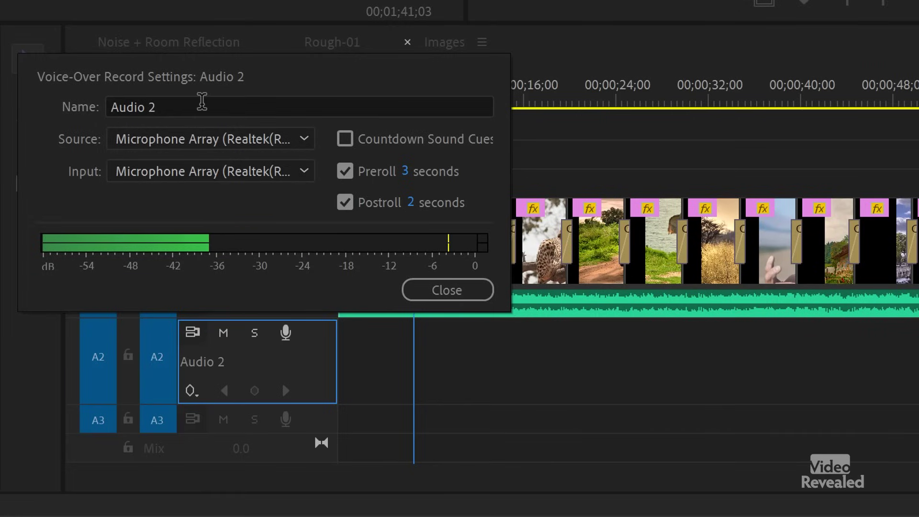
# Step: Name the voice-over recording with the narrator's first name plus VO, and turn off Postroll
pyautogui.click(199, 98)
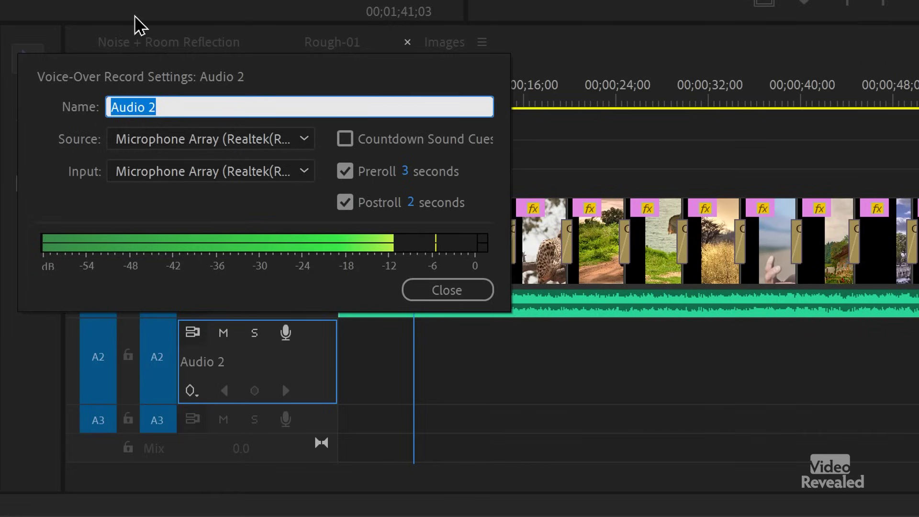
pyautogui.write('Colin VO')
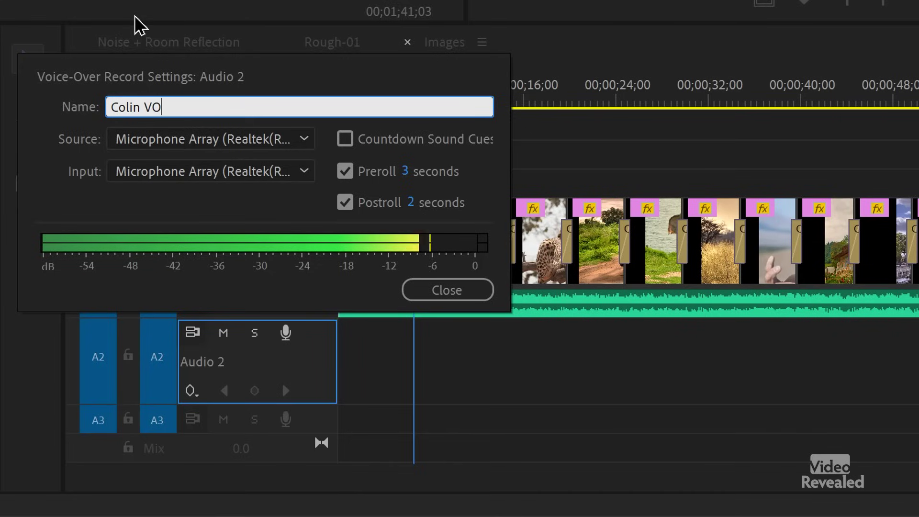
pyautogui.click(212, 209)
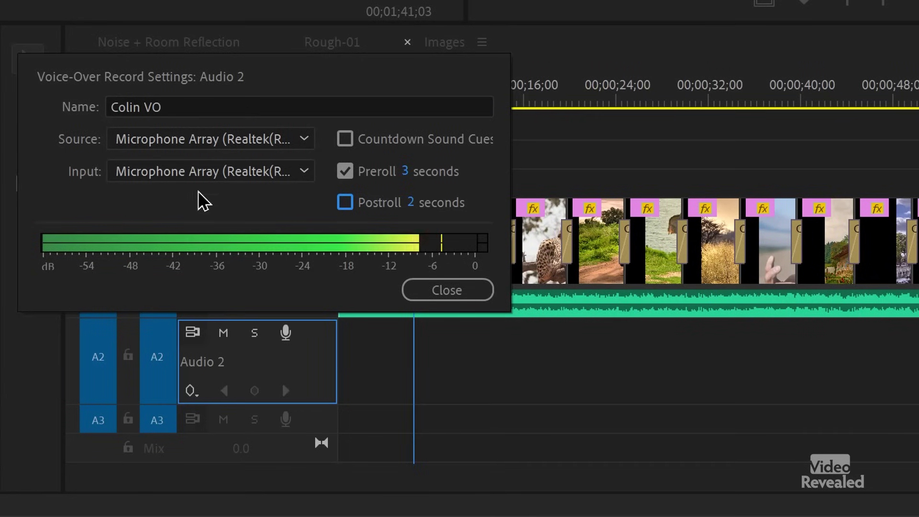
# Step: Check the voice-over input choices, keeping Microphone Array (Realtek(R) Audio), and look up the Audio Hardware preferences
pyautogui.click(200, 178)
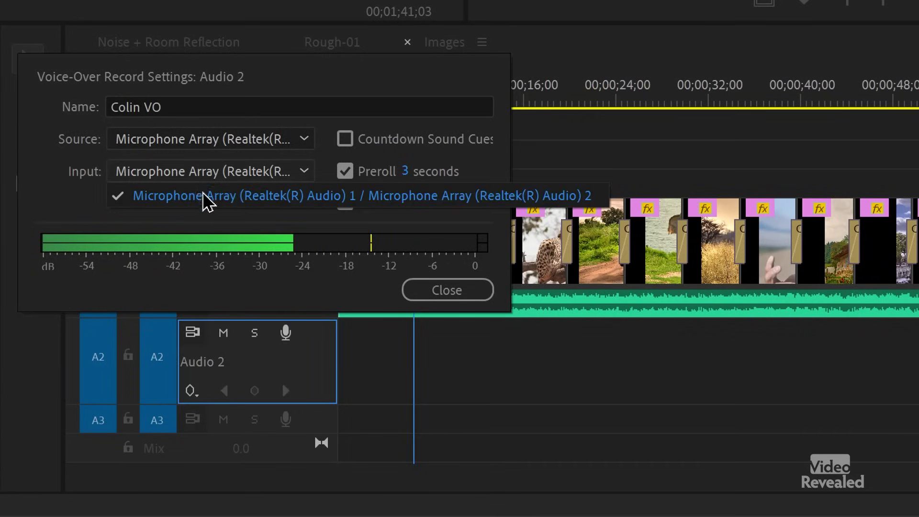
pyautogui.click(205, 199)
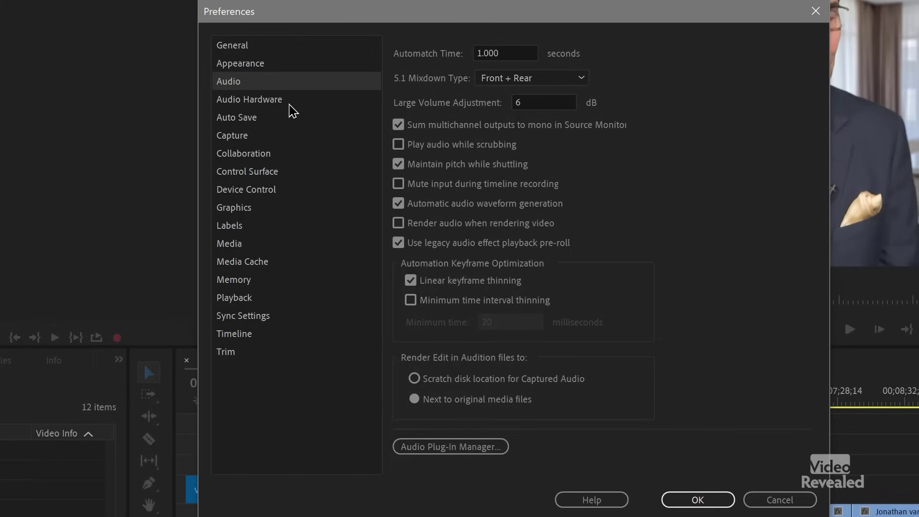
pyautogui.click(292, 109)
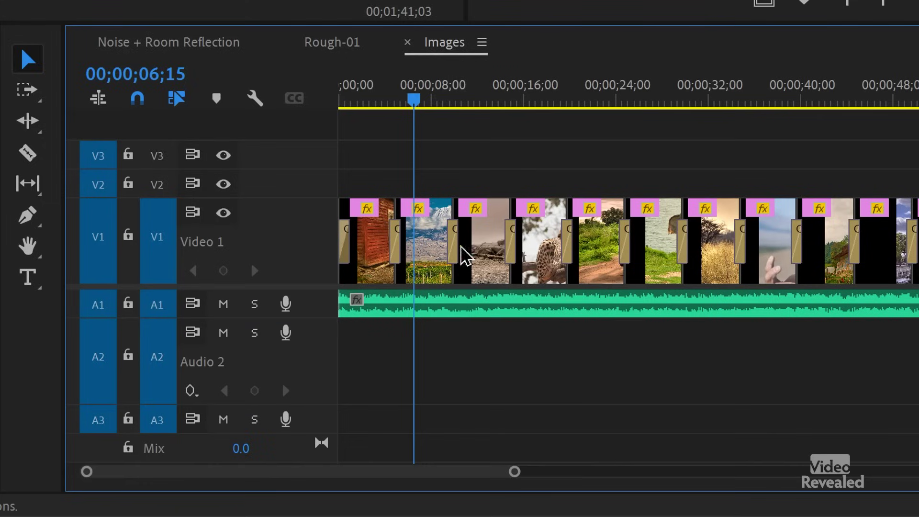
# Step: Move the playhead of the Images sequence to 00;00;09;00
pyautogui.click(516, 98)
pyautogui.moveTo(525, 94); pyautogui.dragTo(441, 100)
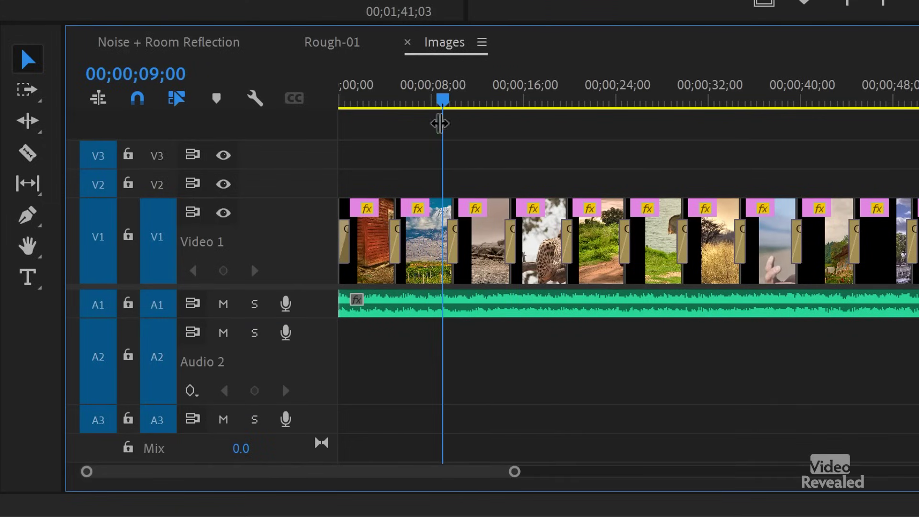
# Step: Record a voice-over on Audio 2 of the Images sequence from 00;00;09;00, stopping at about 00;00;18;25
pyautogui.click(285, 333)
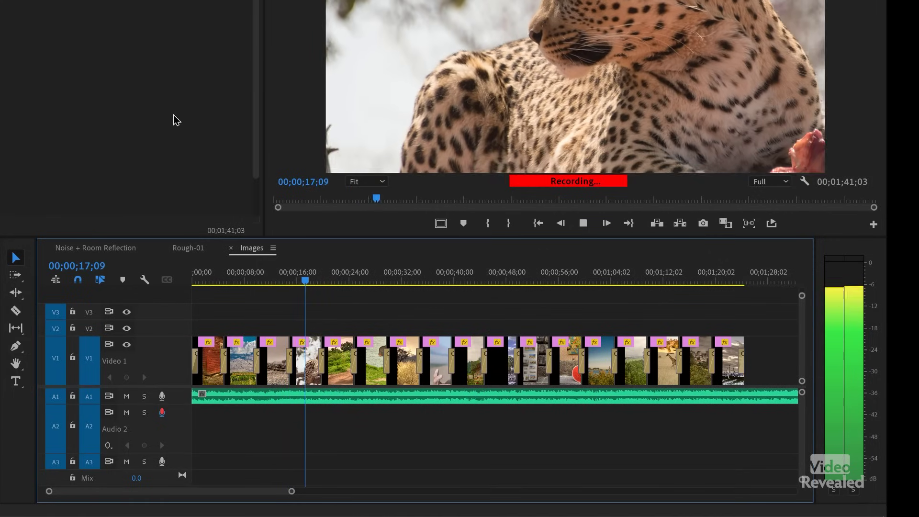
pyautogui.press('space')
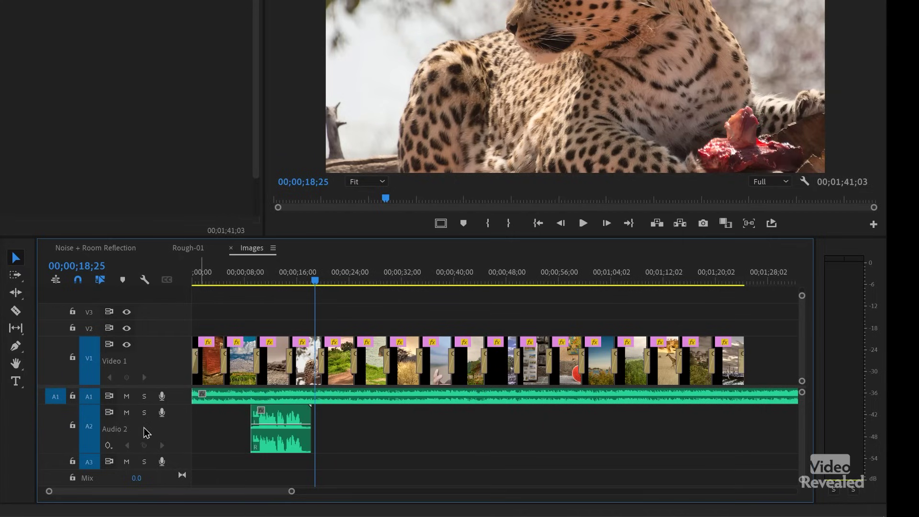
# Step: Solo Audio 2 and play back the recorded voice-over from 00;00;07;24
pyautogui.click(144, 412)
pyautogui.click(244, 280)
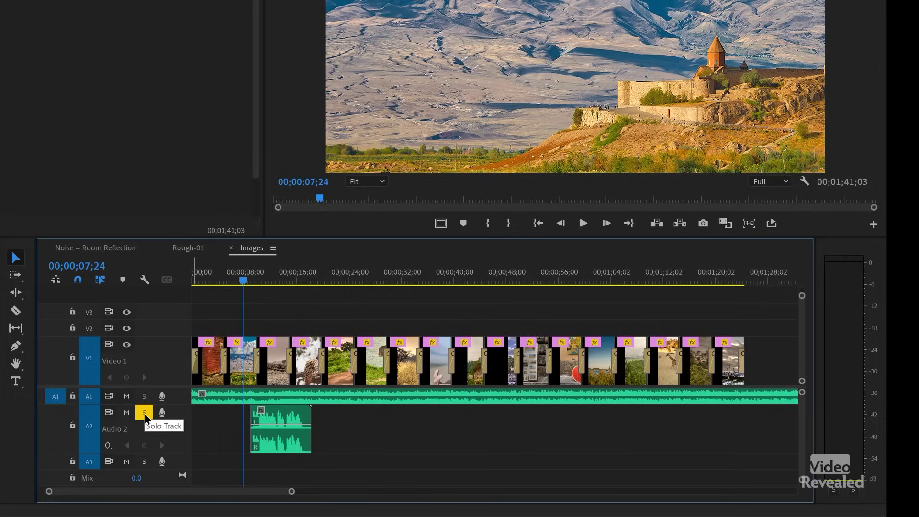
pyautogui.press('space')
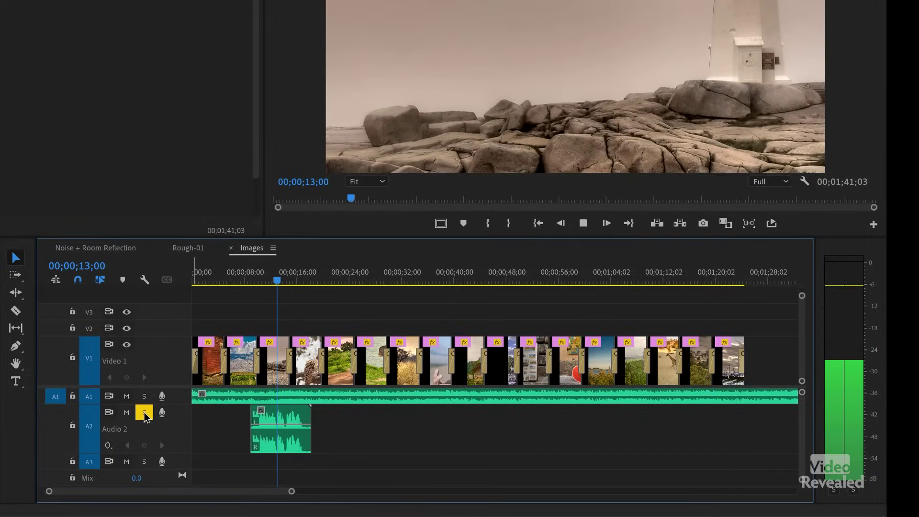
pyautogui.press('space')
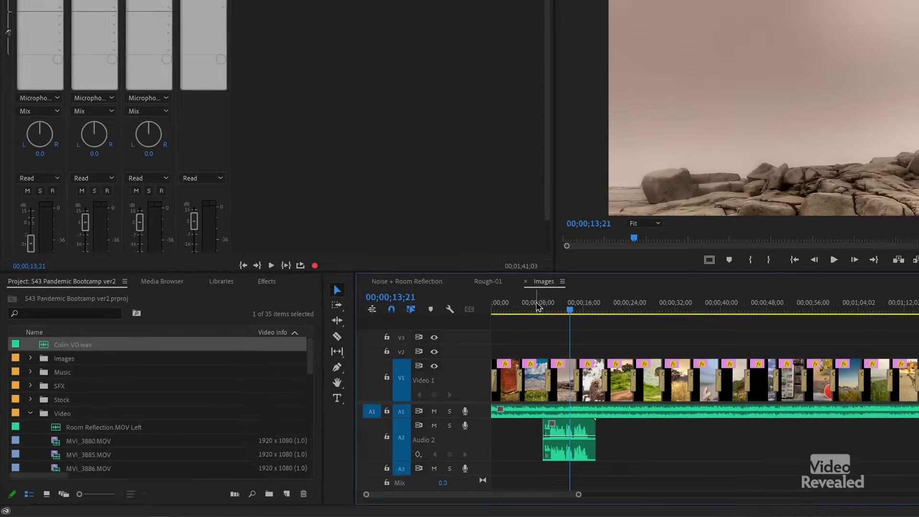
# Step: Mark an In point at 00;00;32;29 in the Images sequence
pyautogui.click(537, 304)
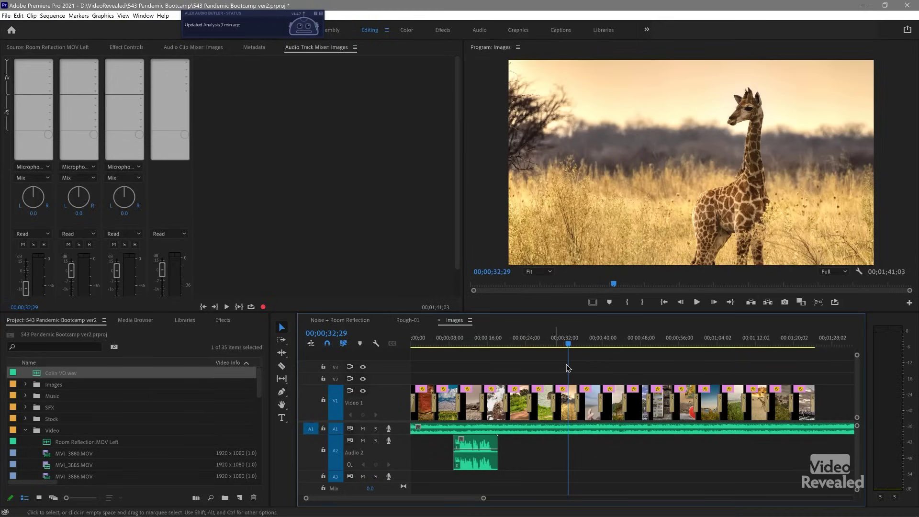
pyautogui.press('i')
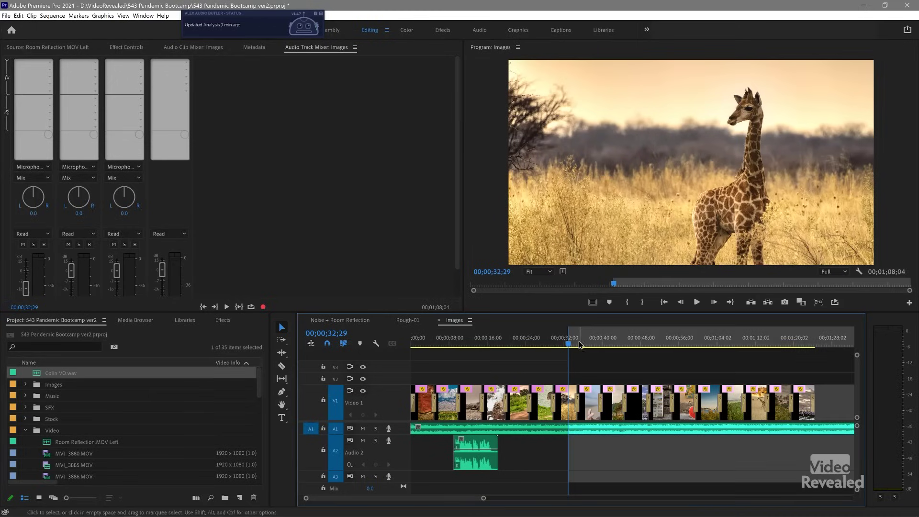
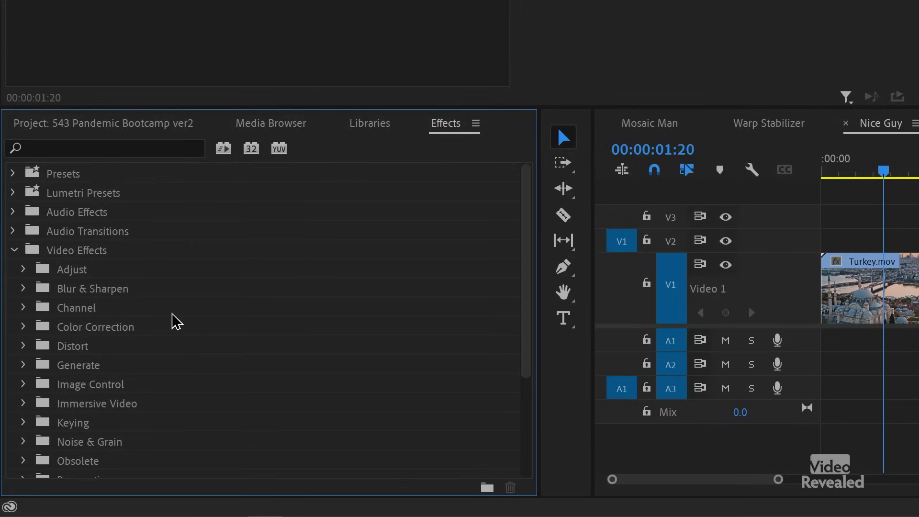
# Step: Browse the Adjust, Blur & Sharpen and Color Correction categories of the video effects
pyautogui.scroll(-2, 89, 249)
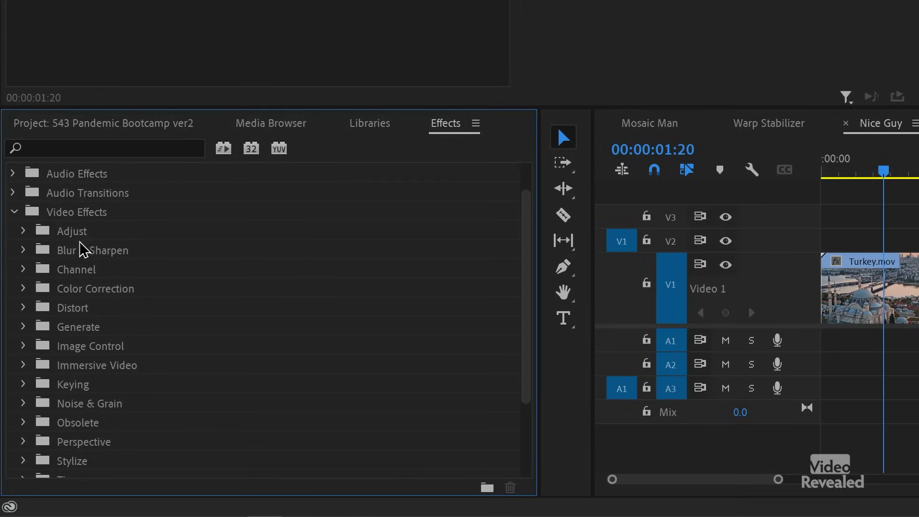
pyautogui.click(23, 231)
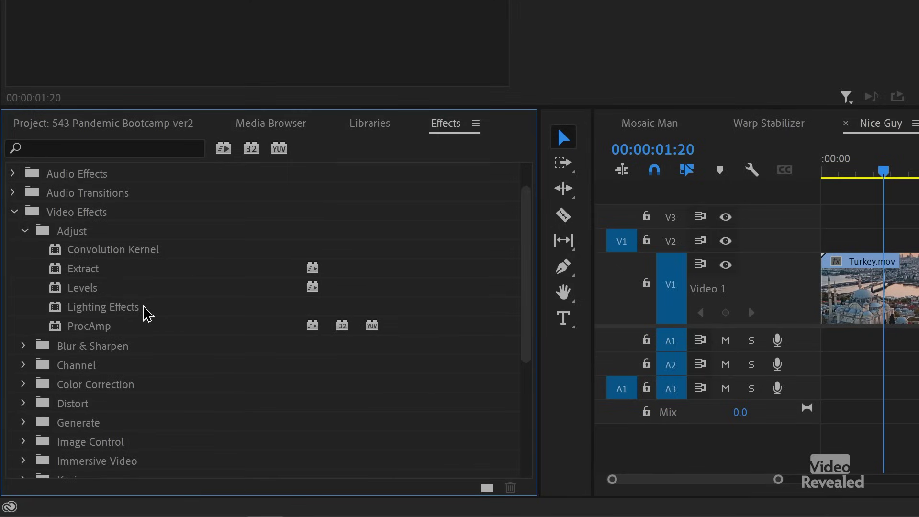
pyautogui.click(23, 231)
pyautogui.click(24, 250)
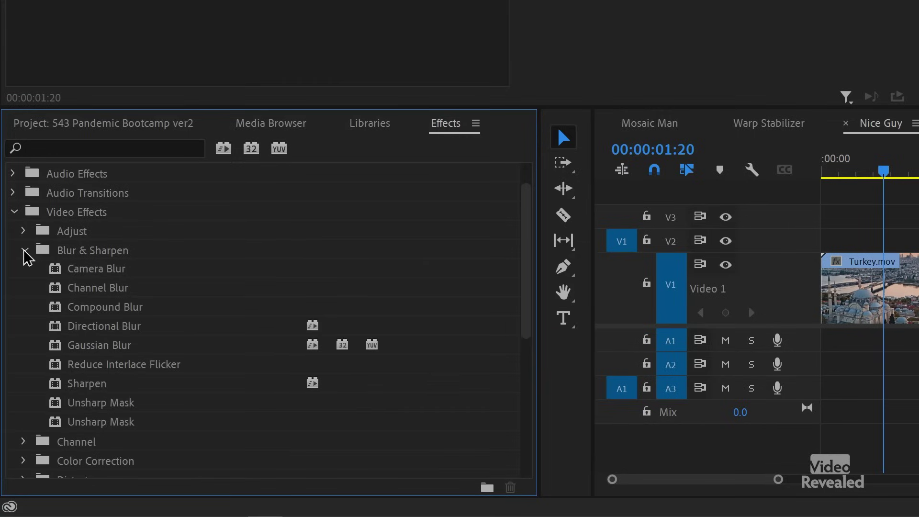
pyautogui.click(24, 250)
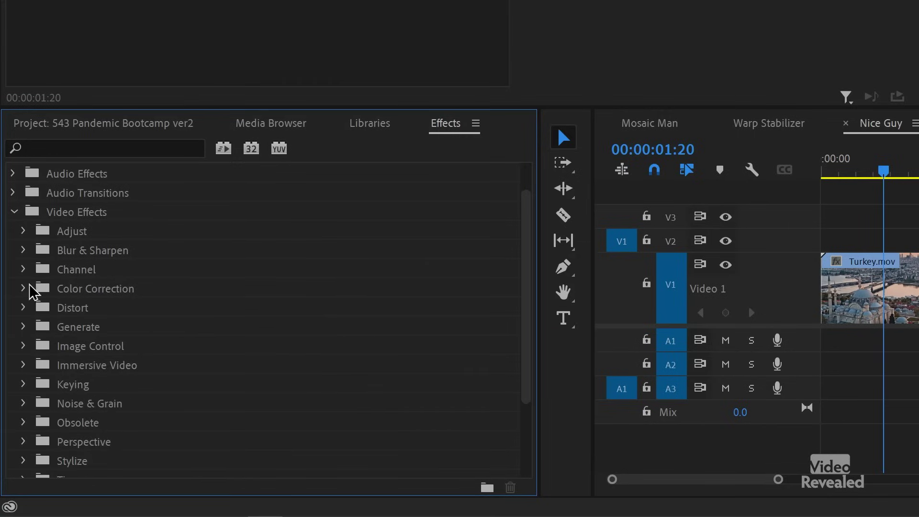
pyautogui.click(28, 288)
pyautogui.click(27, 289)
# Step: Apply the Turbulent Displace effect from the Distort category to the Turkey.mov clip
pyautogui.click(24, 308)
pyautogui.scroll(-3, 238, 351)
pyautogui.click(238, 349)
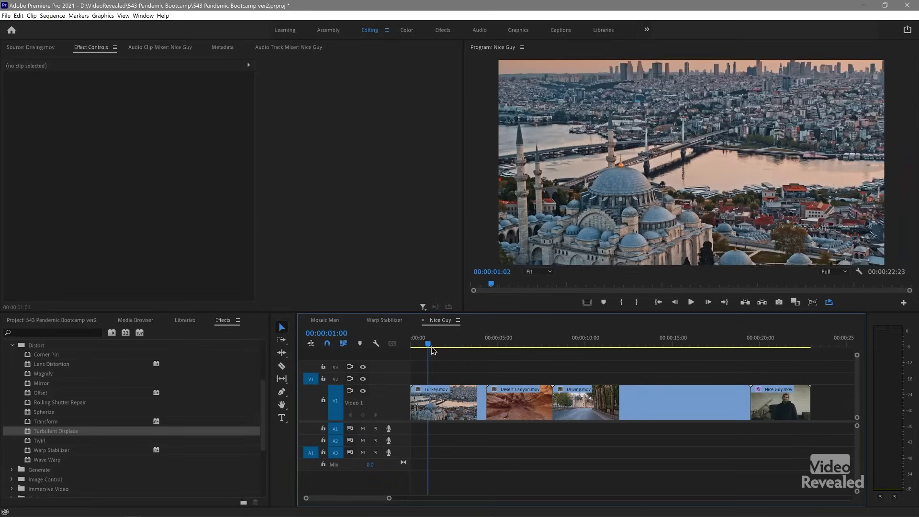
pyautogui.click(430, 403)
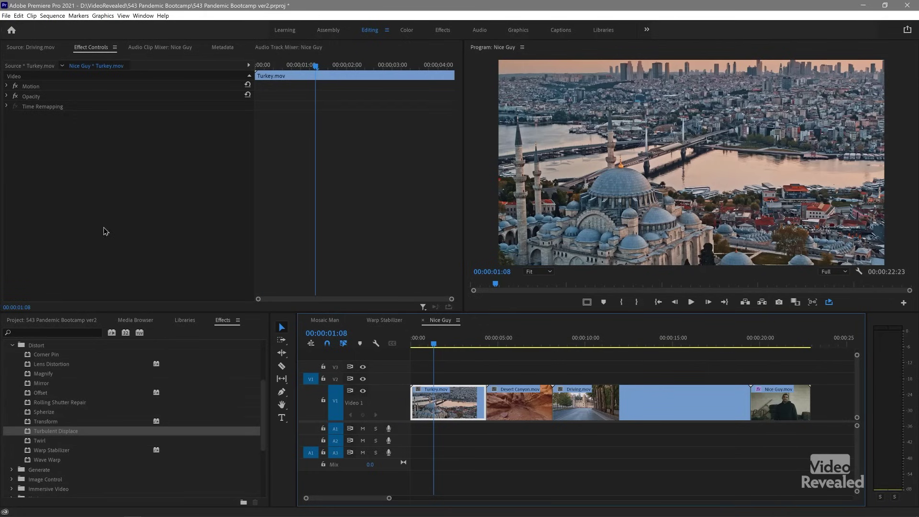
pyautogui.doubleClick(28, 434)
# Step: Play the Turkey.mov clip from the start of the sequence to review the distortion
pyautogui.press('space')
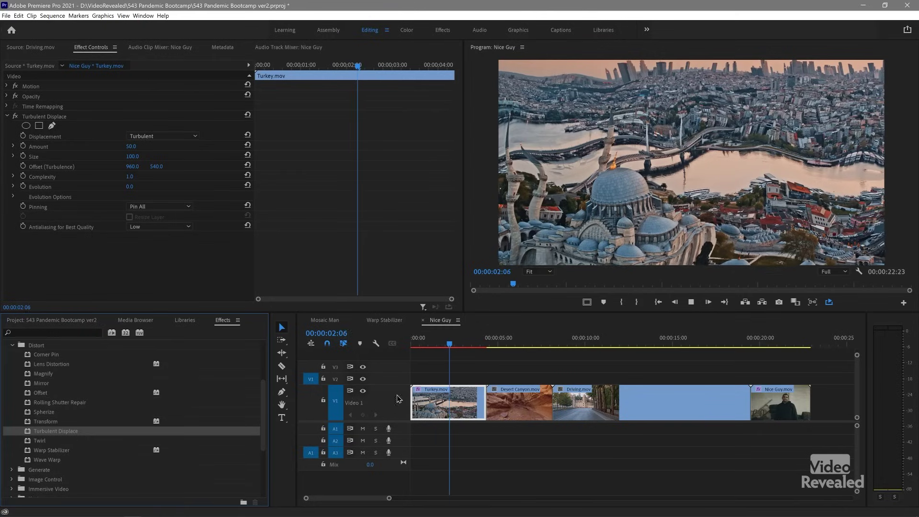
pyautogui.click(422, 345)
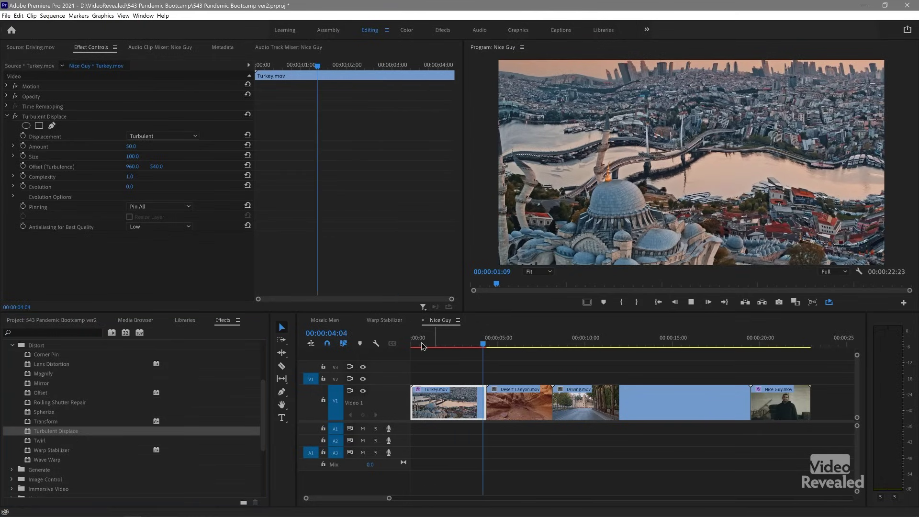
pyautogui.press('Home')
pyautogui.press('space')
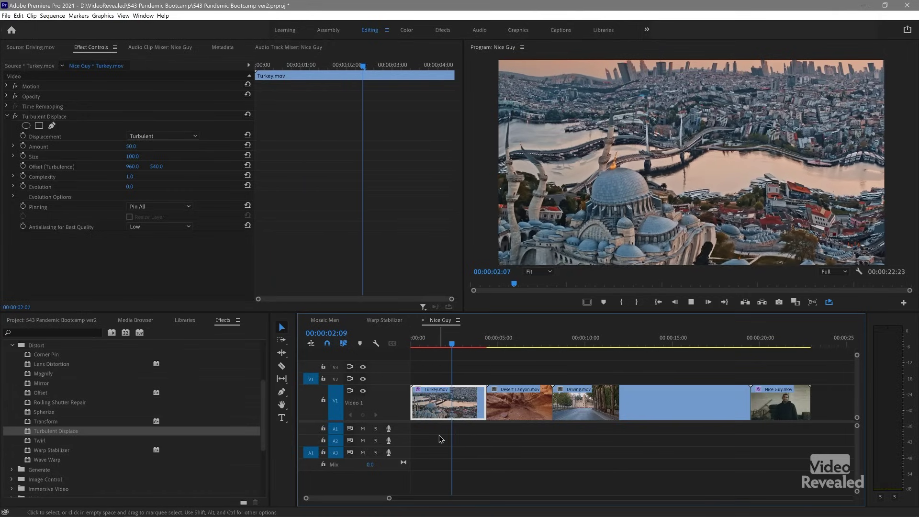
pyautogui.press('space')
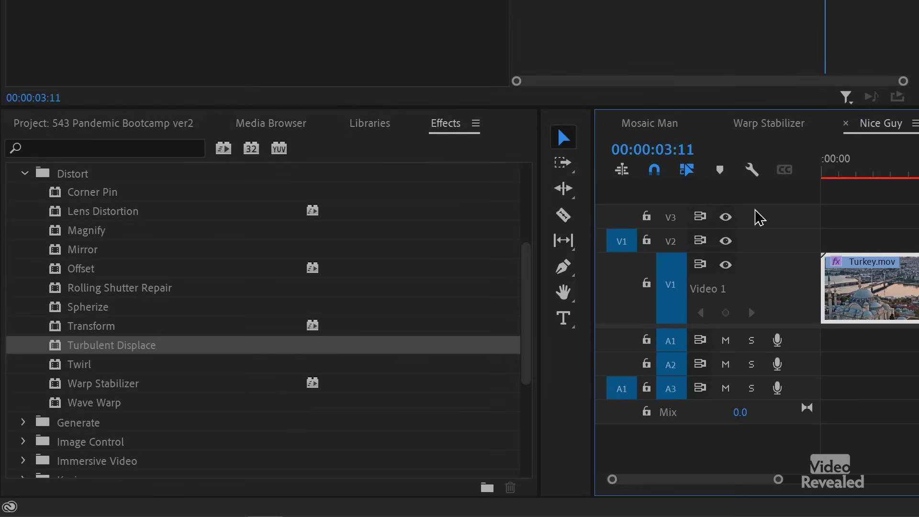
# Step: At 00:00:01:06, set Turbulent Displace on Turkey.mov to Twist displacement with Amount 74 and Size 56
pyautogui.moveTo(883, 169)
pyautogui.mouseDown()
pyautogui.moveTo(852, 175)
pyautogui.moveTo(868, 177)
pyautogui.mouseUp()
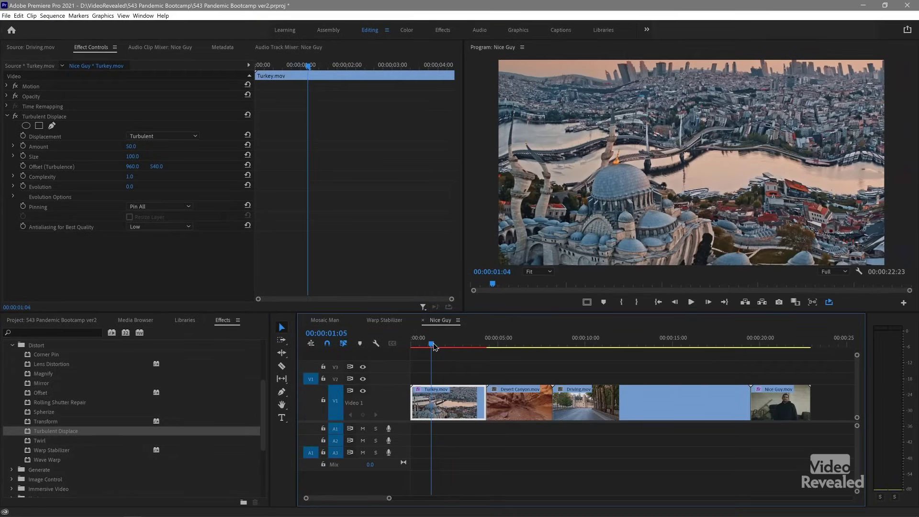
pyautogui.moveTo(433, 346); pyautogui.dragTo(435, 346)
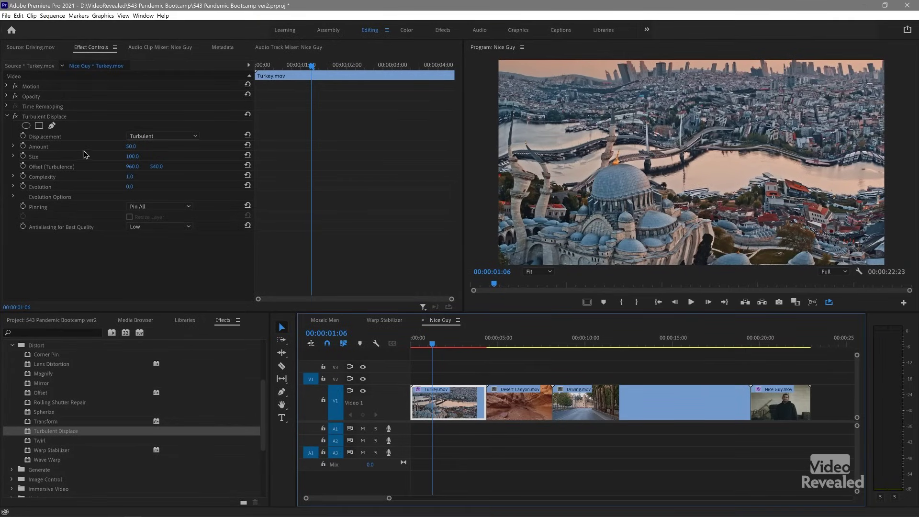
pyautogui.click(175, 139)
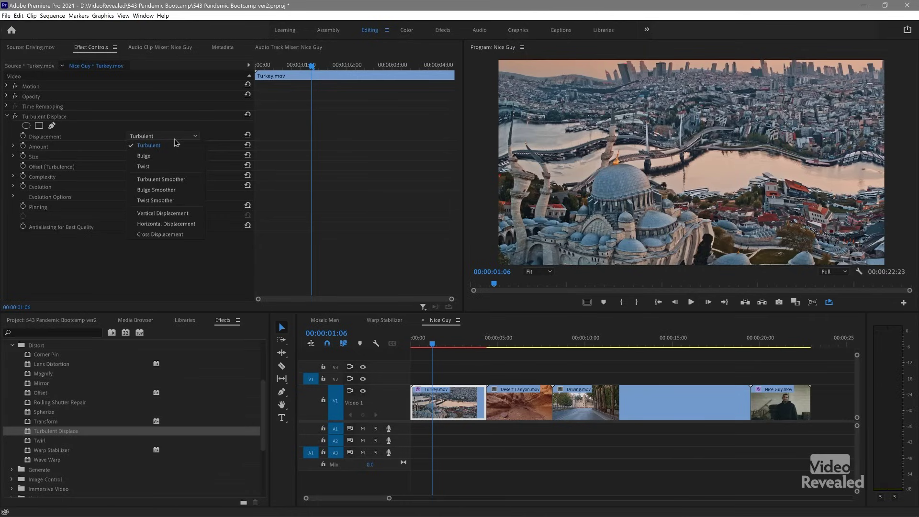
pyautogui.click(184, 146)
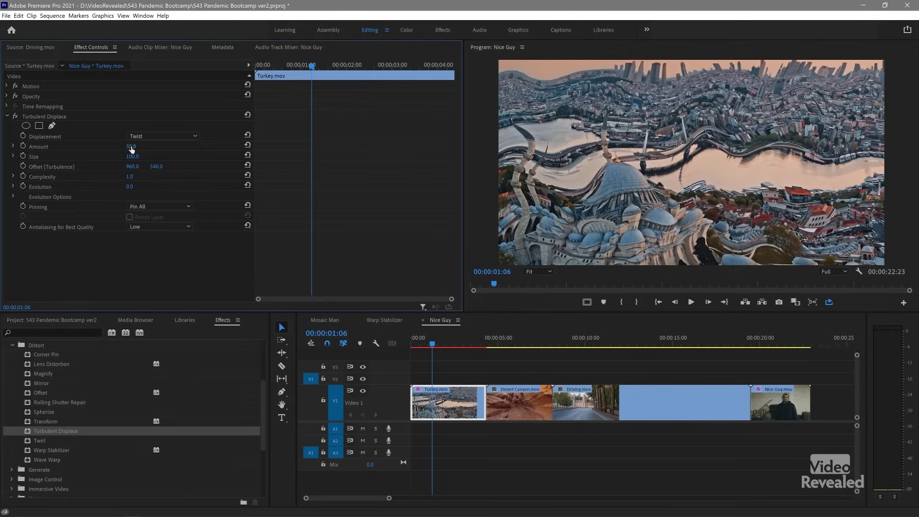
pyautogui.moveTo(131, 146); pyautogui.dragTo(32, 147)
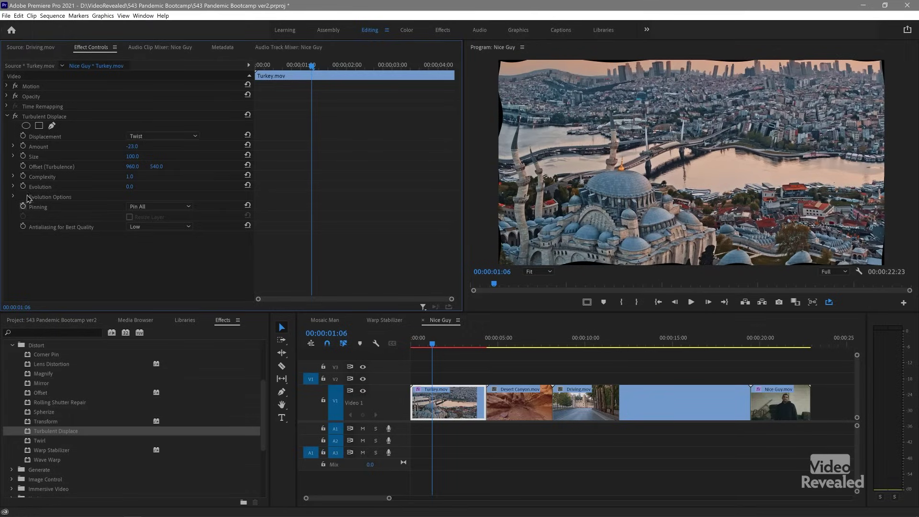
pyautogui.moveTo(52, 147); pyautogui.dragTo(61, 129)
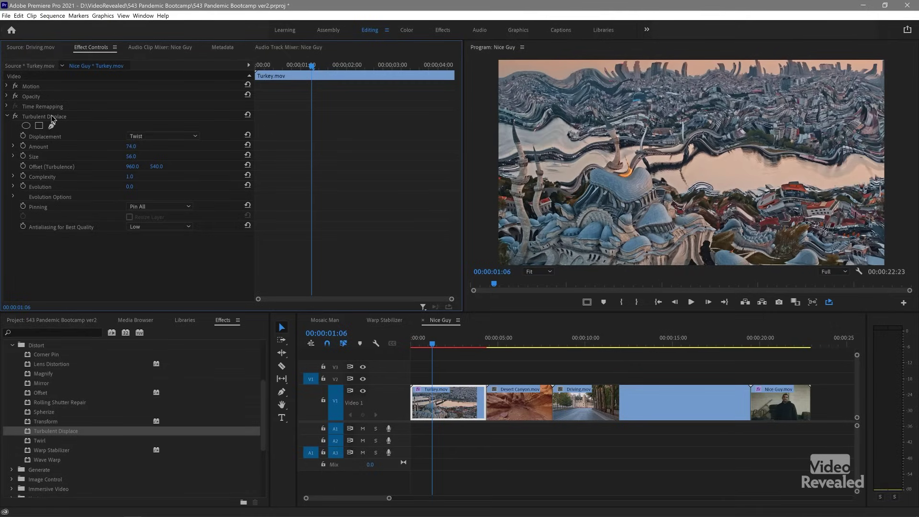
# Step: Remove the Turbulent Displace effect from the Turkey.mov clip
pyautogui.click(52, 119)
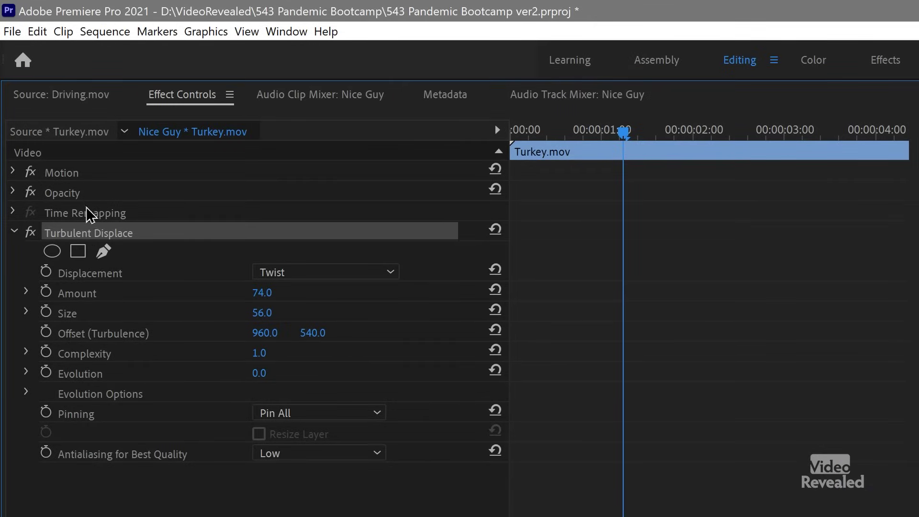
pyautogui.click(75, 176)
pyautogui.click(75, 195)
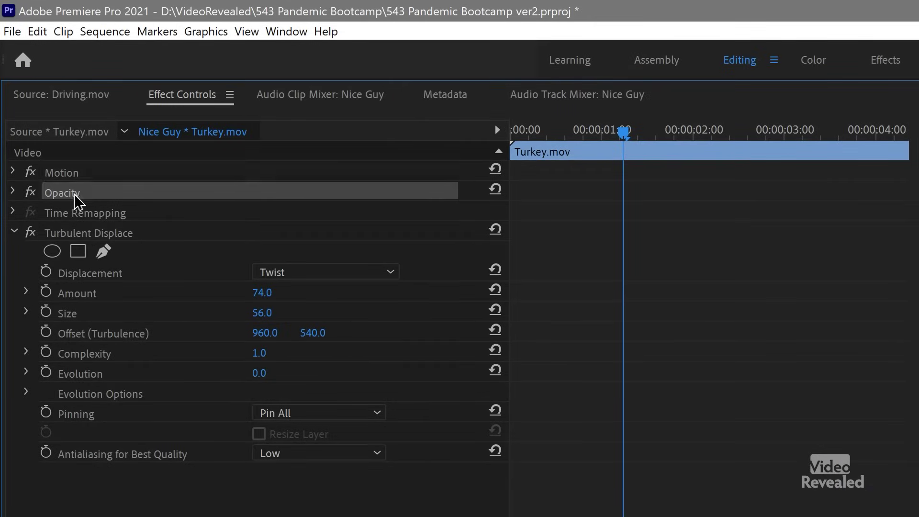
pyautogui.click(84, 234)
pyautogui.rightClick(86, 232)
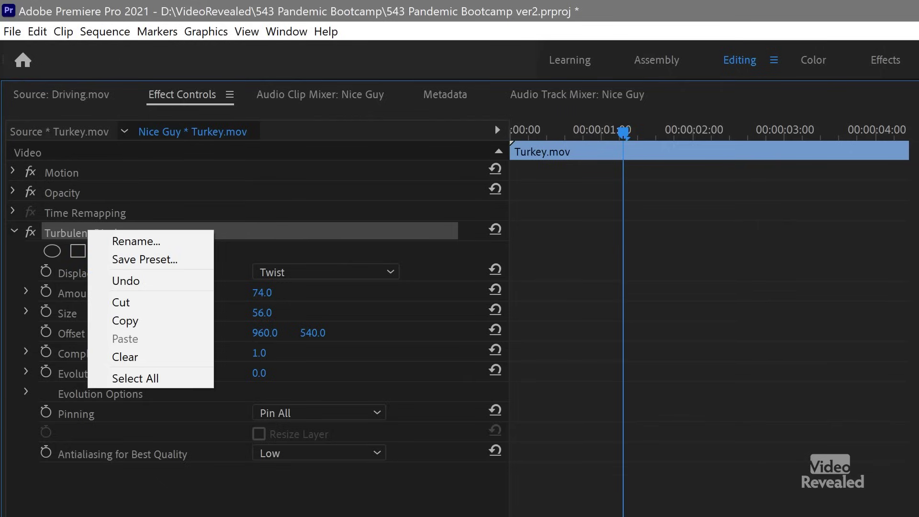
pyautogui.press('Escape')
pyautogui.click(91, 234)
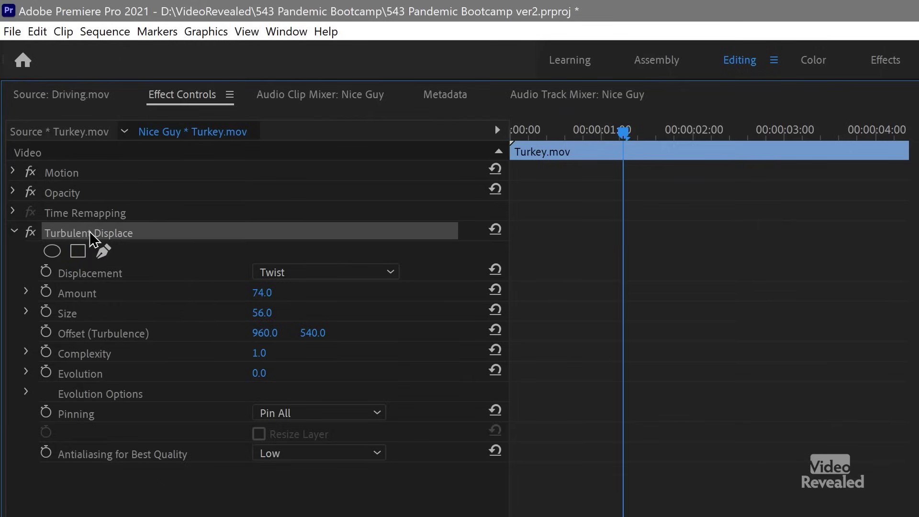
pyautogui.press('Delete')
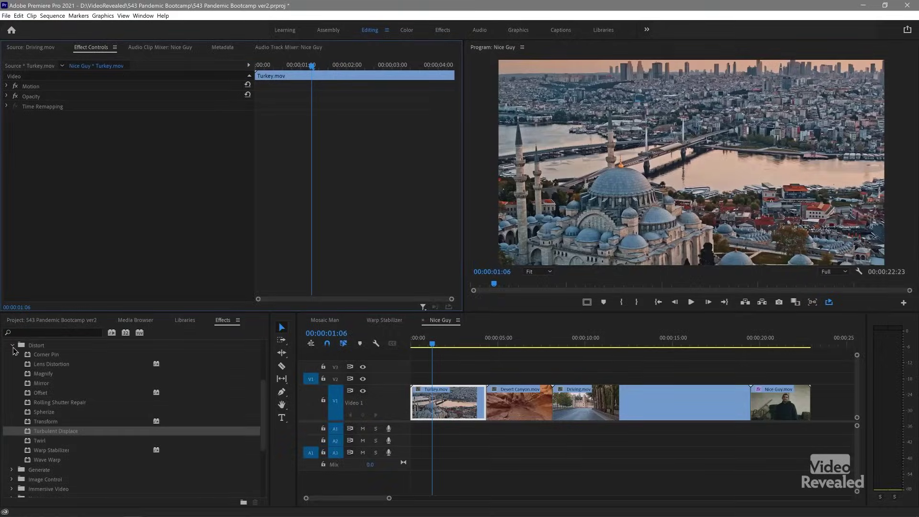
# Step: Collapse the Distort category and examine the effects under Generate, Image Control and Immersive Video
pyautogui.click(13, 346)
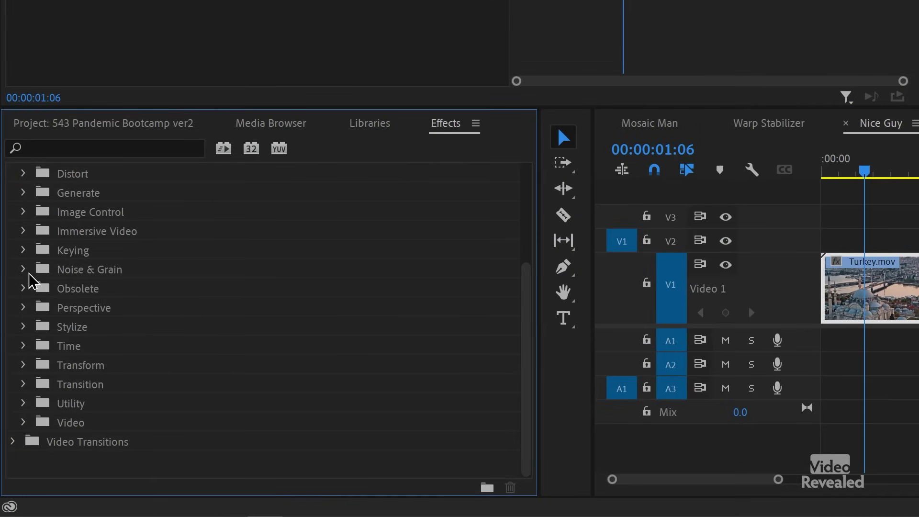
pyautogui.click(24, 193)
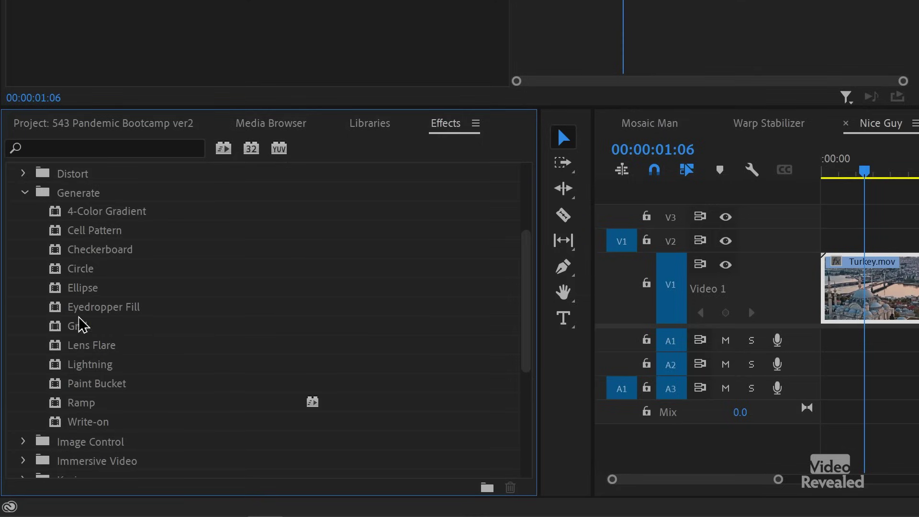
pyautogui.click(24, 194)
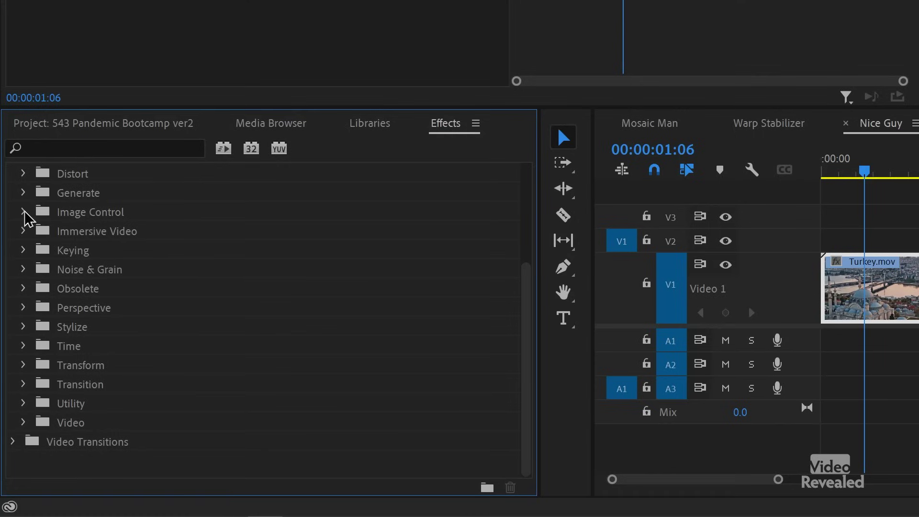
pyautogui.click(24, 212)
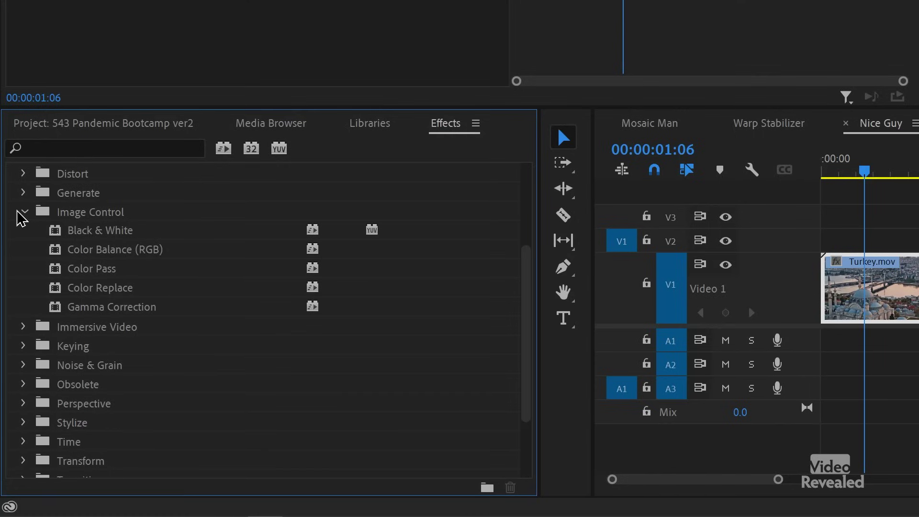
pyautogui.click(24, 213)
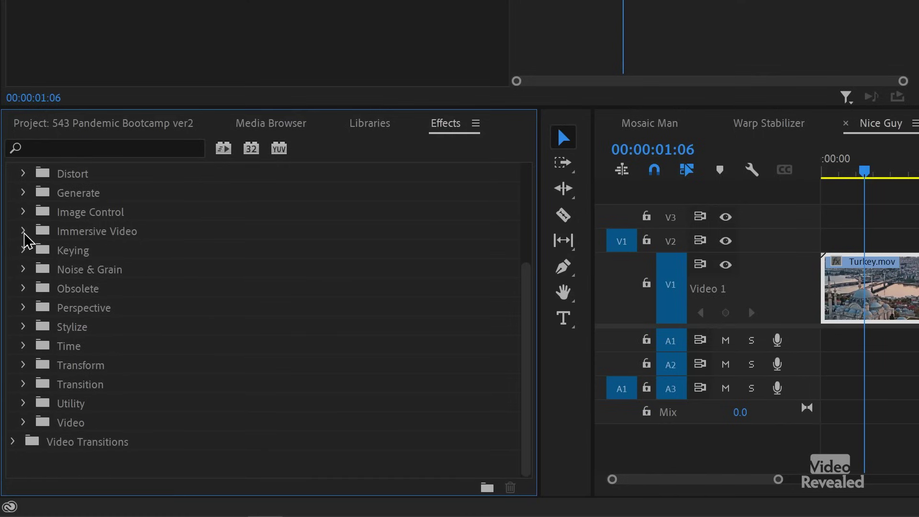
pyautogui.click(23, 232)
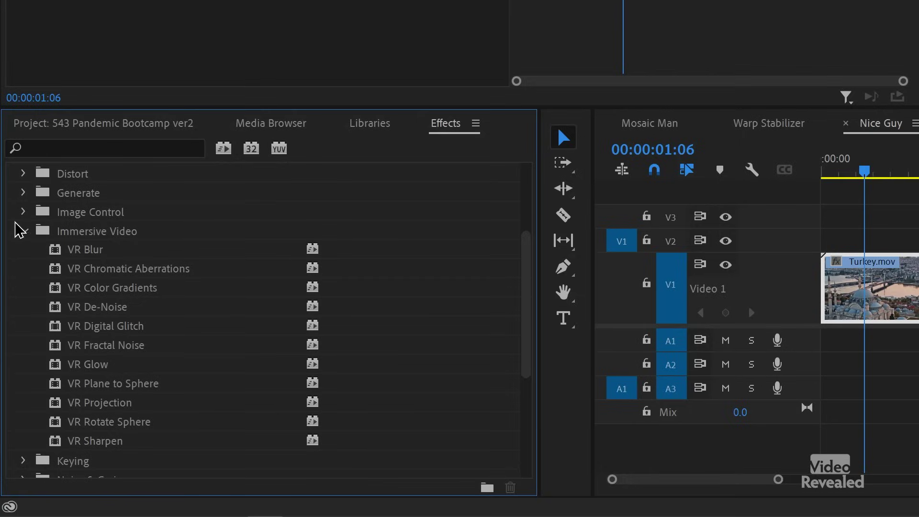
# Step: Collapse the Immersive Video category and examine the effects under Keying, Noise & Grain and Obsolete
pyautogui.click(24, 231)
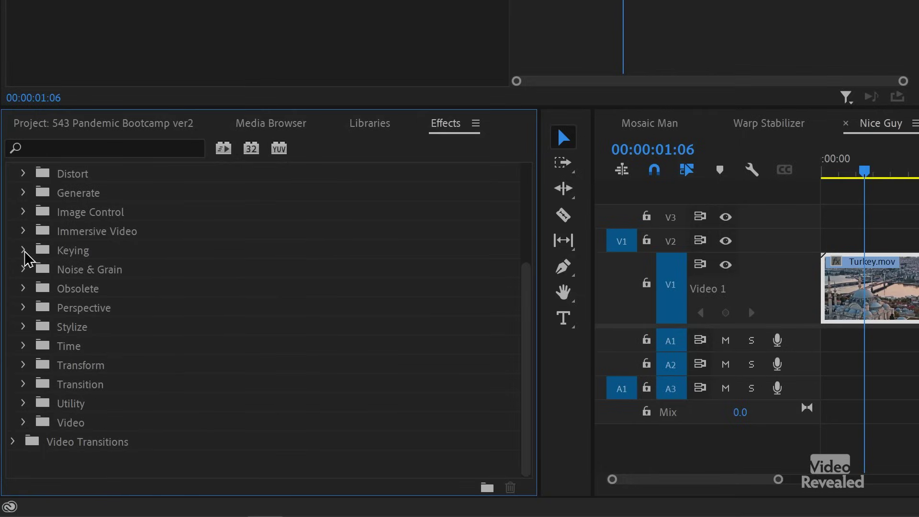
pyautogui.click(24, 251)
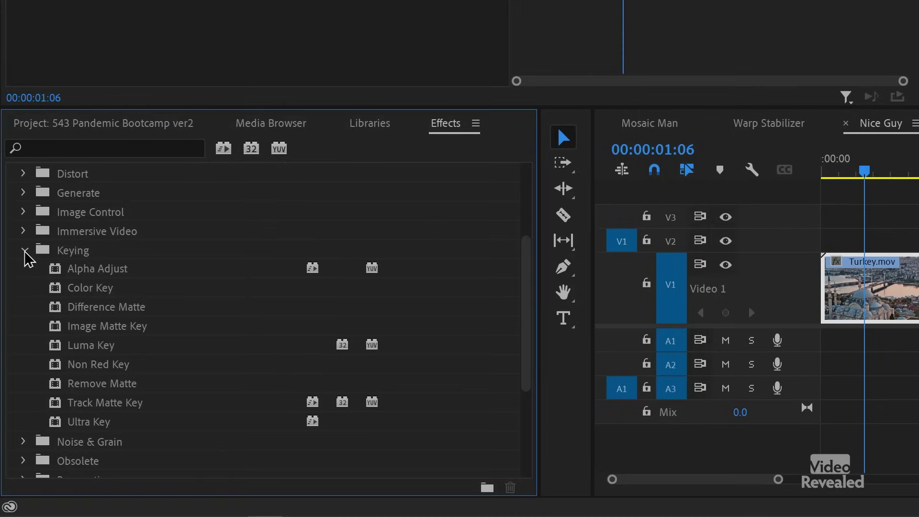
pyautogui.click(24, 251)
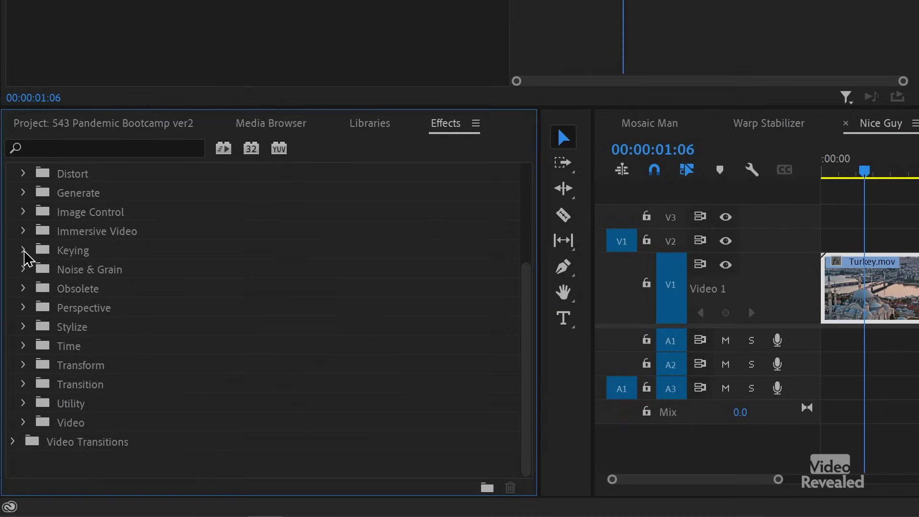
pyautogui.click(24, 270)
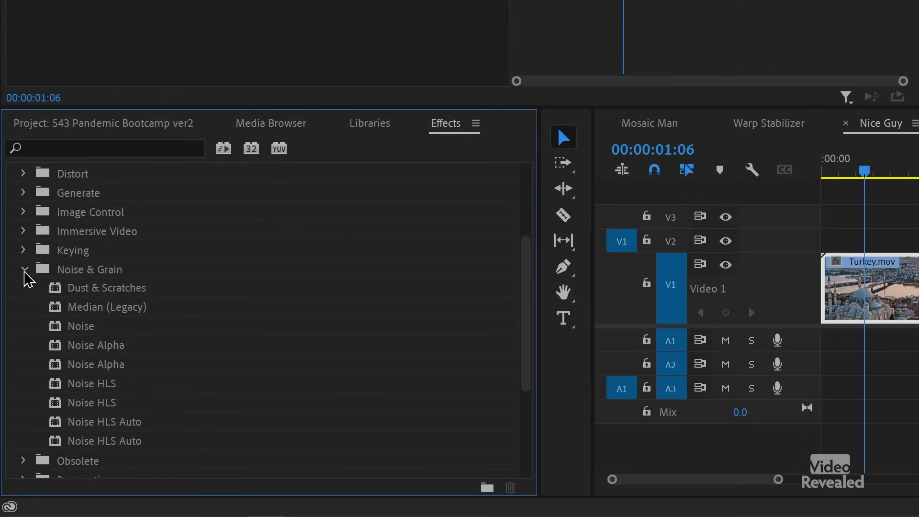
pyautogui.click(24, 271)
pyautogui.click(24, 289)
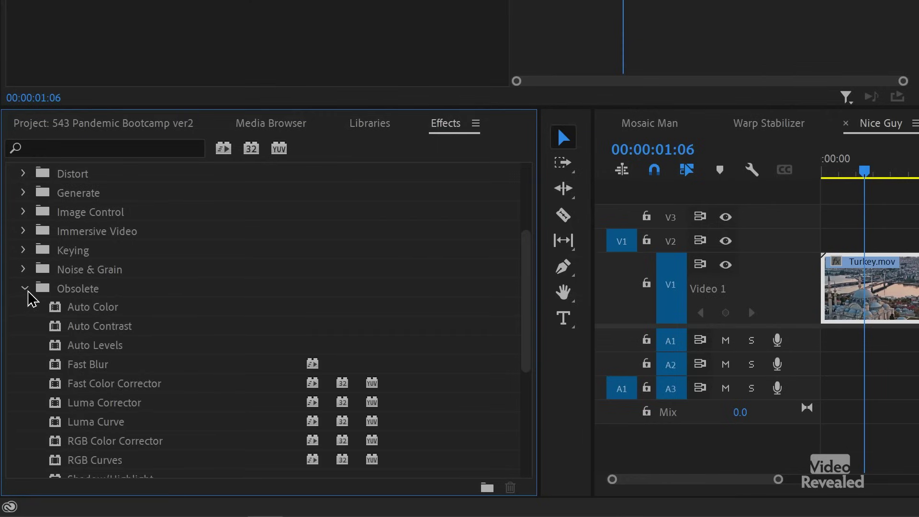
pyautogui.scroll(-5, 119, 345)
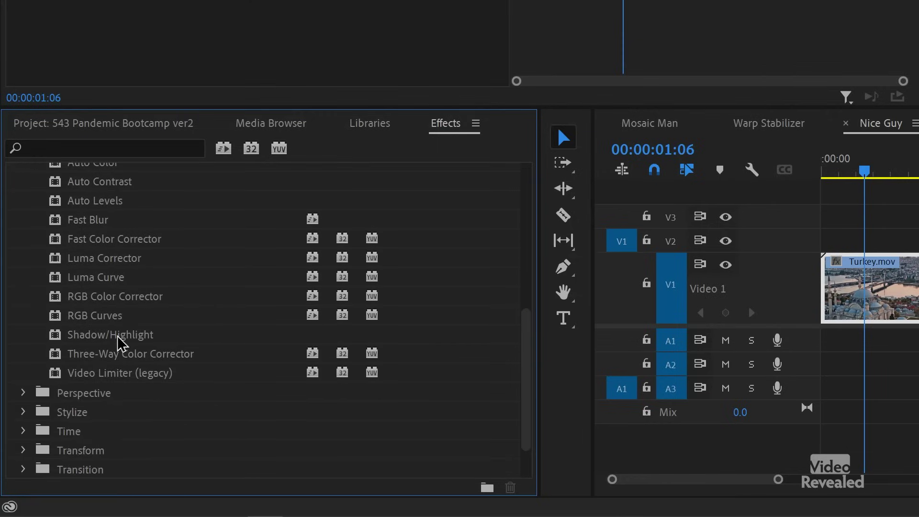
pyautogui.scroll(4, 48, 287)
pyautogui.click(23, 260)
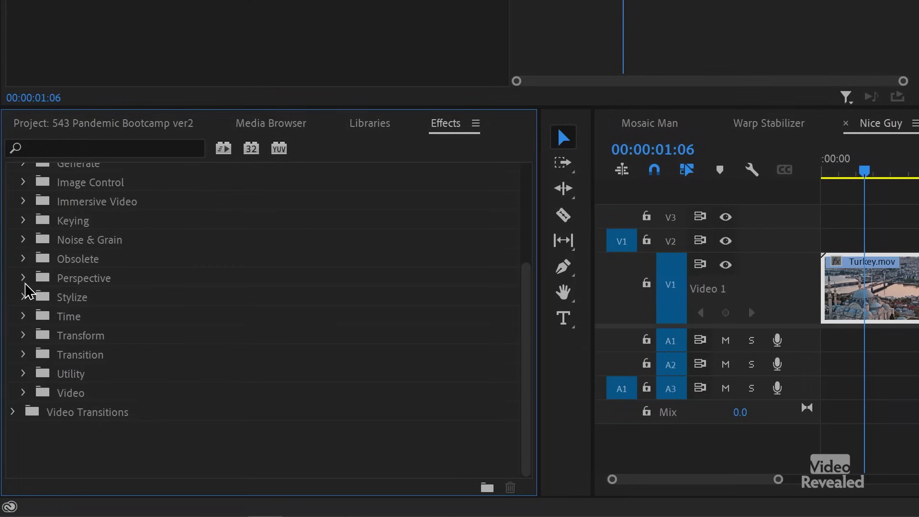
# Step: Apply the Basic 3D effect from the Perspective category to Turkey.mov with Swivel 9° and Tilt 1°
pyautogui.click(25, 279)
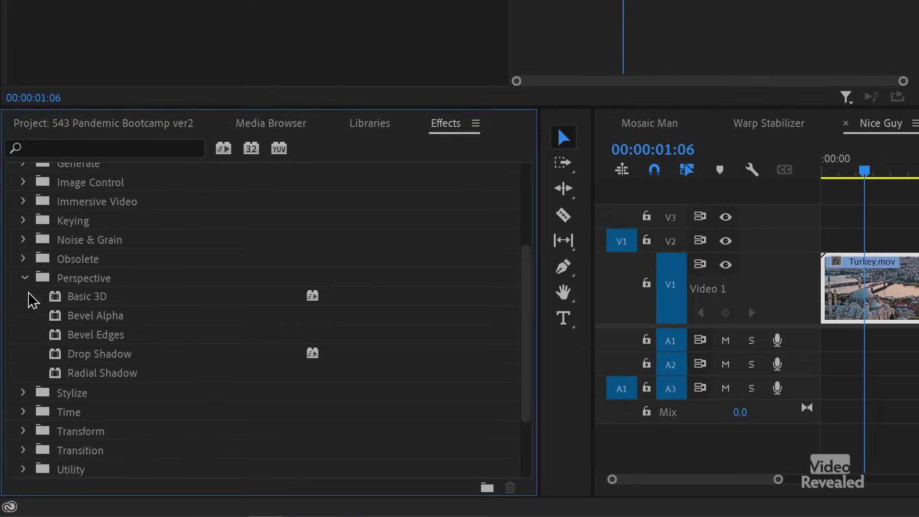
pyautogui.doubleClick(60, 299)
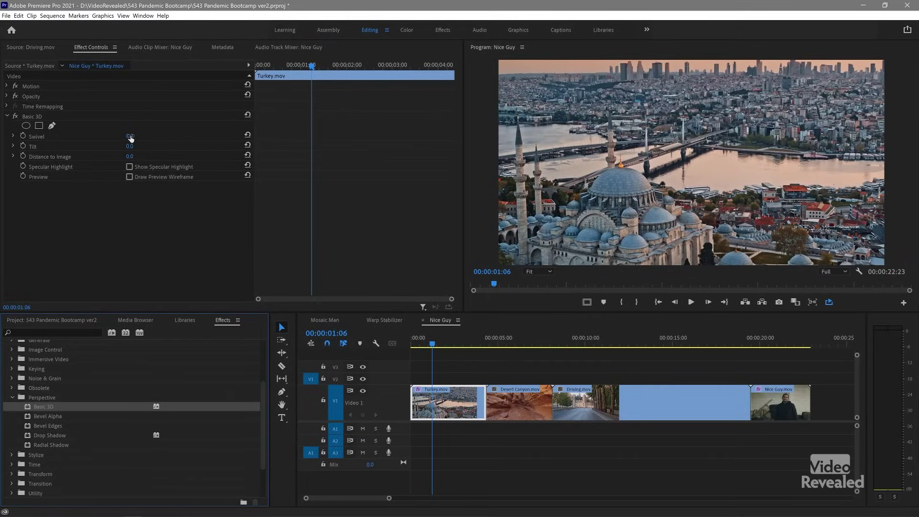
pyautogui.moveTo(130, 136)
pyautogui.mouseDown()
pyautogui.moveTo(207, 136)
pyautogui.moveTo(148, 137)
pyautogui.moveTo(135, 146)
pyautogui.moveTo(197, 147)
pyautogui.moveTo(133, 147)
pyautogui.mouseUp()
# Step: Remove the Basic 3D effect from the Turkey.mov clip and collapse the Perspective category
pyautogui.click(51, 126)
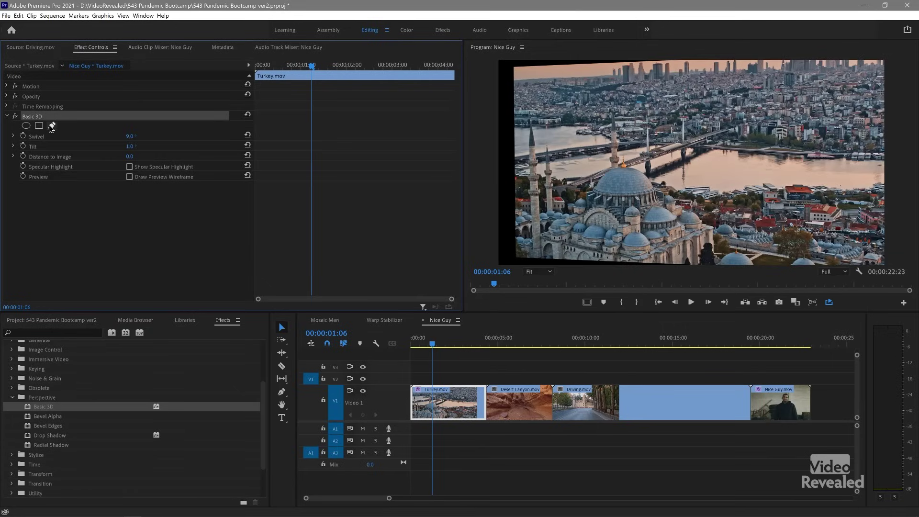
pyautogui.press('Delete')
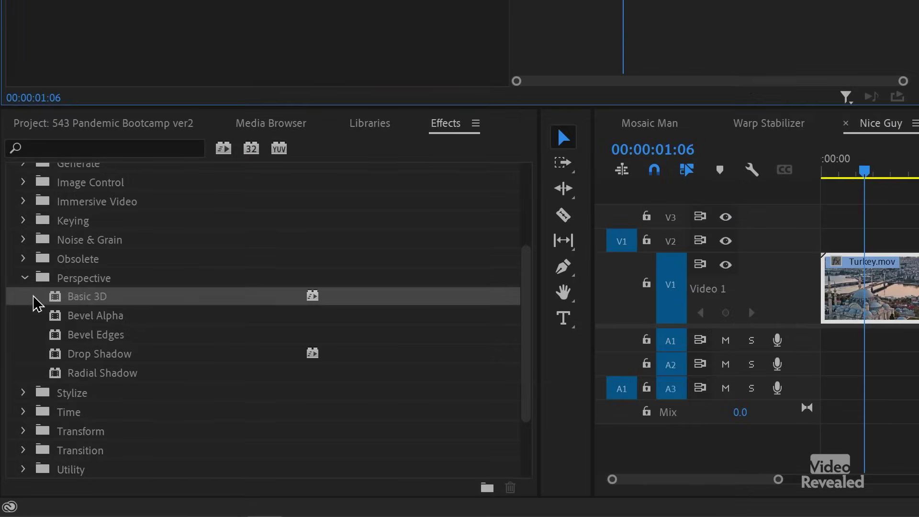
pyautogui.click(25, 279)
# Step: Examine the effects under the Stylize category and collapse it again
pyautogui.click(23, 297)
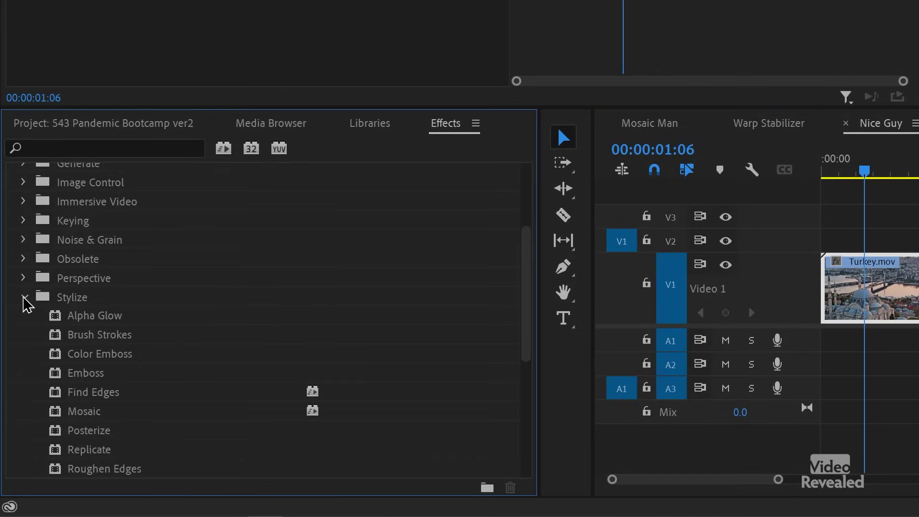
pyautogui.scroll(-1, 24, 303)
pyautogui.scroll(-6, 27, 308)
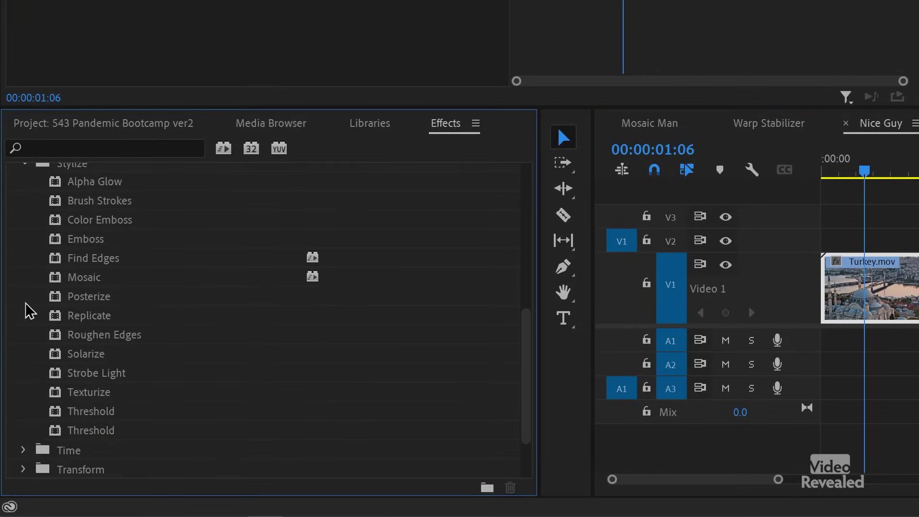
pyautogui.scroll(3, 28, 311)
pyautogui.click(23, 221)
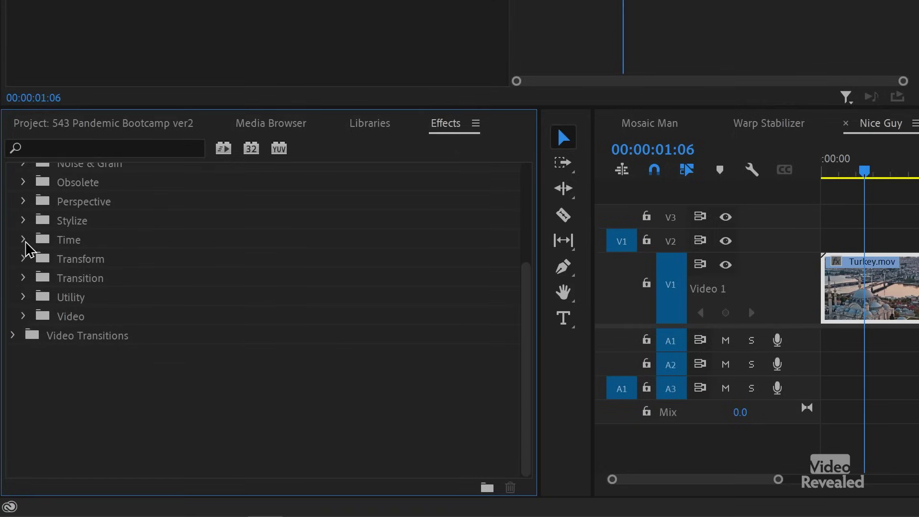
# Step: Try the Crop effect on the Turkey.mov clip with Right set to 66%, and delete the effect
pyautogui.click(23, 240)
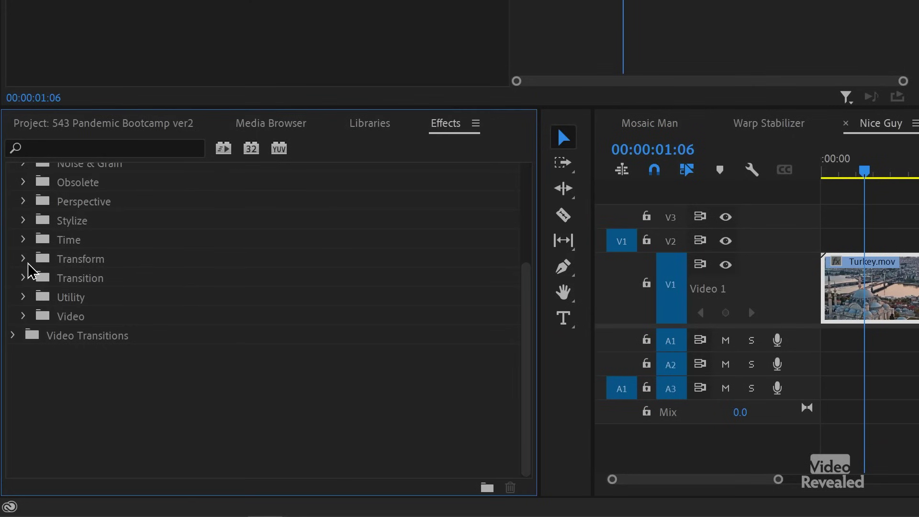
pyautogui.click(24, 259)
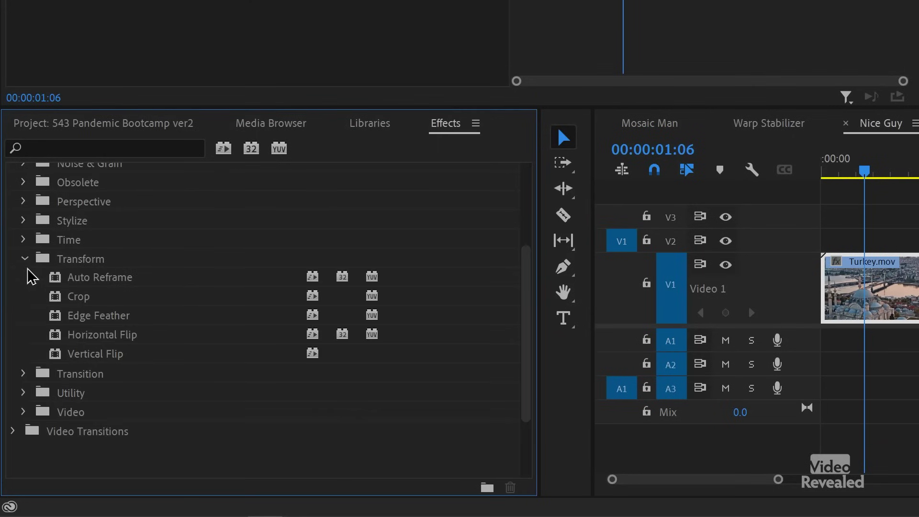
pyautogui.doubleClick(56, 299)
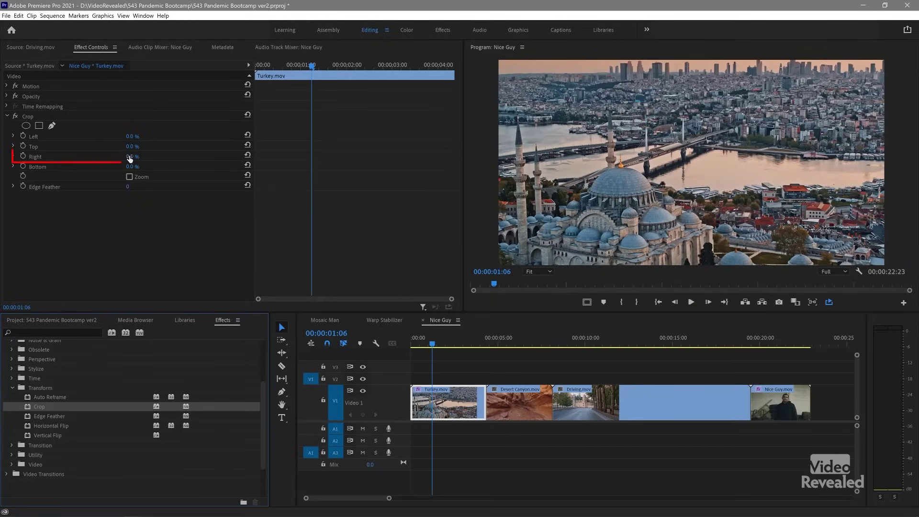
pyautogui.moveTo(129, 159); pyautogui.dragTo(161, 157)
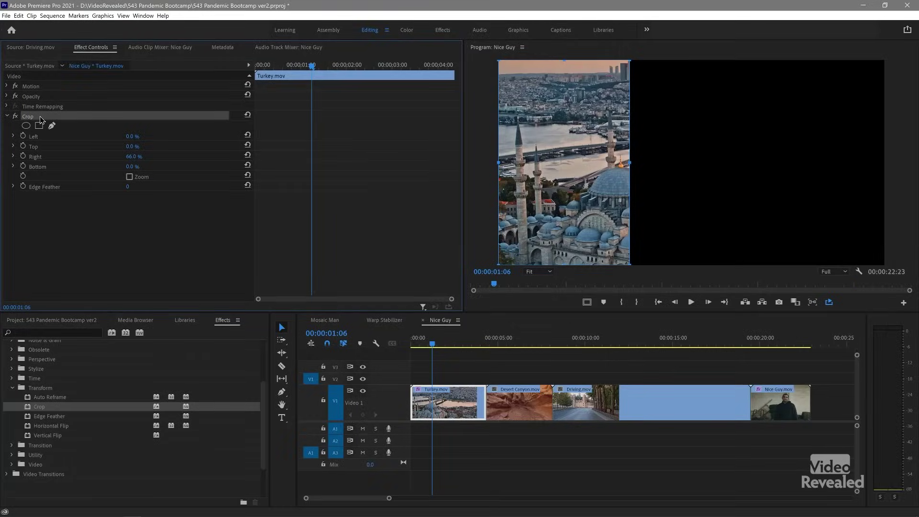
pyautogui.press('Delete')
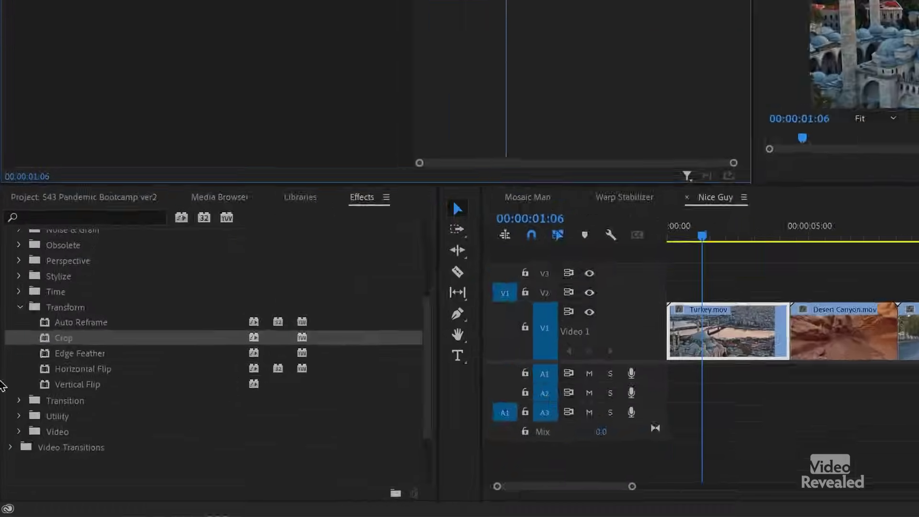
# Step: Examine the effects contained in the Transition, Utility and Video folders of the video effects
pyautogui.click(23, 259)
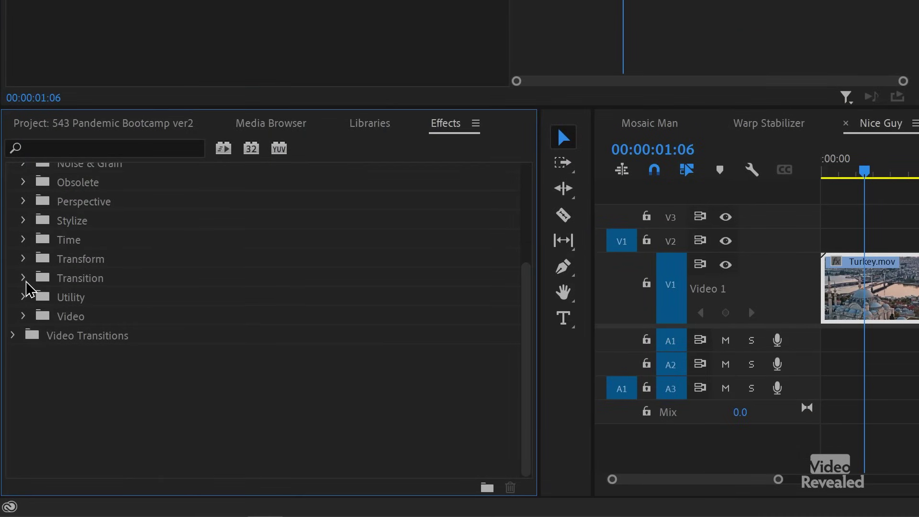
pyautogui.click(23, 278)
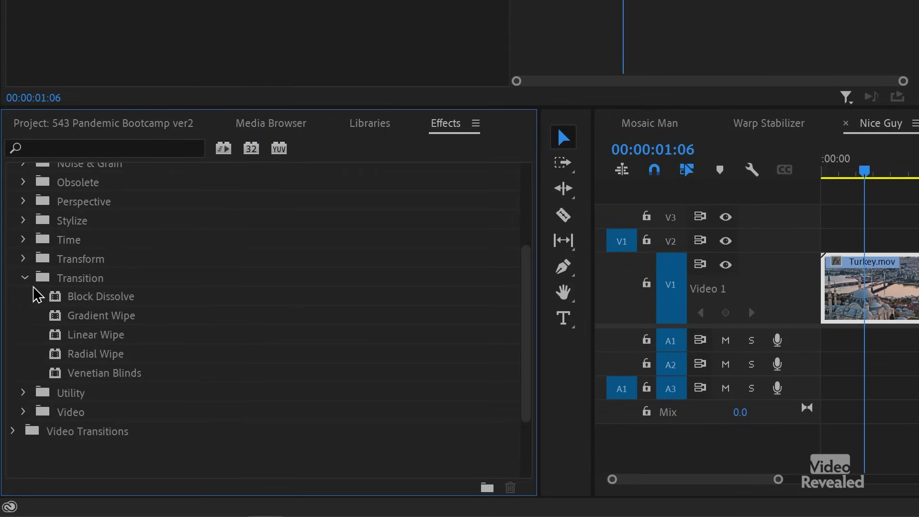
pyautogui.click(25, 278)
pyautogui.click(25, 297)
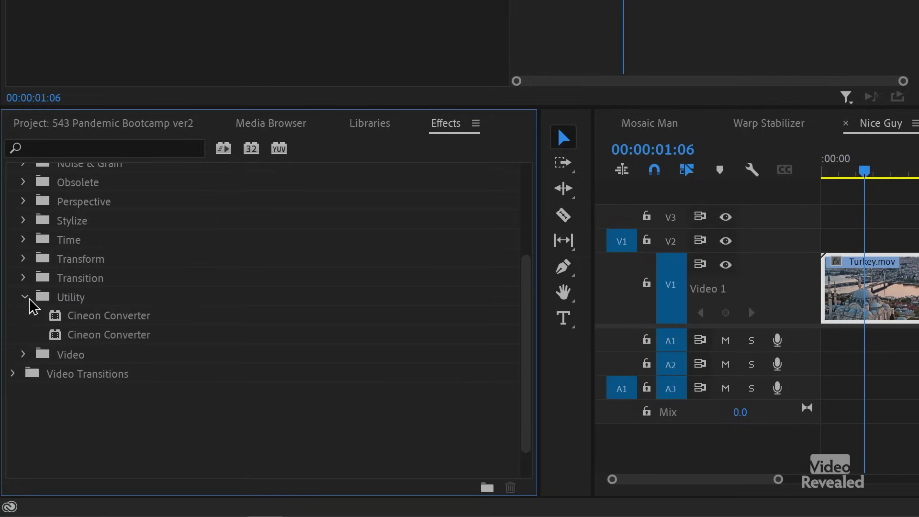
pyautogui.click(26, 298)
pyautogui.click(24, 317)
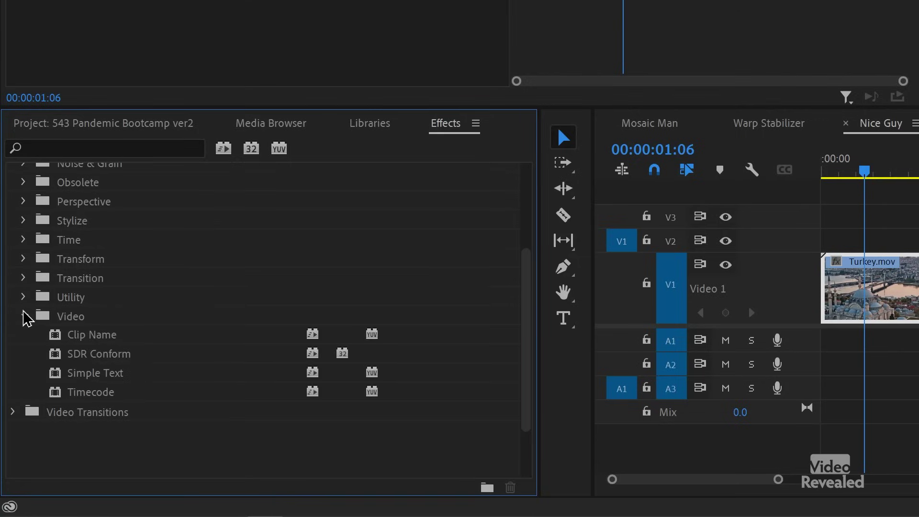
pyautogui.click(25, 316)
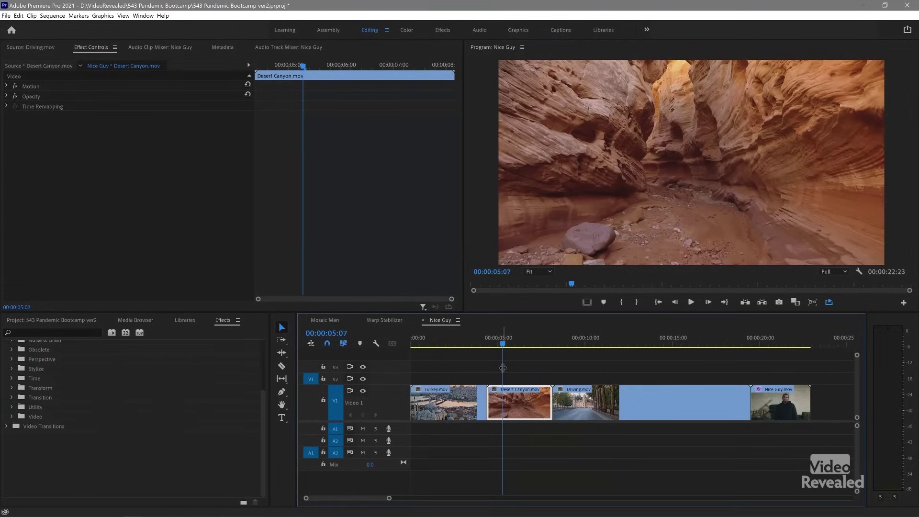
# Step: Search the effects for "blur" and apply Gaussian Blur to Desert Canyon.mov, with the playhead at the clip's start
pyautogui.press('Up')
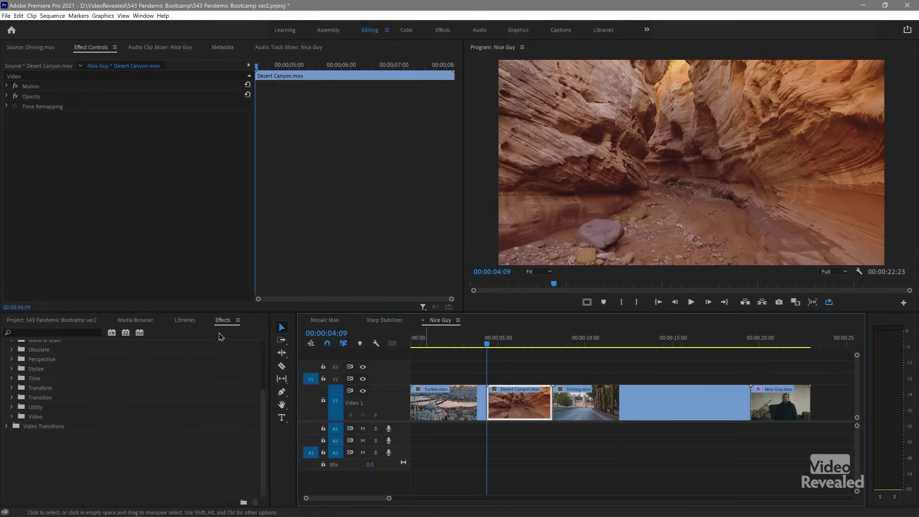
pyautogui.click(61, 332)
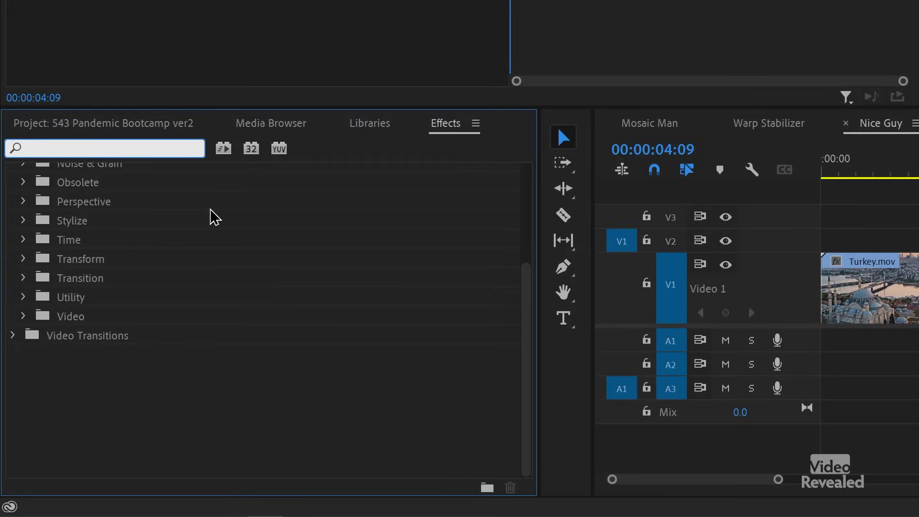
pyautogui.write('blur')
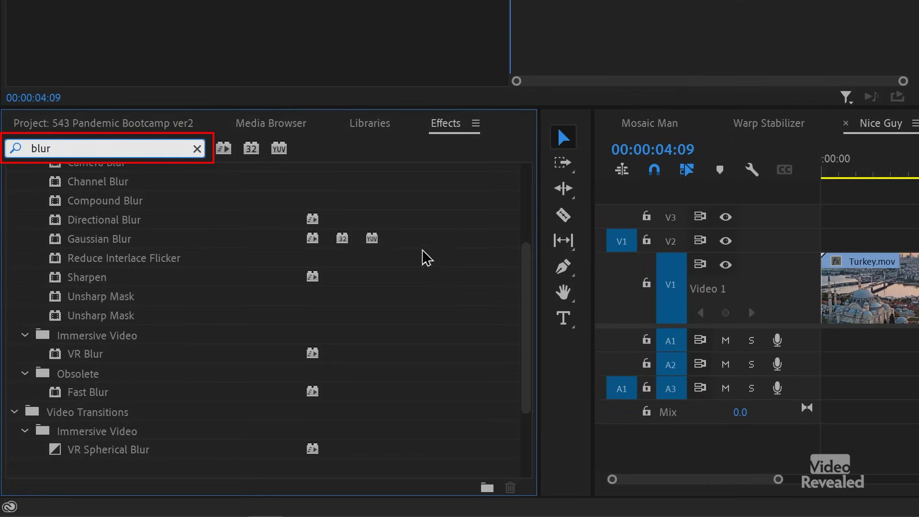
pyautogui.click(109, 246)
pyautogui.doubleClick(109, 246)
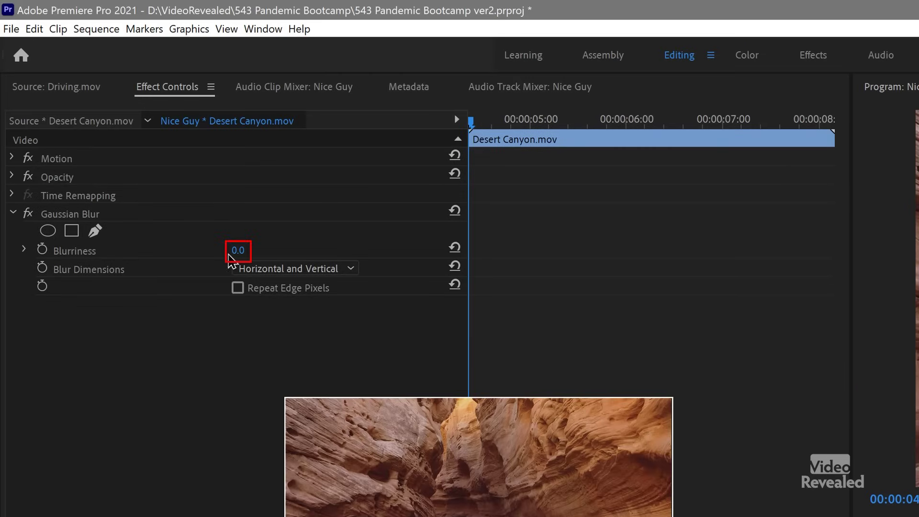
# Step: Set the Gaussian Blur's Blurriness to 90 and turn on Repeat Edge Pixels
pyautogui.moveTo(236, 251); pyautogui.dragTo(281, 259)
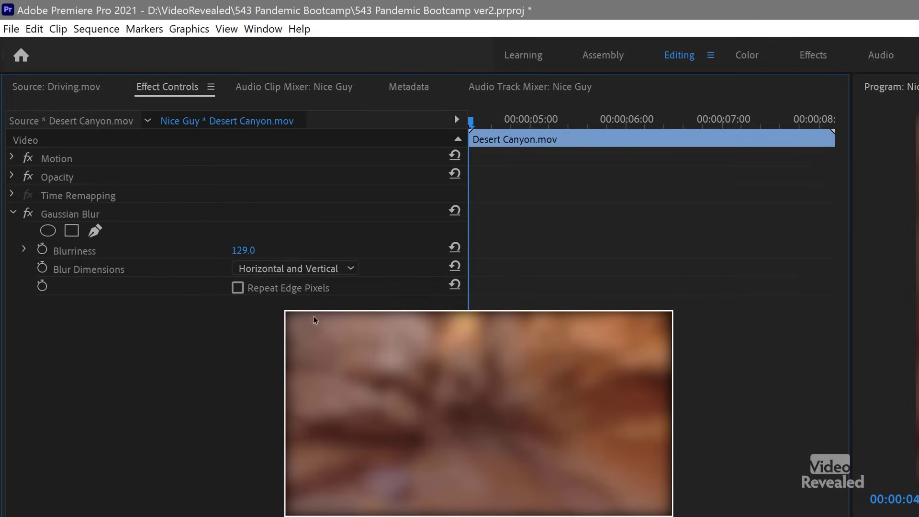
pyautogui.click(262, 292)
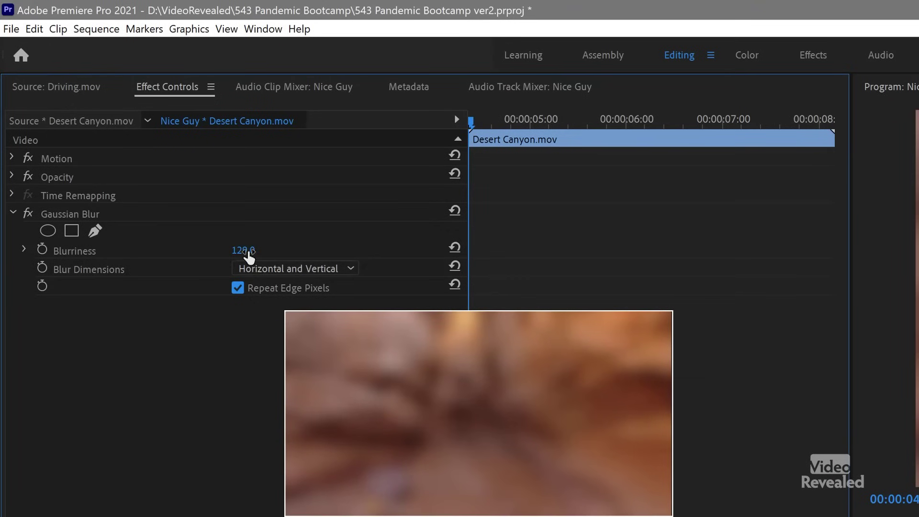
pyautogui.moveTo(242, 250)
pyautogui.mouseDown()
pyautogui.moveTo(225, 250)
pyautogui.moveTo(234, 250)
pyautogui.mouseUp()
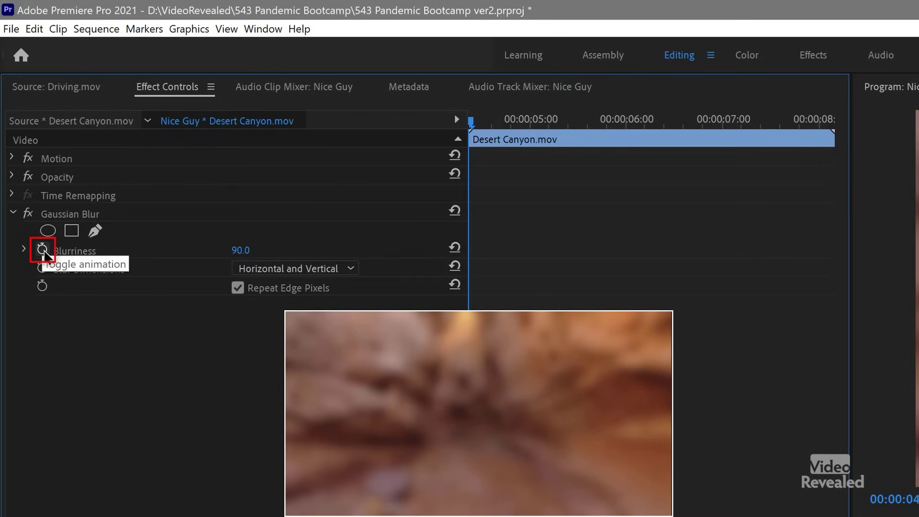
# Step: Animate Blurriness with a keyframe of 90 at the clip's start and one reset to 0 just before 00:00:05:00
pyautogui.click(42, 250)
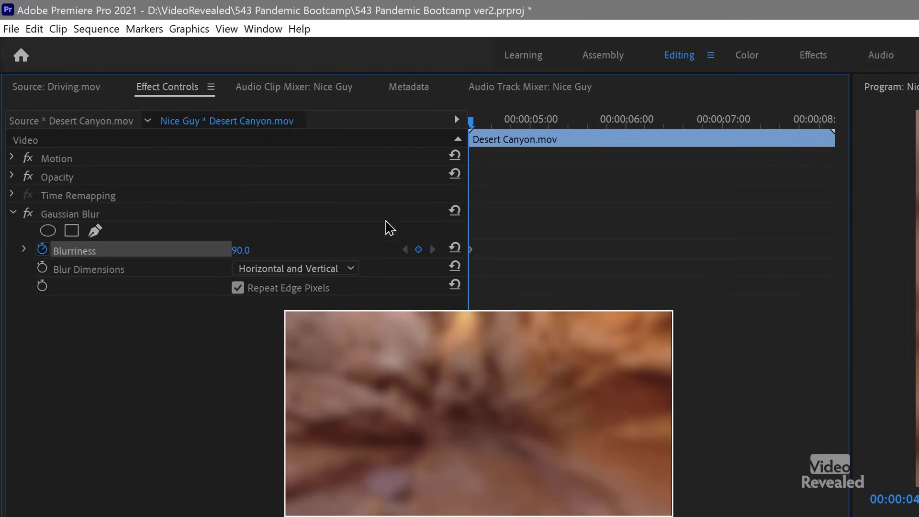
pyautogui.moveTo(489, 123); pyautogui.dragTo(503, 124)
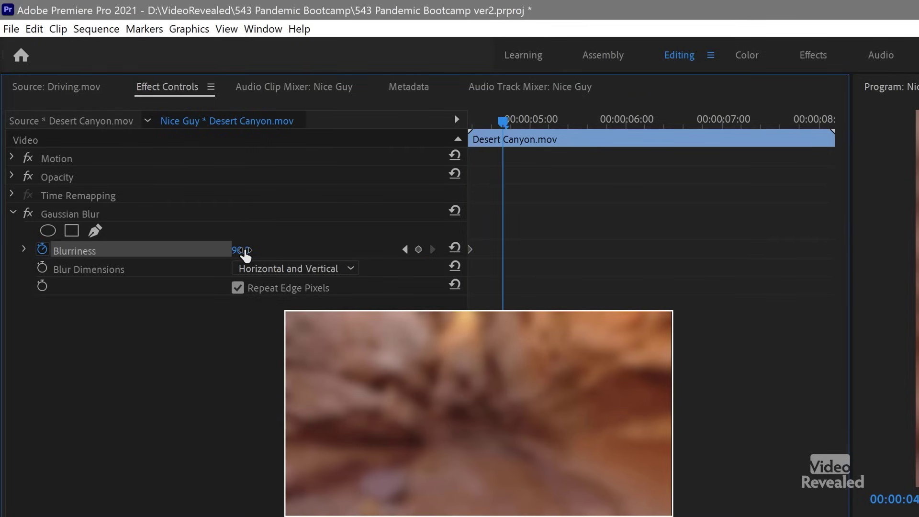
pyautogui.moveTo(241, 251); pyautogui.dragTo(219, 250)
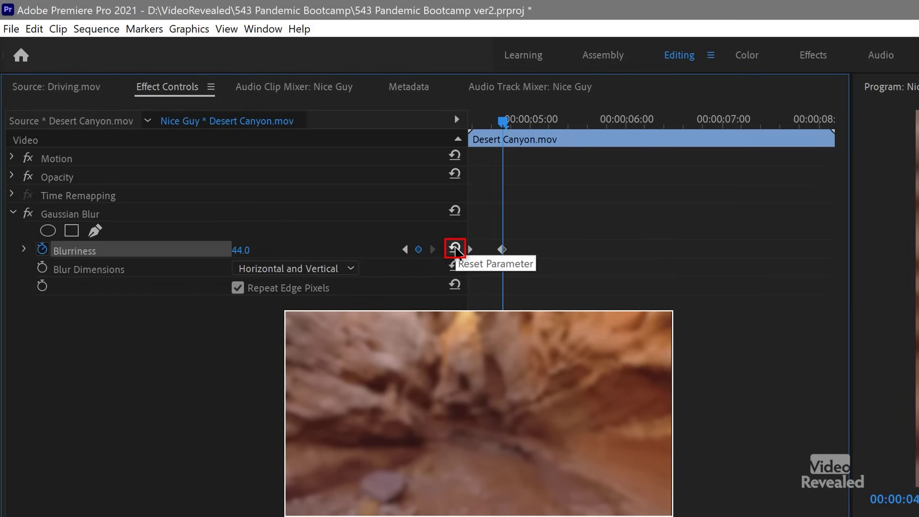
pyautogui.click(455, 248)
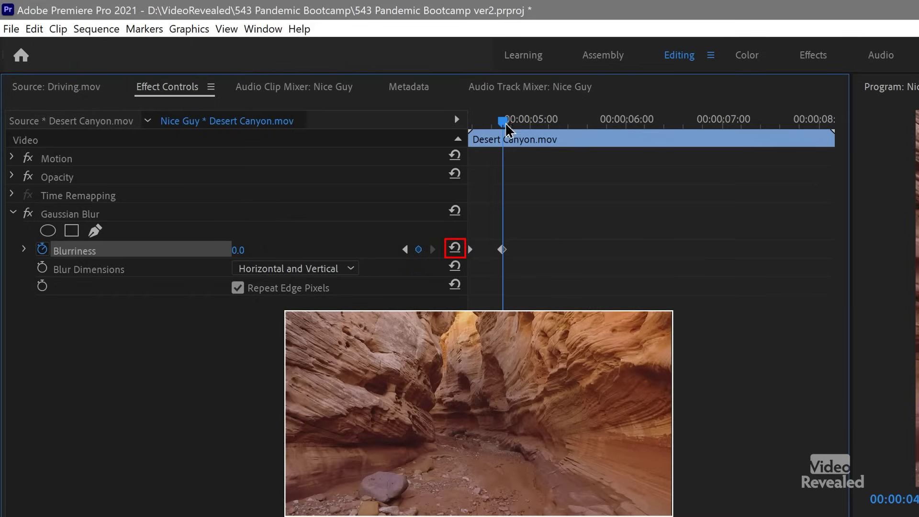
# Step: Play the Desert Canyon.mov clip from its start to review the blur animation
pyautogui.moveTo(504, 123); pyautogui.dragTo(440, 135)
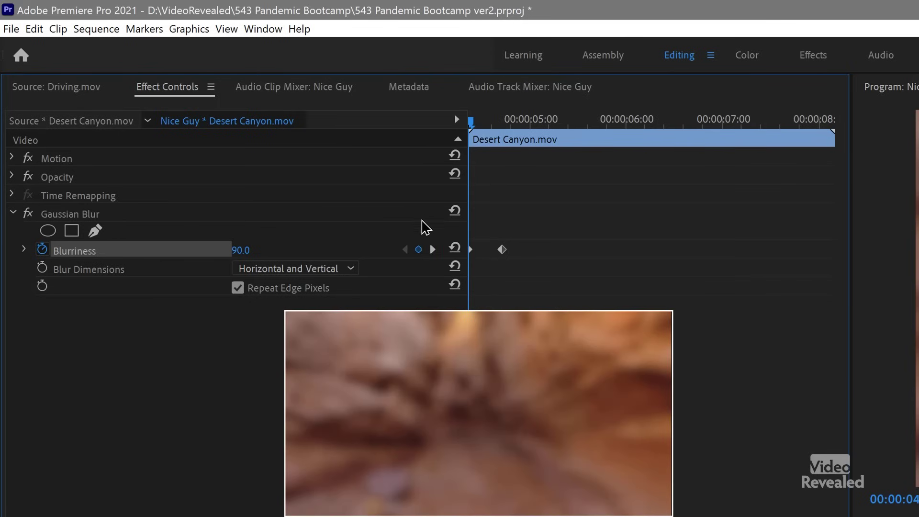
pyautogui.press('space')
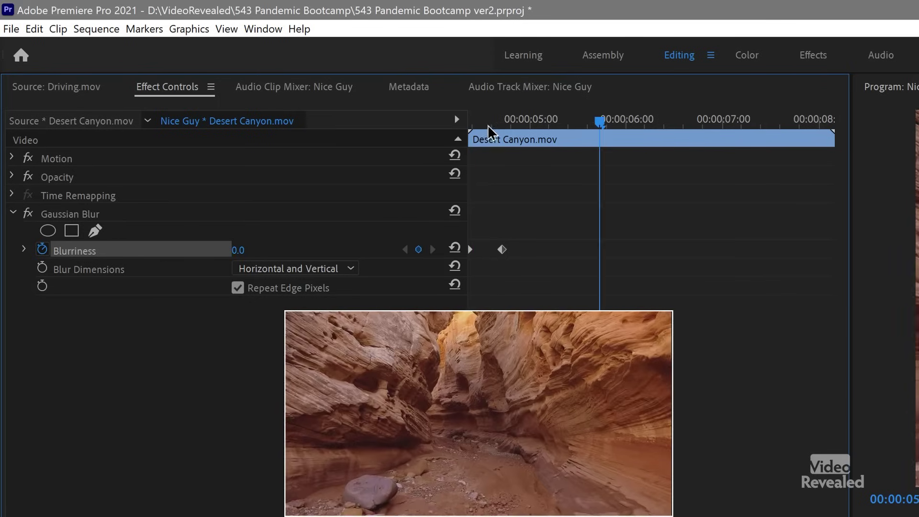
pyautogui.moveTo(495, 126); pyautogui.dragTo(430, 153)
pyautogui.press('space')
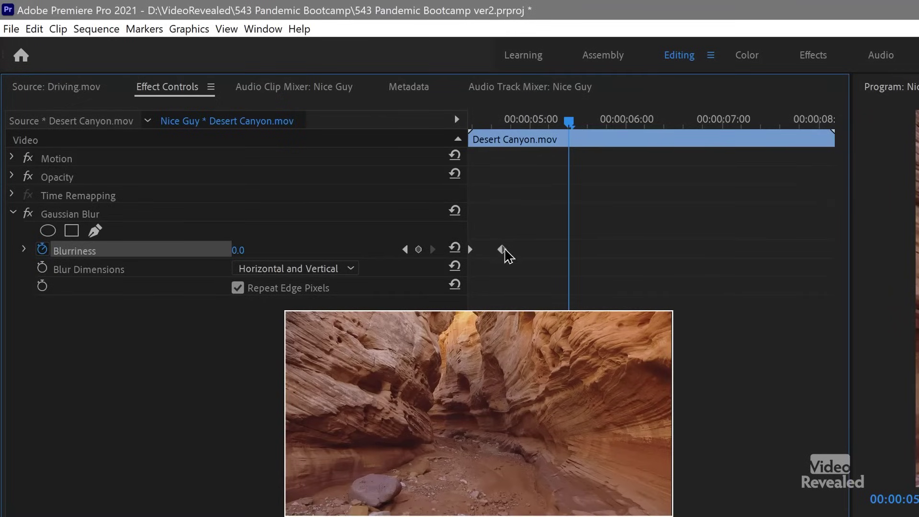
# Step: Slow the blur's fade-out by moving the second Blurriness keyframe just past 00:00:05:00, and play it from the clip's start
pyautogui.moveTo(504, 249); pyautogui.dragTo(546, 250)
pyautogui.press('Home')
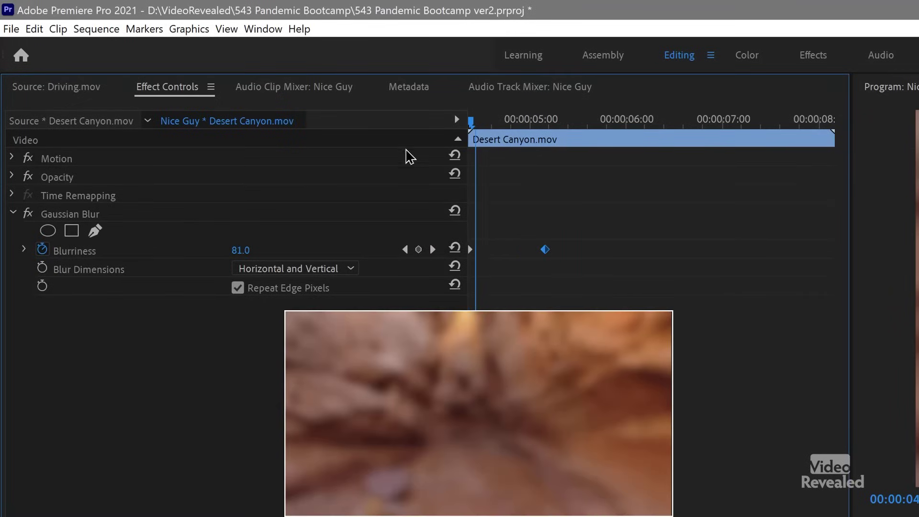
pyautogui.press('space')
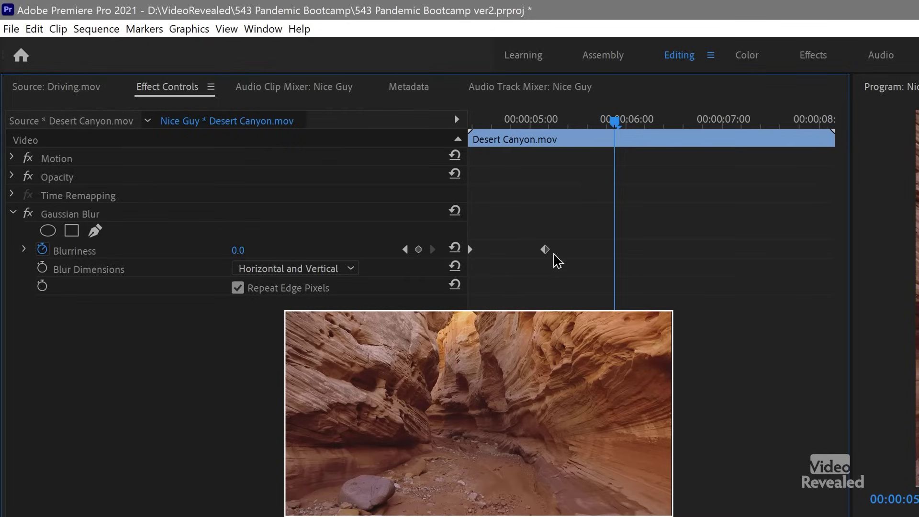
# Step: Try delaying the blur by shifting both Blurriness keyframes further into the clip, and return them to the clip's start
pyautogui.moveTo(572, 237); pyautogui.dragTo(448, 266)
pyautogui.moveTo(552, 254); pyautogui.dragTo(600, 263)
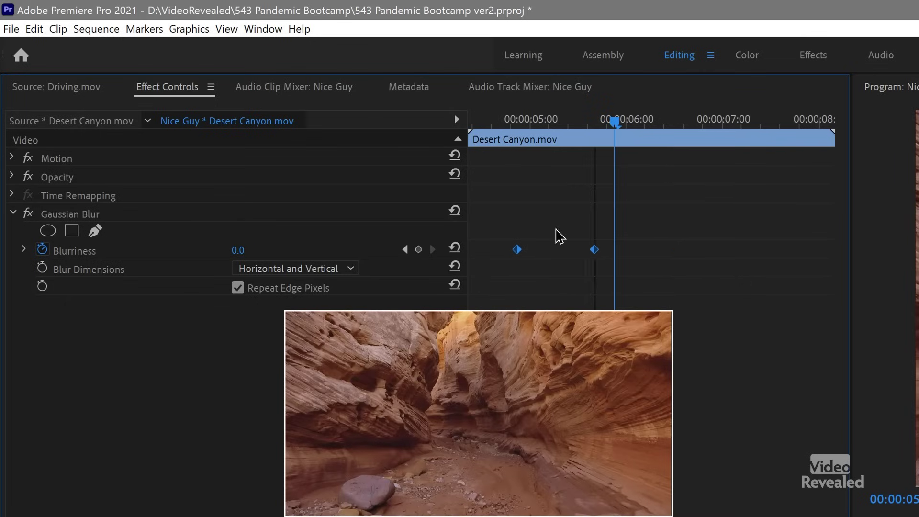
pyautogui.moveTo(492, 123); pyautogui.dragTo(553, 123)
pyautogui.click(572, 139)
pyautogui.moveTo(521, 253); pyautogui.dragTo(460, 267)
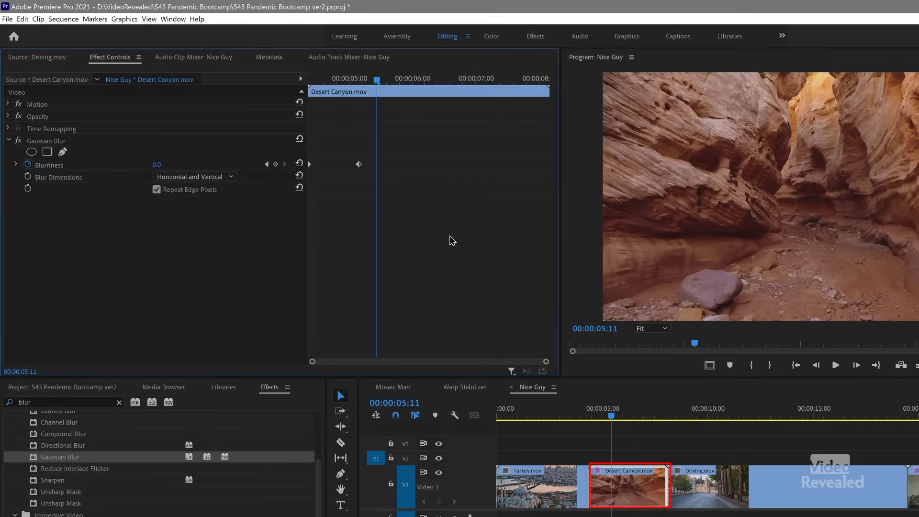
# Step: Scrub across Turkey.mov, Desert Canyon.mov and Driving.mov, and inspect which effect controls belong to the selected clip
pyautogui.moveTo(352, 80); pyautogui.dragTo(279, 86)
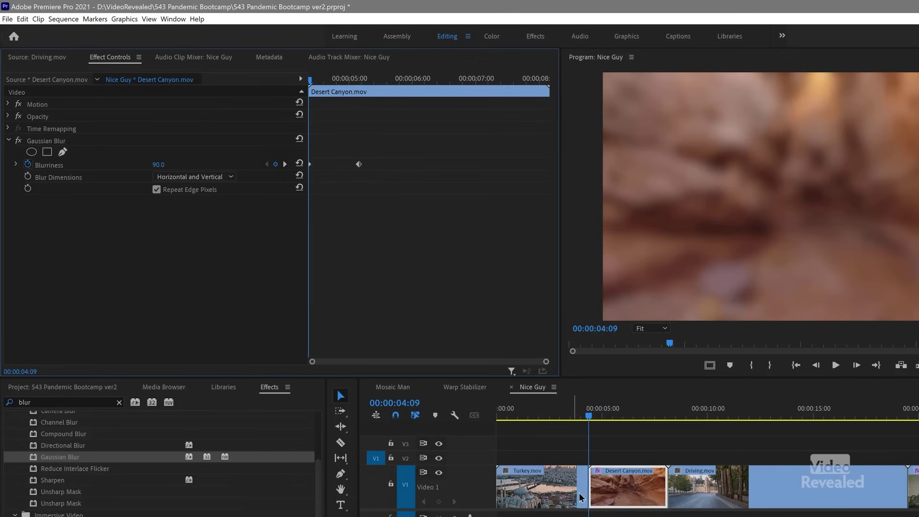
pyautogui.moveTo(592, 423); pyautogui.dragTo(567, 420)
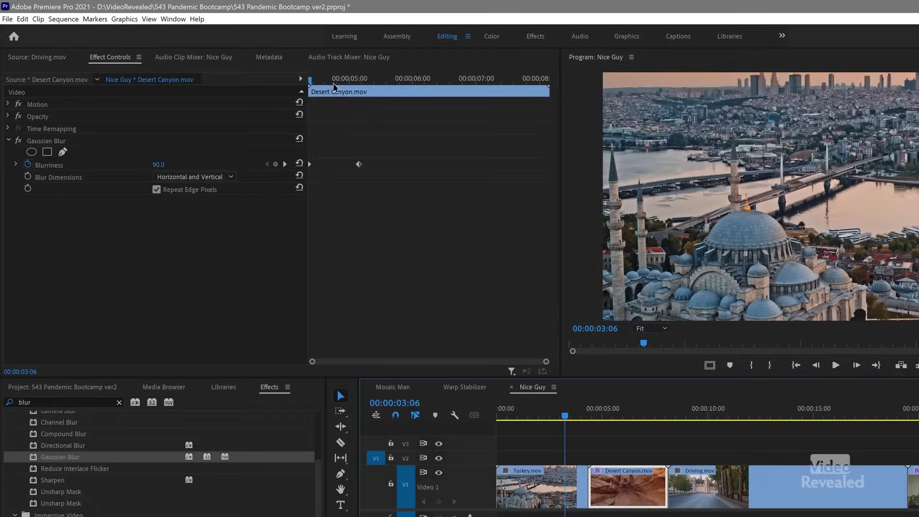
pyautogui.moveTo(334, 87); pyautogui.dragTo(289, 88)
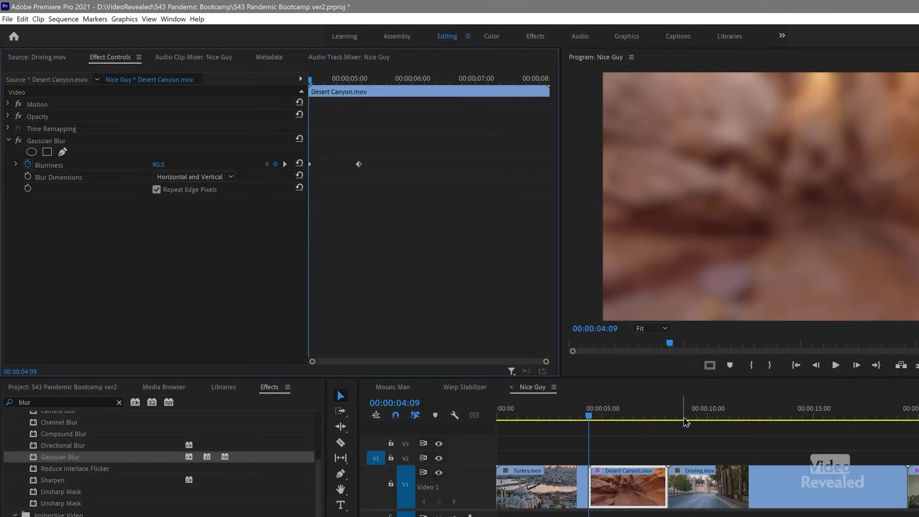
pyautogui.moveTo(691, 419); pyautogui.dragTo(707, 418)
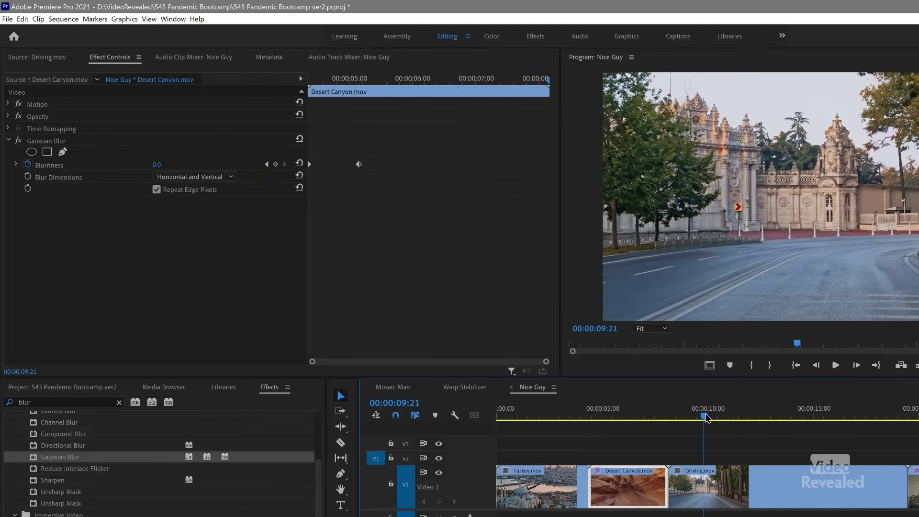
pyautogui.click(798, 495)
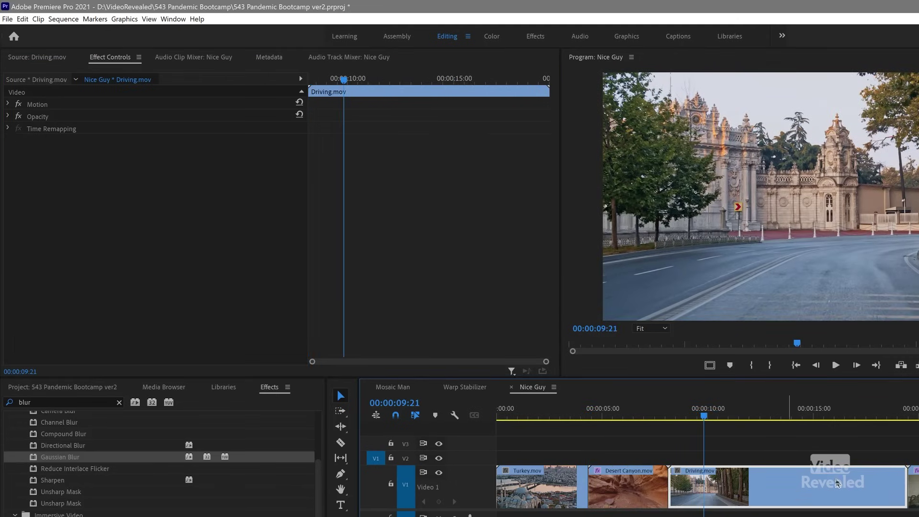
# Step: Copy the animated Gaussian Blur effect from Desert Canyon.mov and paste it onto Driving.mov
pyautogui.click(636, 417)
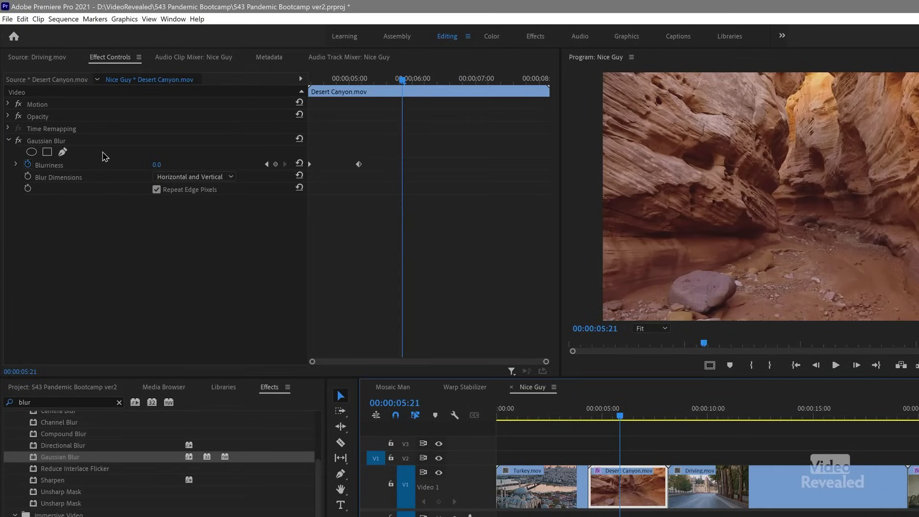
pyautogui.click(51, 142)
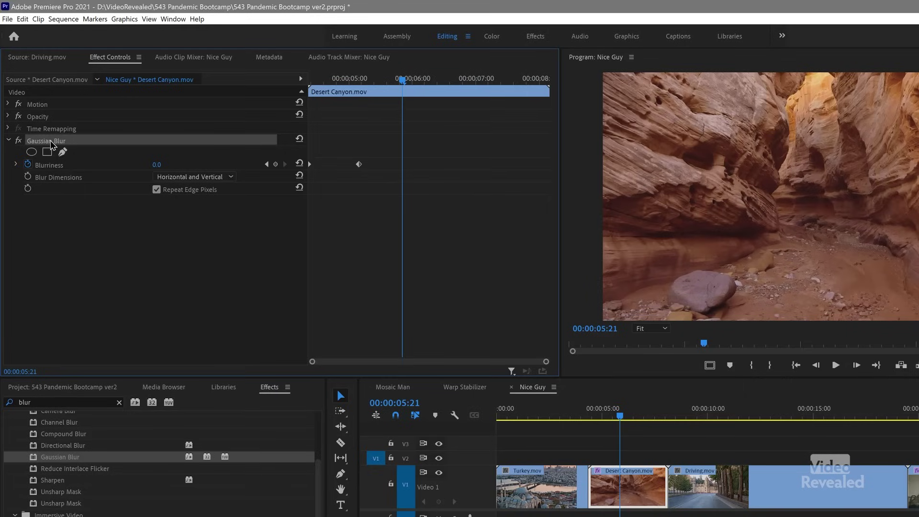
pyautogui.click(702, 491)
pyautogui.click(690, 413)
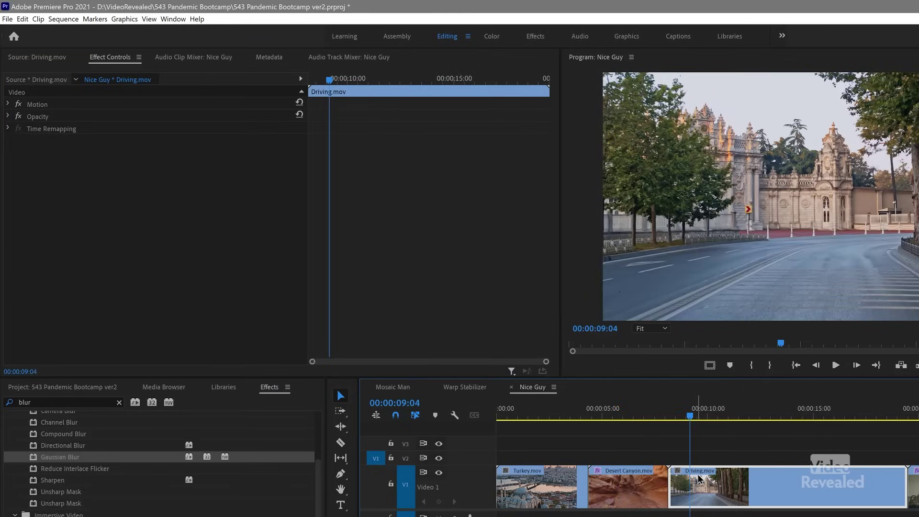
pyautogui.hotkey('ctrl', 'v')
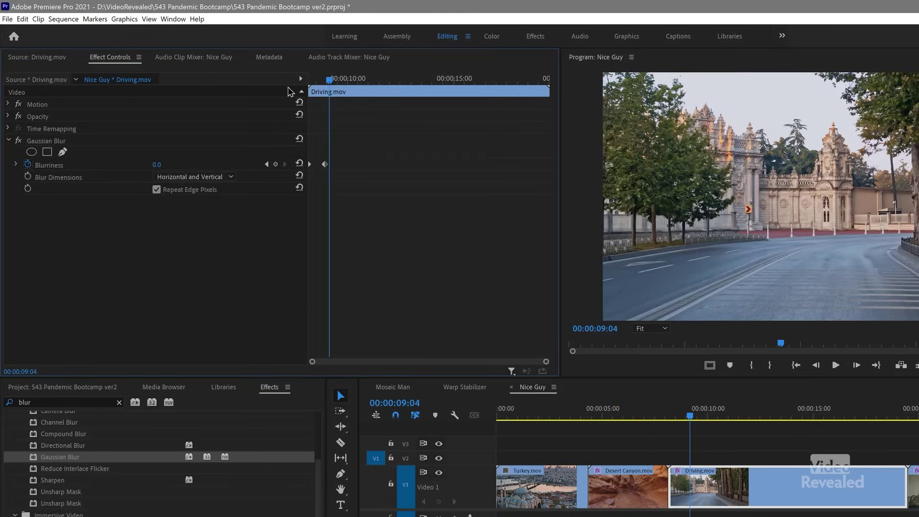
# Step: Play the pasted blur on Driving.mov, and delete the Gaussian Blur effect from that clip
pyautogui.press('space')
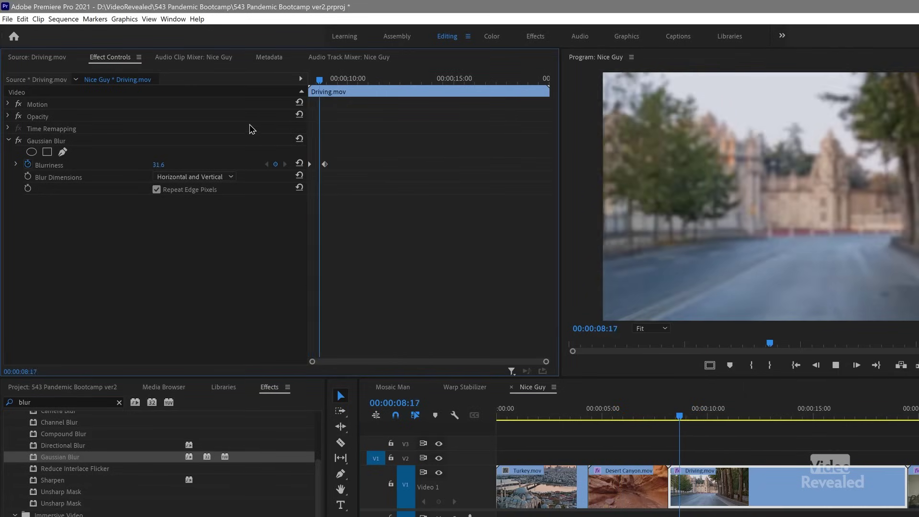
pyautogui.press('space')
pyautogui.click(67, 143)
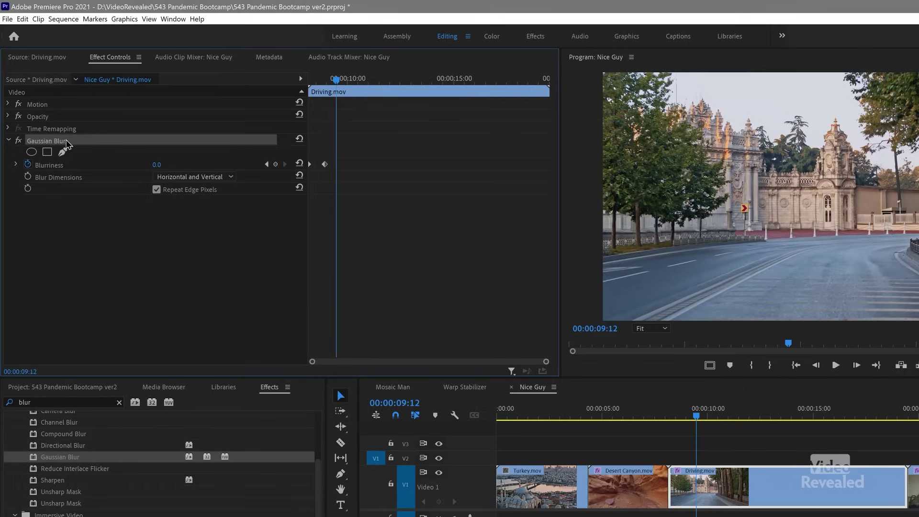
pyautogui.press('Delete')
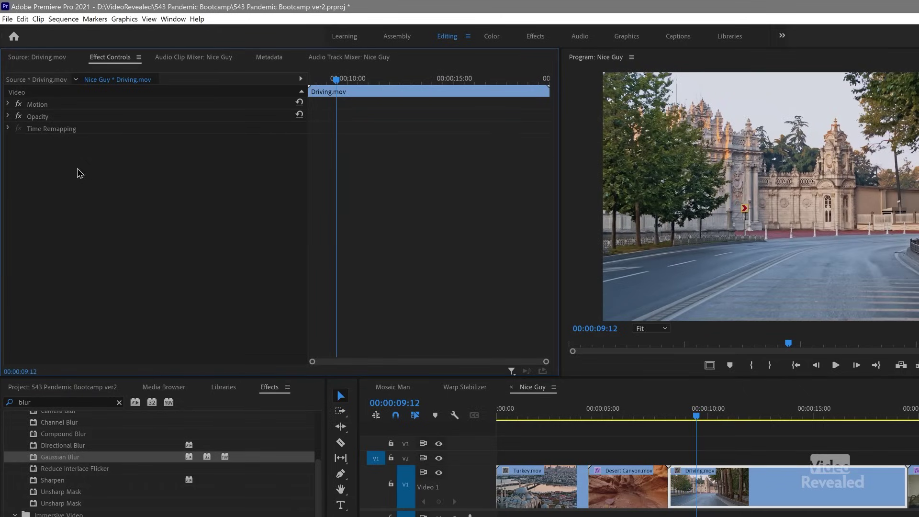
# Step: Copy the Desert Canyon.mov clip, paste only its Gaussian Blur attribute onto Driving.mov without scaling attribute times, and play Driving.mov from its start
pyautogui.click(643, 420)
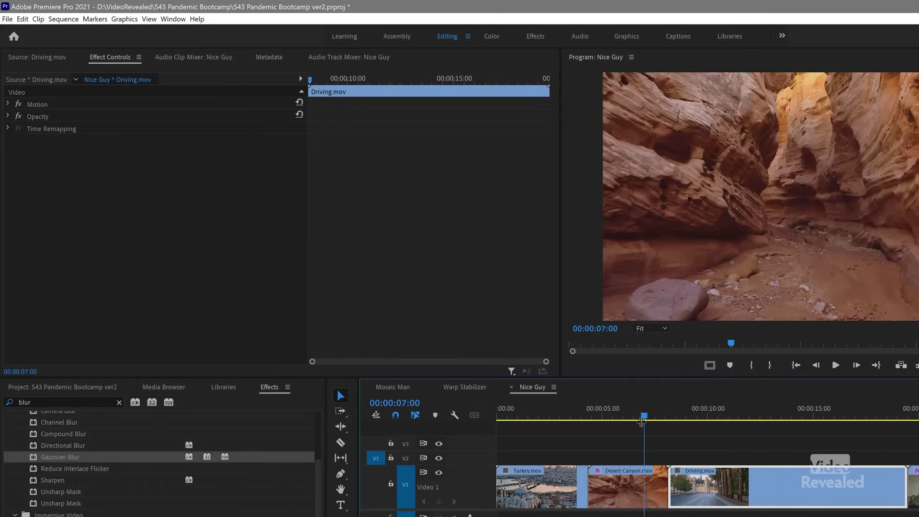
pyautogui.click(634, 485)
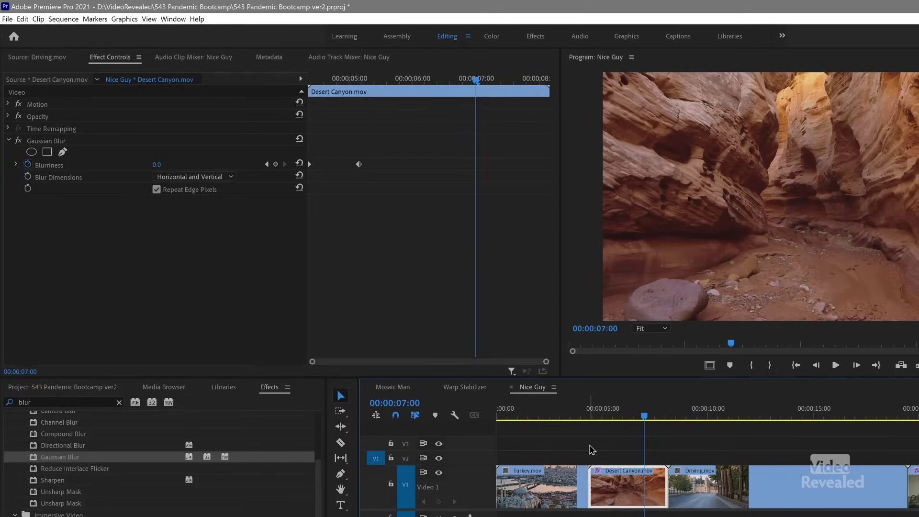
pyautogui.click(703, 413)
pyautogui.click(714, 479)
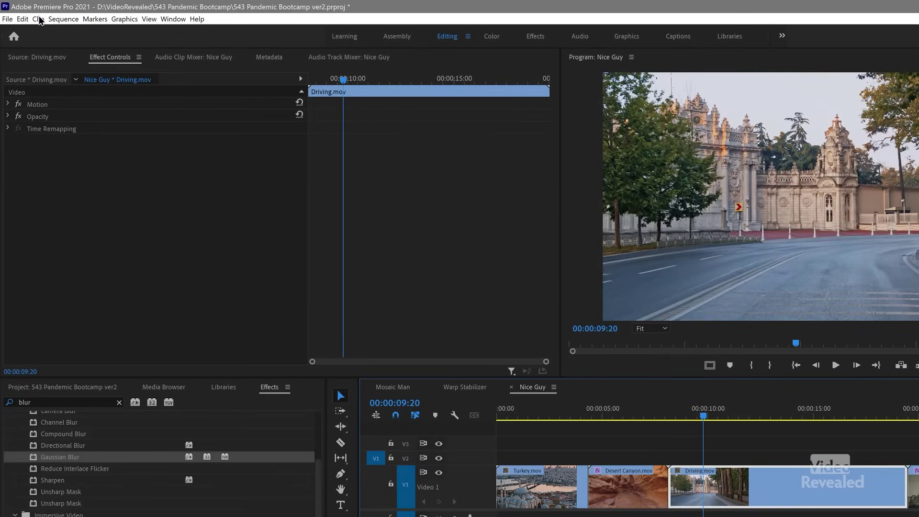
pyautogui.click(22, 19)
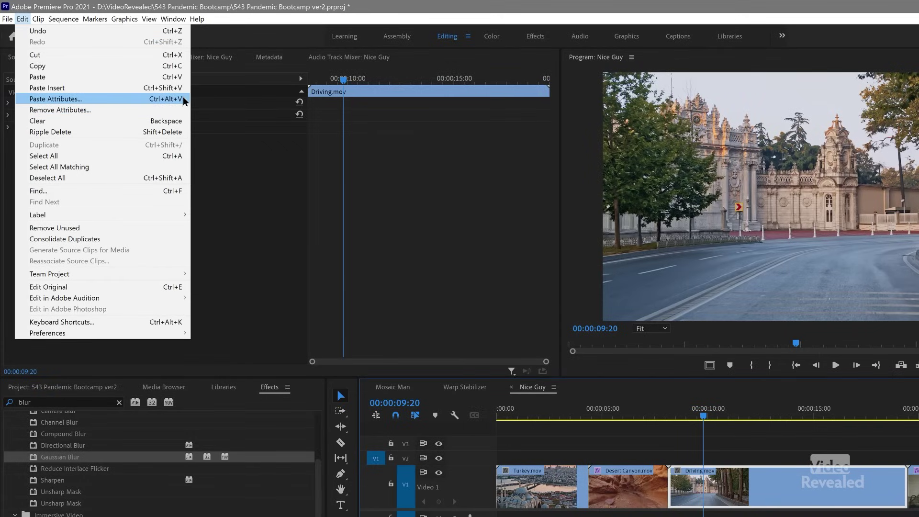
pyautogui.click(705, 477)
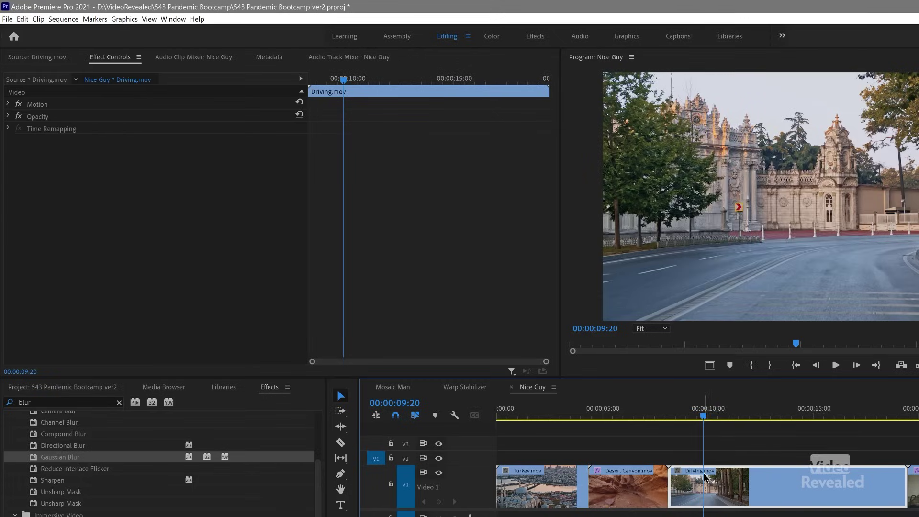
pyautogui.rightClick(705, 477)
pyautogui.click(754, 34)
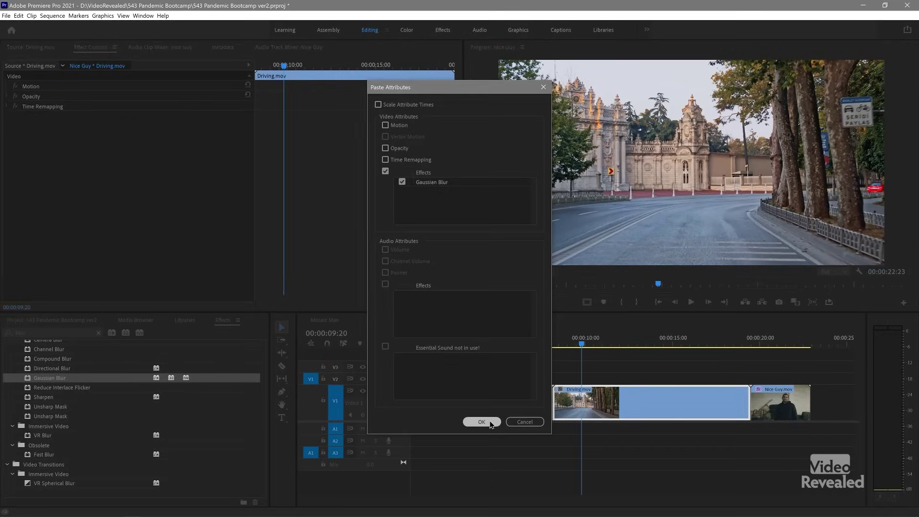
pyautogui.click(478, 421)
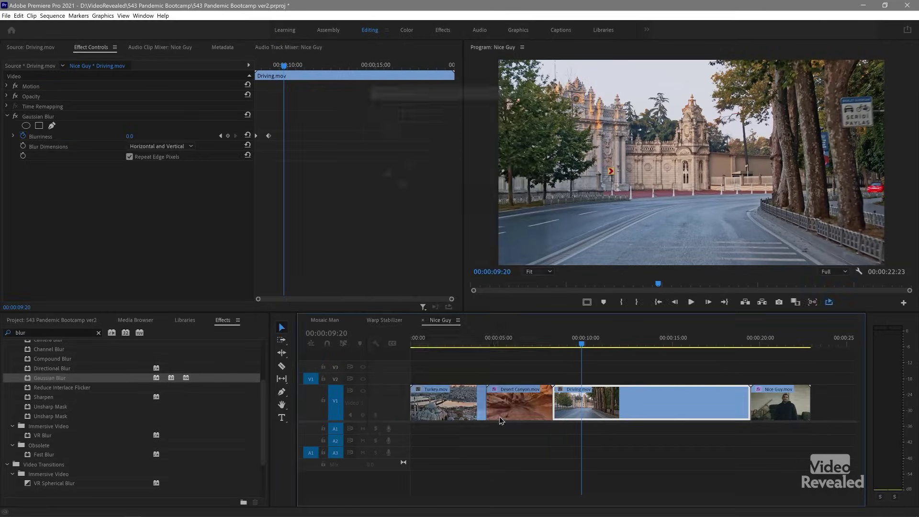
pyautogui.click(558, 346)
pyautogui.press('space')
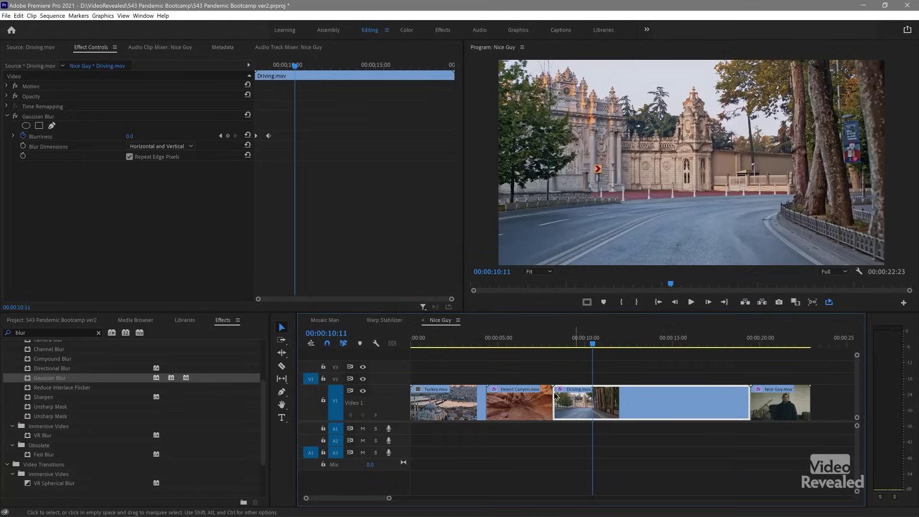
# Step: Select Desert Canyon.mov and open the context options of its Gaussian Blur effect
pyautogui.click(509, 342)
pyautogui.click(518, 403)
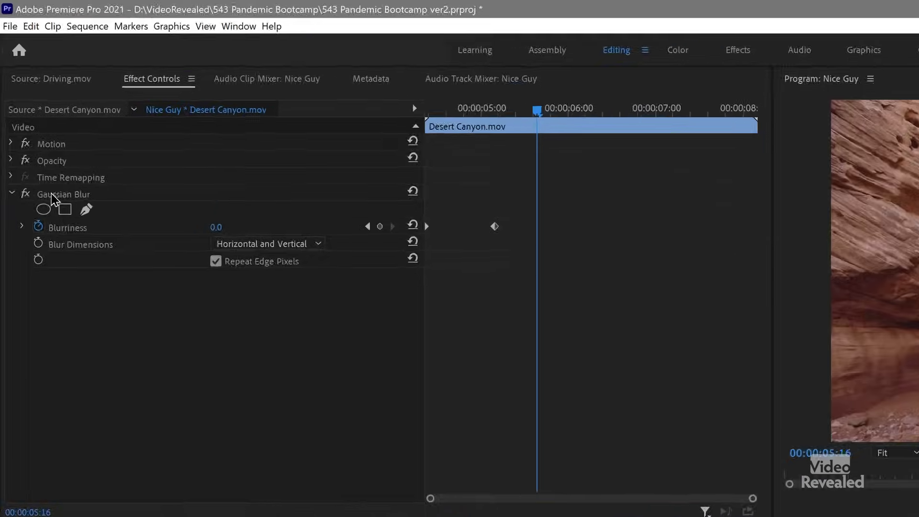
pyautogui.rightClick(32, 118)
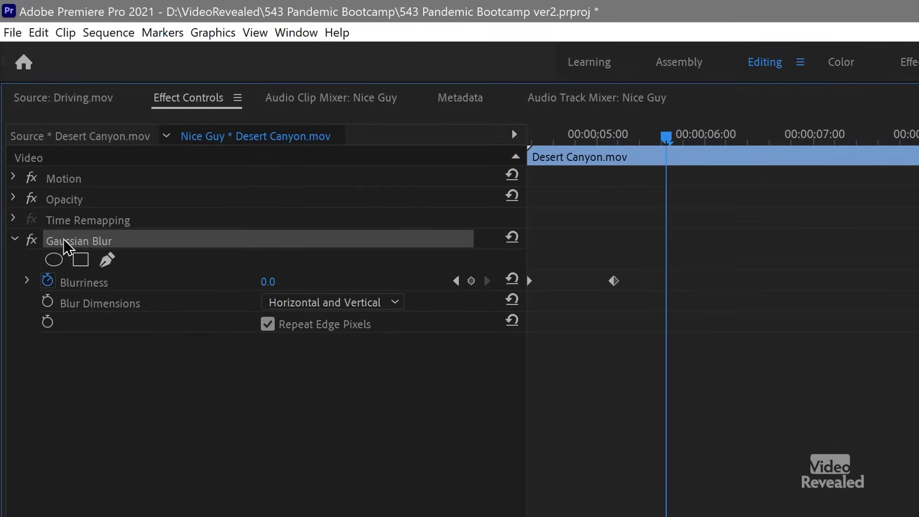
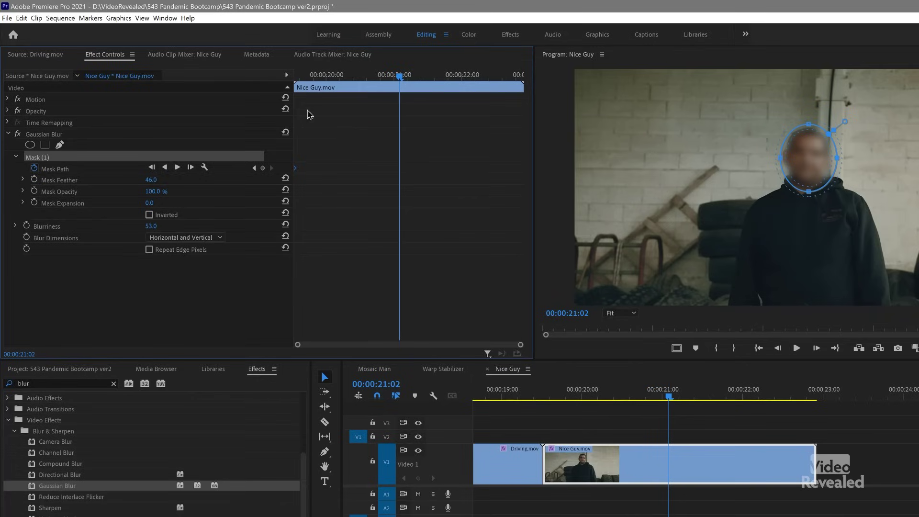
# Step: Keyframe the blur mask onto the man's face in Nice Guy.mov at 00:00:21:02 and 00:00:22:12, and scrub back through the clip
pyautogui.moveTo(808, 162)
pyautogui.mouseDown()
pyautogui.moveTo(801, 172)
pyautogui.moveTo(802, 149)
pyautogui.moveTo(805, 158)
pyautogui.mouseUp()
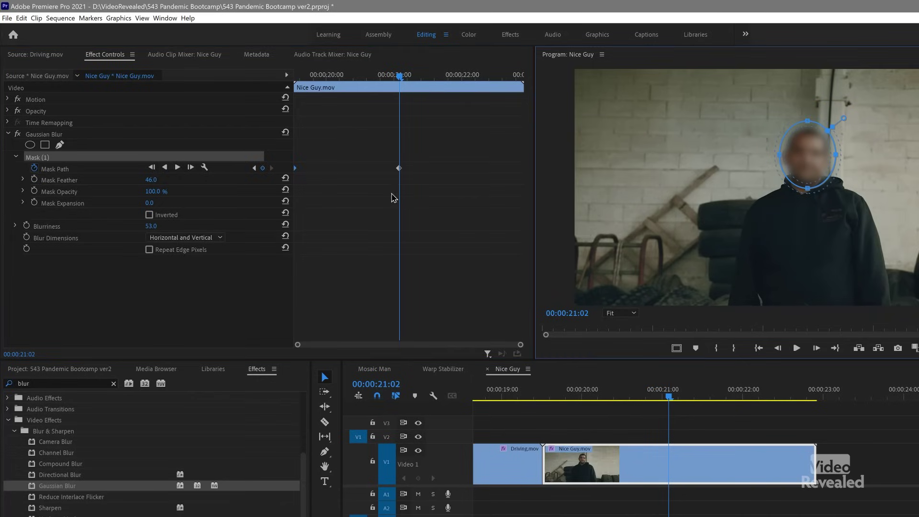
pyautogui.moveTo(470, 77); pyautogui.dragTo(494, 77)
pyautogui.moveTo(810, 166); pyautogui.dragTo(813, 164)
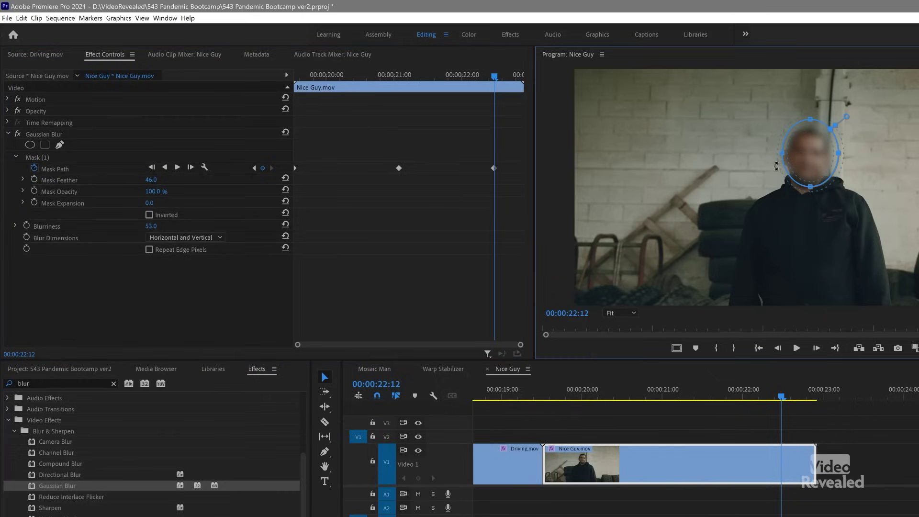
pyautogui.moveTo(477, 86); pyautogui.dragTo(322, 78)
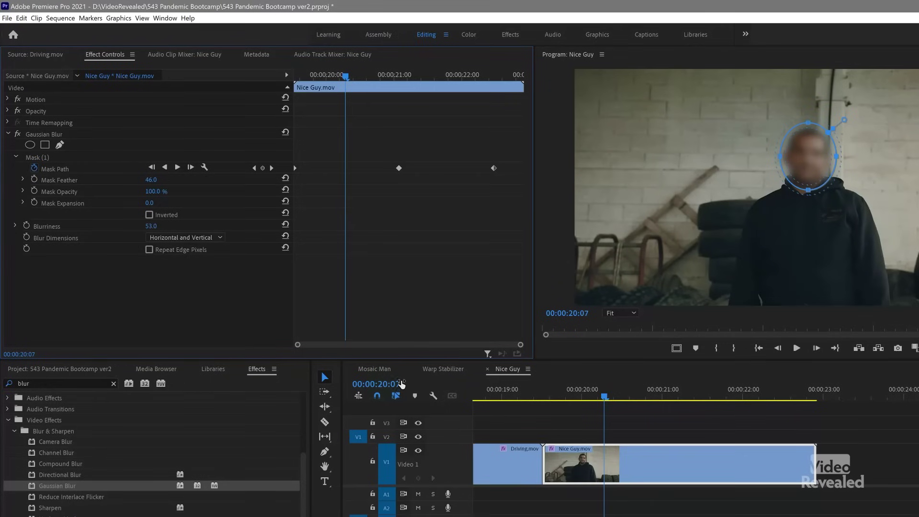
# Step: Search the effects for "mosaic" and apply the Mosaic video effect to Tire Walk.mov in the Mosaic Man sequence
pyautogui.click(371, 373)
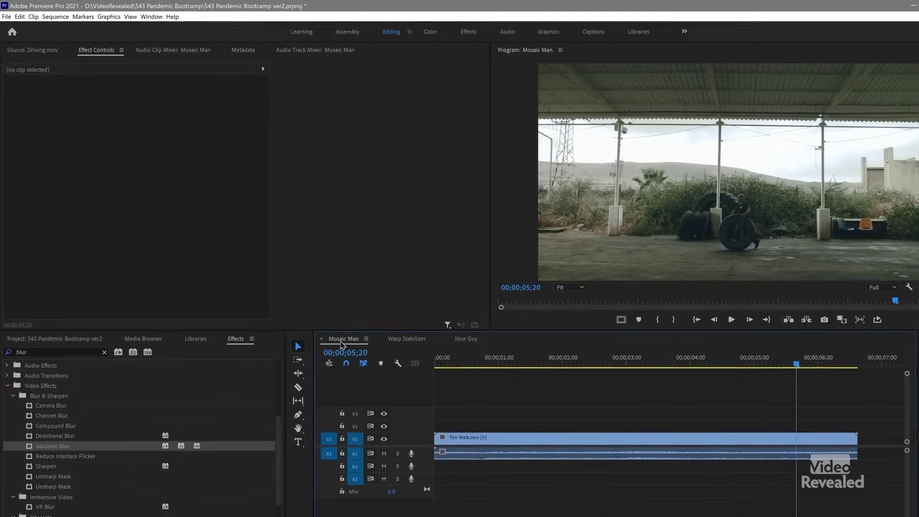
pyautogui.moveTo(633, 359); pyautogui.dragTo(716, 360)
pyautogui.click(626, 441)
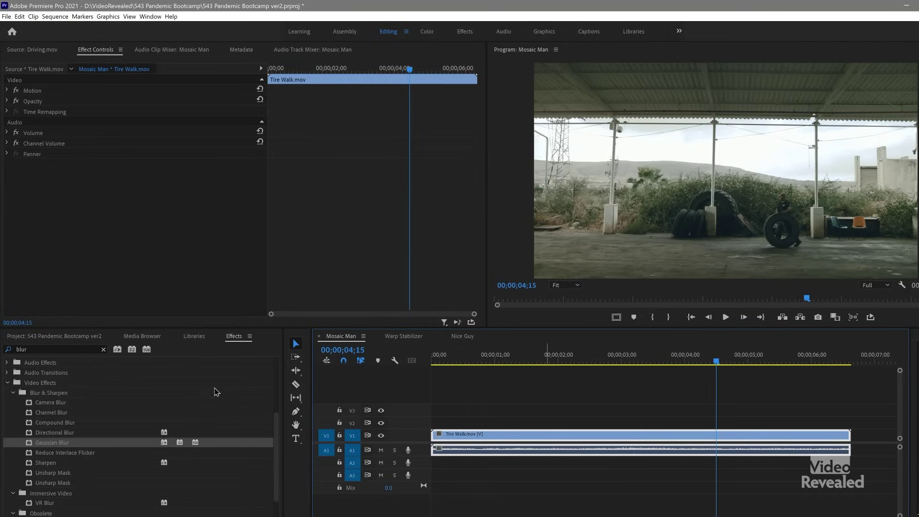
pyautogui.click(83, 349)
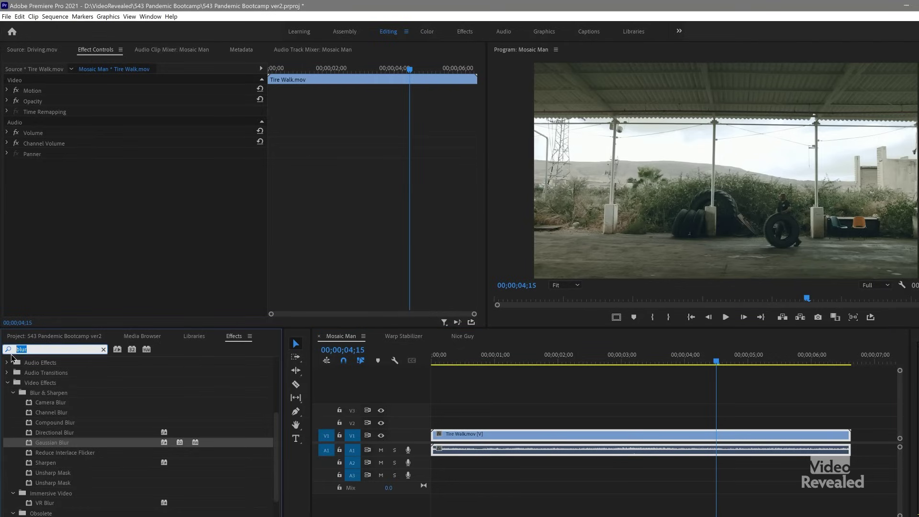
pyautogui.write('mosaic')
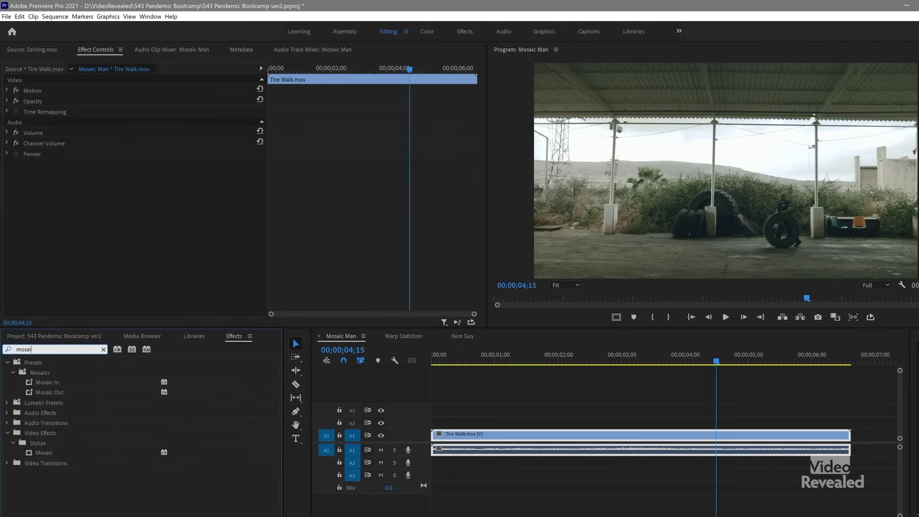
pyautogui.doubleClick(29, 453)
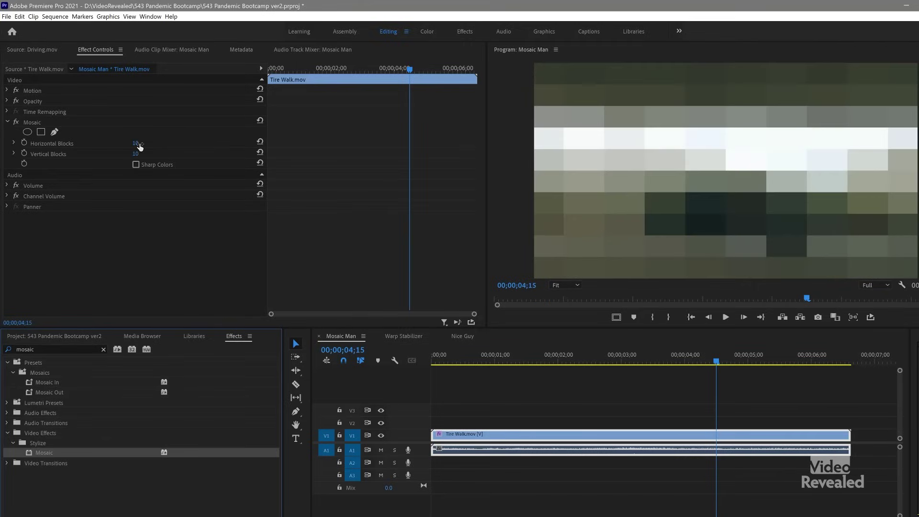
# Step: Set the Mosaic effect's Horizontal Blocks and Vertical Blocks to 50 on Tire Walk.mov
pyautogui.click(136, 143)
pyautogui.write('50')
pyautogui.press('Tab')
pyautogui.write('50')
pyautogui.press('Tab')
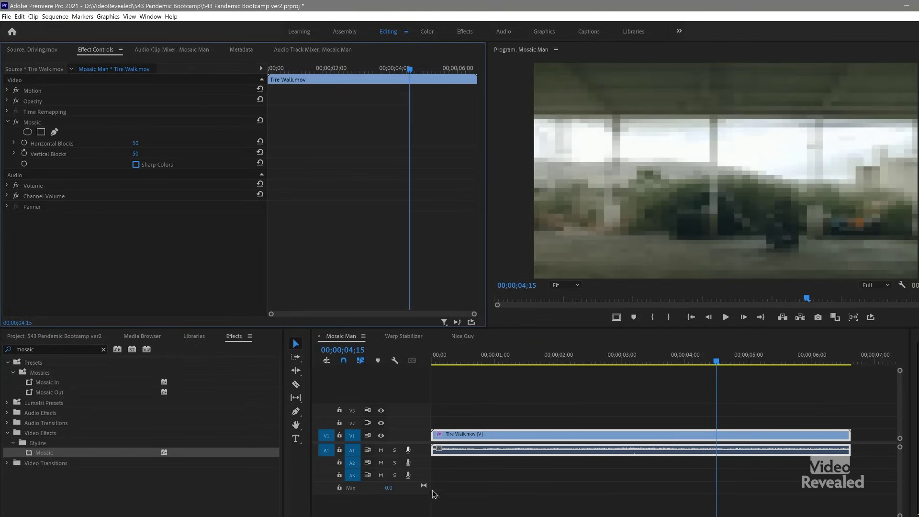
pyautogui.click(486, 436)
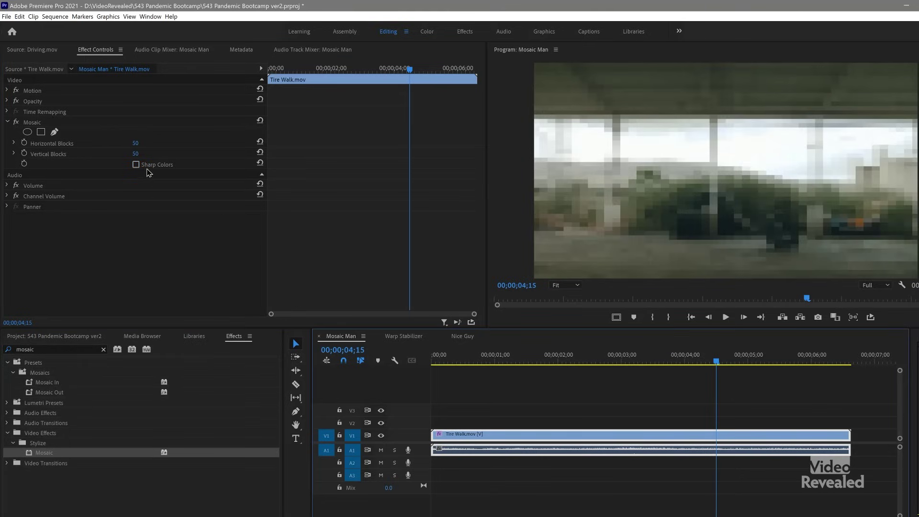
# Step: Add a rectangular mask to the Mosaic effect and, at 00;00;06;15, extend it from beside the tire past the frame's right edge
pyautogui.click(41, 132)
pyautogui.moveTo(695, 174); pyautogui.dragTo(678, 223)
pyautogui.moveTo(667, 367); pyautogui.dragTo(830, 365)
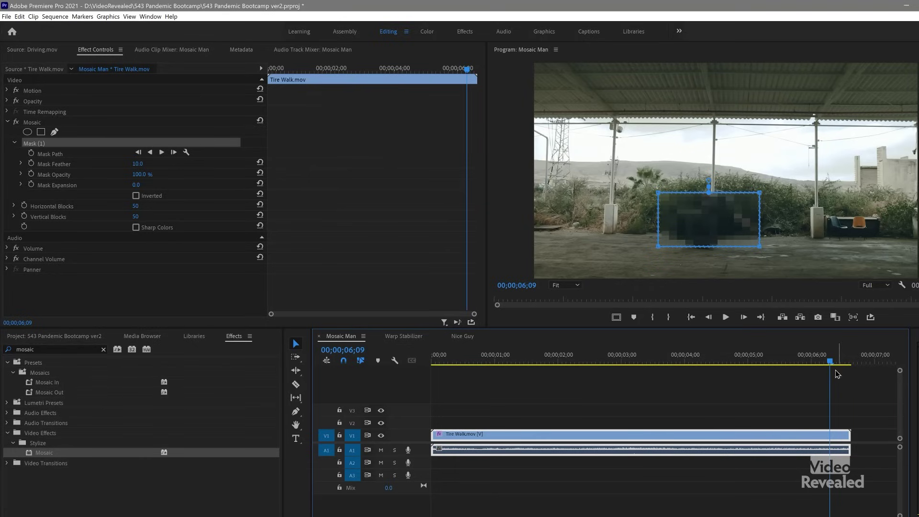
pyautogui.click(843, 363)
pyautogui.moveTo(675, 222); pyautogui.dragTo(722, 220)
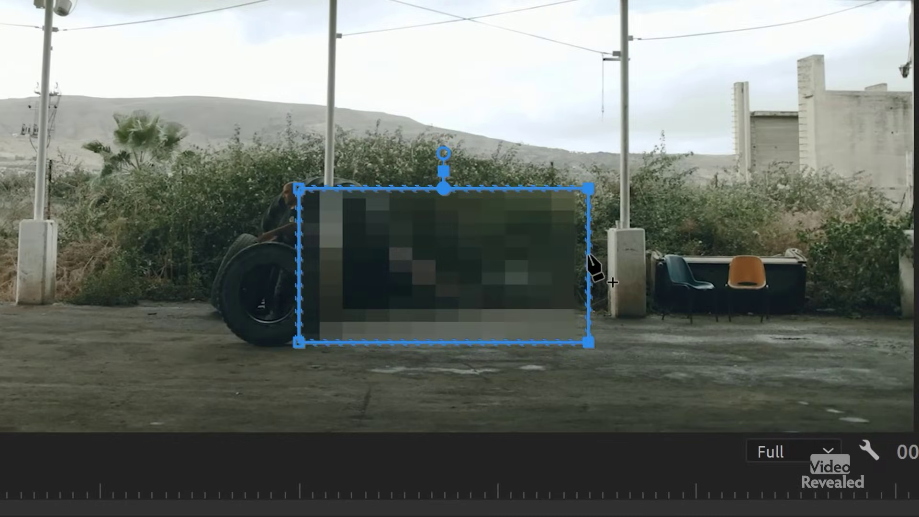
pyautogui.moveTo(732, 135); pyautogui.dragTo(552, 371)
pyautogui.moveTo(591, 341); pyautogui.dragTo(918, 335)
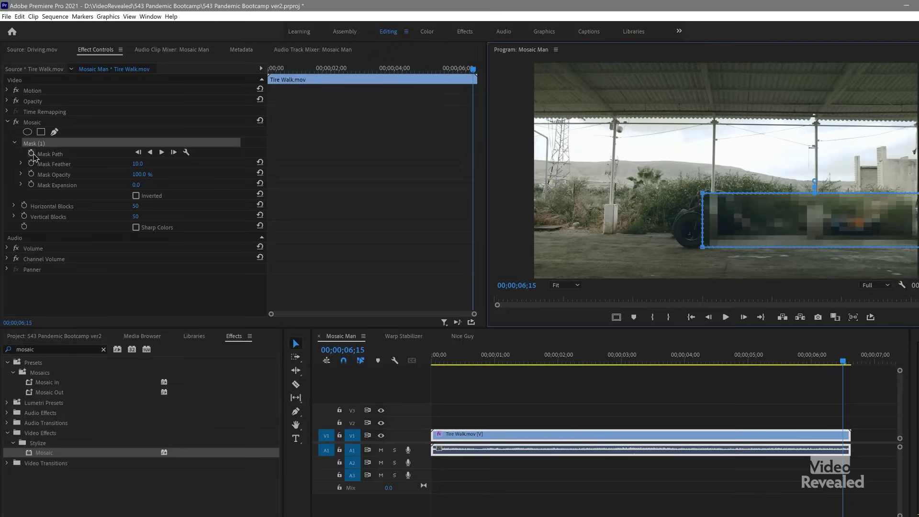
# Step: Start Mask Path keyframing at 00;00;06;15, and shift the mosaic mask slightly right to follow the tire at 00;00;06;06
pyautogui.click(32, 154)
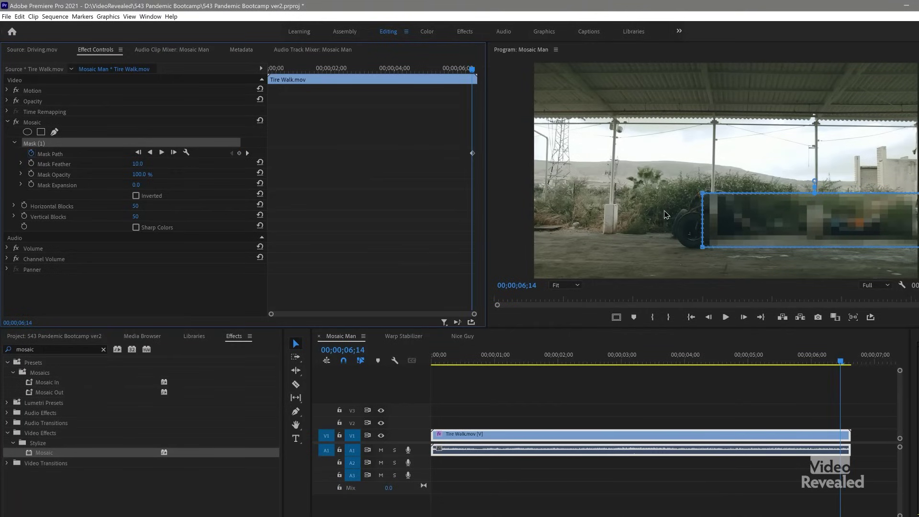
pyautogui.press('Left')
pyautogui.press('Left')
pyautogui.press('Left')
pyautogui.press('Left')
pyautogui.press('Left')
pyautogui.press('Left')
pyautogui.press('Left')
pyautogui.press('Left')
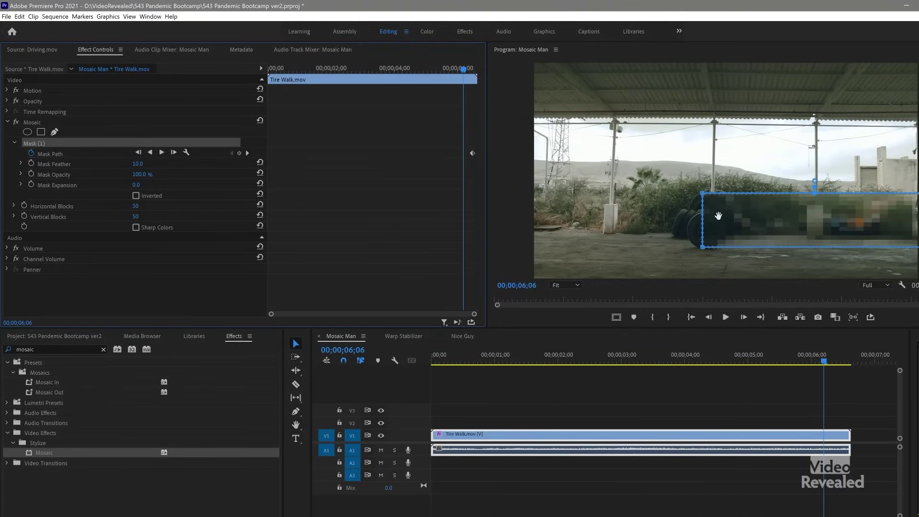
pyautogui.moveTo(719, 216); pyautogui.dragTo(734, 214)
# Step: Add another Mask Path keyframe at 00;00;06;01 by shifting the mosaic mask further right, level with the tire's right edge
pyautogui.press('Left')
pyautogui.press('Left')
pyautogui.press('Left')
pyautogui.press('Left')
pyautogui.press('Left')
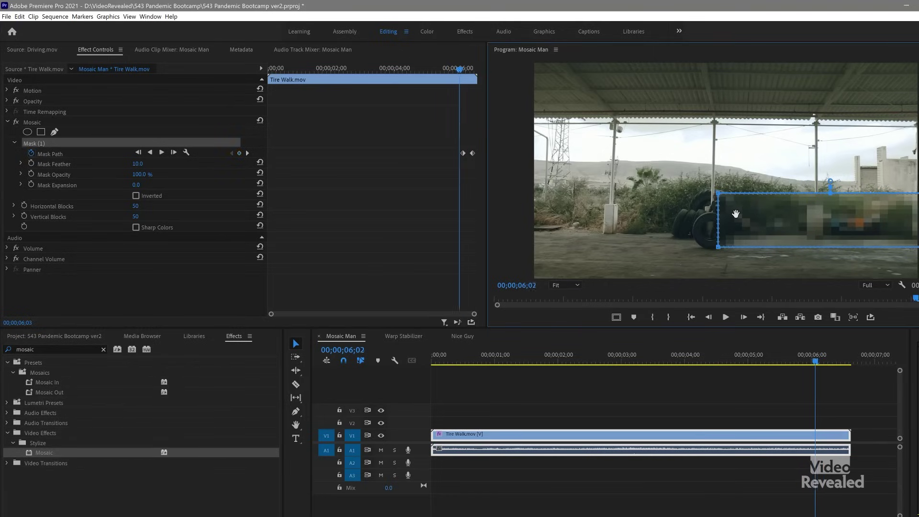
pyautogui.moveTo(745, 216); pyautogui.dragTo(754, 215)
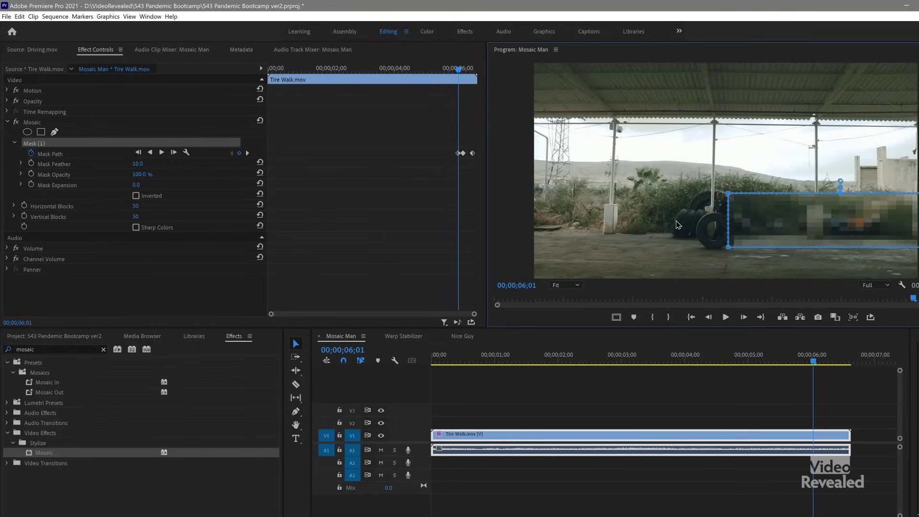
# Step: Maximize the program monitor and step back to 00;00;05;18, shifting the mosaic mask right to stay level with the tire's right edge
pyautogui.press('`')
pyautogui.press('Left')
pyautogui.press('Left')
pyautogui.press('Left')
pyautogui.press('Left')
pyautogui.press('Left')
pyautogui.press('Left')
pyautogui.press('Left')
pyautogui.press('Left')
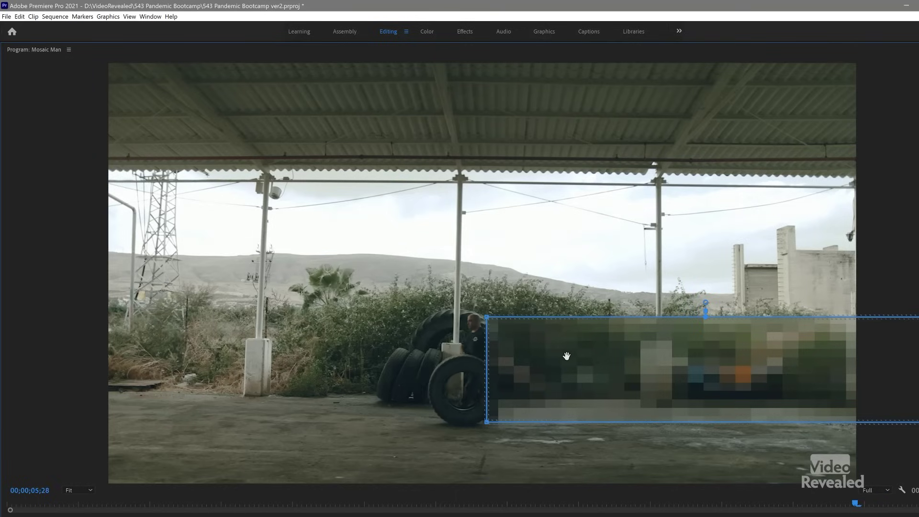
pyautogui.moveTo(577, 369); pyautogui.dragTo(580, 370)
pyautogui.press('Left')
pyautogui.press('Left')
pyautogui.press('Left')
pyautogui.press('Left')
pyautogui.press('Left')
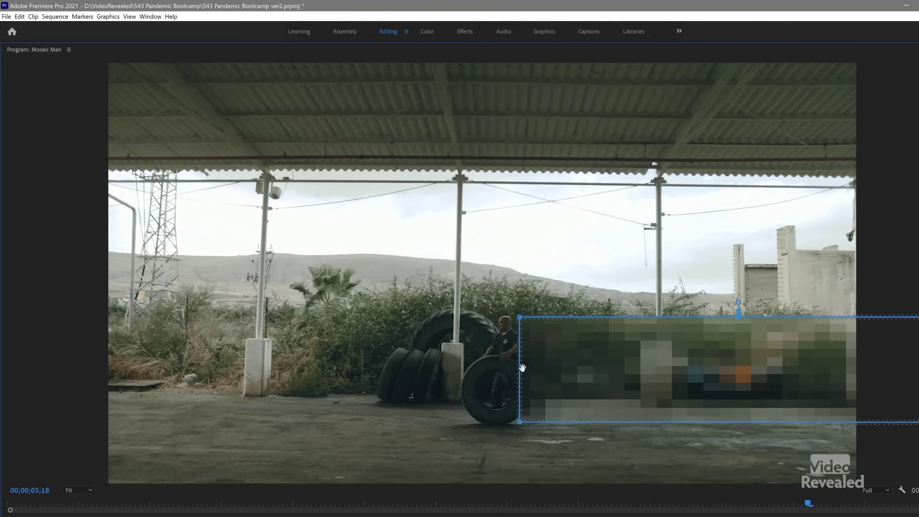
# Step: Step back to 00;00;05;08 and shift the mosaic mask right again to uncover the tire and the man
pyautogui.press('Left')
pyautogui.press('Left')
pyautogui.press('Left')
pyautogui.press('Left')
pyautogui.press('Left')
pyautogui.press('Left')
pyautogui.press('Left')
pyautogui.press('Left')
pyautogui.press('Left')
pyautogui.press('Left')
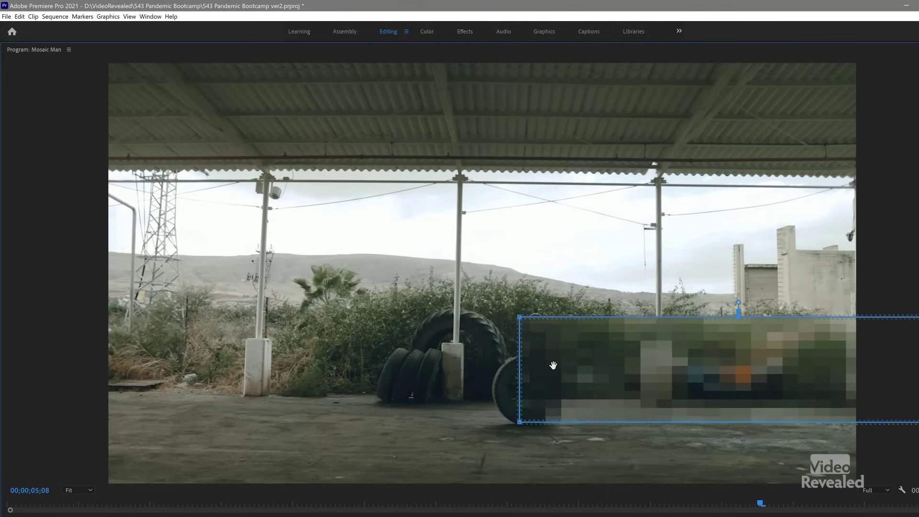
pyautogui.moveTo(553, 367); pyautogui.dragTo(789, 372)
# Step: Keep stepping back along the man's walk and shift the mosaic mask right until its left edge reaches the frame's right edge
pyautogui.press('Left')
pyautogui.press('Left')
pyautogui.press('Left')
pyautogui.press('Left')
pyautogui.press('Left')
pyautogui.press('Left')
pyautogui.press('Left')
pyautogui.press('Left')
pyautogui.press('Left')
pyautogui.press('Left')
pyautogui.press('Left')
pyautogui.press('Left')
pyautogui.press('Left')
pyautogui.press('Left')
pyautogui.press('Left')
pyautogui.press('Left')
pyautogui.press('Left')
pyautogui.press('Left')
pyautogui.press('Left')
pyautogui.press('Left')
pyautogui.press('Left')
pyautogui.press('Left')
pyautogui.press('Left')
pyautogui.press('Left')
pyautogui.press('Left')
pyautogui.press('Left')
pyautogui.press('Left')
pyautogui.press('Left')
pyautogui.press('Left')
pyautogui.press('Left')
pyautogui.press('Left')
pyautogui.press('Left')
pyautogui.press('Left')
pyautogui.press('Left')
pyautogui.press('Left')
pyautogui.press('Left')
pyautogui.press('Left')
pyautogui.press('Left')
pyautogui.press('Left')
pyautogui.press('Left')
pyautogui.press('Left')
pyautogui.press('Left')
pyautogui.press('Left')
pyautogui.press('Left')
pyautogui.press('Left')
pyautogui.press('Left')
pyautogui.press('Left')
pyautogui.press('Left')
pyautogui.press('Left')
pyautogui.press('Left')
pyautogui.press('Left')
pyautogui.press('Left')
pyautogui.press('Left')
pyautogui.press('Left')
pyautogui.press('Left')
pyautogui.press('Left')
pyautogui.press('Left')
pyautogui.press('Left')
pyautogui.press('Left')
pyautogui.press('Left')
pyautogui.press('Left')
pyautogui.press('Left')
pyautogui.press('Left')
pyautogui.press('Left')
pyautogui.press('Left')
pyautogui.press('Left')
pyautogui.press('Left')
pyautogui.press('Left')
pyautogui.press('Left')
pyautogui.press('Left')
pyautogui.press('Left')
pyautogui.press('Left')
pyautogui.press('Left')
pyautogui.press('Left')
pyautogui.moveTo(795, 372); pyautogui.dragTo(870, 373)
# Step: Step back to 00;00;01;11 with the mosaic mask fully beyond the frame's right edge, and restore the normal panel layout
pyautogui.press('Left')
pyautogui.press('Left')
pyautogui.press('Left')
pyautogui.press('Left')
pyautogui.press('Left')
pyautogui.press('Left')
pyautogui.press('Left')
pyautogui.press('Left')
pyautogui.press('Left')
pyautogui.press('Left')
pyautogui.press('Left')
pyautogui.press('Left')
pyautogui.press('Left')
pyautogui.press('Left')
pyautogui.press('Left')
pyautogui.press('Left')
pyautogui.press('Left')
pyautogui.press('Left')
pyautogui.press('Left')
pyautogui.press('Left')
pyautogui.press('Left')
pyautogui.press('Left')
pyautogui.press('Left')
pyautogui.press('Left')
pyautogui.press('Left')
pyautogui.press('Left')
pyautogui.press('Left')
pyautogui.press('Left')
pyautogui.press('Left')
pyautogui.press('Left')
pyautogui.press('Left')
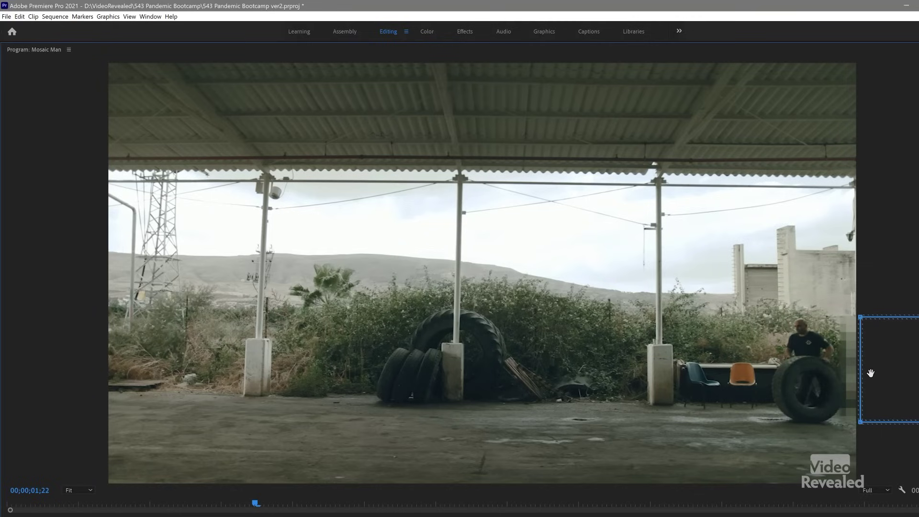
pyautogui.press('Left')
pyautogui.press('Left')
pyautogui.press('Left')
pyautogui.press('Left')
pyautogui.press('Left')
pyautogui.press('Left')
pyautogui.press('Left')
pyautogui.press('Left')
pyautogui.press('Left')
pyautogui.press('Left')
pyautogui.press('Left')
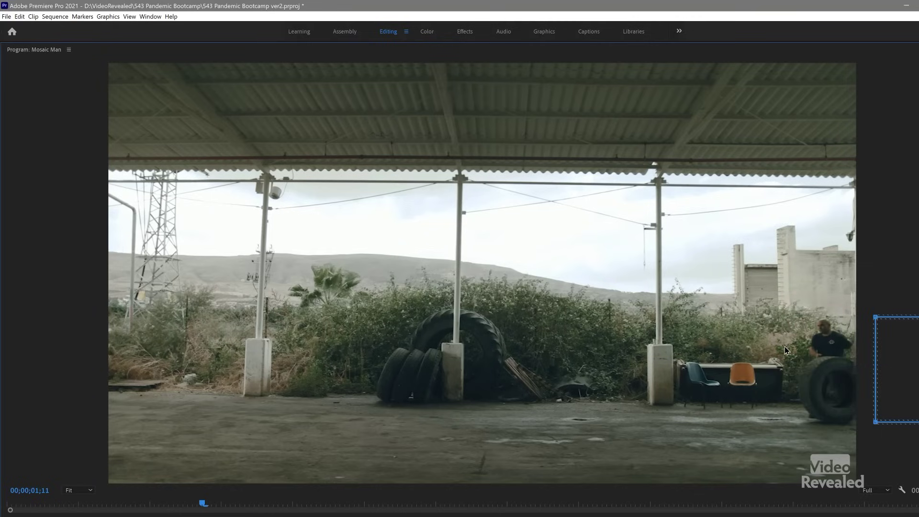
pyautogui.press('`')
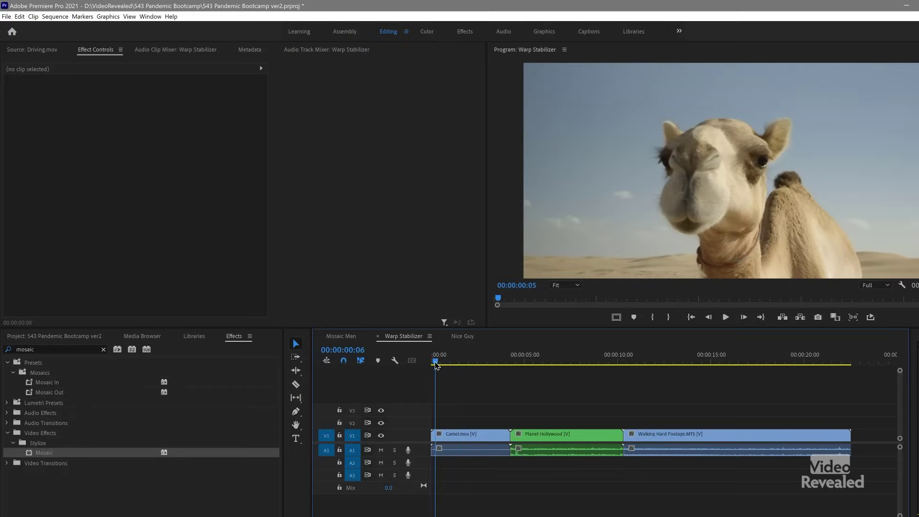
# Step: Play the opening of Camel.mov in the Warp Stabilizer sequence to examine its camera shake
pyautogui.press('space')
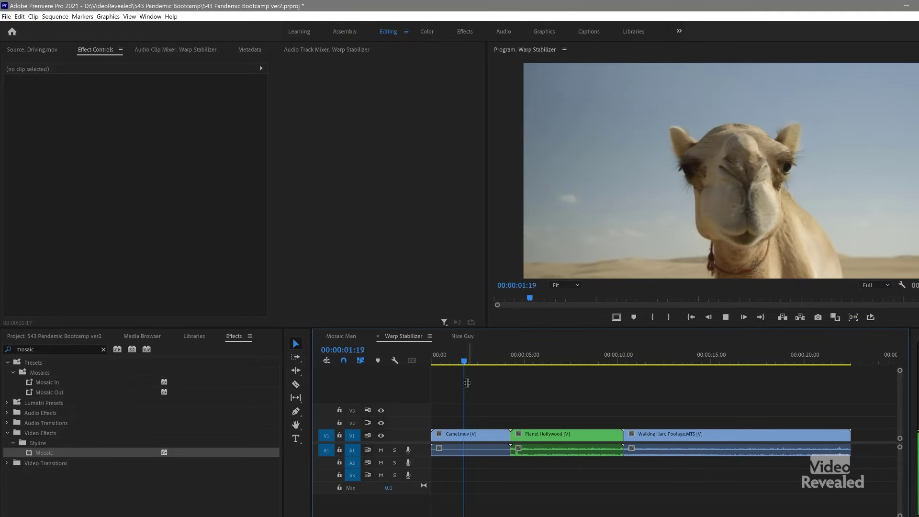
pyautogui.press('space')
pyautogui.moveTo(468, 362); pyautogui.dragTo(405, 371)
pyautogui.press('space')
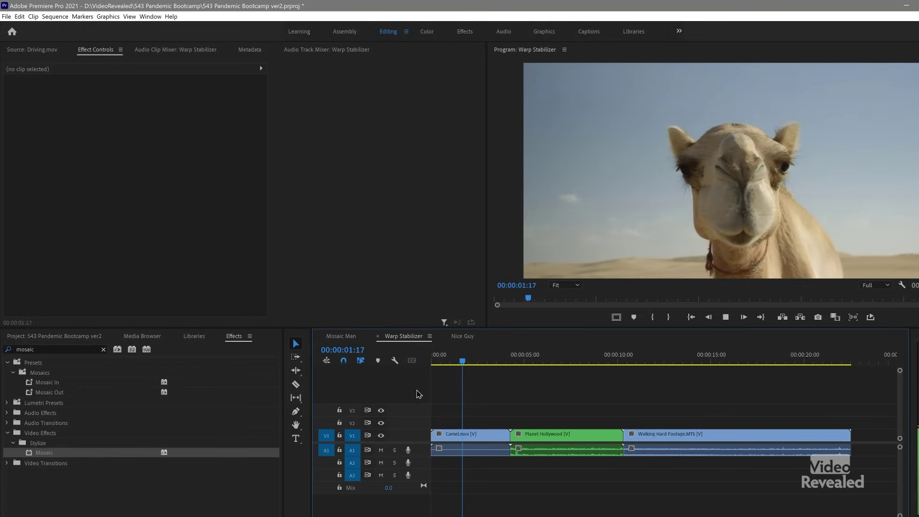
pyautogui.press('space')
# Step: Find the Warp Stabilizer effect by searching for "warp st" and apply it to Camel.mov
pyautogui.click(471, 436)
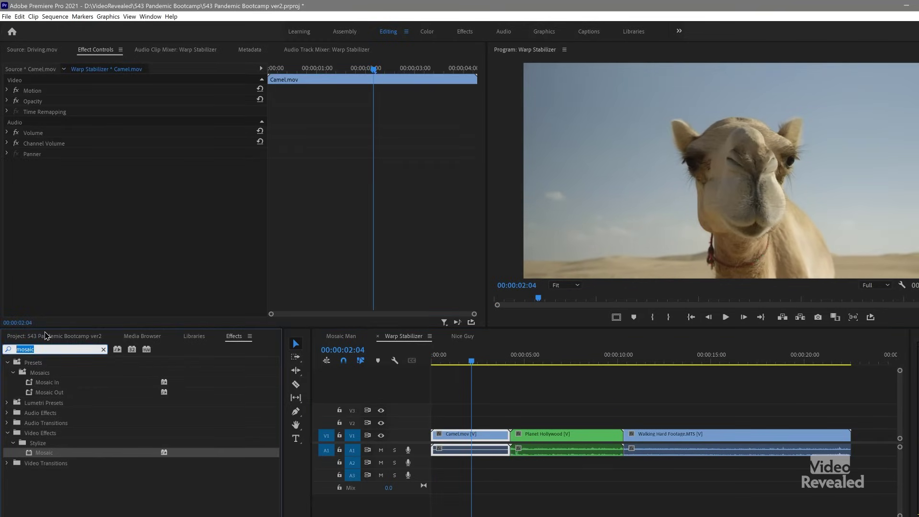
pyautogui.write('warp')
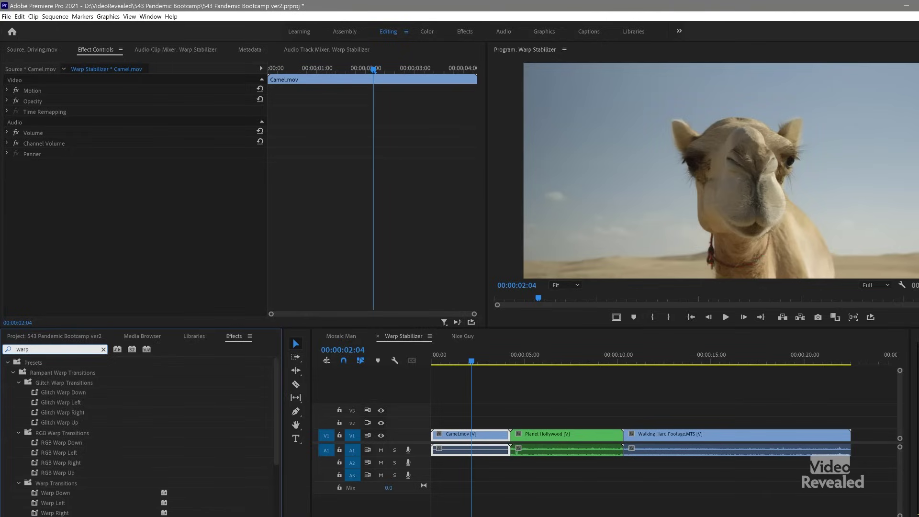
pyautogui.write(' st')
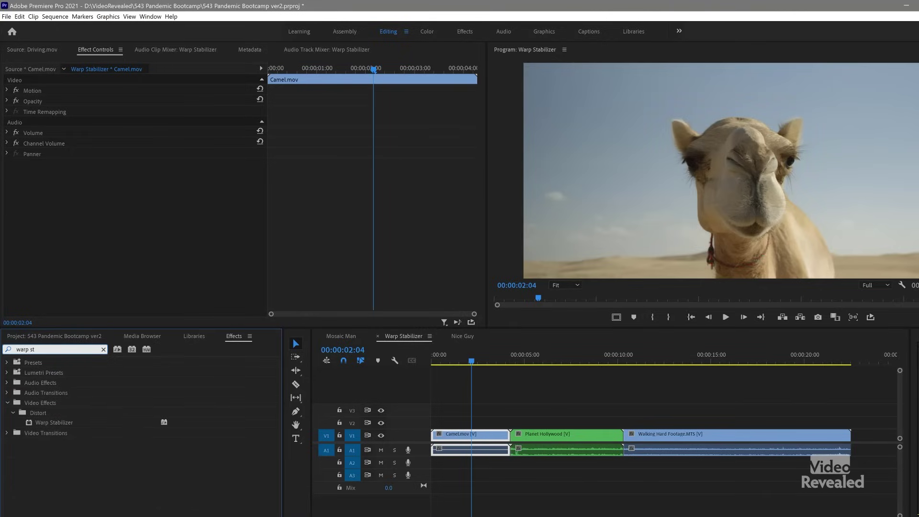
pyautogui.doubleClick(50, 423)
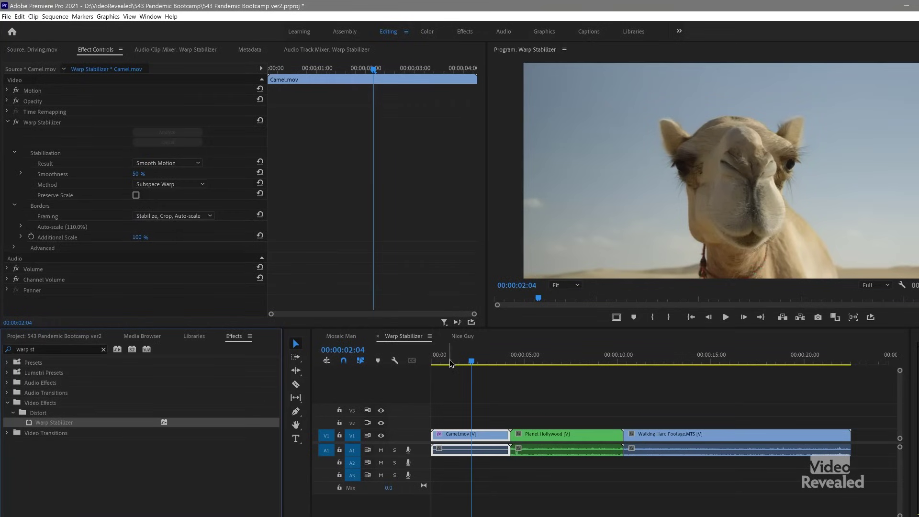
# Step: Play Camel.mov from the start with Warp Stabilizer on and off to compare the motion, leaving the effect enabled
pyautogui.press('Home')
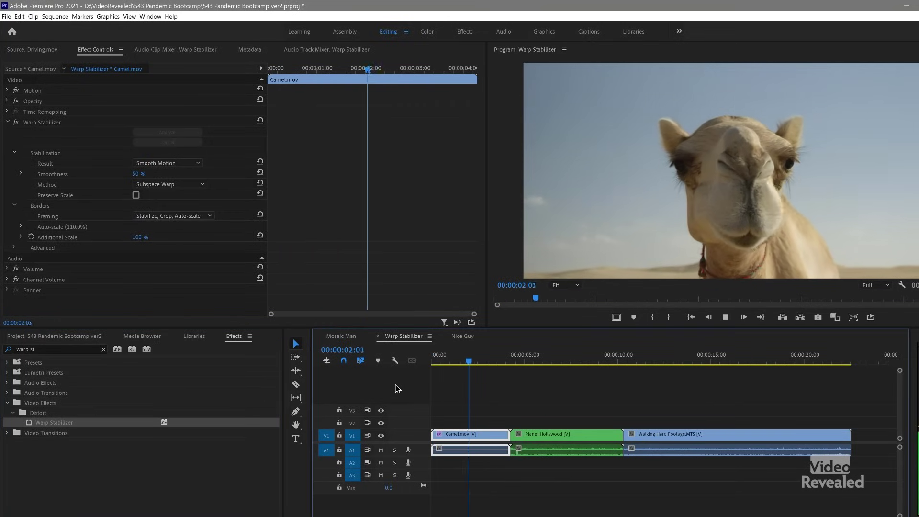
pyautogui.click(15, 122)
pyautogui.click(444, 359)
pyautogui.press('space')
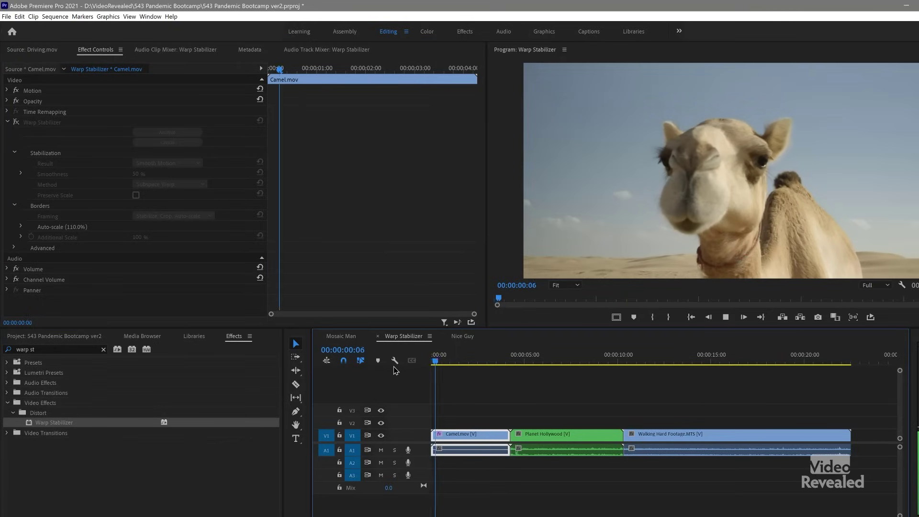
pyautogui.click(16, 122)
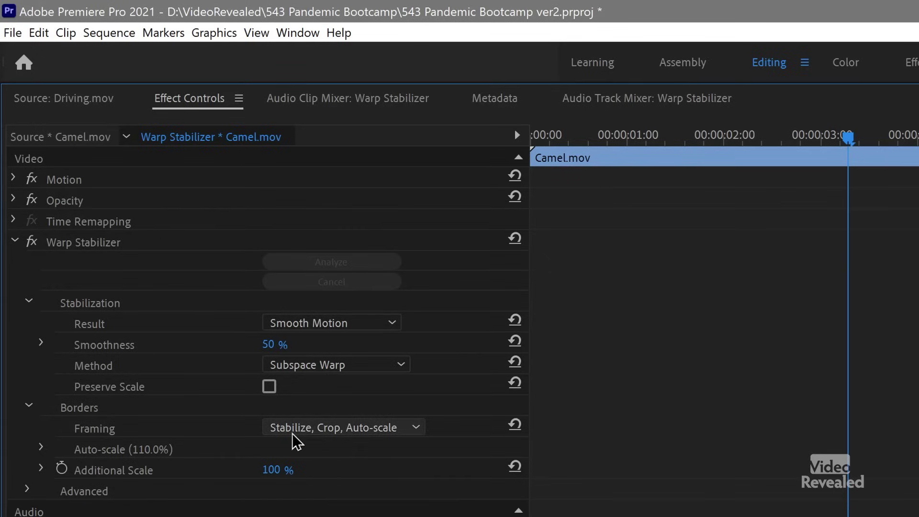
# Step: Set the Warp Stabilizer's Framing on Camel.mov to Stabilize, Crop
pyautogui.click(379, 433)
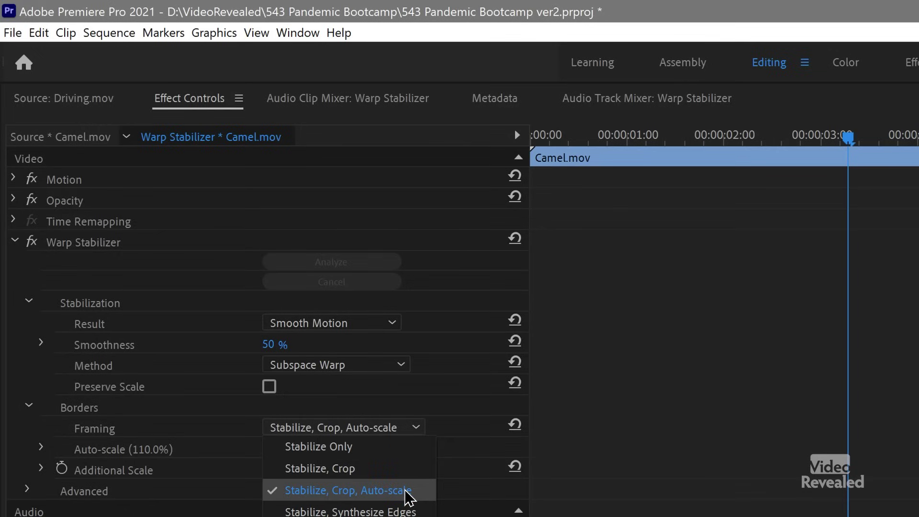
pyautogui.click(383, 469)
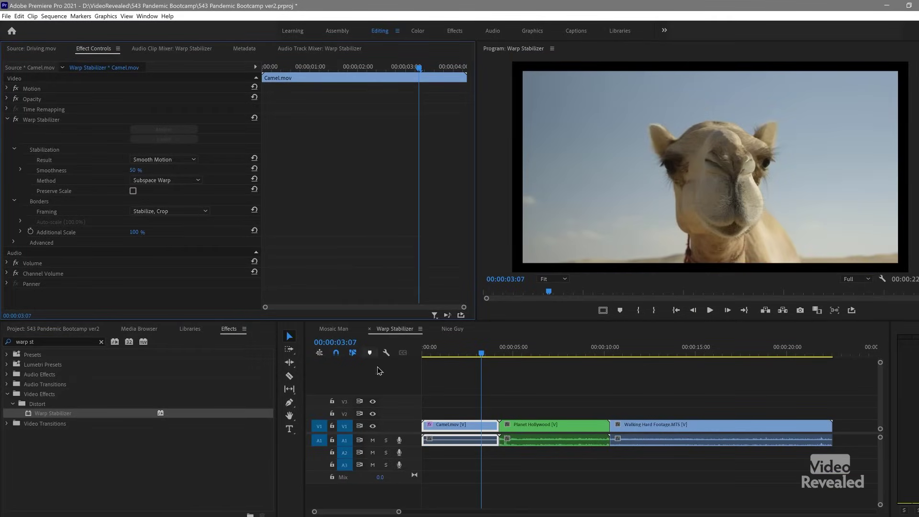
# Step: Set the Warp Stabilizer's Framing on Camel.mov to Stabilize Only, playing the clip from the start before and after the change
pyautogui.moveTo(444, 353); pyautogui.dragTo(404, 358)
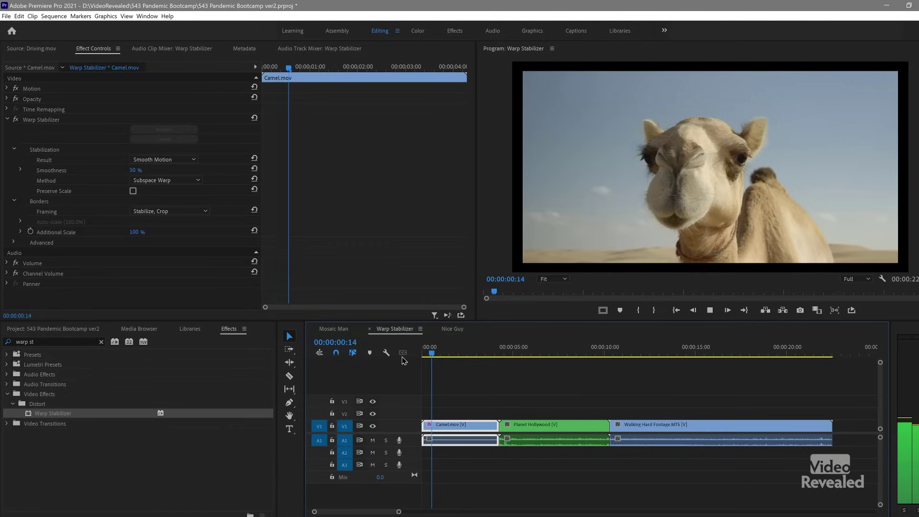
pyautogui.press('space')
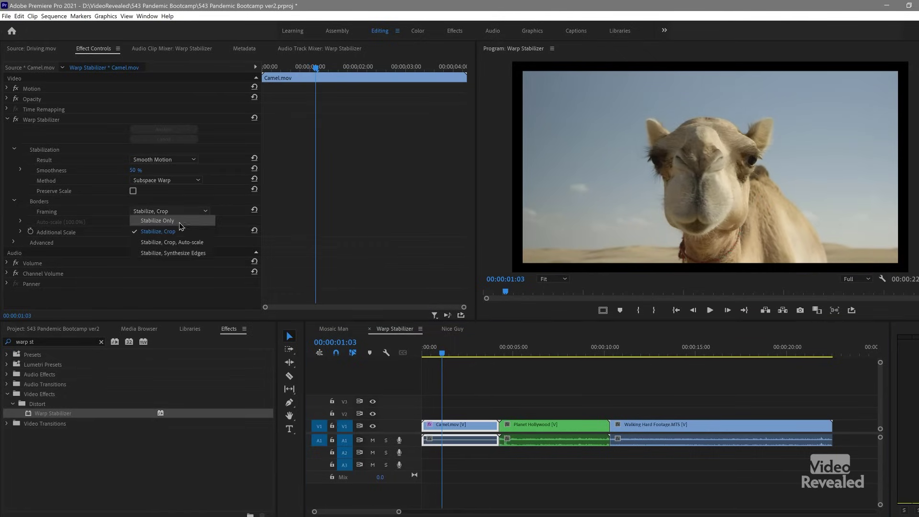
pyautogui.click(158, 221)
pyautogui.moveTo(442, 355); pyautogui.dragTo(401, 361)
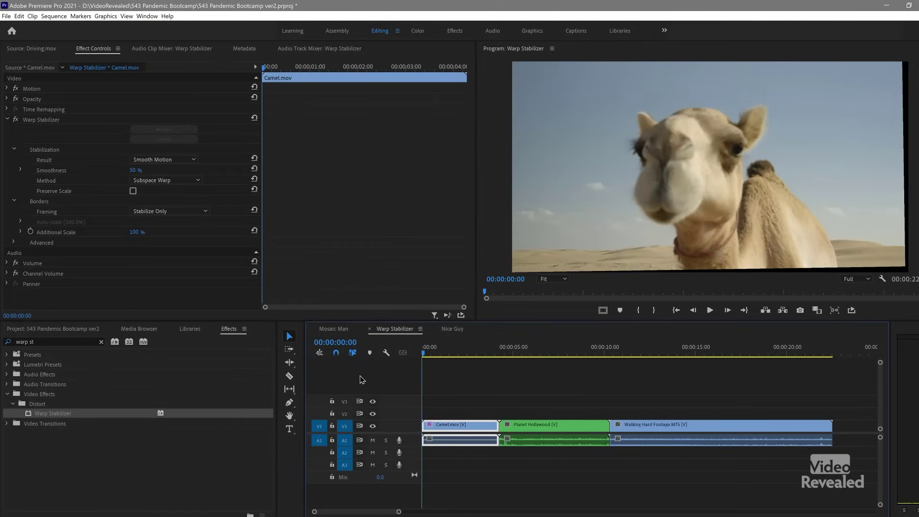
pyautogui.press('space')
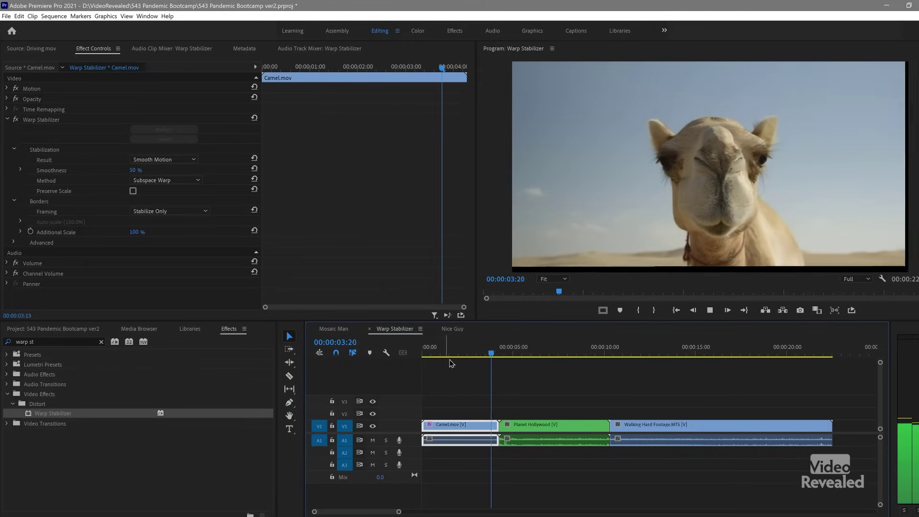
pyautogui.moveTo(450, 363); pyautogui.dragTo(420, 364)
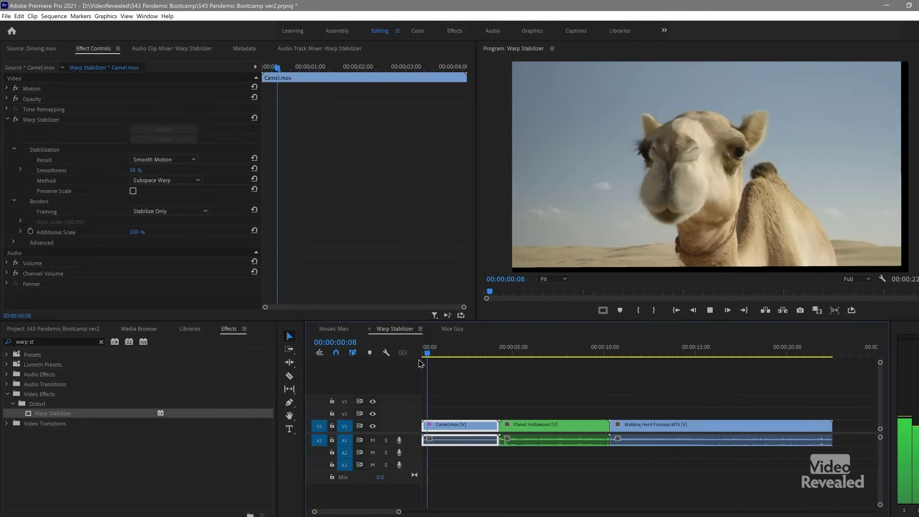
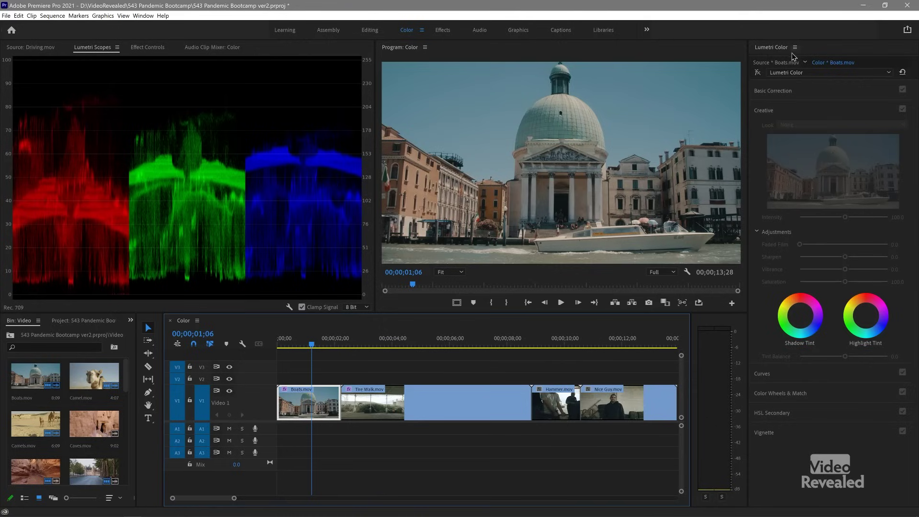
# Step: Select Boats.mov in the Color sequence and expand only the Basic Correction section of Lumetri Color
pyautogui.click(777, 52)
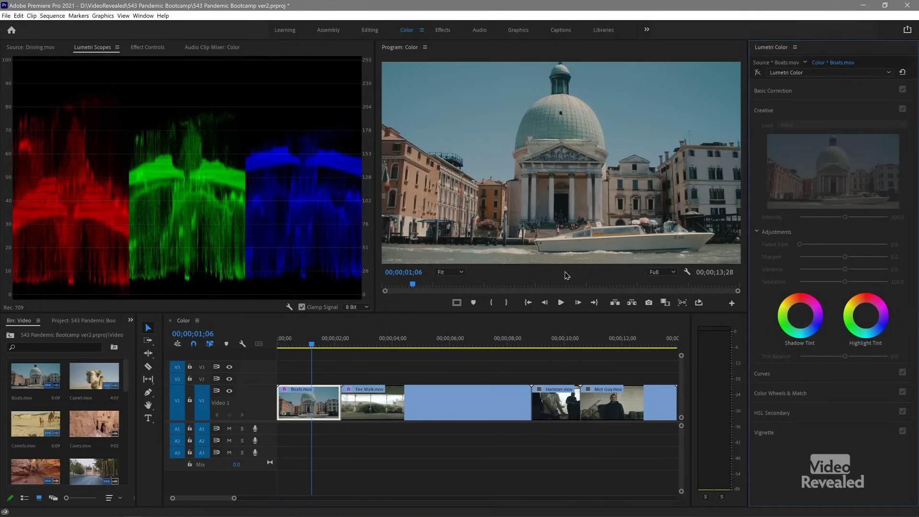
pyautogui.click(324, 402)
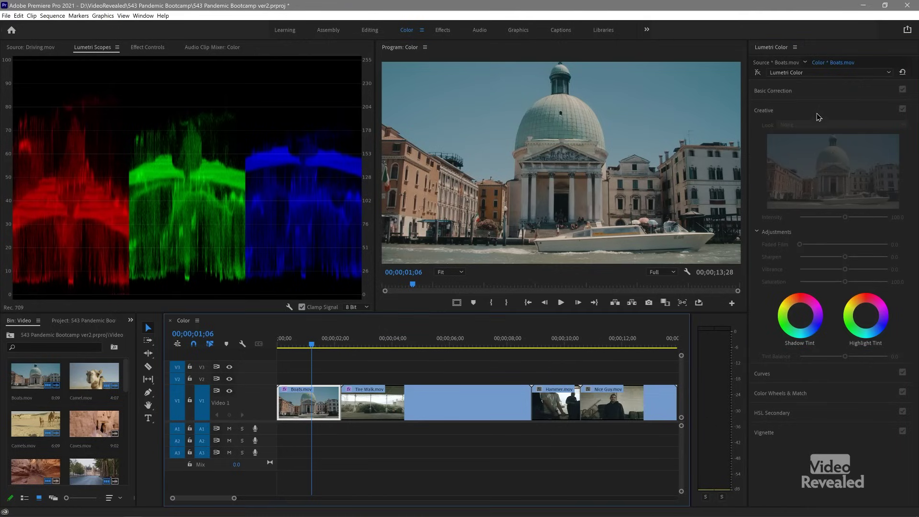
pyautogui.click(764, 113)
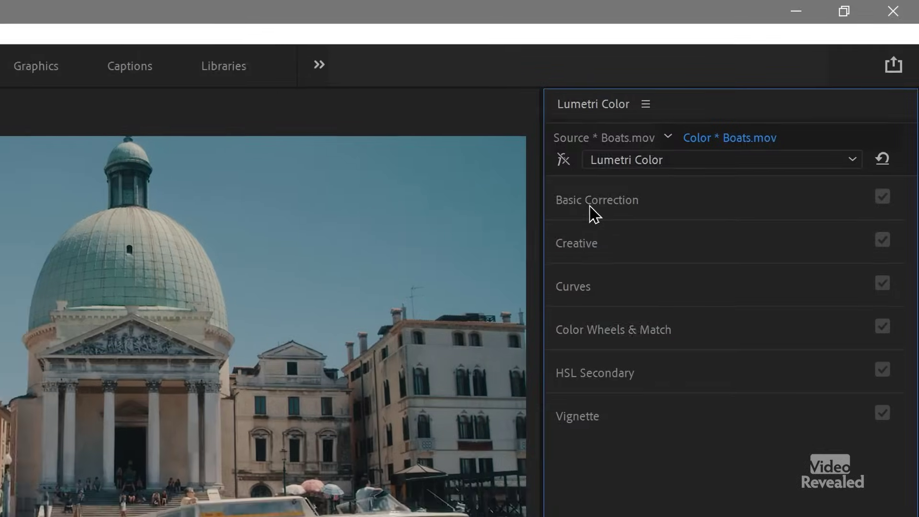
pyautogui.click(552, 166)
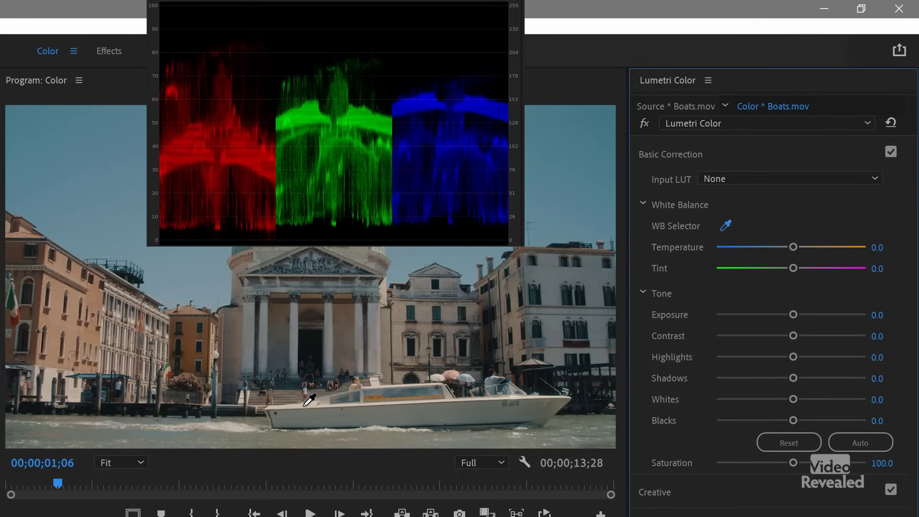
# Step: White-balance Boats.mov by sampling the boat's white hull, and compare the picture with Lumetri Color switched off and on
pyautogui.click(305, 405)
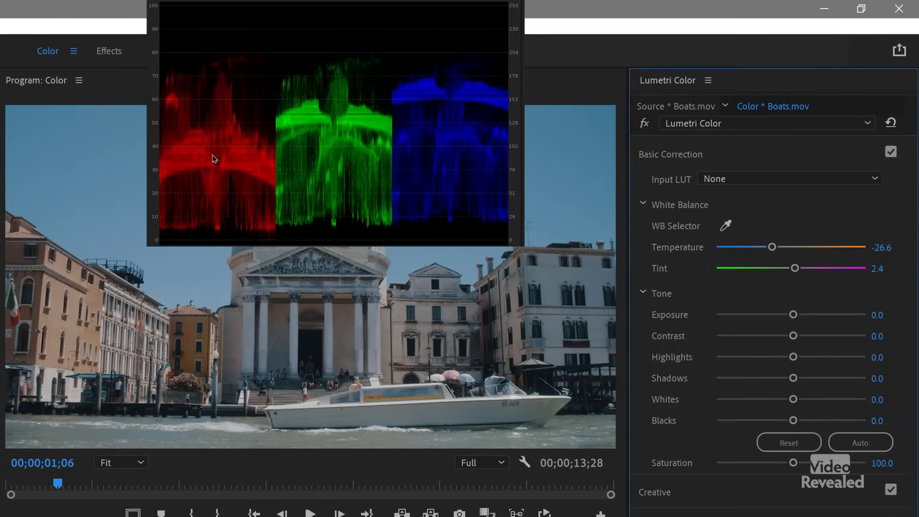
pyautogui.click(645, 124)
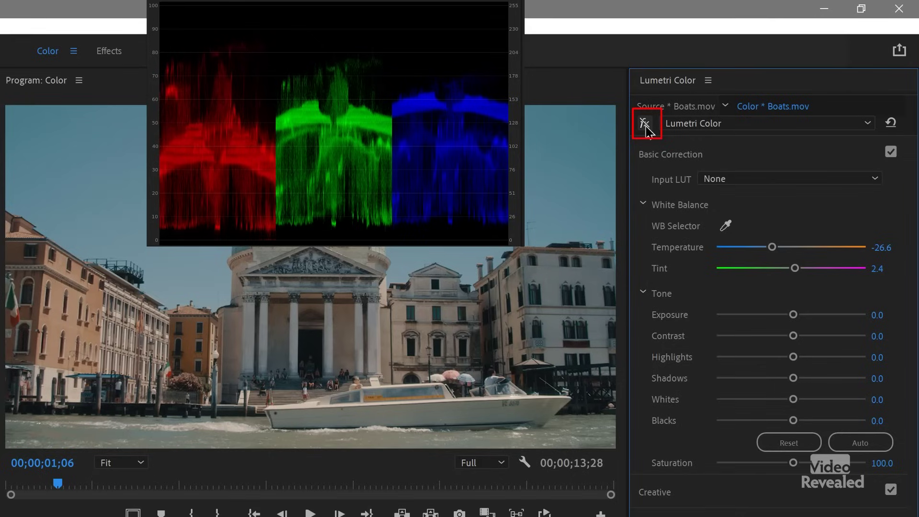
pyautogui.click(646, 127)
pyautogui.click(646, 127)
pyautogui.click(646, 127)
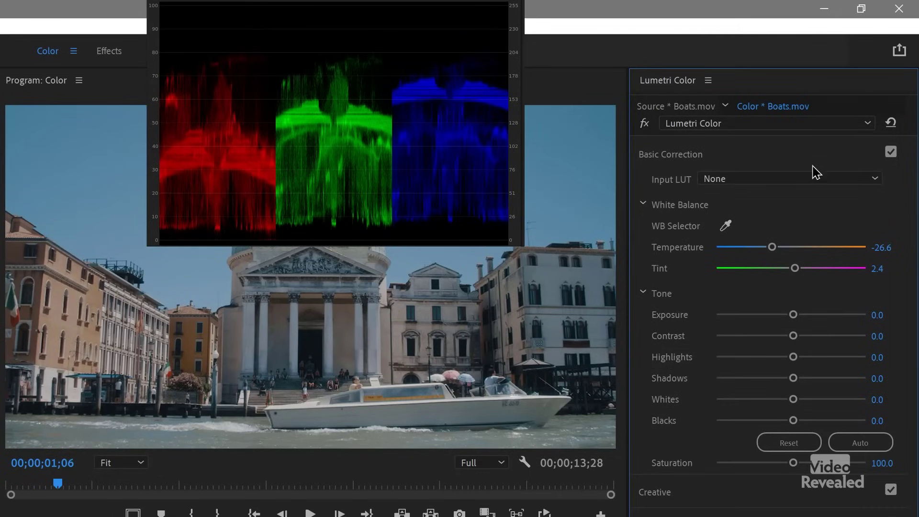
# Step: Reset Lumetri Color on Boats.mov and try cooler and warmer Temperature values of -49.2, -4.9 and 54.6
pyautogui.click(892, 124)
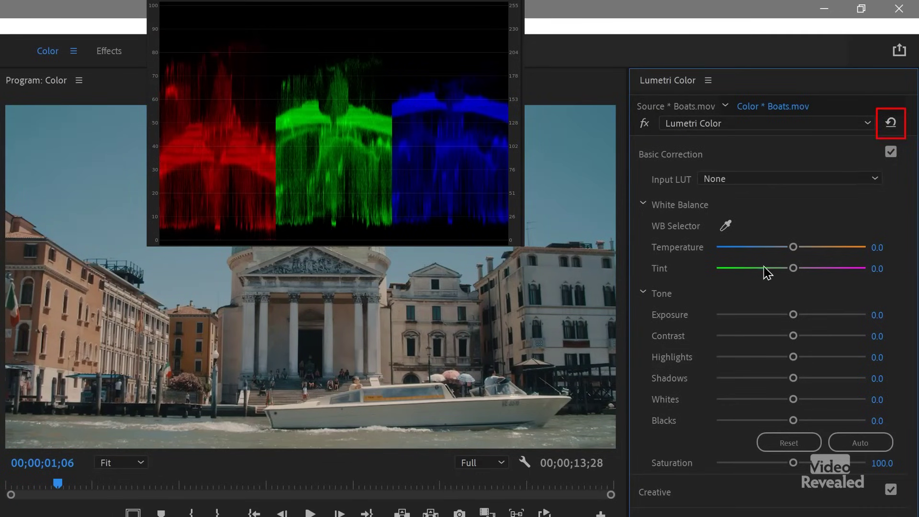
pyautogui.moveTo(794, 251); pyautogui.dragTo(753, 258)
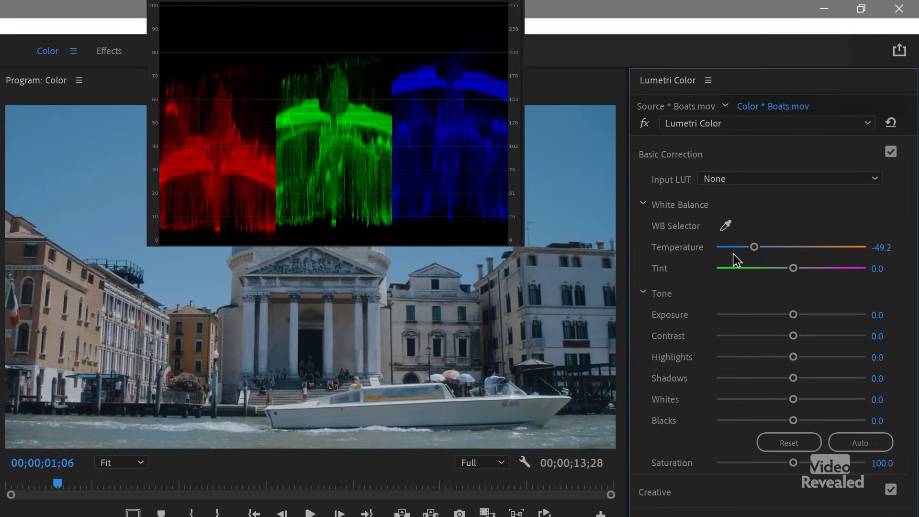
pyautogui.moveTo(748, 255); pyautogui.dragTo(789, 255)
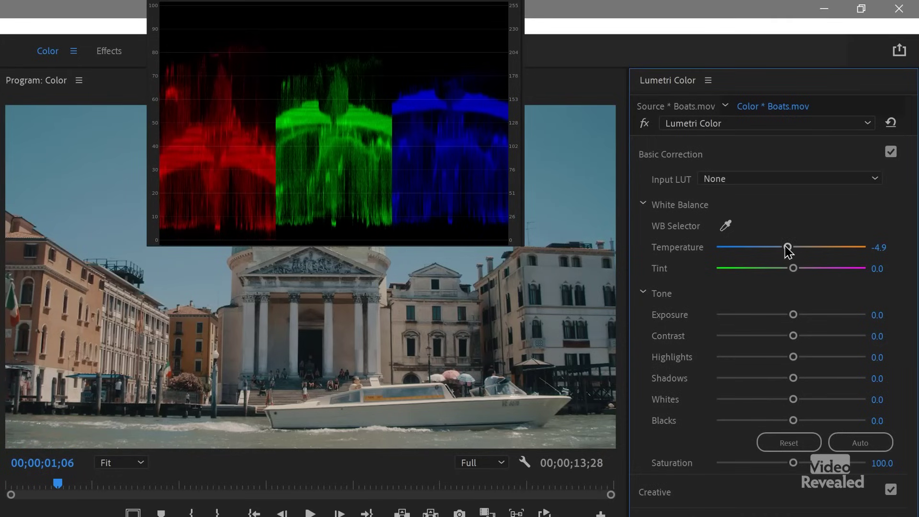
pyautogui.moveTo(787, 247); pyautogui.dragTo(834, 258)
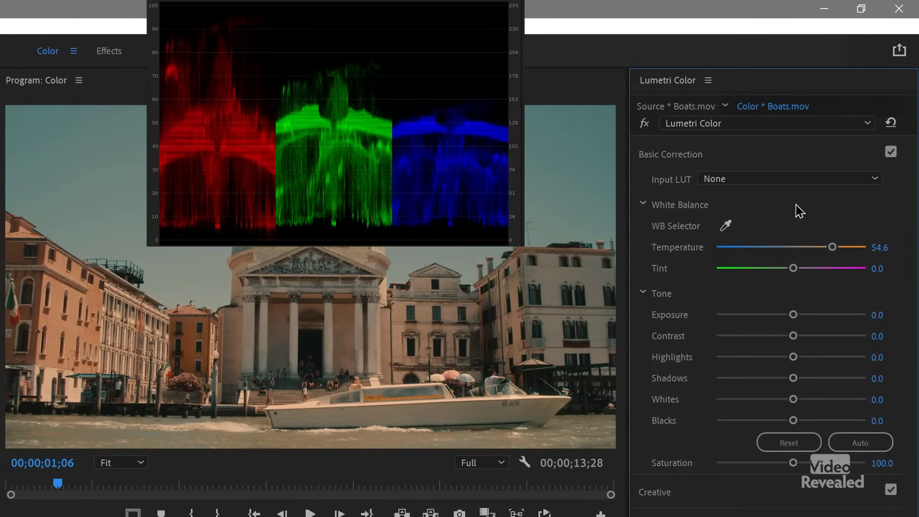
pyautogui.moveTo(832, 247); pyautogui.dragTo(805, 270)
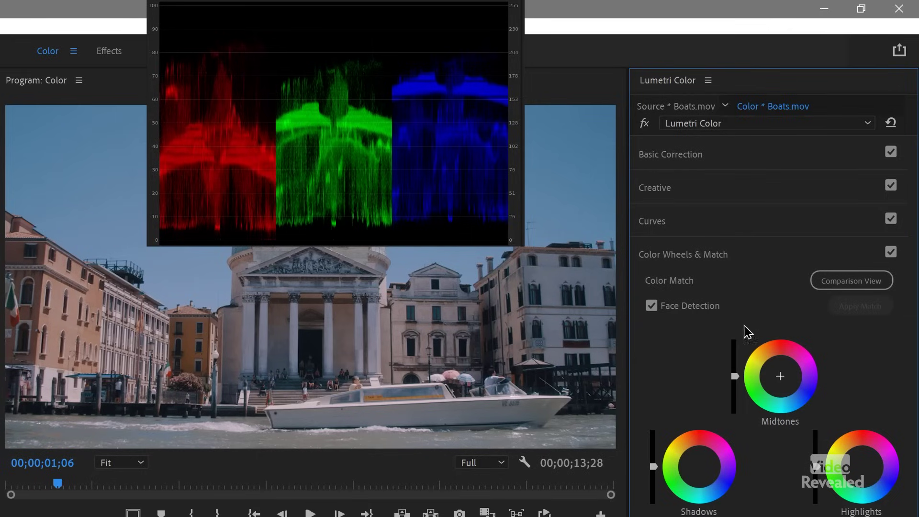
# Step: Set Boats.mov's Temperature to -3.8, Tint to 7.0 and Exposure to 0.9, and compare with Lumetri Color switched off and on
pyautogui.click(688, 155)
pyautogui.moveTo(768, 251); pyautogui.dragTo(797, 268)
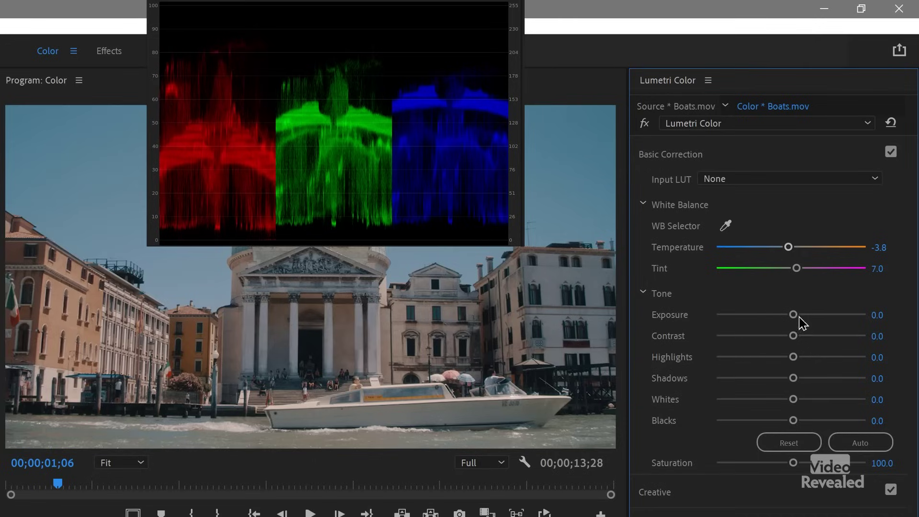
pyautogui.moveTo(799, 316)
pyautogui.mouseDown()
pyautogui.moveTo(850, 317)
pyautogui.moveTo(793, 317)
pyautogui.moveTo(805, 317)
pyautogui.mouseUp()
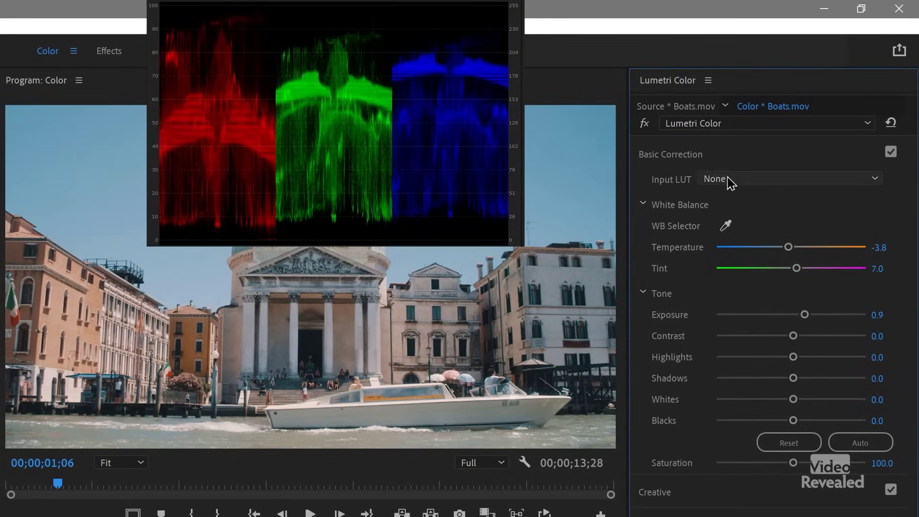
pyautogui.click(645, 123)
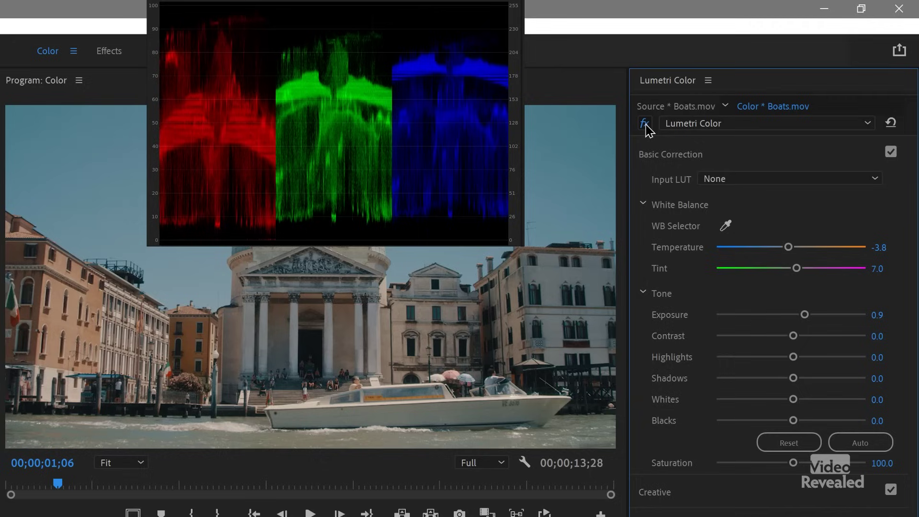
pyautogui.click(645, 124)
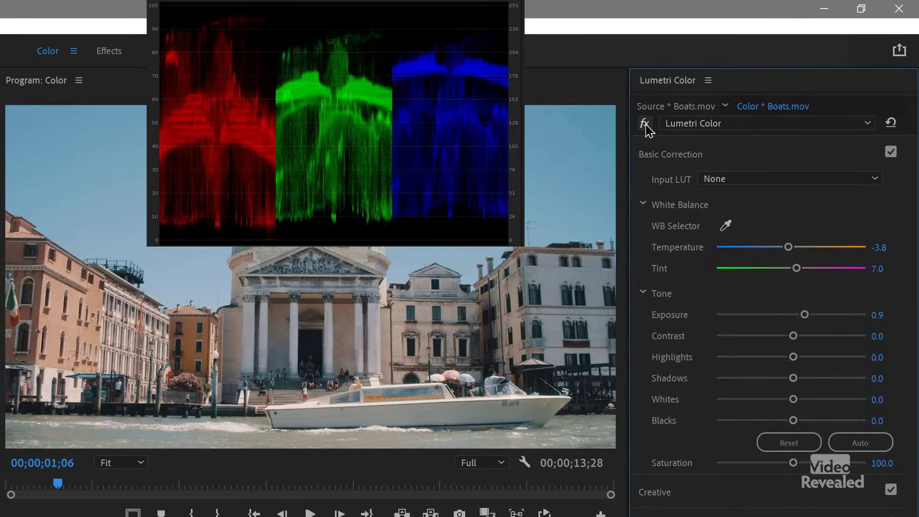
# Step: Adjust the tone of Boats.mov with Contrast 0.0, Highlights 16.8, Shadows -29.7, Whites -0.5 and Blacks -1.6
pyautogui.moveTo(795, 340)
pyautogui.mouseDown()
pyautogui.moveTo(862, 339)
pyautogui.moveTo(764, 340)
pyautogui.moveTo(814, 338)
pyautogui.moveTo(769, 343)
pyautogui.moveTo(810, 345)
pyautogui.moveTo(801, 341)
pyautogui.mouseUp()
pyautogui.doubleClick(800, 339)
pyautogui.moveTo(794, 357)
pyautogui.mouseDown()
pyautogui.moveTo(822, 355)
pyautogui.moveTo(804, 358)
pyautogui.mouseUp()
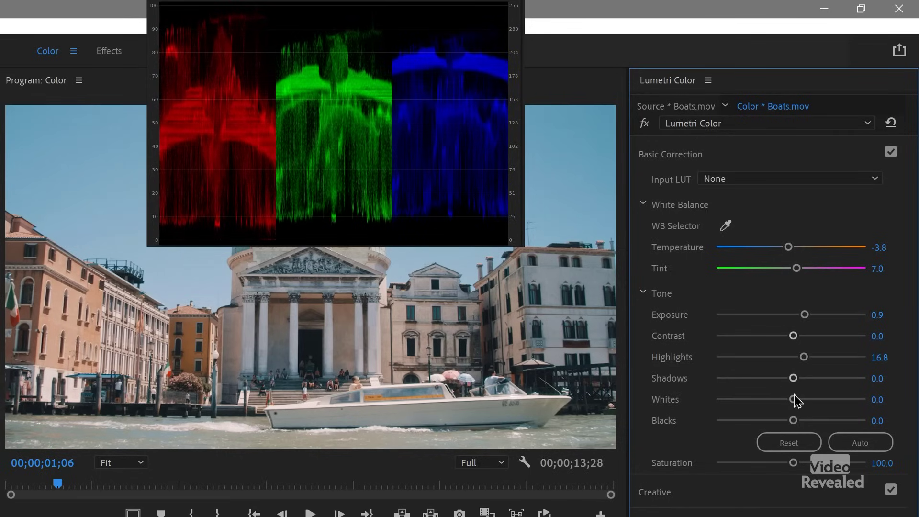
pyautogui.moveTo(795, 400)
pyautogui.mouseDown()
pyautogui.moveTo(872, 397)
pyautogui.moveTo(781, 405)
pyautogui.moveTo(798, 405)
pyautogui.moveTo(790, 406)
pyautogui.mouseUp()
pyautogui.moveTo(790, 406); pyautogui.dragTo(791, 406)
pyautogui.moveTo(792, 379); pyautogui.dragTo(770, 379)
pyautogui.moveTo(793, 421)
pyautogui.mouseDown()
pyautogui.moveTo(780, 421)
pyautogui.moveTo(789, 421)
pyautogui.mouseUp()
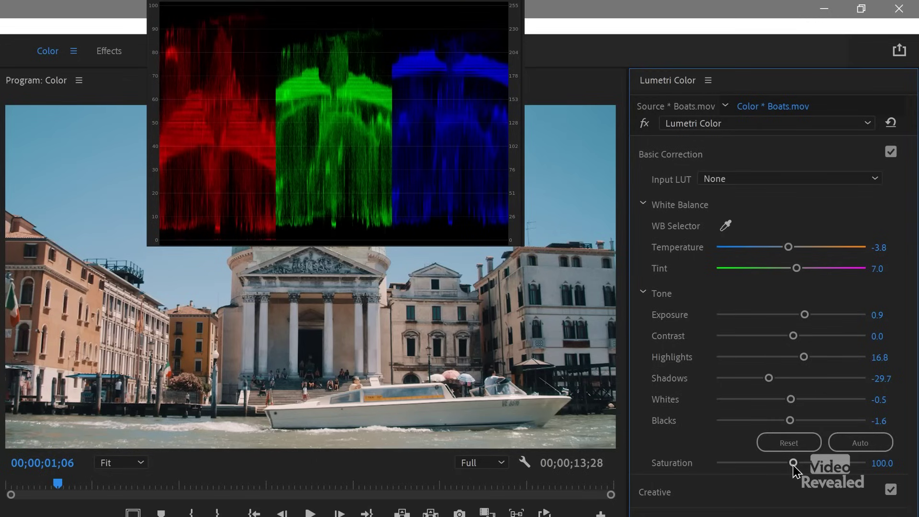
# Step: Set the Saturation of Boats.mov to 80.0 and compare with Lumetri Color off and on, leaving the effect enabled
pyautogui.scroll(4, 794, 467)
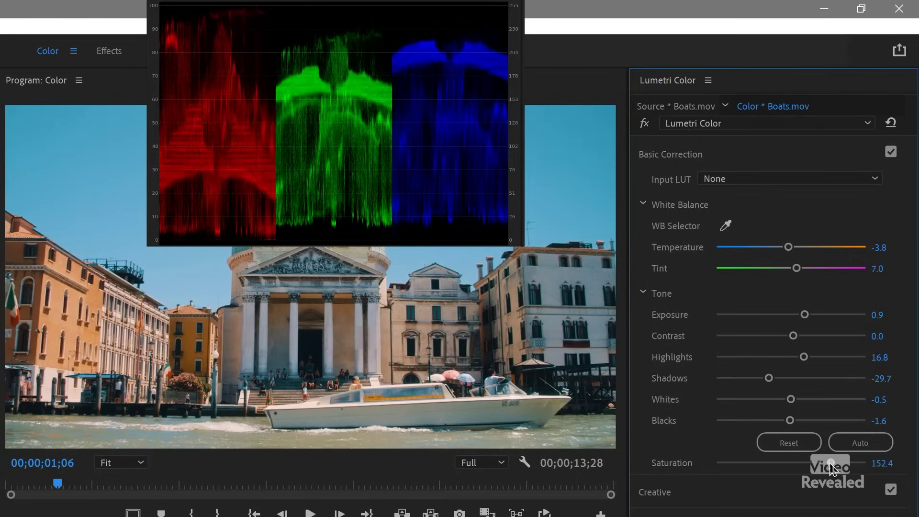
pyautogui.moveTo(794, 467)
pyautogui.mouseDown()
pyautogui.moveTo(757, 465)
pyautogui.moveTo(777, 464)
pyautogui.mouseUp()
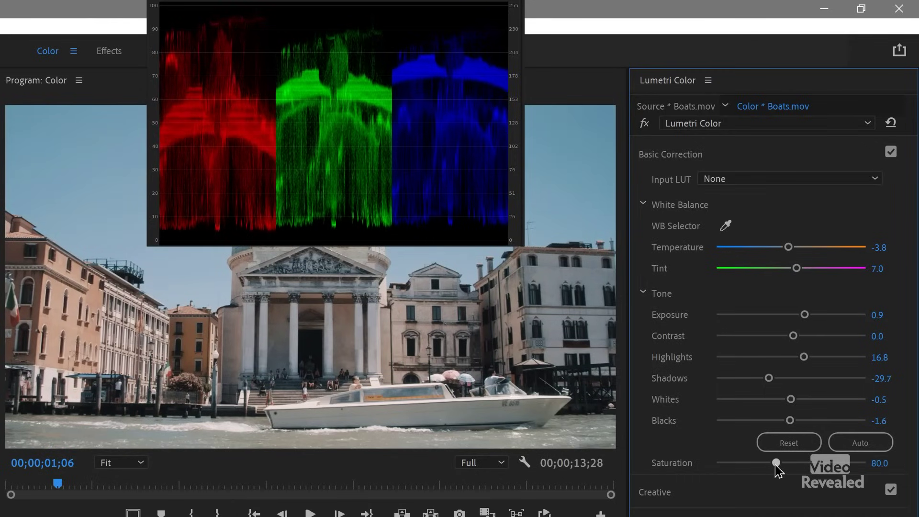
pyautogui.click(645, 124)
pyautogui.click(645, 124)
pyautogui.click(645, 125)
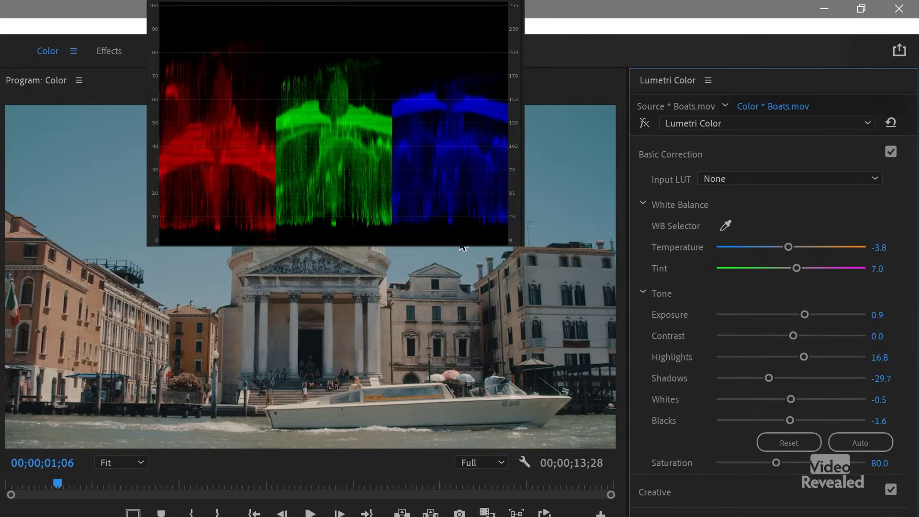
pyautogui.click(645, 125)
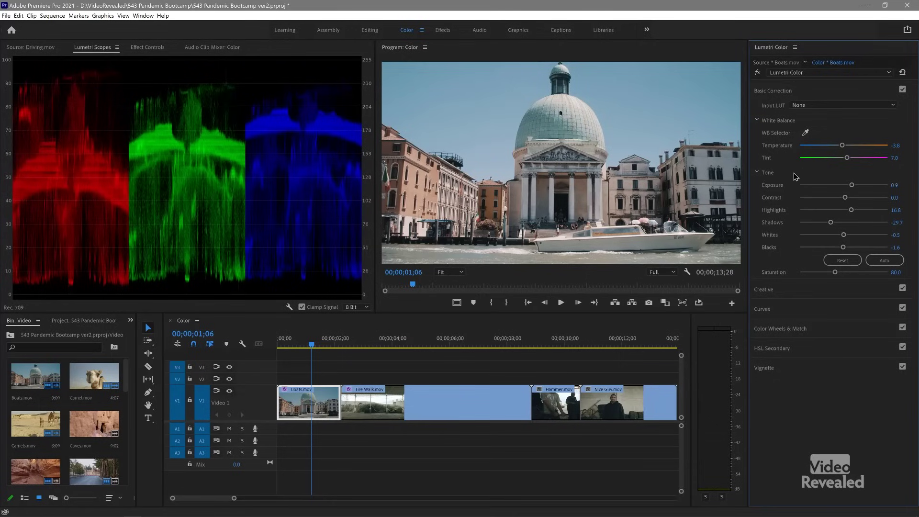
# Step: Move the playhead to 00;00;06;03 in the Tire Walk.mov clip of the Color sequence
pyautogui.moveTo(335, 345); pyautogui.dragTo(454, 350)
pyautogui.scroll(-6, 454, 356)
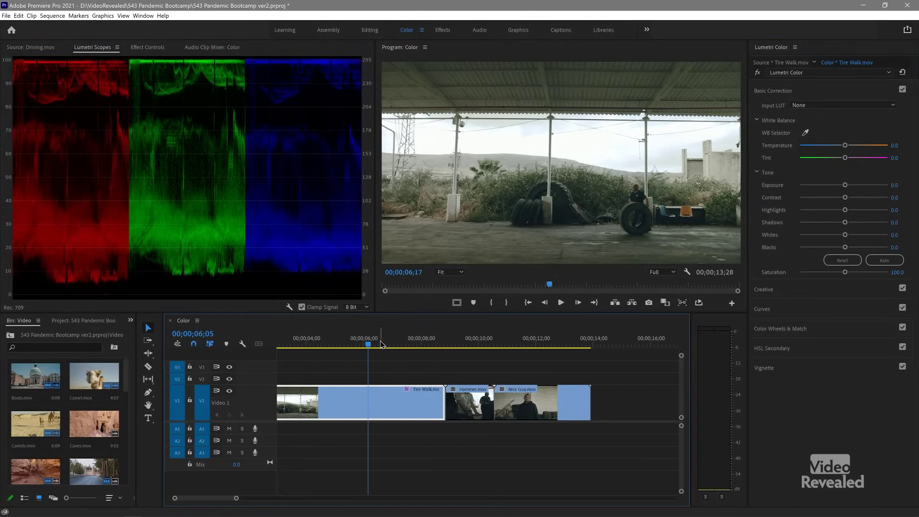
pyautogui.scroll(5, 479, 383)
pyautogui.scroll(-1, 479, 383)
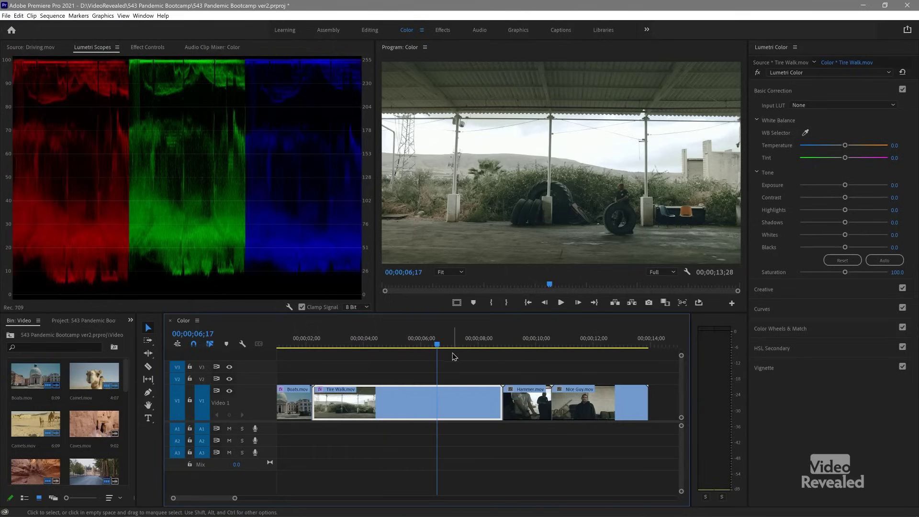
pyautogui.moveTo(441, 346); pyautogui.dragTo(426, 350)
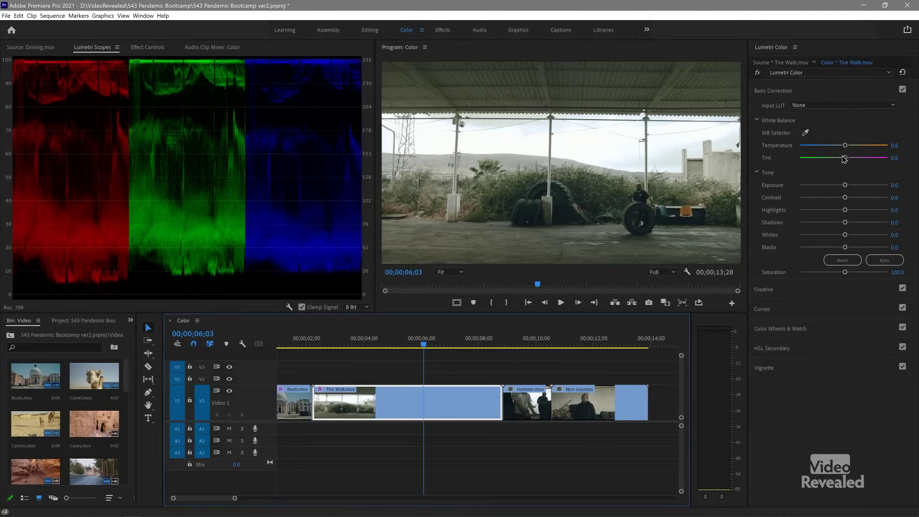
# Step: Correct Tire Walk.mov's green cast and tone with Tint 24.3, Shadows 47.0 and Blacks -5.9
pyautogui.moveTo(846, 162); pyautogui.dragTo(855, 165)
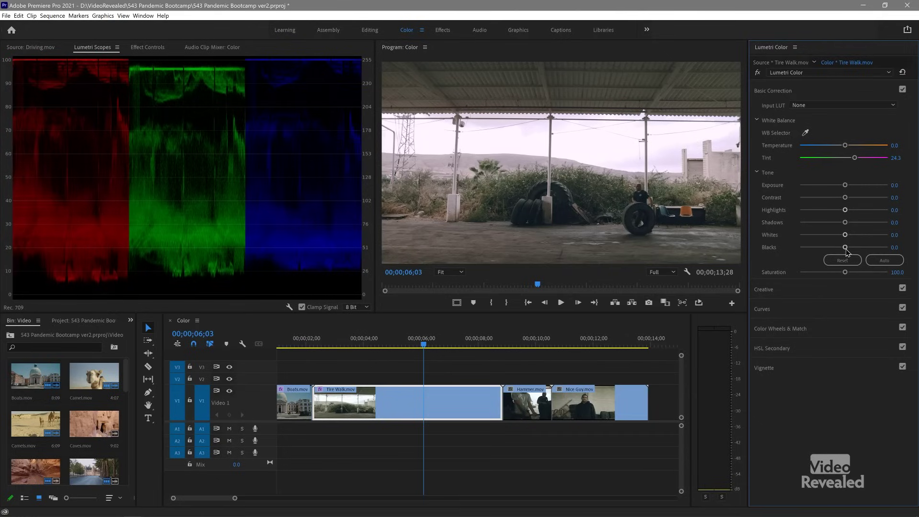
pyautogui.moveTo(845, 248); pyautogui.dragTo(846, 252)
pyautogui.moveTo(846, 225); pyautogui.dragTo(866, 224)
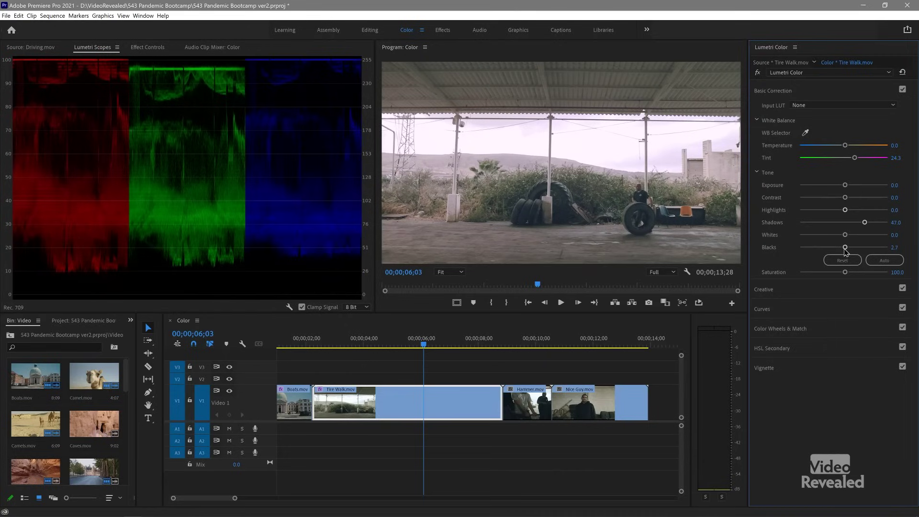
pyautogui.moveTo(845, 249); pyautogui.dragTo(841, 249)
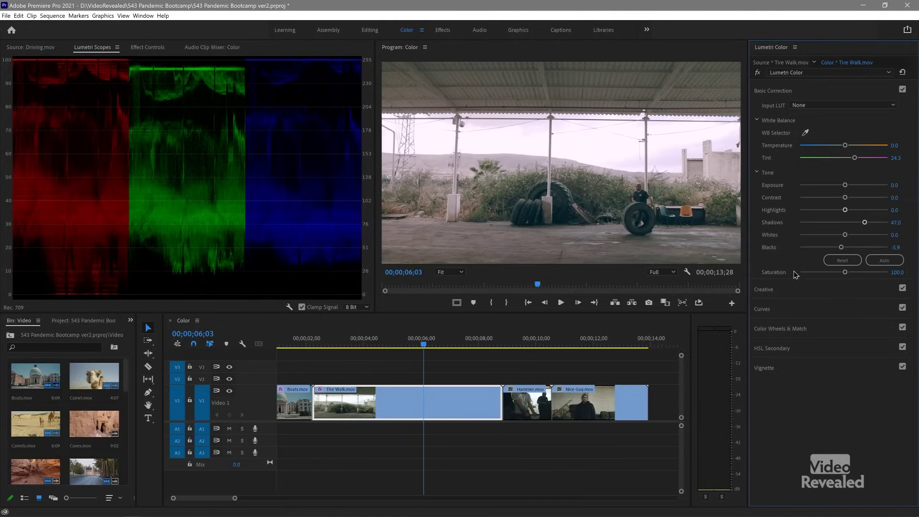
# Step: Examine the list of available Creative looks in Lumetri Color for Tire Walk.mov
pyautogui.click(765, 289)
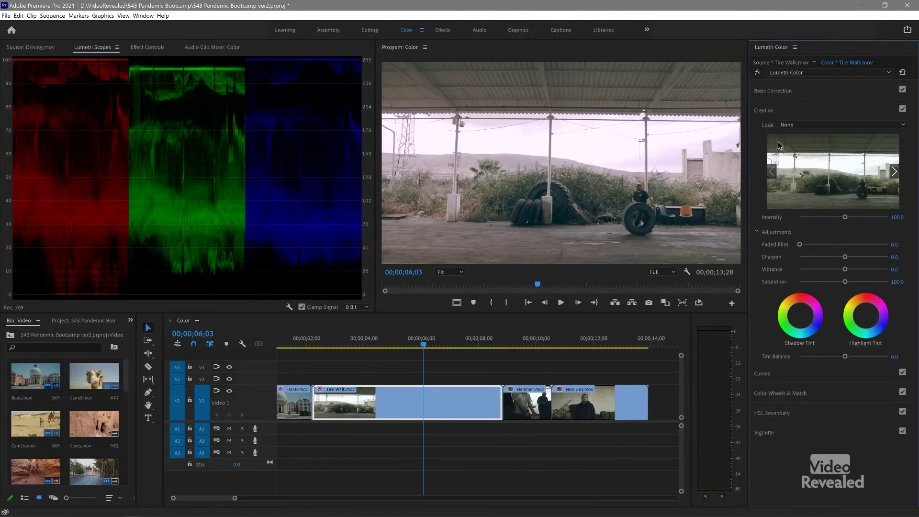
pyautogui.click(833, 125)
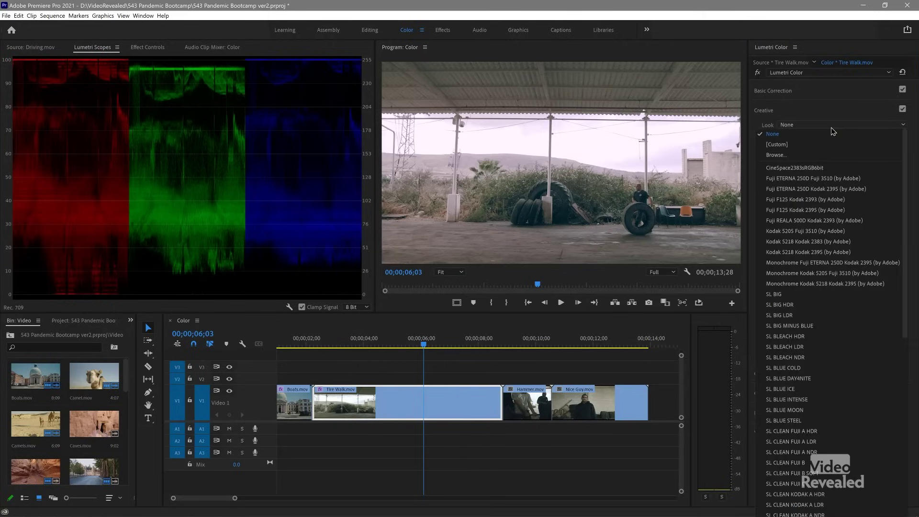
pyautogui.click(824, 112)
pyautogui.click(825, 112)
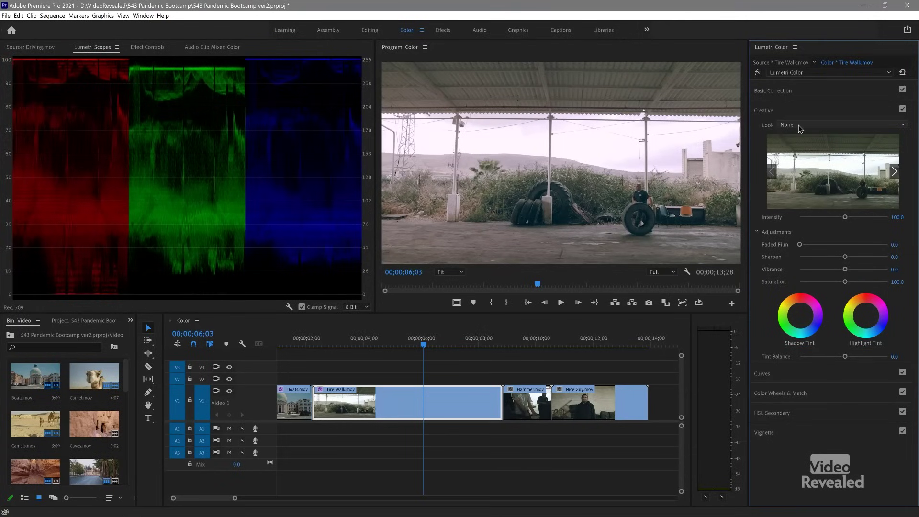
pyautogui.click(800, 126)
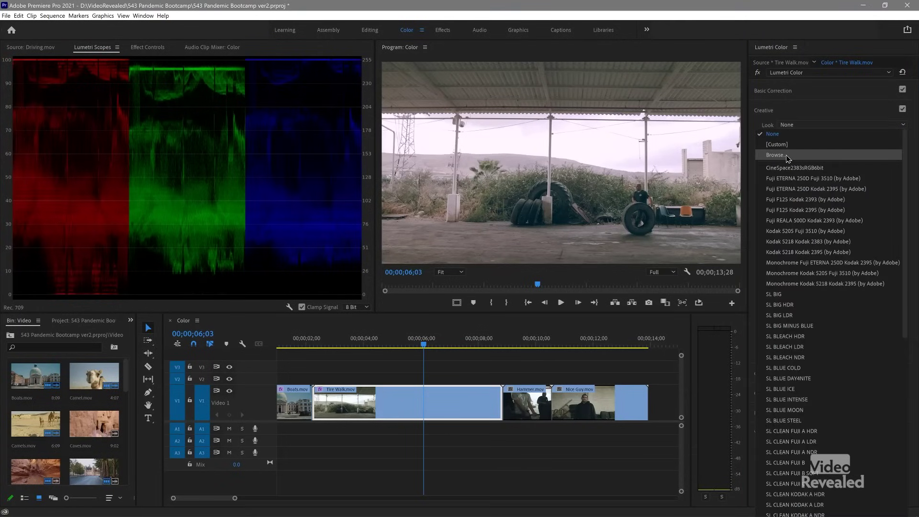
pyautogui.scroll(-10, 797, 305)
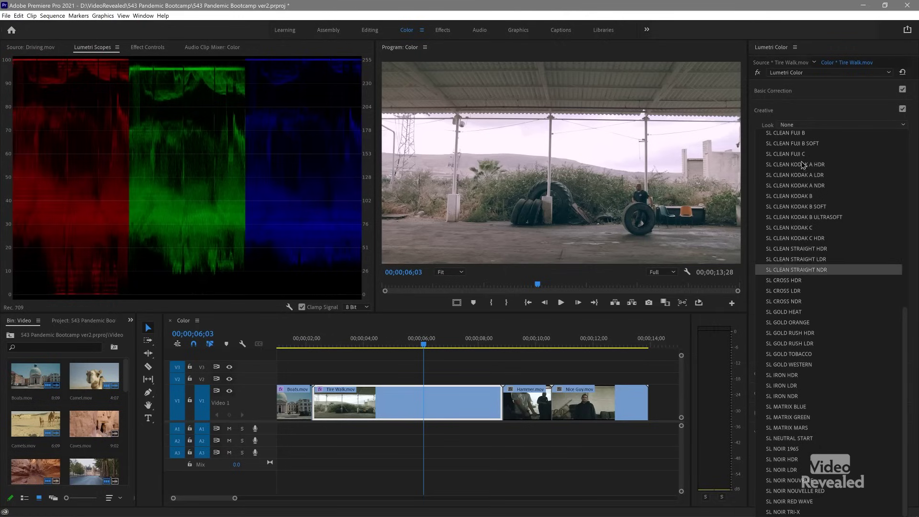
pyautogui.click(809, 107)
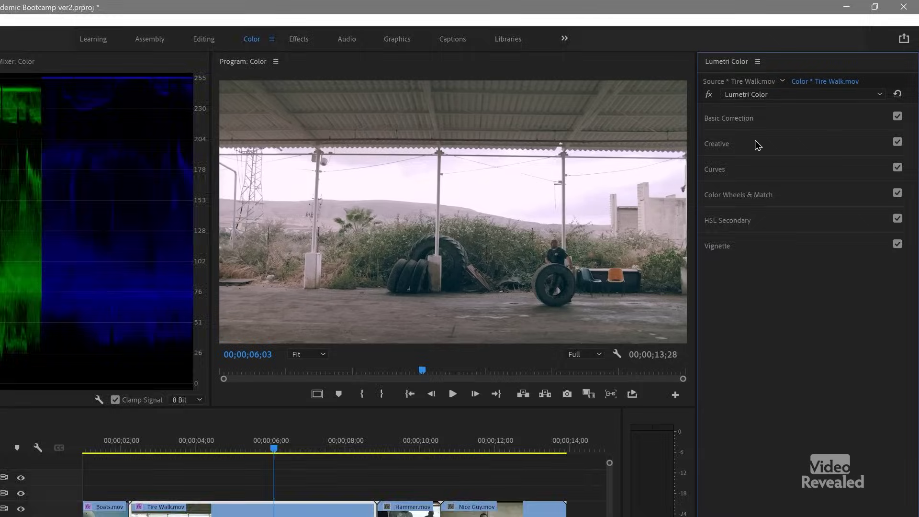
# Step: Browse the Creative look previews from CineSpace2383sRGB6bit up to SL GOLD ORANGE and apply the SL GOLD HEAT look to Tire Walk.mov
pyautogui.click(772, 110)
pyautogui.click(895, 171)
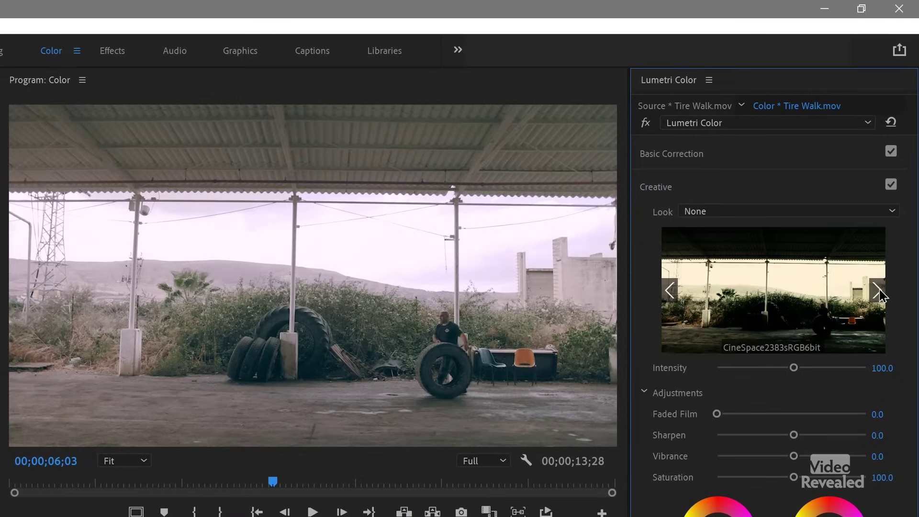
pyautogui.click(879, 290)
pyautogui.click(879, 291)
pyautogui.click(879, 290)
pyautogui.click(879, 291)
pyautogui.click(879, 290)
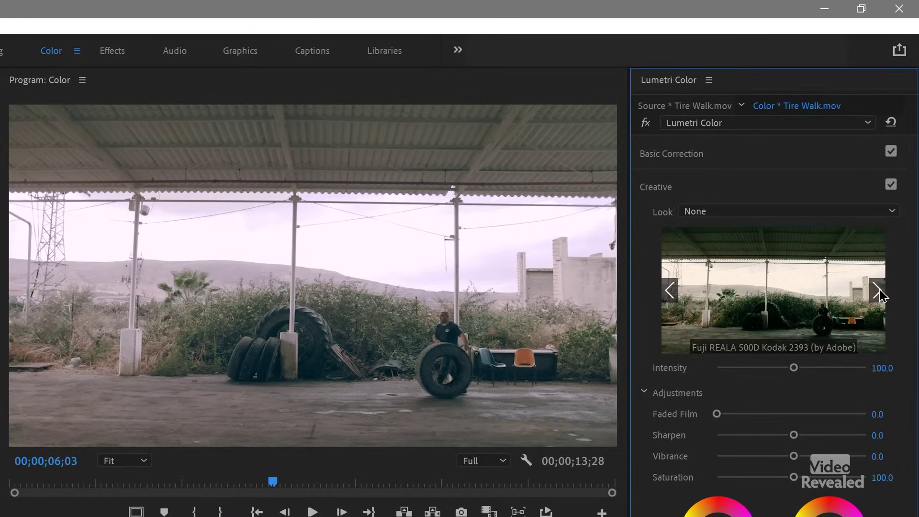
pyautogui.click(879, 289)
pyautogui.click(879, 289)
pyautogui.click(879, 289)
pyautogui.click(879, 289)
pyautogui.click(880, 290)
pyautogui.click(879, 289)
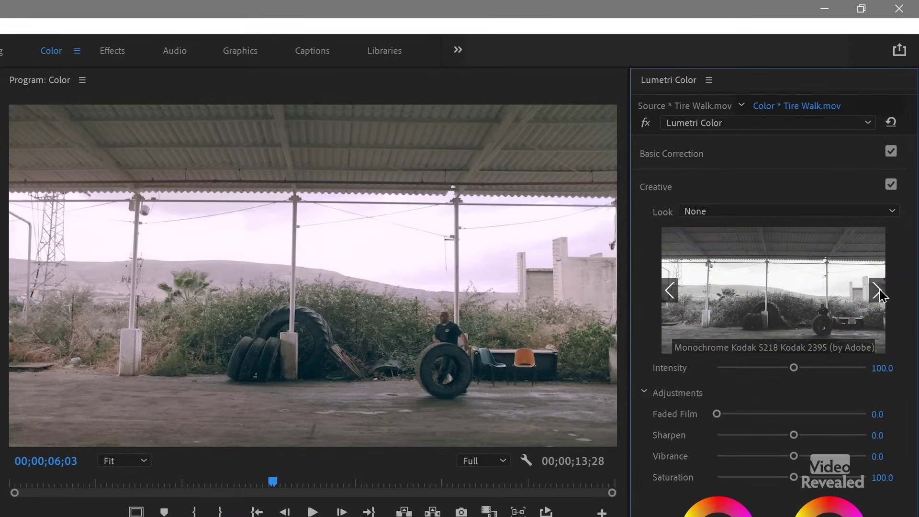
pyautogui.click(879, 290)
pyautogui.click(879, 290)
pyautogui.click(879, 289)
pyautogui.click(879, 290)
pyautogui.click(879, 289)
pyautogui.click(880, 290)
pyautogui.click(878, 292)
pyautogui.click(879, 292)
pyautogui.click(878, 292)
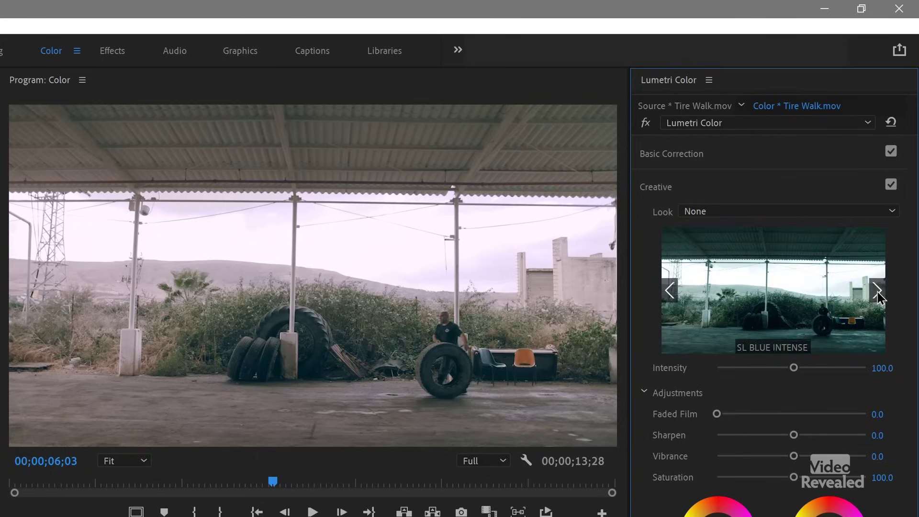
pyautogui.click(877, 292)
pyautogui.click(878, 292)
pyautogui.click(877, 292)
pyautogui.click(878, 291)
pyautogui.click(878, 291)
pyautogui.click(878, 292)
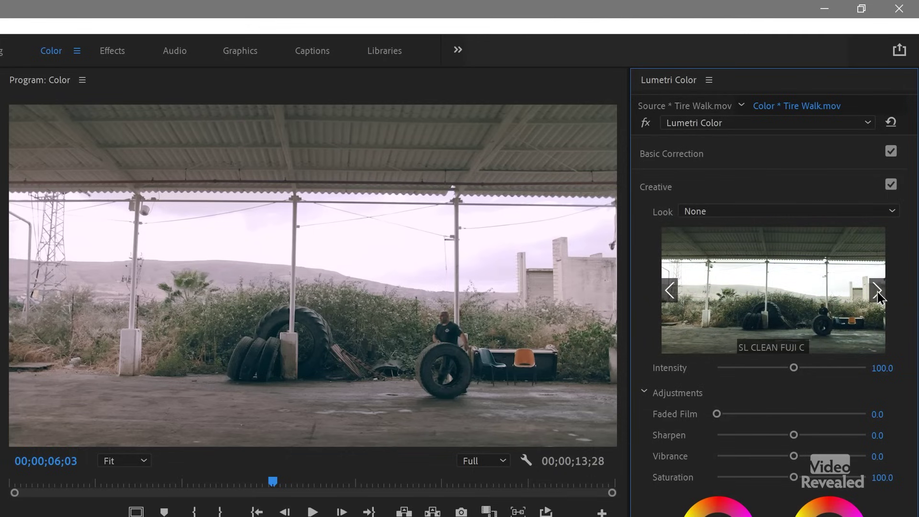
pyautogui.click(877, 292)
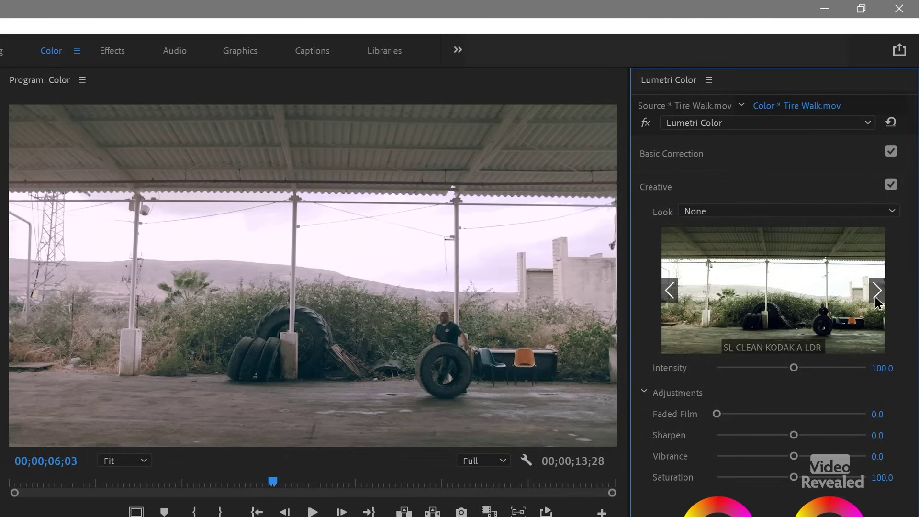
pyautogui.click(877, 303)
pyautogui.click(877, 302)
pyautogui.click(878, 300)
pyautogui.click(878, 300)
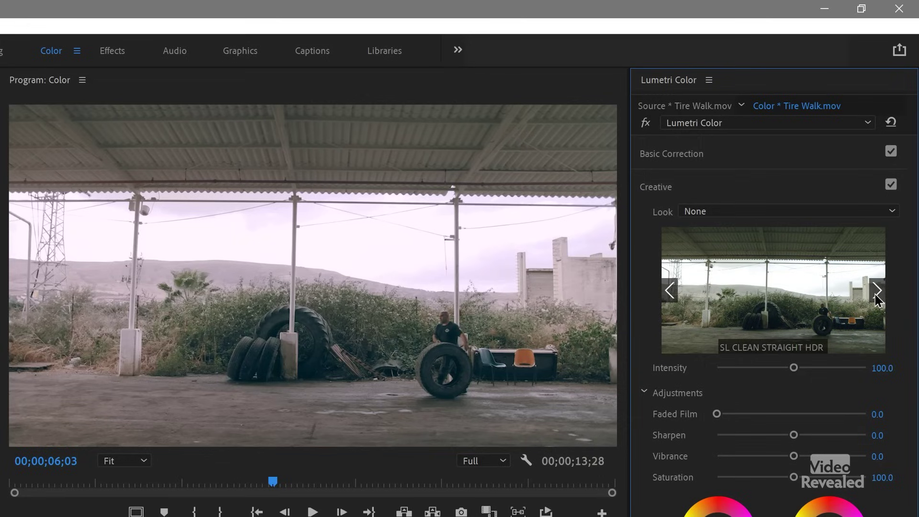
pyautogui.click(878, 300)
pyautogui.click(879, 300)
pyautogui.click(878, 300)
pyautogui.click(879, 300)
pyautogui.click(879, 300)
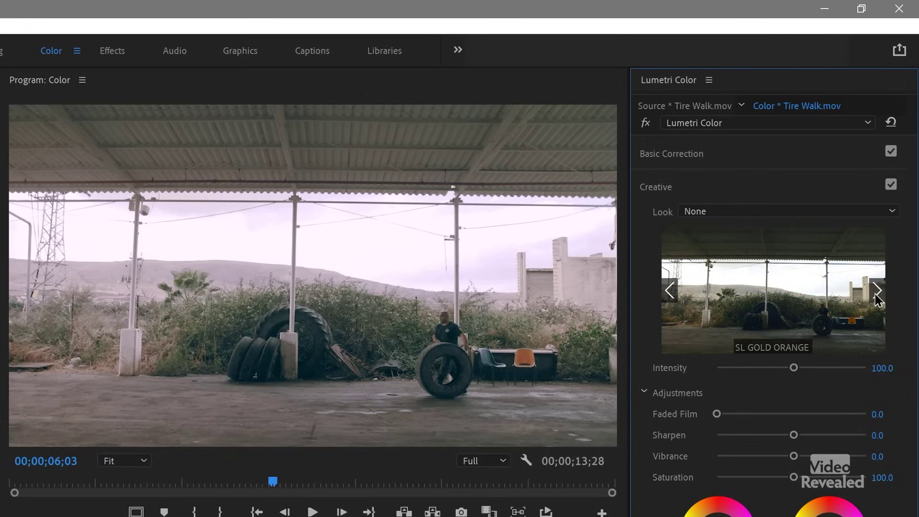
pyautogui.click(668, 297)
pyautogui.click(764, 307)
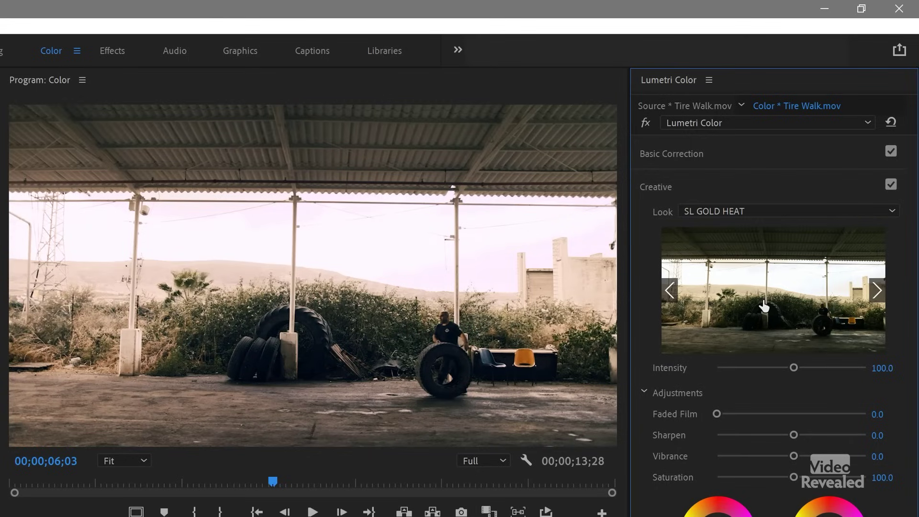
# Step: Compare Tire Walk.mov with Lumetri Color off and on, leave the effect enabled, and move the playhead to 00;00;07;28
pyautogui.click(650, 128)
pyautogui.click(646, 124)
pyautogui.click(647, 124)
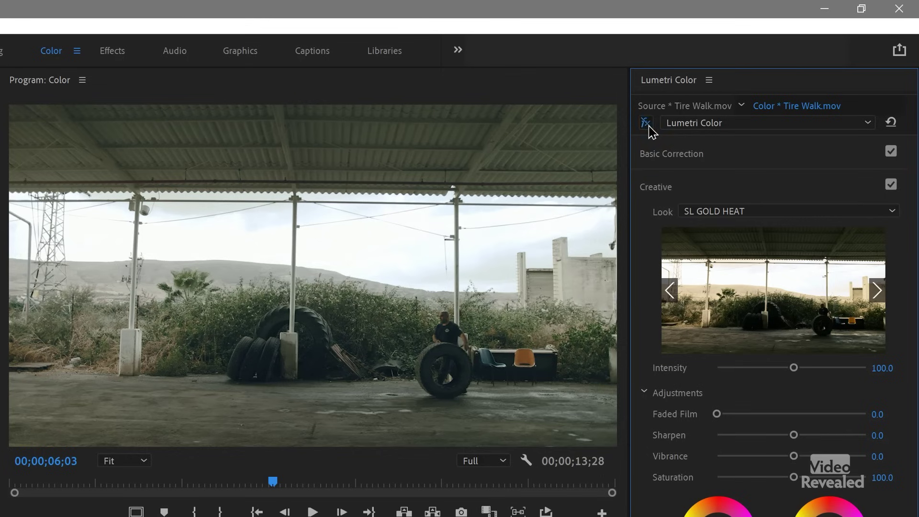
pyautogui.click(647, 125)
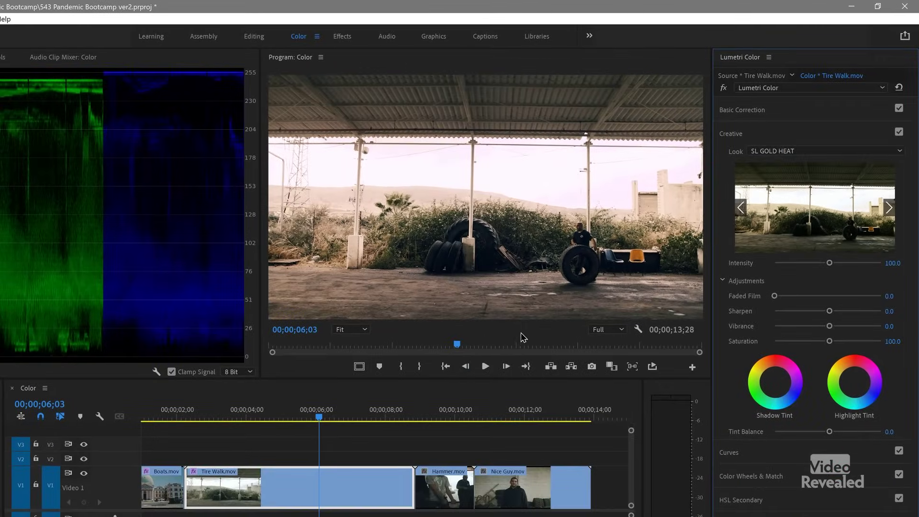
pyautogui.moveTo(433, 413); pyautogui.dragTo(385, 423)
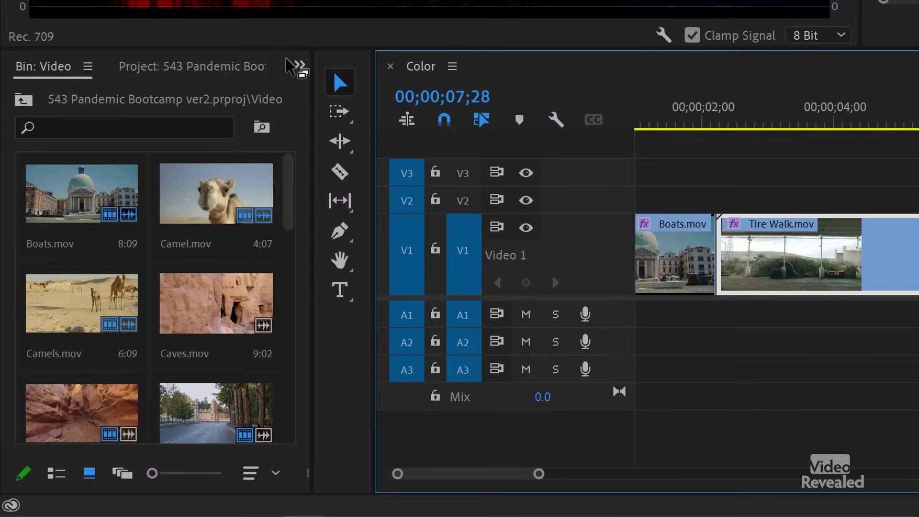
# Step: Create an adjustment layer in the project at 1920 x 1080, 29.97 fps Drop-Frame, with square pixels
pyautogui.click(299, 66)
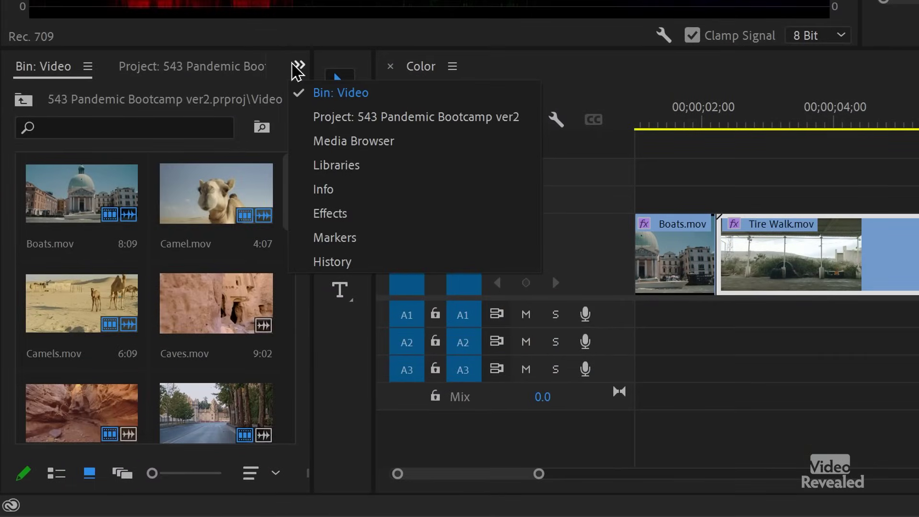
pyautogui.click(206, 71)
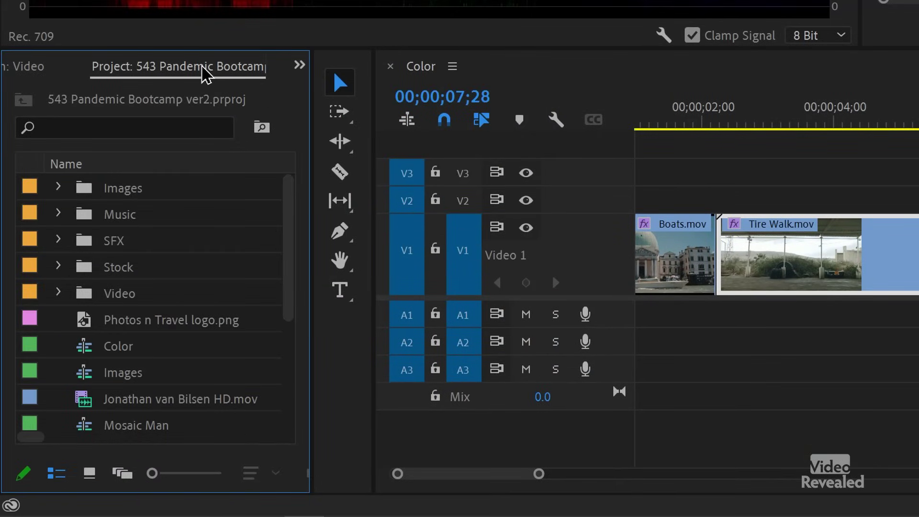
pyautogui.moveTo(312, 179); pyautogui.dragTo(440, 181)
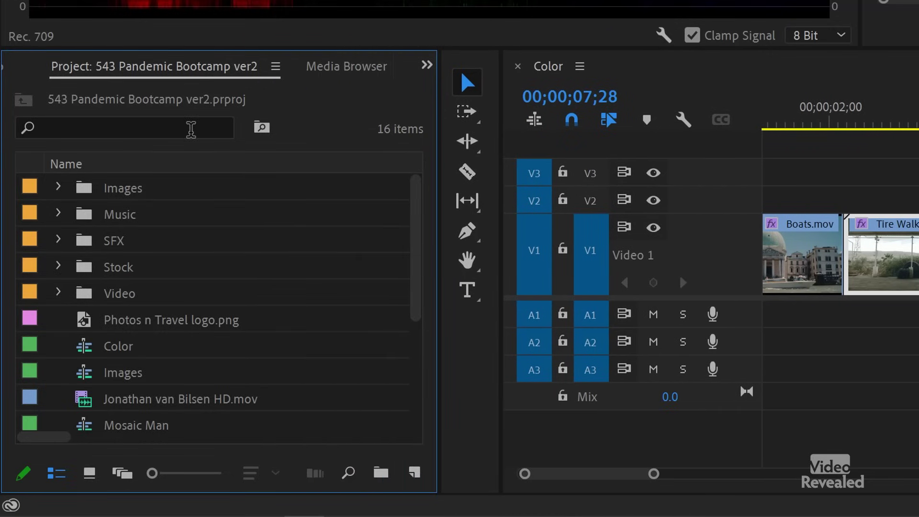
pyautogui.click(415, 474)
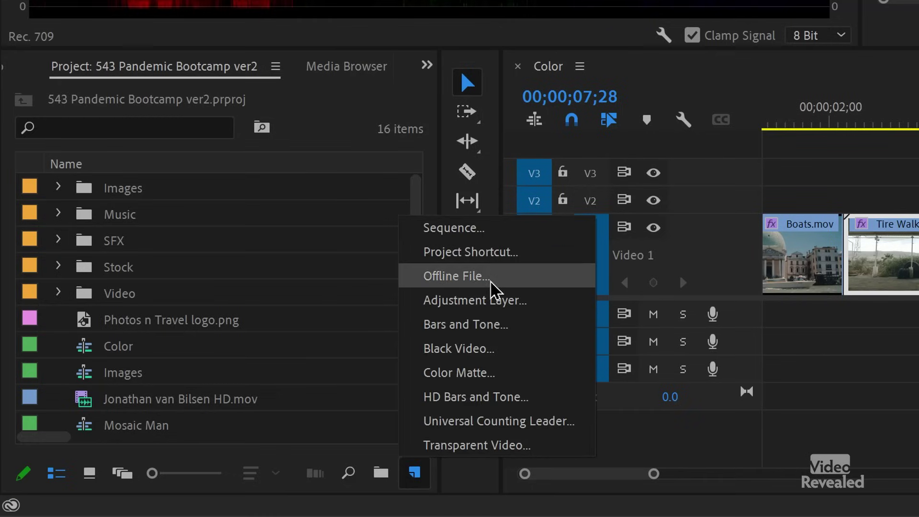
pyautogui.click(527, 301)
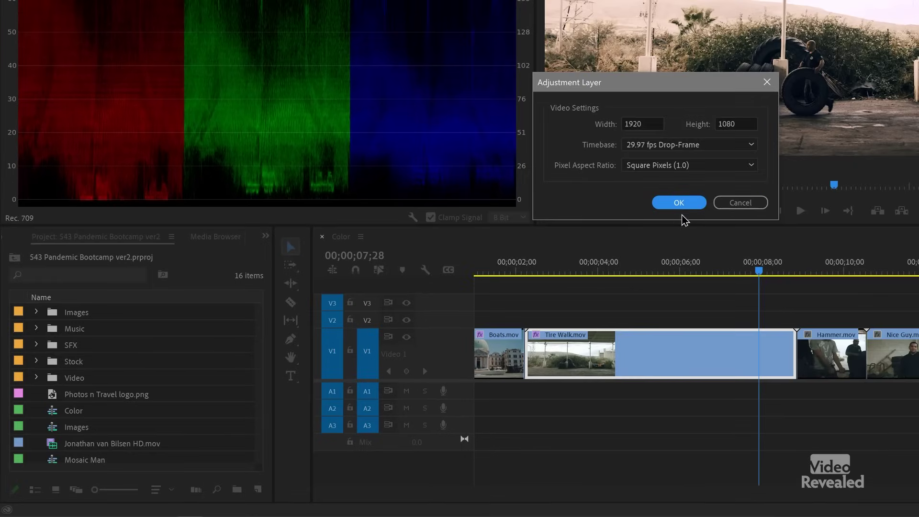
pyautogui.click(685, 206)
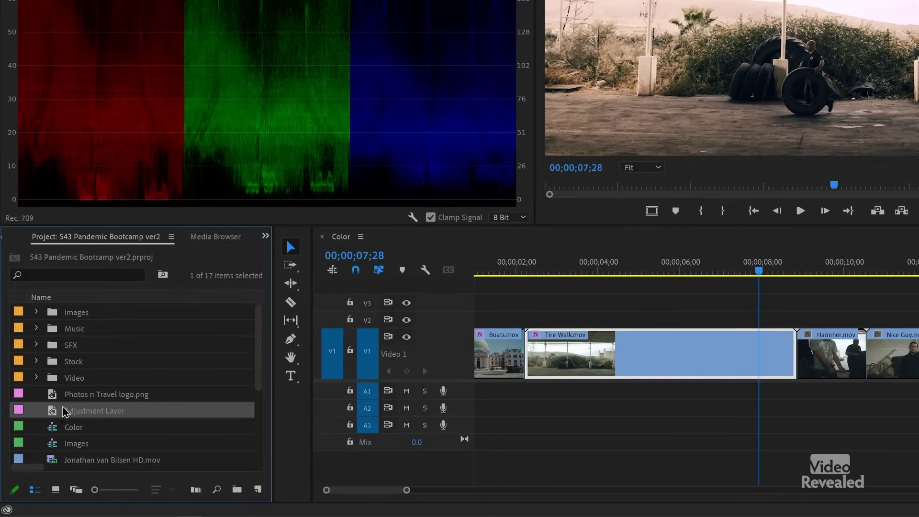
# Step: Place the adjustment layer on track V2 from the start of Tire Walk.mov and extend it to the end of Nice Guy.mov
pyautogui.moveTo(59, 414); pyautogui.dragTo(533, 324)
pyautogui.scroll(-3, 734, 318)
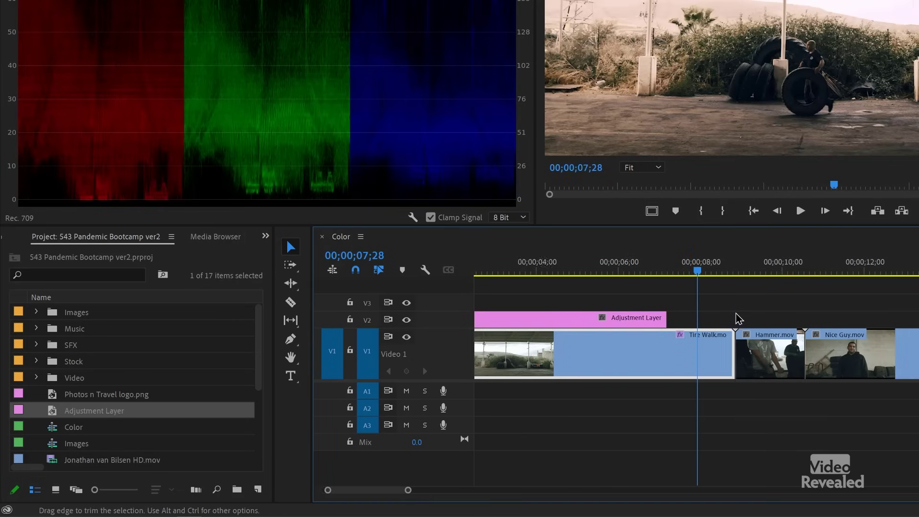
pyautogui.moveTo(652, 317); pyautogui.dragTo(917, 317)
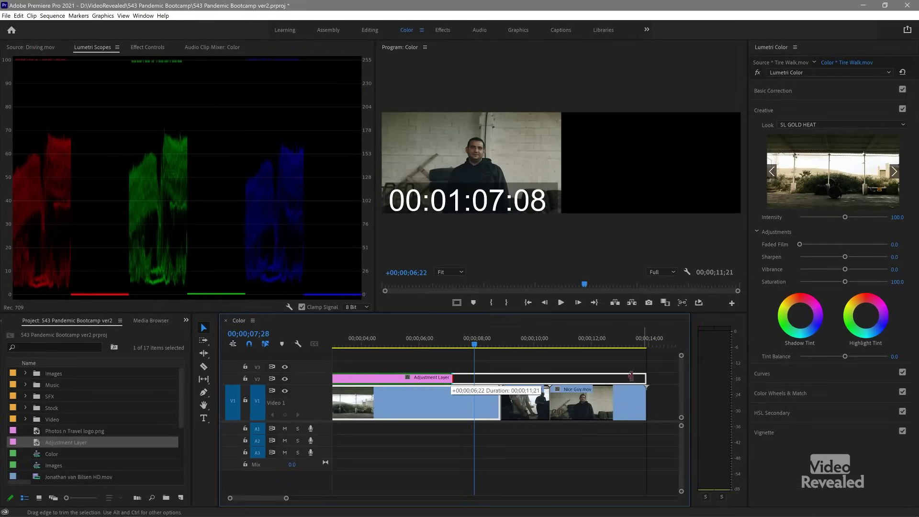
pyautogui.moveTo(631, 378); pyautogui.dragTo(633, 377)
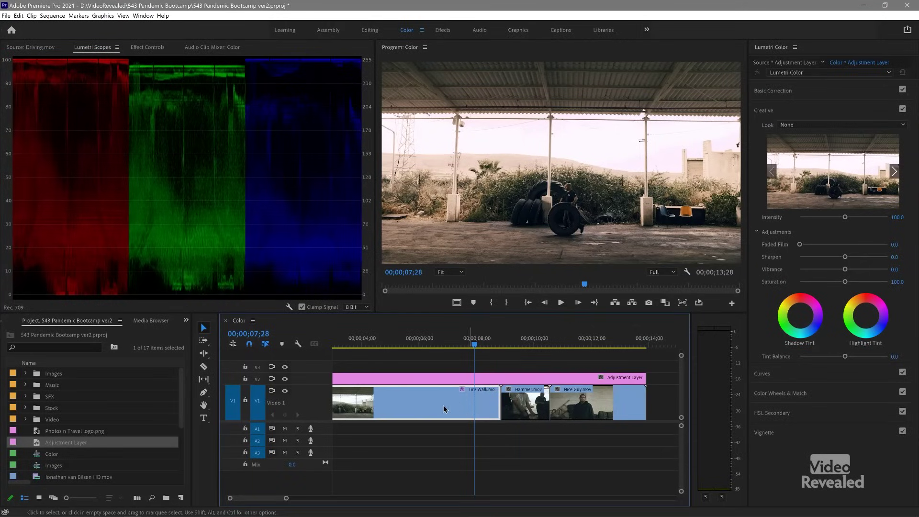
# Step: Move the Lumetri Color effect from Tire Walk.mov onto the V2 adjustment layer and check the frame at 00;00;05;10
pyautogui.click(461, 408)
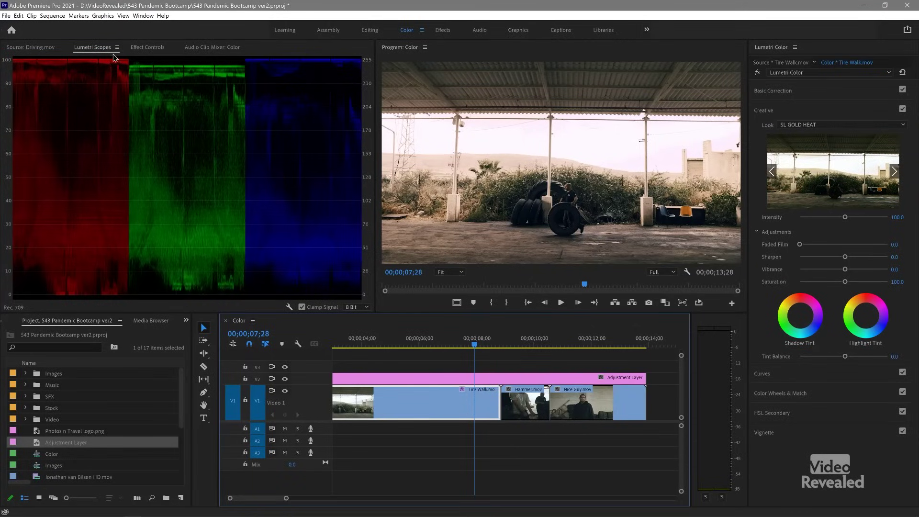
pyautogui.click(148, 47)
pyautogui.click(46, 116)
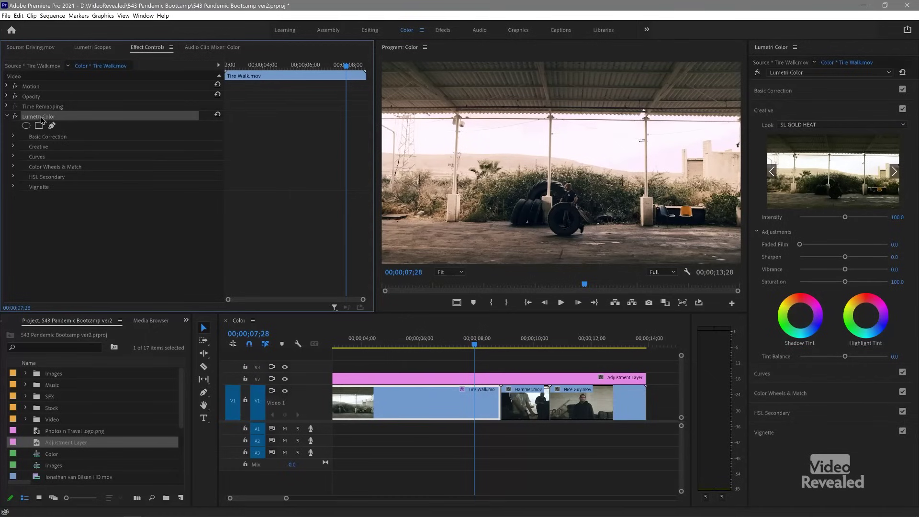
pyautogui.rightClick(41, 118)
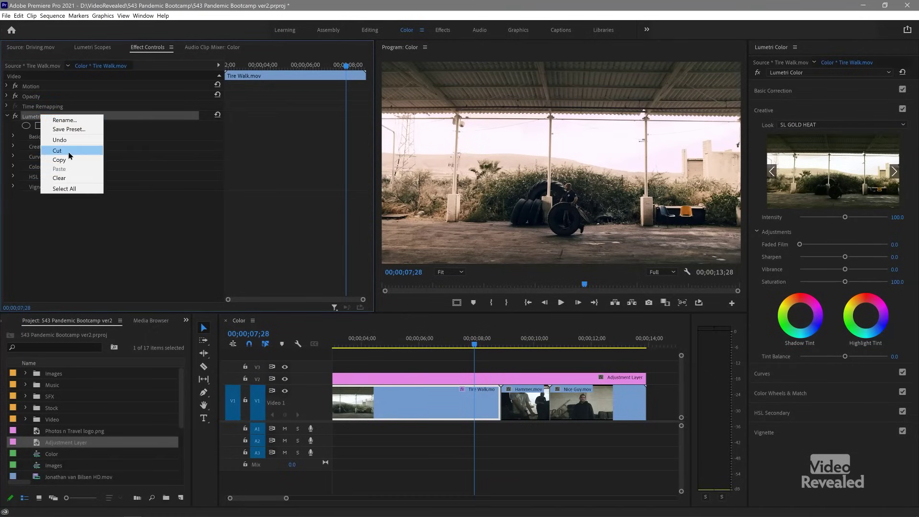
pyautogui.click(68, 151)
pyautogui.click(512, 378)
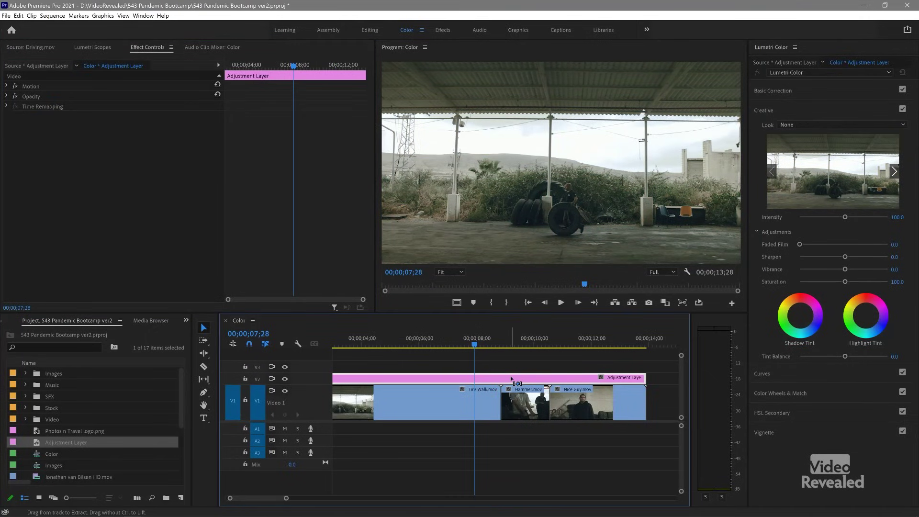
pyautogui.hotkey('ctrl', 'v')
pyautogui.moveTo(479, 343); pyautogui.dragTo(419, 350)
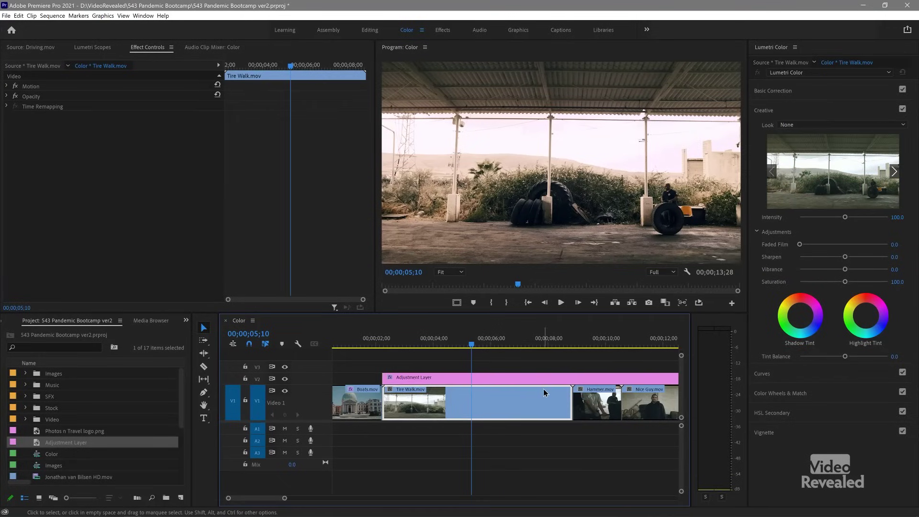
# Step: Delete the adjustment layer from track V2 and select the Tire Walk.mov clip
pyautogui.scroll(-3, 544, 388)
pyautogui.click(494, 374)
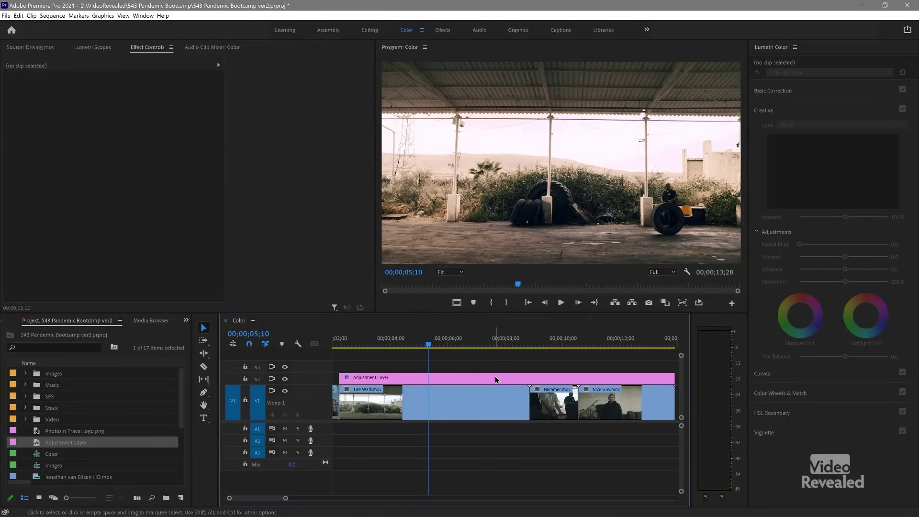
pyautogui.press('Delete')
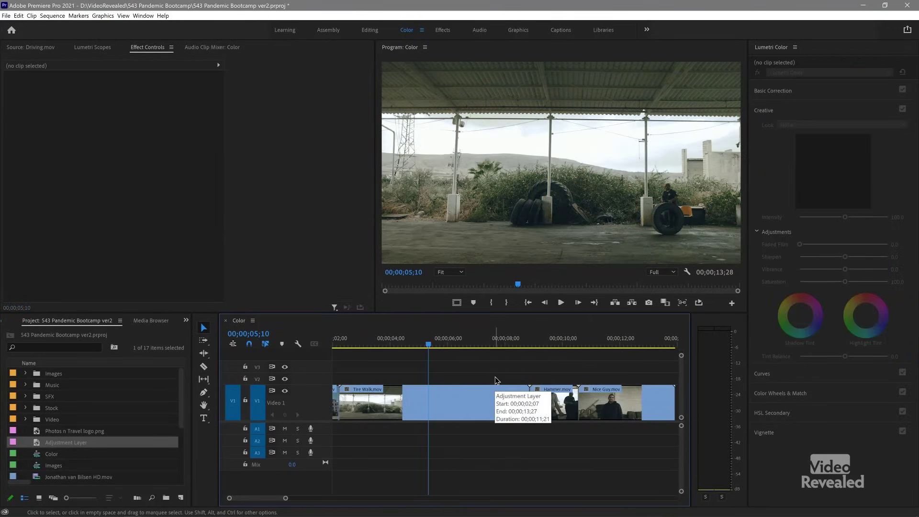
pyautogui.click(491, 409)
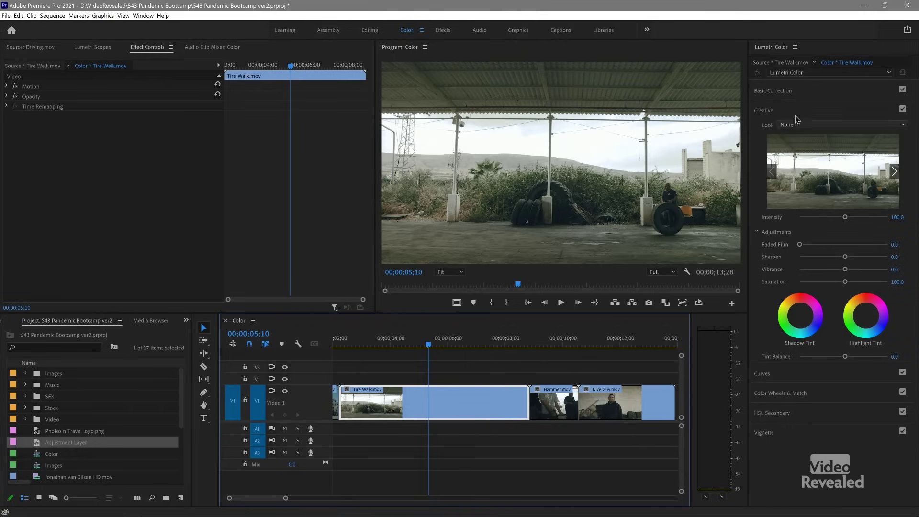
# Step: Apply a Lumetri basic correction to Tire Walk.mov: cool the temperature to about -9.2, raise the exposure and lower the blacks
pyautogui.click(785, 92)
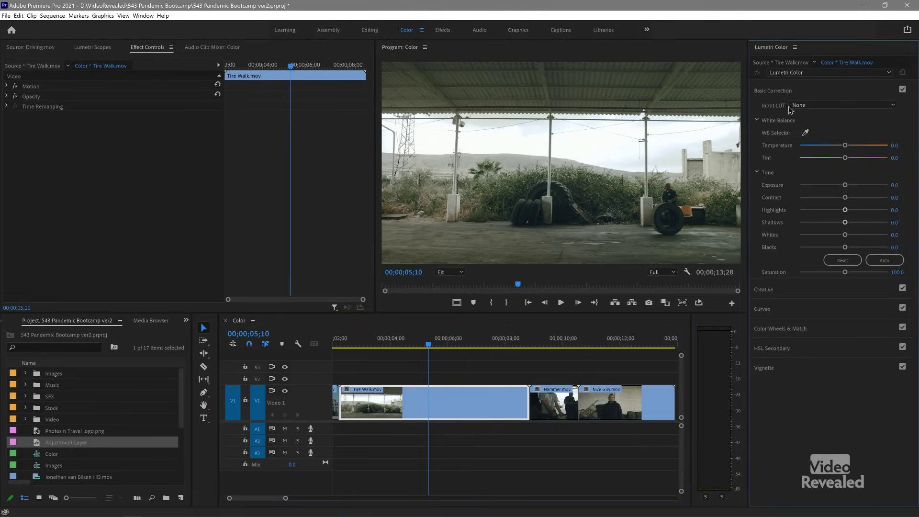
pyautogui.click(847, 146)
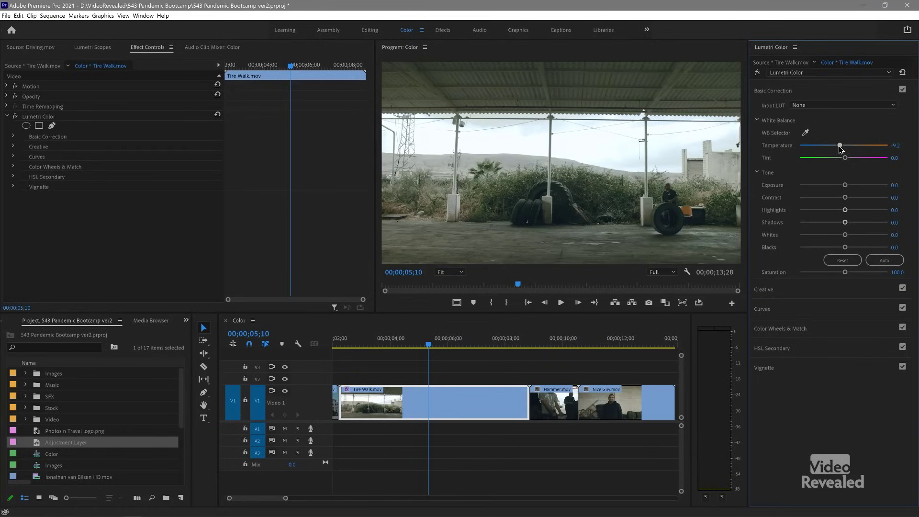
pyautogui.moveTo(845, 186); pyautogui.dragTo(858, 186)
pyautogui.moveTo(834, 250)
pyautogui.mouseDown()
pyautogui.moveTo(823, 250)
pyautogui.moveTo(830, 251)
pyautogui.mouseUp()
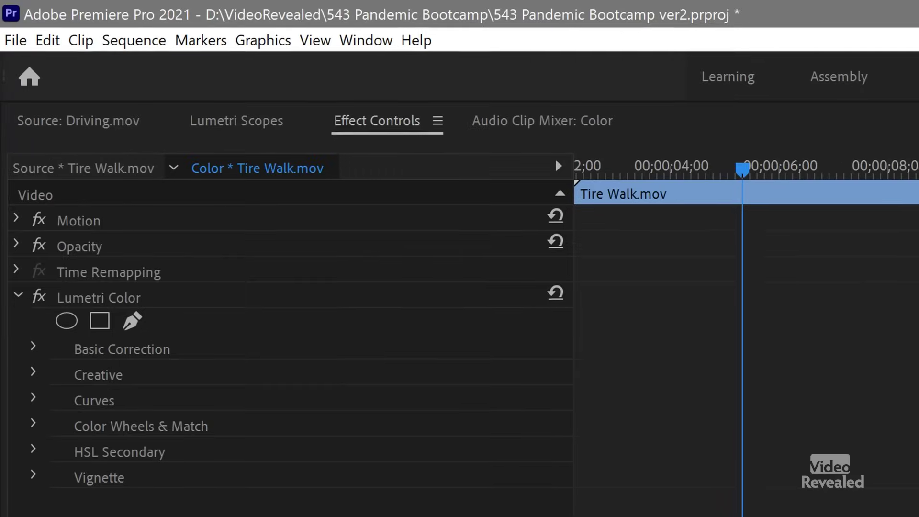
# Step: Compare the source and sequence effects of Tire Walk.mov, and remove the Lumetri Color effect from the sequence clip
pyautogui.click(73, 313)
pyautogui.click(83, 298)
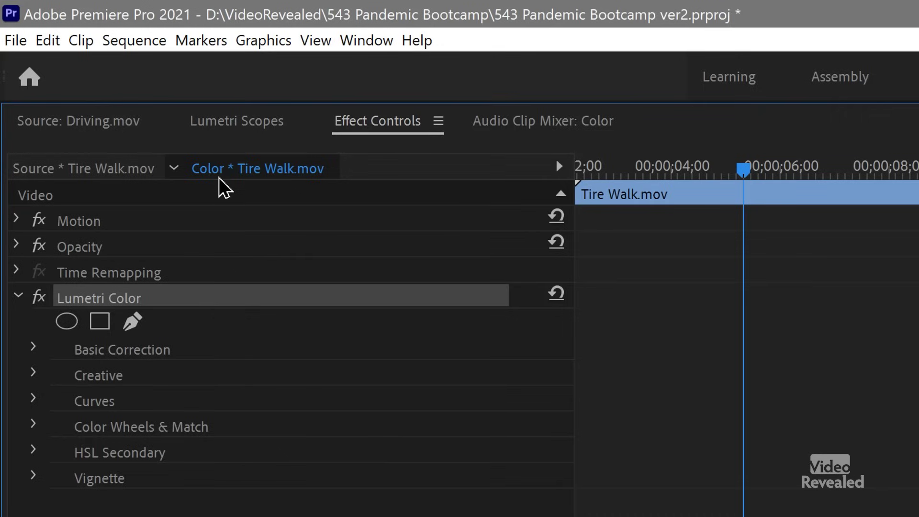
pyautogui.click(135, 170)
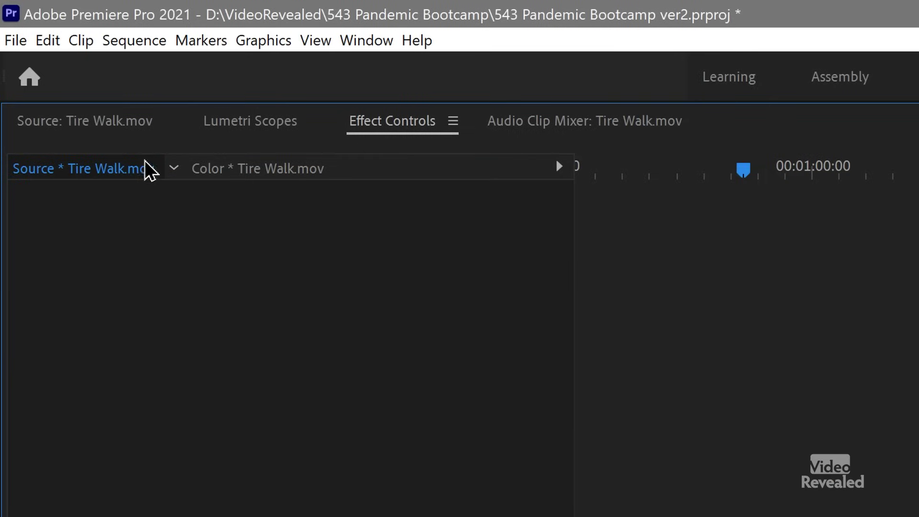
pyautogui.click(257, 175)
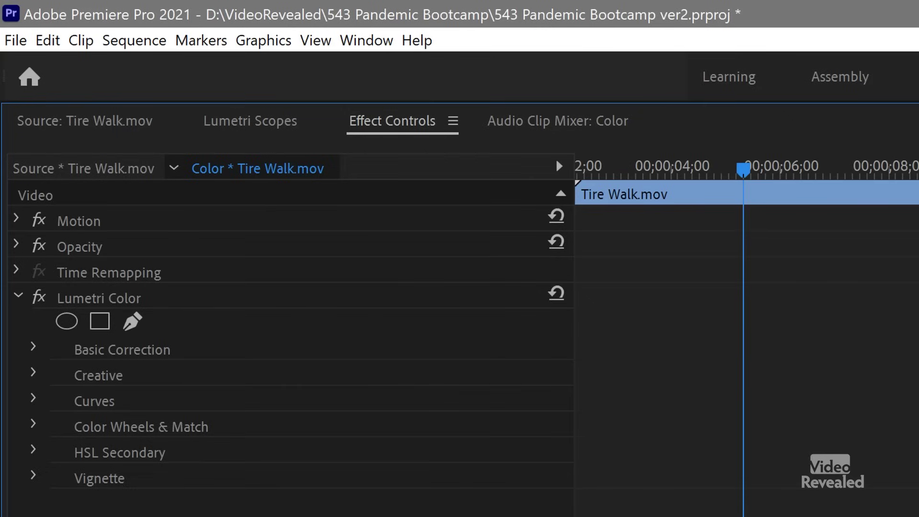
pyautogui.click(119, 300)
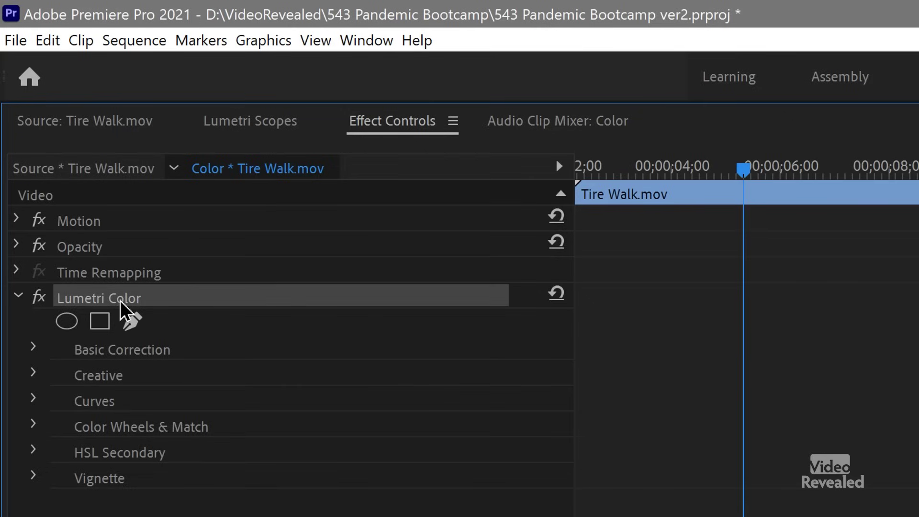
pyautogui.press('Delete')
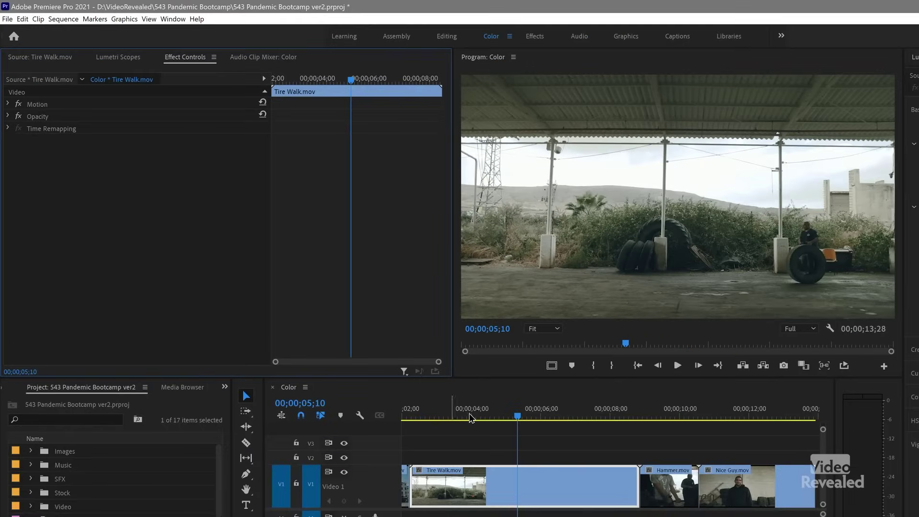
# Step: Split Tire Walk.mov on track V1 into five segments with the Razor tool and play across the first cuts
pyautogui.moveTo(469, 418); pyautogui.dragTo(447, 418)
pyautogui.press('c')
pyautogui.click(455, 486)
pyautogui.click(490, 486)
pyautogui.click(541, 486)
pyautogui.click(583, 485)
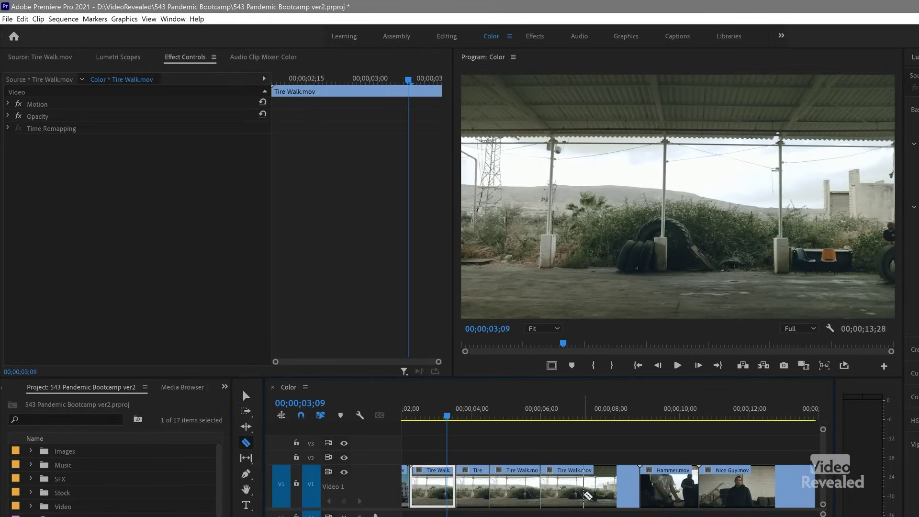
pyautogui.press('v')
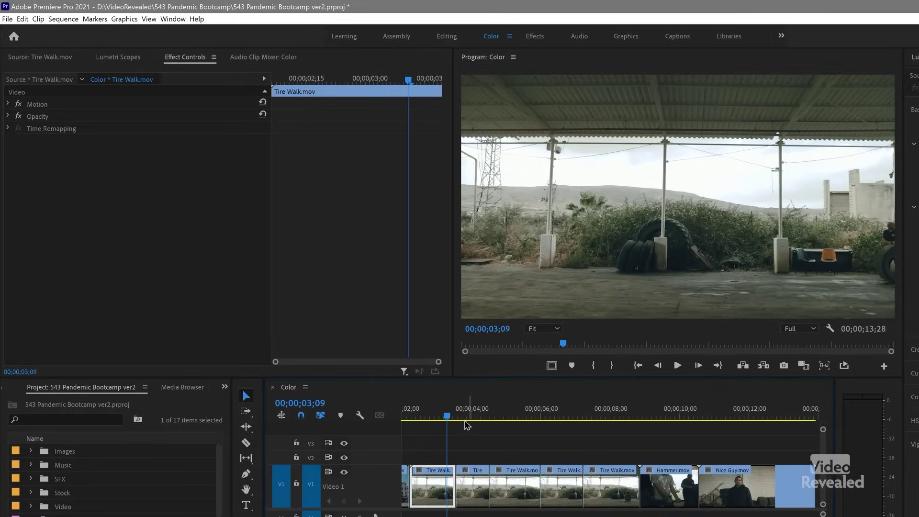
pyautogui.press('space')
pyautogui.moveTo(497, 422); pyautogui.dragTo(445, 436)
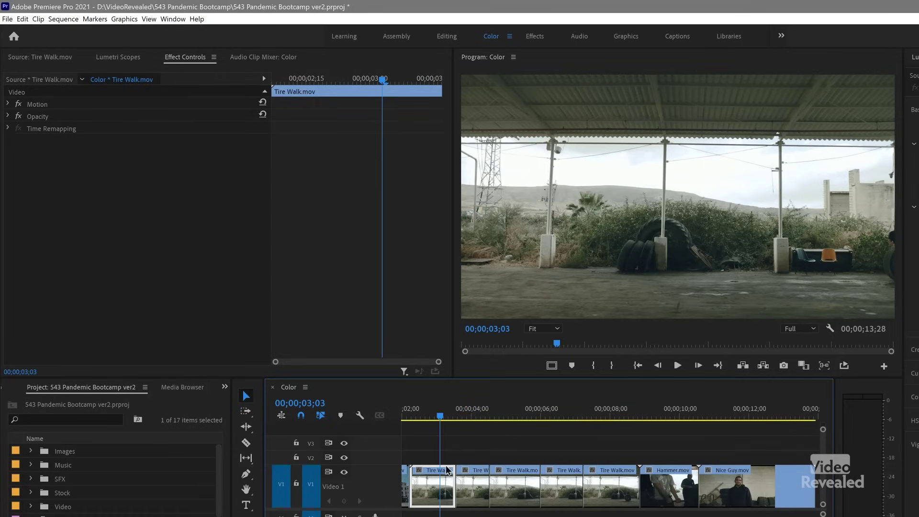
# Step: Paste the Lumetri Color effect onto the Tire Walk.mov source clip and scrub through the segments to 00;00;07;19
pyautogui.click(51, 79)
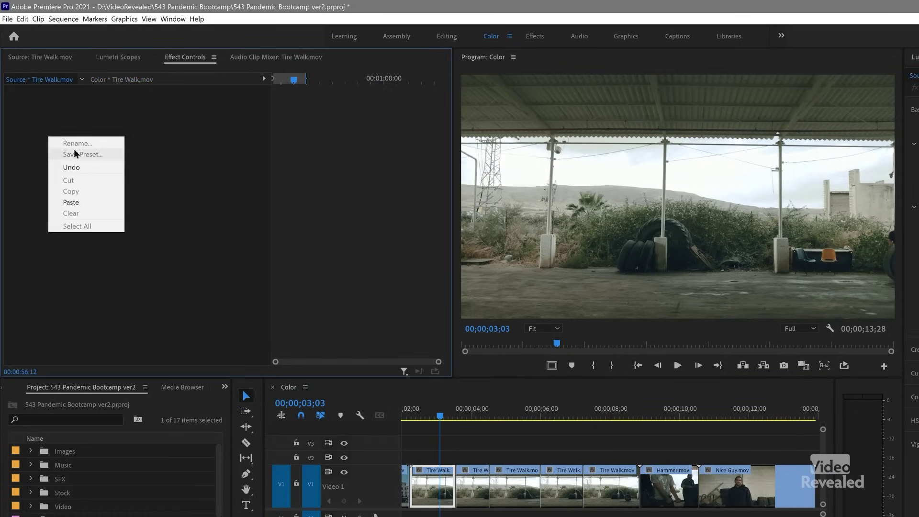
pyautogui.click(71, 202)
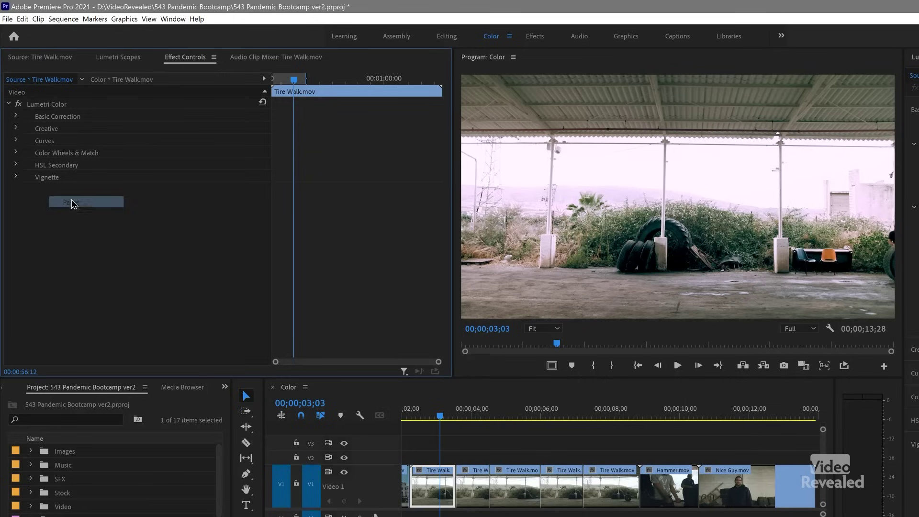
pyautogui.moveTo(465, 414); pyautogui.dragTo(602, 430)
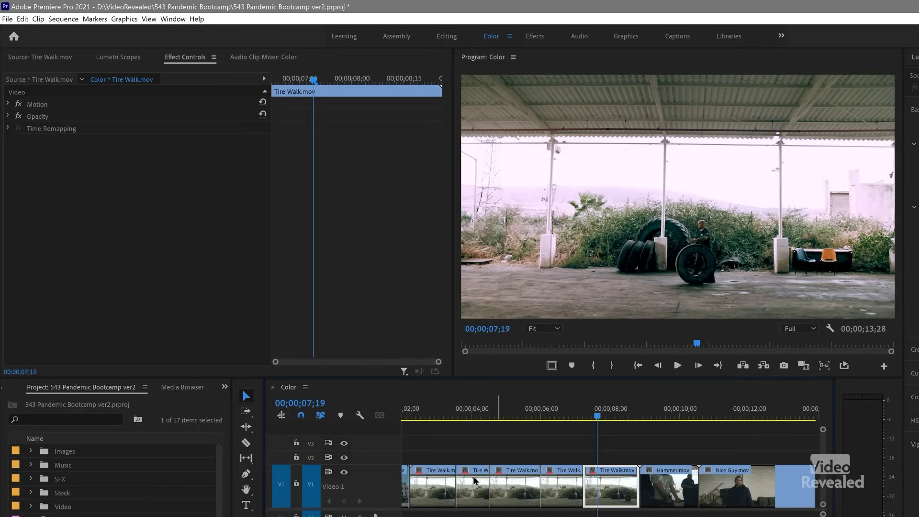
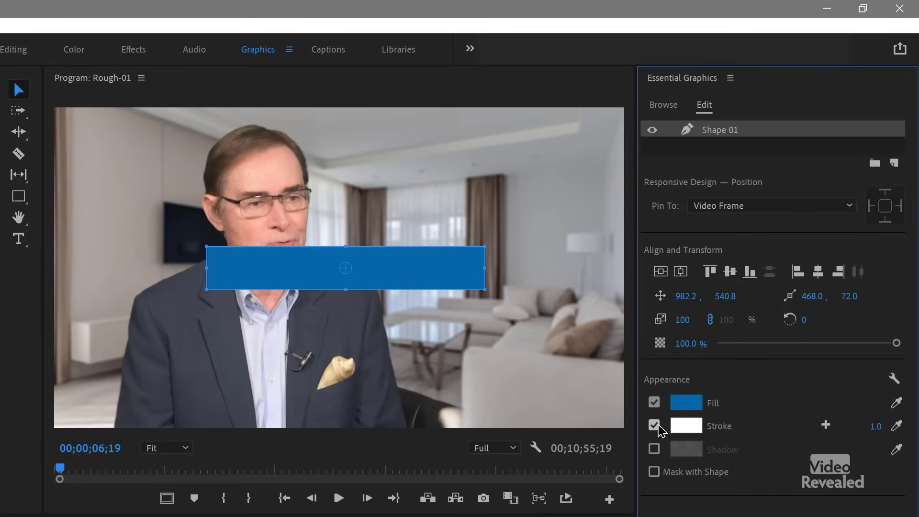
# Step: Set the blue rectangle's white stroke to 7.0 and add a second, yellow stroke with a width of 22.0
pyautogui.moveTo(876, 427)
pyautogui.mouseDown()
pyautogui.moveTo(894, 428)
pyautogui.moveTo(879, 427)
pyautogui.mouseUp()
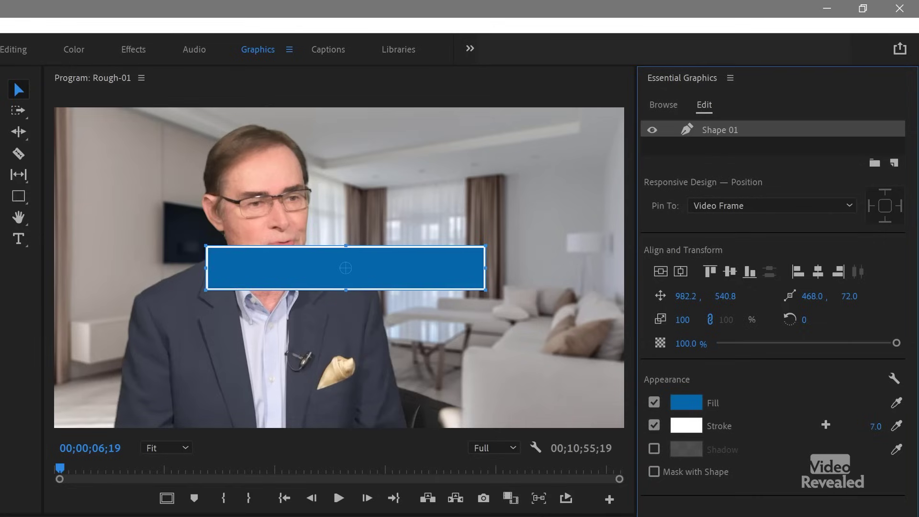
pyautogui.click(825, 425)
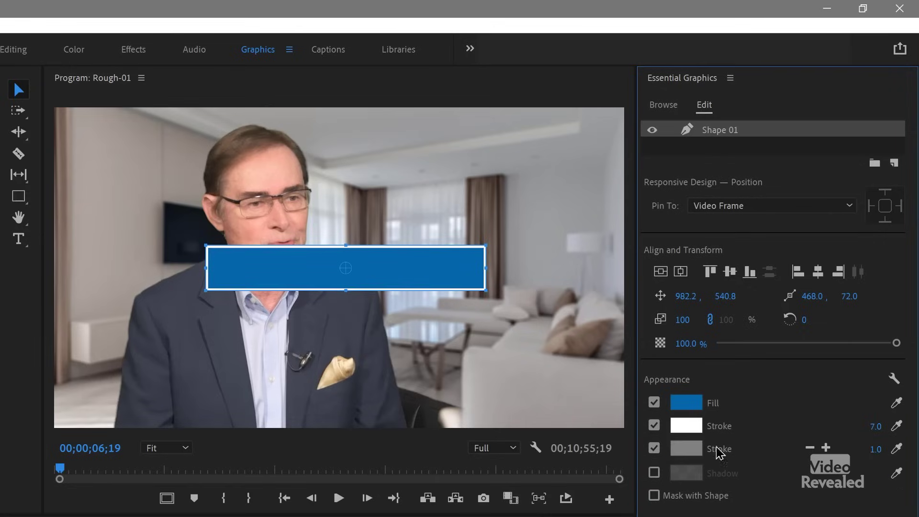
pyautogui.click(686, 449)
pyautogui.click(238, 385)
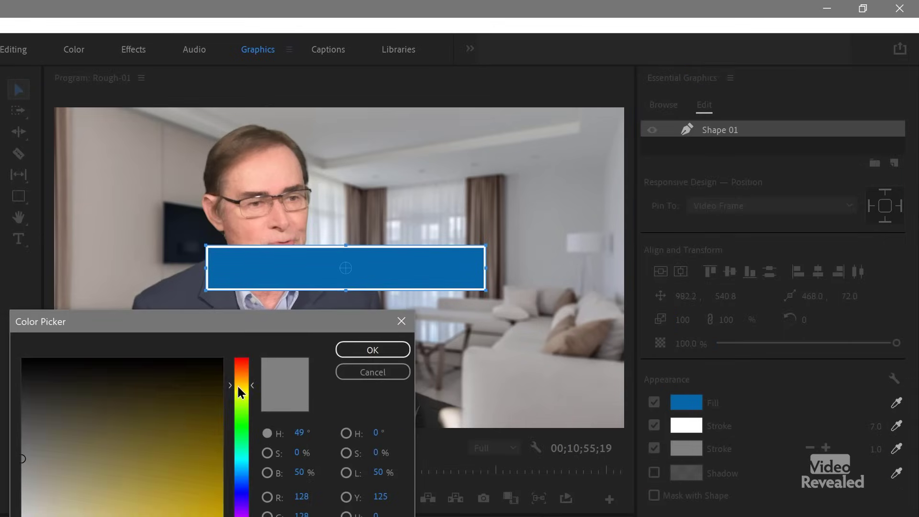
pyautogui.click(372, 350)
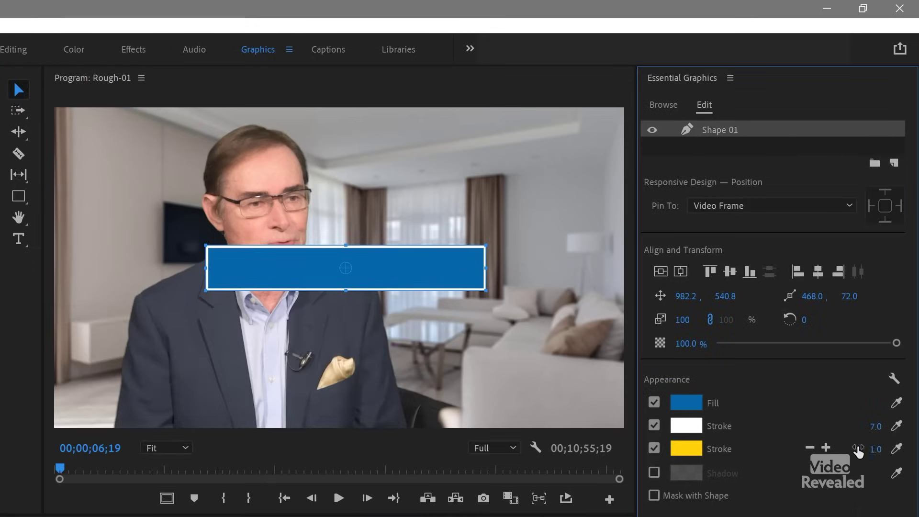
pyautogui.moveTo(876, 449)
pyautogui.mouseDown()
pyautogui.moveTo(896, 449)
pyautogui.moveTo(887, 449)
pyautogui.mouseUp()
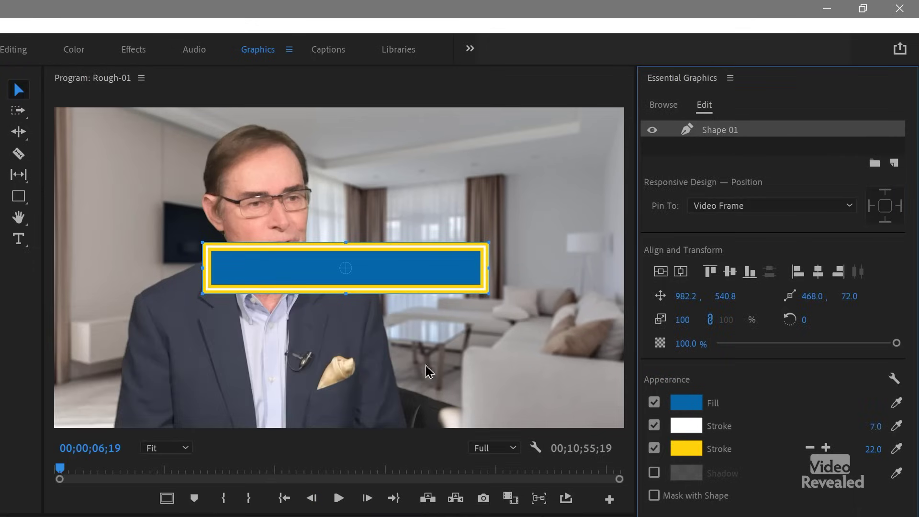
# Step: Toggle the rectangle's shadow on and off, and move the rectangle down to about 907.1, 883.7
pyautogui.click(655, 473)
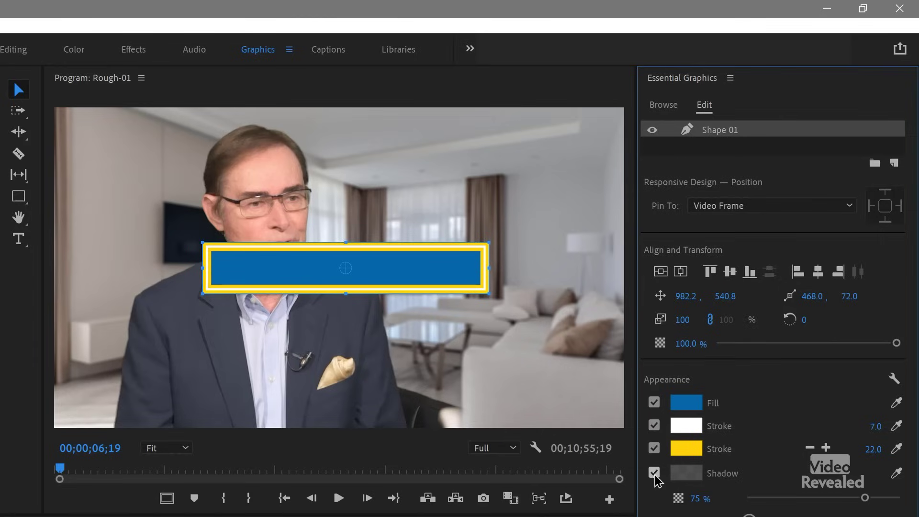
pyautogui.click(654, 473)
pyautogui.moveTo(420, 263); pyautogui.dragTo(419, 374)
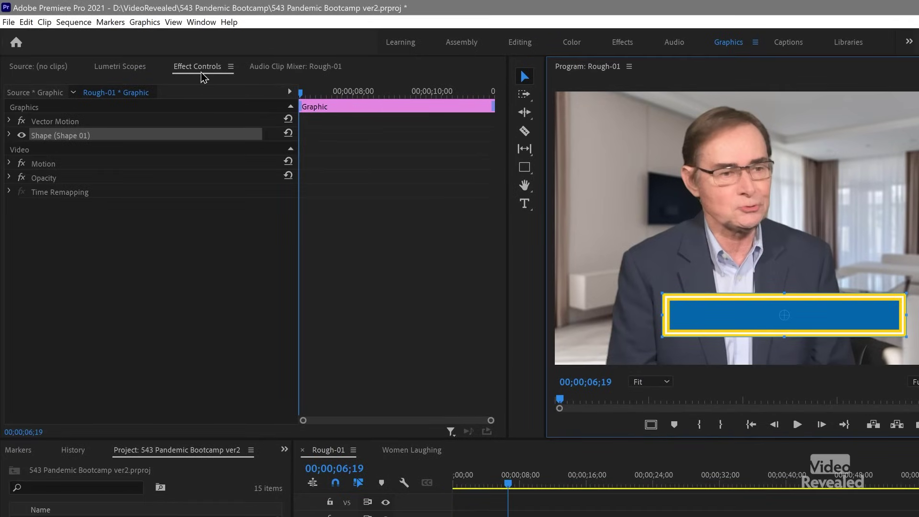
# Step: Expand the Shape 01 properties and start Position keyframing at the graphic's first frame, 00;00;06;19
pyautogui.click(7, 137)
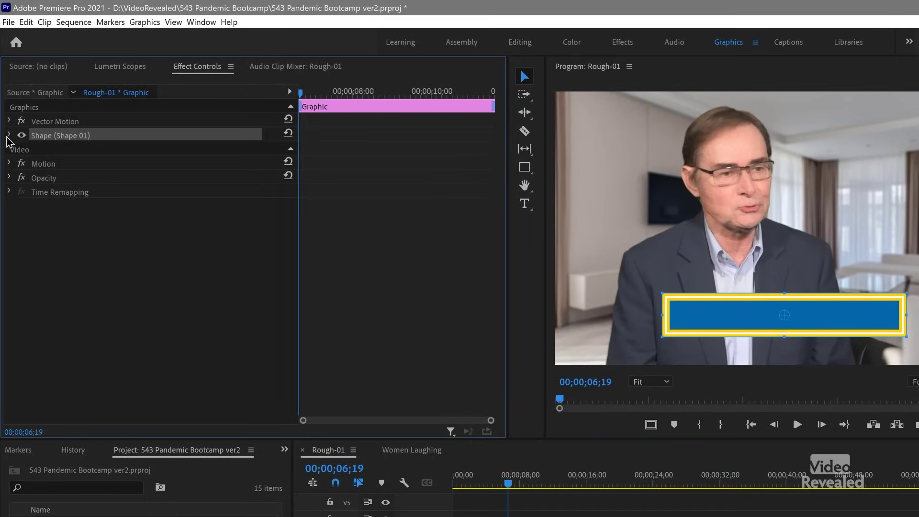
pyautogui.click(9, 136)
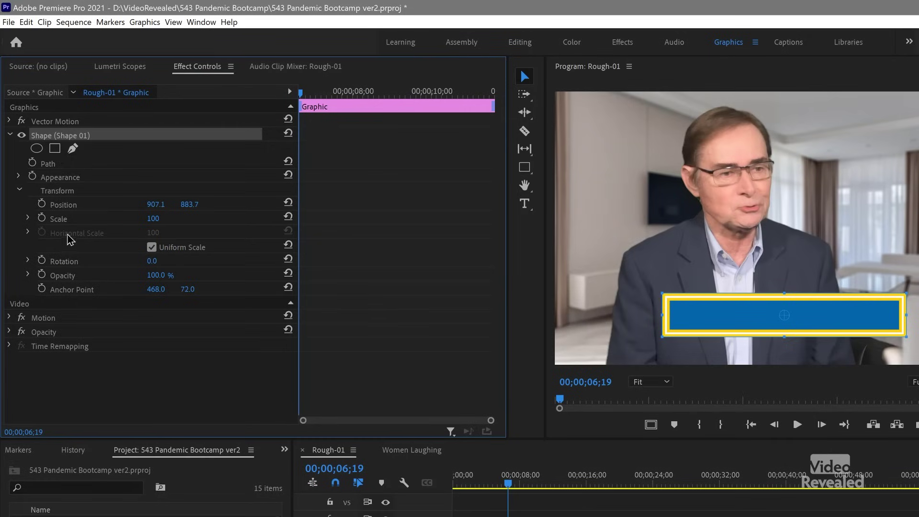
pyautogui.moveTo(301, 96)
pyautogui.mouseDown()
pyautogui.moveTo(340, 96)
pyautogui.moveTo(300, 96)
pyautogui.mouseUp()
pyautogui.click(41, 203)
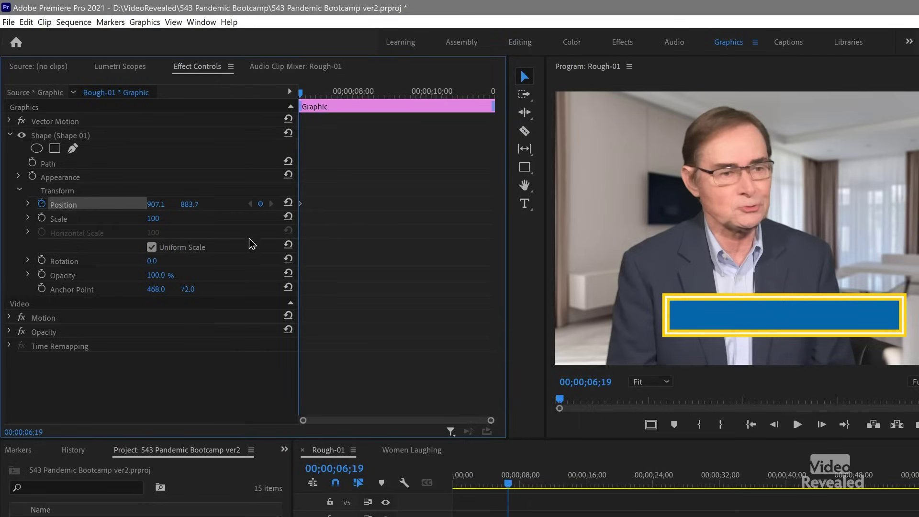
# Step: Add a Position keyframe around the nine-second mark with the rectangle moved up beside the man's head
pyautogui.click(397, 93)
pyautogui.moveTo(149, 206)
pyautogui.mouseDown()
pyautogui.moveTo(213, 205)
pyautogui.moveTo(167, 206)
pyautogui.mouseUp()
pyautogui.moveTo(775, 317); pyautogui.dragTo(864, 146)
# Step: Add a middle Position keyframe at 00;00;08;03 with the rectangle at about 1425.2, 641.4, and scrub back to the graphic's start
pyautogui.moveTo(404, 95); pyautogui.dragTo(312, 94)
pyautogui.moveTo(325, 126); pyautogui.dragTo(366, 123)
pyautogui.click(890, 262)
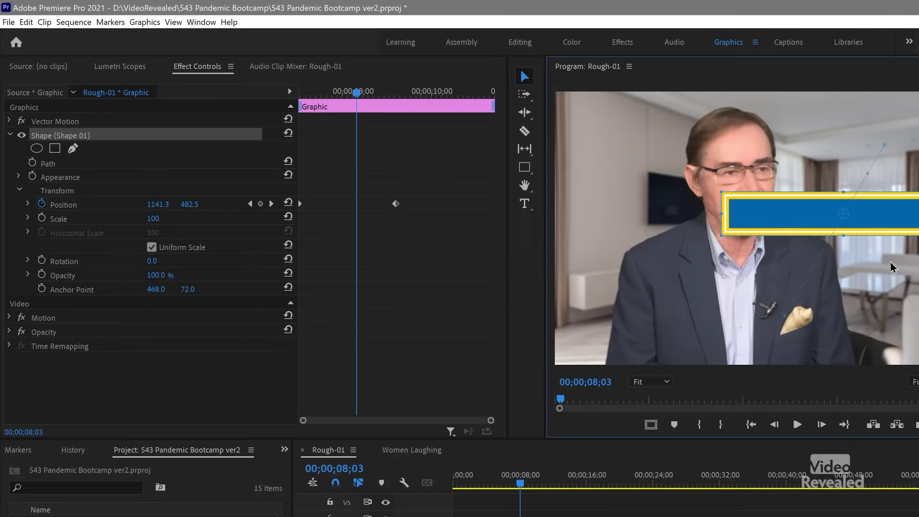
pyautogui.moveTo(800, 217); pyautogui.dragTo(872, 255)
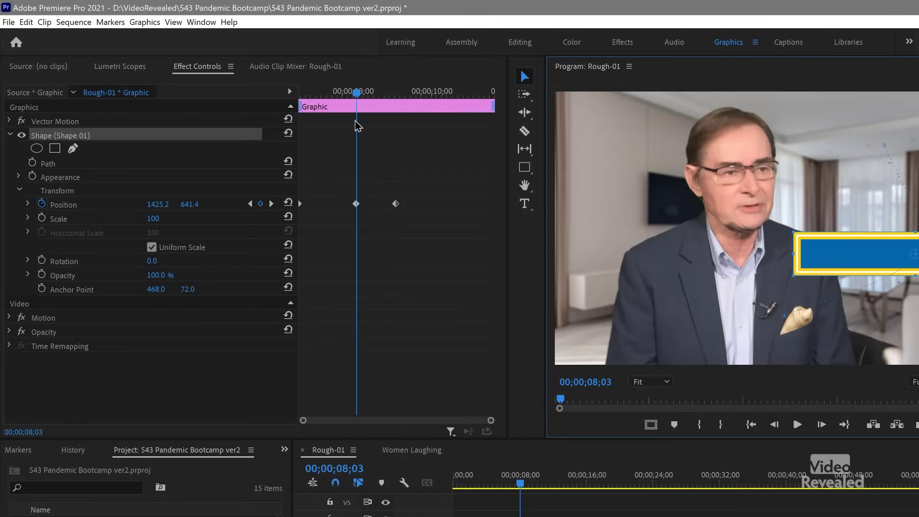
pyautogui.moveTo(361, 94); pyautogui.dragTo(253, 142)
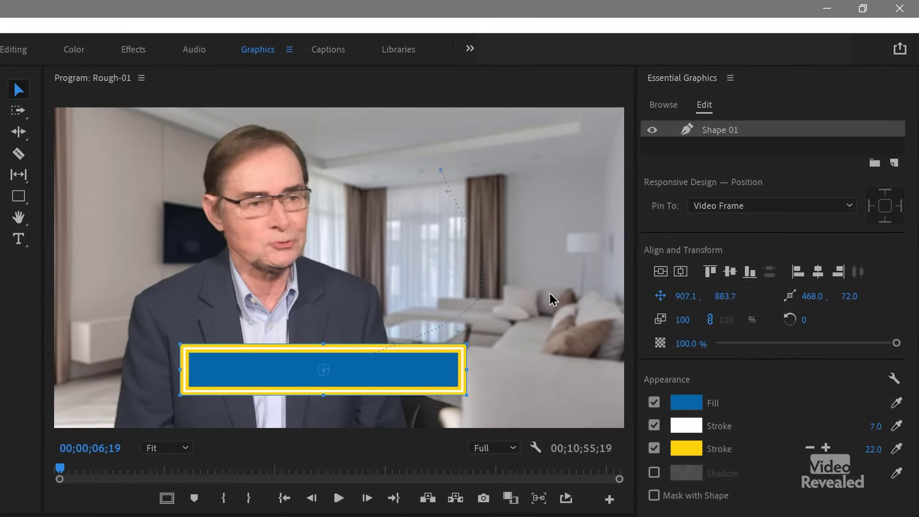
pyautogui.click(894, 163)
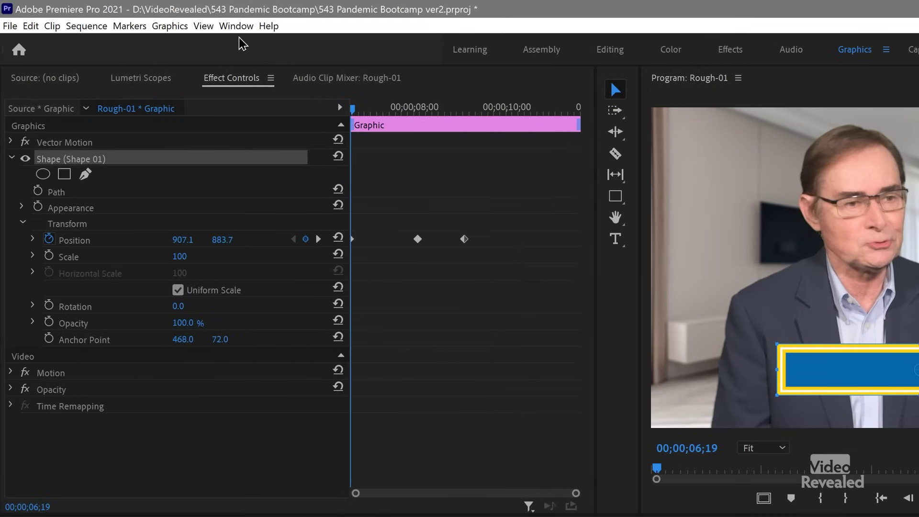
pyautogui.click(173, 26)
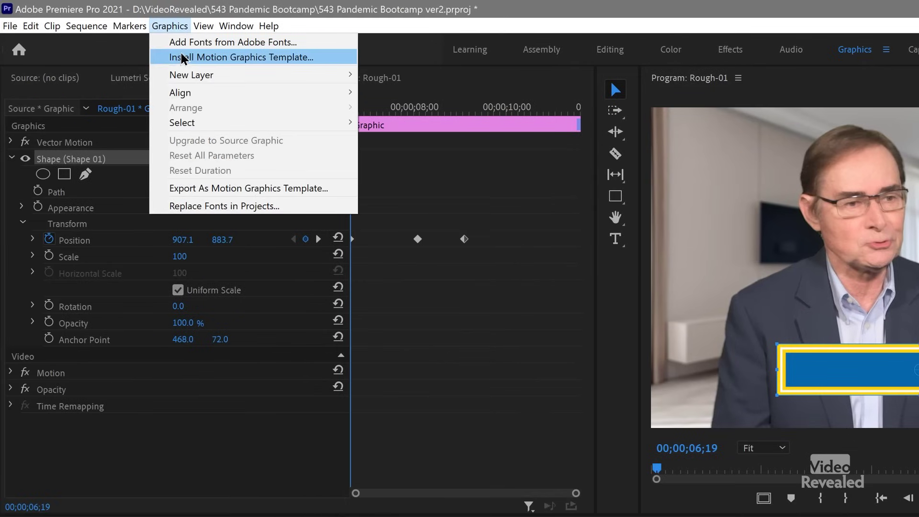
pyautogui.moveTo(197, 73)
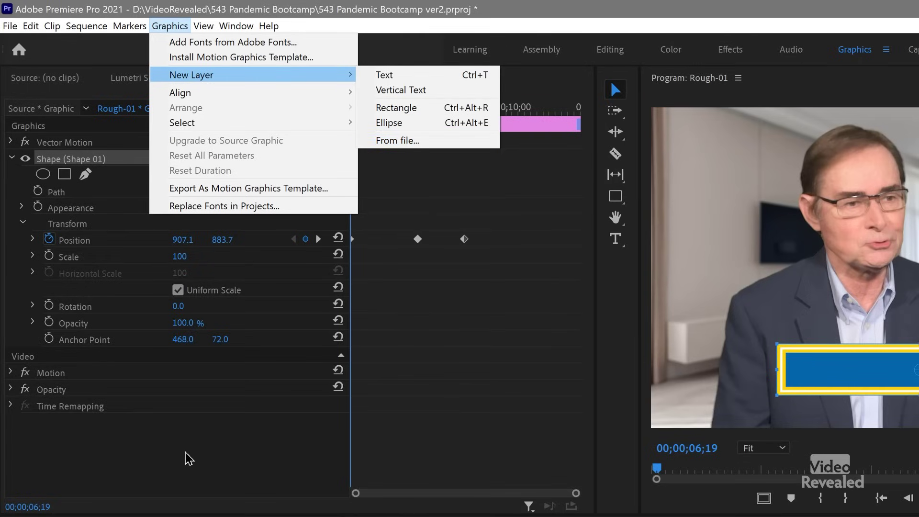
pyautogui.click(127, 408)
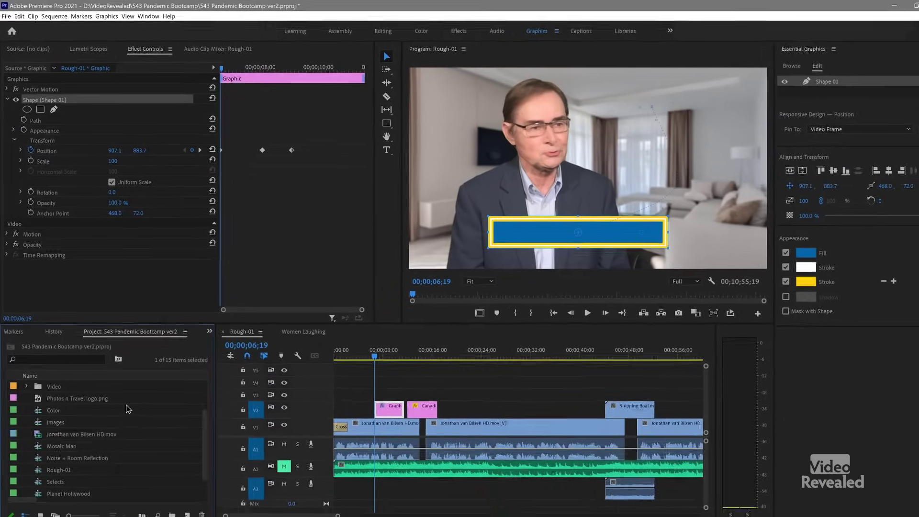
# Step: Search the project for "logo" and select Photos n Travel logo.png
pyautogui.scroll(-1, 124, 413)
pyautogui.scroll(-1, 124, 414)
pyautogui.scroll(6, 126, 415)
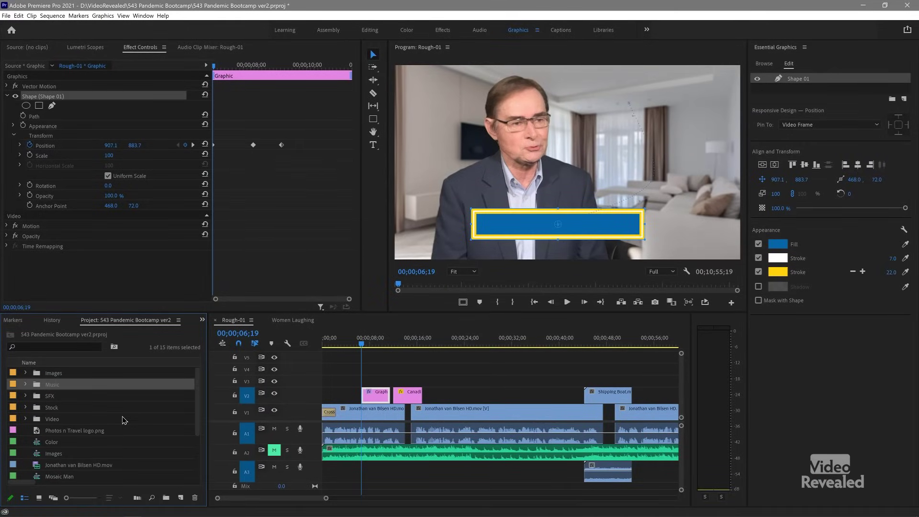
pyautogui.click(78, 347)
pyautogui.write('logo')
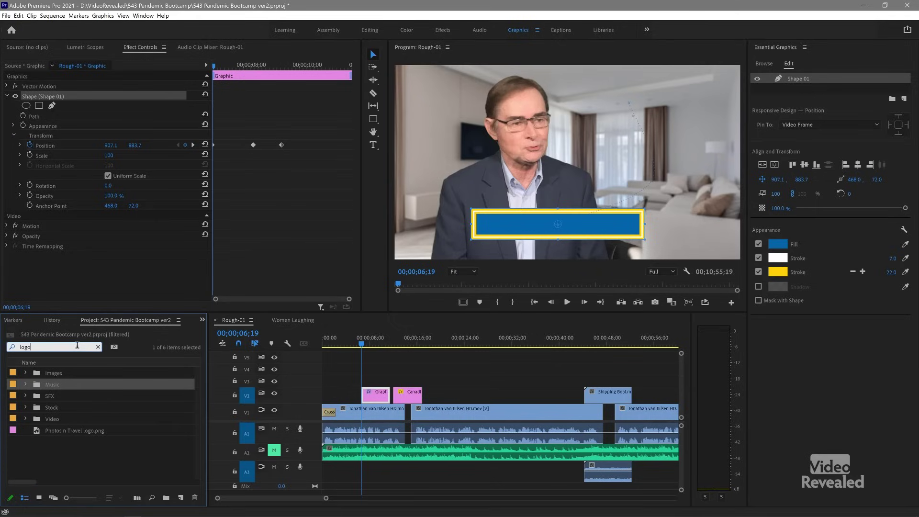
pyautogui.click(39, 431)
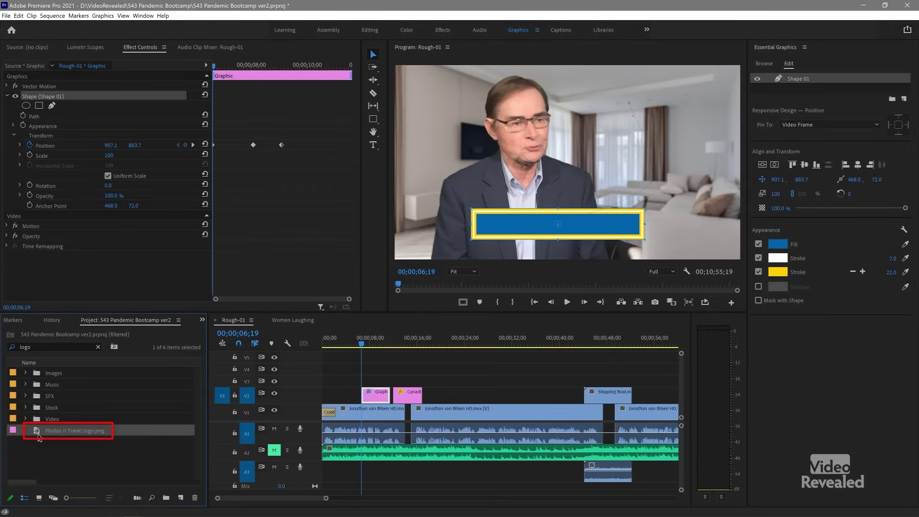
# Step: Add Photos n Travel logo.png to the graphic as a layer, scale it to about 55%, and place it over the blue rectangle
pyautogui.moveTo(38, 433); pyautogui.dragTo(815, 75)
pyautogui.moveTo(589, 152); pyautogui.dragTo(678, 127)
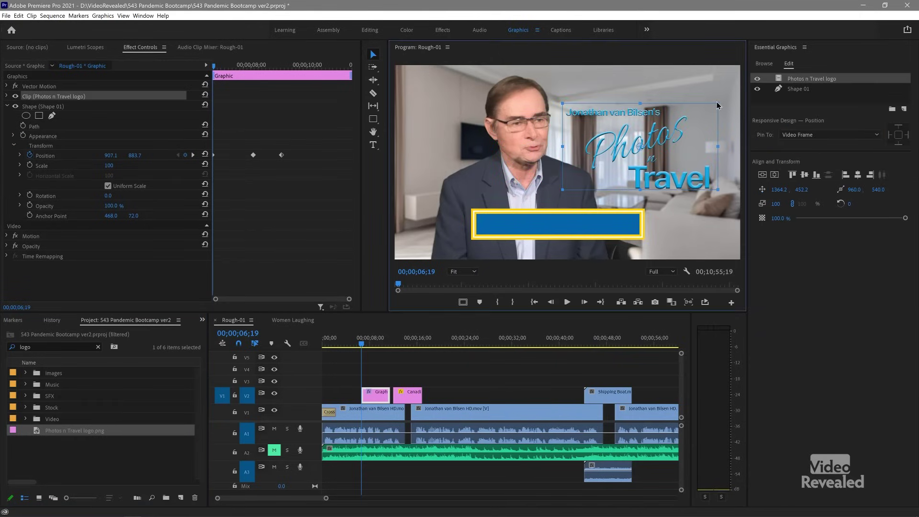
pyautogui.moveTo(719, 102); pyautogui.dragTo(697, 122)
pyautogui.moveTo(665, 165); pyautogui.dragTo(700, 219)
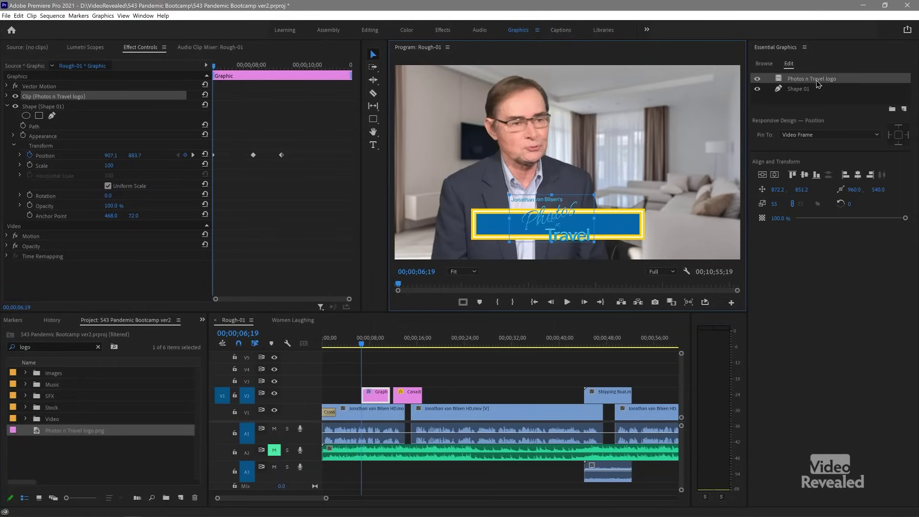
# Step: Enlarge the blue Shape 01 rectangle vertically until it frames the whole logo
pyautogui.moveTo(818, 84)
pyautogui.mouseDown()
pyautogui.moveTo(816, 100)
pyautogui.moveTo(811, 78)
pyautogui.mouseUp()
pyautogui.click(637, 215)
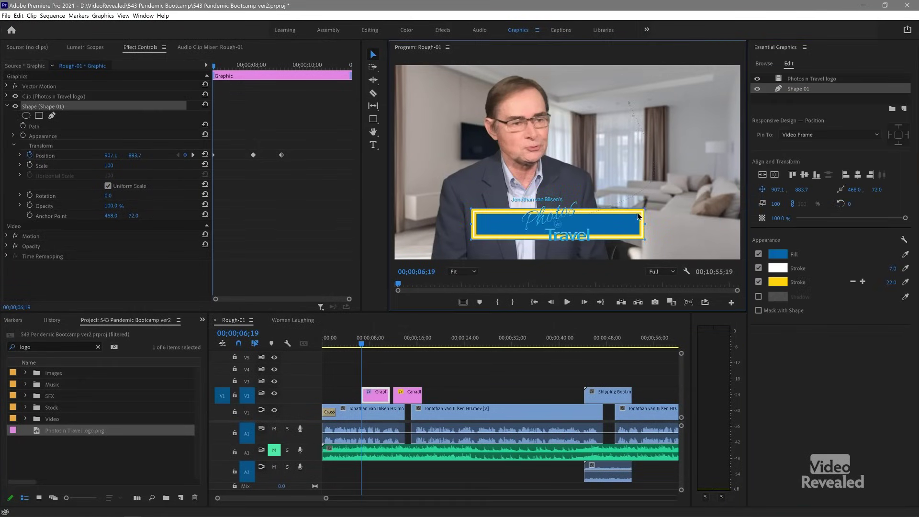
pyautogui.moveTo(642, 209); pyautogui.dragTo(648, 184)
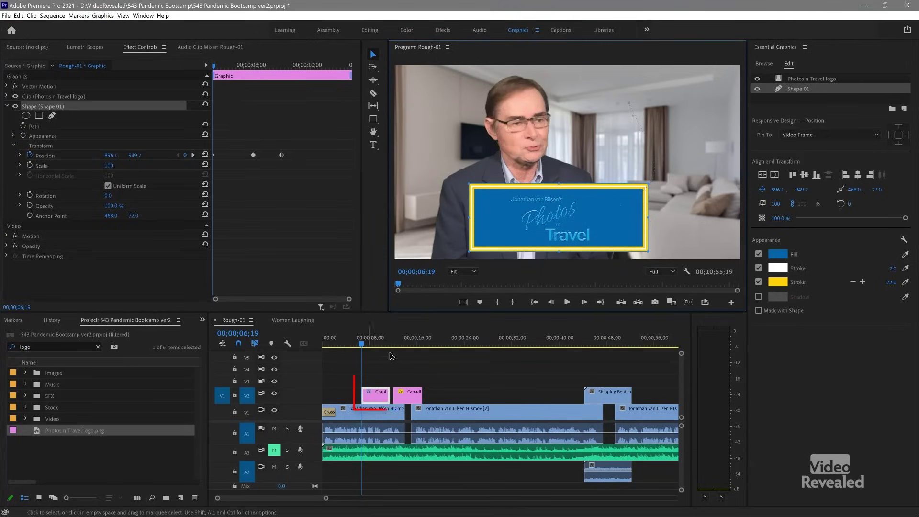
# Step: Delete the rectangle-and-logo graphic from the Rough-01 timeline and clear the project search
pyautogui.moveTo(369, 400); pyautogui.dragTo(370, 398)
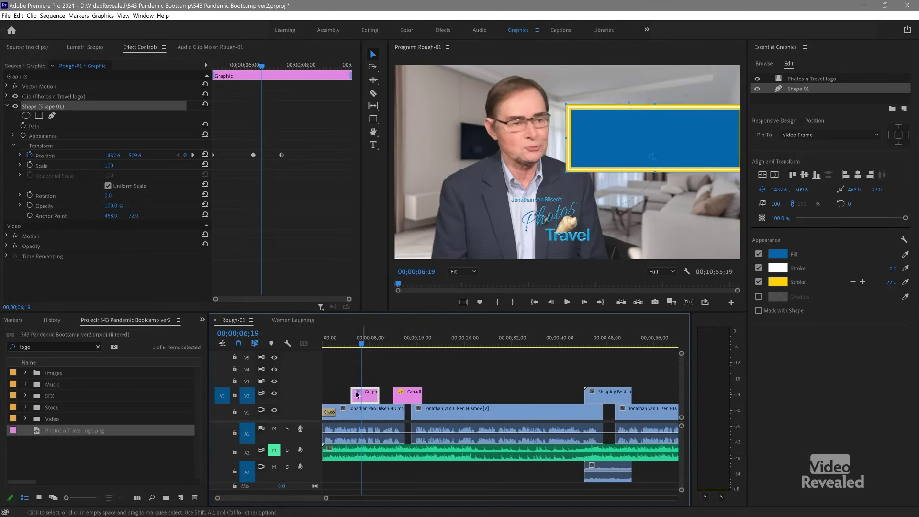
pyautogui.click(99, 348)
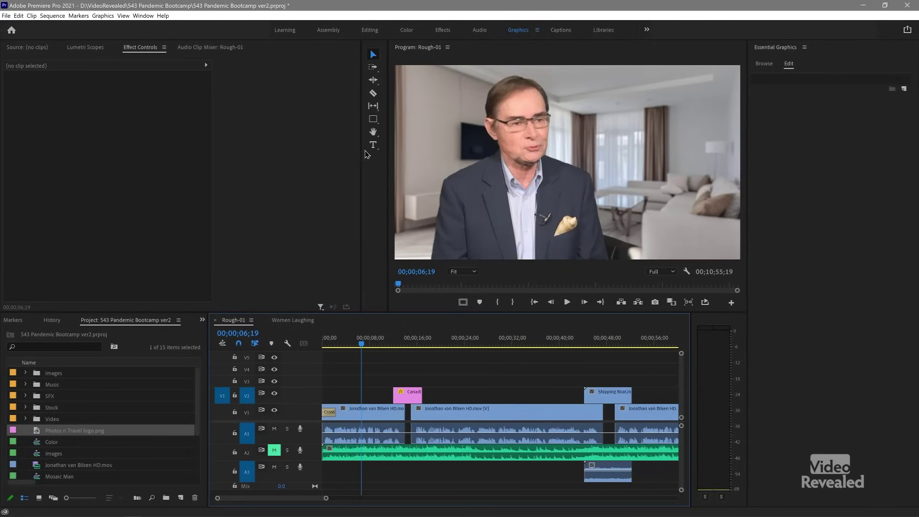
# Step: Add a text title with the presenter's full name across the man's lower chest, placed at about 244.7, 944.4
pyautogui.click(373, 145)
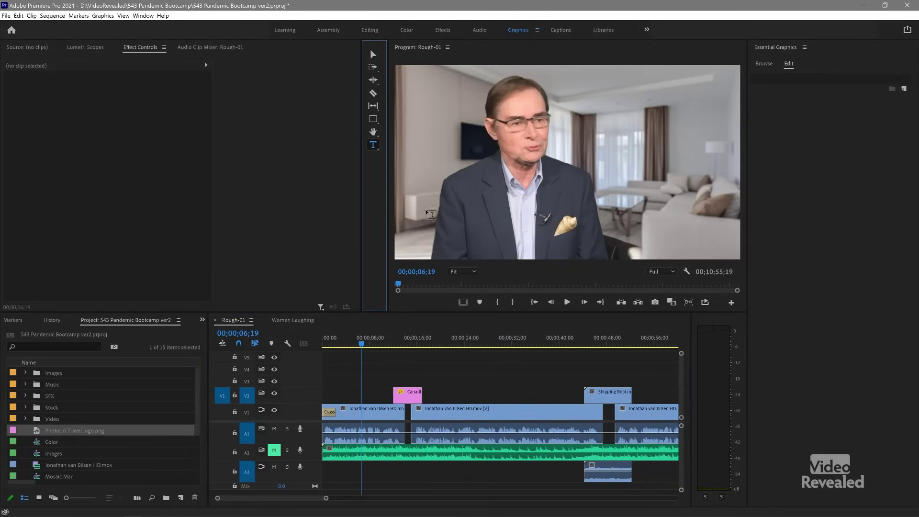
pyautogui.click(442, 234)
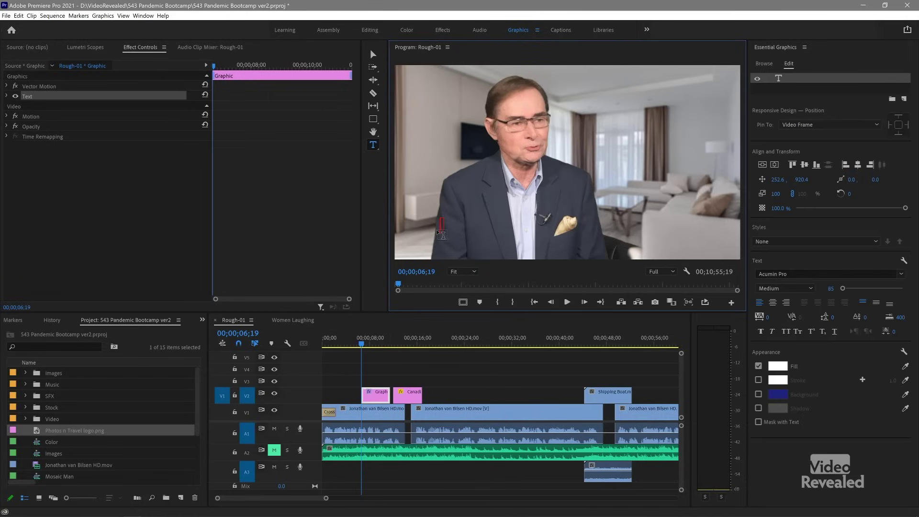
pyautogui.write('Jonathan van Bilsen')
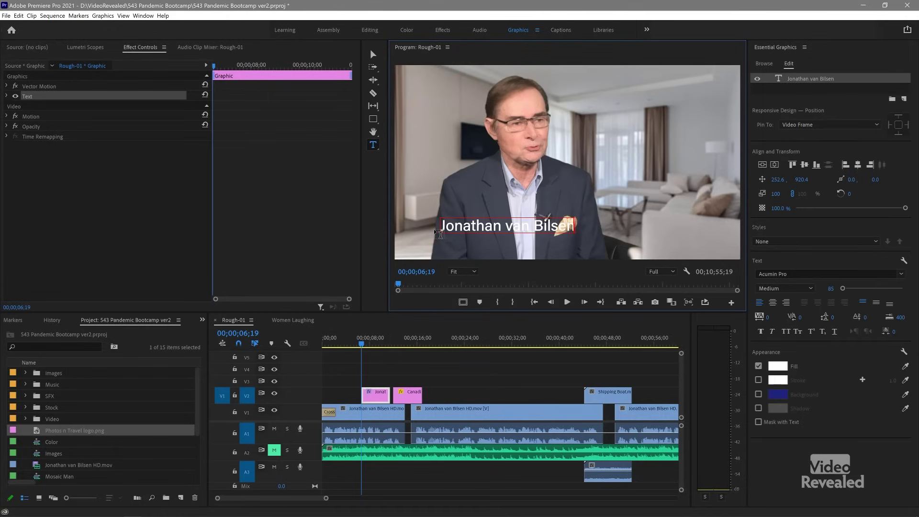
pyautogui.click(374, 54)
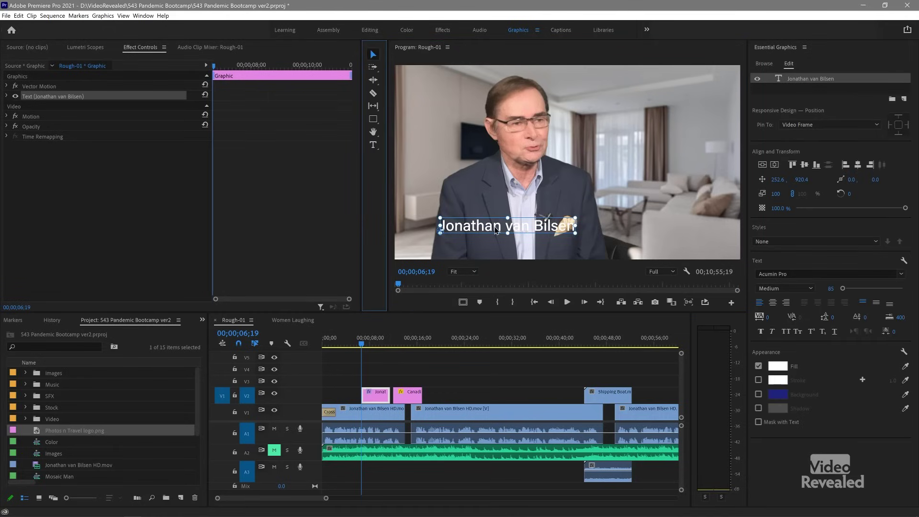
pyautogui.moveTo(493, 226); pyautogui.dragTo(492, 232)
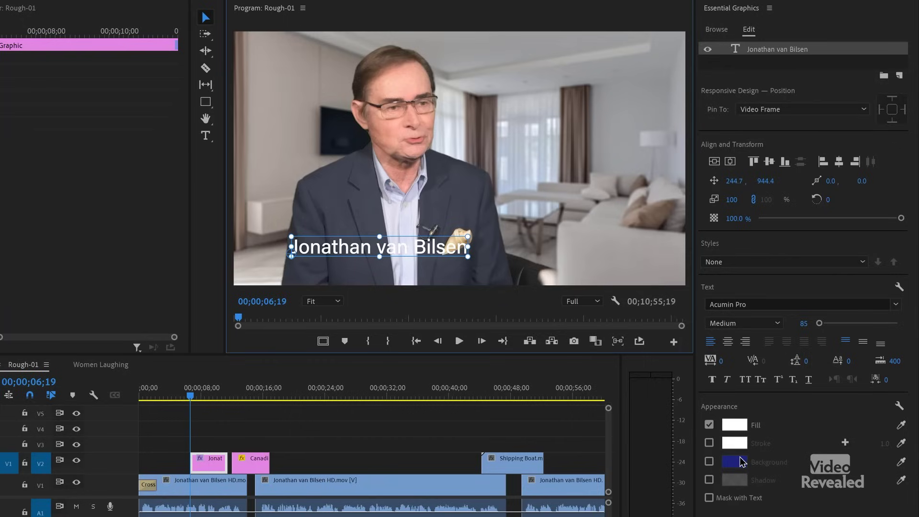
# Step: Enable the background behind the name title, keep its navy colour, and move the title to about 186.7, 941.4
pyautogui.click(709, 462)
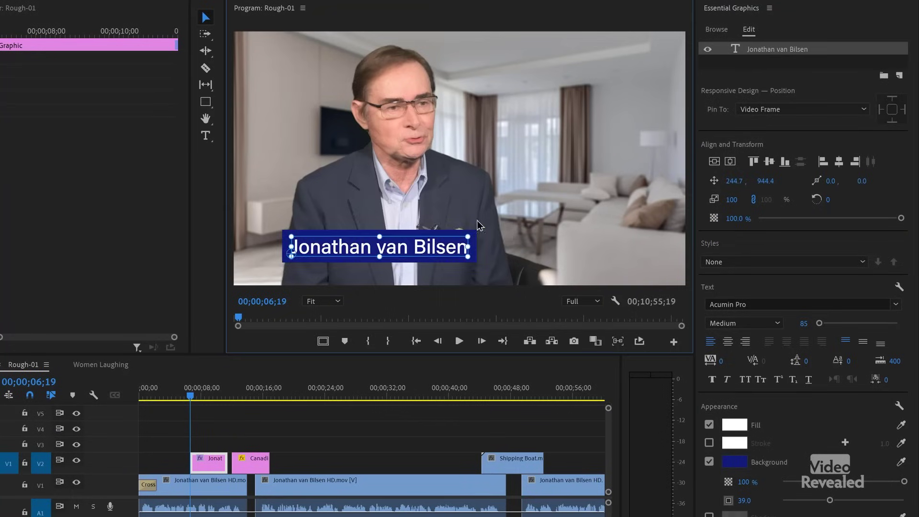
pyautogui.moveTo(427, 251)
pyautogui.mouseDown()
pyautogui.moveTo(456, 206)
pyautogui.moveTo(413, 249)
pyautogui.mouseUp()
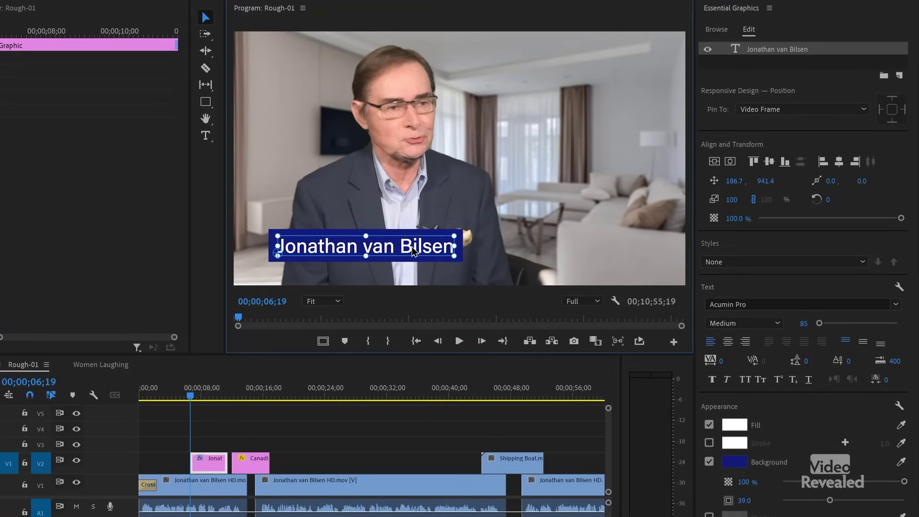
pyautogui.click(740, 468)
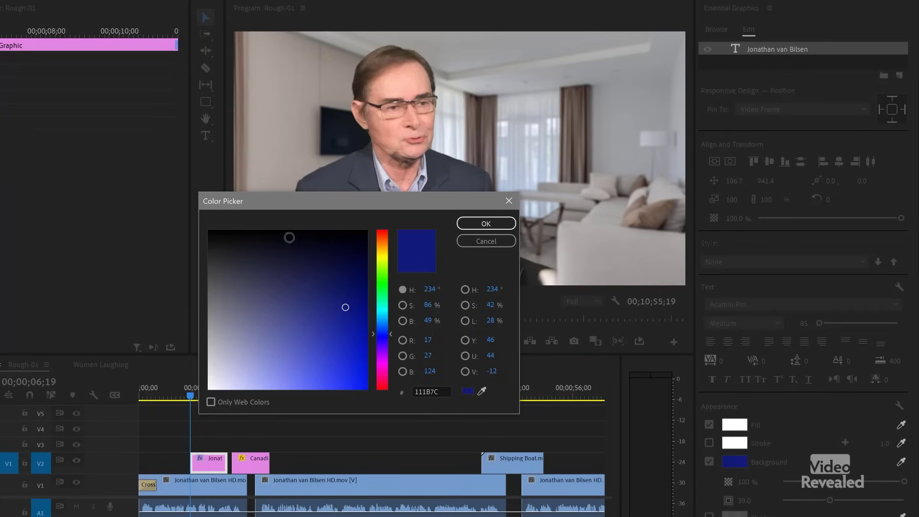
pyautogui.click(503, 241)
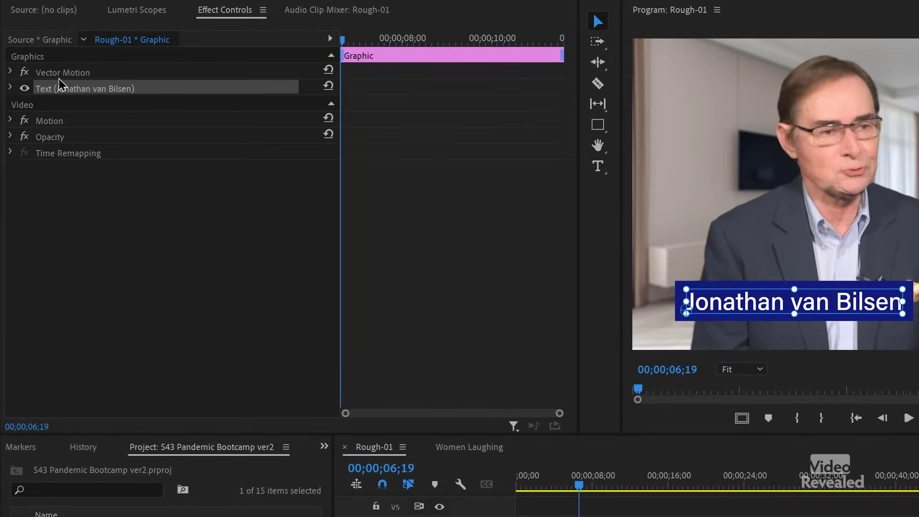
# Step: Expand the title text's properties, collapse Source Text, and start Position keyframing at 00;00;08;01
pyautogui.click(12, 88)
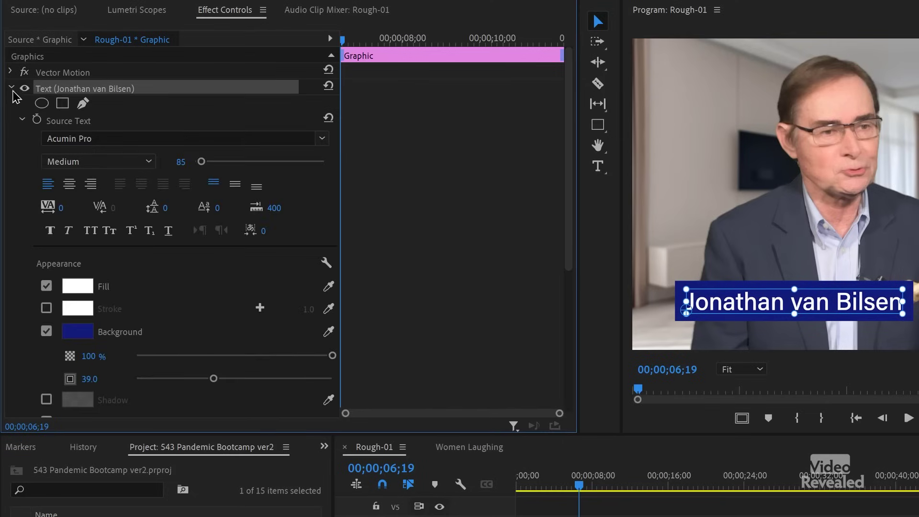
pyautogui.click(23, 120)
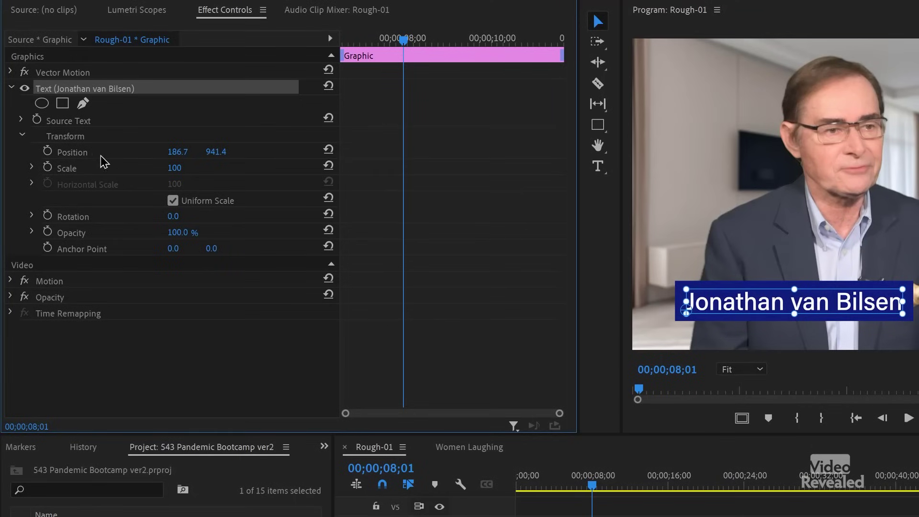
pyautogui.click(48, 152)
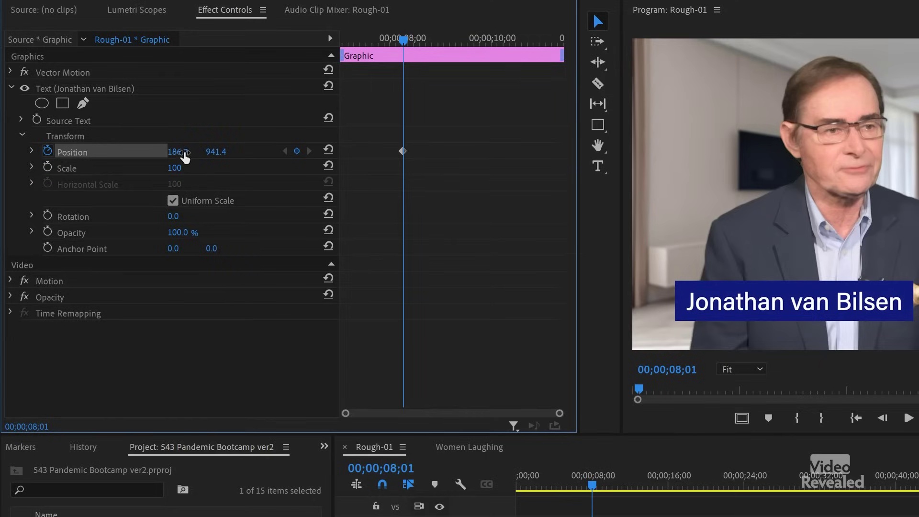
# Step: Add a Position keyframe at 00;00;06;19 with X at about -825.3, placing the title off-screen, and play the slide-in
pyautogui.moveTo(403, 42); pyautogui.dragTo(334, 48)
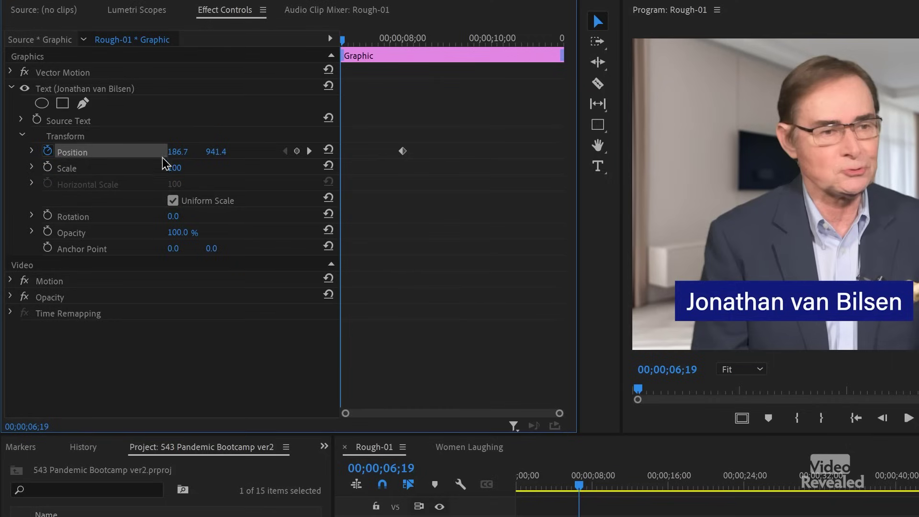
pyautogui.moveTo(178, 157); pyautogui.dragTo(207, 170)
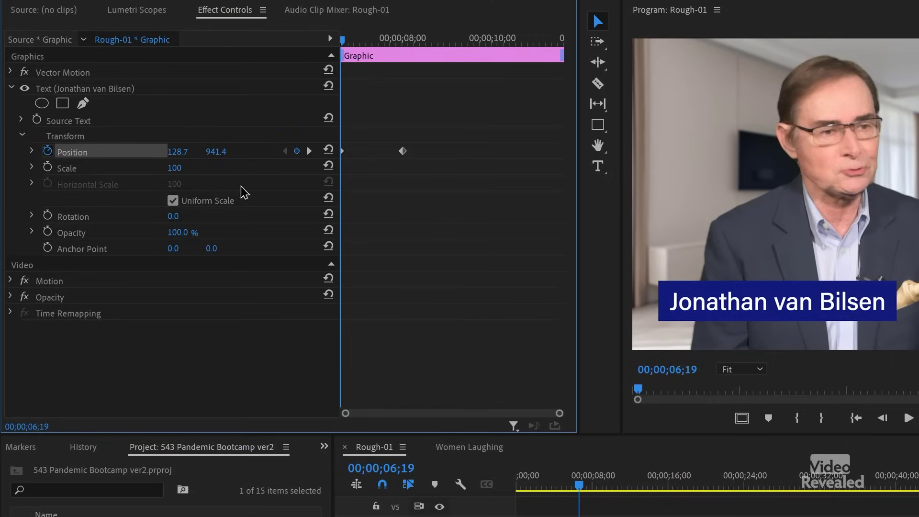
pyautogui.click(750, 306)
pyautogui.moveTo(751, 307)
pyautogui.mouseDown()
pyautogui.moveTo(724, 306)
pyautogui.moveTo(751, 306)
pyautogui.mouseUp()
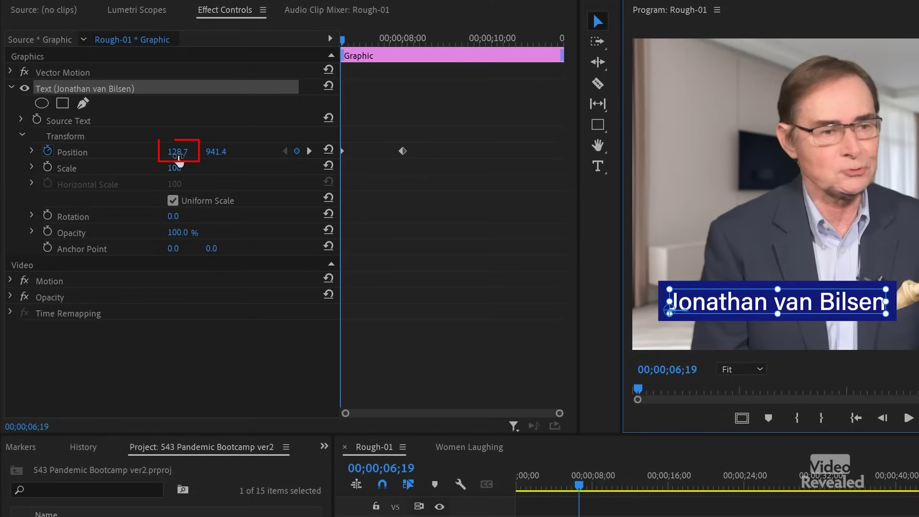
pyautogui.moveTo(179, 159); pyautogui.dragTo(24, 160)
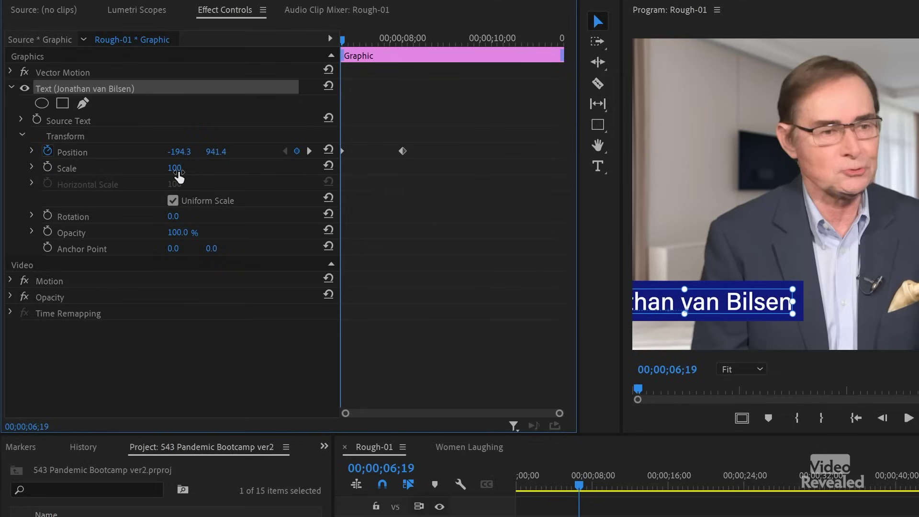
pyautogui.moveTo(190, 157); pyautogui.dragTo(52, 157)
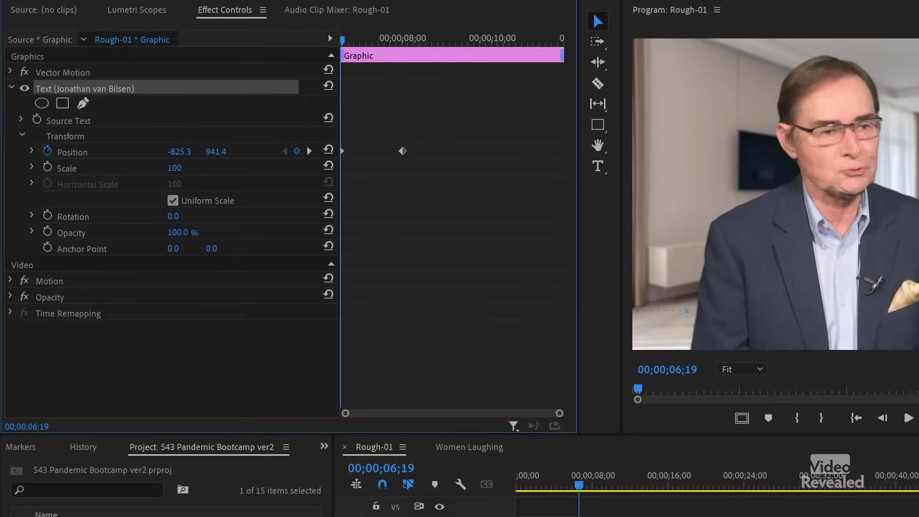
pyautogui.press('space')
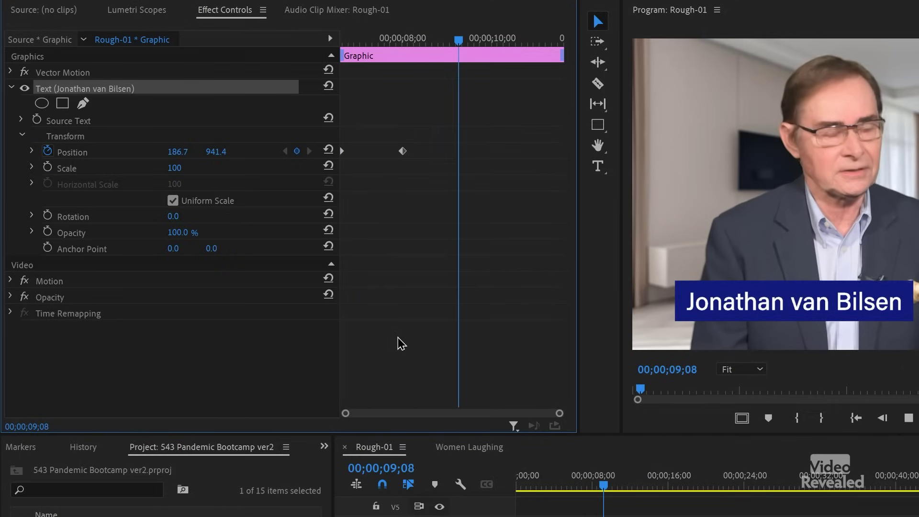
pyautogui.press('space')
# Step: Move the title clip earlier onto V3, play it, and extend its end to the start of the next graphic
pyautogui.moveTo(534, 507); pyautogui.dragTo(506, 484)
pyautogui.click(497, 431)
pyautogui.press('space')
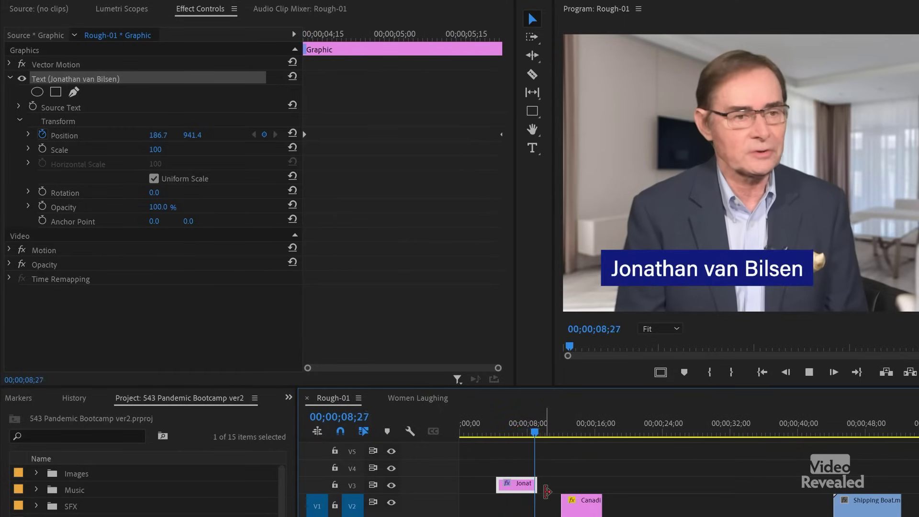
pyautogui.moveTo(534, 484); pyautogui.dragTo(557, 487)
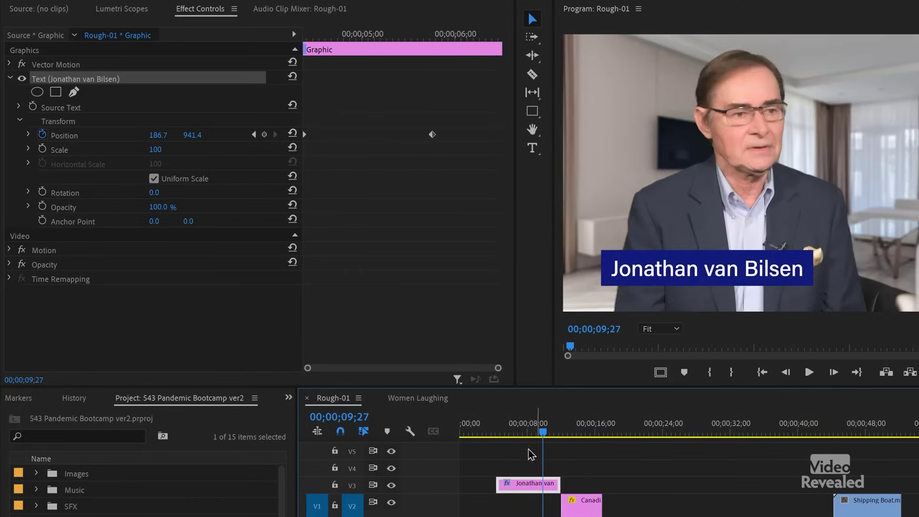
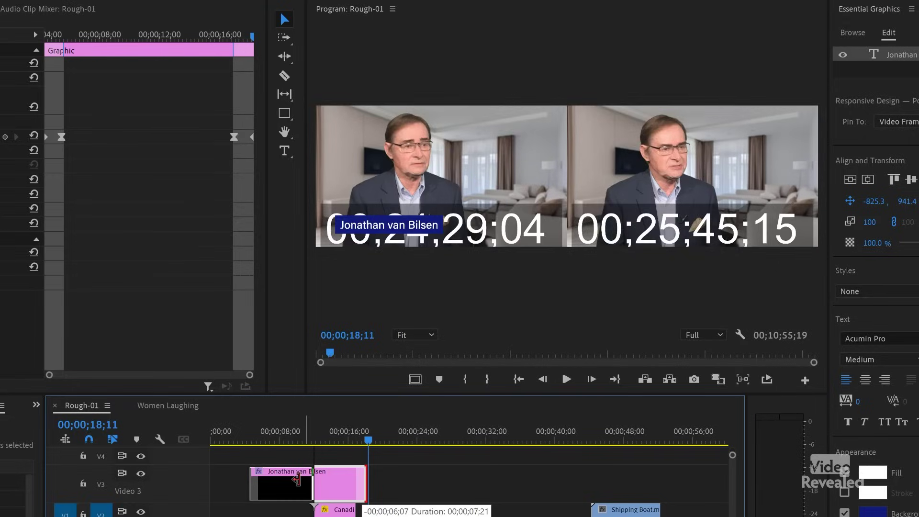
# Step: Play the shortened title clip from 00;00;04;16 and examine its Position keyframes within the intro and outro regions
pyautogui.click(253, 442)
pyautogui.click(250, 442)
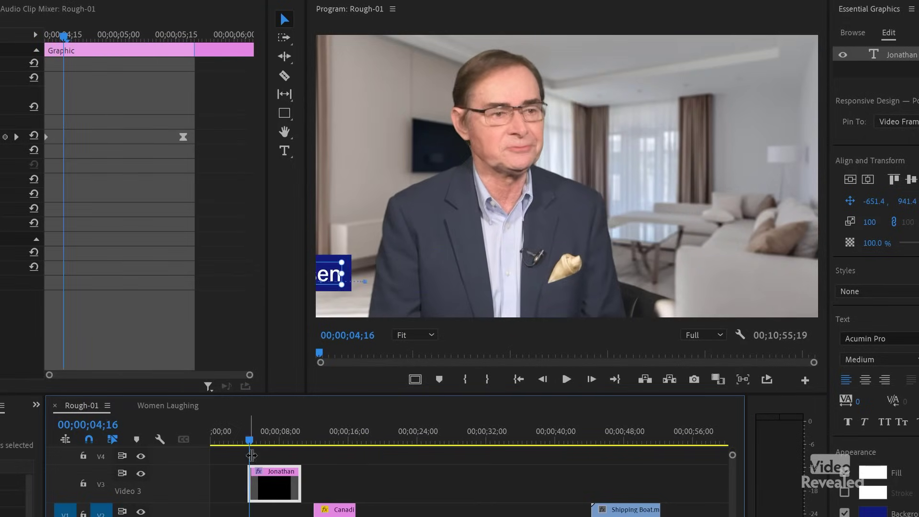
pyautogui.press('space')
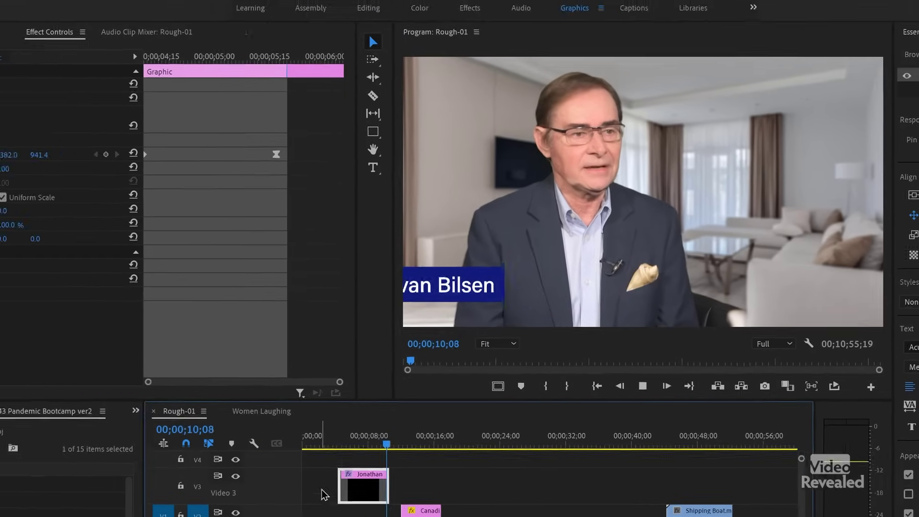
pyautogui.press('space')
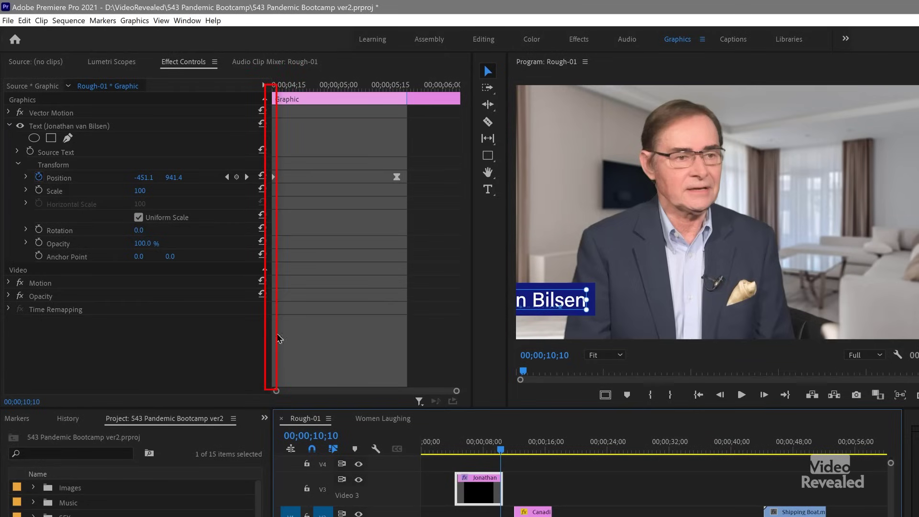
pyautogui.moveTo(271, 330); pyautogui.dragTo(207, 326)
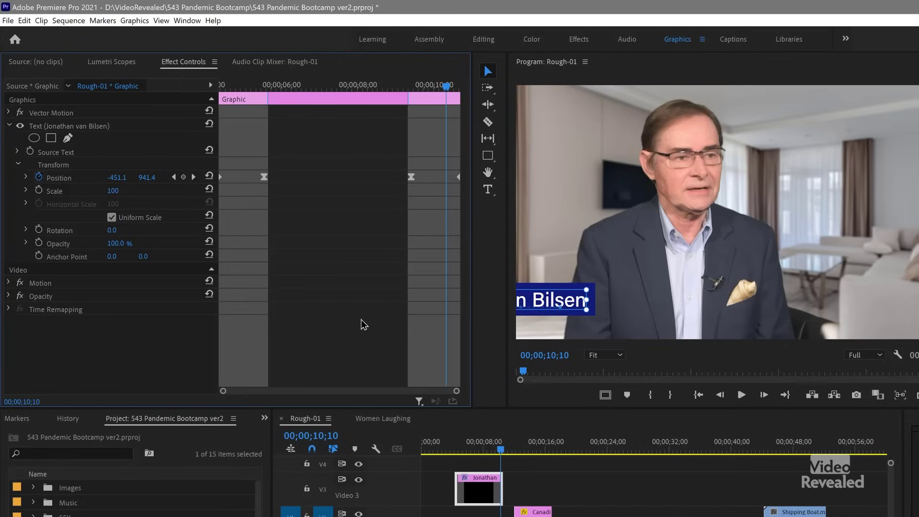
pyautogui.moveTo(472, 444); pyautogui.dragTo(476, 447)
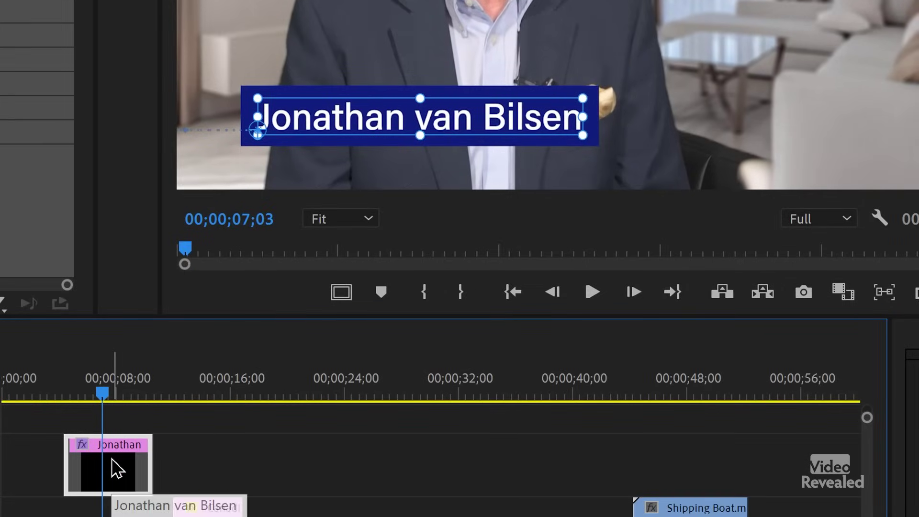
# Step: Duplicate the name title clip on V3 to start at about 00;00;20 and change the copy's text to "World Traveller"
pyautogui.moveTo(152, 464); pyautogui.dragTo(343, 457)
pyautogui.click(339, 412)
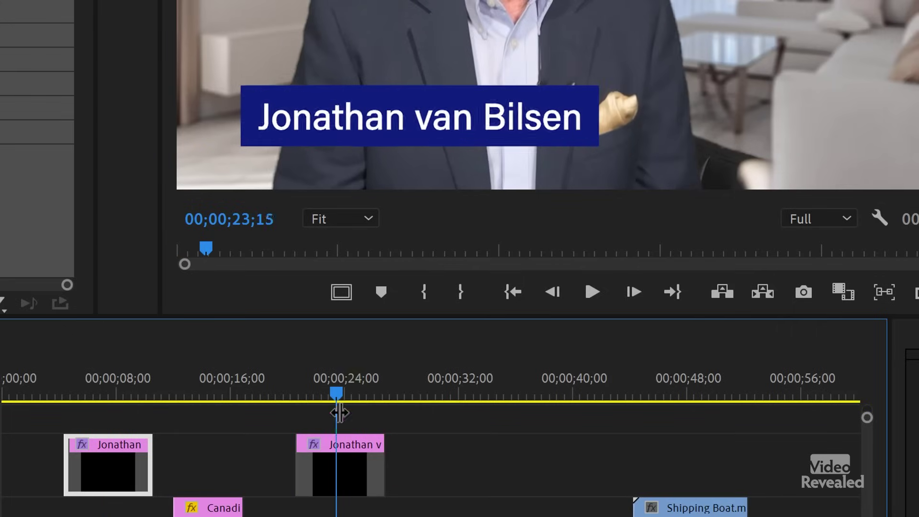
pyautogui.click(338, 465)
pyautogui.click(371, 118)
pyautogui.doubleClick(371, 117)
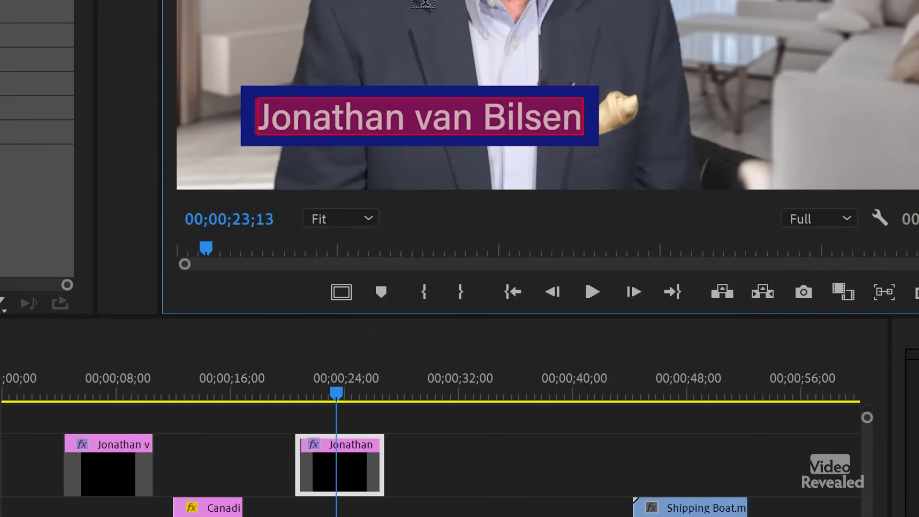
pyautogui.write('World Tr')
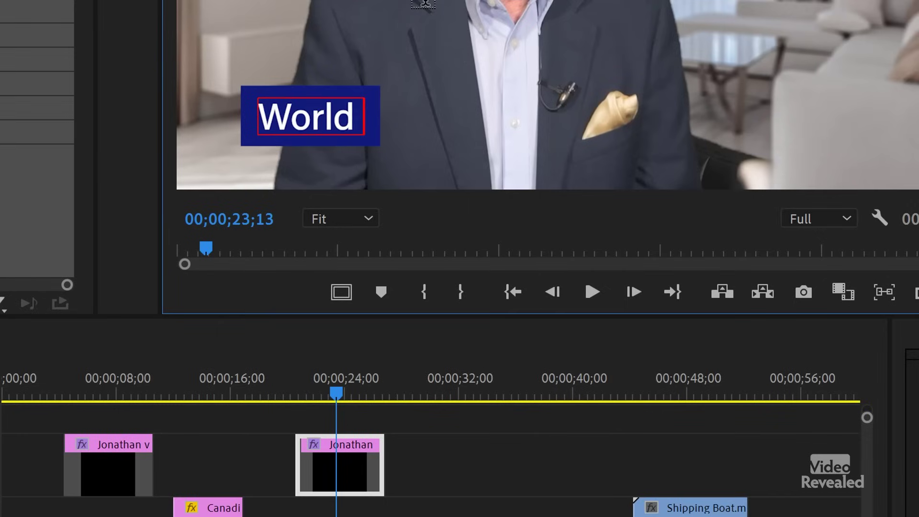
pyautogui.write('aveller')
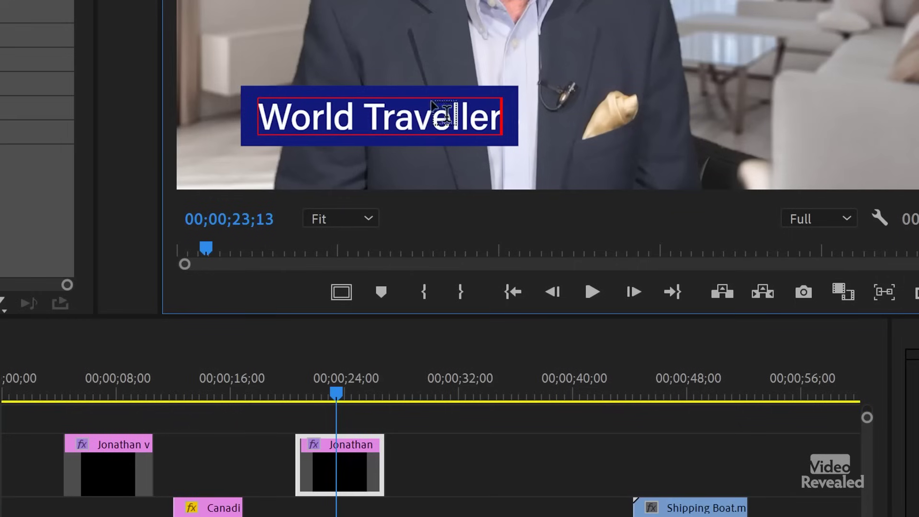
# Step: Compare the World Traveller title's slide-in and resting position with the original title, and delete the copy from V3
pyautogui.click(300, 394)
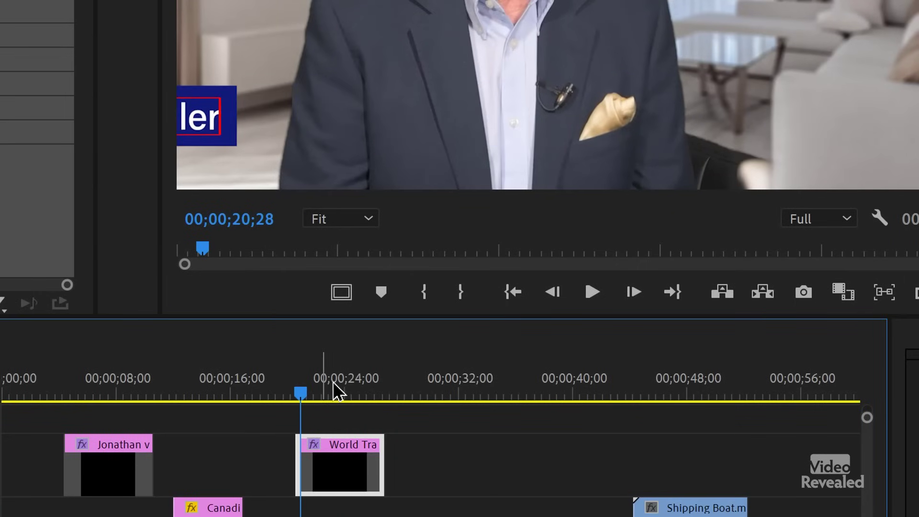
pyautogui.click(343, 393)
pyautogui.click(100, 394)
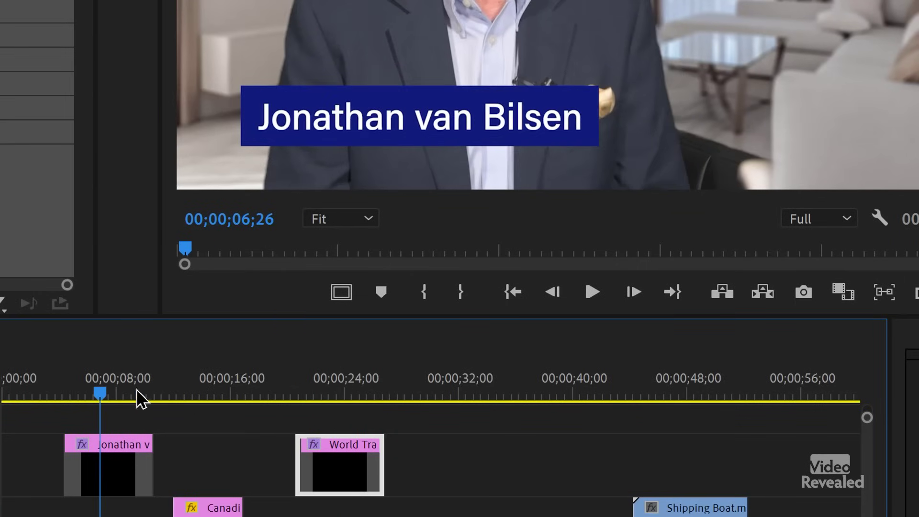
pyautogui.click(347, 390)
pyautogui.click(446, 484)
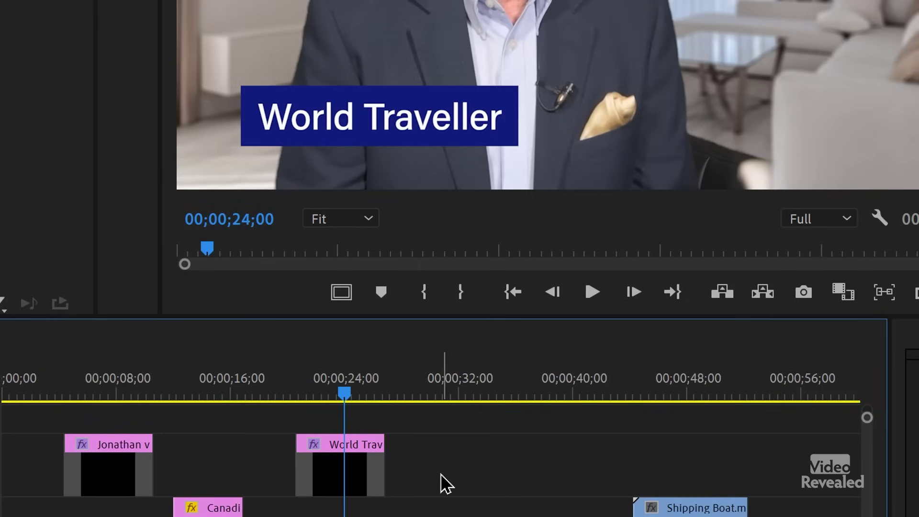
pyautogui.click(329, 456)
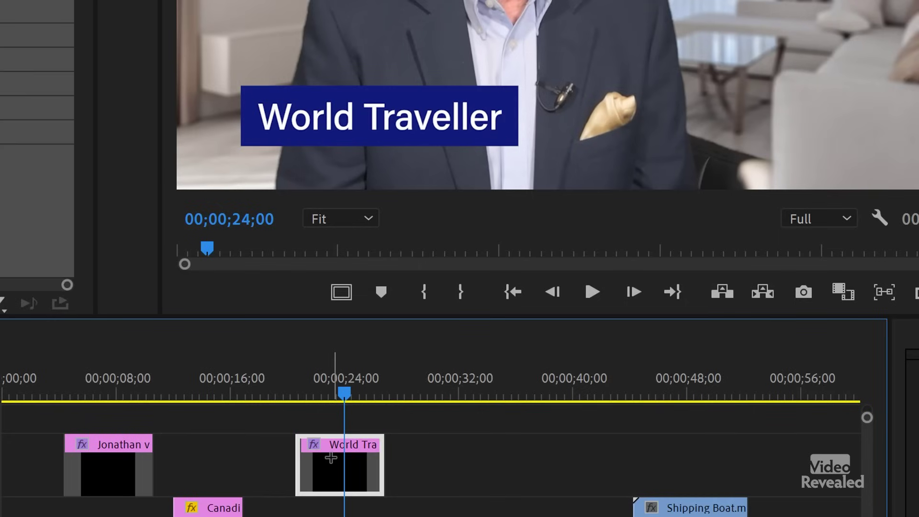
pyautogui.press('Delete')
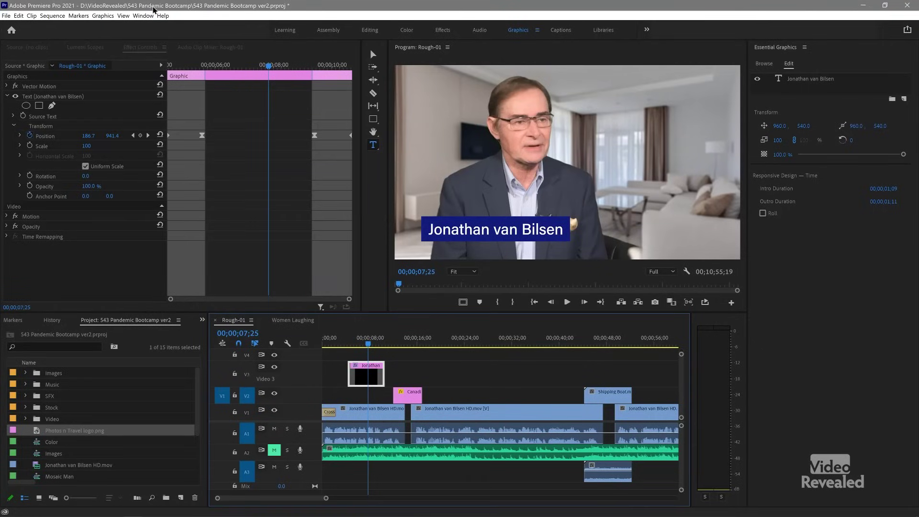
# Step: Open the Export As Motion Graphics Template settings for the name title clip on V3
pyautogui.click(102, 15)
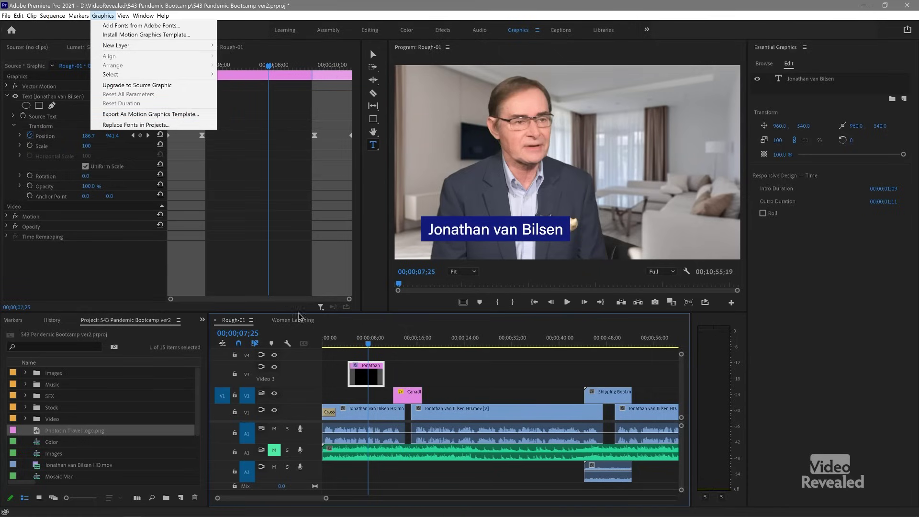
pyautogui.rightClick(355, 367)
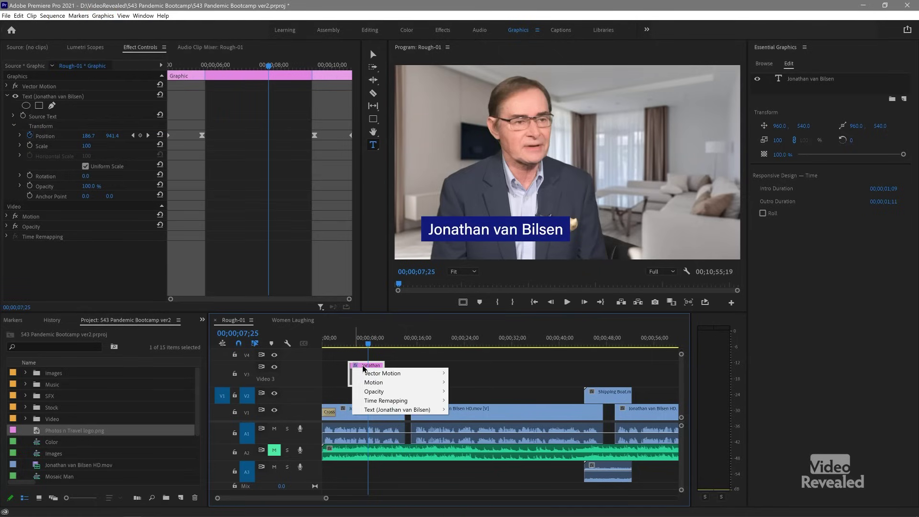
pyautogui.rightClick(373, 370)
pyautogui.click(367, 375)
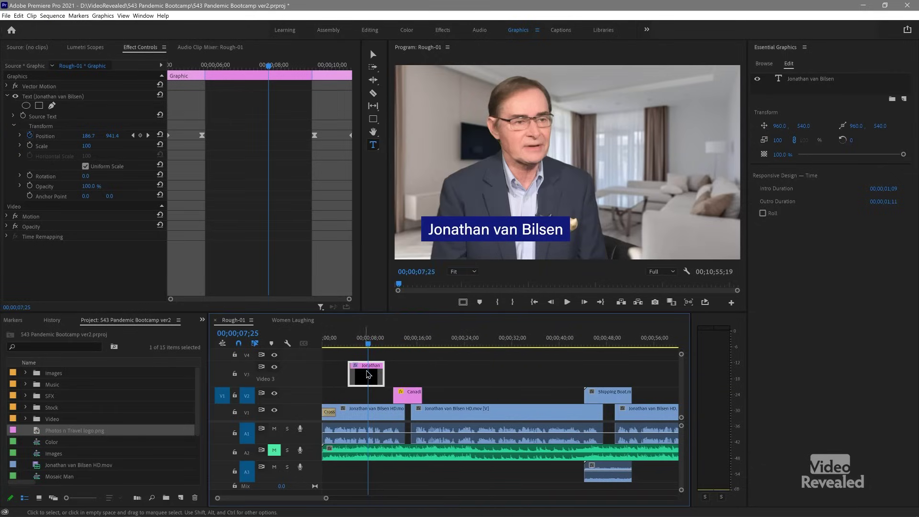
pyautogui.press('=')
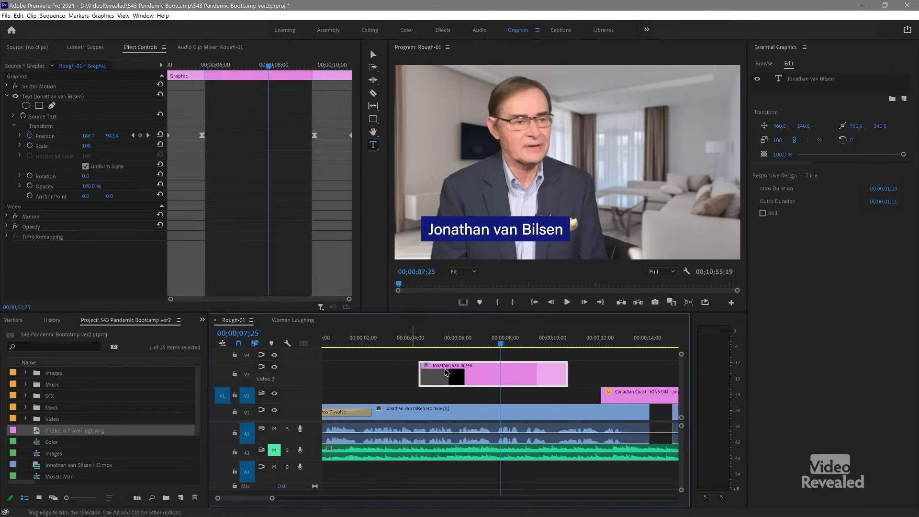
pyautogui.rightClick(476, 379)
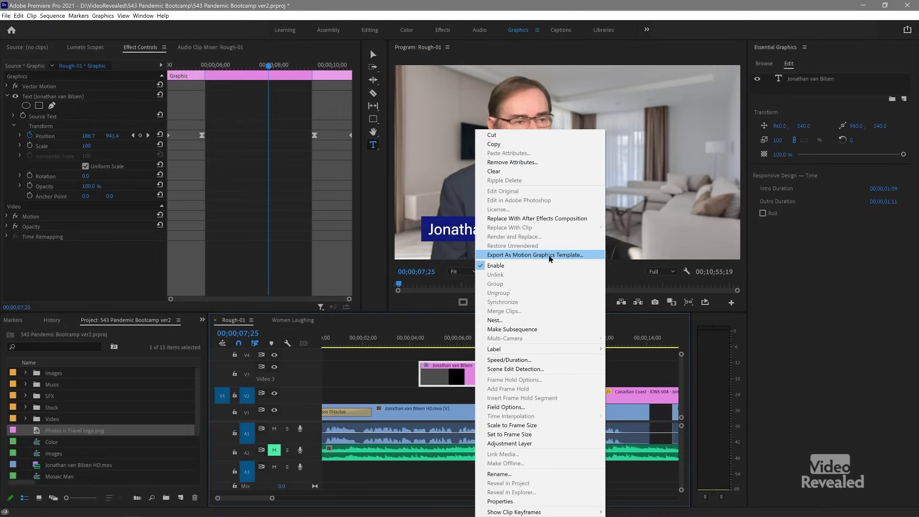
pyautogui.click(531, 259)
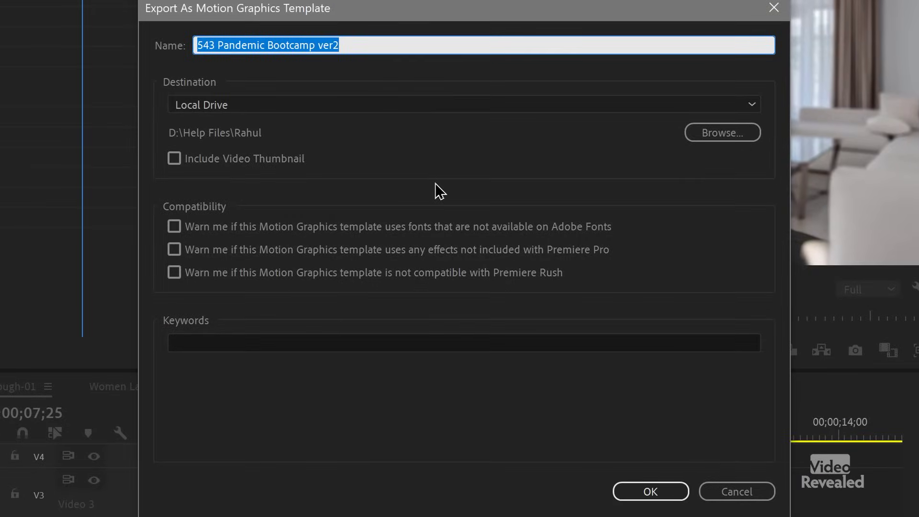
# Step: Name the template with the speaker's first name plus "Lower 3rd" and export it to the creator's personal library
pyautogui.press('BackSpace')
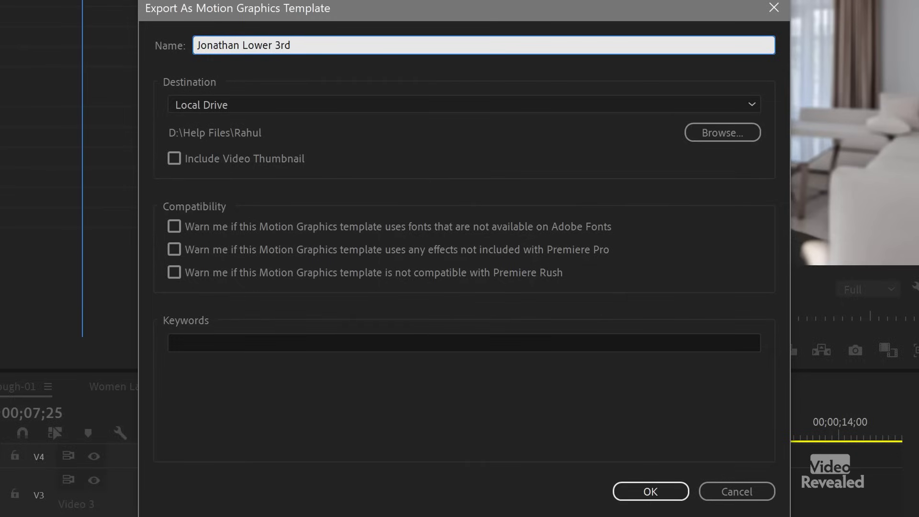
pyautogui.click(282, 105)
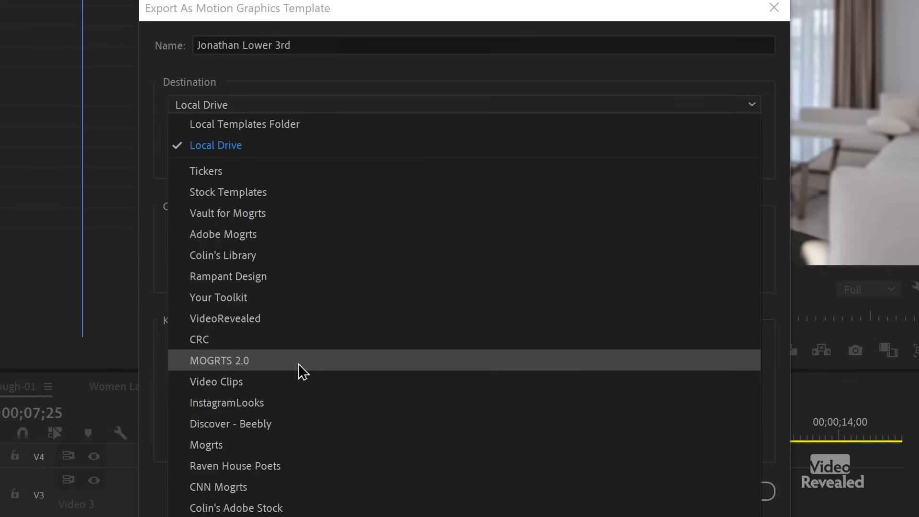
pyautogui.click(276, 255)
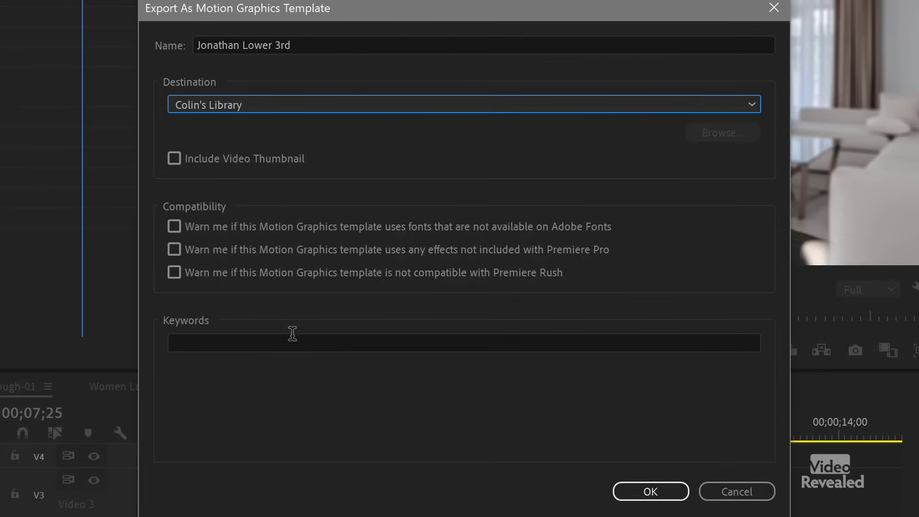
pyautogui.click(665, 490)
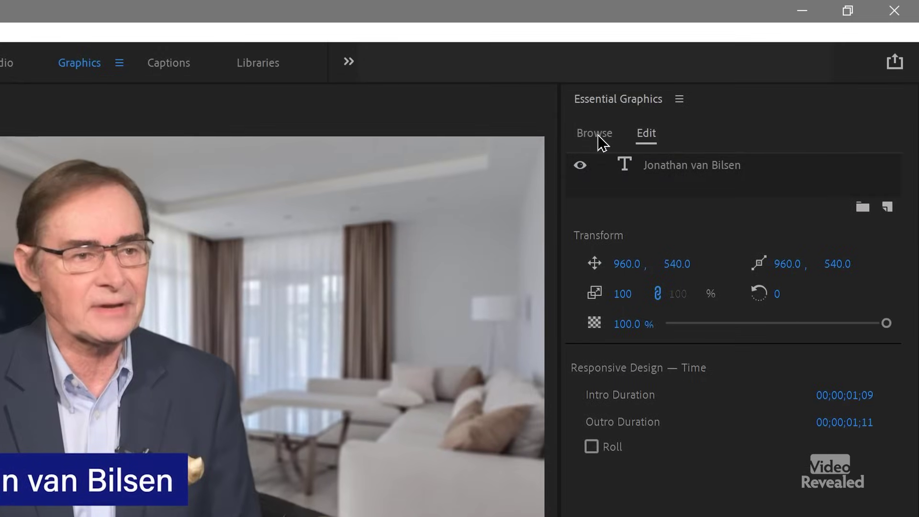
# Step: Search My Templates for "jon" and place the exported lower-third template on V3 at about 00;00;13
pyautogui.click(596, 134)
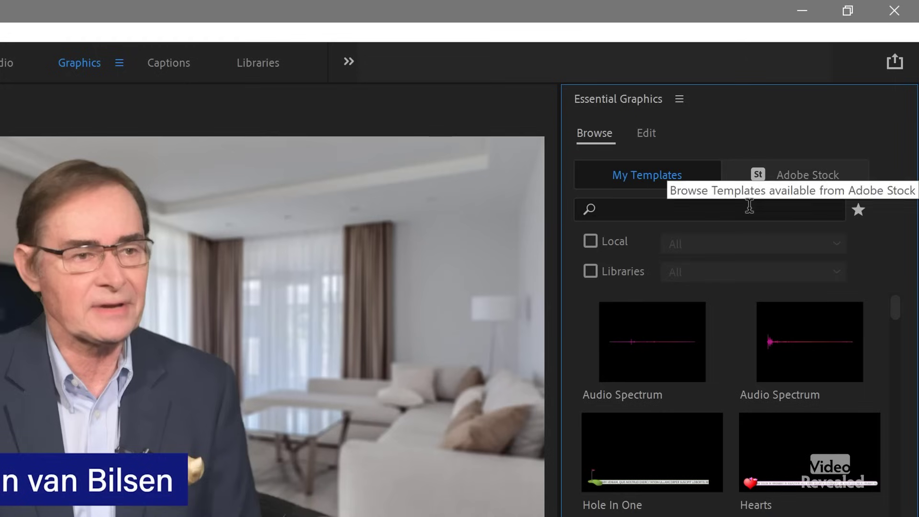
pyautogui.click(693, 211)
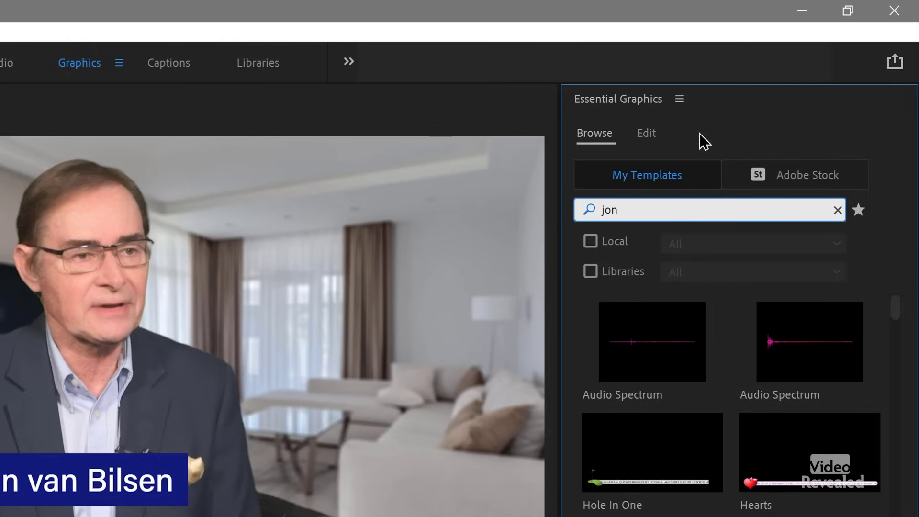
pyautogui.press('Return')
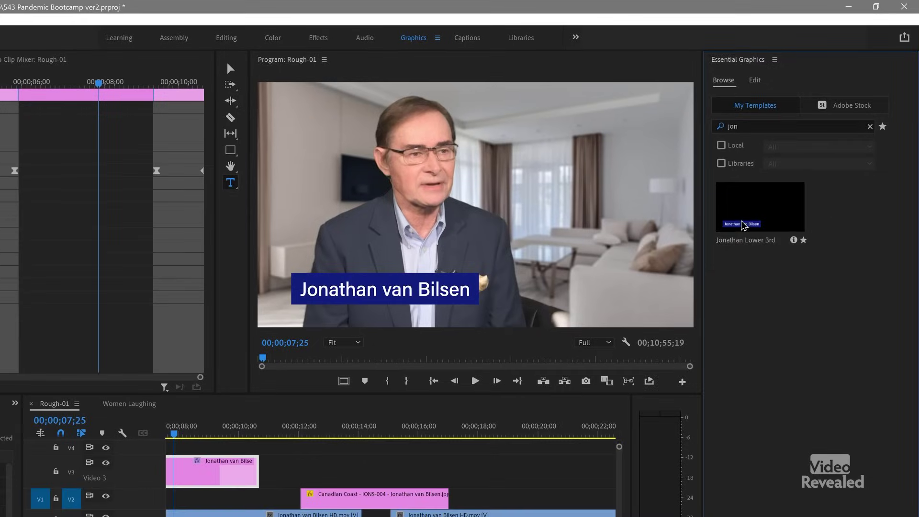
pyautogui.moveTo(742, 225); pyautogui.dragTo(457, 434)
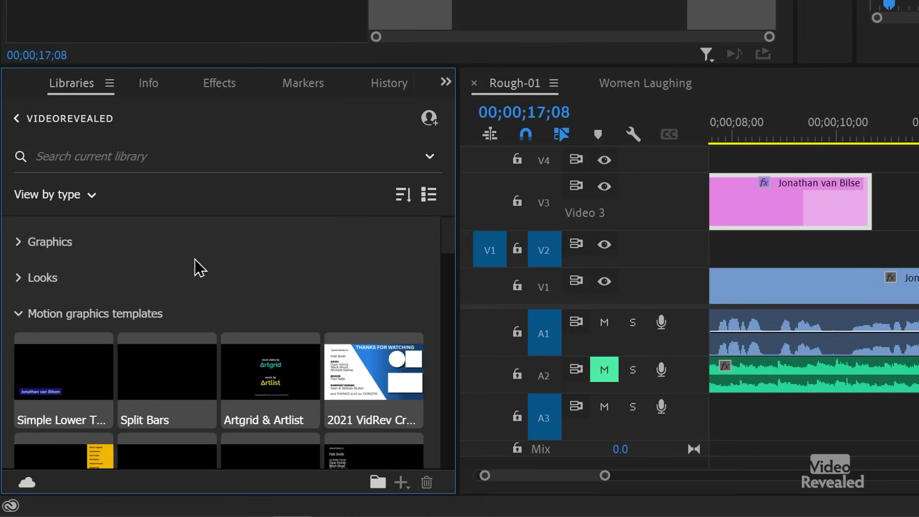
# Step: Replace the second lower third on V3 with the Special Note template from the VideoRevealed library at about 00;00;13, and play it
pyautogui.scroll(-3, 200, 268)
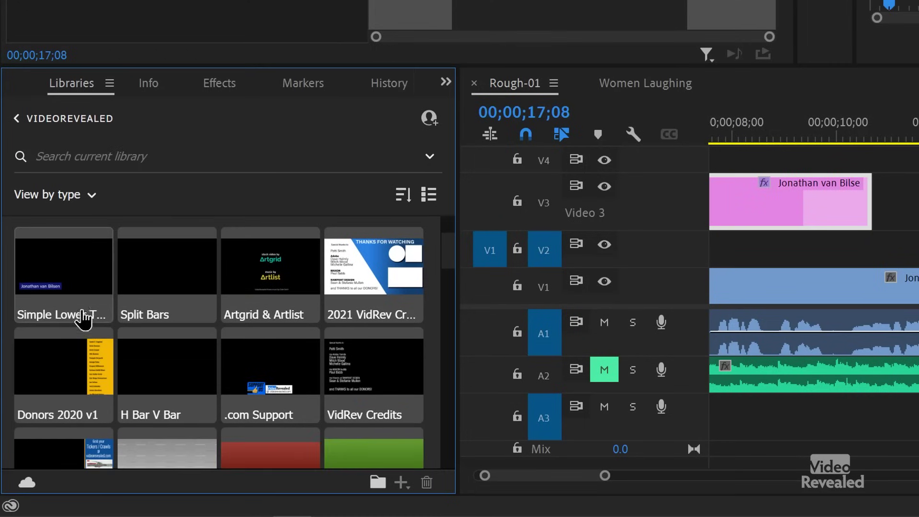
pyautogui.scroll(-2, 184, 291)
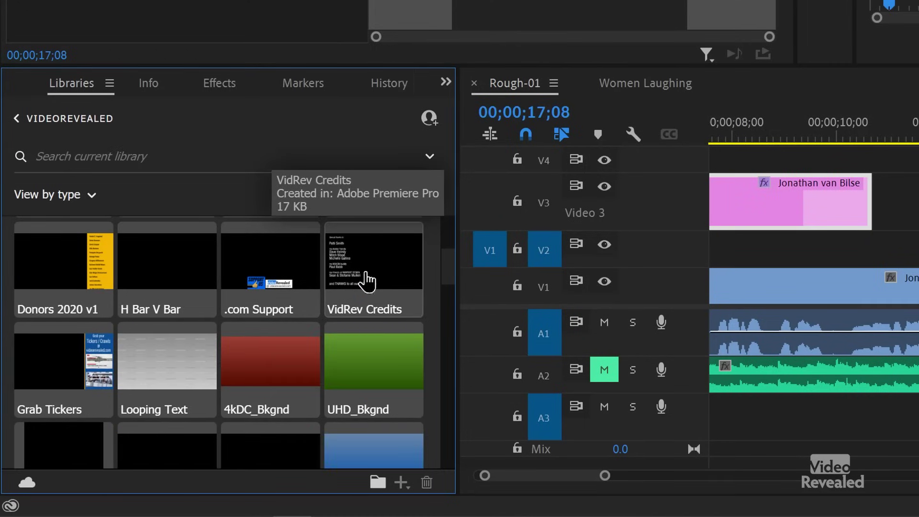
pyautogui.scroll(-2, 289, 345)
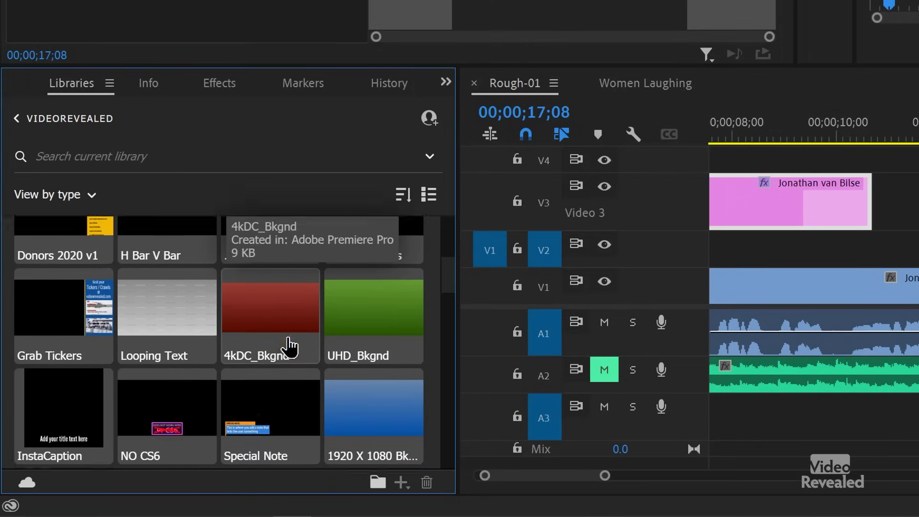
pyautogui.scroll(-2, 287, 338)
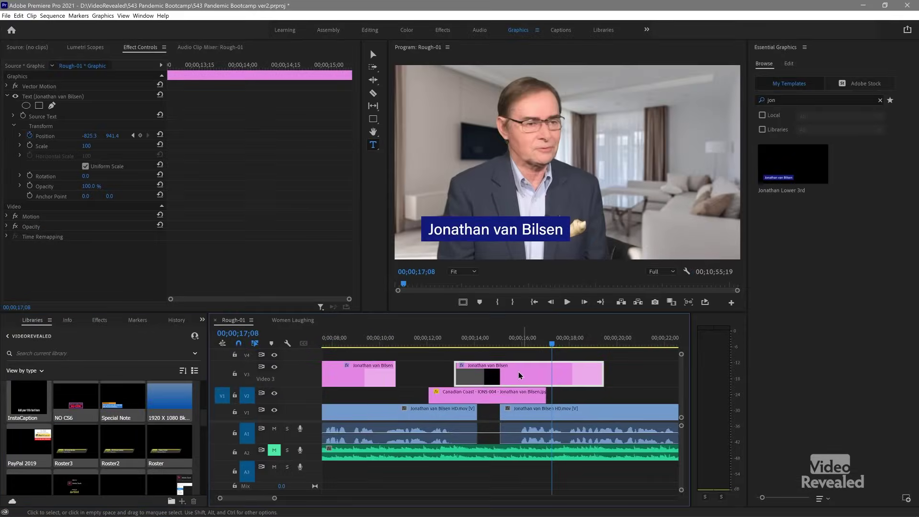
pyautogui.click(520, 376)
pyautogui.press('Delete')
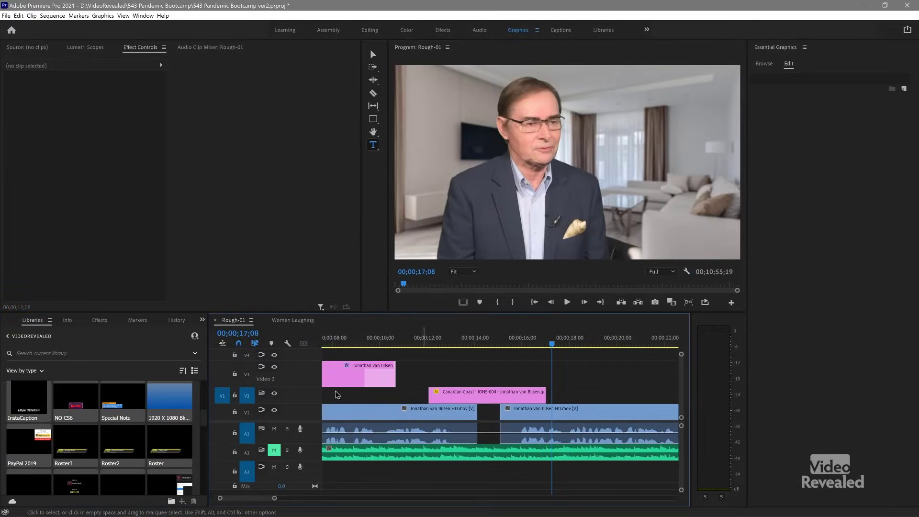
pyautogui.moveTo(342, 389); pyautogui.dragTo(437, 343)
pyautogui.press('space')
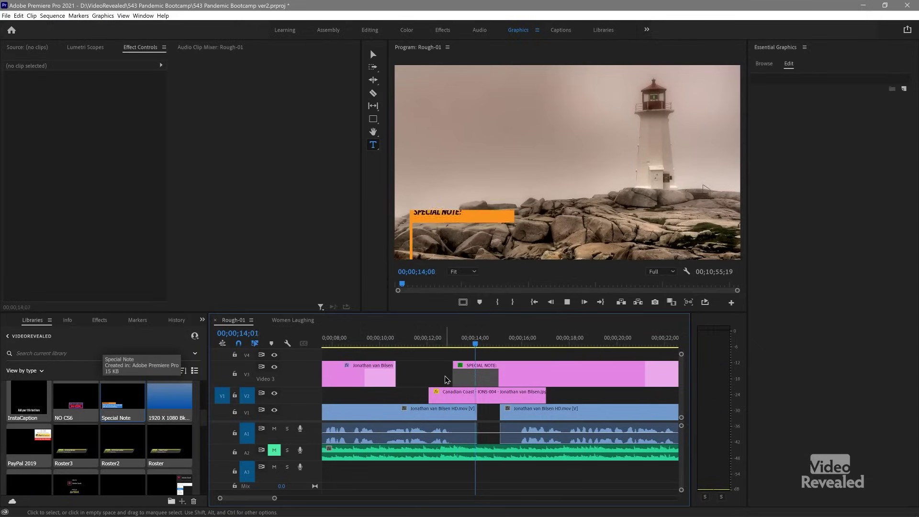
# Step: Select the Special Note clip and toggle the visibility of its Top group and SPECIAL NOTE: text layer off and on
pyautogui.click(453, 378)
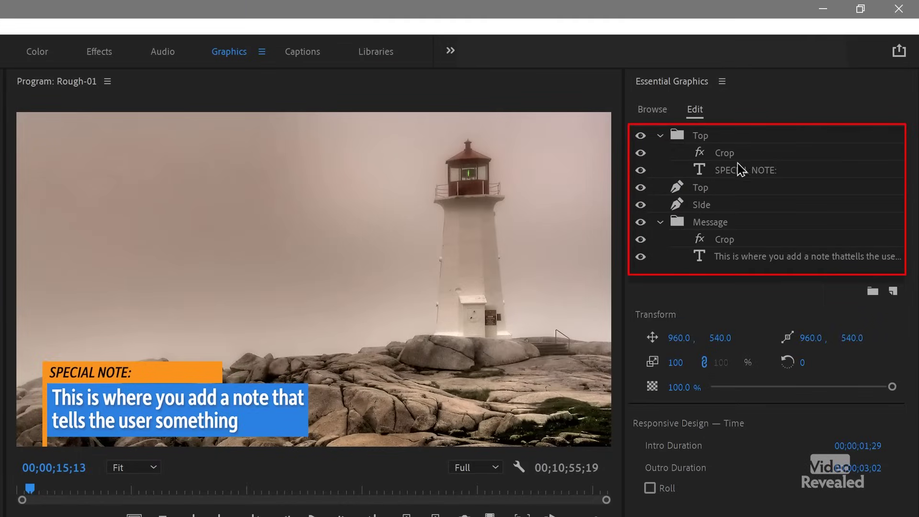
pyautogui.click(641, 136)
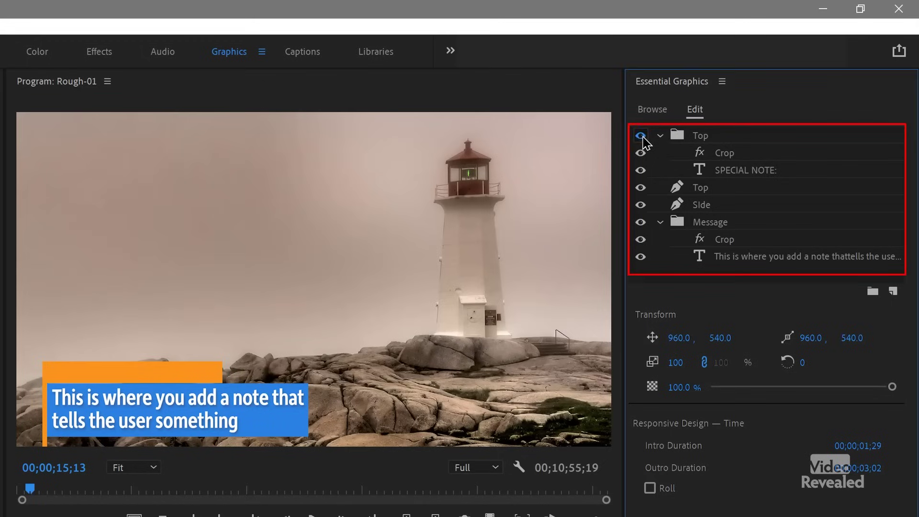
pyautogui.click(641, 137)
pyautogui.click(641, 170)
pyautogui.click(641, 170)
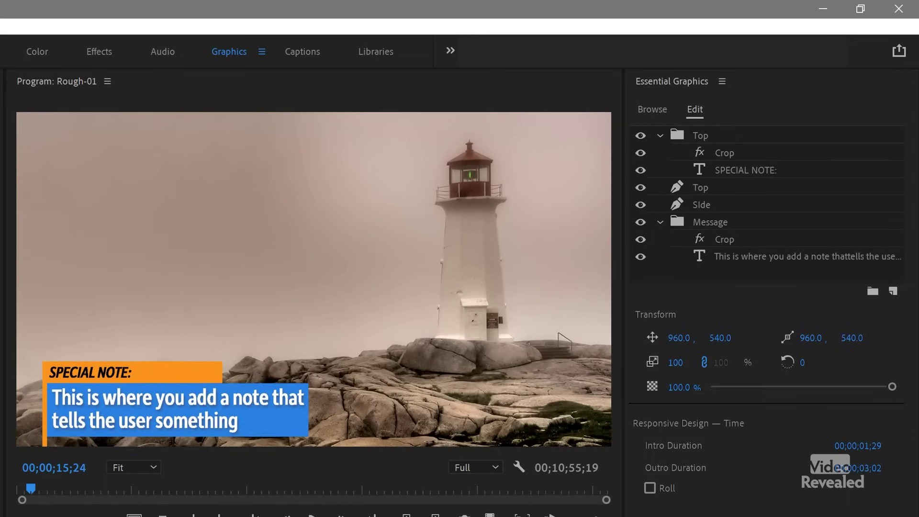
# Step: Clear the template search, replace the Special Note clip with the Breaking News template on V4 at about 00;00;14, and preview it around 00;00;19
pyautogui.click(651, 110)
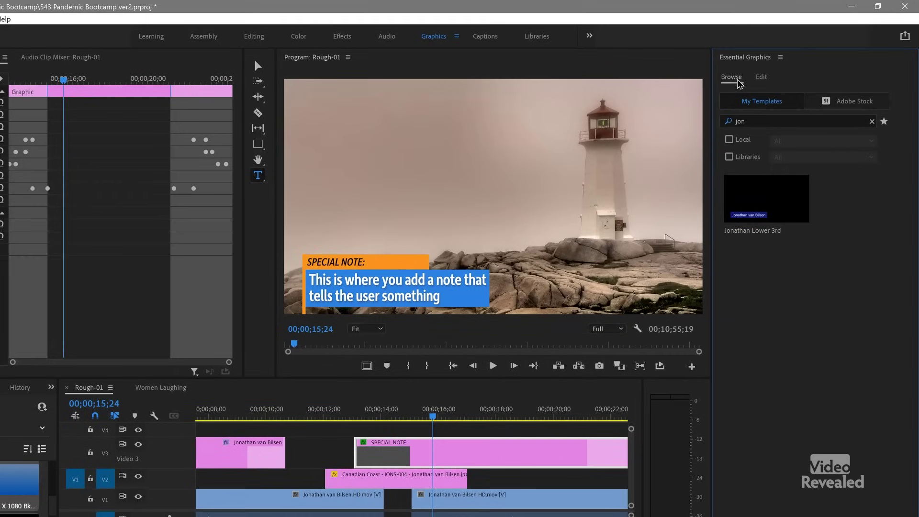
pyautogui.click(871, 122)
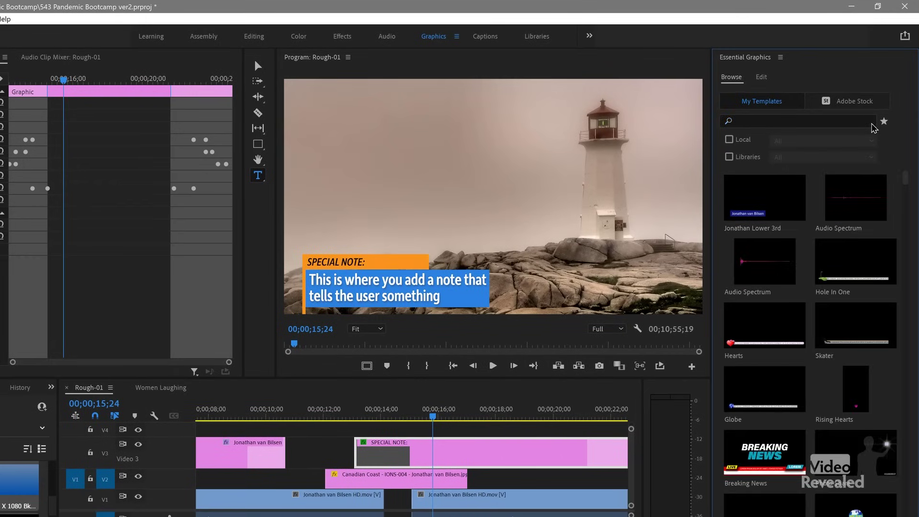
pyautogui.scroll(-2, 809, 262)
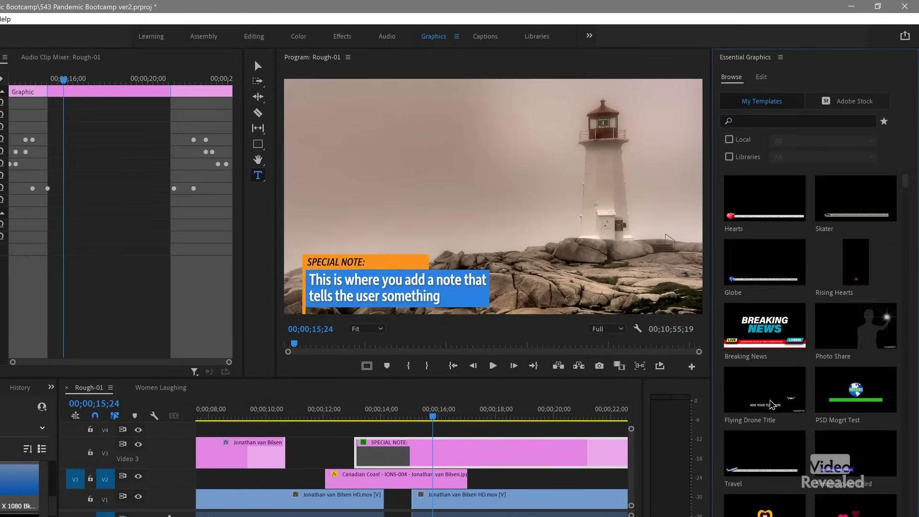
pyautogui.moveTo(765, 331); pyautogui.dragTo(404, 414)
pyautogui.press('Delete')
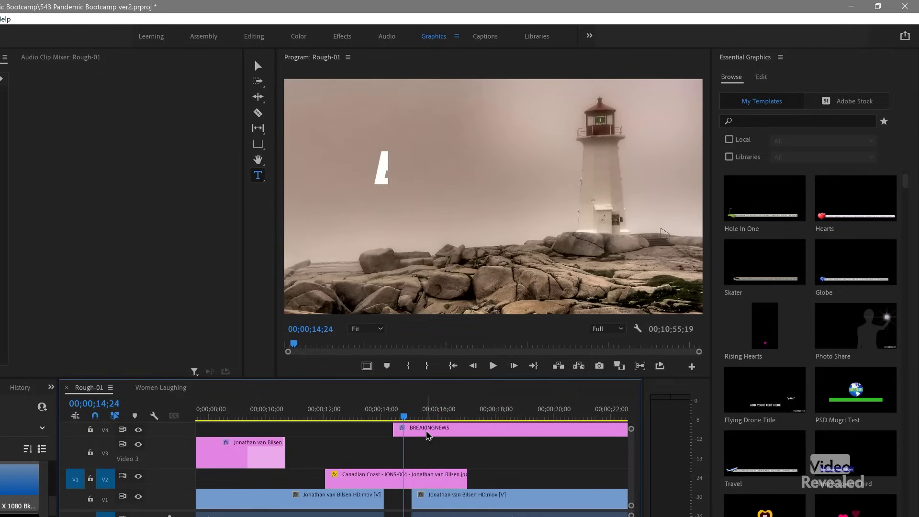
pyautogui.scroll(-3, 427, 437)
pyautogui.moveTo(317, 418); pyautogui.dragTo(448, 423)
pyautogui.scroll(-5, 749, 318)
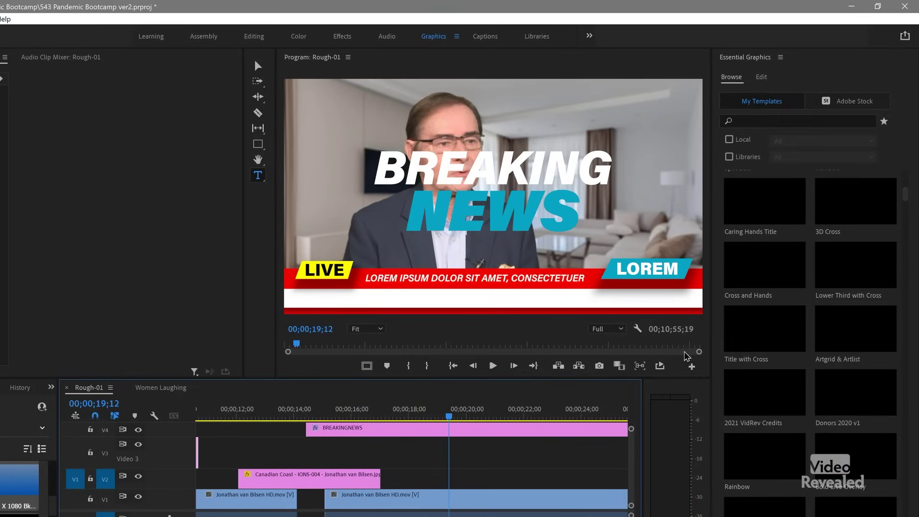
# Step: Filter My Templates to the local VideoRevealedTickers folder and place the Travel template on V3 at about 00;08;32
pyautogui.scroll(-5, 581, 449)
pyautogui.scroll(-6, 580, 449)
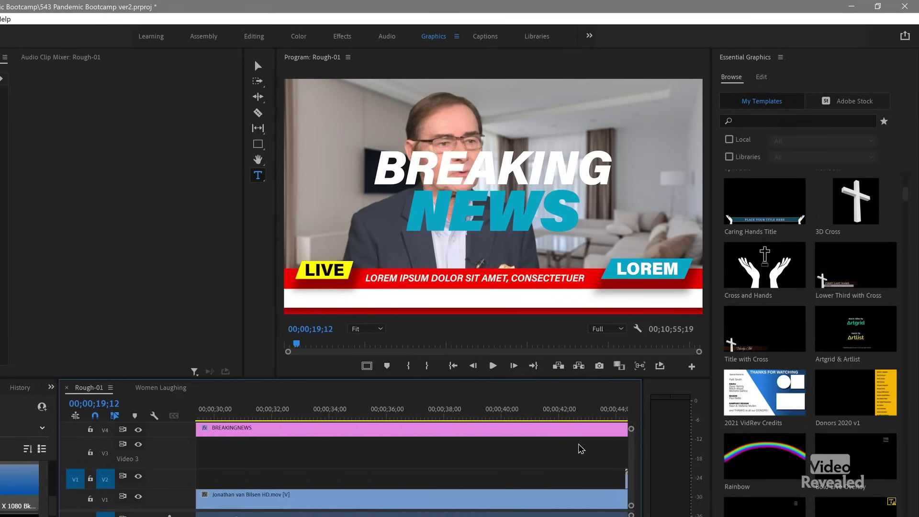
pyautogui.press('\\')
pyautogui.moveTo(478, 413); pyautogui.dragTo(505, 415)
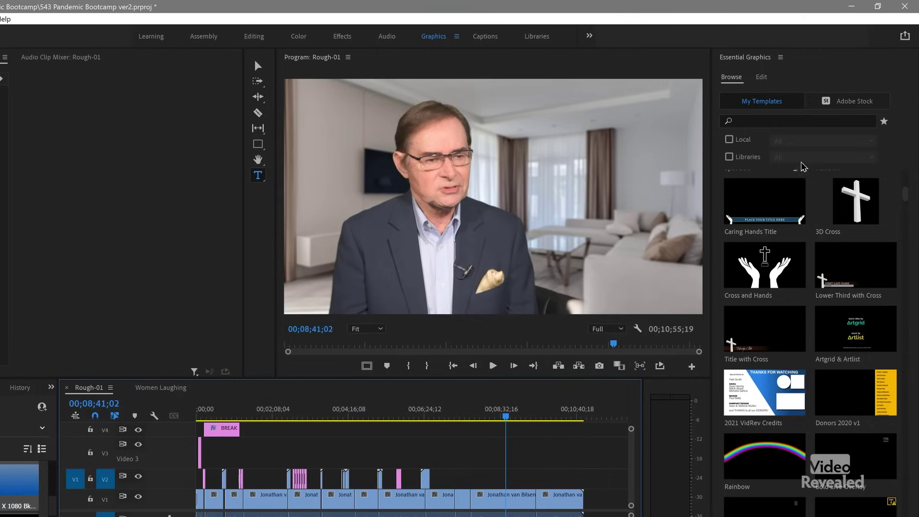
pyautogui.click(754, 140)
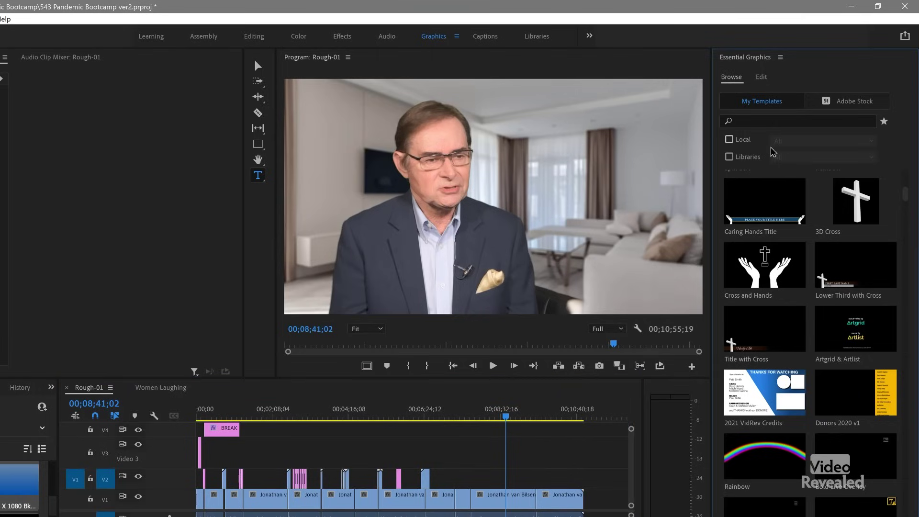
pyautogui.click(808, 145)
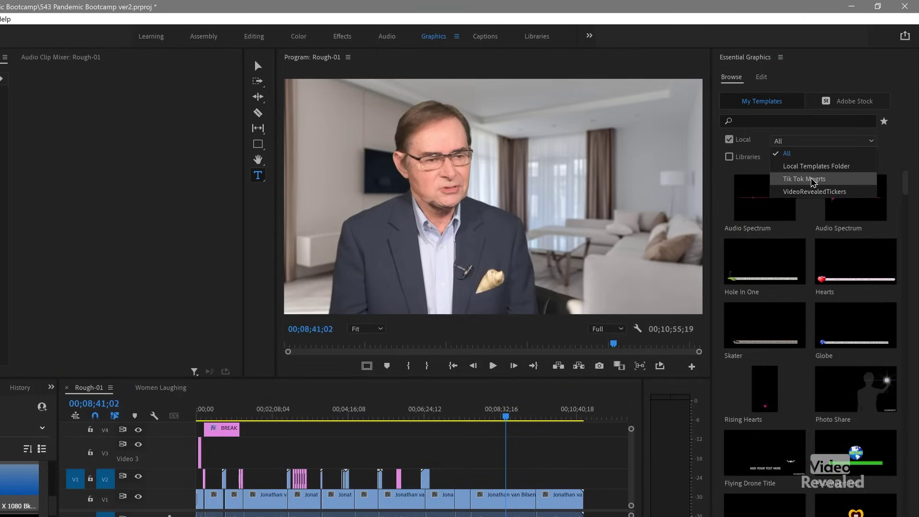
pyautogui.click(814, 192)
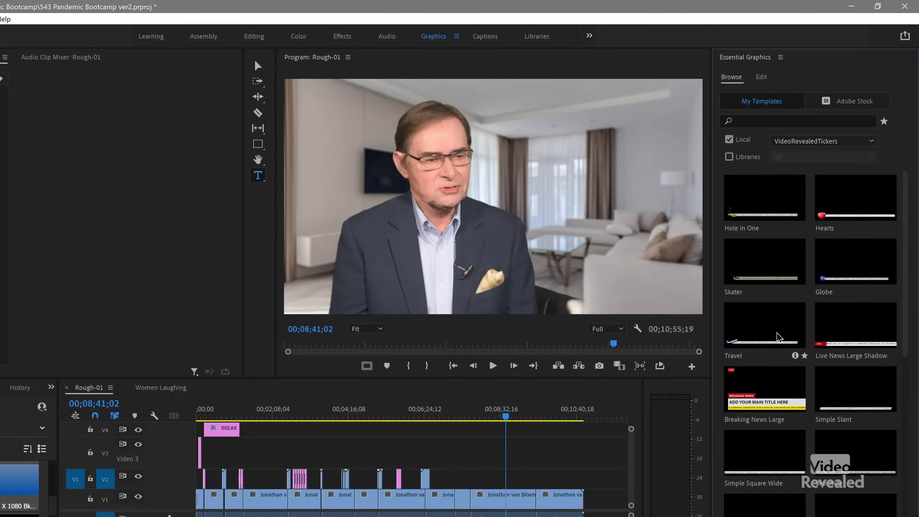
pyautogui.moveTo(755, 344); pyautogui.dragTo(496, 461)
# Step: Play the Travel ticker from its start on V3 to check its airplane and text animation
pyautogui.moveTo(505, 418); pyautogui.dragTo(489, 426)
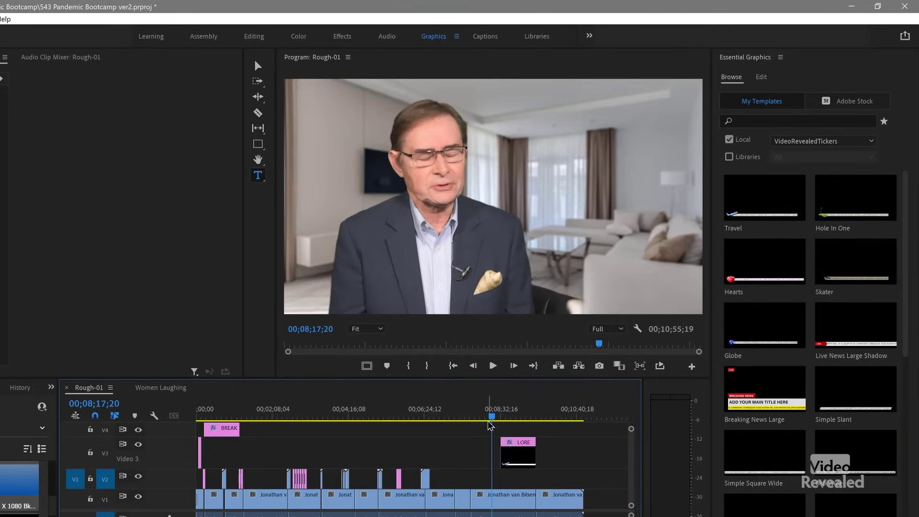
pyautogui.press('space')
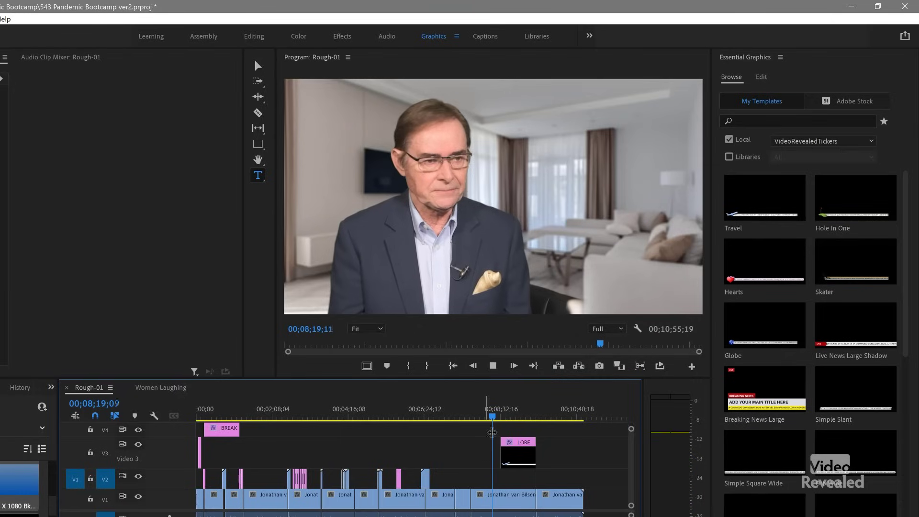
pyautogui.click(500, 418)
pyautogui.press('space')
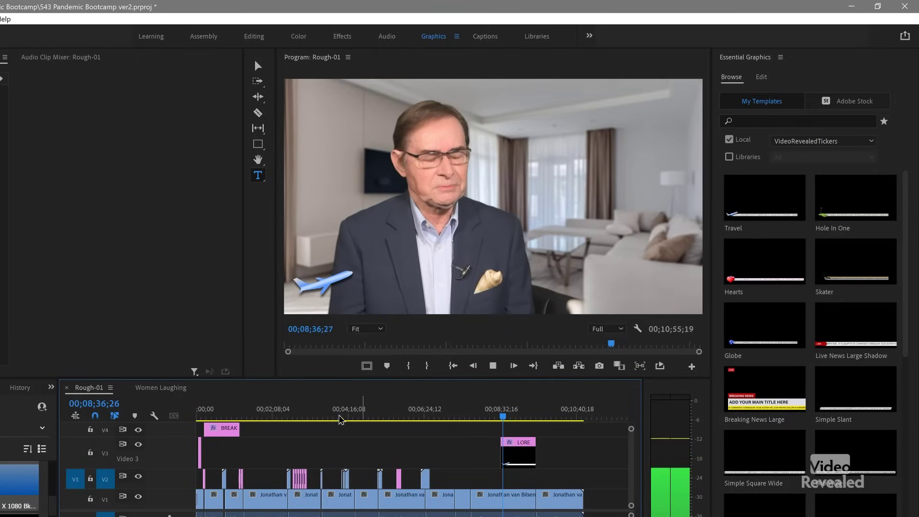
pyautogui.press('v')
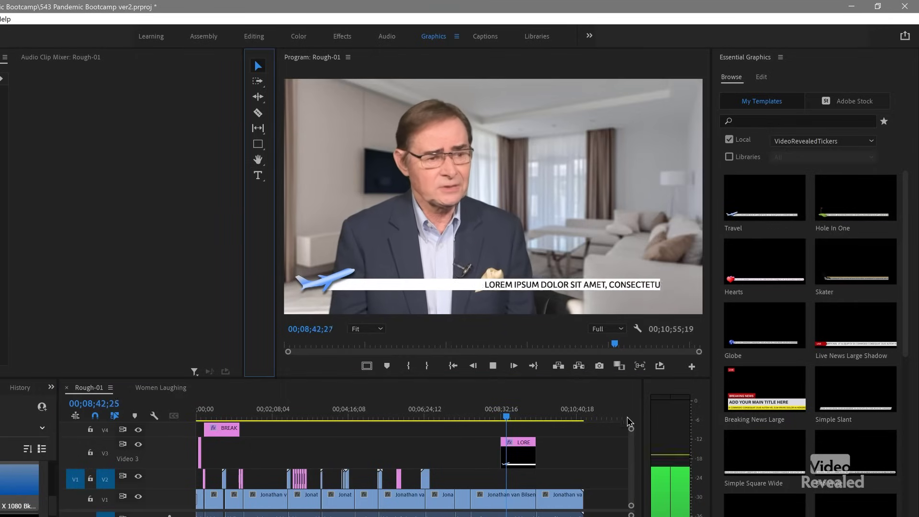
pyautogui.press('space')
# Step: Search the Adobe Stock templates for "VideoRevealed"
pyautogui.click(554, 416)
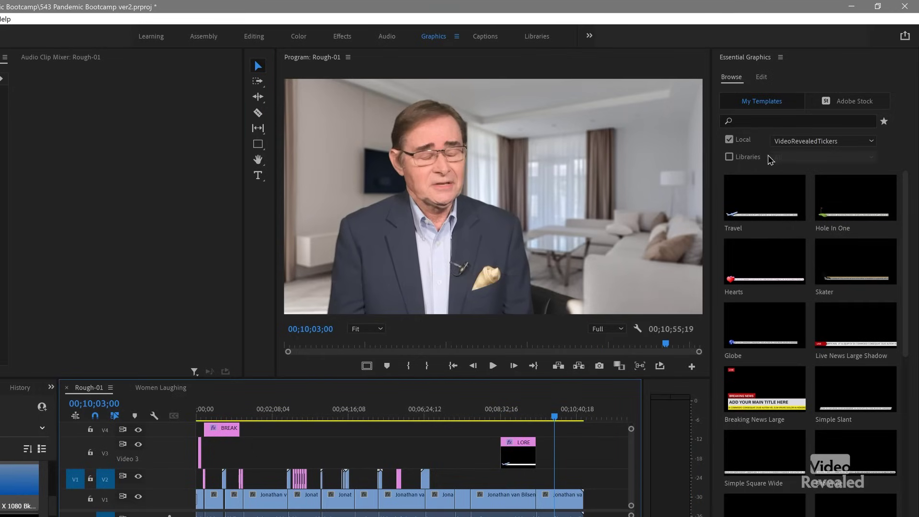
pyautogui.click(845, 103)
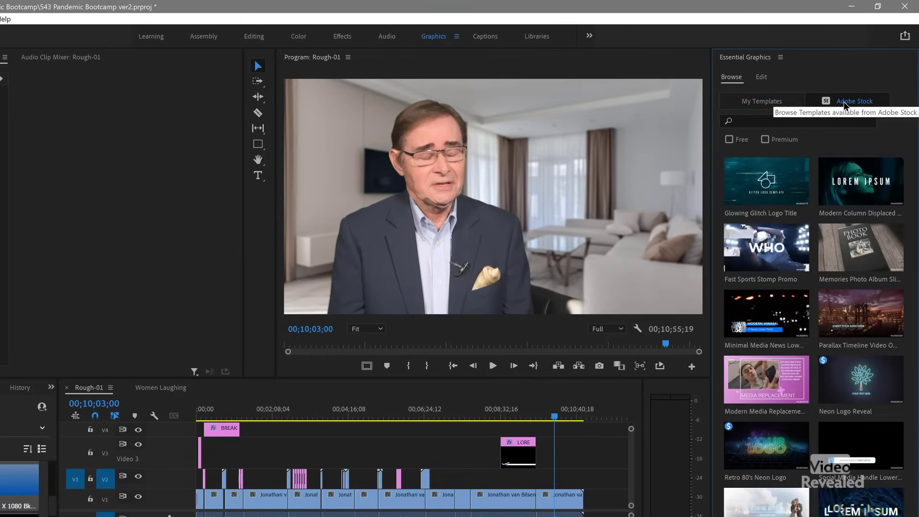
pyautogui.click(773, 120)
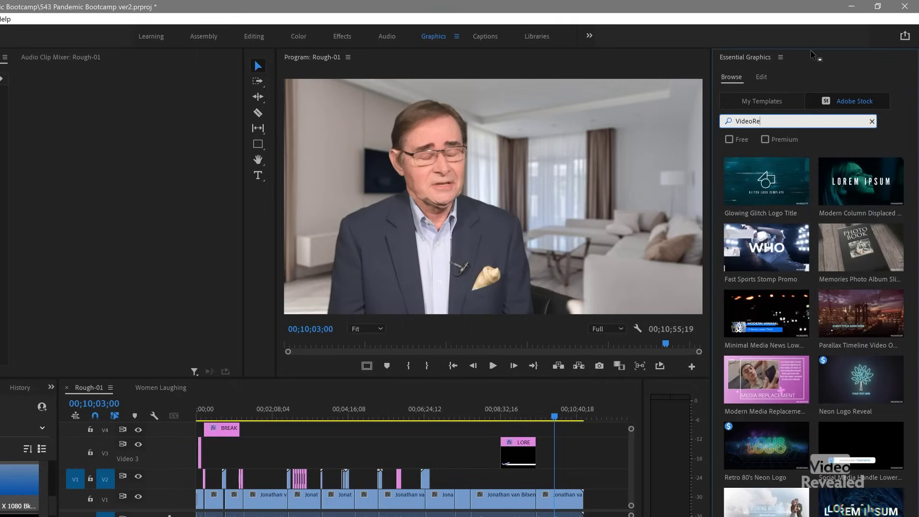
pyautogui.press('Return')
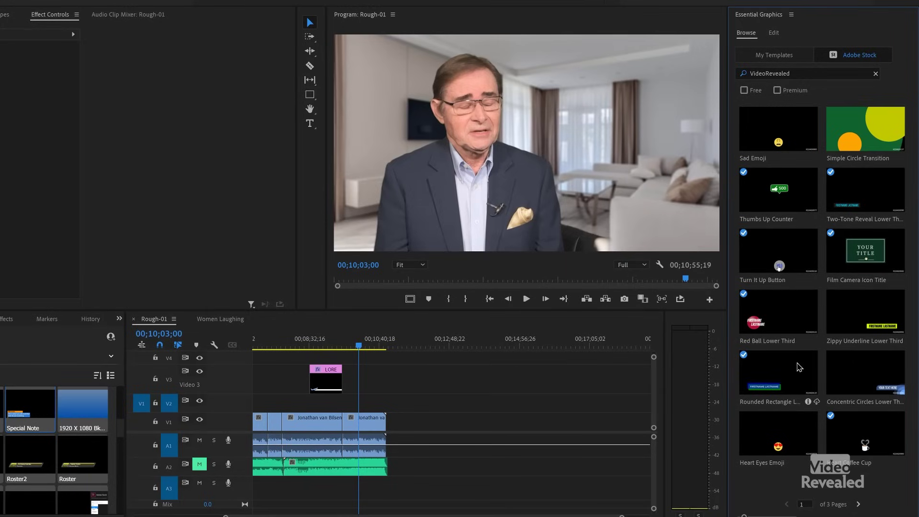
# Step: Place the Heart Eyes Emoji stock template on V2 beyond the last clip, around 00;12, and play it
pyautogui.moveTo(785, 447); pyautogui.dragTo(498, 407)
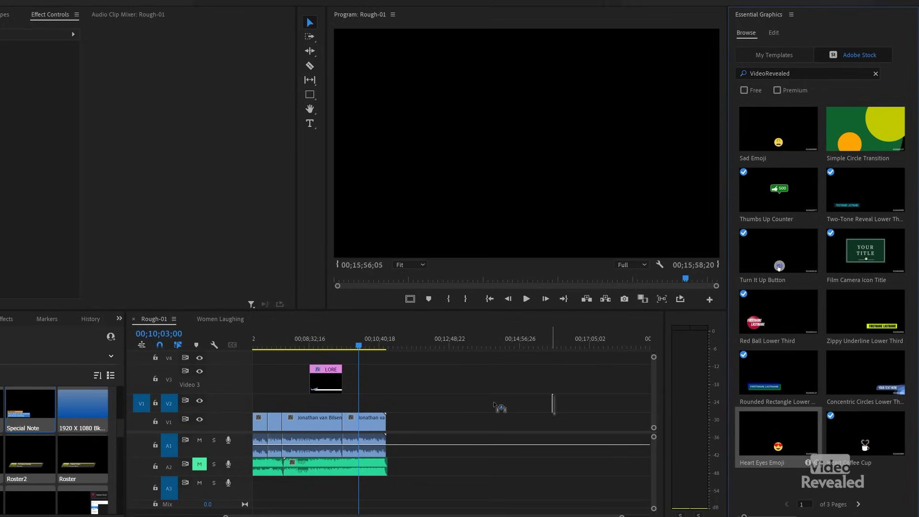
pyautogui.moveTo(433, 404); pyautogui.dragTo(432, 404)
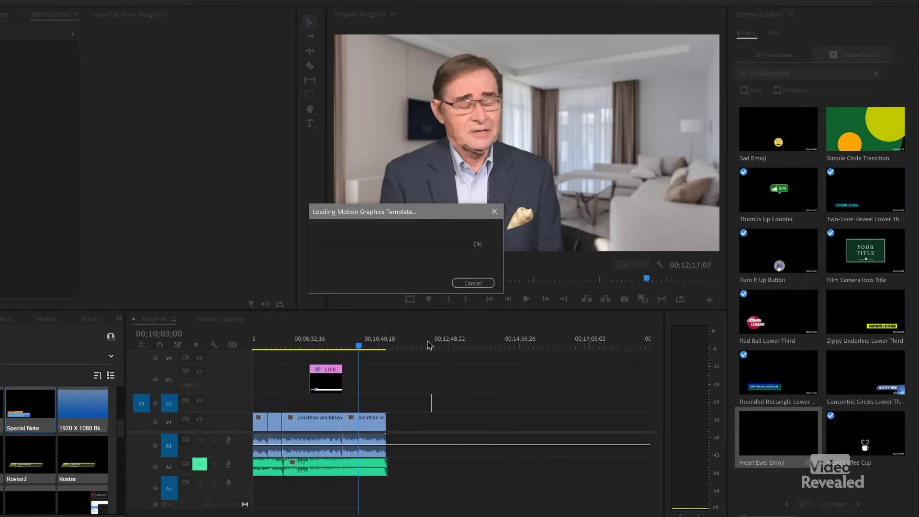
pyautogui.click(430, 346)
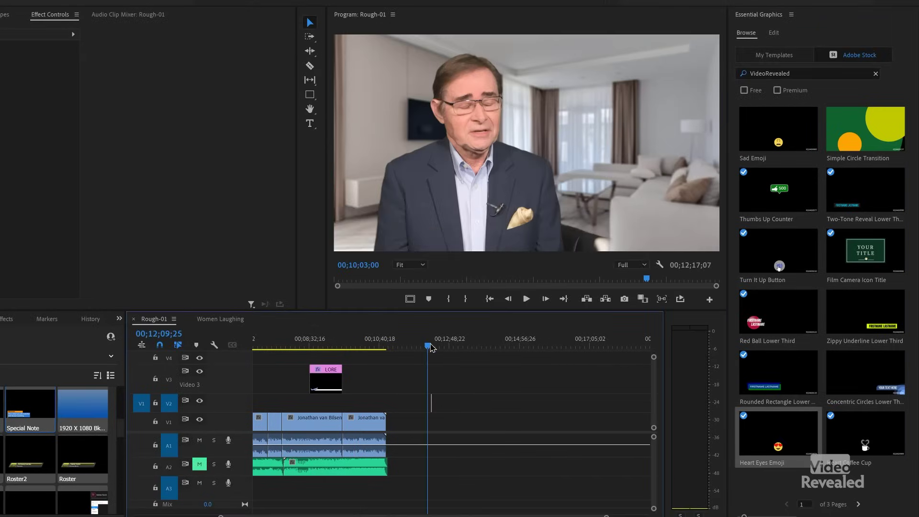
pyautogui.moveTo(433, 347); pyautogui.dragTo(433, 348)
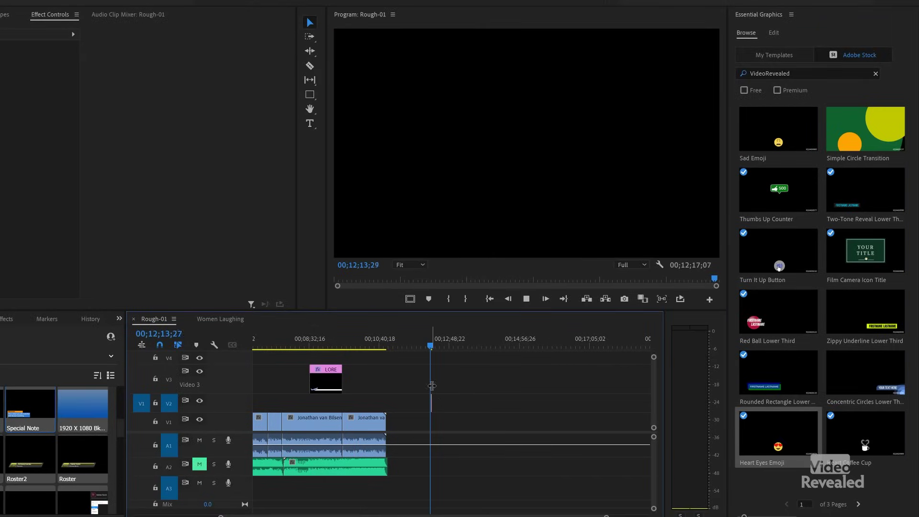
pyautogui.press('space')
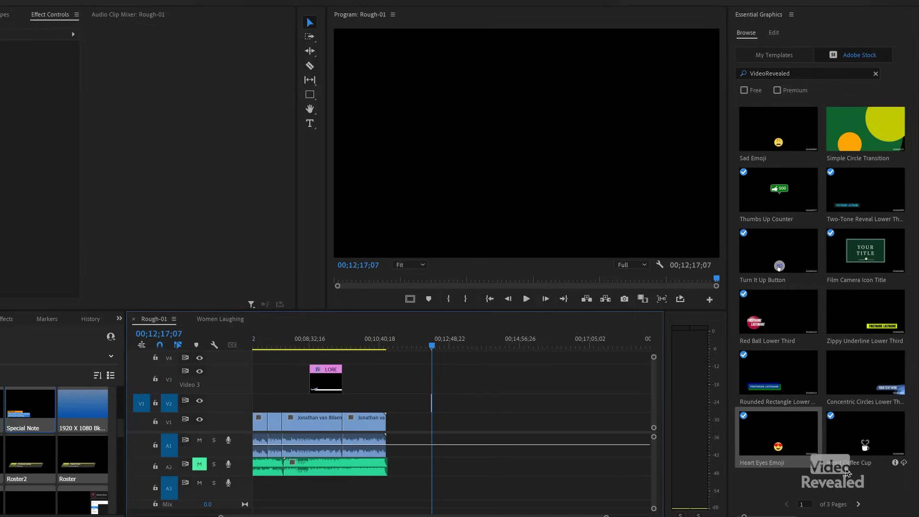
# Step: Browse the VideoRevealed stock results through to page 3
pyautogui.click(858, 505)
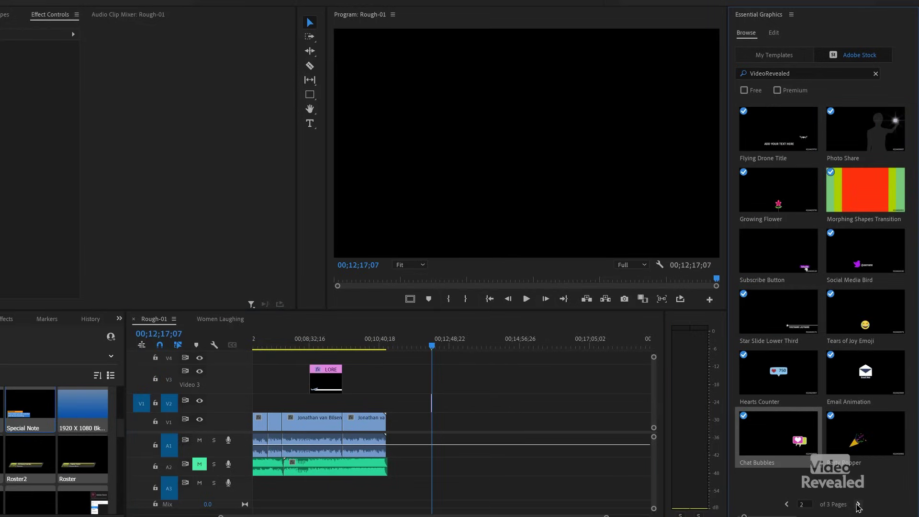
pyautogui.click(858, 505)
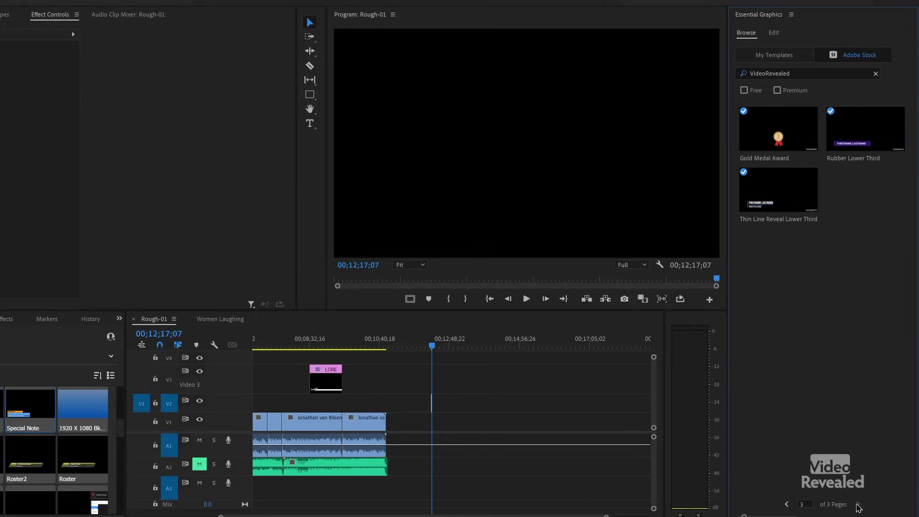
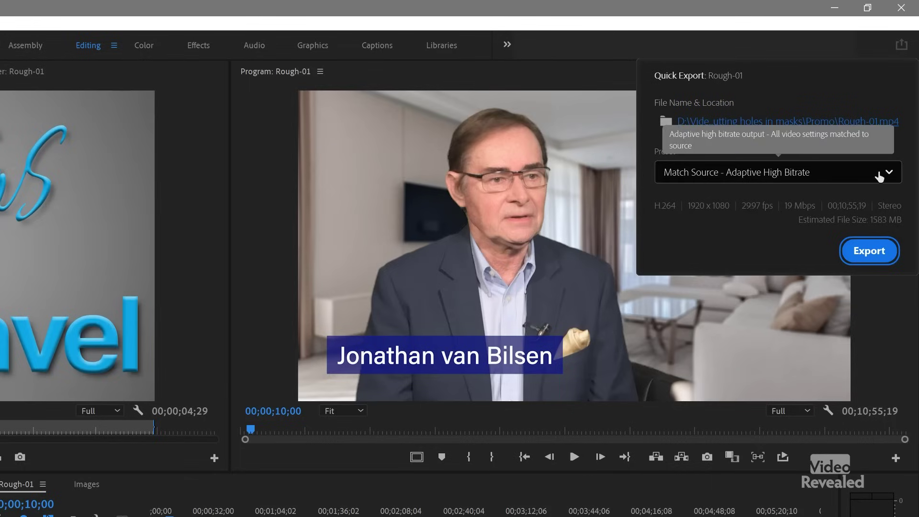
# Step: Review the available Quick Export presets for Rough-01 and leave the list without choosing another one
pyautogui.click(880, 175)
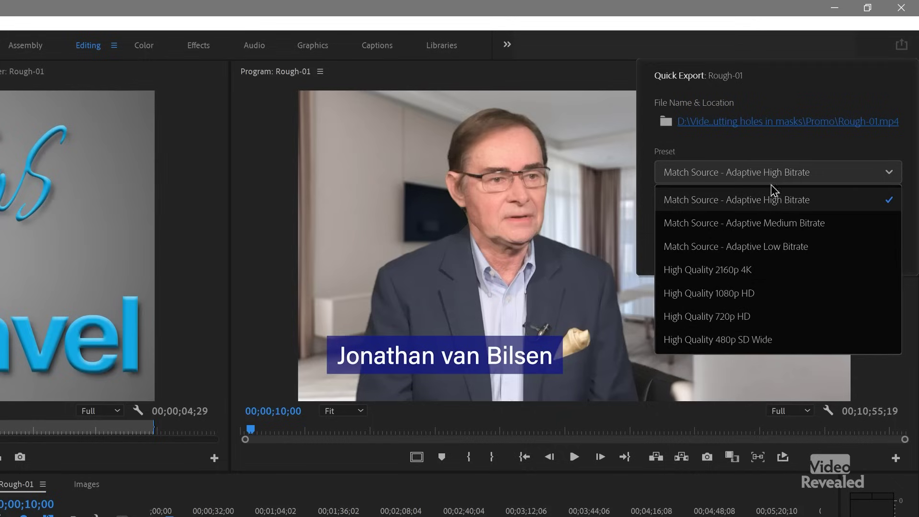
pyautogui.click(828, 99)
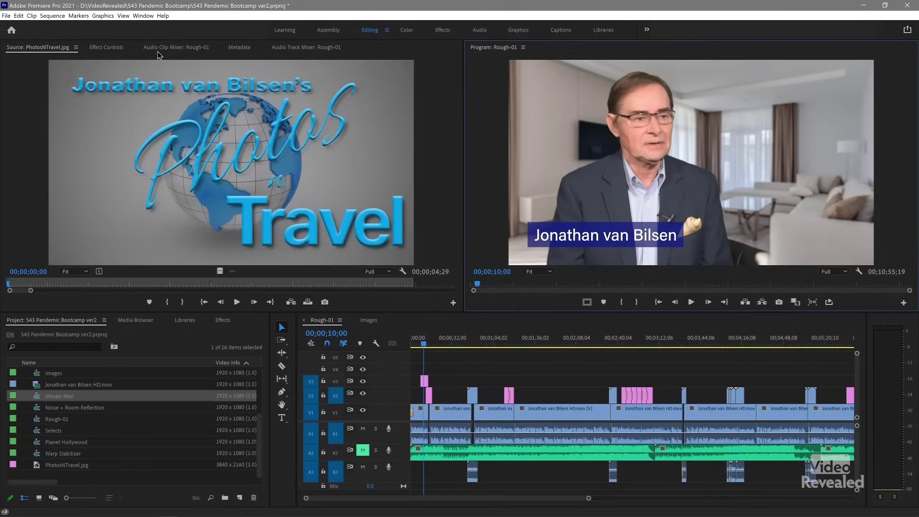
# Step: Open the full media export settings for Rough-01 and scrub the output preview to about 00;08;50
pyautogui.click(10, 17)
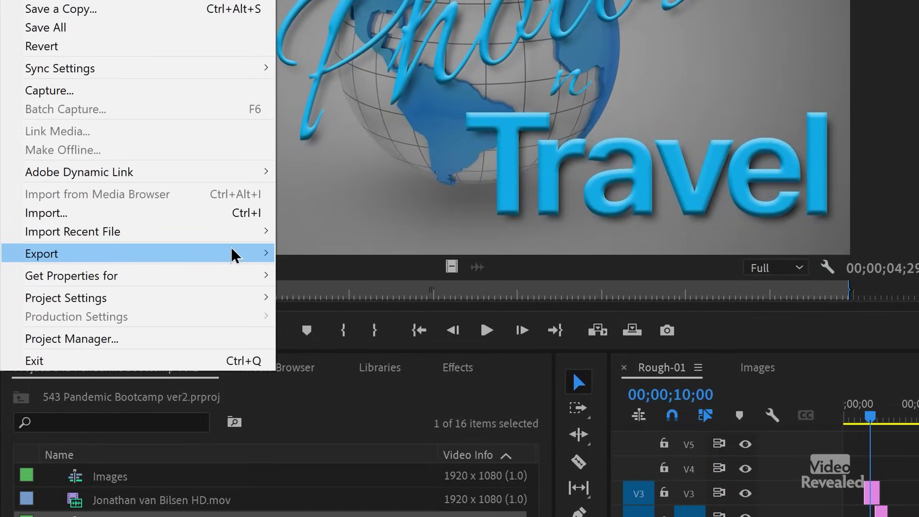
pyautogui.moveTo(243, 256)
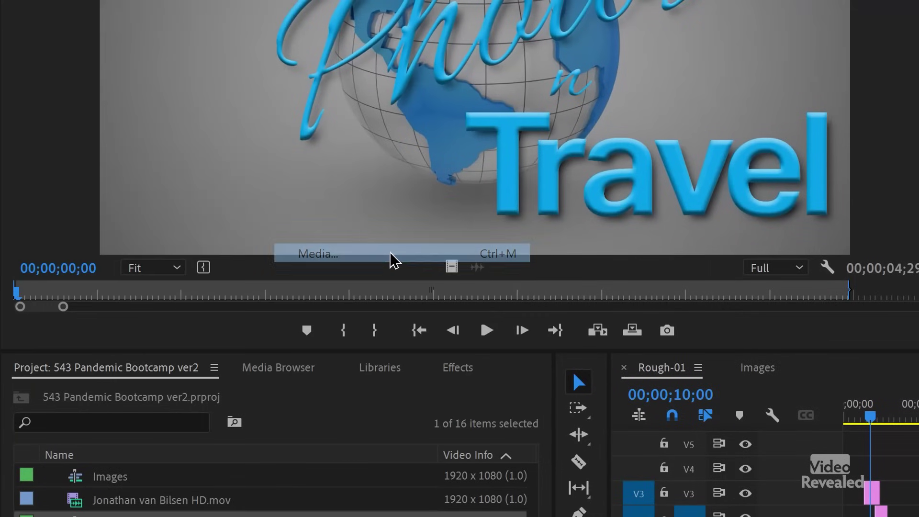
pyautogui.click(390, 260)
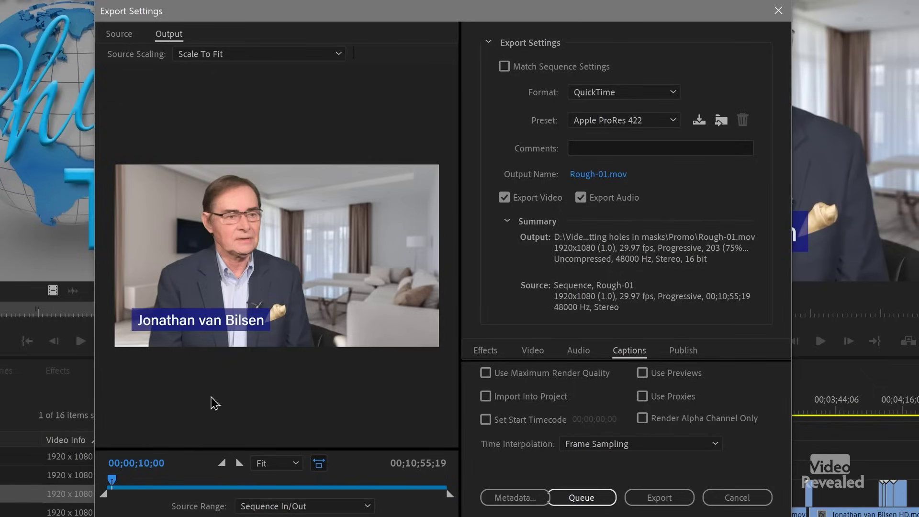
pyautogui.moveTo(113, 484); pyautogui.dragTo(386, 476)
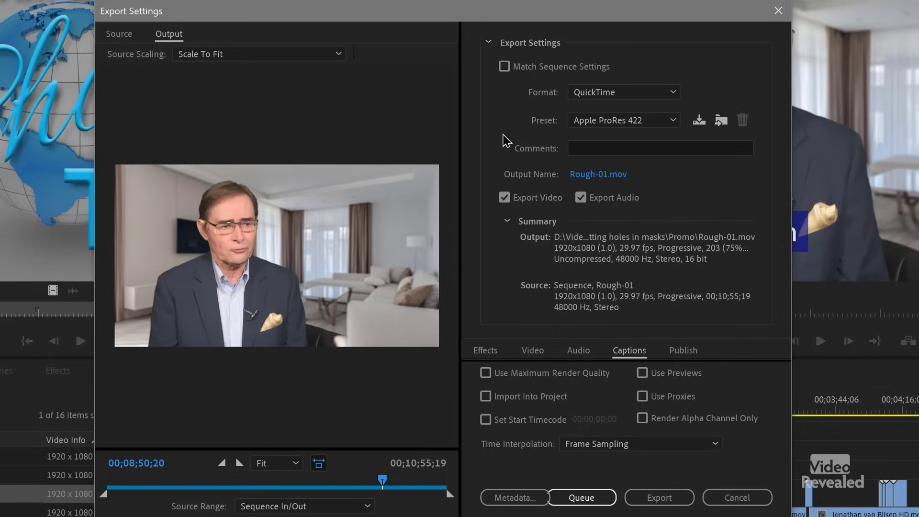
# Step: Toggle Match Sequence Settings on and off, and review the available export formats while keeping QuickTime
pyautogui.click(548, 70)
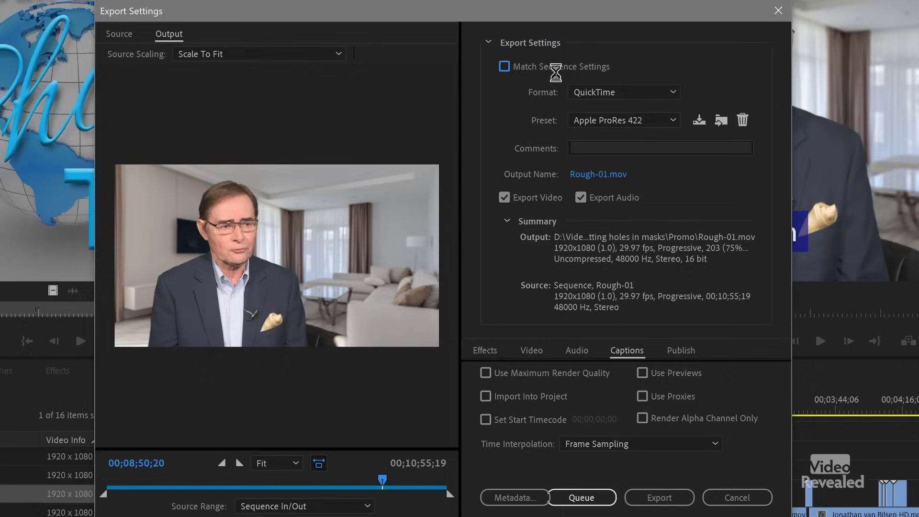
pyautogui.click(657, 100)
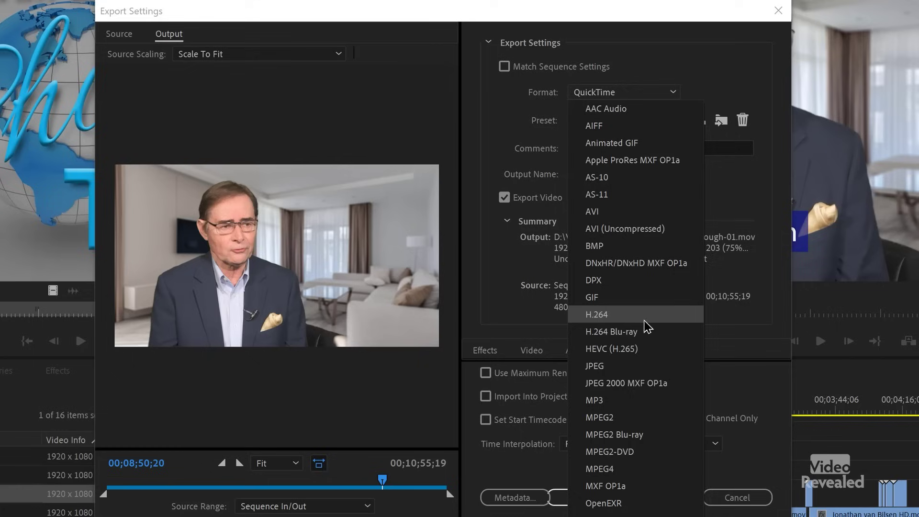
pyautogui.press('Escape')
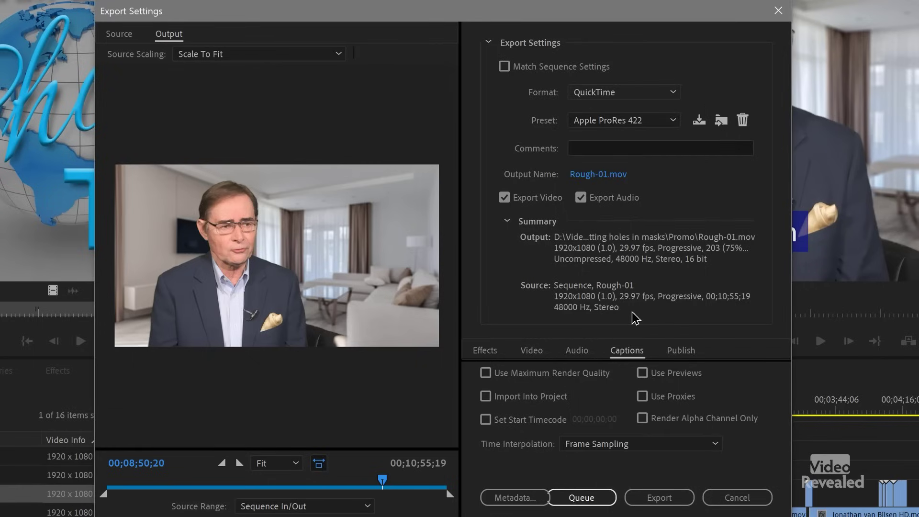
# Step: Set the Rough-01 export to the H.264 format with the YouTube 1080p Full HD preset
pyautogui.press('h')
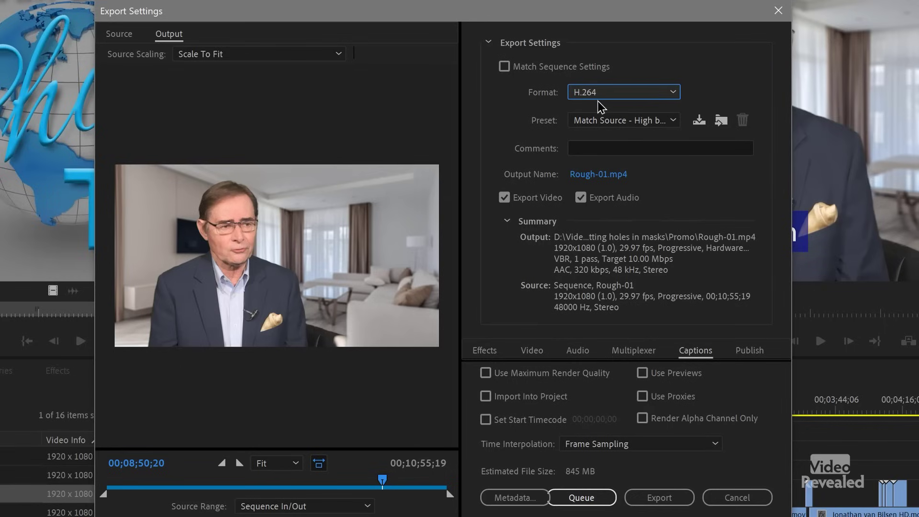
pyautogui.click(667, 121)
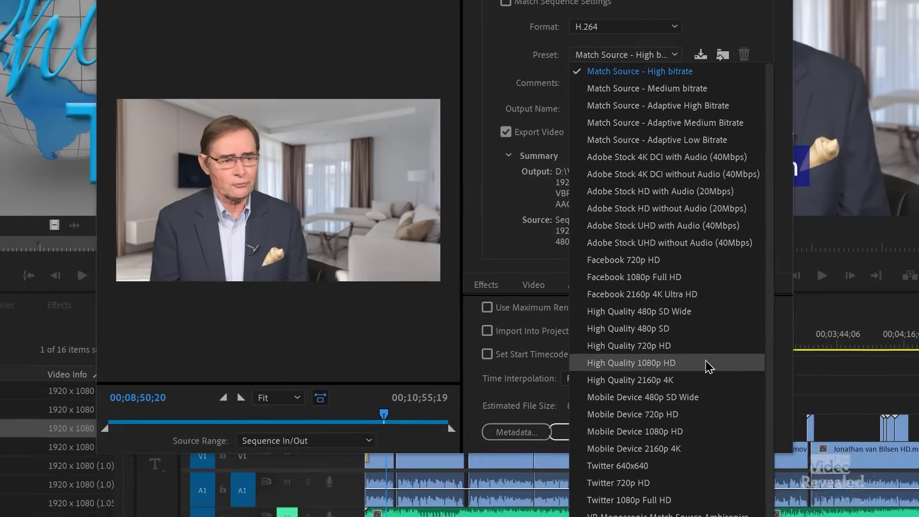
pyautogui.scroll(-3, 704, 421)
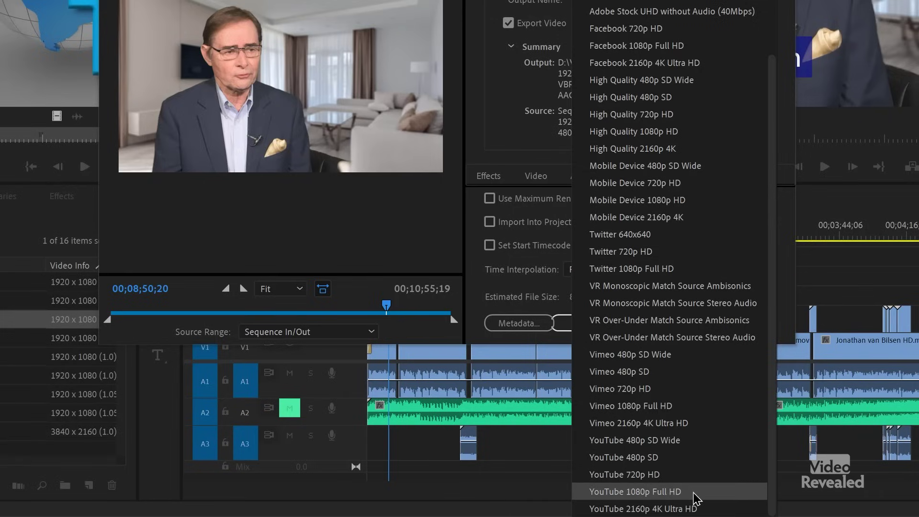
pyautogui.click(635, 492)
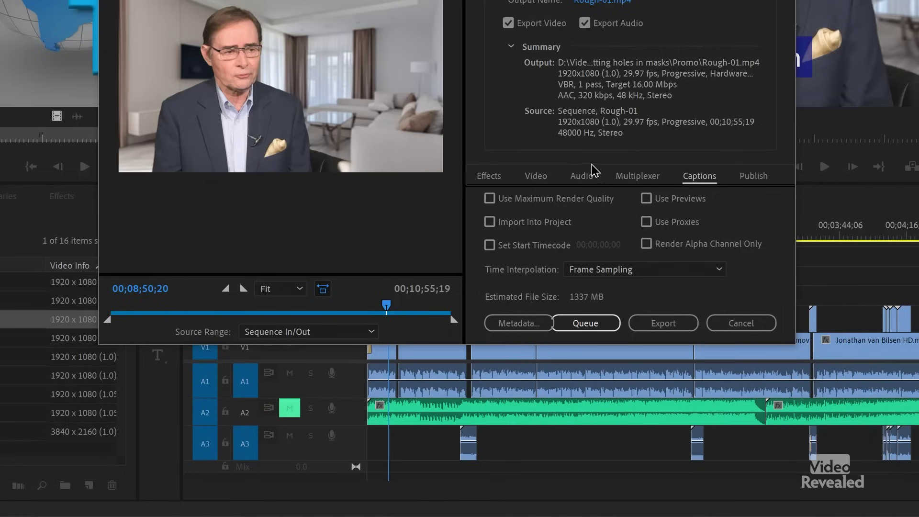
# Step: Review the Video, Audio and Captions export settings for Rough-01, including the advanced and VR video options
pyautogui.click(534, 181)
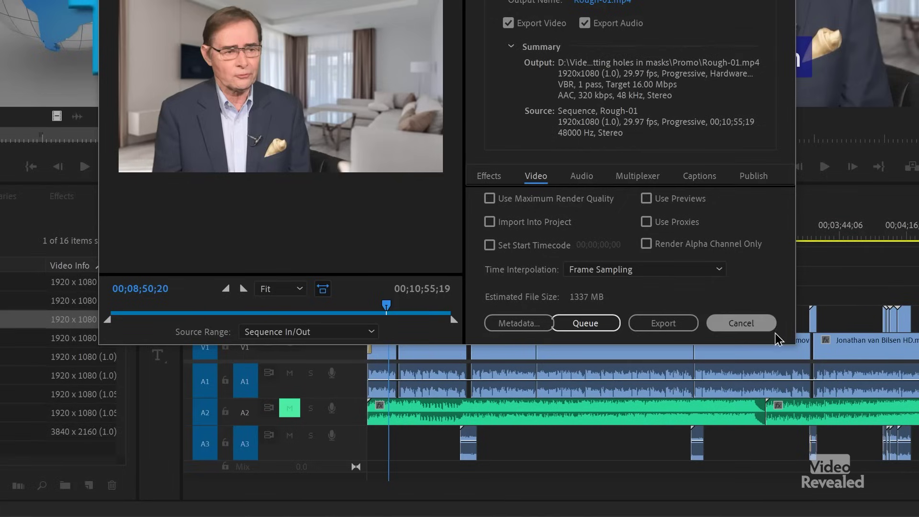
pyautogui.moveTo(780, 391); pyautogui.dragTo(778, 421)
pyautogui.moveTo(777, 455)
pyautogui.mouseDown()
pyautogui.moveTo(776, 498)
pyautogui.moveTo(776, 452)
pyautogui.mouseUp()
pyautogui.moveTo(766, 0); pyautogui.dragTo(752, 0)
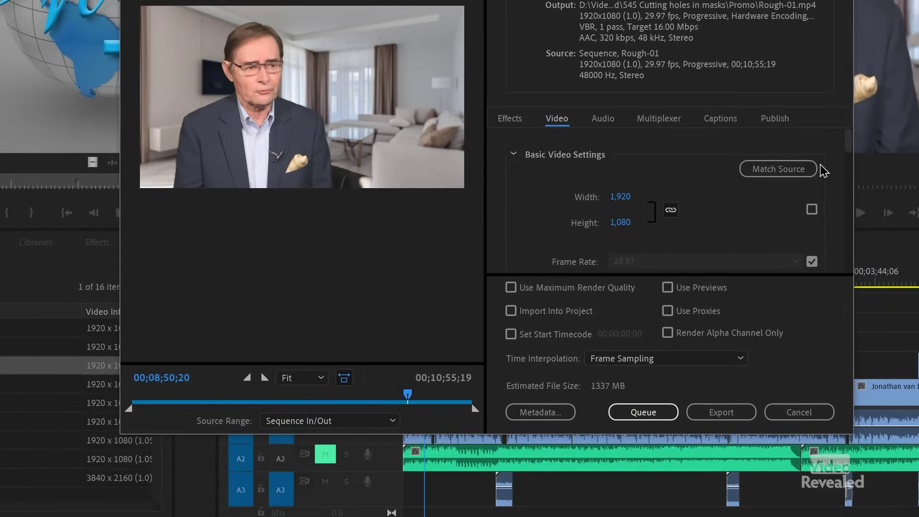
pyautogui.moveTo(911, 221); pyautogui.dragTo(914, 344)
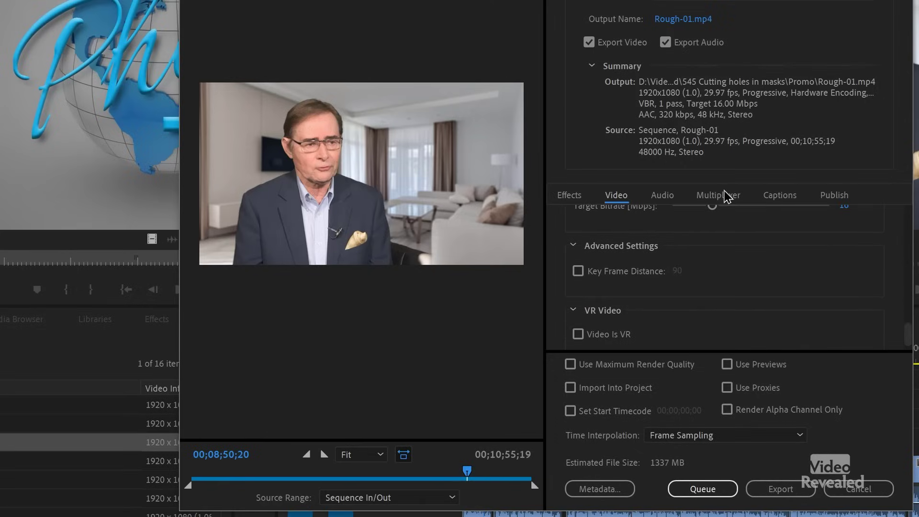
pyautogui.click(670, 197)
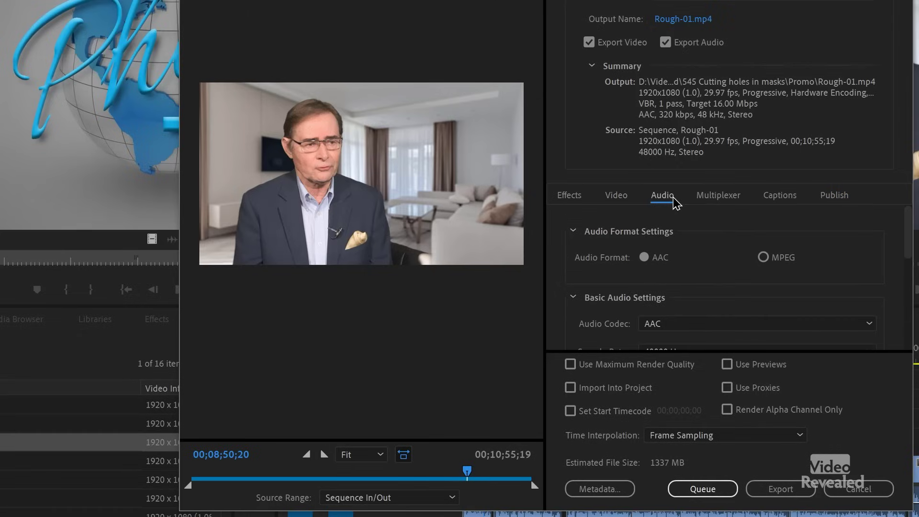
pyautogui.click(780, 197)
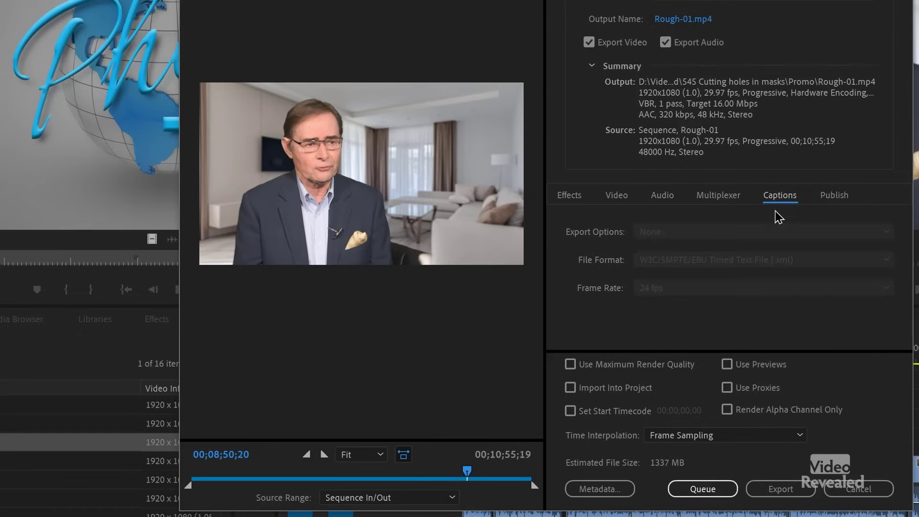
# Step: Look through the publishing destinations for the export and enable publishing to YouTube
pyautogui.click(837, 197)
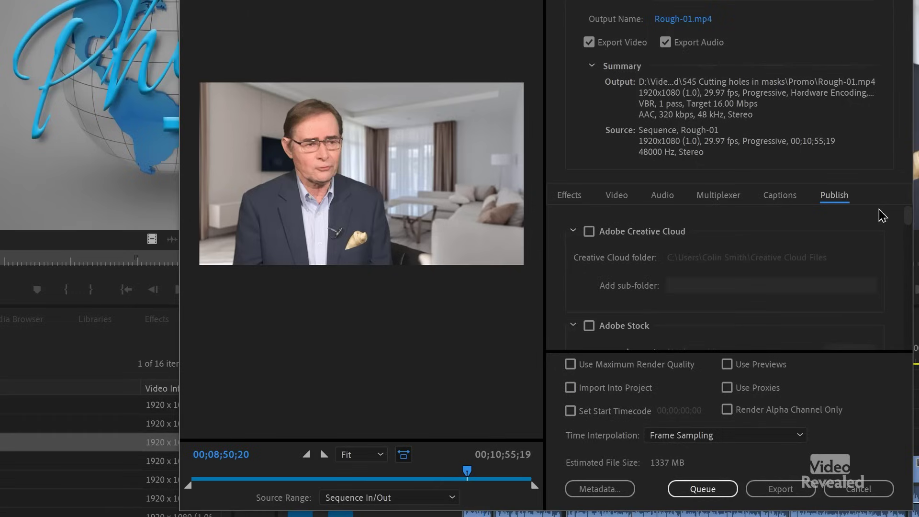
pyautogui.scroll(-3, 911, 224)
pyautogui.scroll(3, 910, 224)
pyautogui.moveTo(908, 221); pyautogui.dragTo(910, 328)
pyautogui.click(594, 310)
pyautogui.scroll(-3, 667, 311)
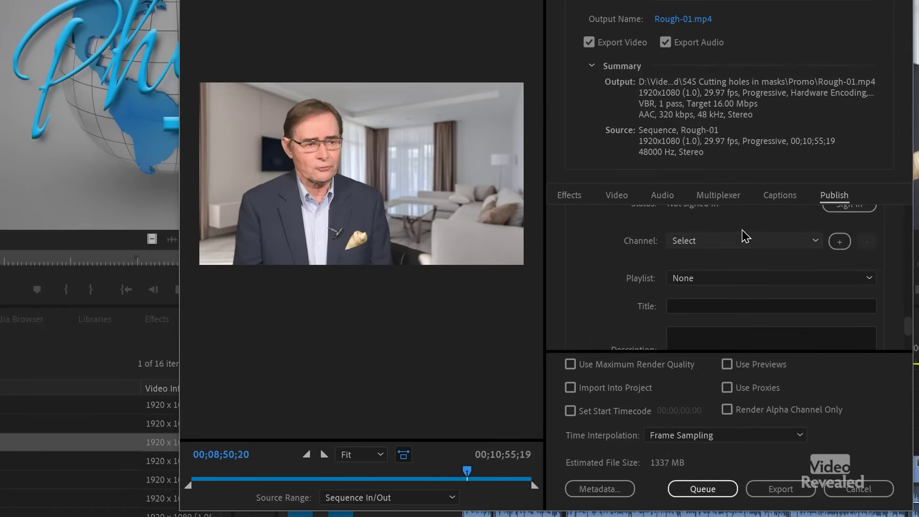
pyautogui.scroll(2, 882, 246)
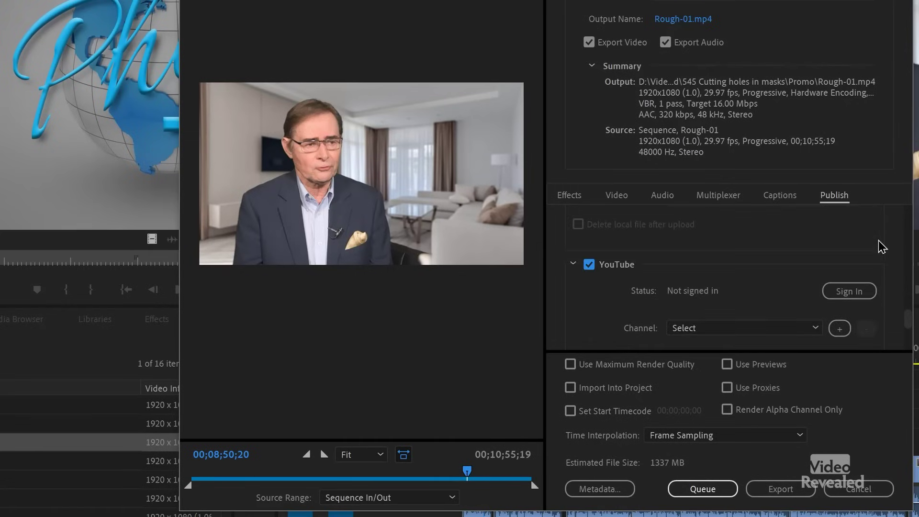
pyautogui.click(589, 265)
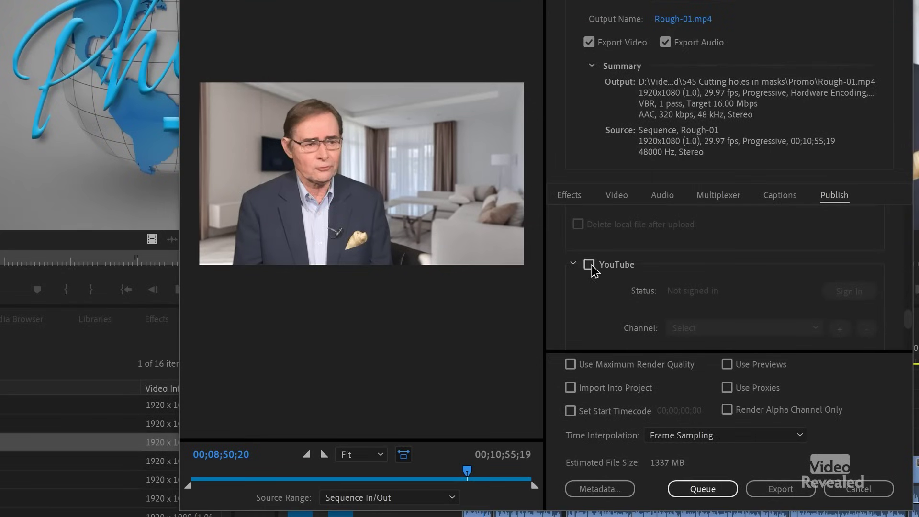
pyautogui.click(590, 266)
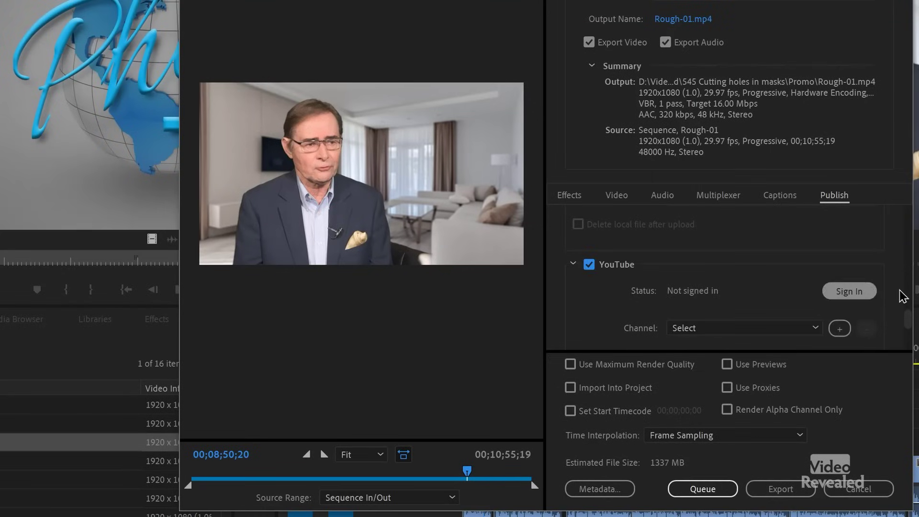
# Step: Review the YouTube playlist, title and privacy options, keep Public, and turn YouTube publishing off again
pyautogui.scroll(-3, 907, 314)
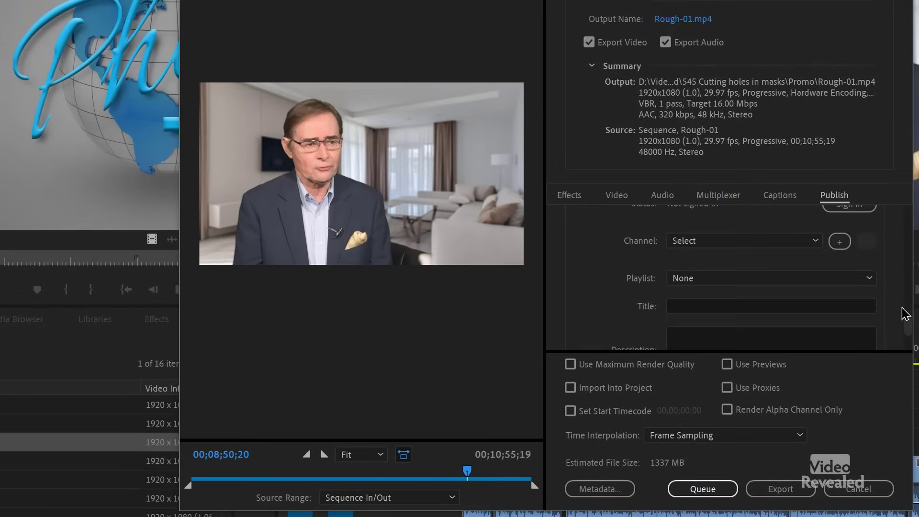
pyautogui.scroll(-3, 905, 313)
pyautogui.click(869, 265)
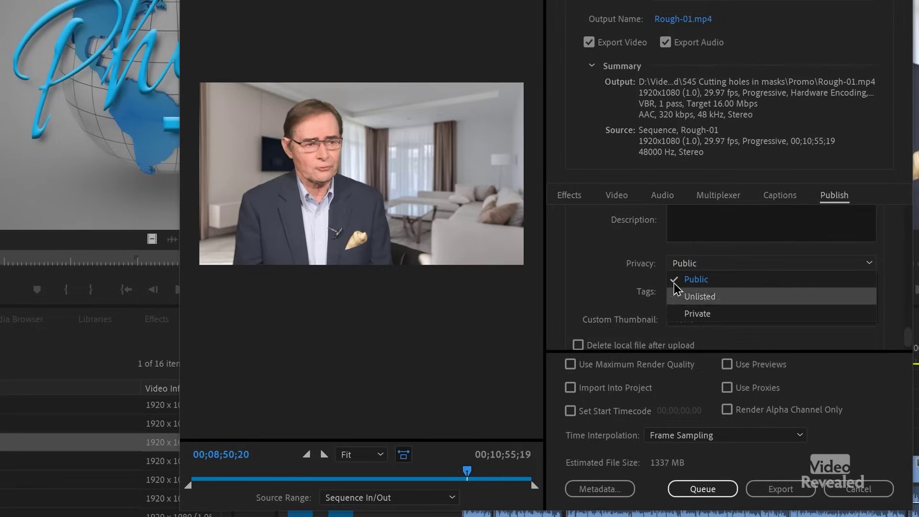
pyautogui.click(611, 274)
pyautogui.scroll(3, 614, 276)
pyautogui.scroll(2, 614, 276)
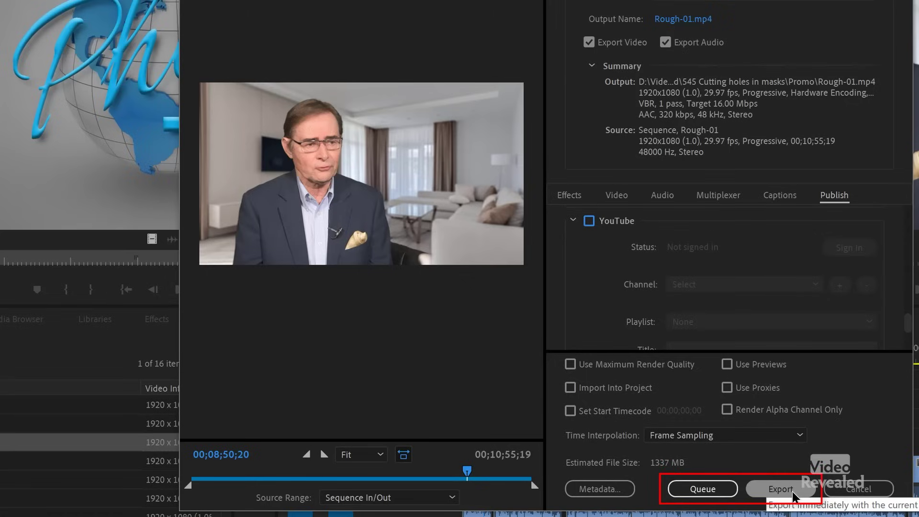
# Step: Queue Rough-01 in Adobe Media Encoder and change its format to HEVC (H.265), keeping the Match Source - High Bitrate preset
pyautogui.click(703, 488)
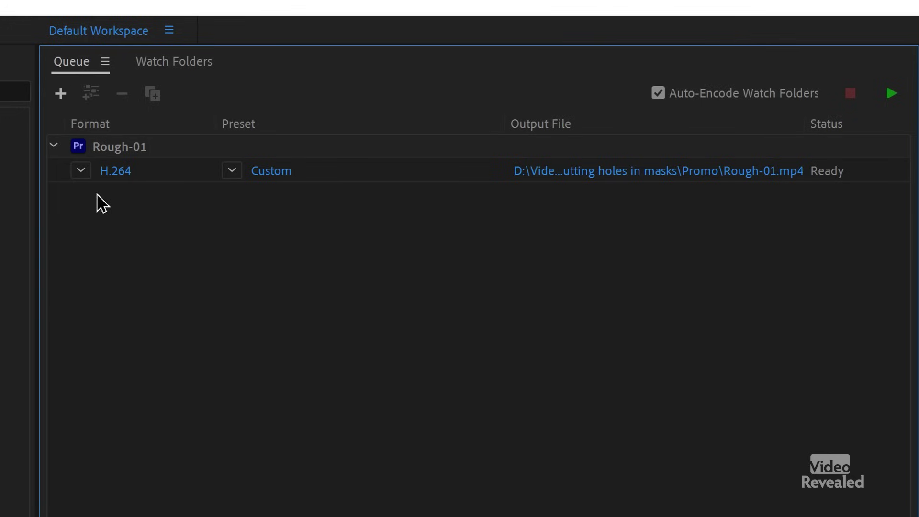
pyautogui.click(81, 170)
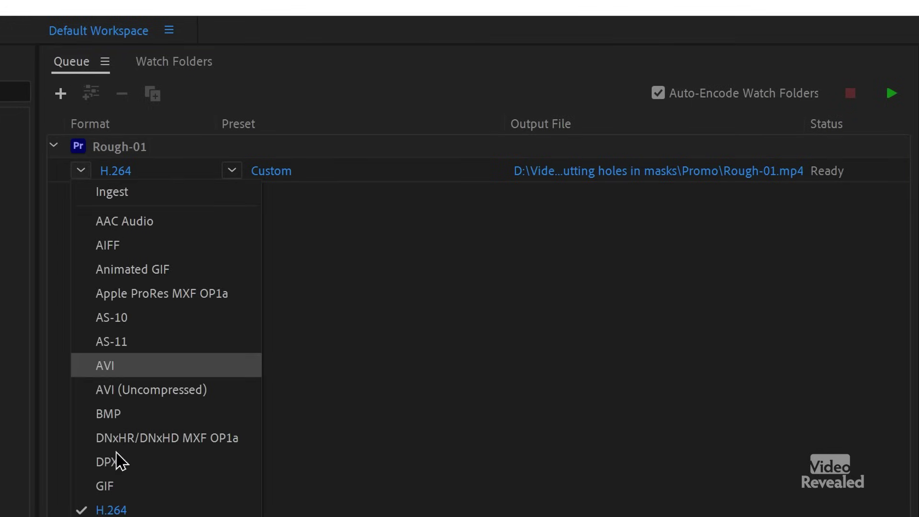
pyautogui.click(191, 516)
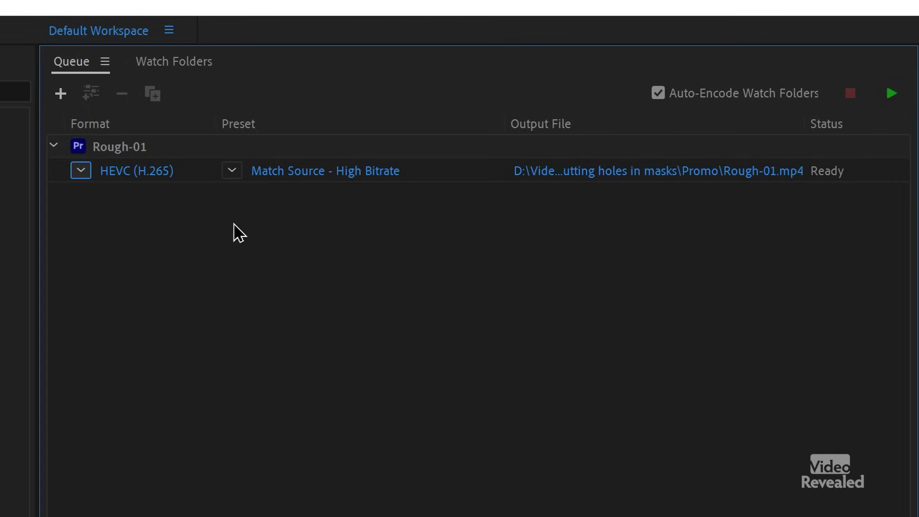
pyautogui.click(233, 172)
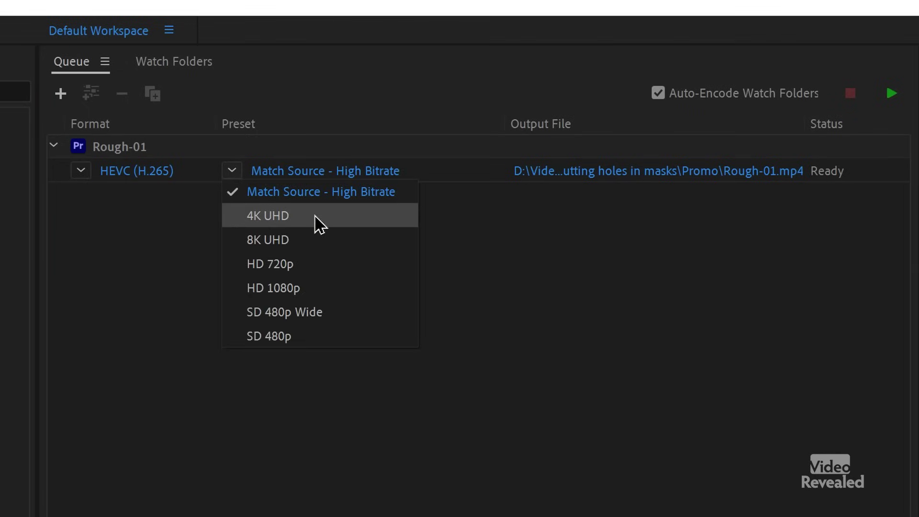
pyautogui.click(458, 263)
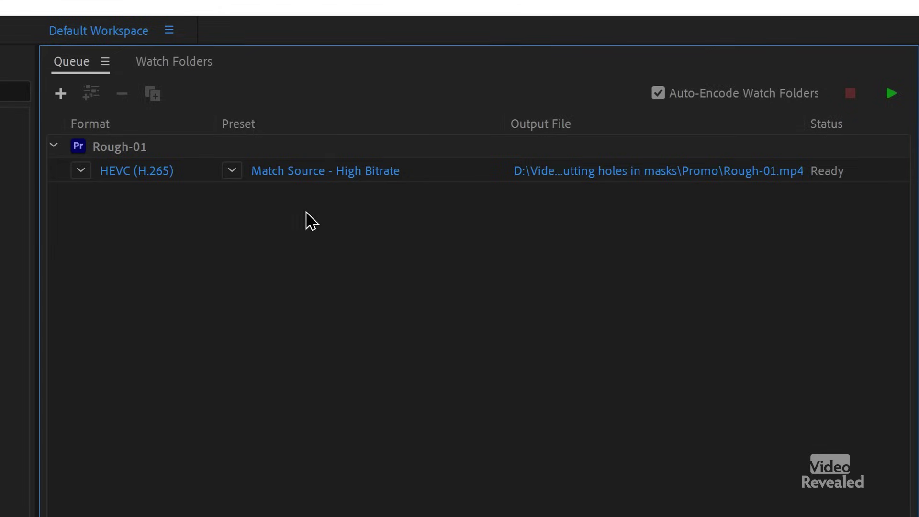
# Step: Duplicate the queued Rough-01 output and set the duplicate's format to H.264
pyautogui.click(463, 169)
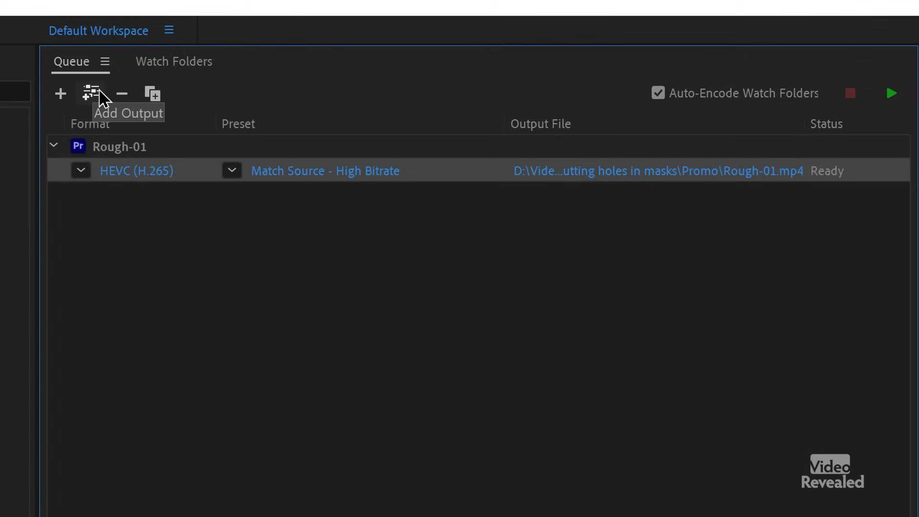
pyautogui.click(152, 96)
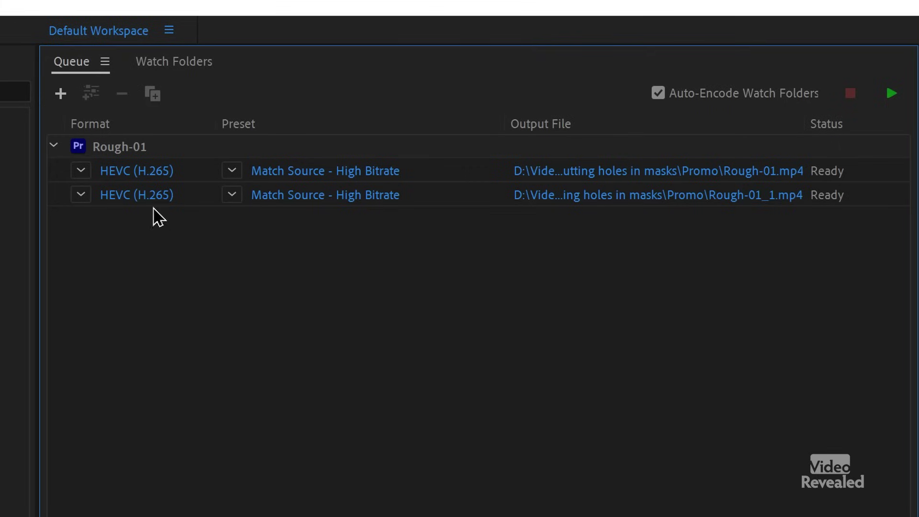
pyautogui.click(81, 194)
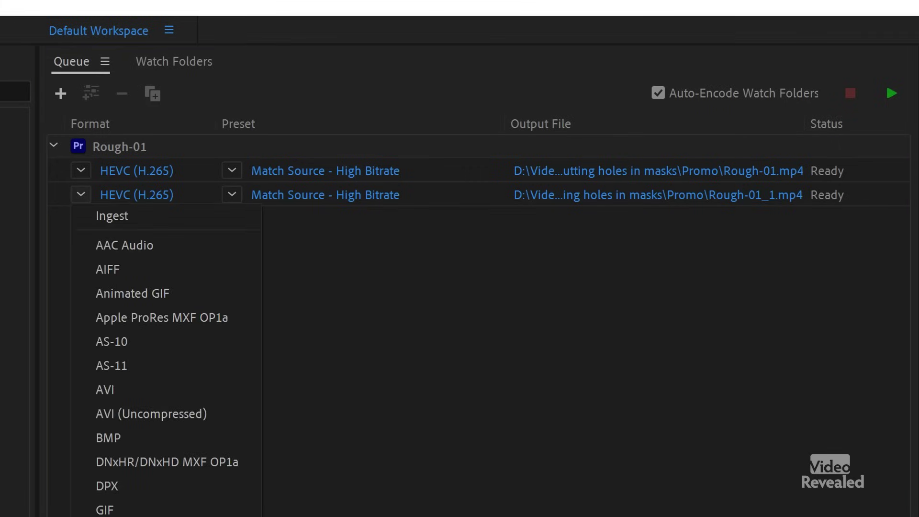
pyautogui.click(158, 488)
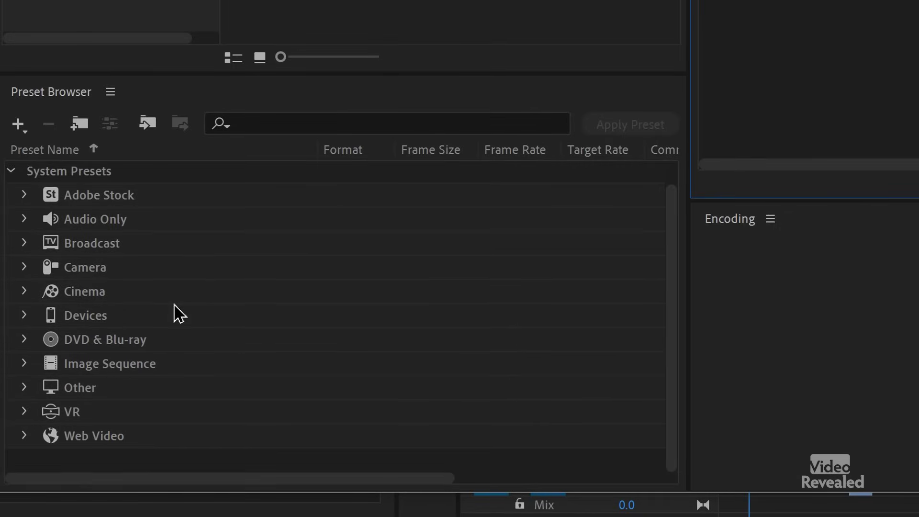
# Step: Search the encoding presets for "you" to review the YouTube presets, and clear the search
pyautogui.click(257, 123)
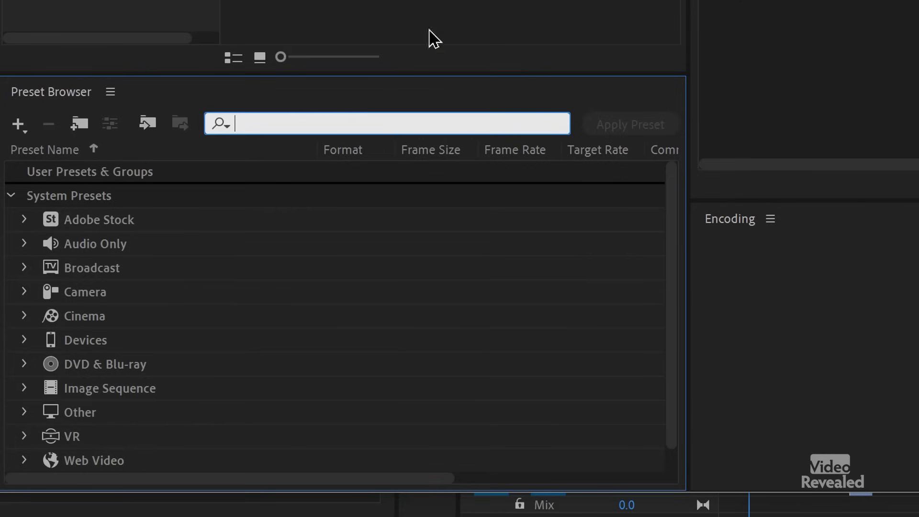
pyautogui.write('you')
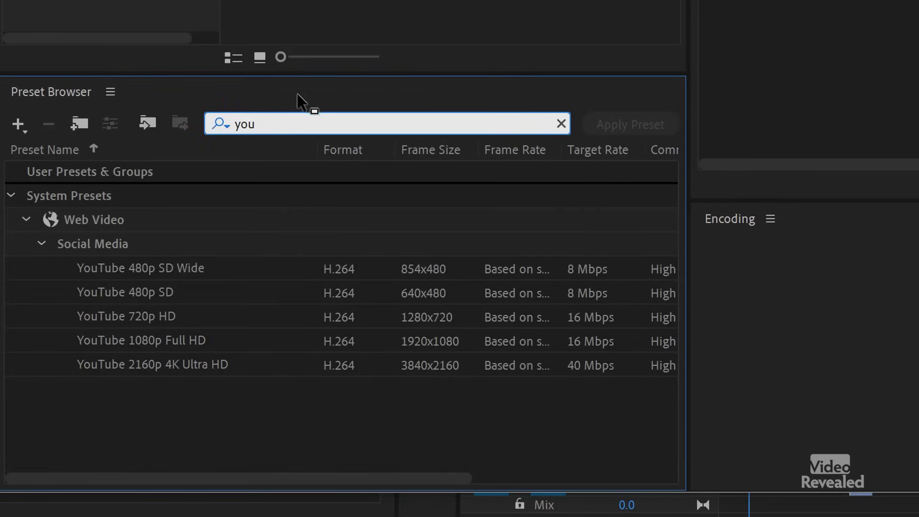
pyautogui.doubleClick(294, 117)
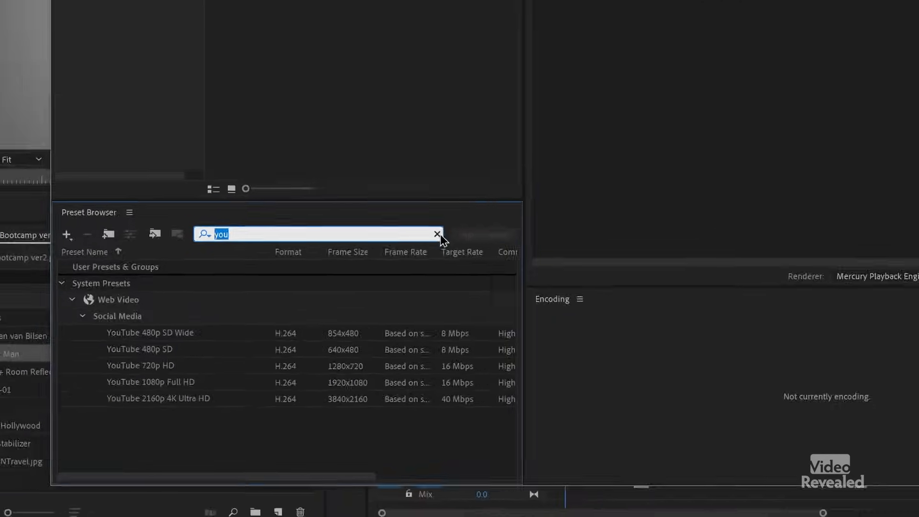
pyautogui.press('BackSpace')
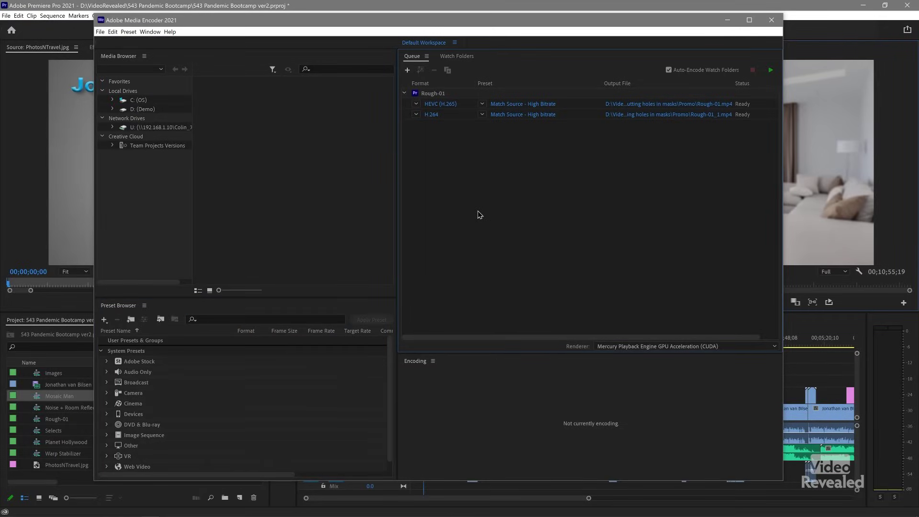
# Step: Switch back to Premiere Pro and start a media export of the sequences from Mosaic Man through Warp Stabilizer together
pyautogui.click(814, 10)
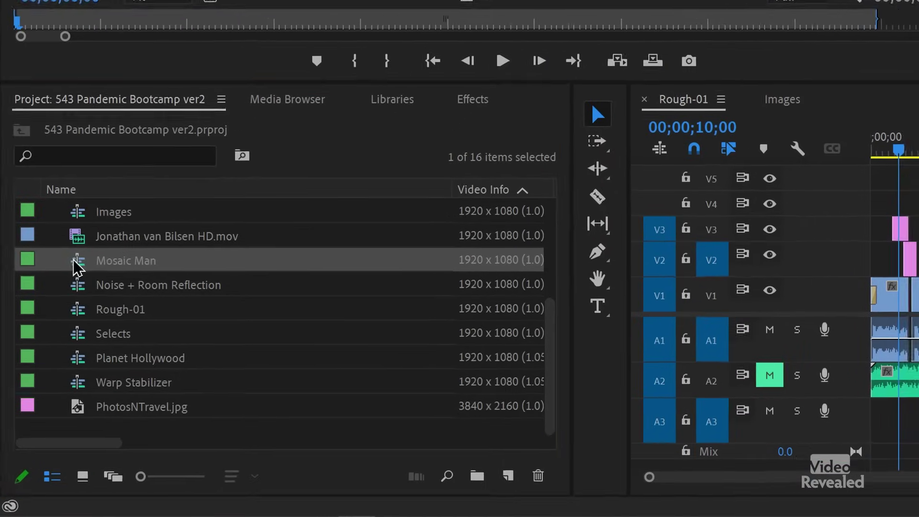
pyautogui.keyDown('shift'); pyautogui.click(75, 380); pyautogui.keyUp('shift')
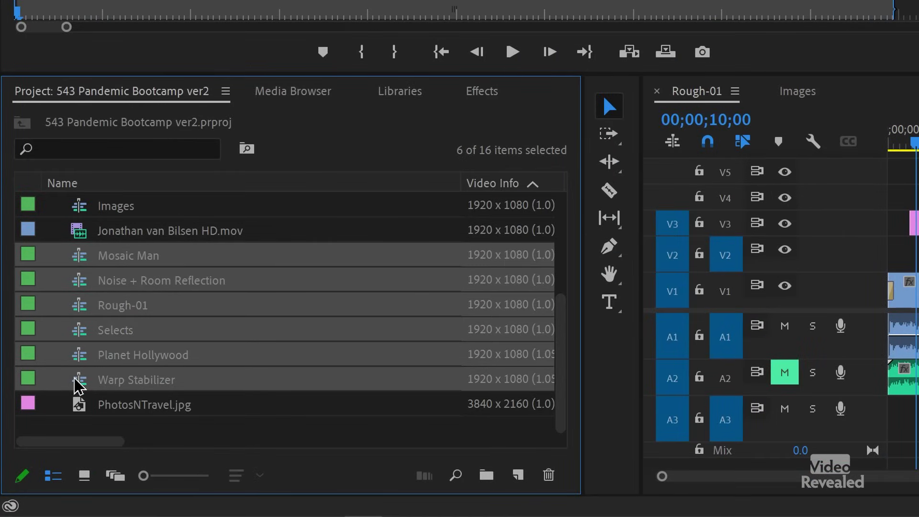
pyautogui.rightClick(153, 311)
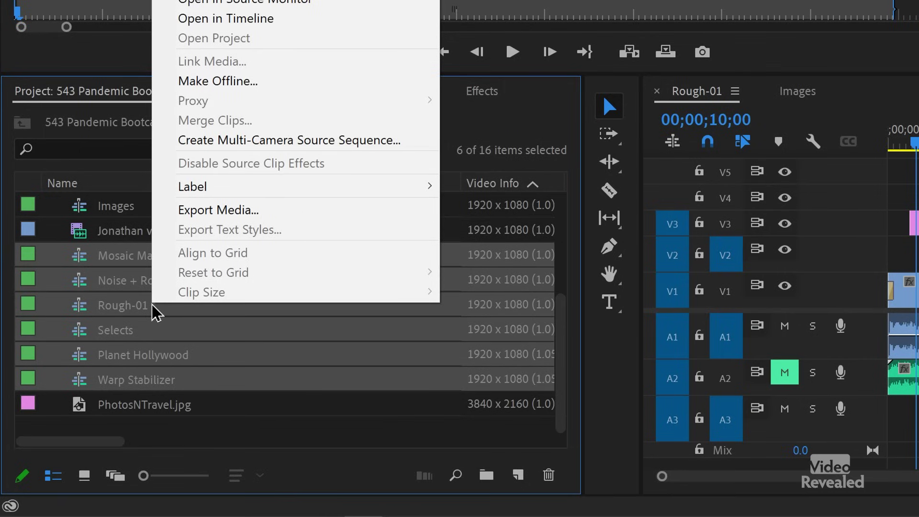
pyautogui.click(261, 211)
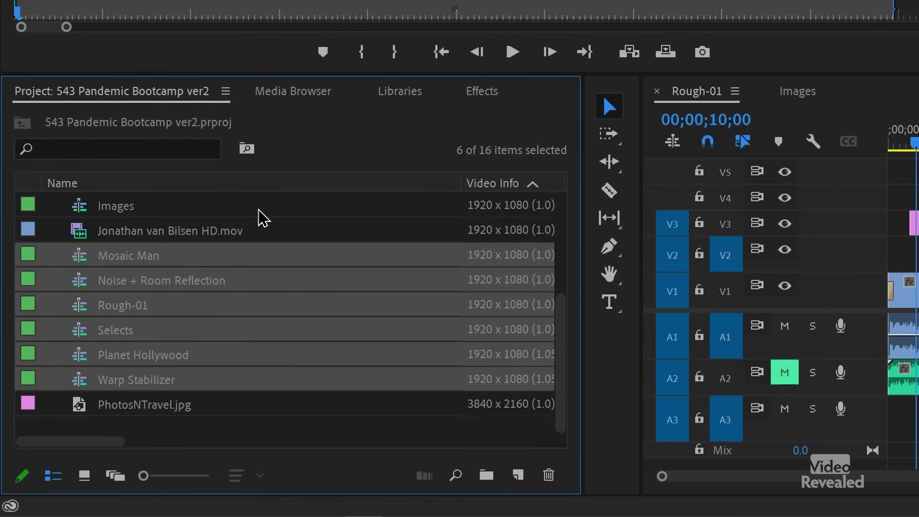